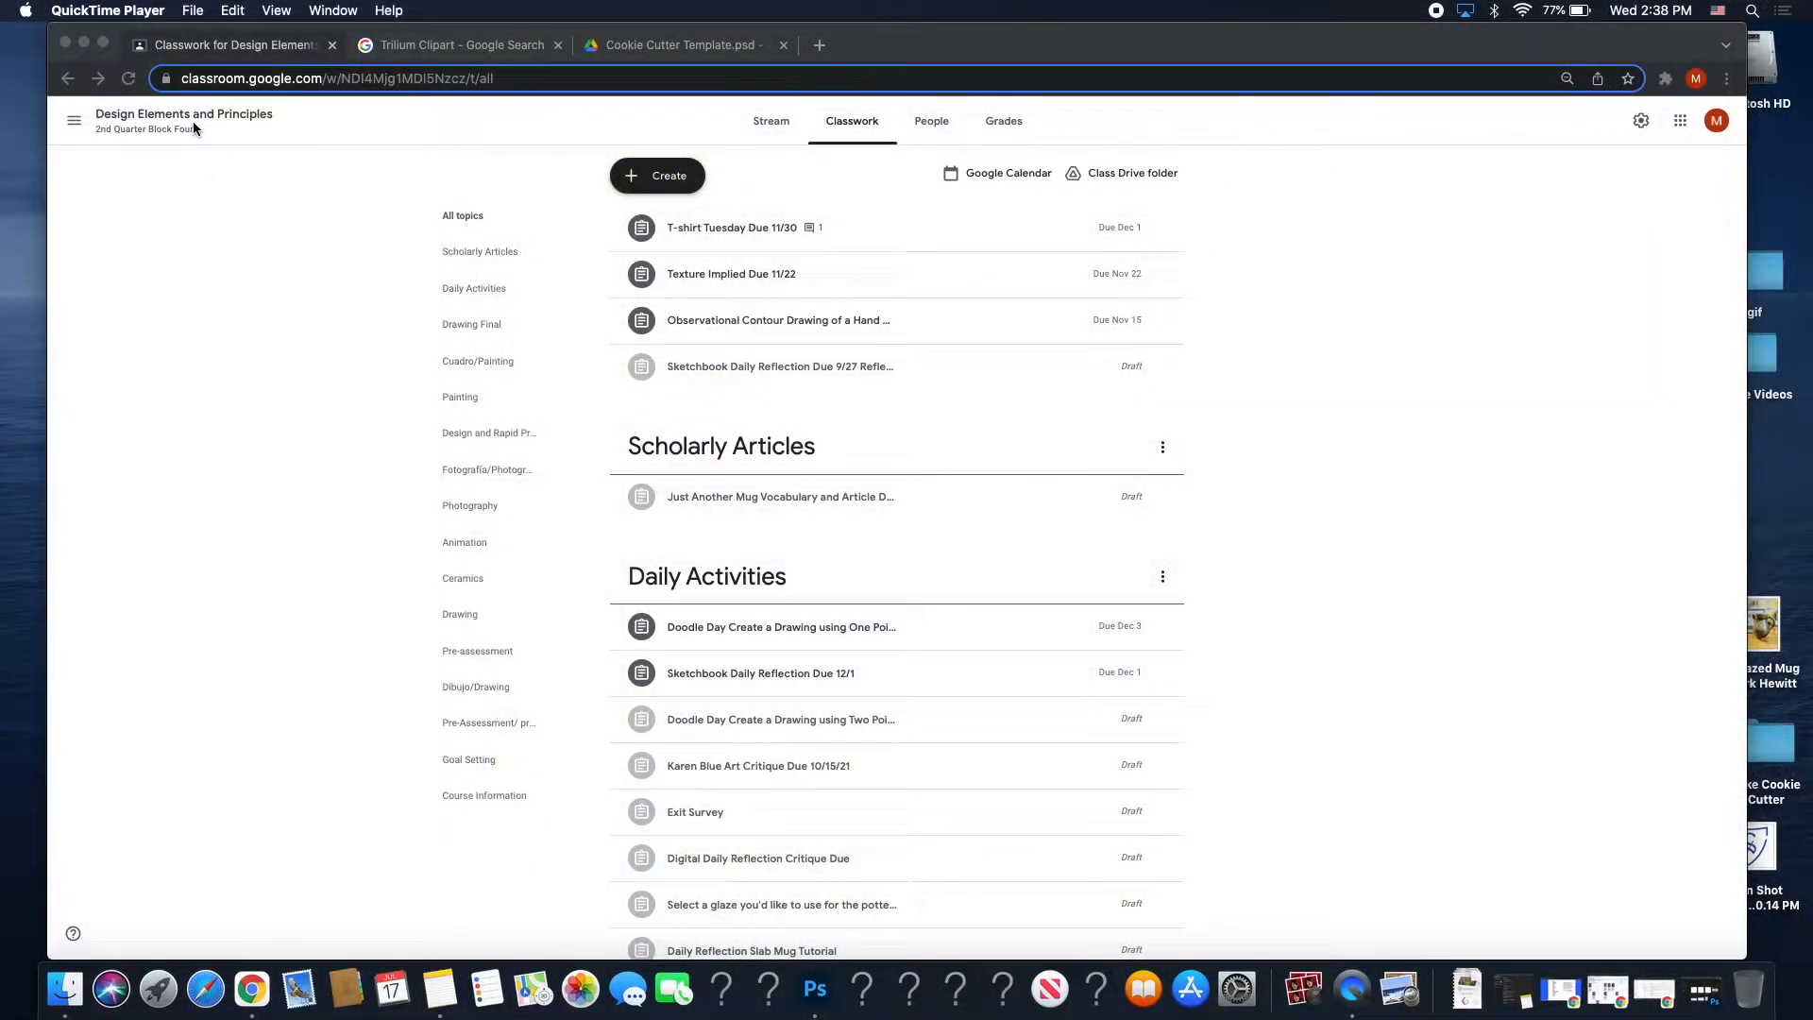
Open the Create a Cookie Cutter assignment from the class Stream in Chrome.
{"action": "left_click", "coordinate": [178, 119]}
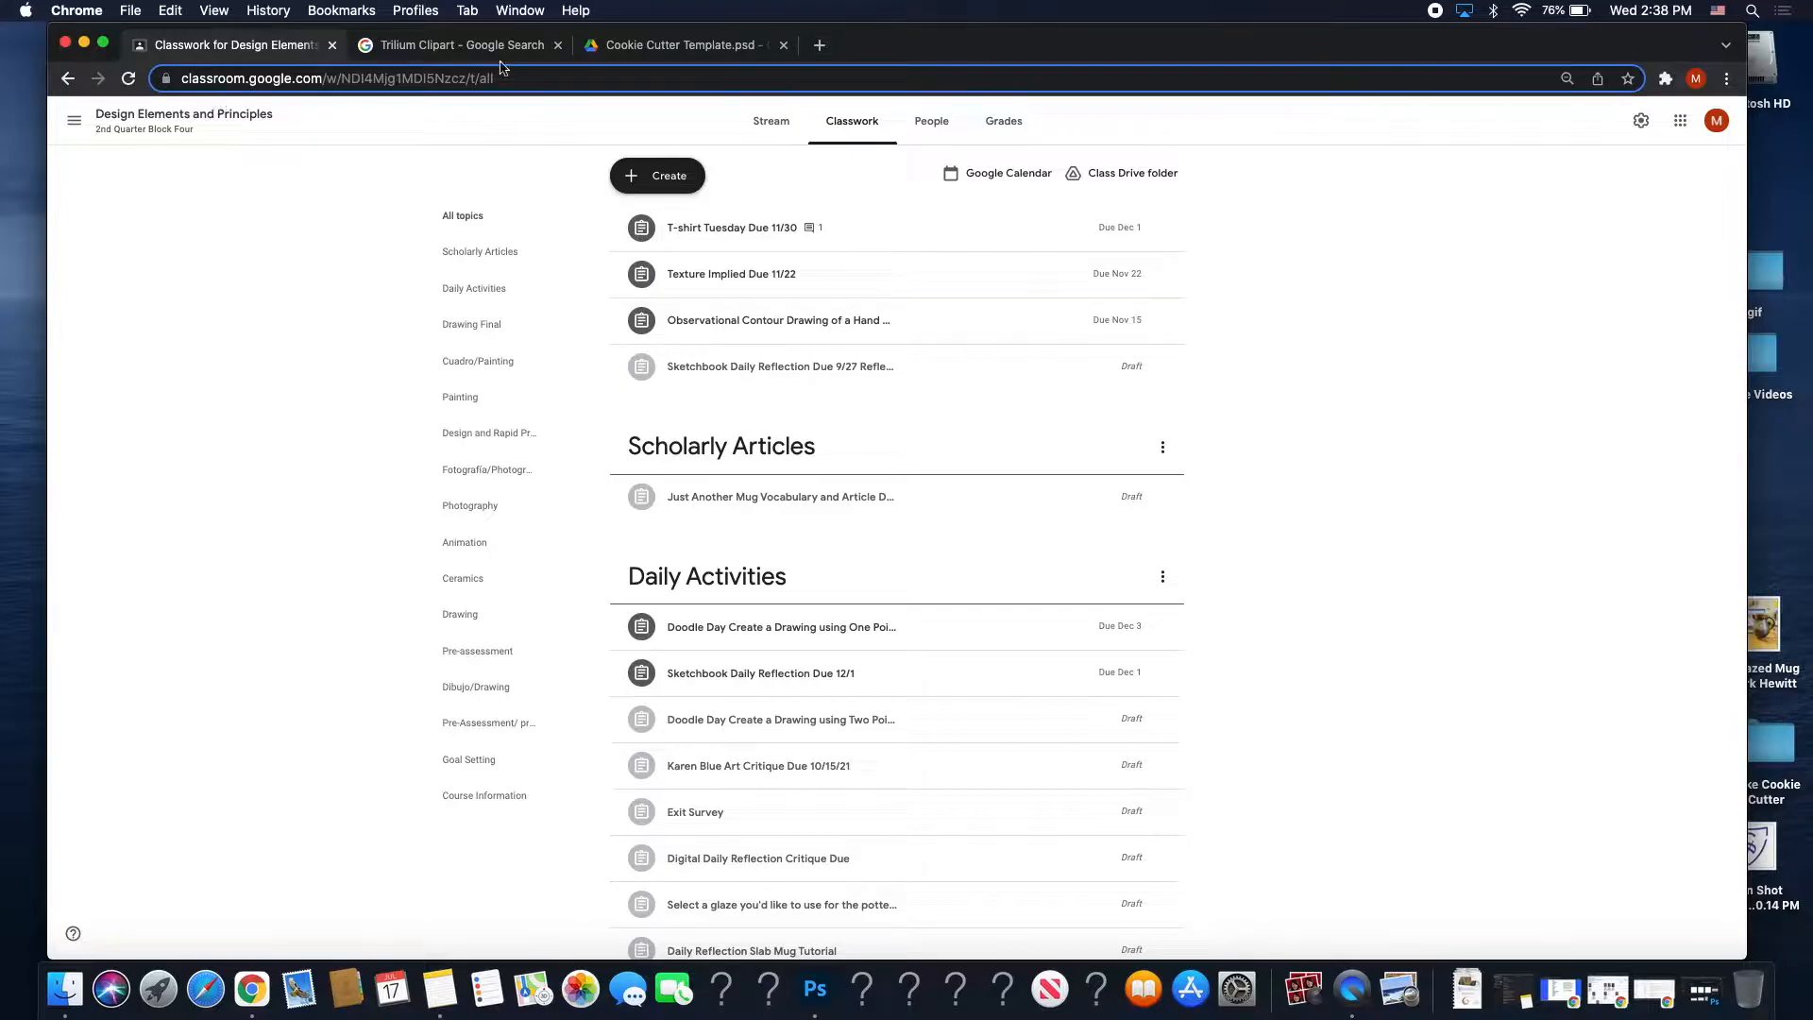
{"action": "left_click", "coordinate": [751, 124]}
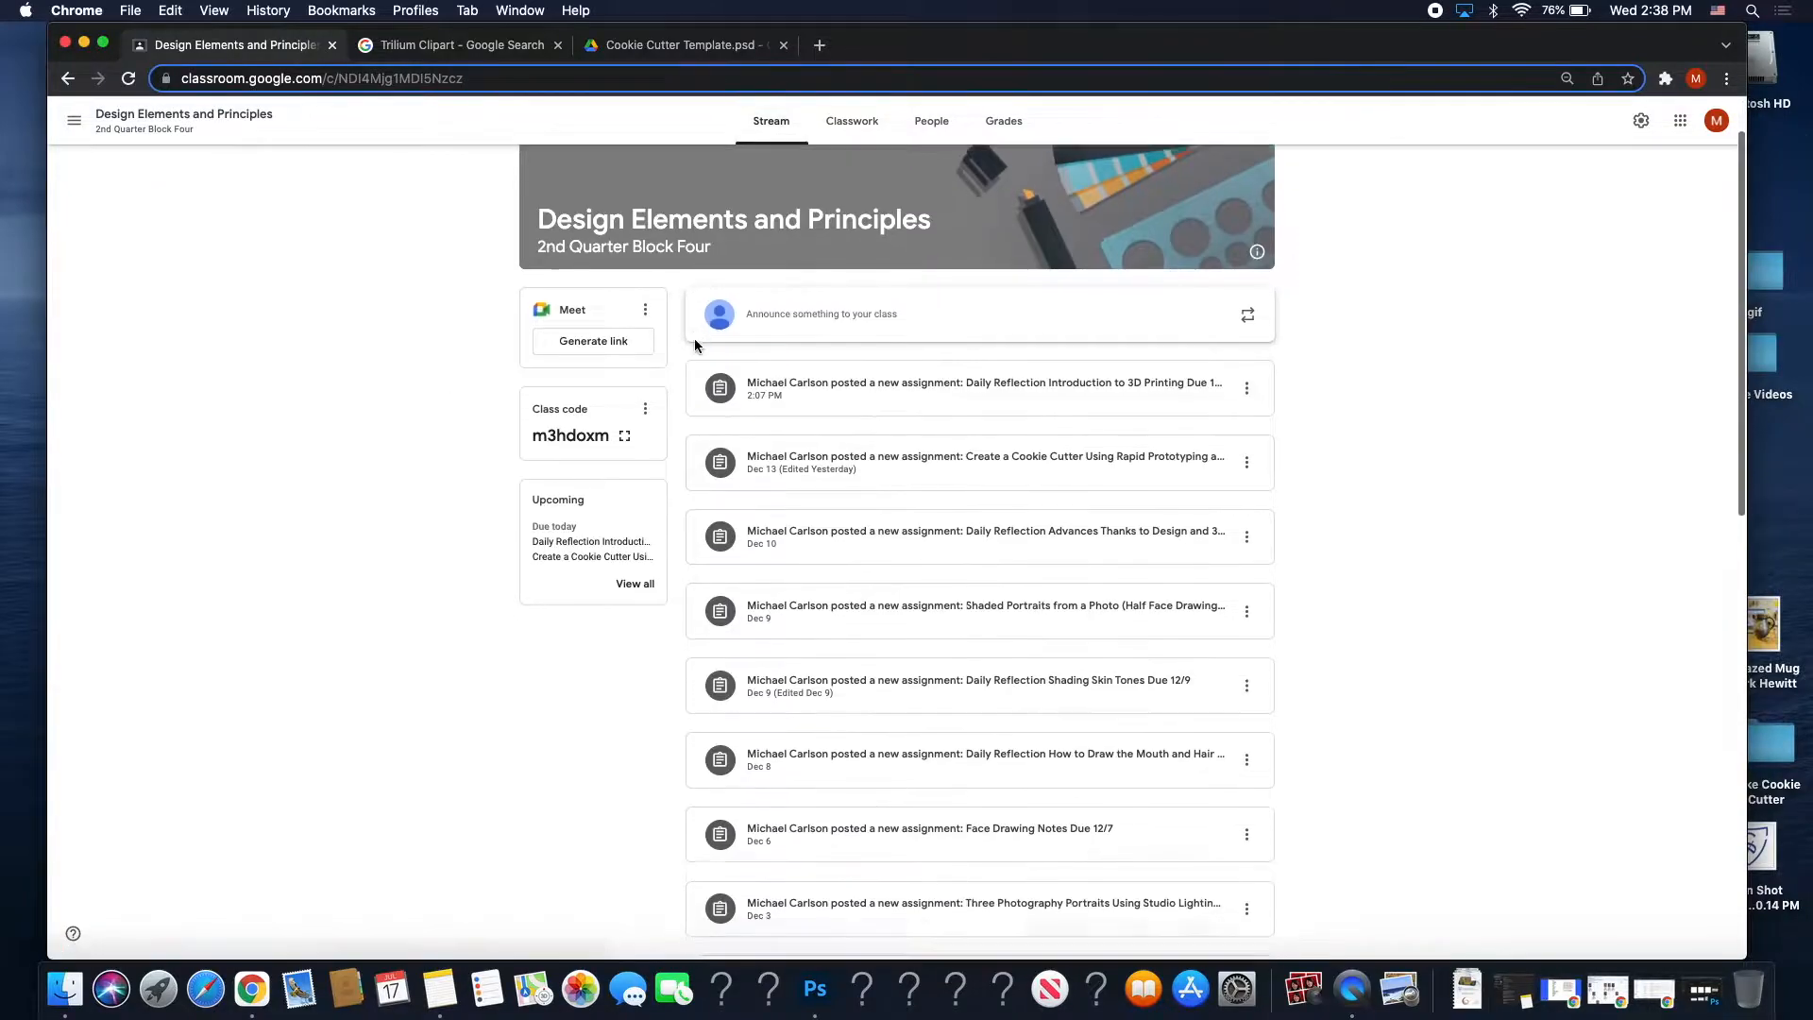
{"action": "scroll", "coordinate": [673, 318], "scroll_direction": "down", "scroll_amount": 1}
{"action": "scroll", "coordinate": [673, 313], "scroll_direction": "up", "scroll_amount": 3}
{"action": "scroll", "coordinate": [673, 314], "scroll_direction": "right", "scroll_amount": 3}
{"action": "scroll", "coordinate": [673, 313], "scroll_direction": "down", "scroll_amount": 2}
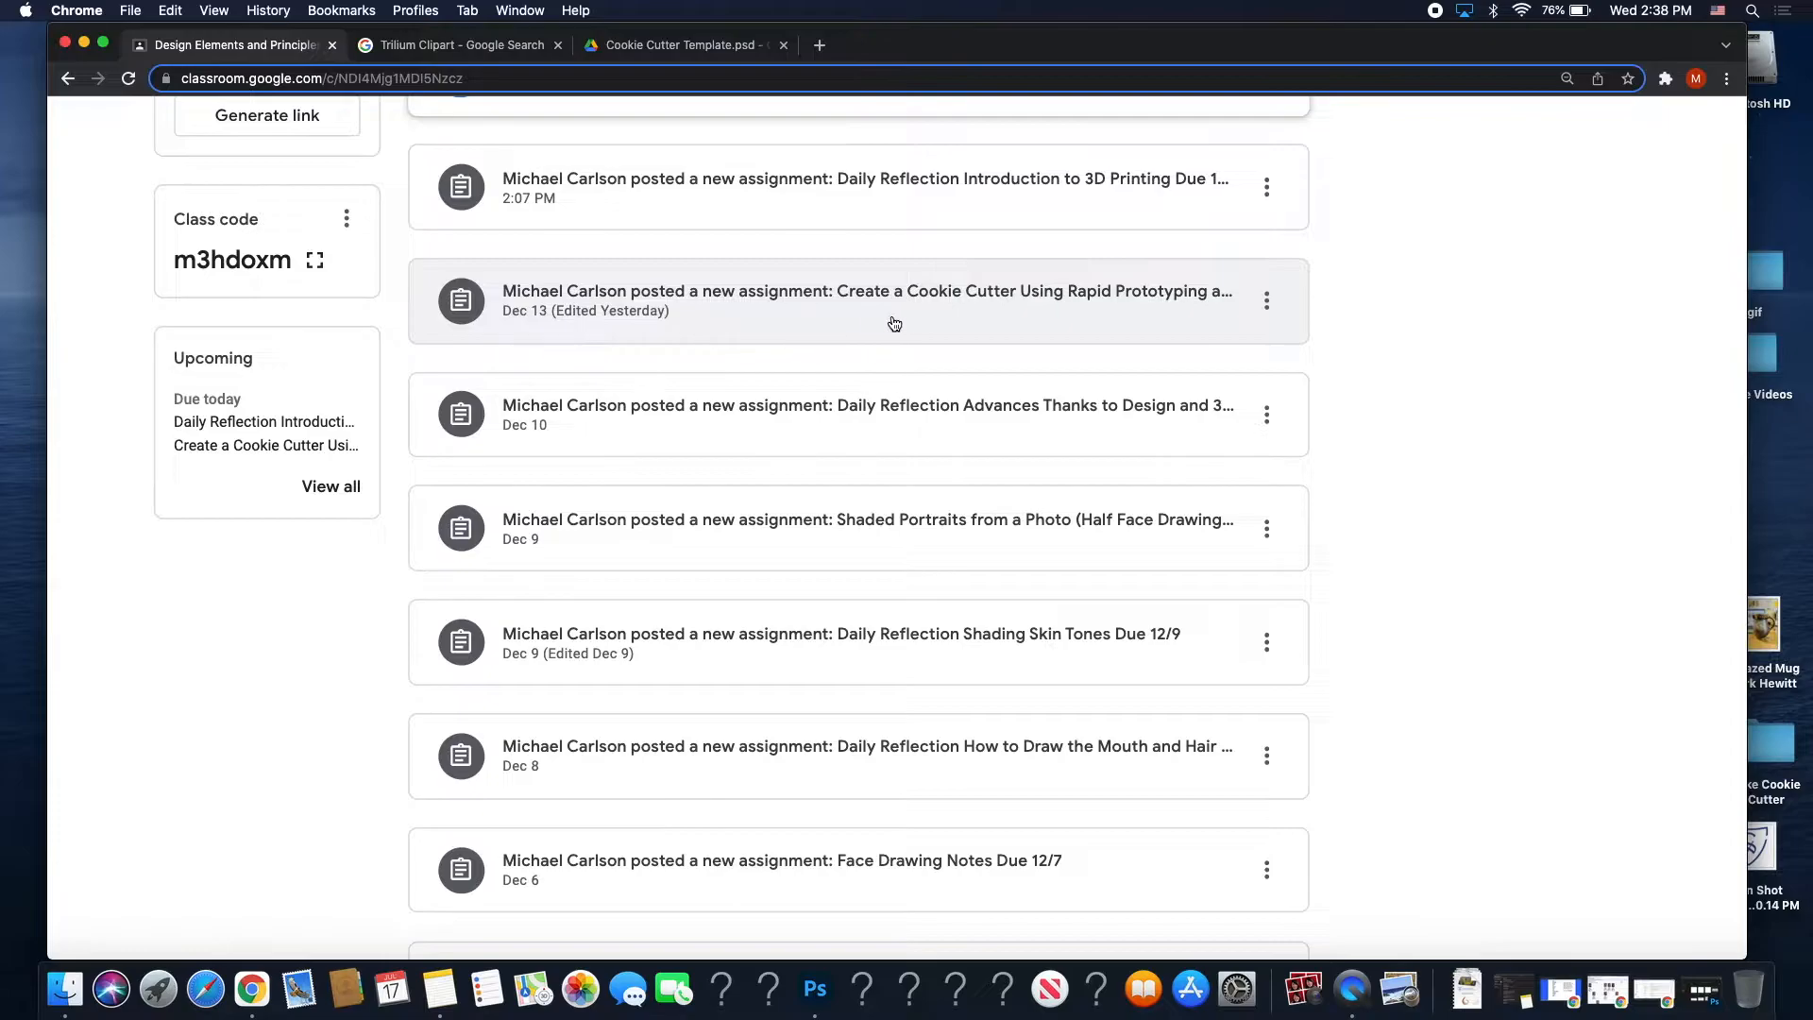
{"action": "left_click", "coordinate": [826, 305]}
Read through the assignment's Instructions, then go to the Trillium clipart image search.
{"action": "left_click", "coordinate": [656, 132]}
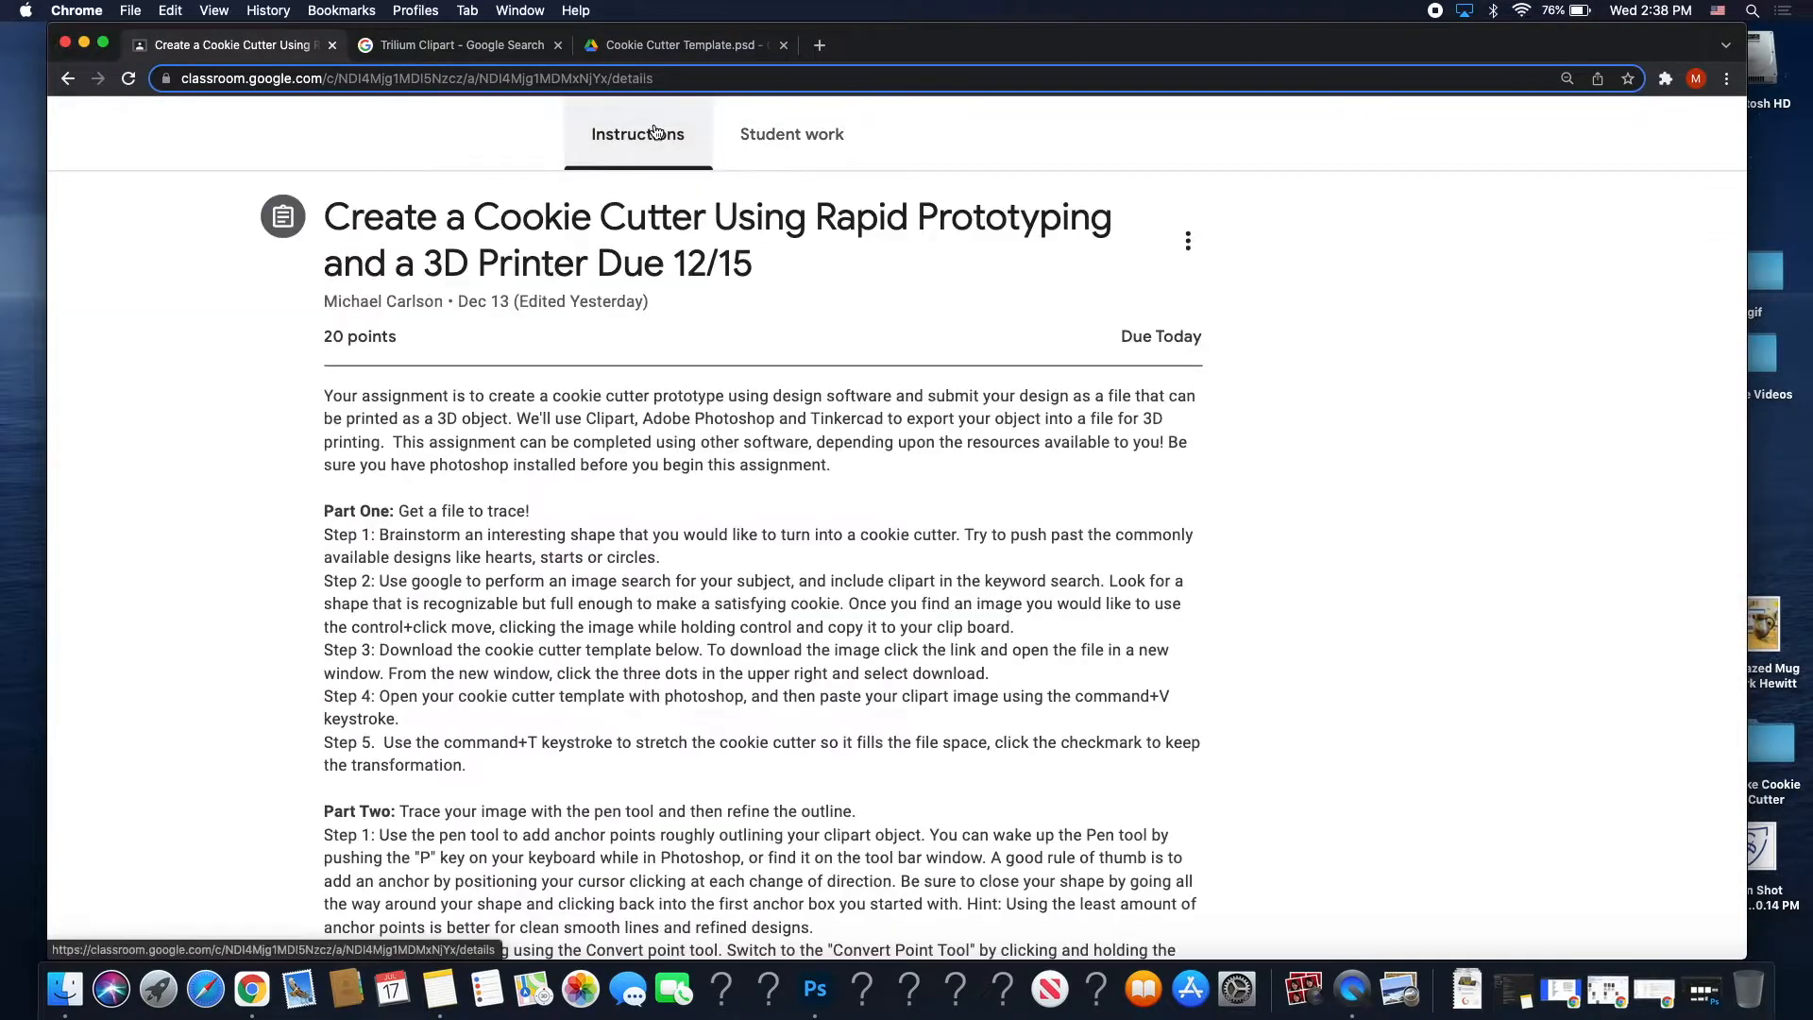
{"action": "scroll", "coordinate": [727, 391], "scroll_direction": "up", "scroll_amount": 3}
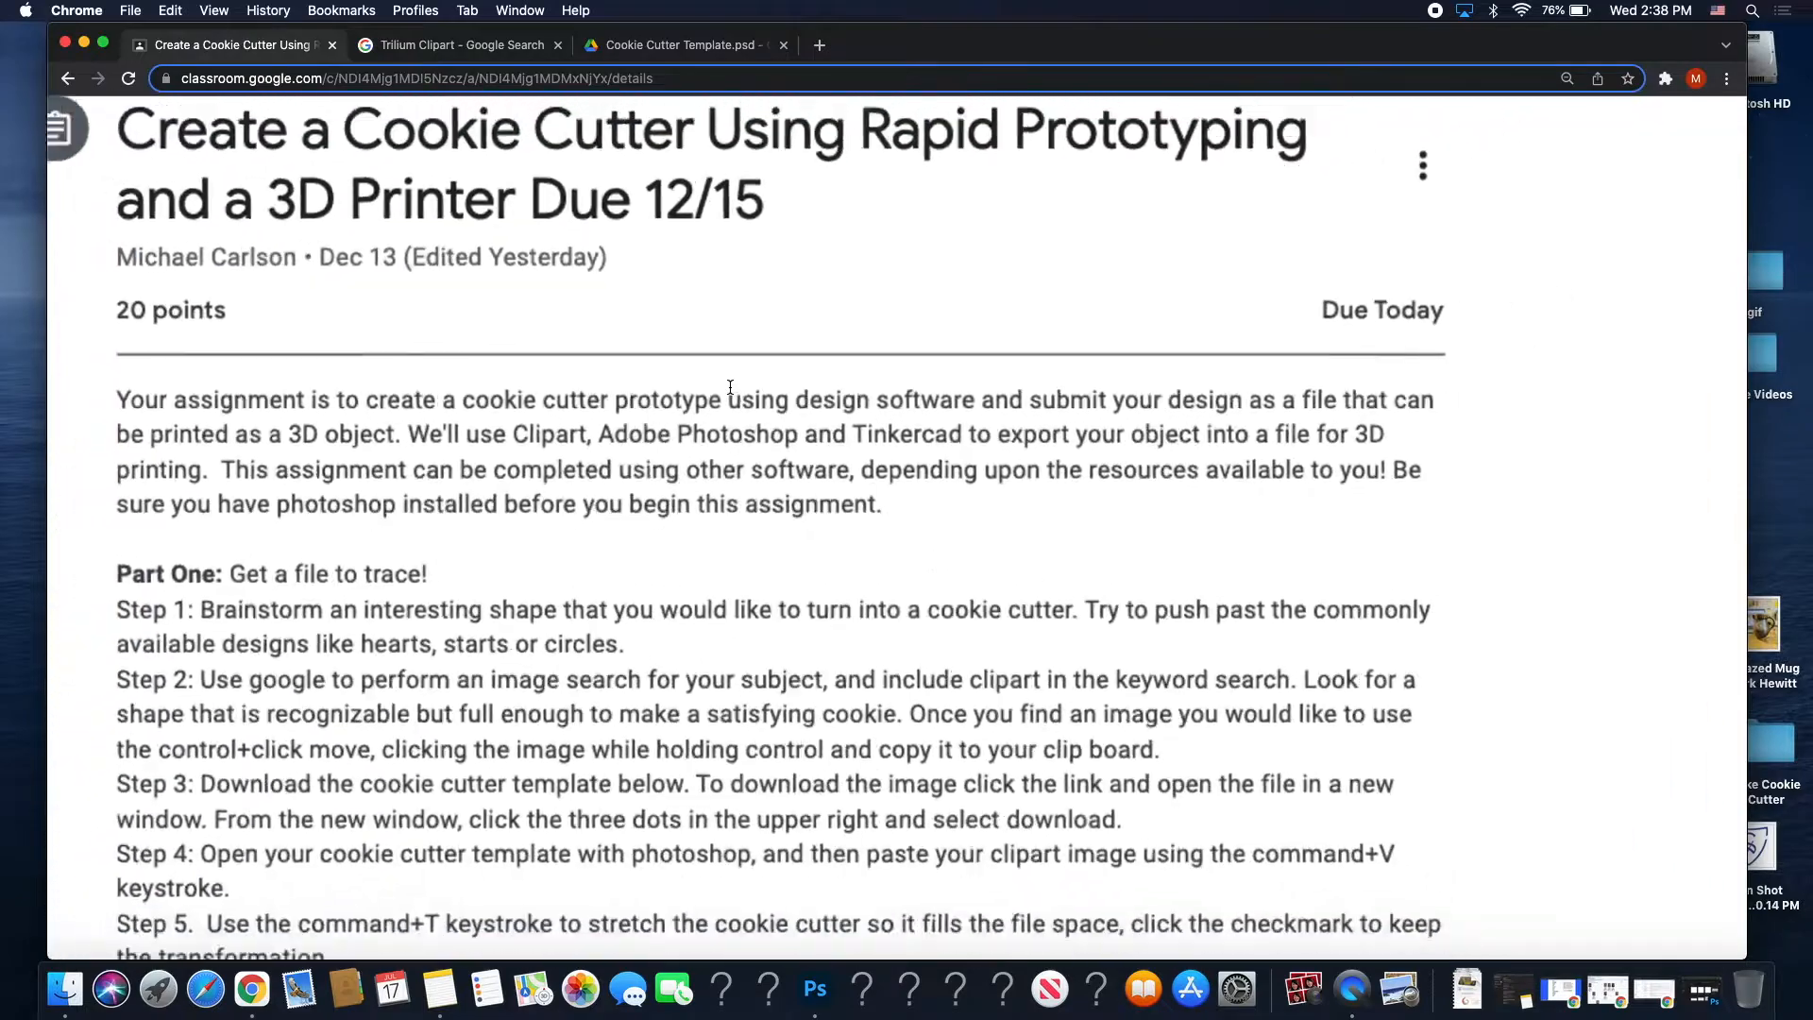
{"action": "scroll", "coordinate": [538, 445], "scroll_direction": "down", "scroll_amount": 2}
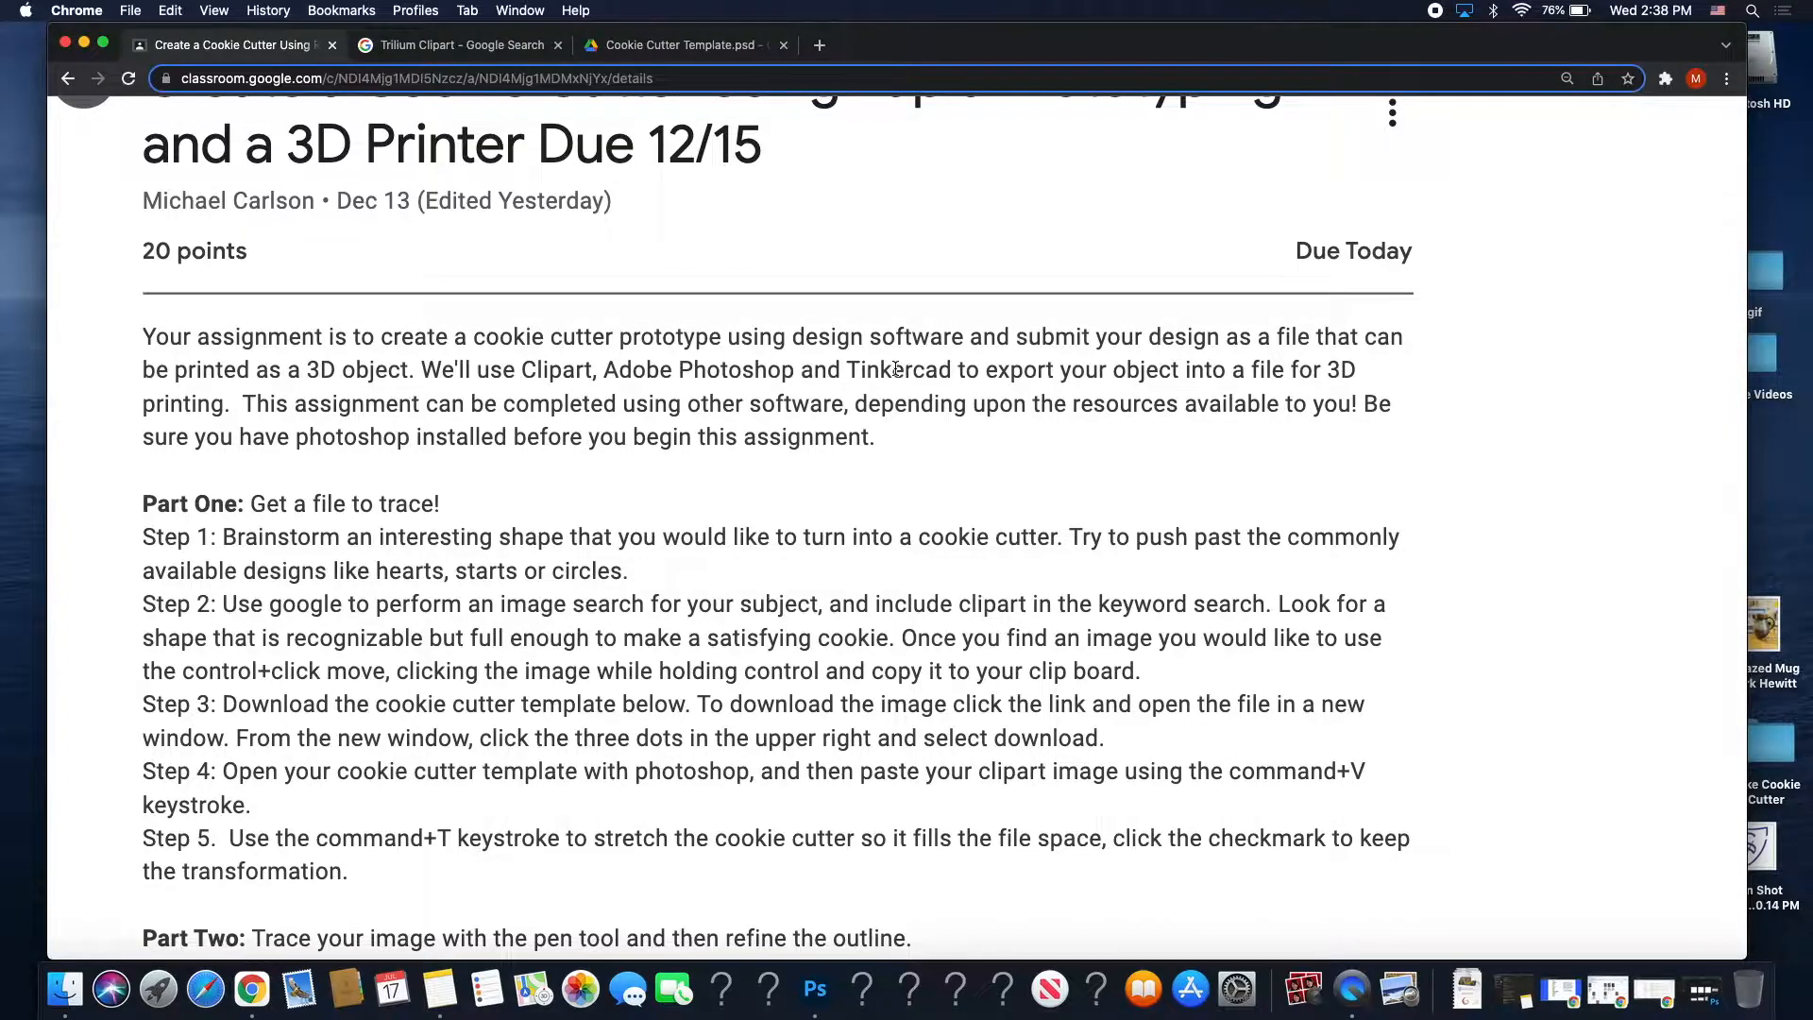
{"action": "scroll", "coordinate": [895, 368], "scroll_direction": "down", "scroll_amount": 3}
{"action": "scroll", "coordinate": [895, 374], "scroll_direction": "right", "scroll_amount": 1}
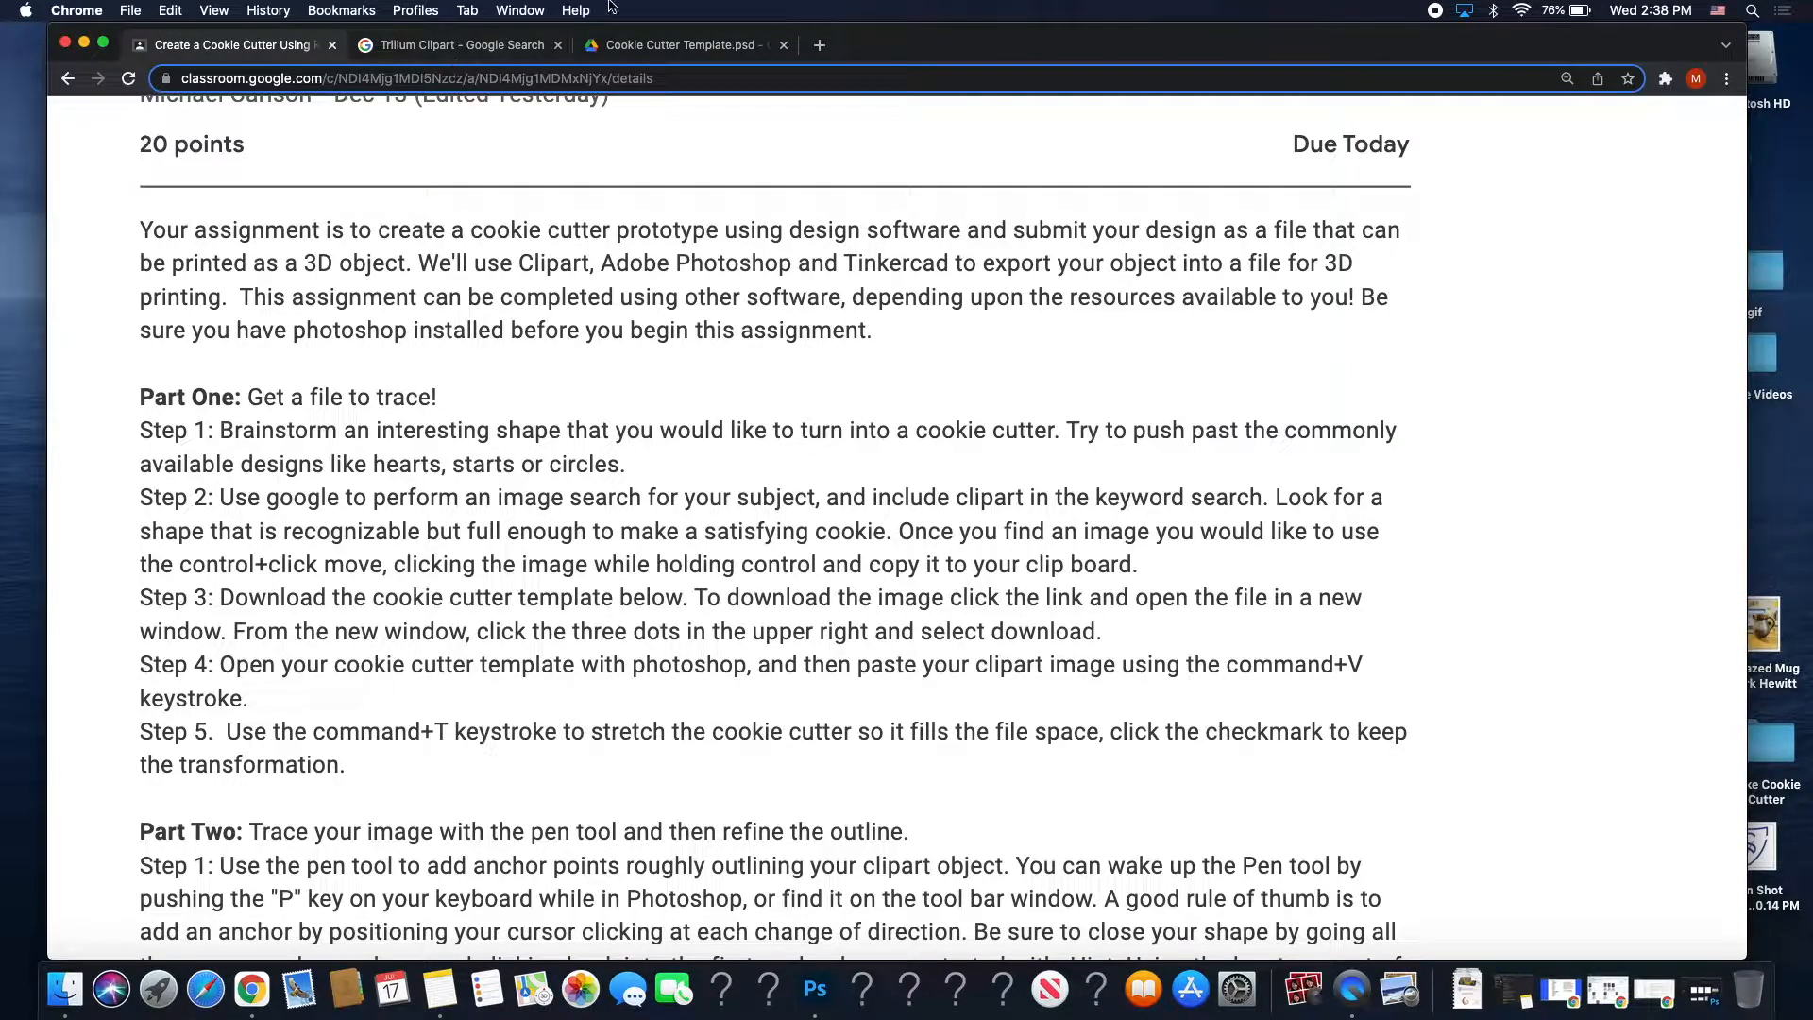
{"action": "left_click", "coordinate": [422, 38]}
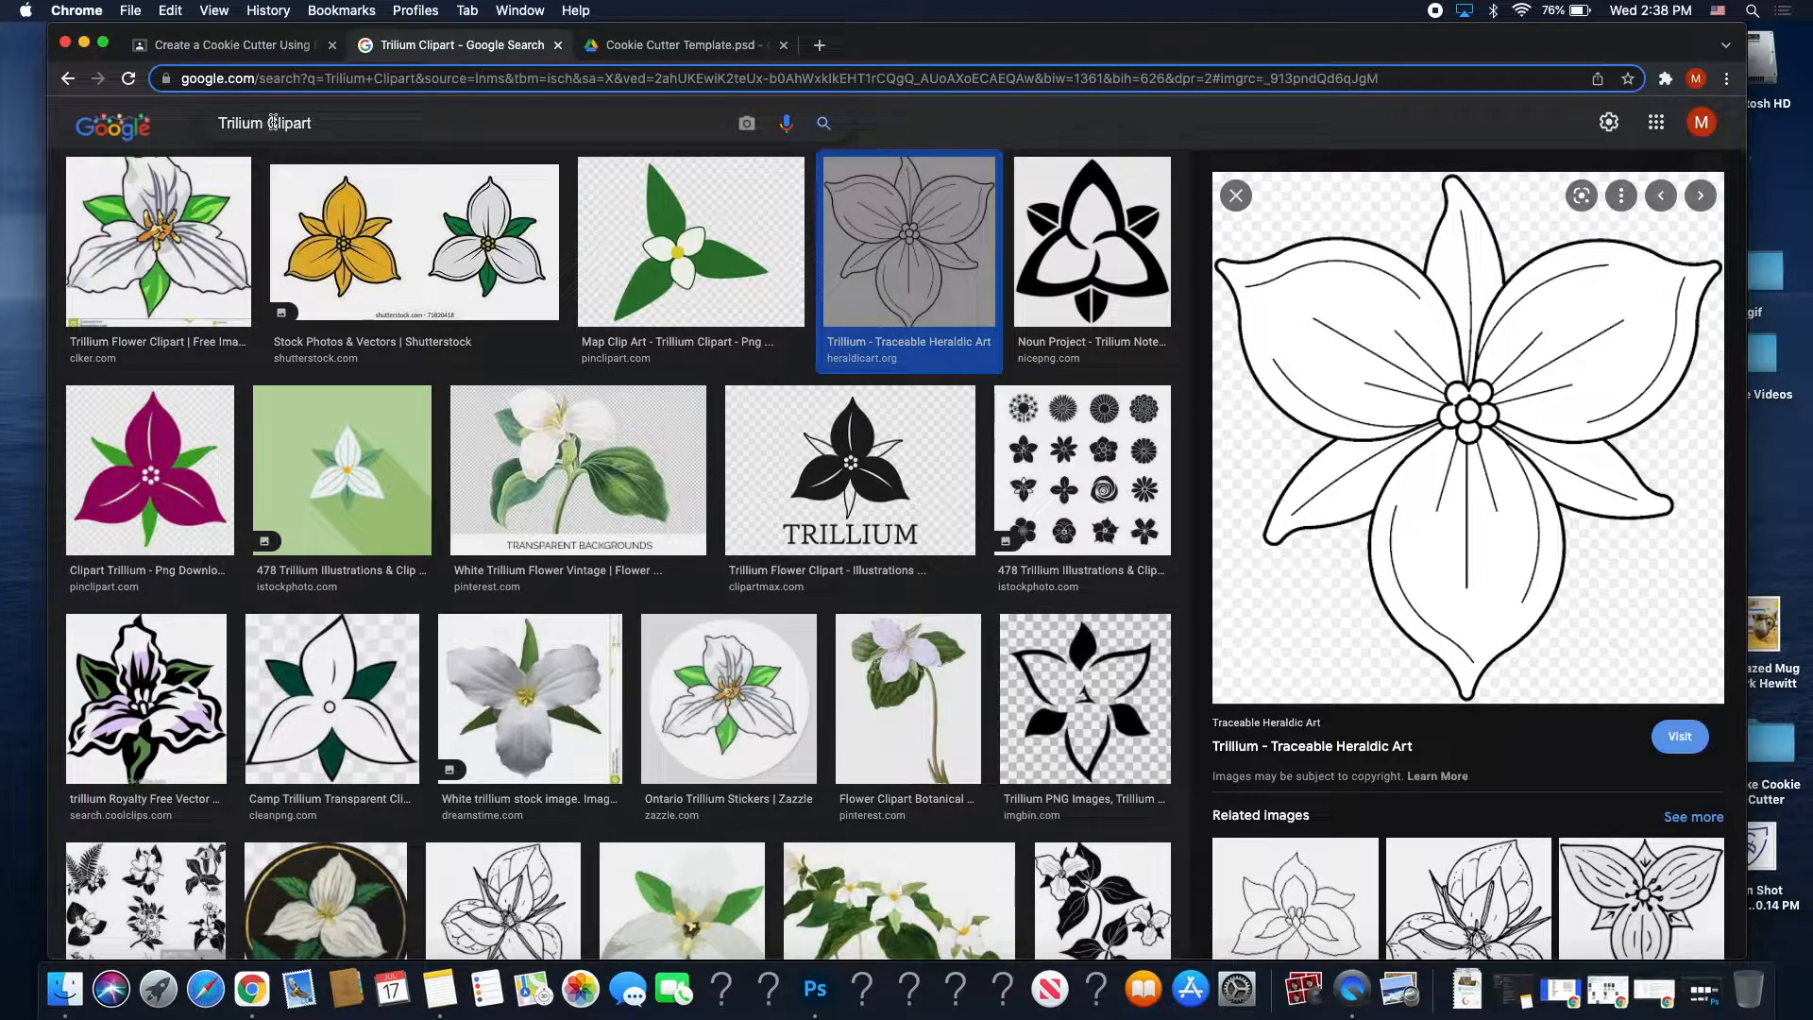
Copy the Traceable Heraldic Art trillium line drawing from the clipart results to the clipboard.
{"action": "double_click", "coordinate": [304, 123]}
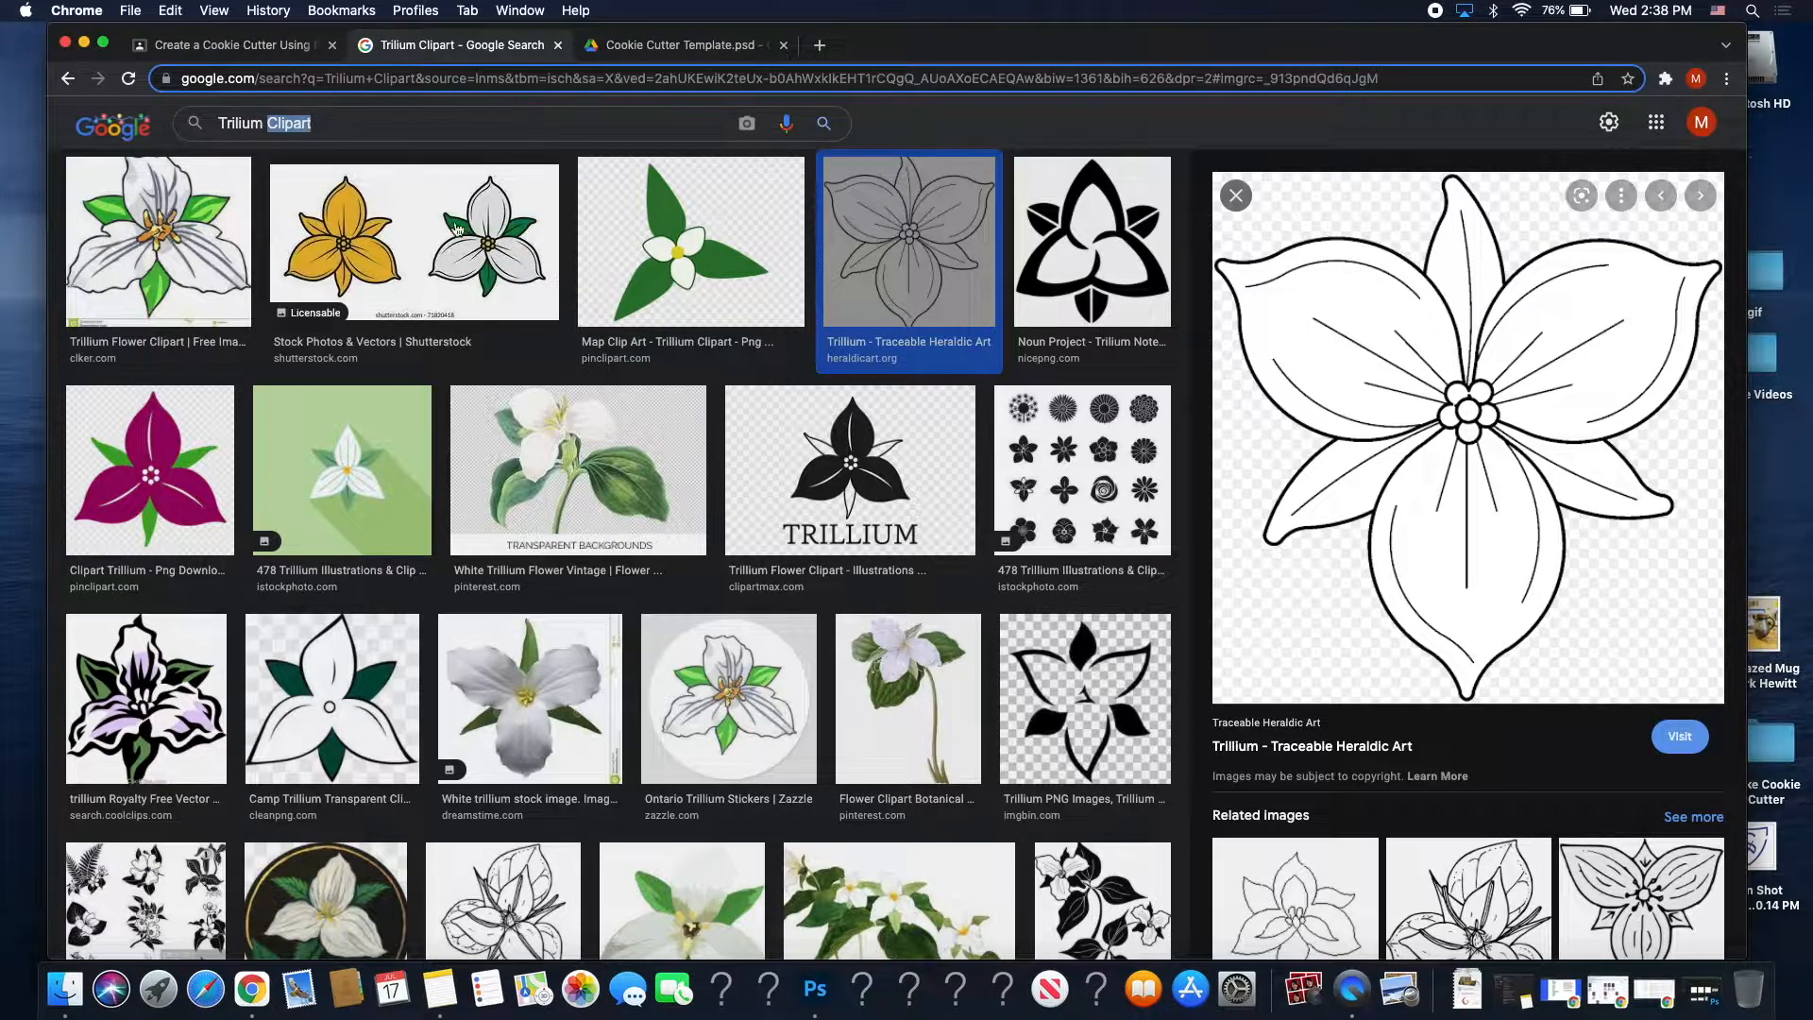
{"action": "left_click", "coordinate": [218, 242]}
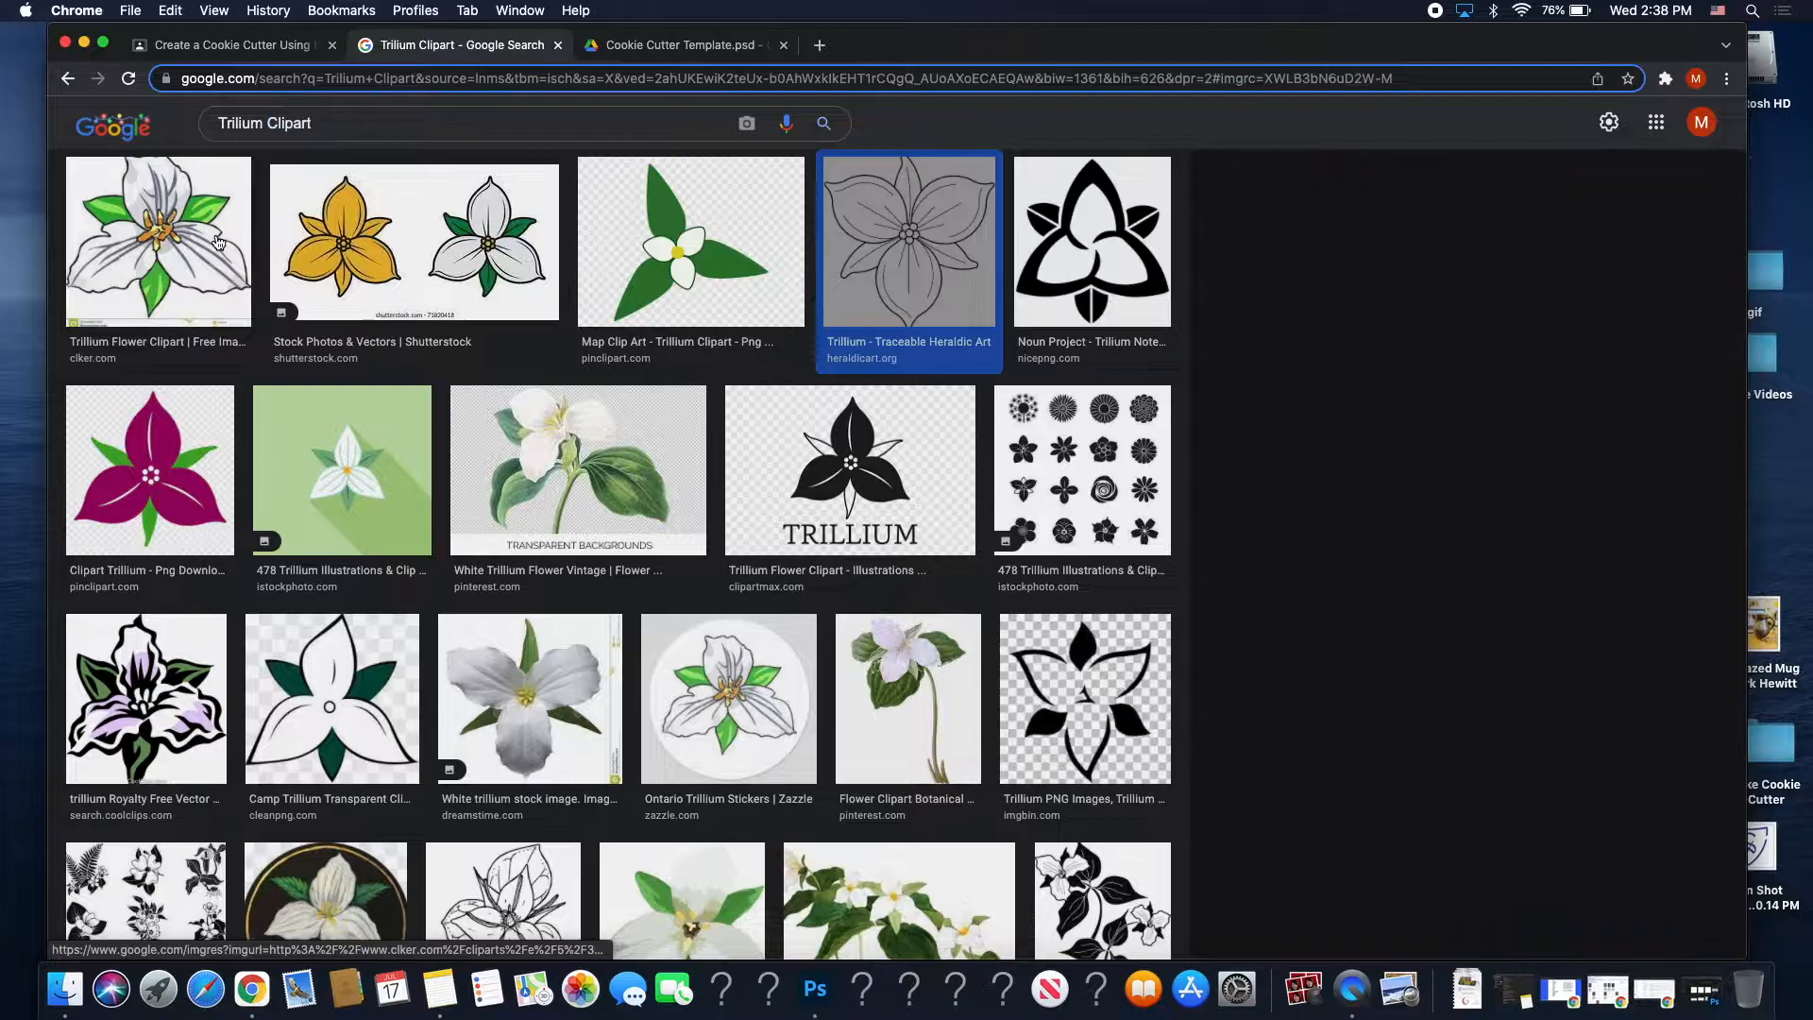
{"action": "left_click", "coordinate": [412, 239]}
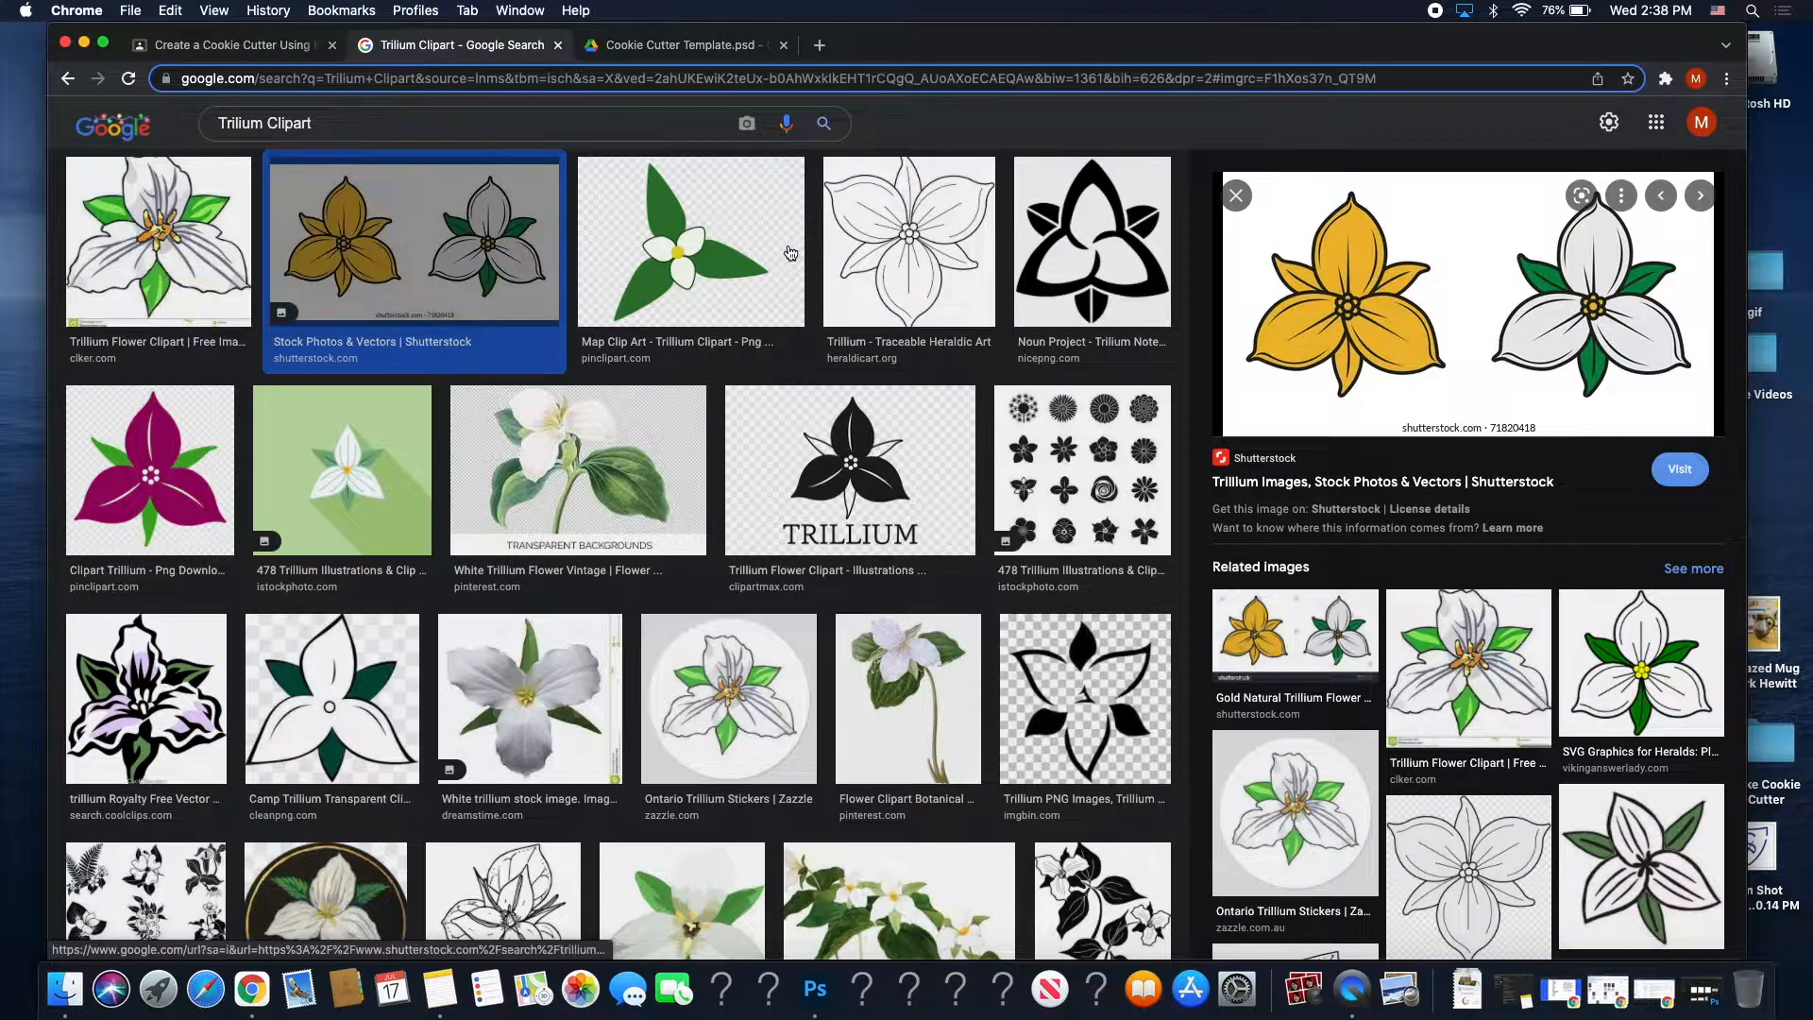
{"action": "left_click", "coordinate": [906, 244]}
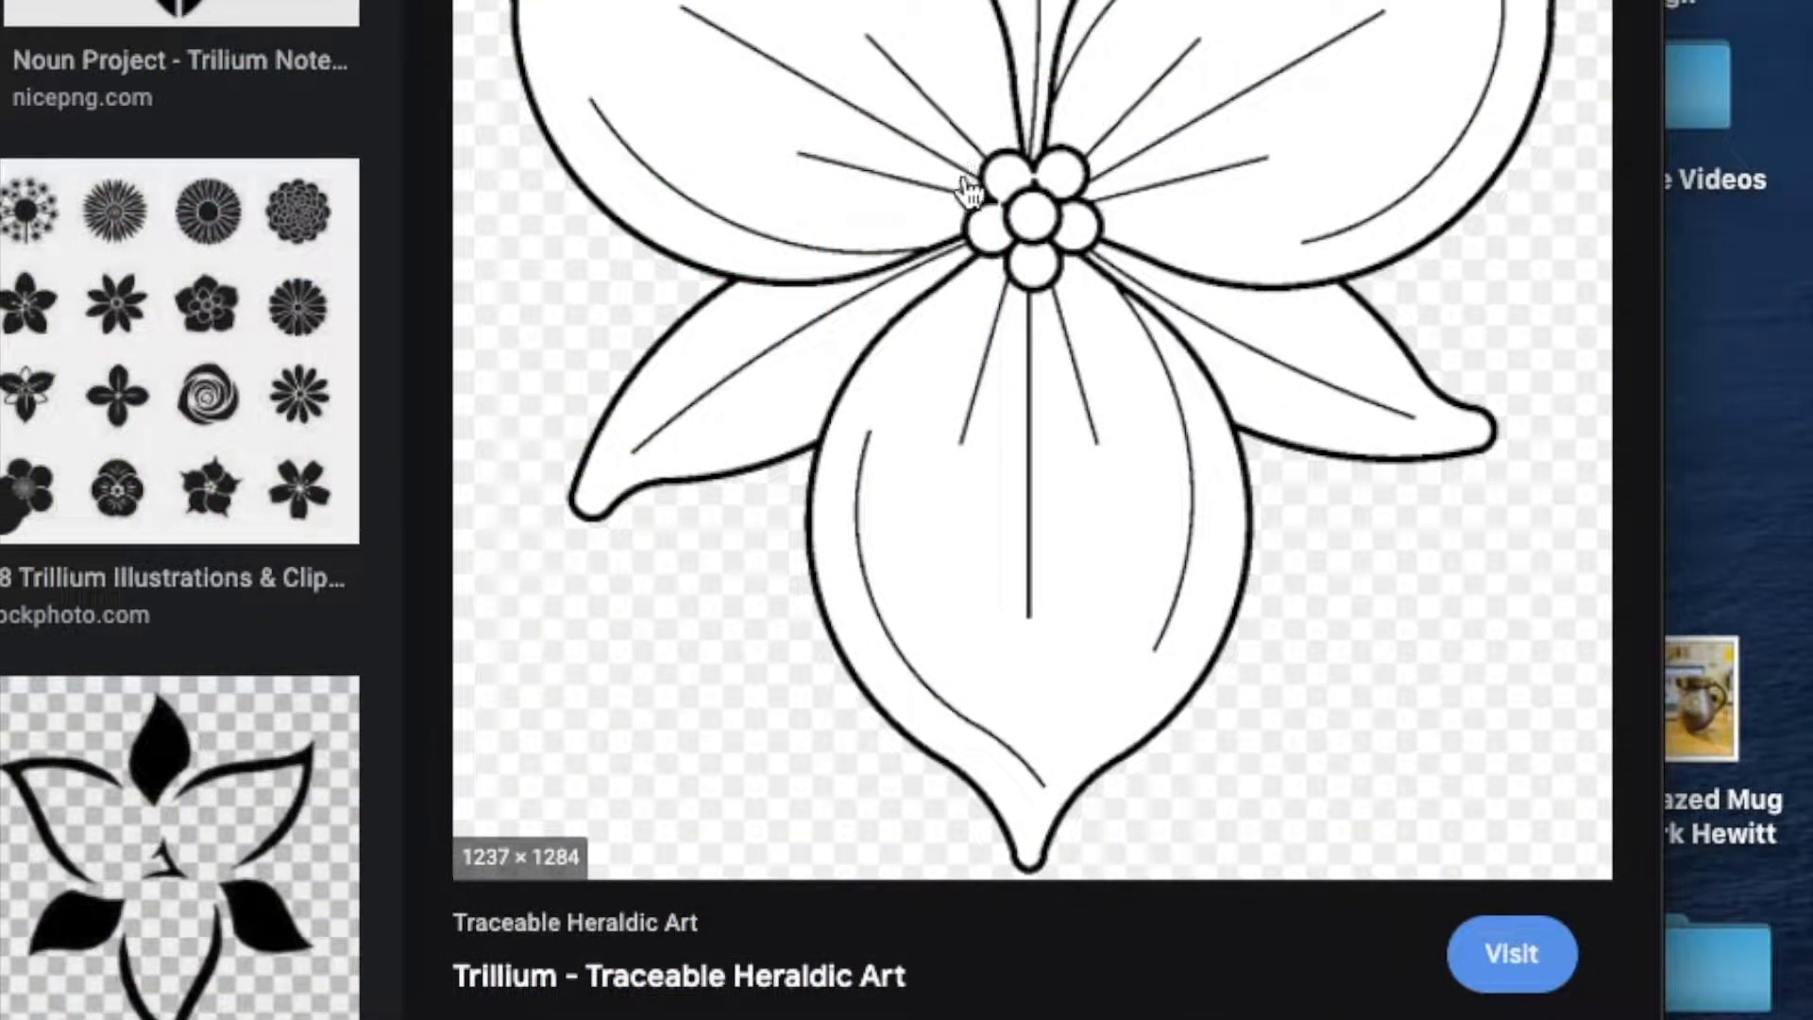
{"action": "right_click", "coordinate": [968, 186]}
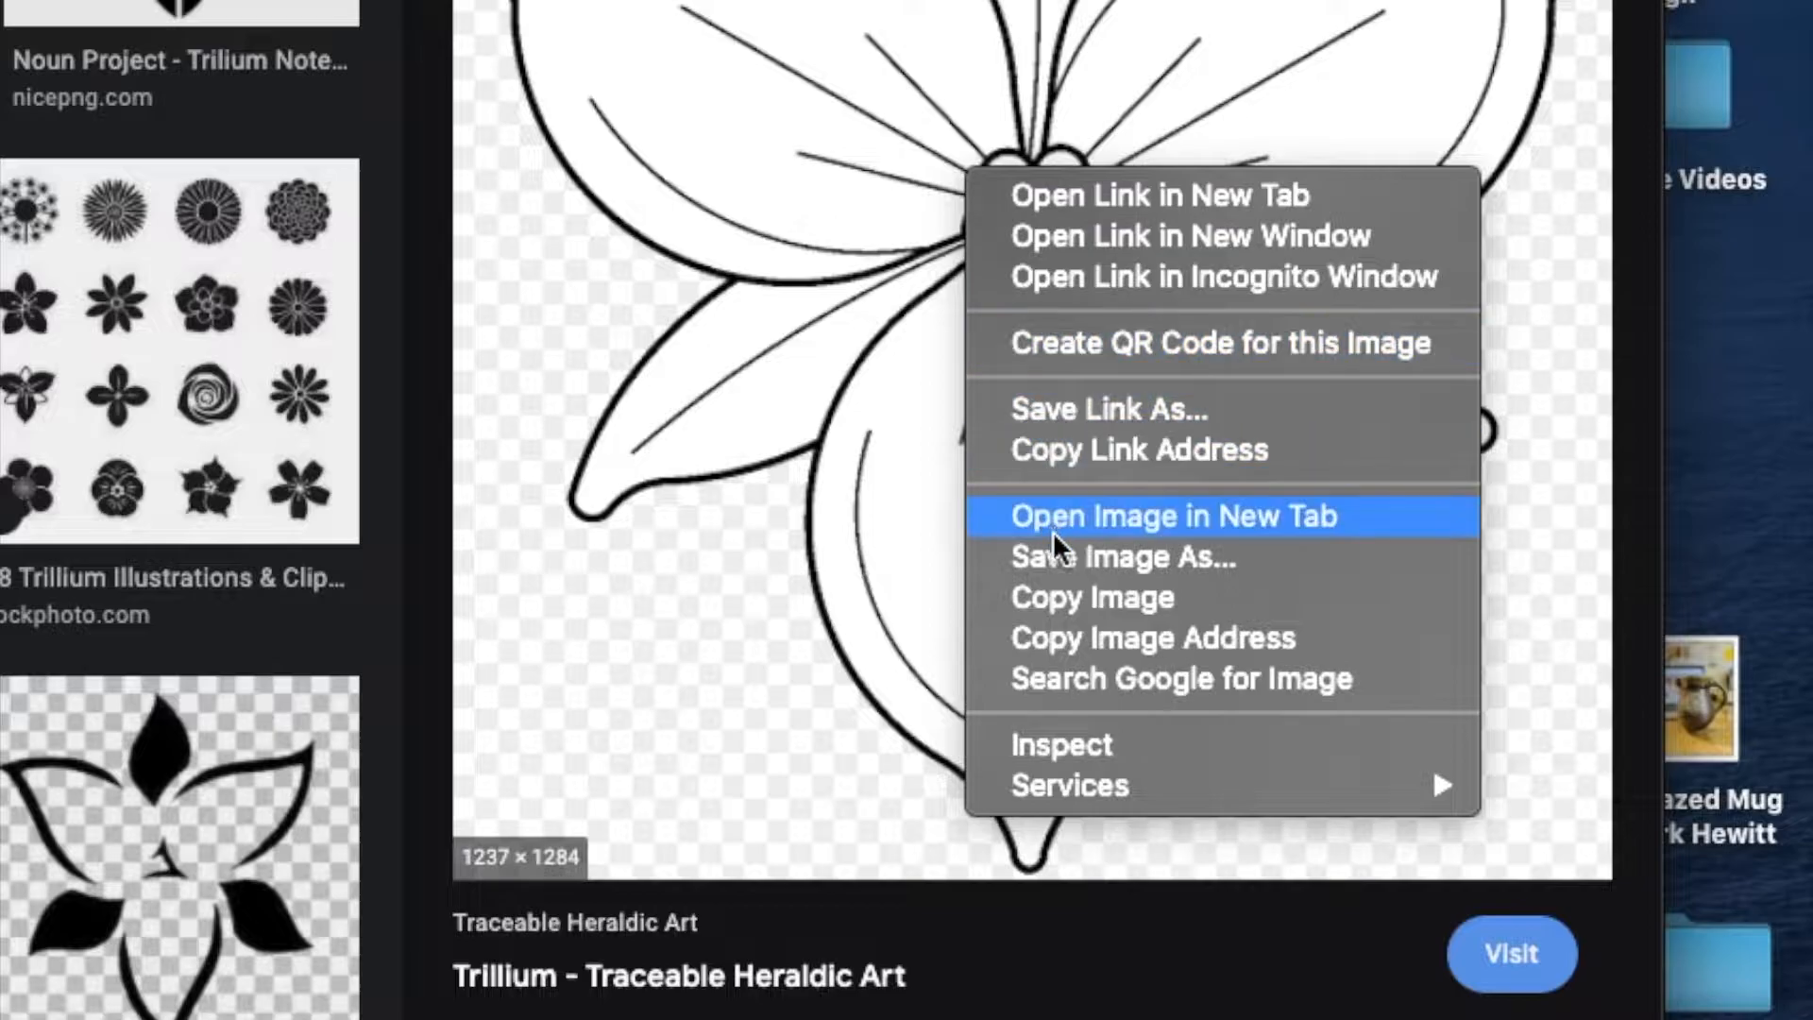
{"action": "left_click", "coordinate": [1068, 595]}
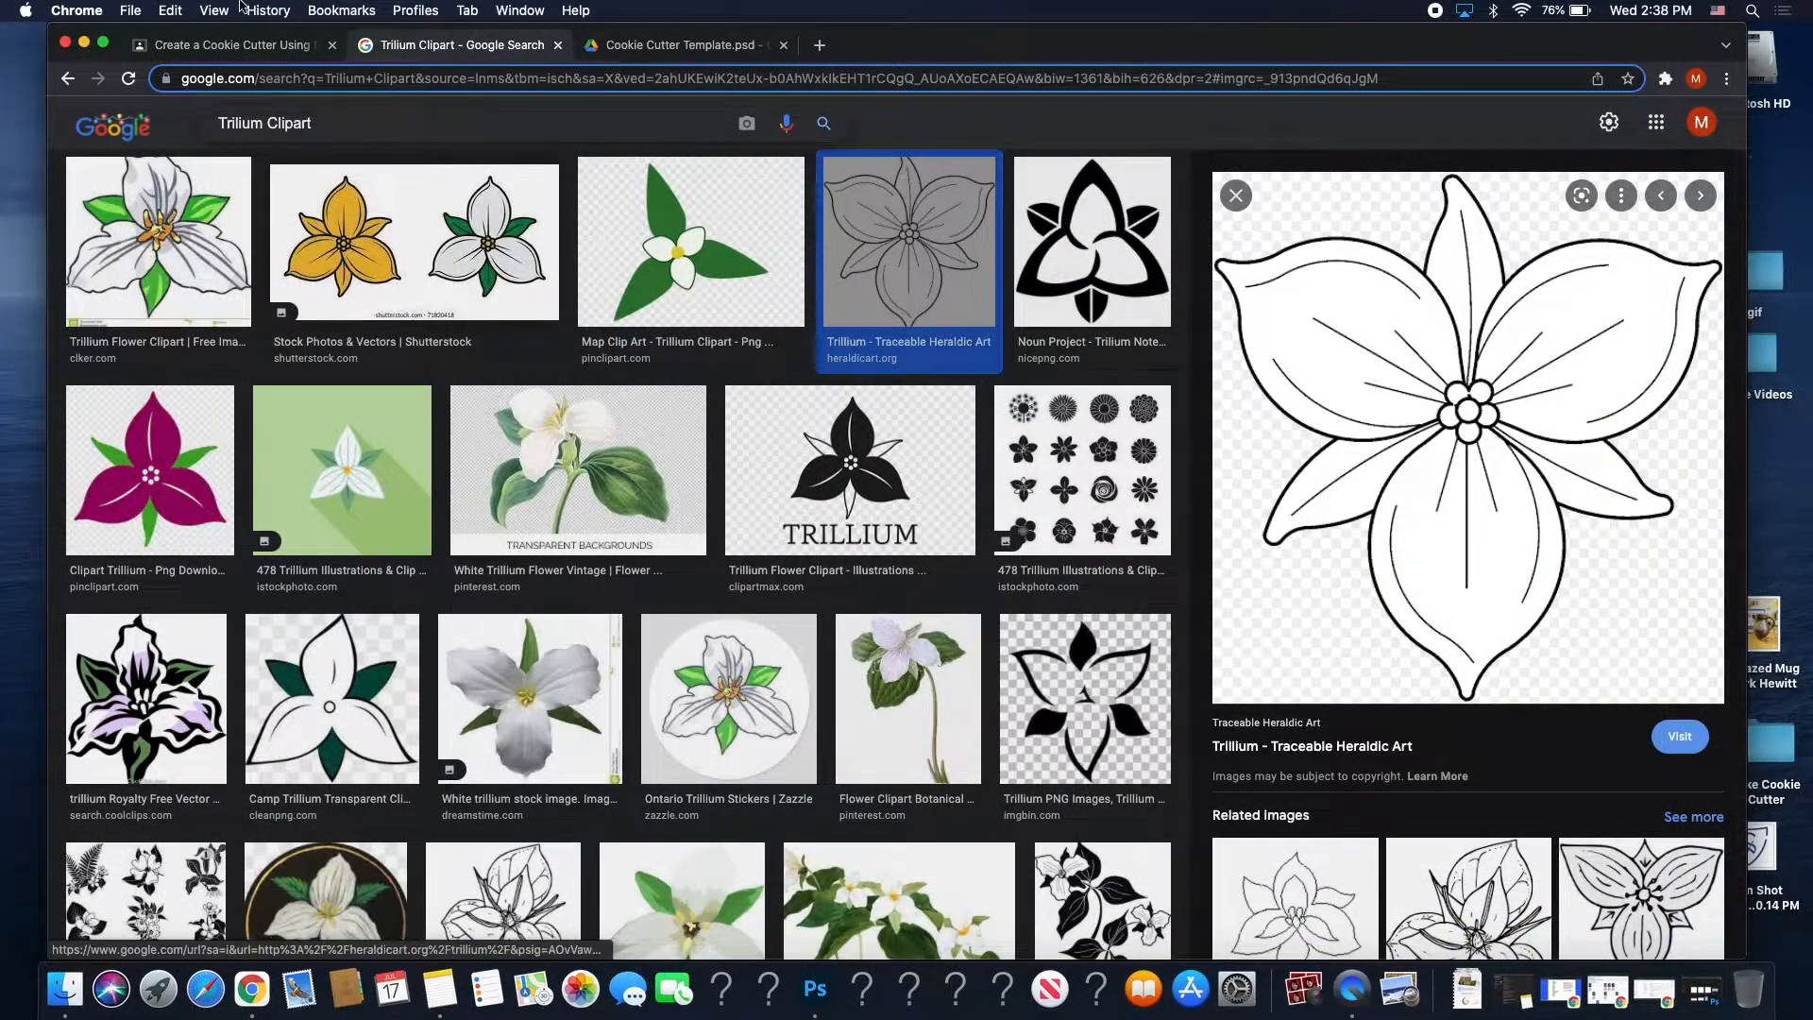
{"action": "left_click", "coordinate": [196, 45]}
Open the Cookie Cutter Template.psd attachment's preview in its own window.
{"action": "scroll", "coordinate": [297, 292], "scroll_direction": "down", "scroll_amount": 20}
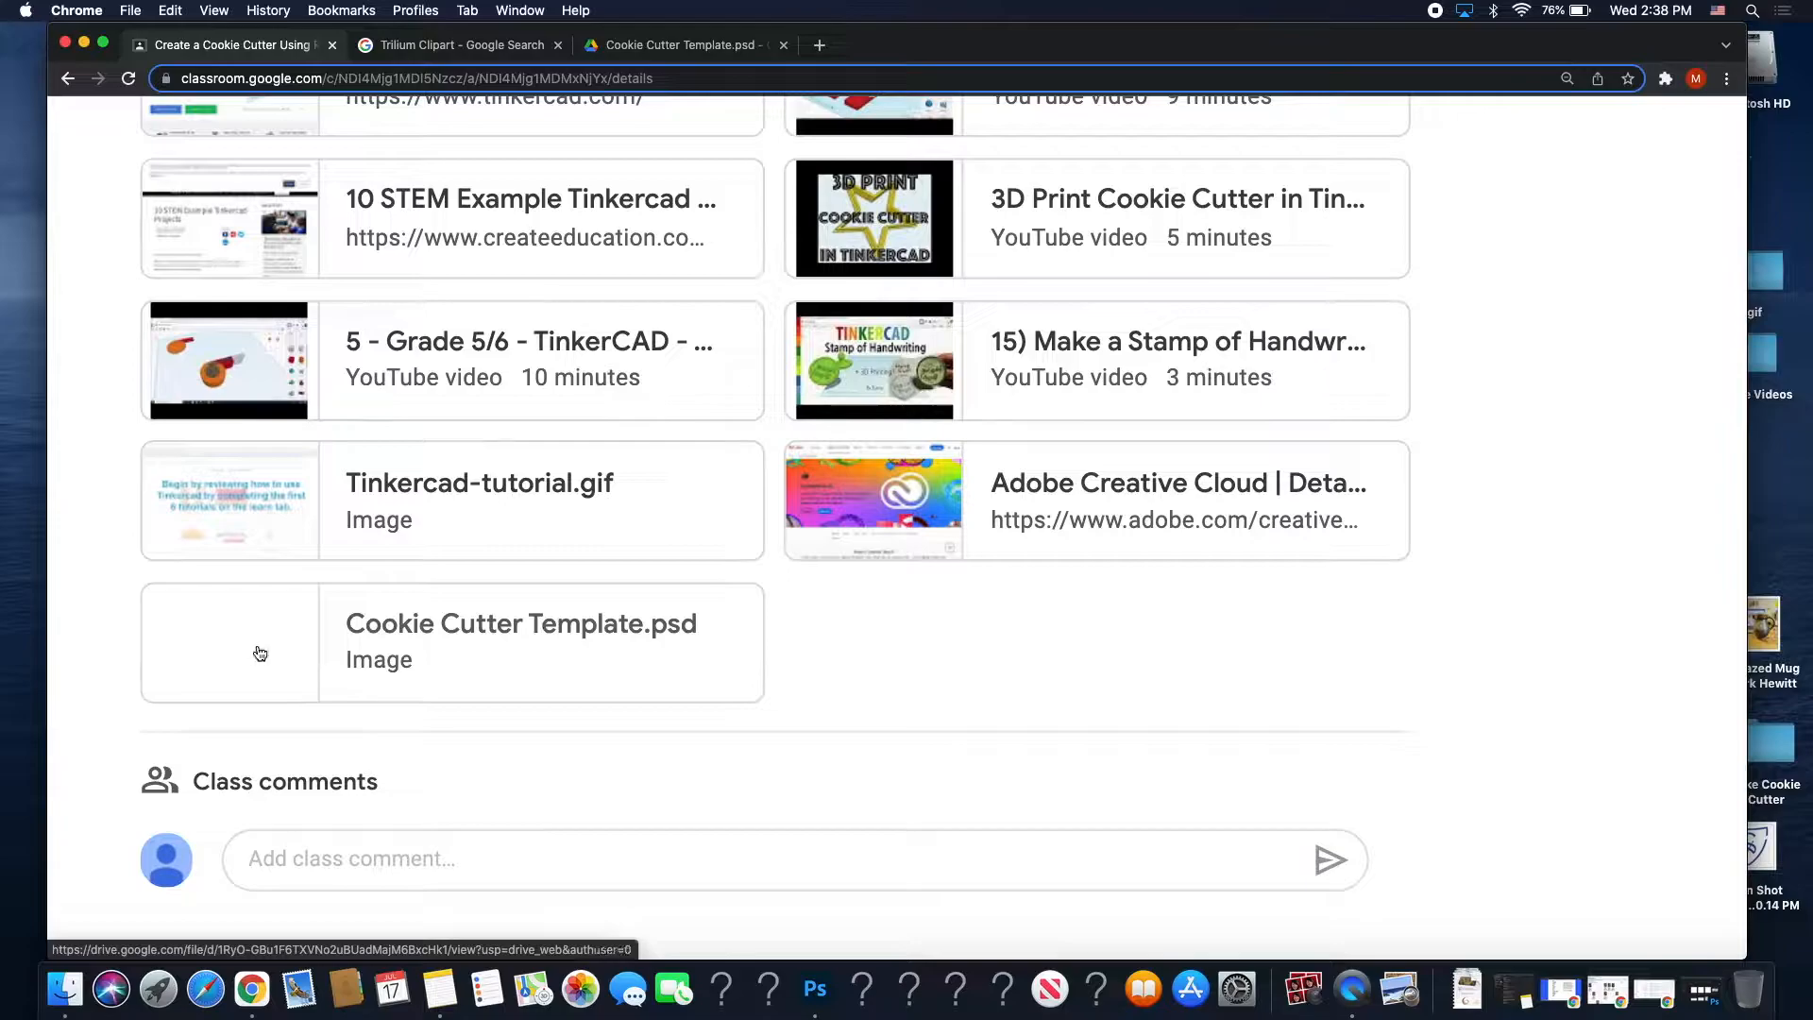
{"action": "left_click", "coordinate": [483, 647]}
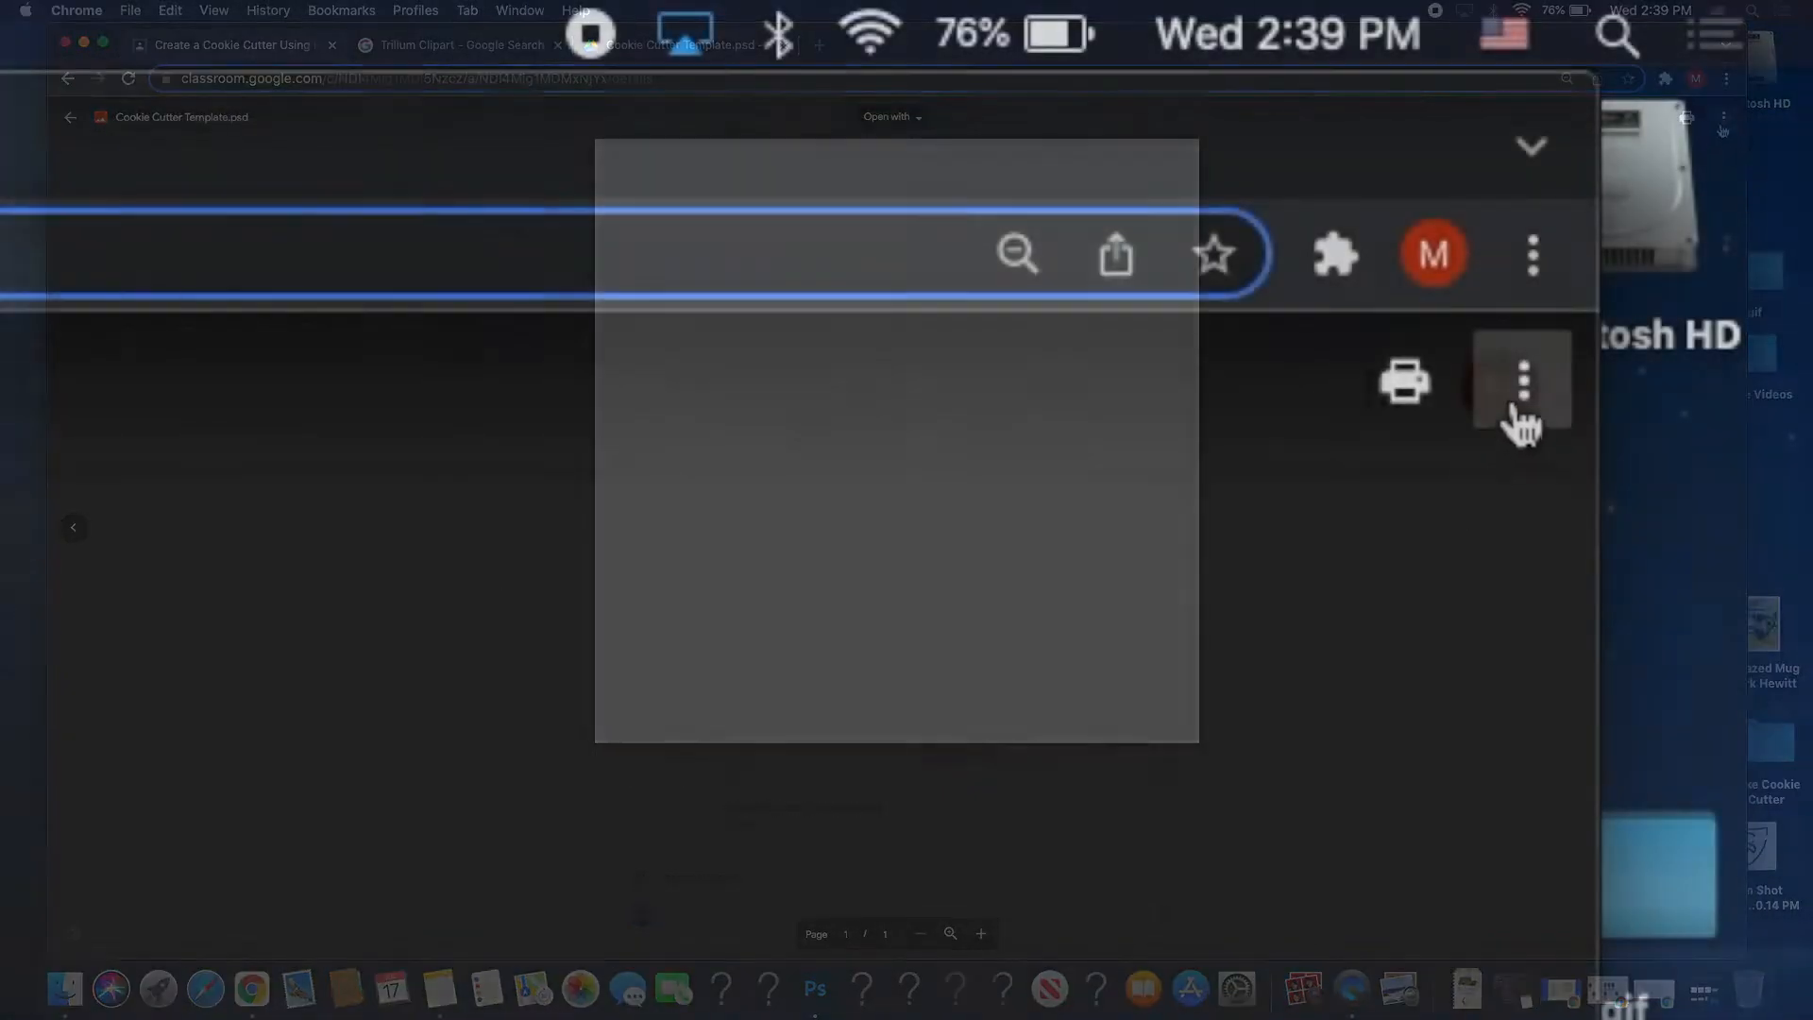
{"action": "left_click", "coordinate": [1527, 406]}
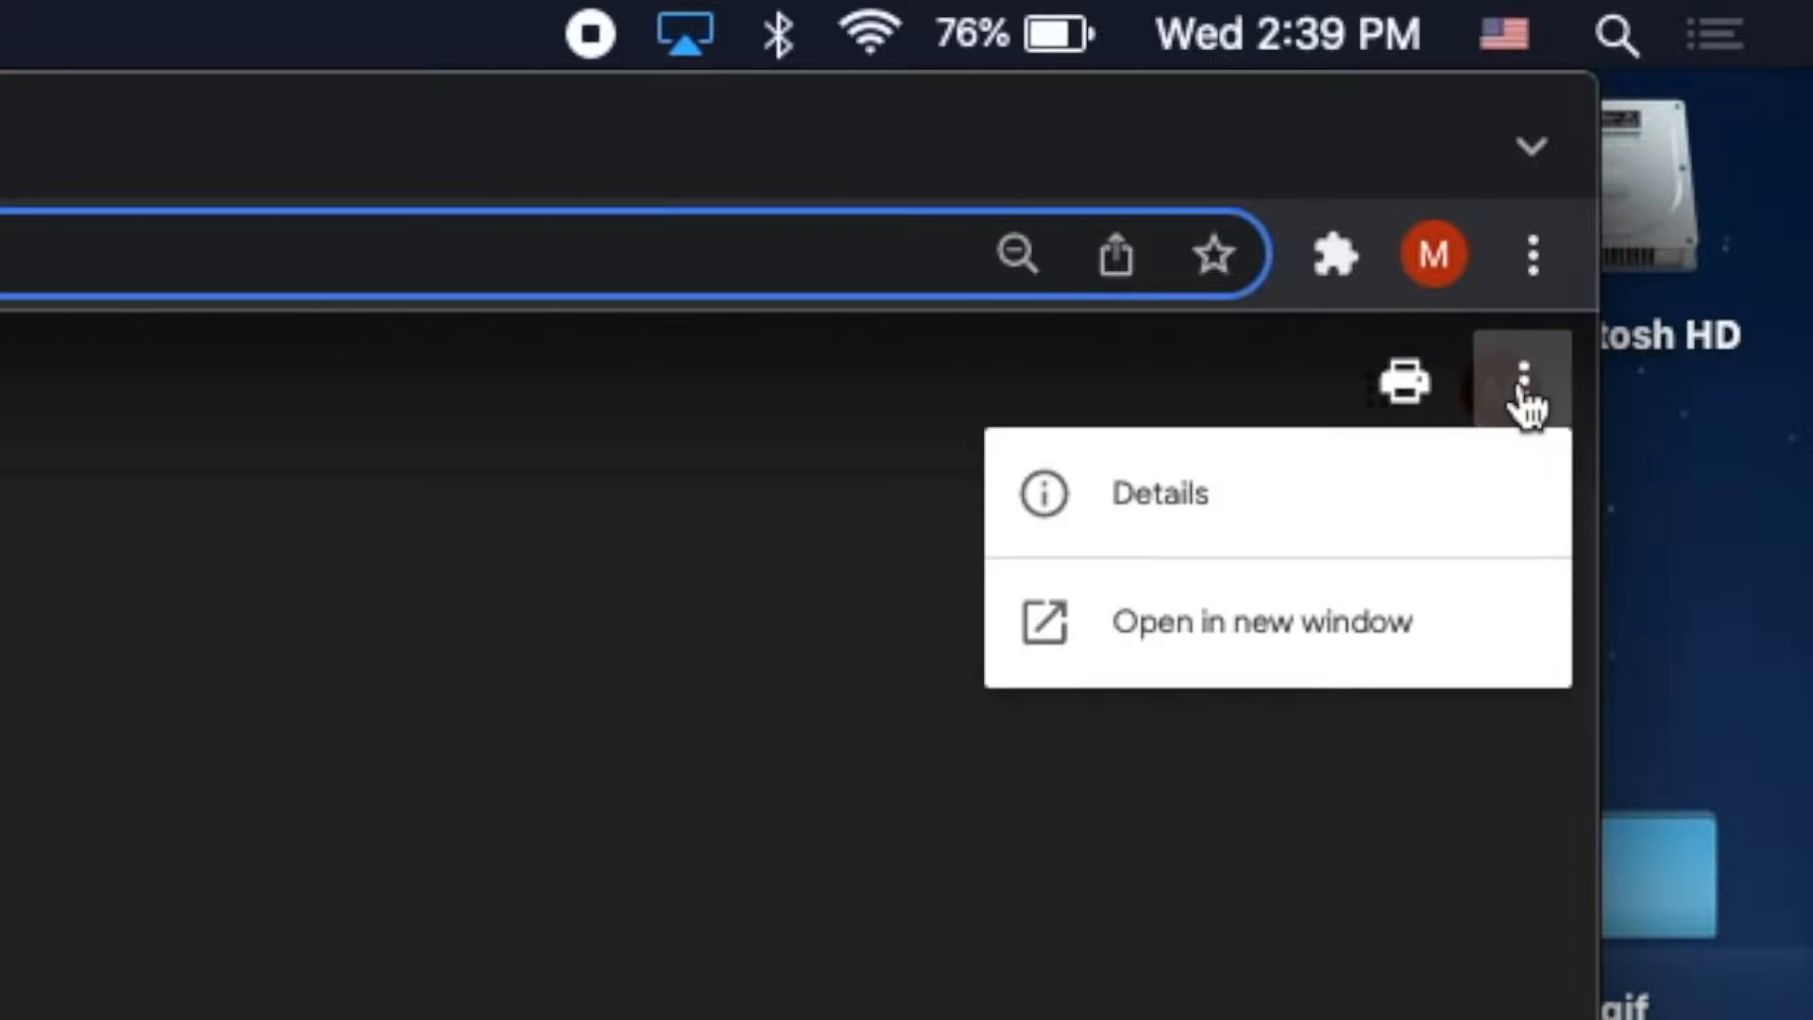
{"action": "left_click", "coordinate": [1228, 644]}
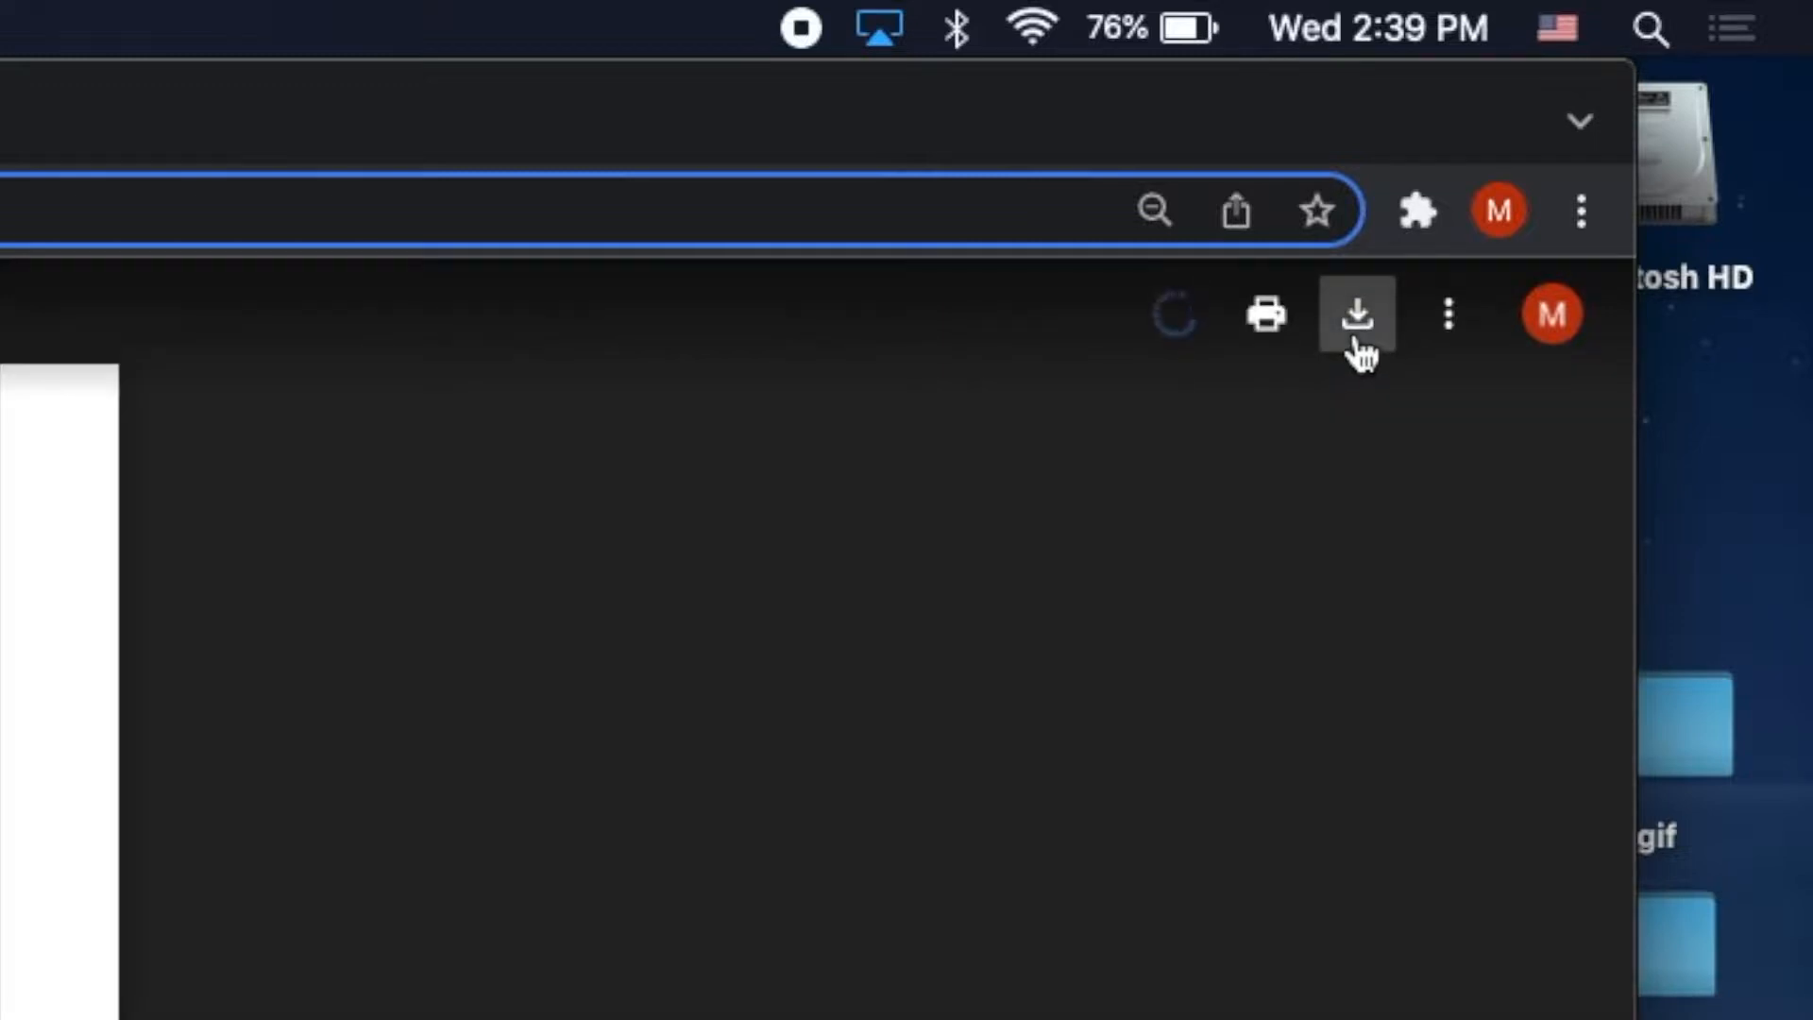
Download Cookie Cutter Template.psd and open the downloaded file.
{"action": "left_click", "coordinate": [1358, 321]}
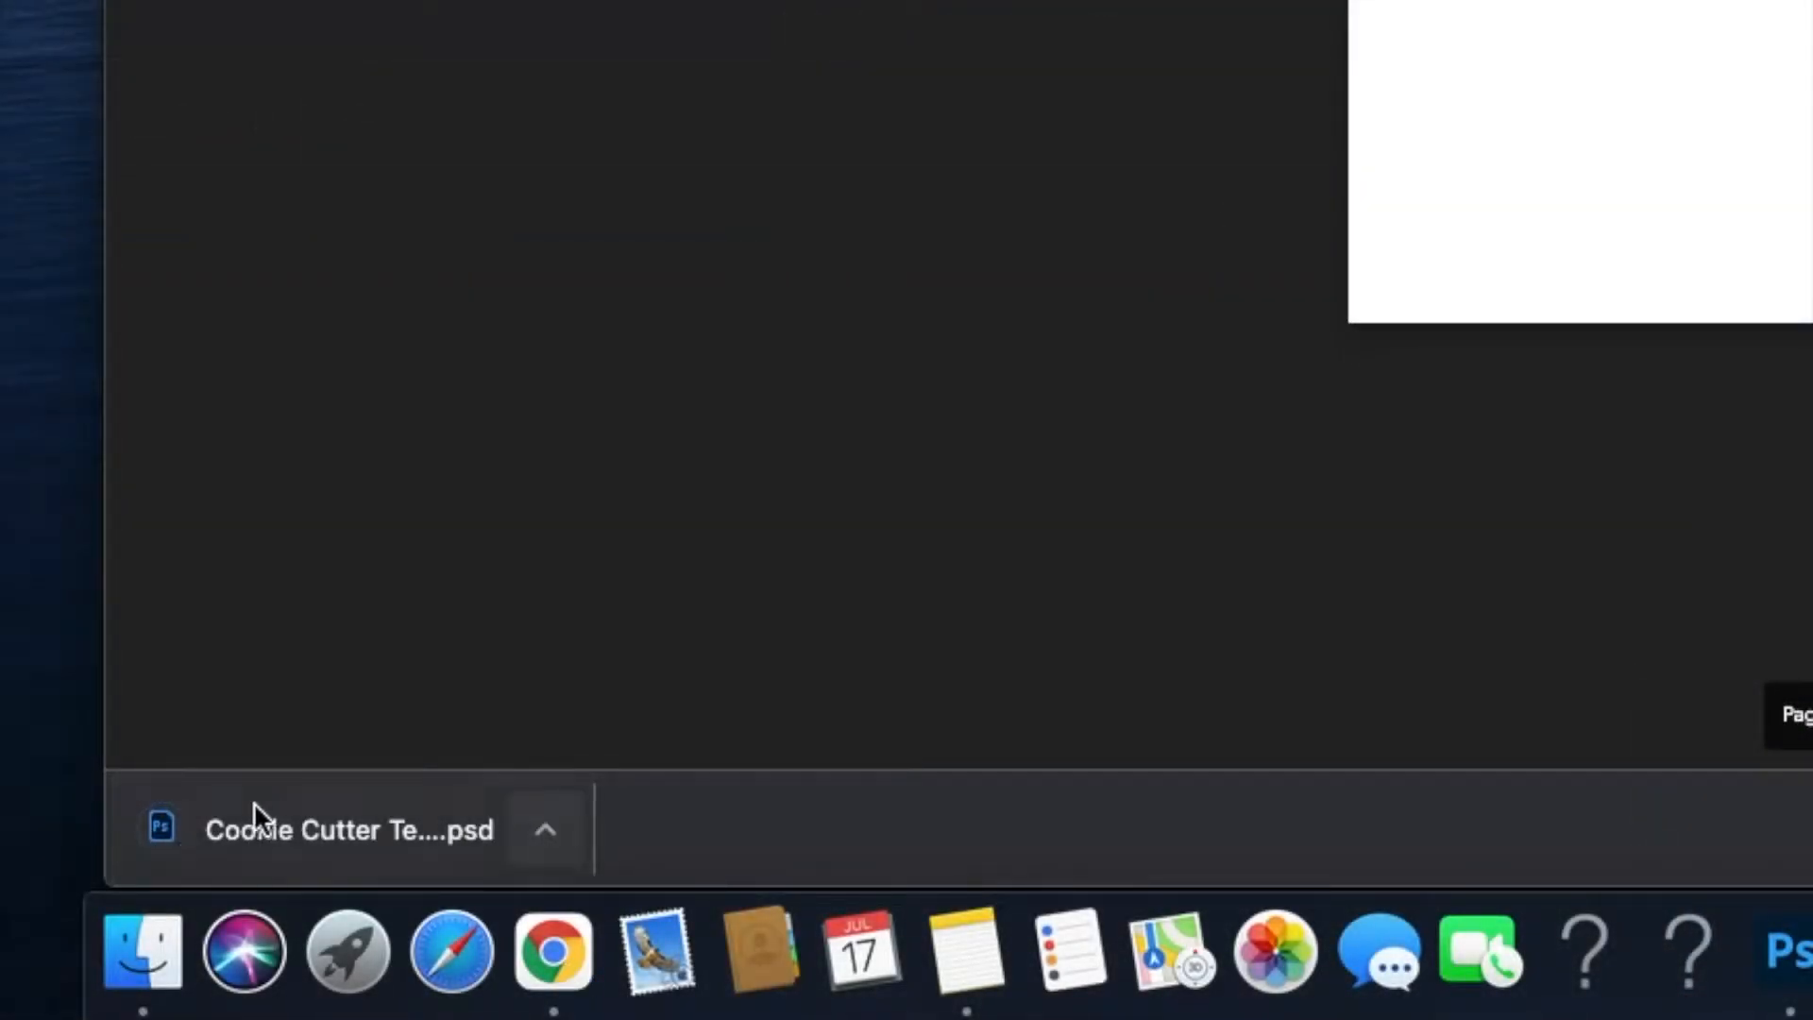
{"action": "left_click", "coordinate": [546, 829]}
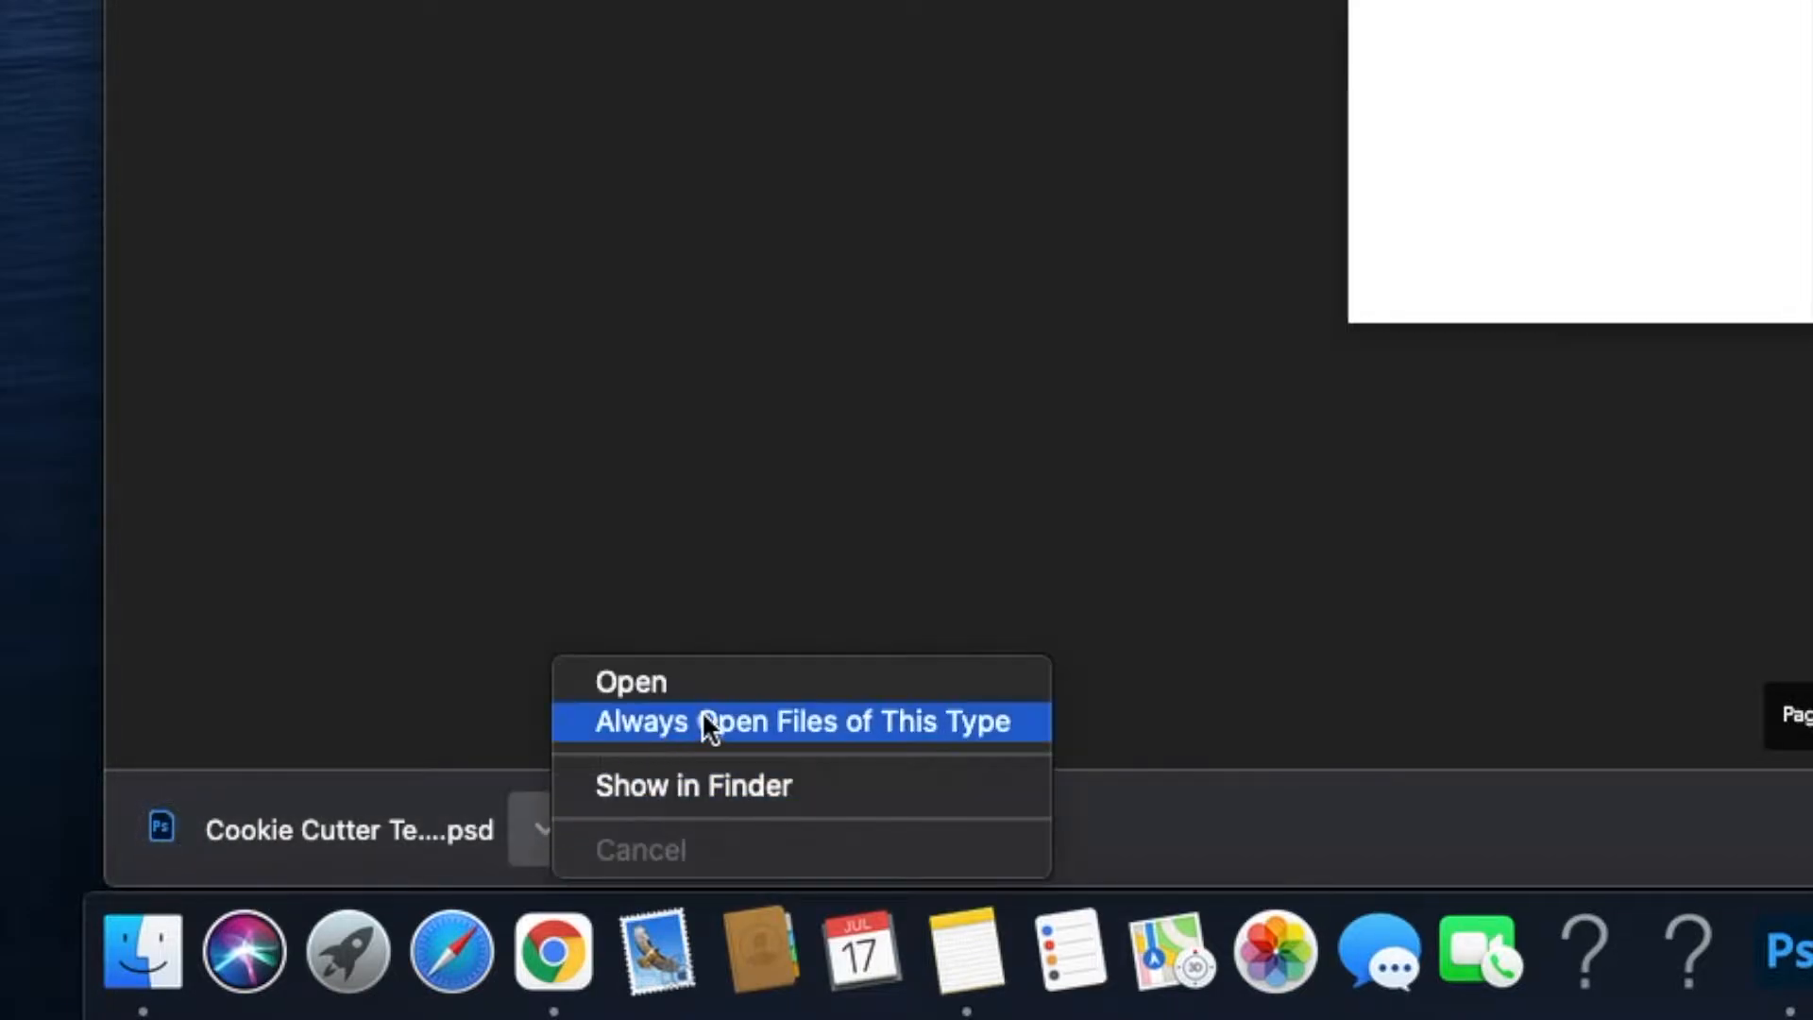
{"action": "left_click", "coordinate": [682, 691]}
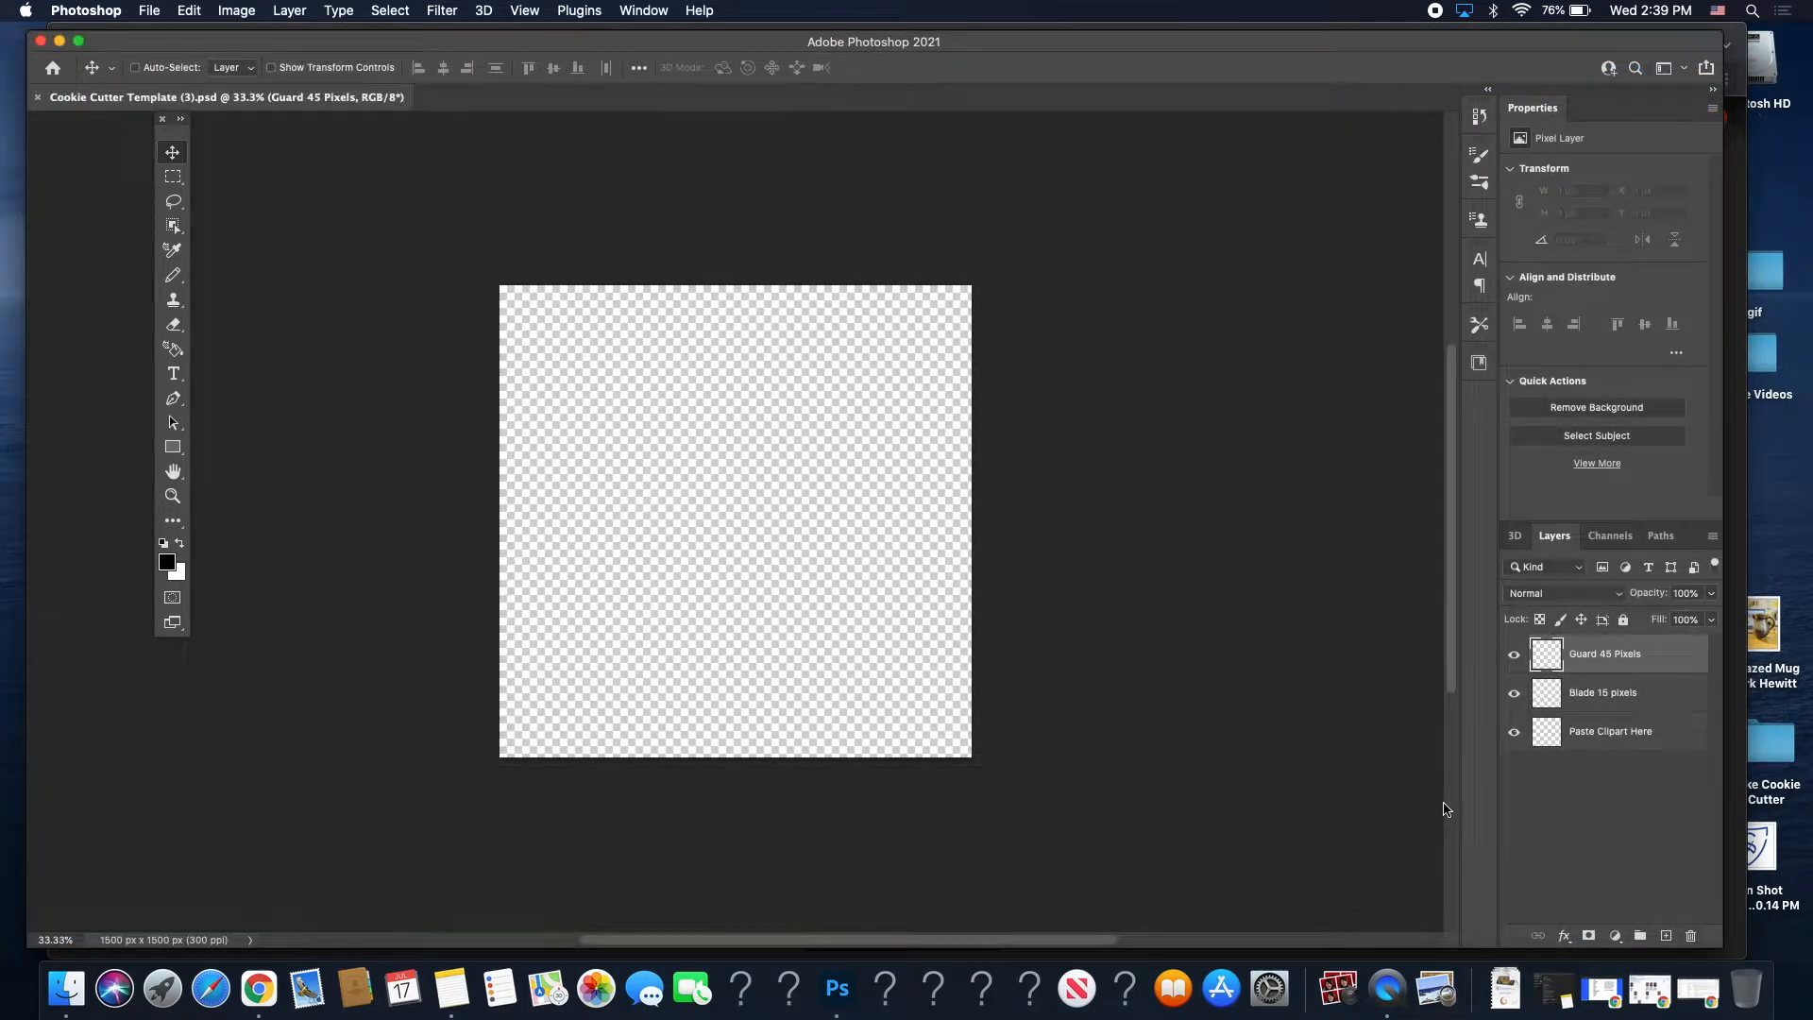
Paste the trillium clipart into the template and scale it to about 278.53% to fill the canvas.
{"action": "key", "text": "super+v"}
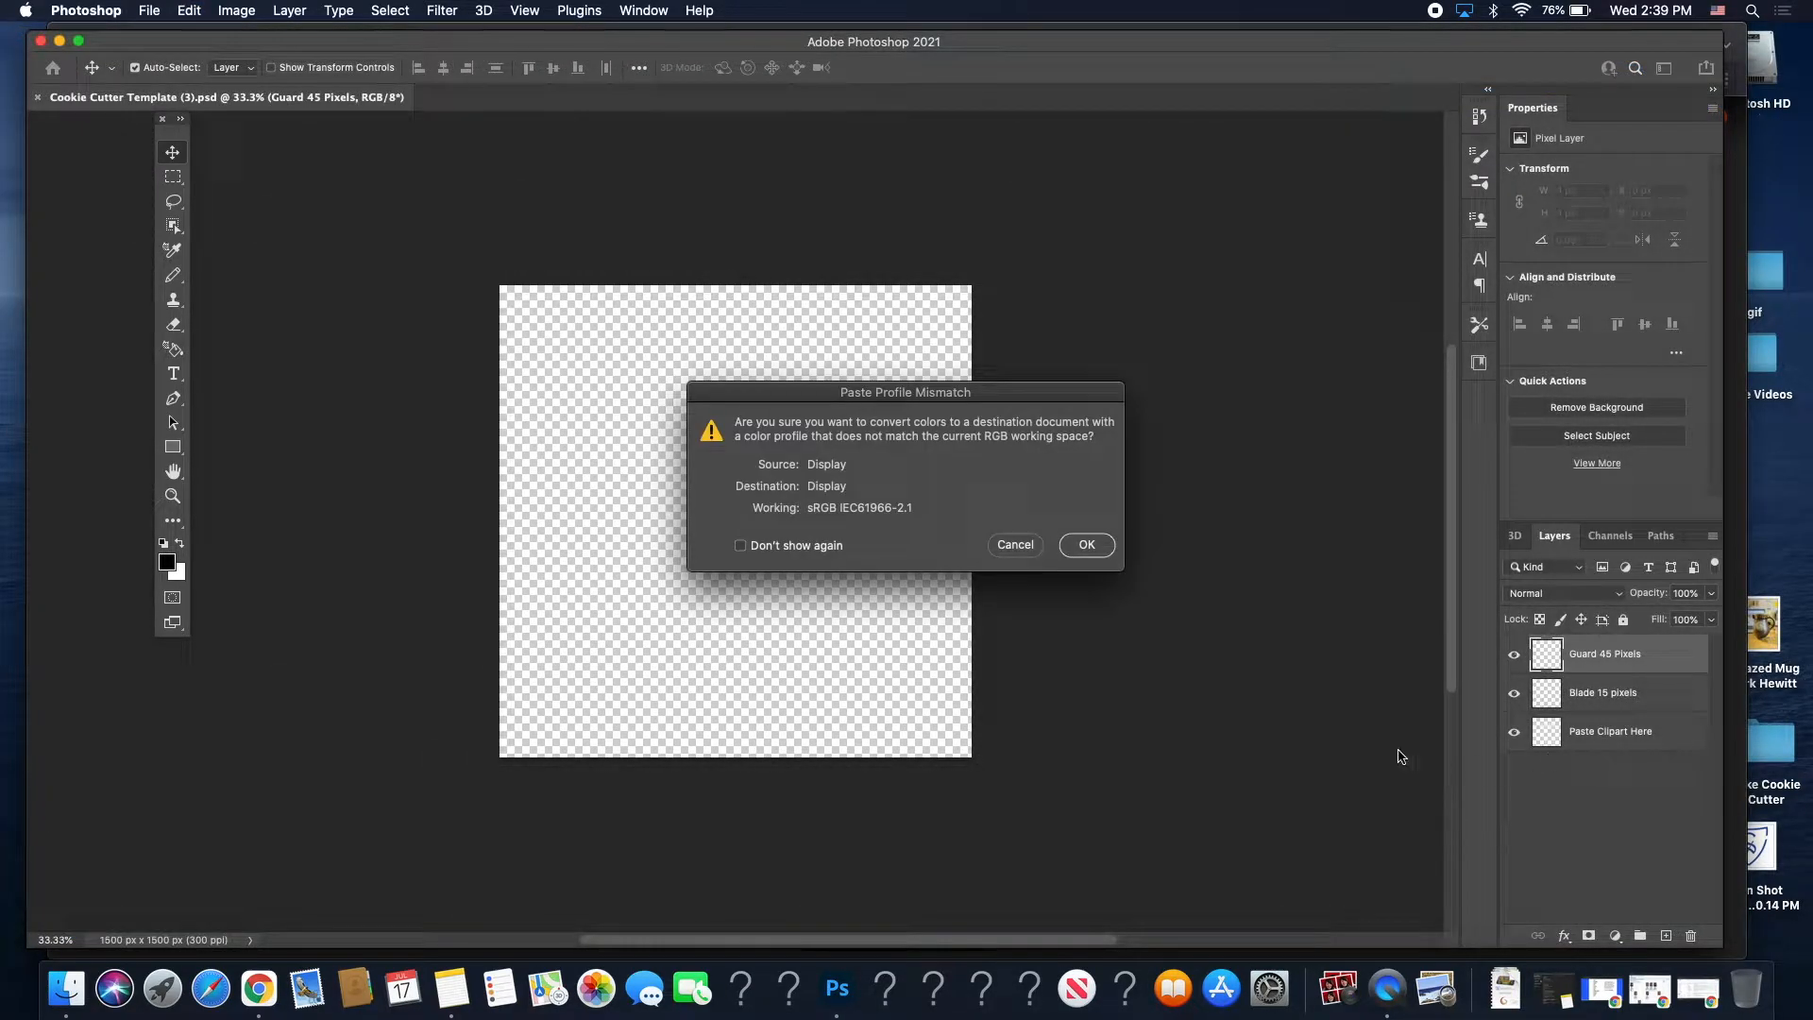
{"action": "left_click", "coordinate": [1086, 545]}
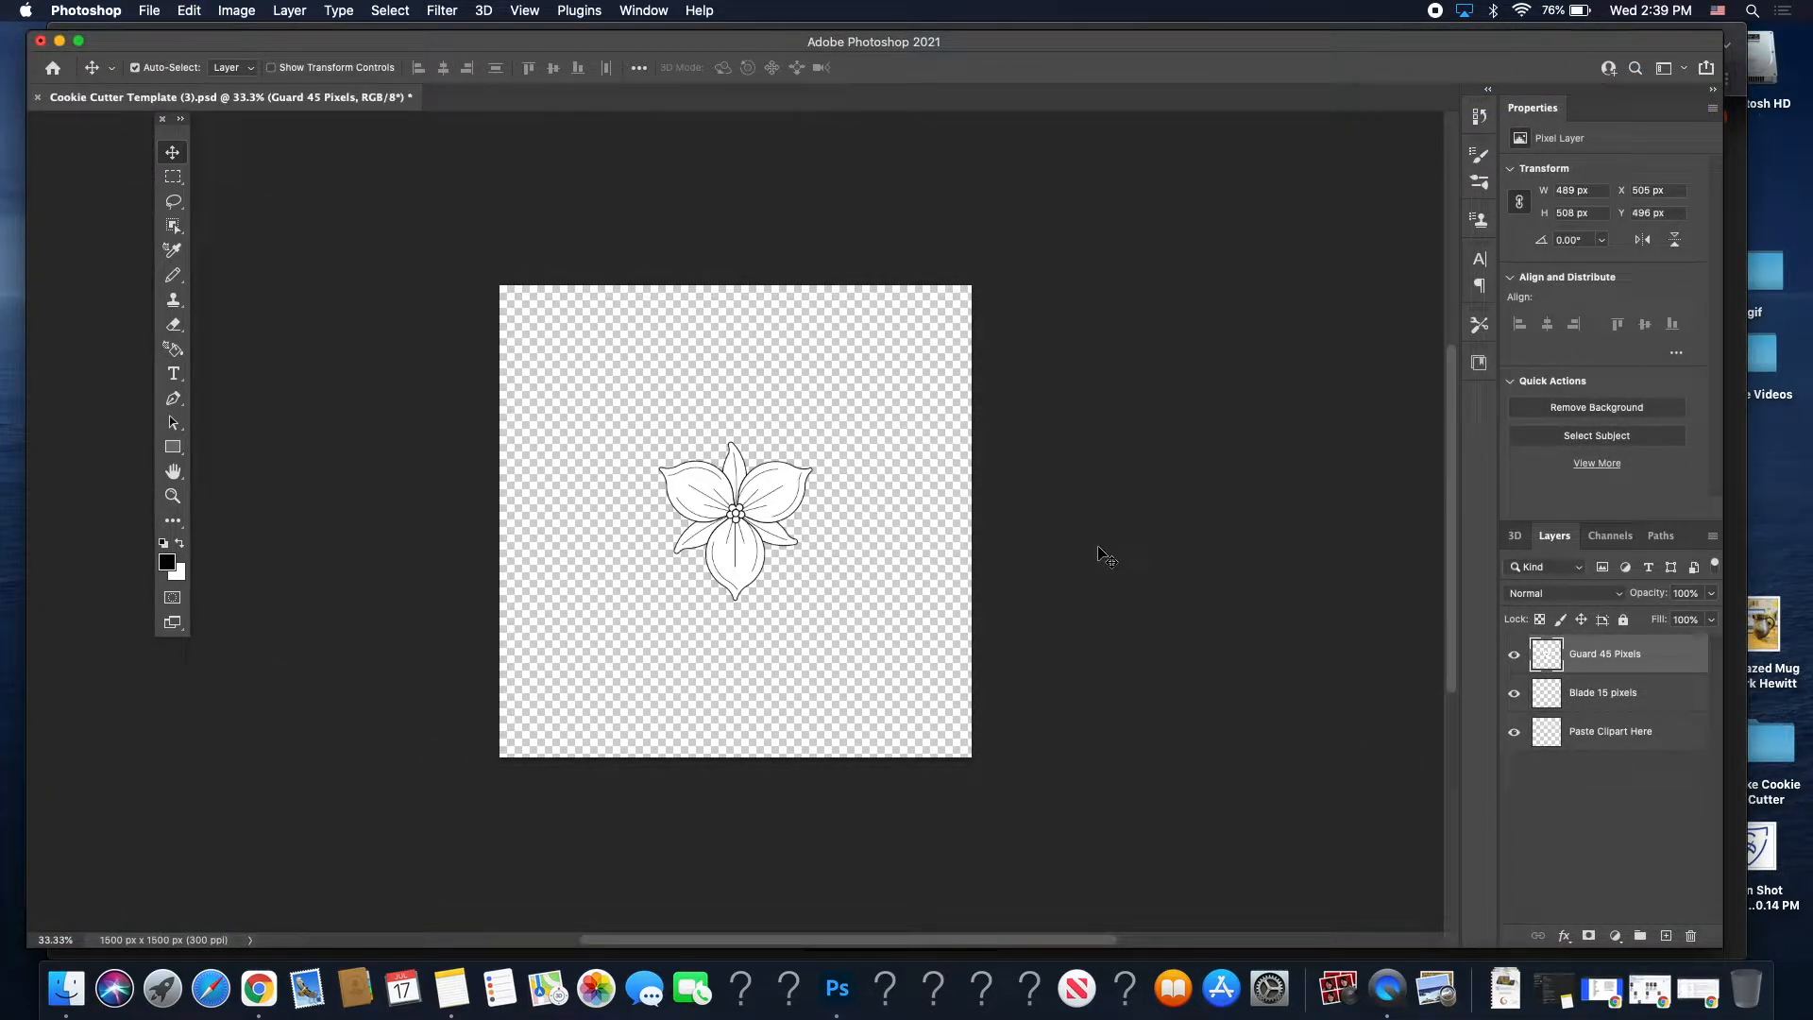
{"action": "scroll", "coordinate": [722, 512], "scroll_direction": "up", "scroll_amount": 3}
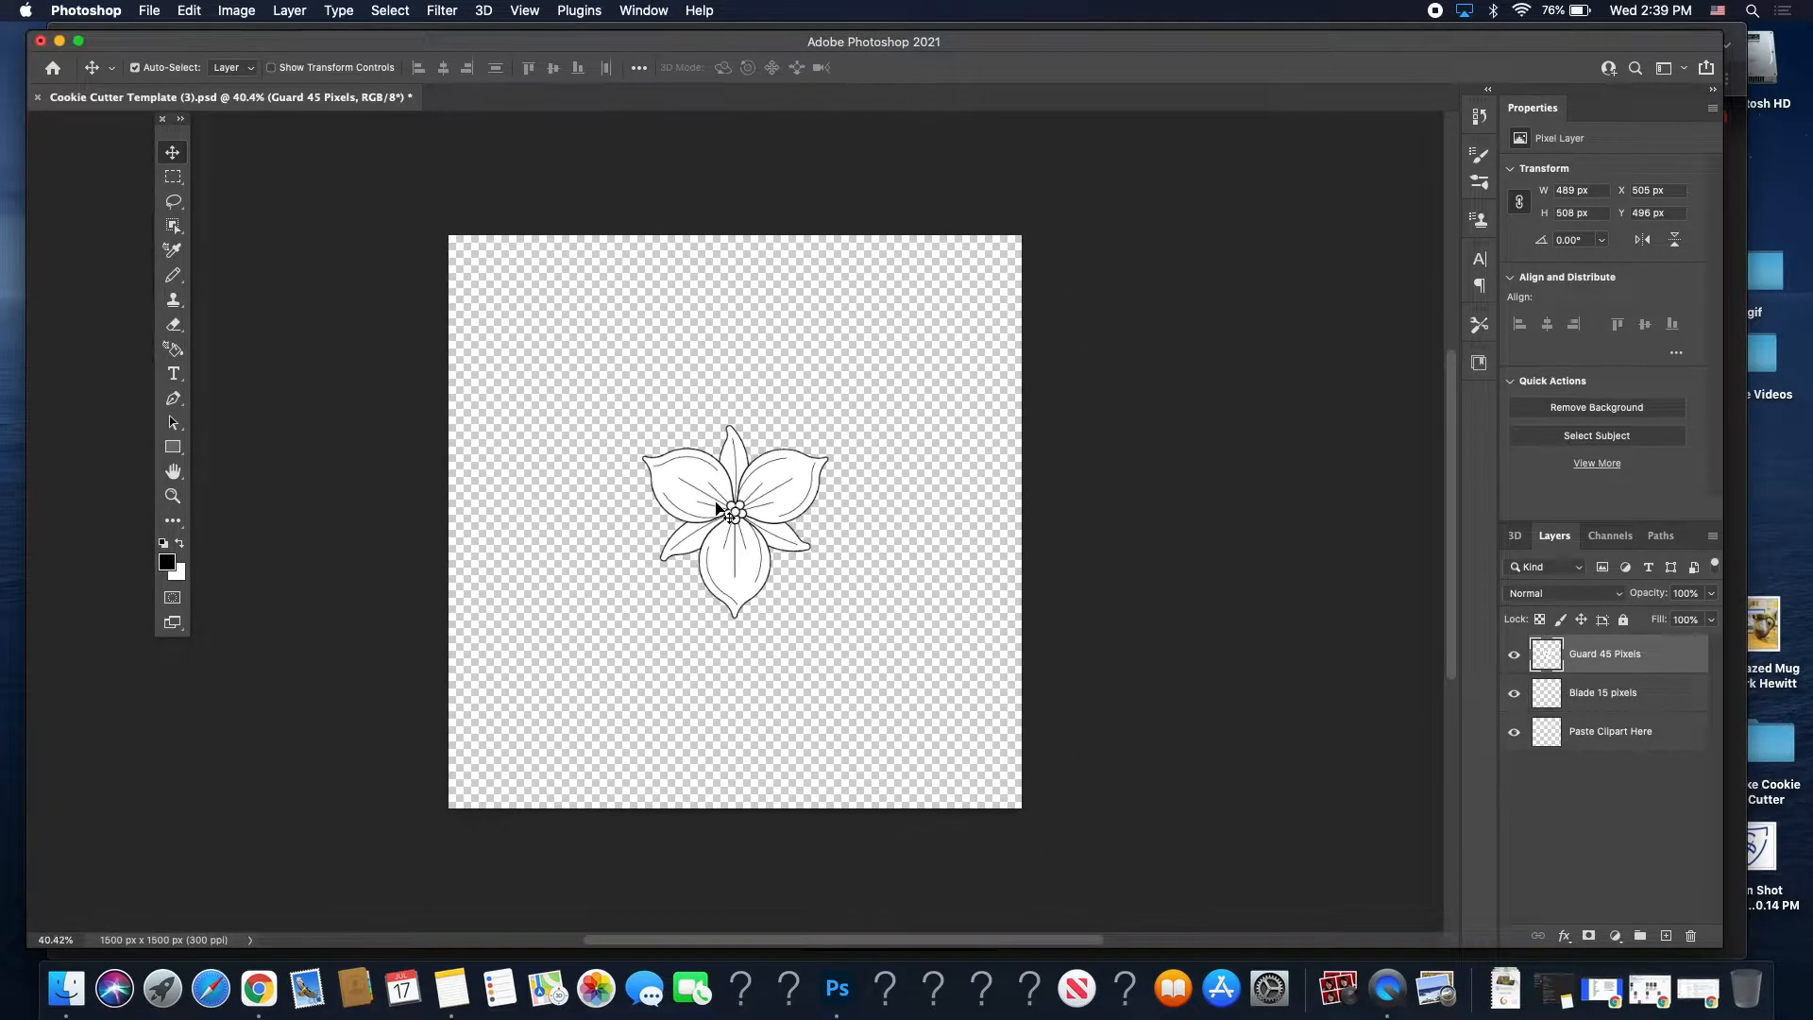
{"action": "key", "text": "super+t"}
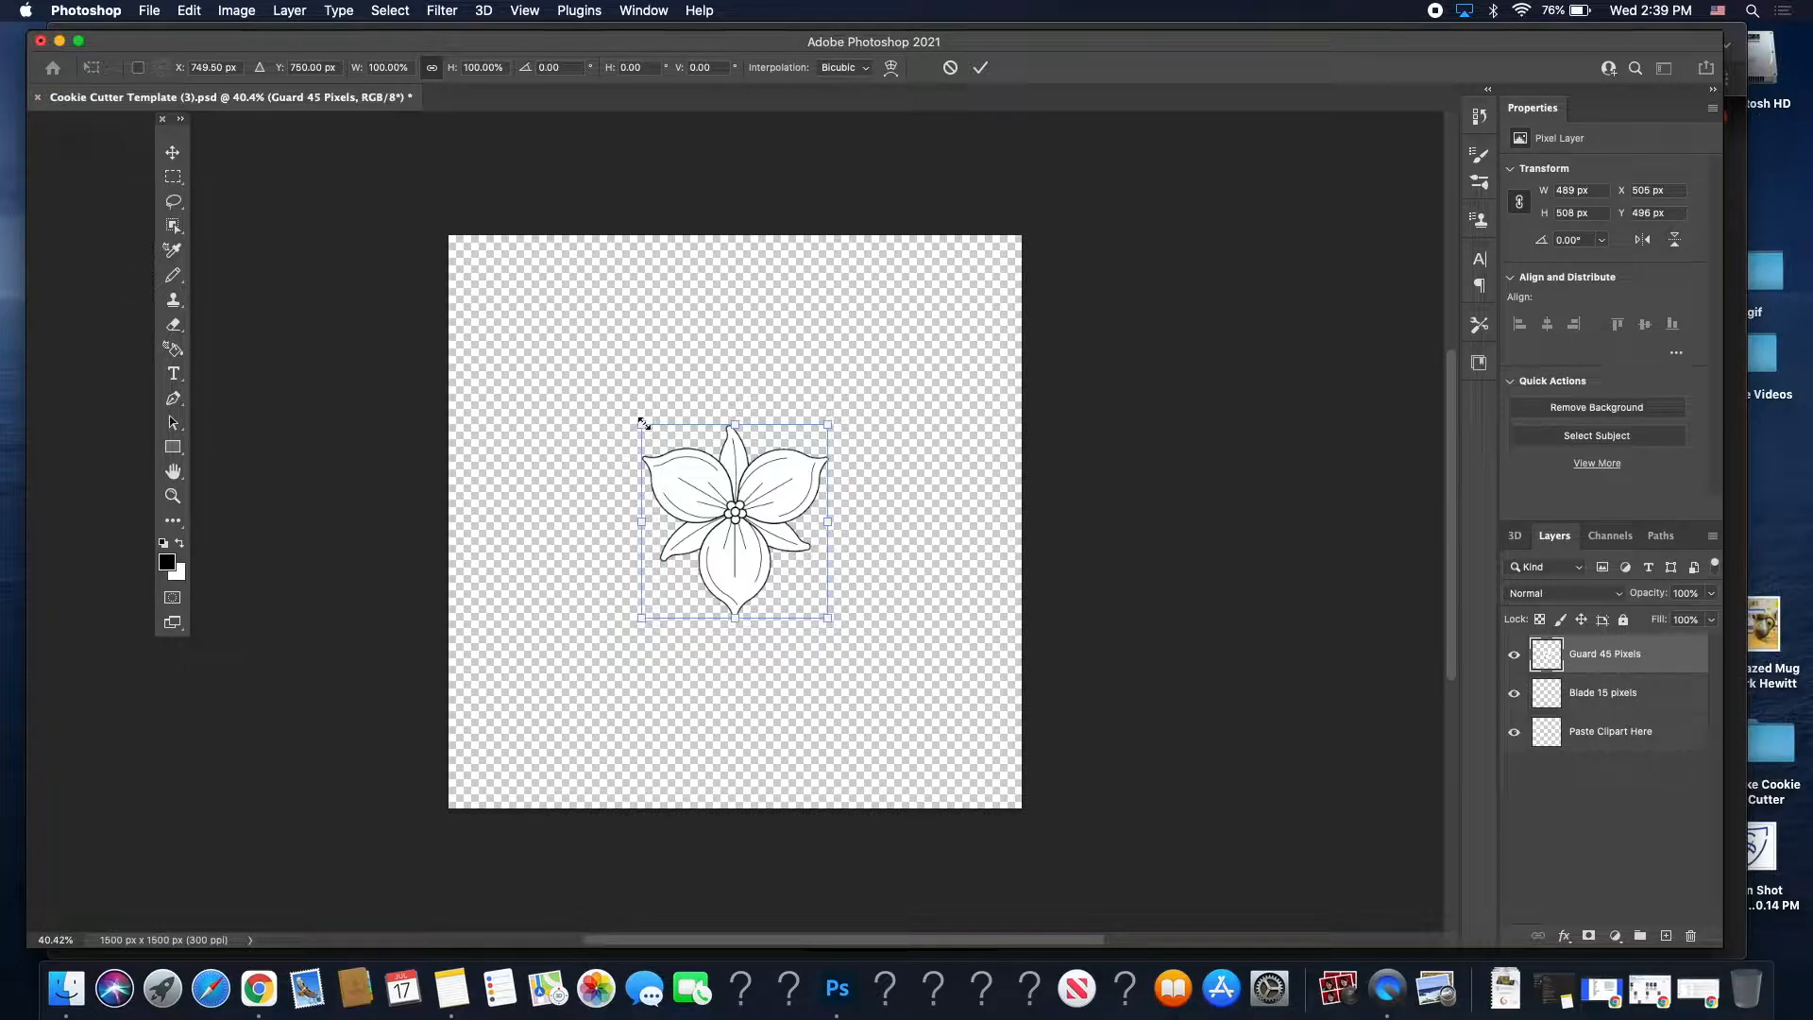
{"action": "left_click_drag", "start_coordinate": [638, 416], "coordinate": [473, 247]}
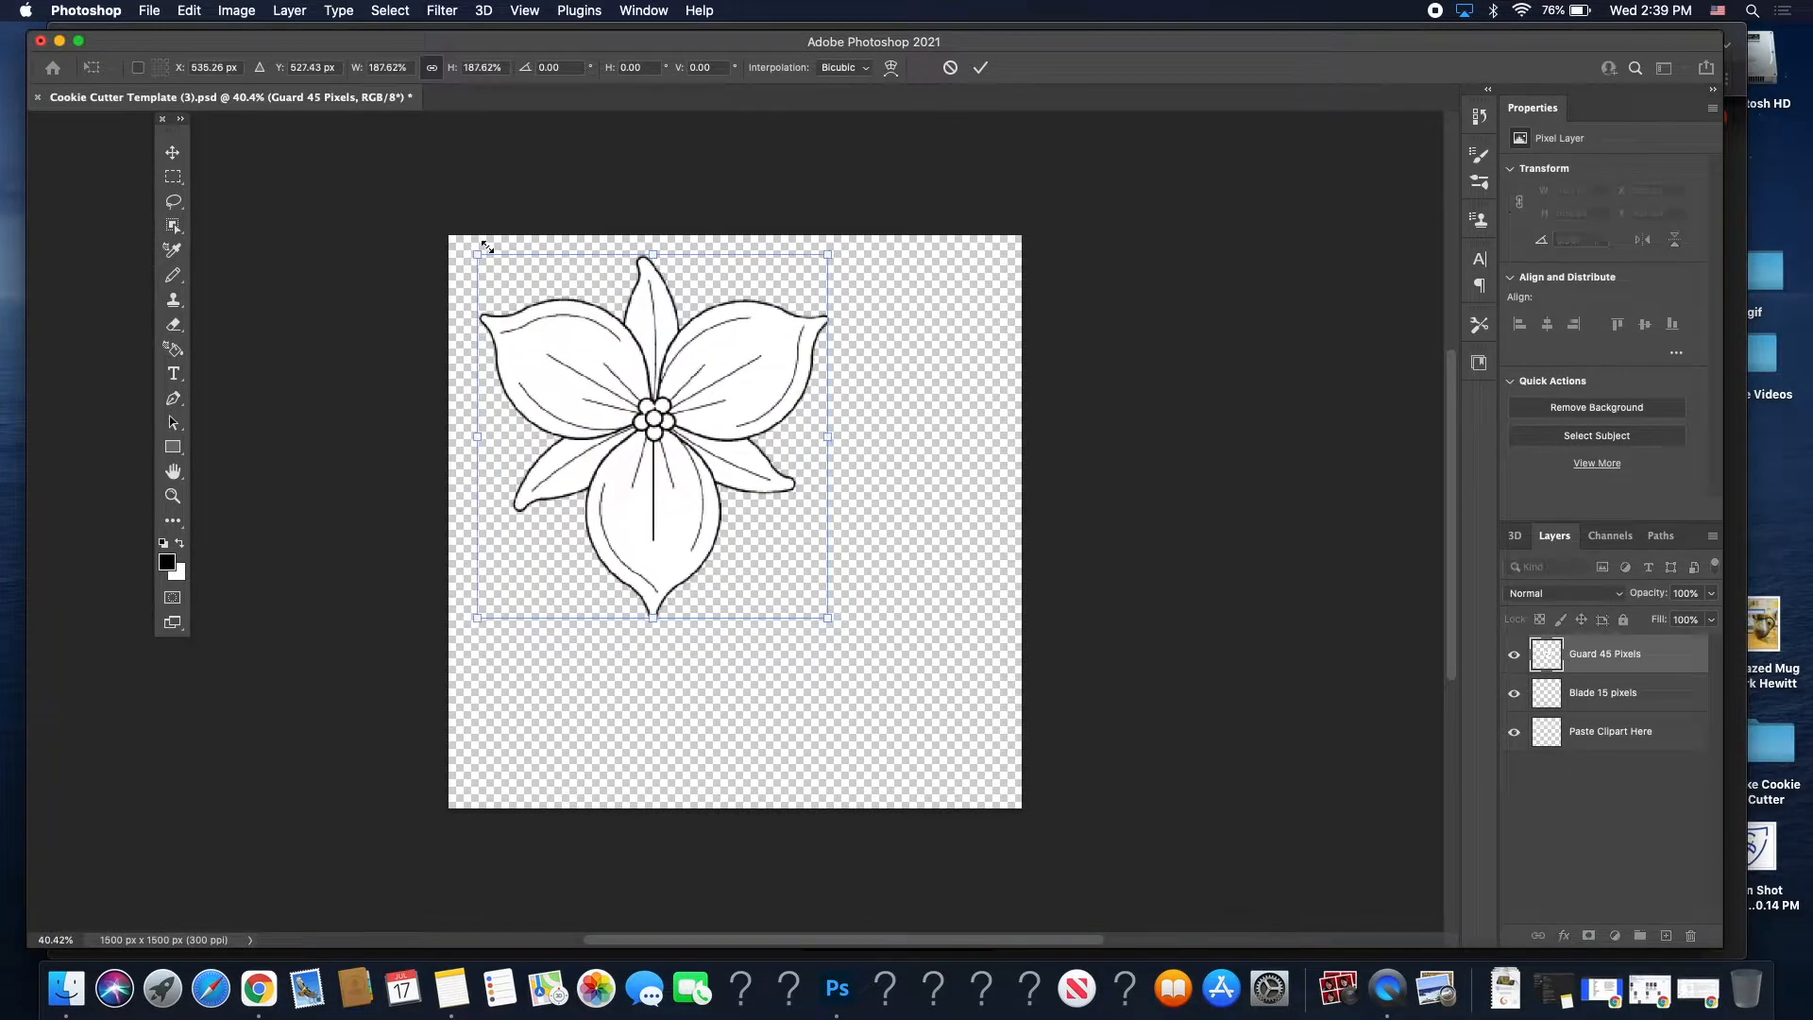
{"action": "left_click_drag", "start_coordinate": [827, 618], "coordinate": [1011, 774]}
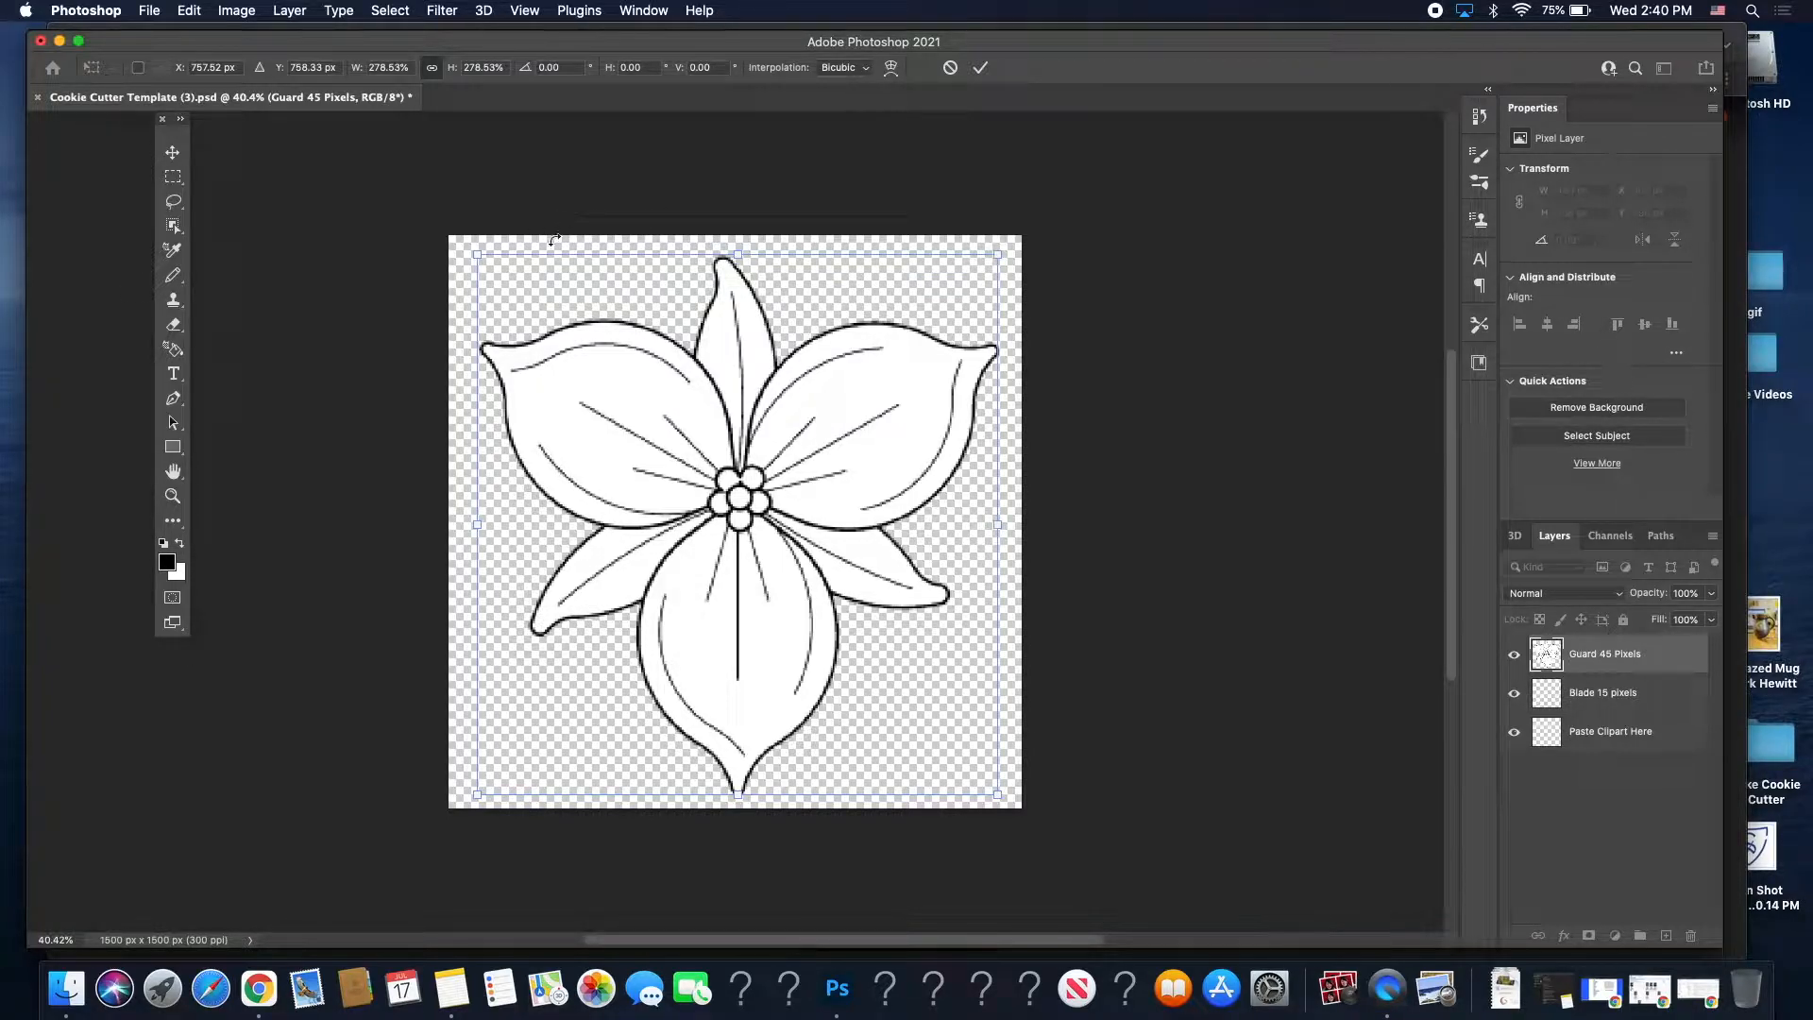
{"action": "mouse_move", "coordinate": [477, 248]}
{"action": "left_mouse_down"}
{"action": "mouse_move", "coordinate": [469, 234]}
{"action": "mouse_move", "coordinate": [480, 252]}
{"action": "left_mouse_up"}
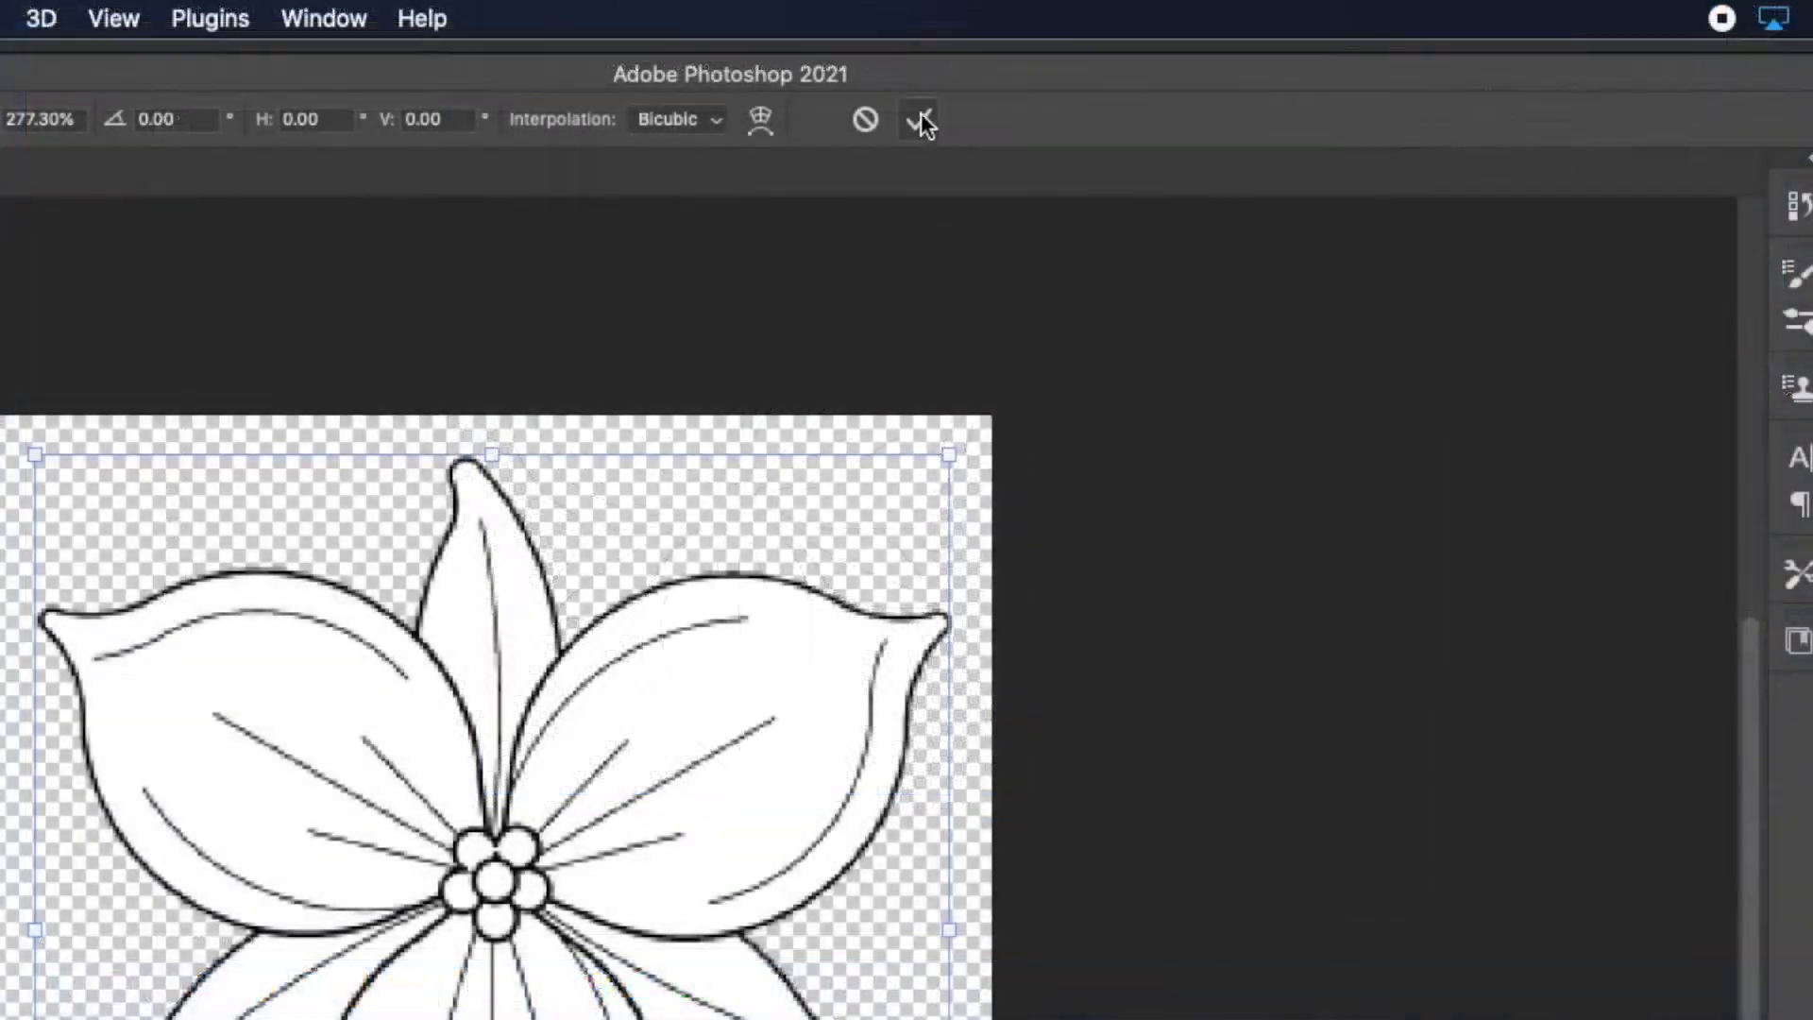
{"action": "left_click", "coordinate": [921, 118]}
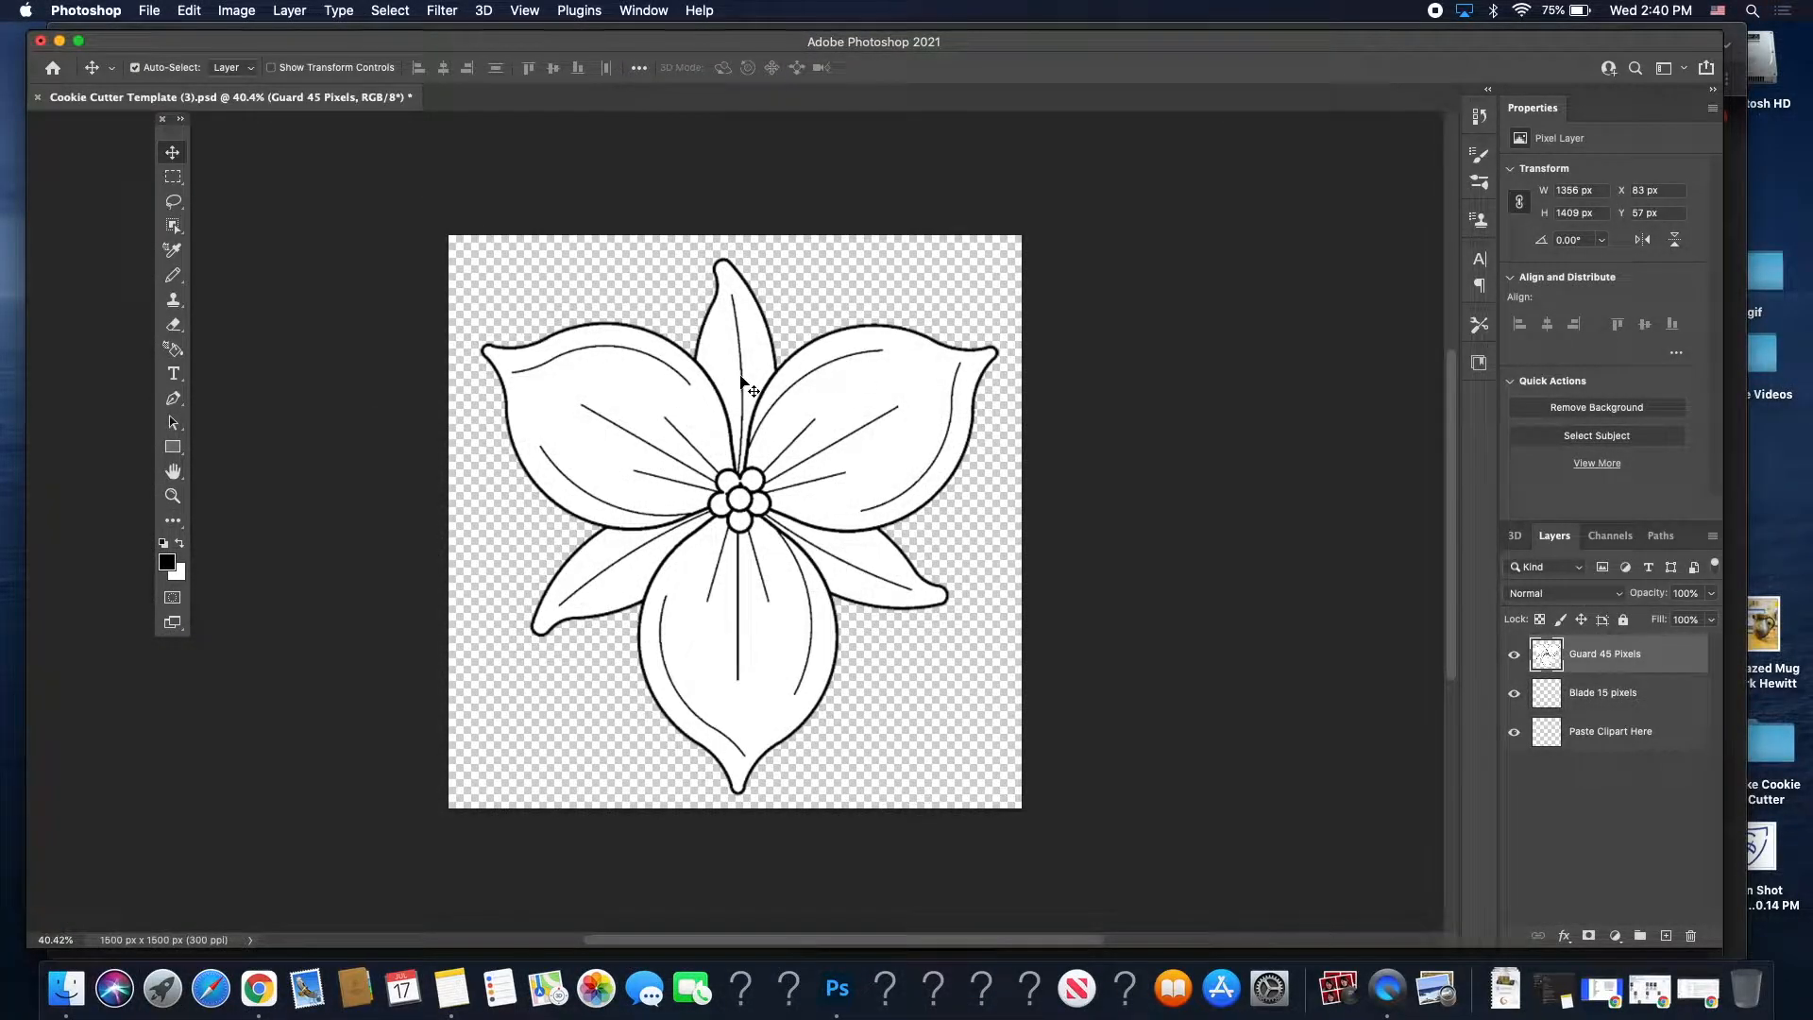
Hide Guard 45 Pixels and sketch test heart and bunny doodles with the Pencil.
{"action": "left_click", "coordinate": [1598, 729]}
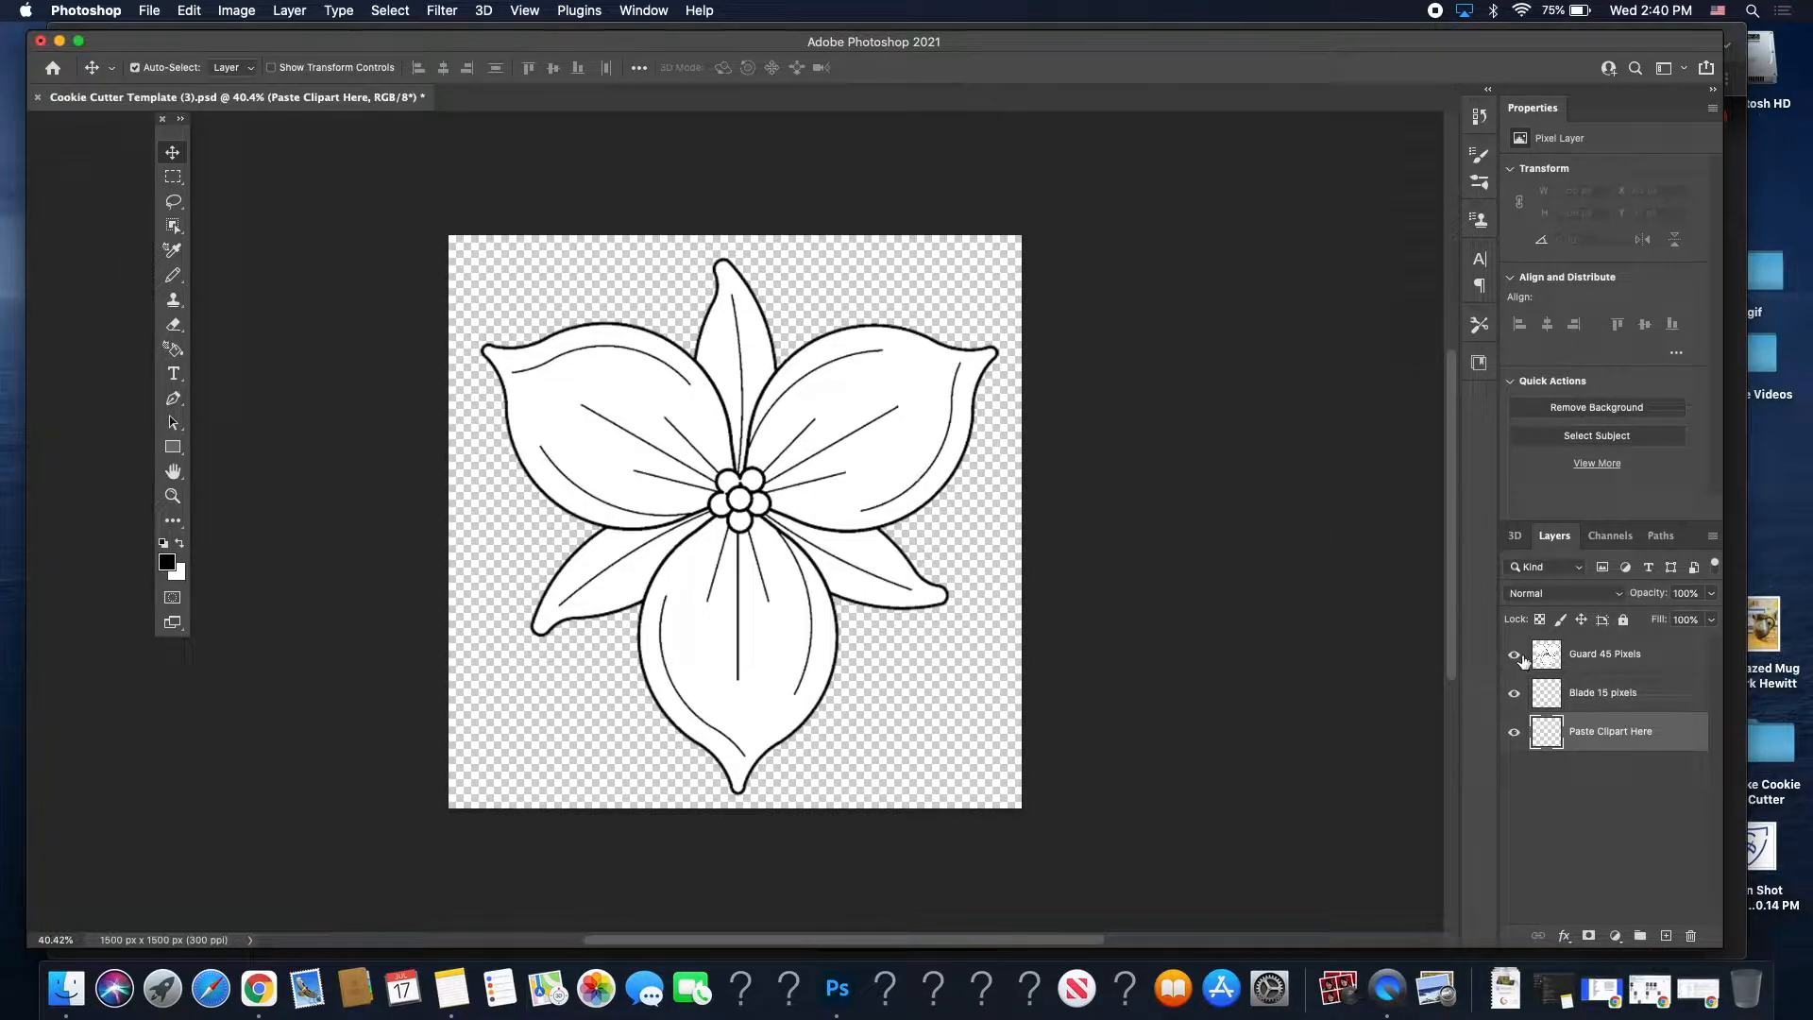
{"action": "left_click", "coordinate": [1514, 655]}
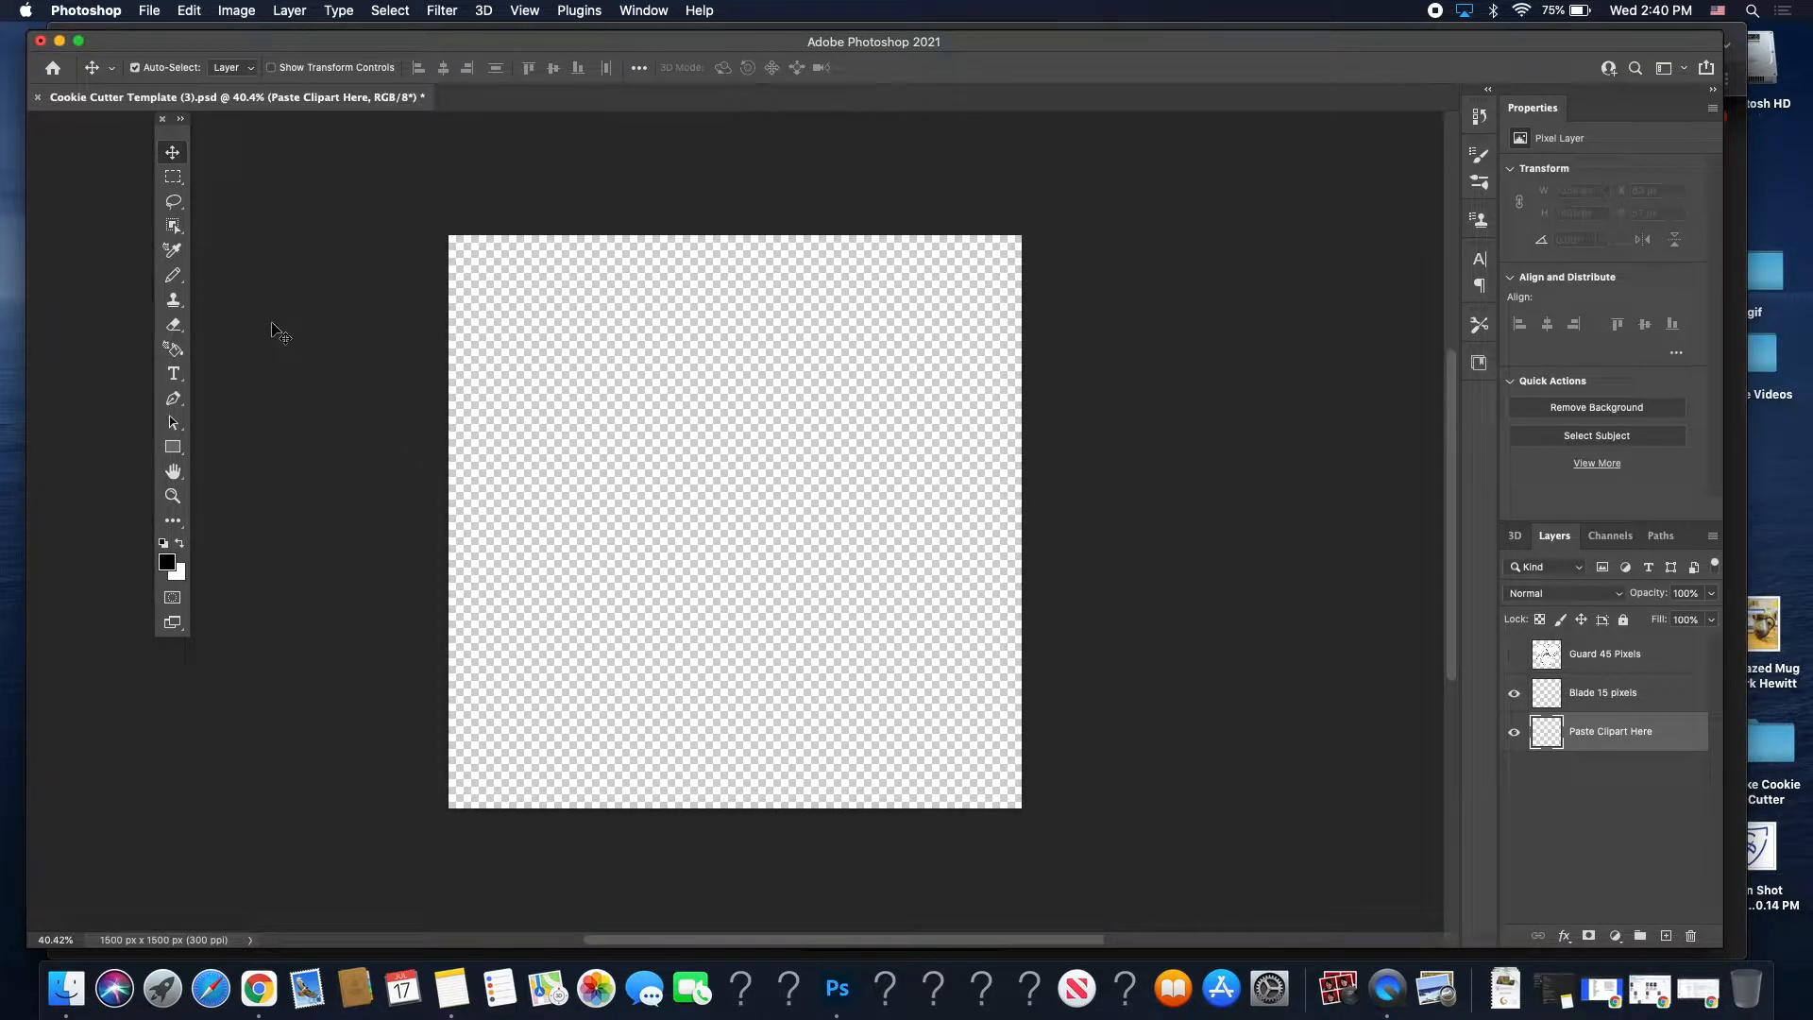
{"action": "key", "text": "b"}
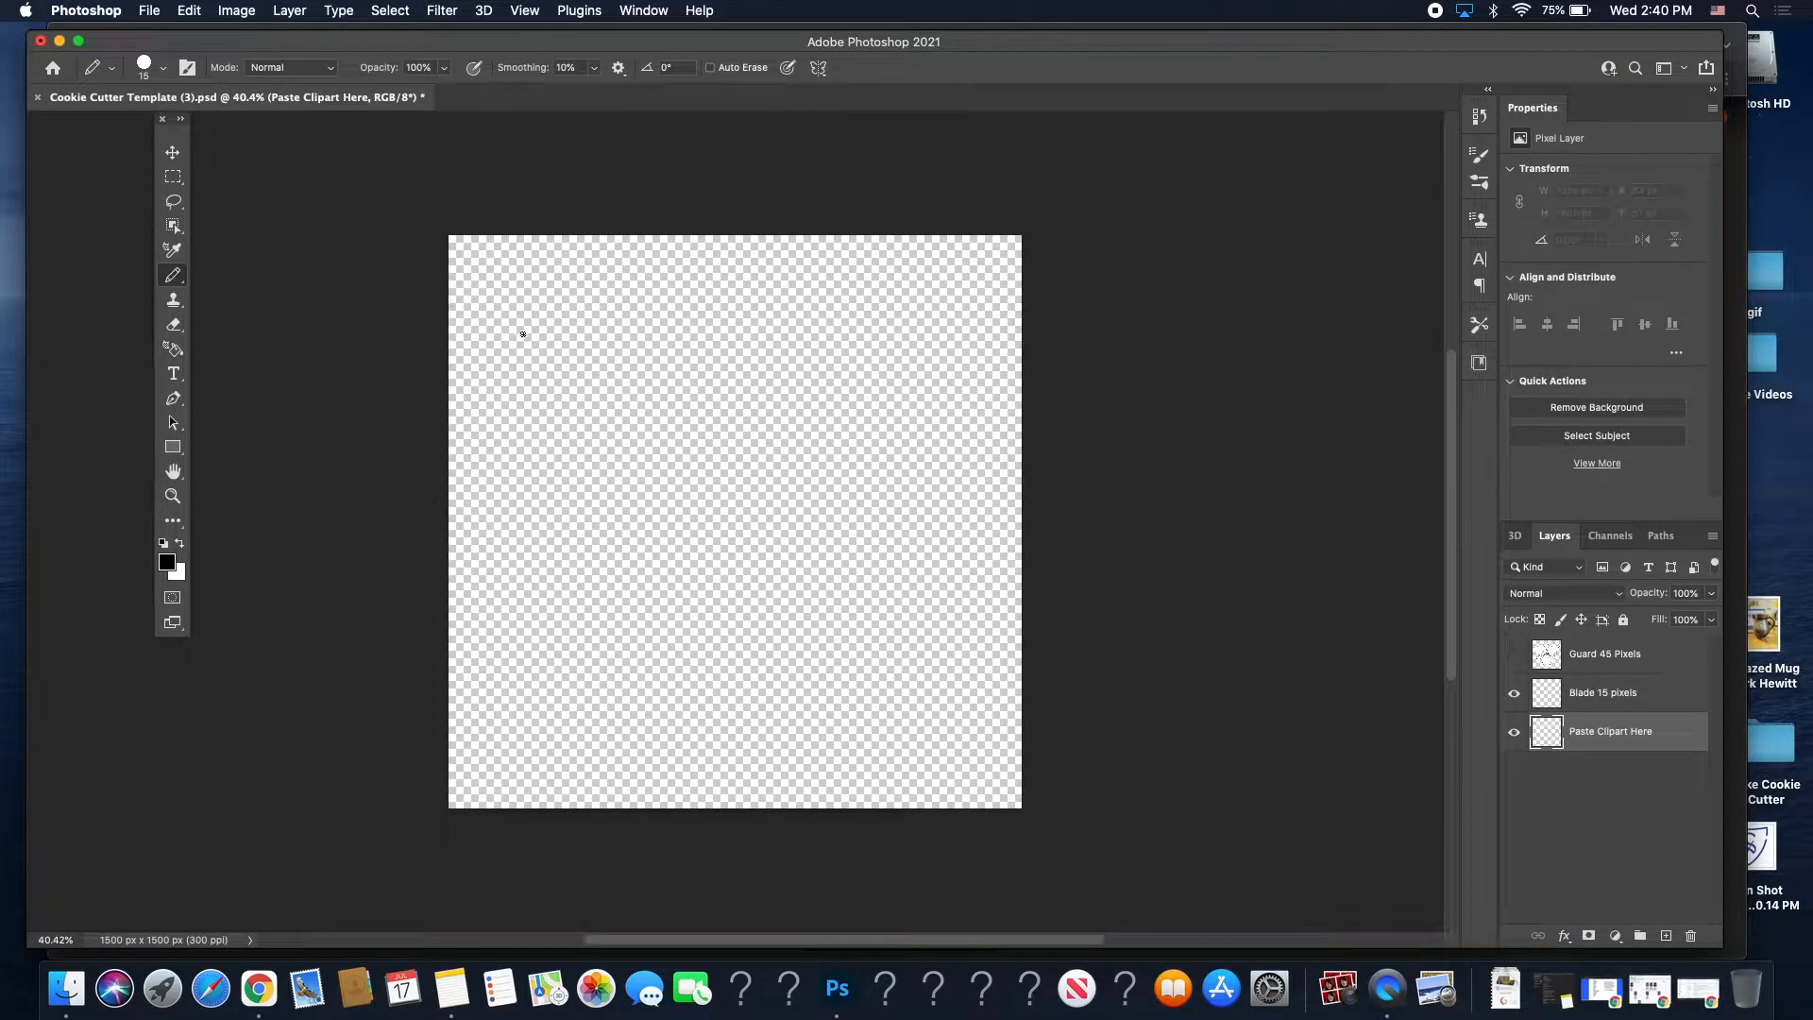
{"action": "mouse_move", "coordinate": [582, 319]}
{"action": "left_mouse_down"}
{"action": "mouse_move", "coordinate": [640, 358]}
{"action": "mouse_move", "coordinate": [665, 338]}
{"action": "mouse_move", "coordinate": [685, 359]}
{"action": "mouse_move", "coordinate": [642, 455]}
{"action": "mouse_move", "coordinate": [576, 383]}
{"action": "left_mouse_up"}
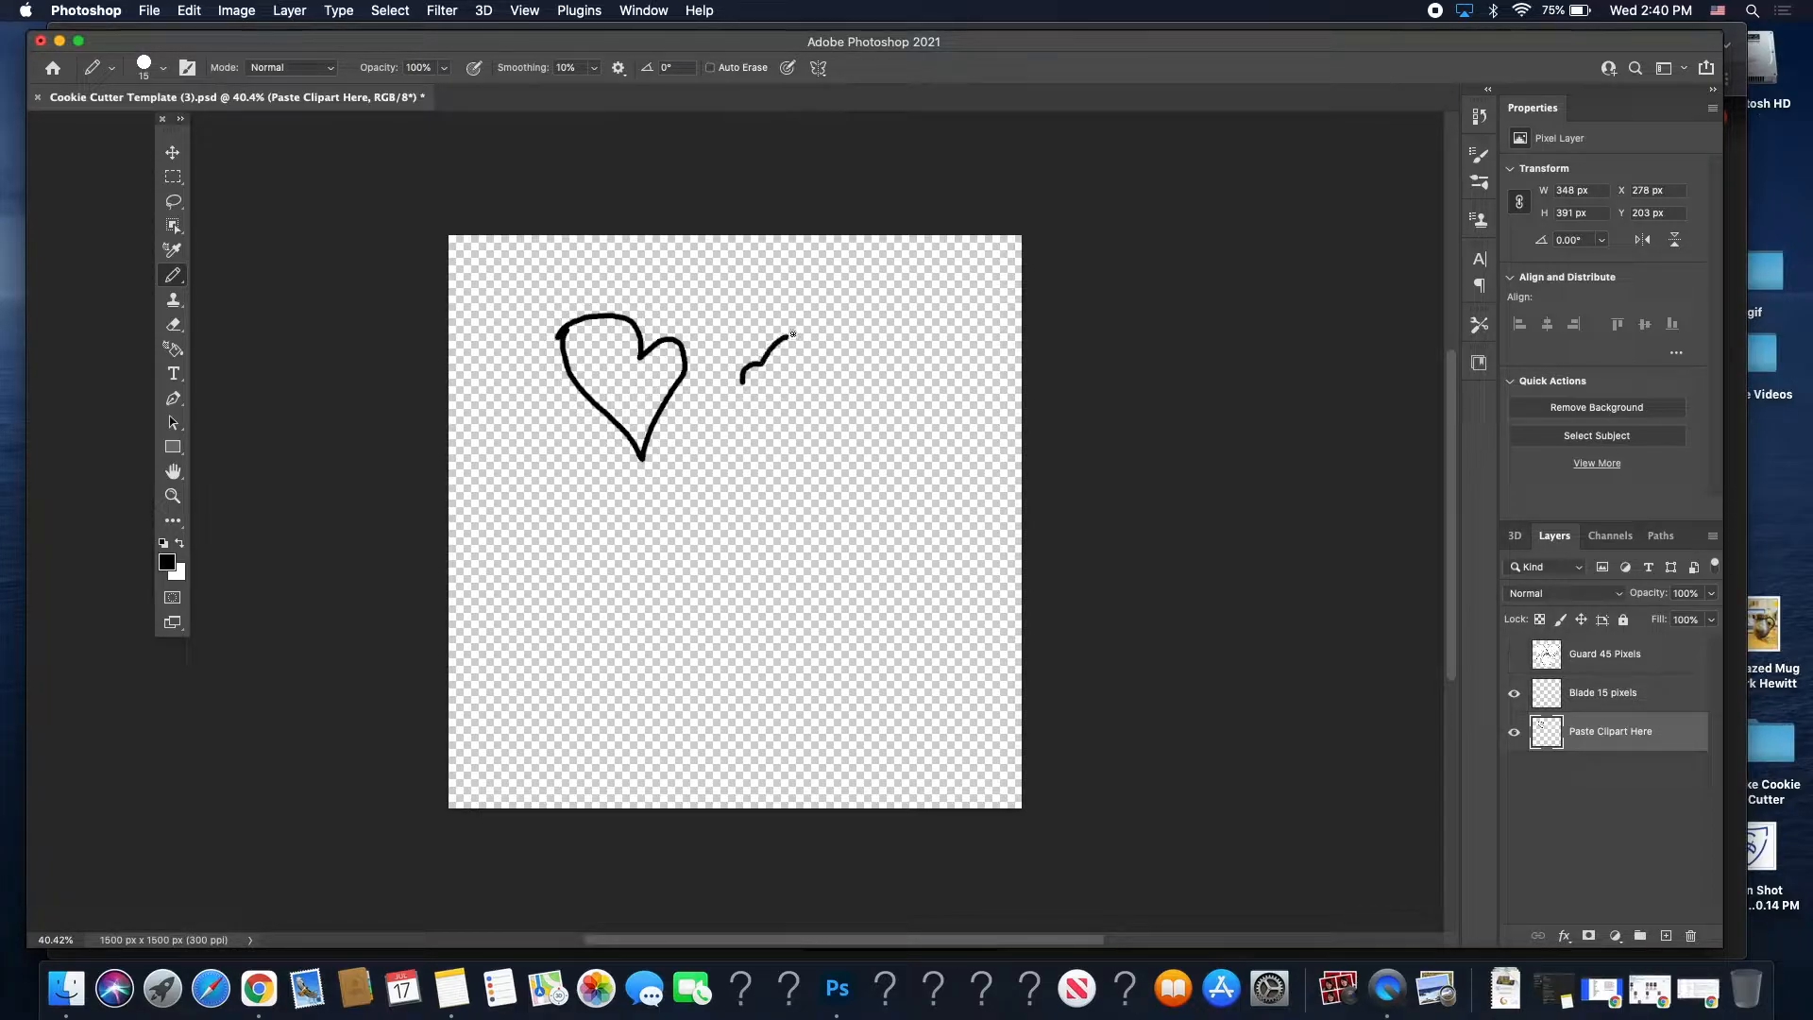
{"action": "mouse_move", "coordinate": [793, 334]}
{"action": "left_mouse_down"}
{"action": "mouse_move", "coordinate": [830, 328]}
{"action": "mouse_move", "coordinate": [798, 370]}
{"action": "mouse_move", "coordinate": [831, 371]}
{"action": "left_mouse_up"}
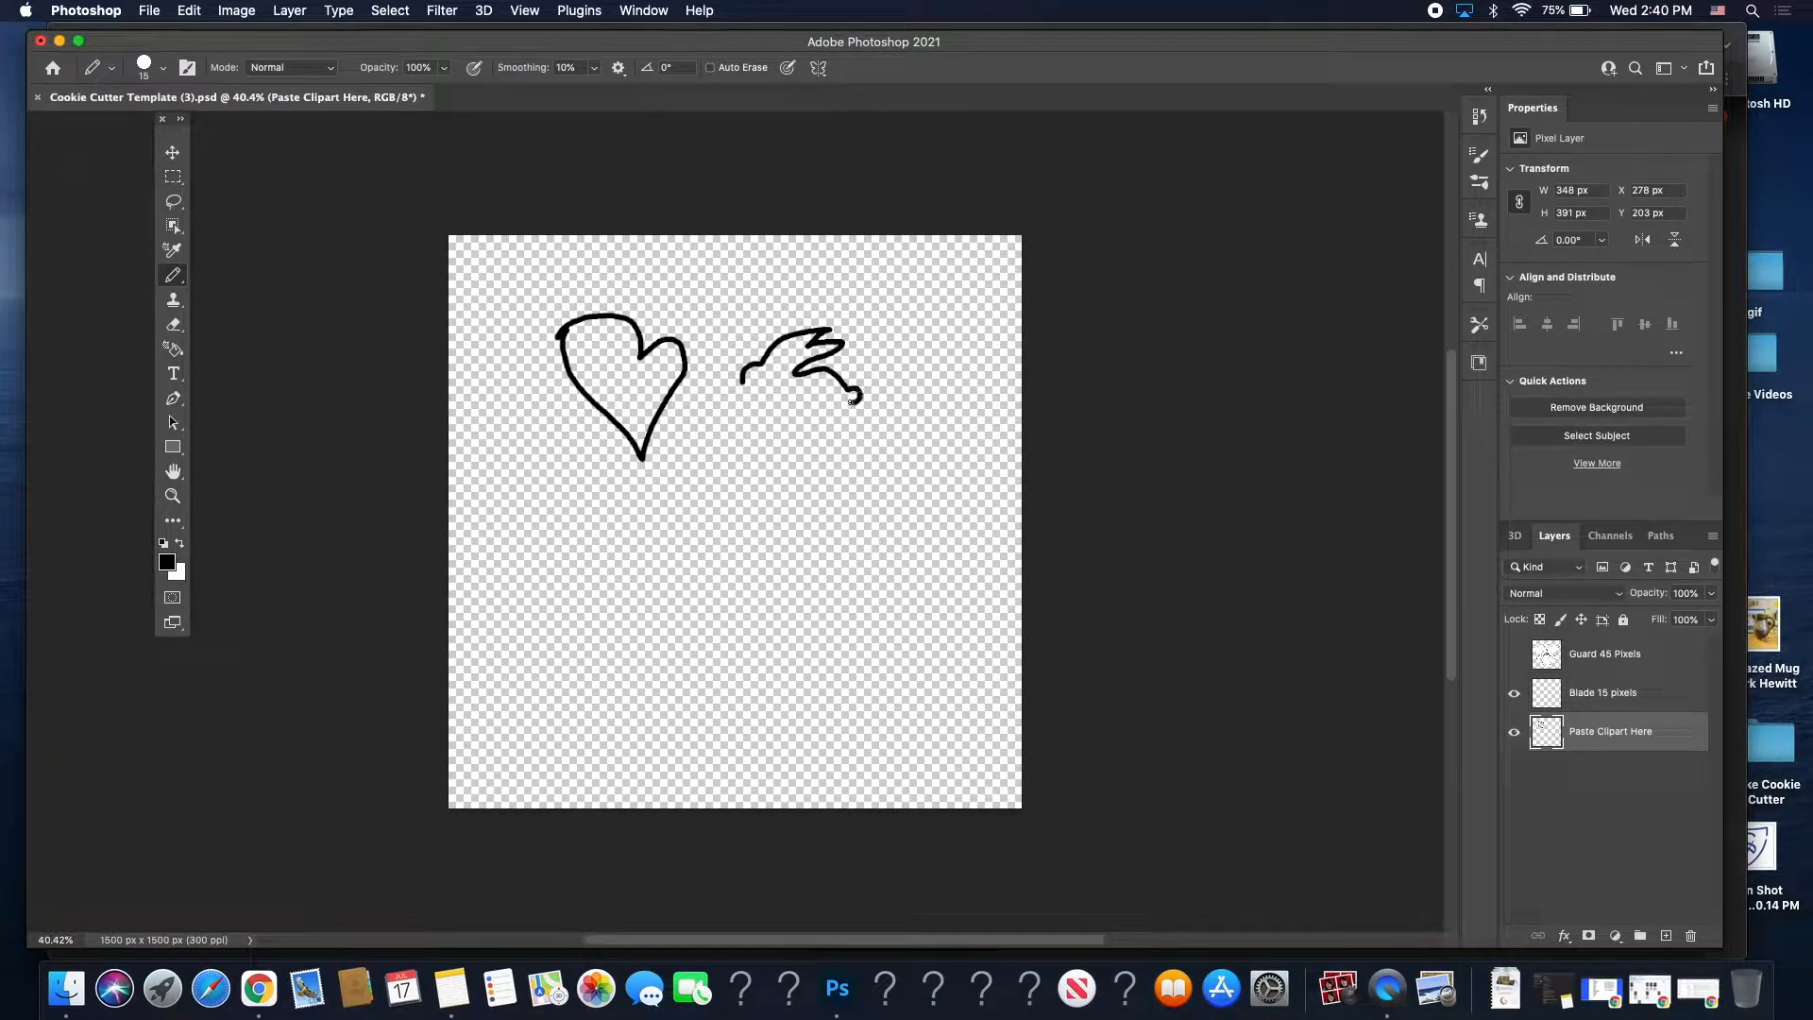
{"action": "left_click_drag", "start_coordinate": [828, 407], "coordinate": [727, 408]}
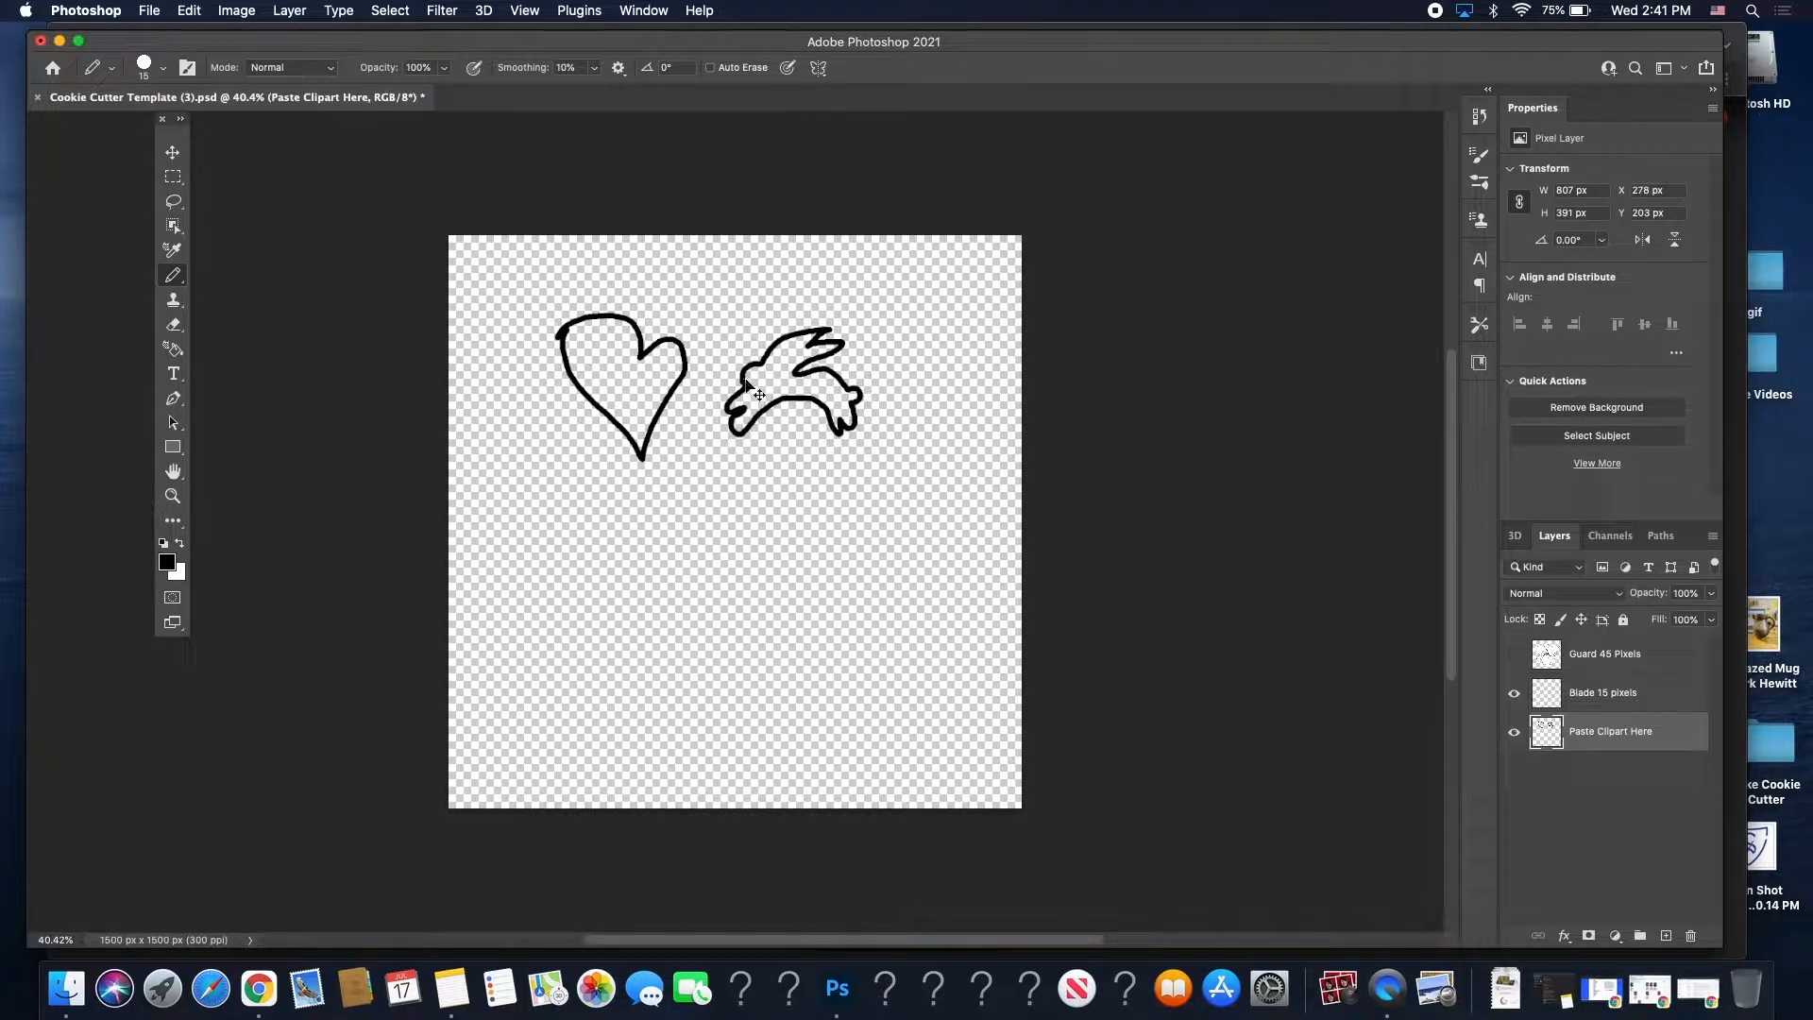
Undo the doodles and reorder layers as Blade 15 pixels, Guard 45 Pixels, Paste Clipart Here.
{"action": "key", "text": "super+z"}
{"action": "key", "text": "super+z"}
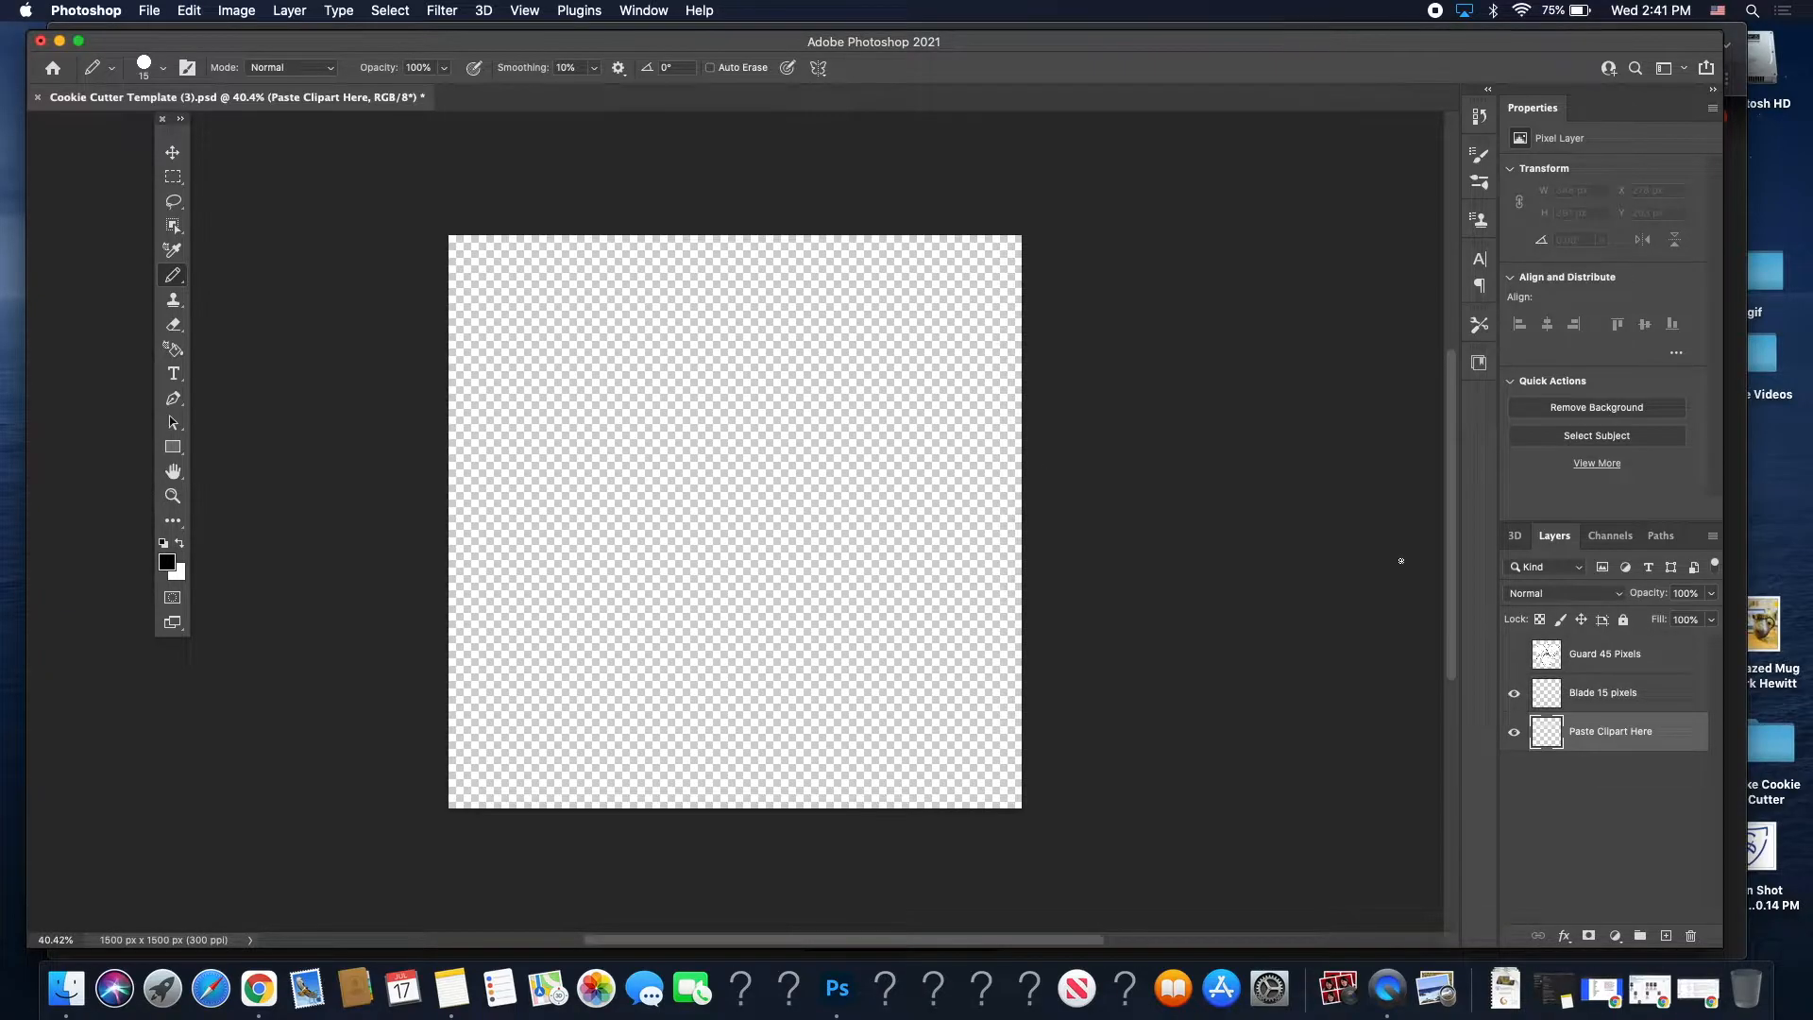
{"action": "key", "text": "super+z"}
{"action": "left_click", "coordinate": [1596, 661]}
{"action": "mouse_move", "coordinate": [1607, 700]}
{"action": "left_mouse_down"}
{"action": "mouse_move", "coordinate": [1605, 746]}
{"action": "mouse_move", "coordinate": [1623, 723]}
{"action": "left_mouse_up"}
Paste the trillium into the Paste Clipart Here layer and lower its opacity to 55%.
{"action": "key", "text": "super+v"}
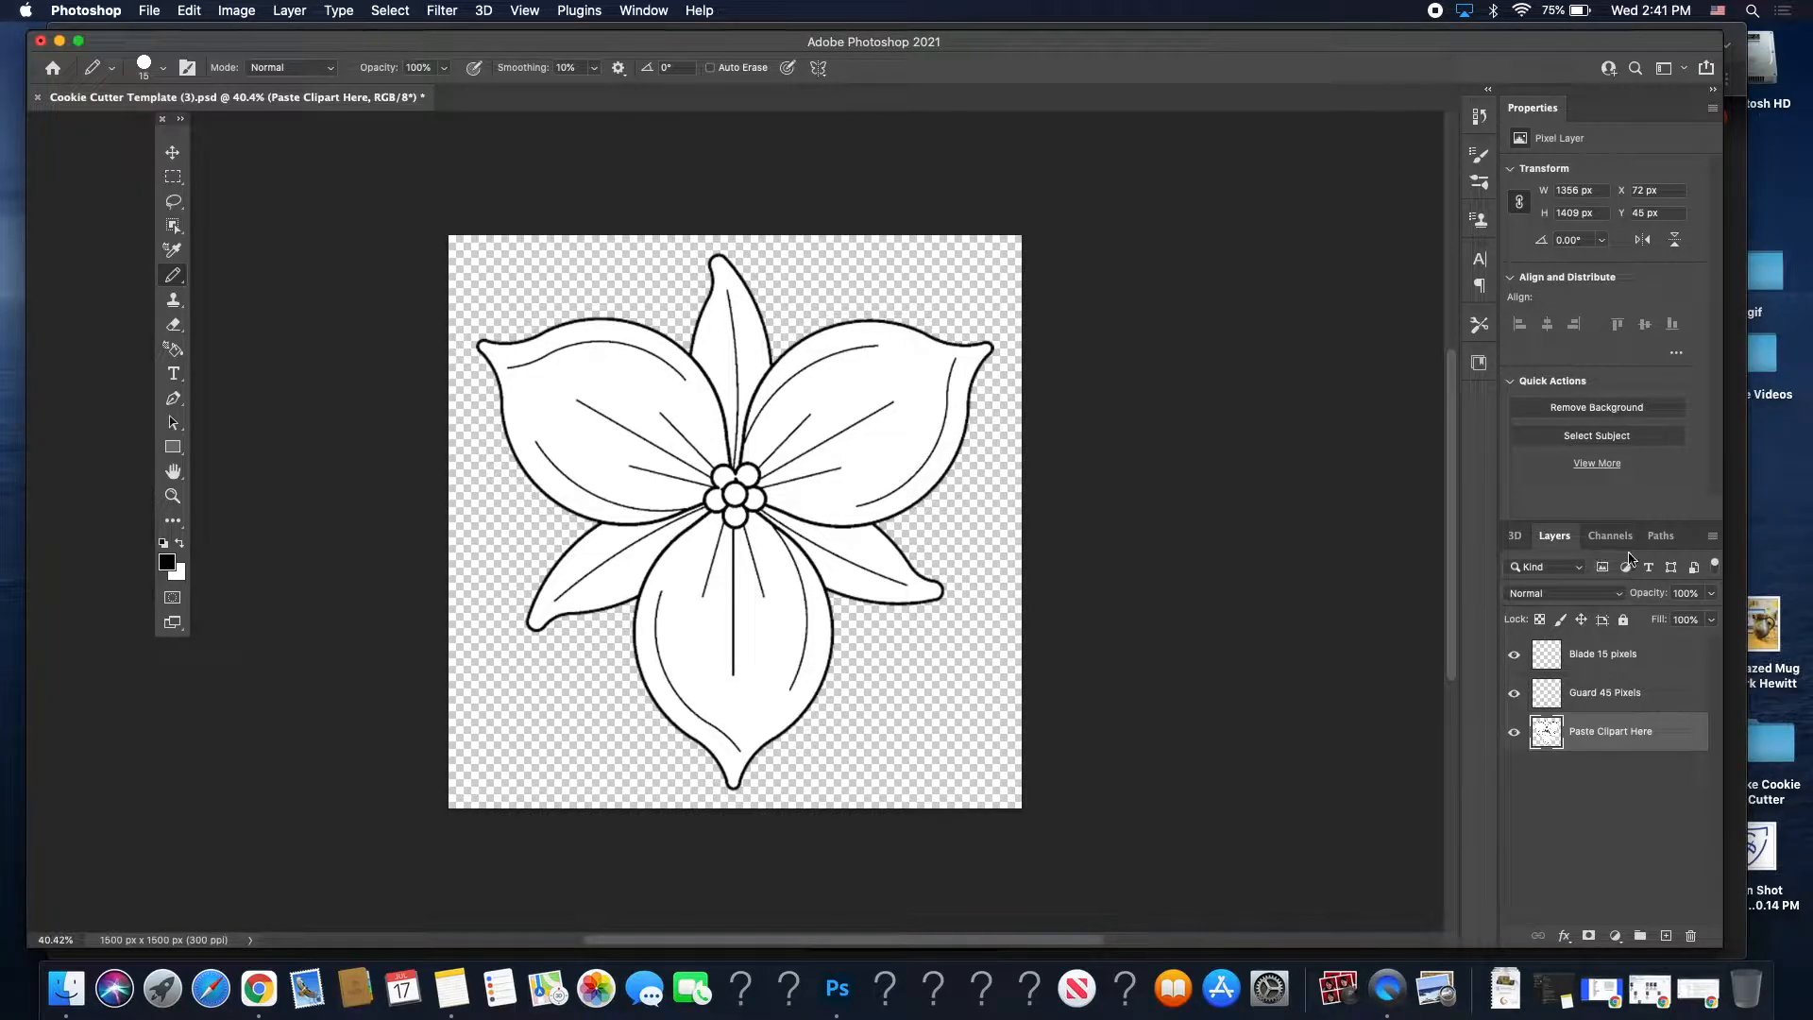
{"action": "left_click", "coordinate": [1710, 595]}
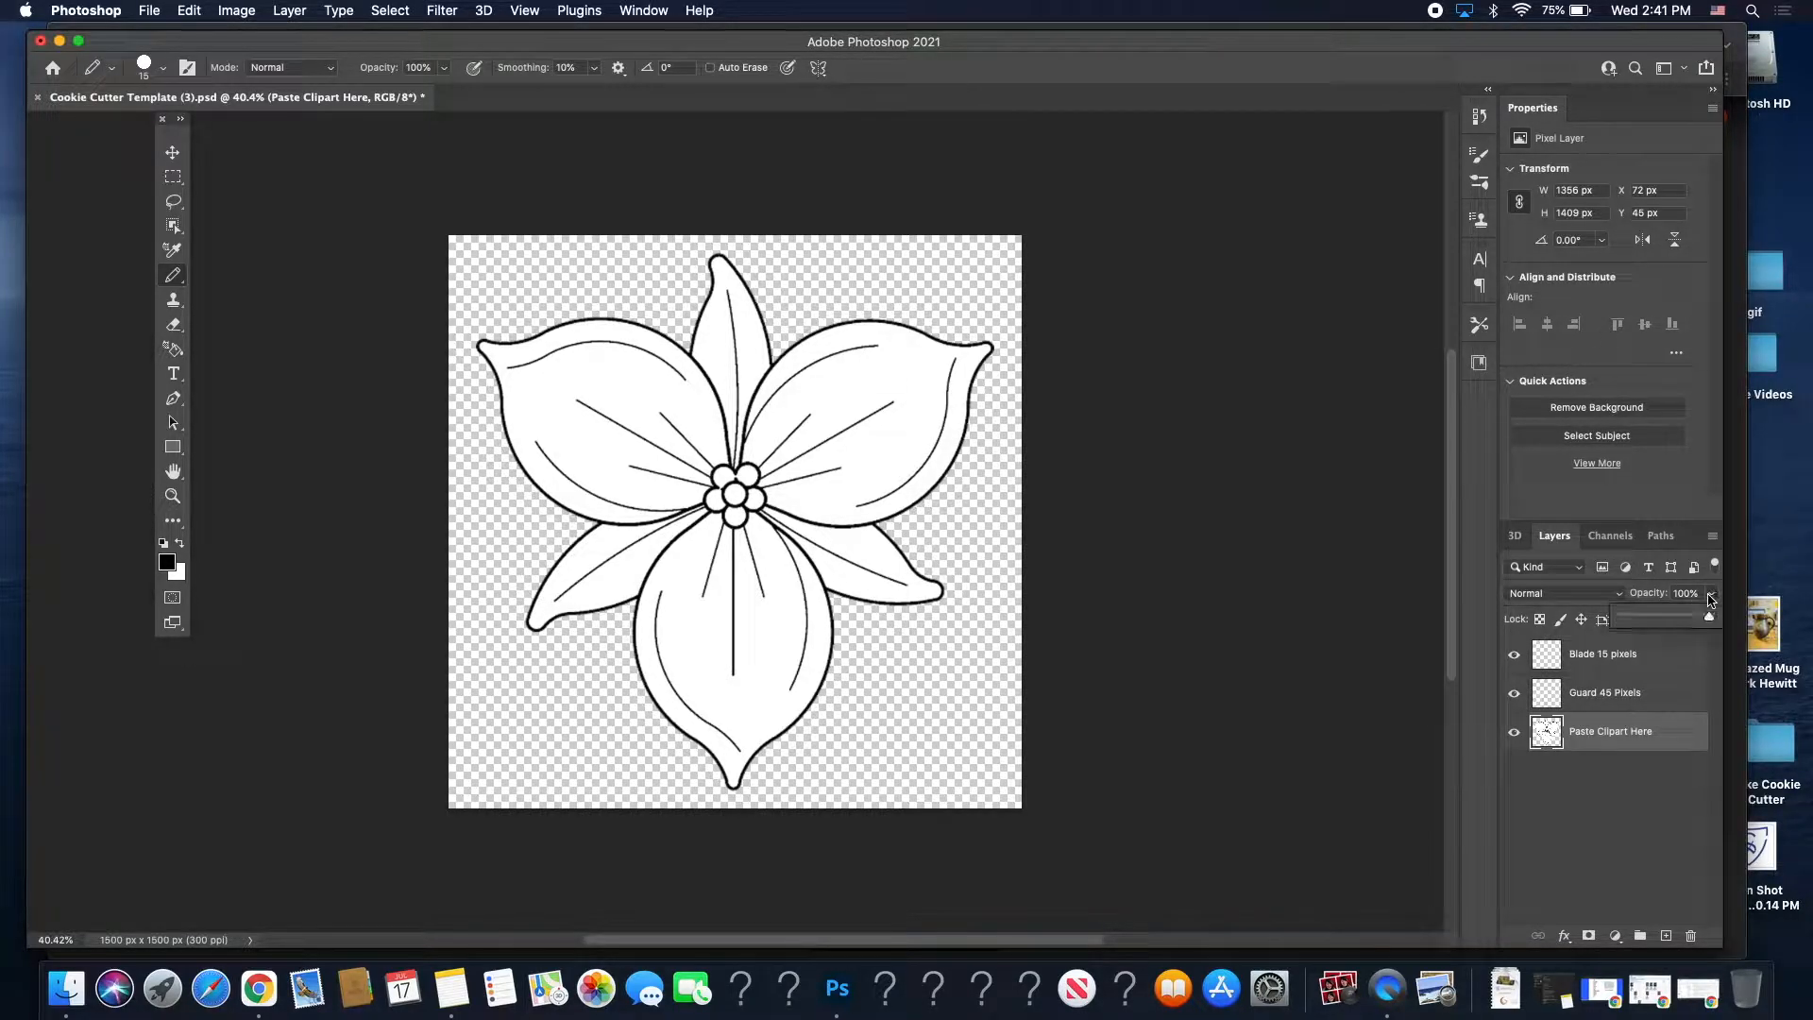
{"action": "left_click_drag", "start_coordinate": [1682, 623], "coordinate": [1669, 627]}
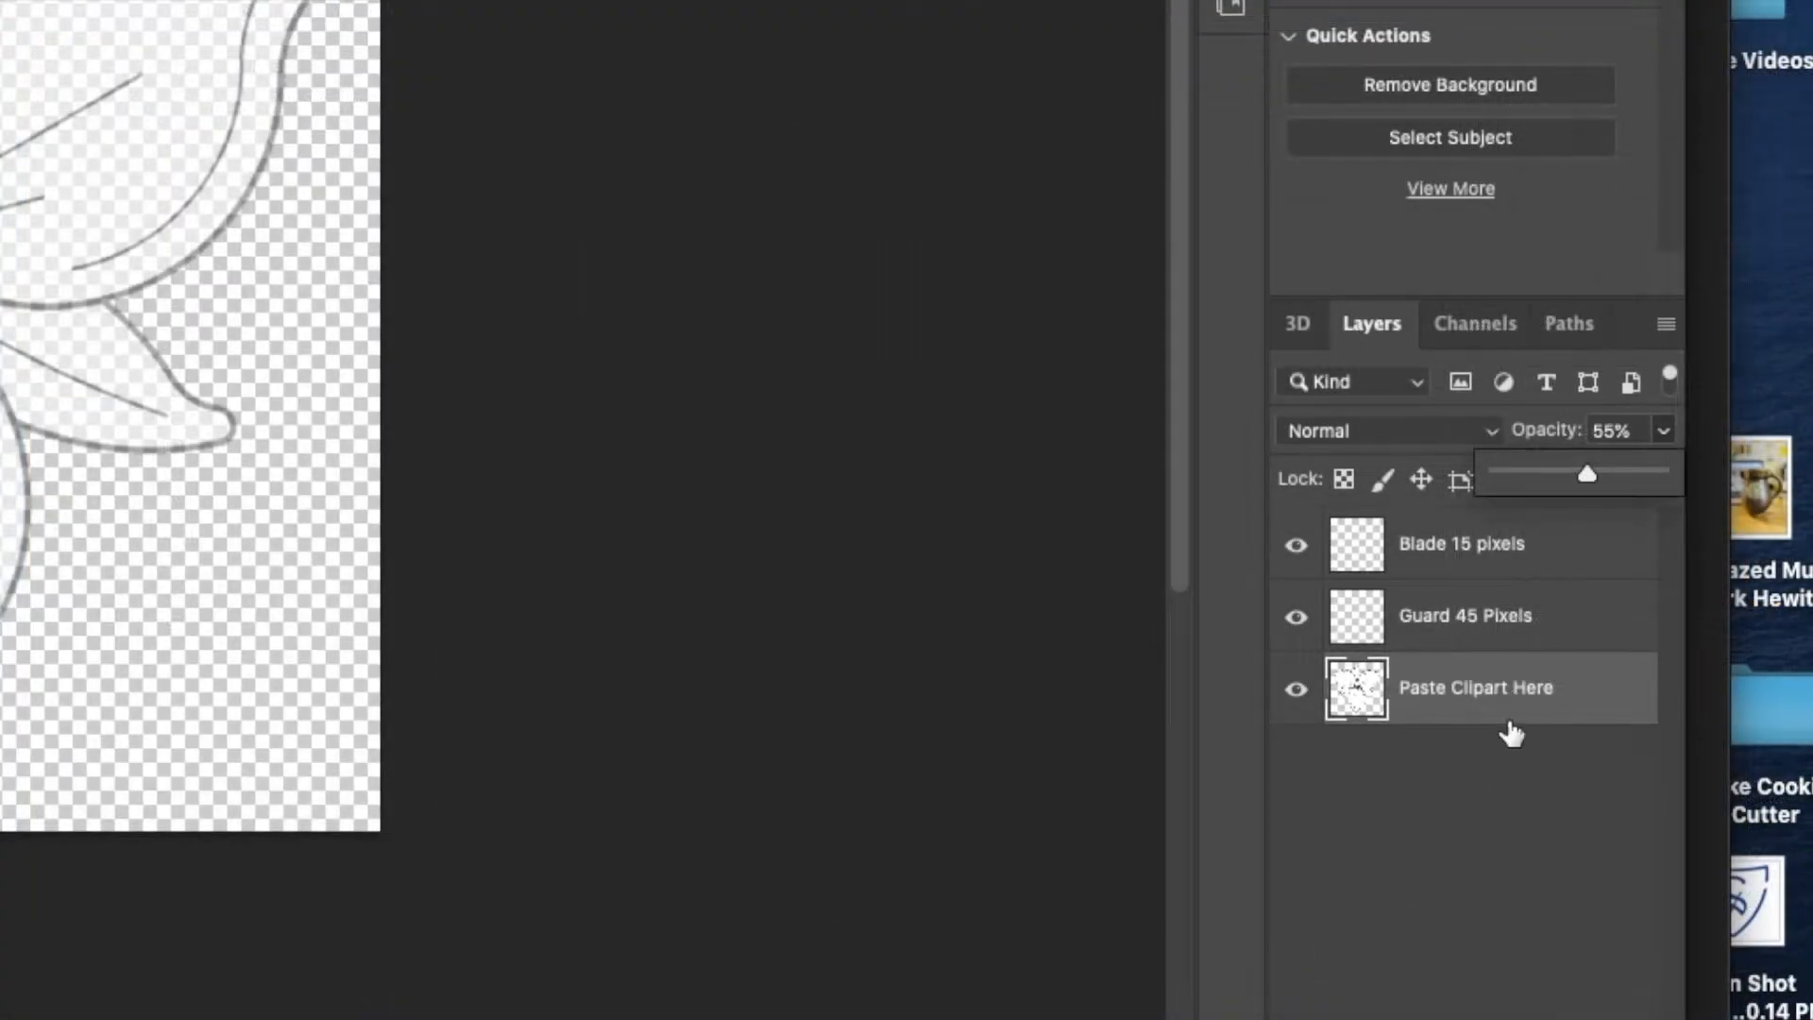
{"action": "left_click", "coordinate": [1668, 432]}
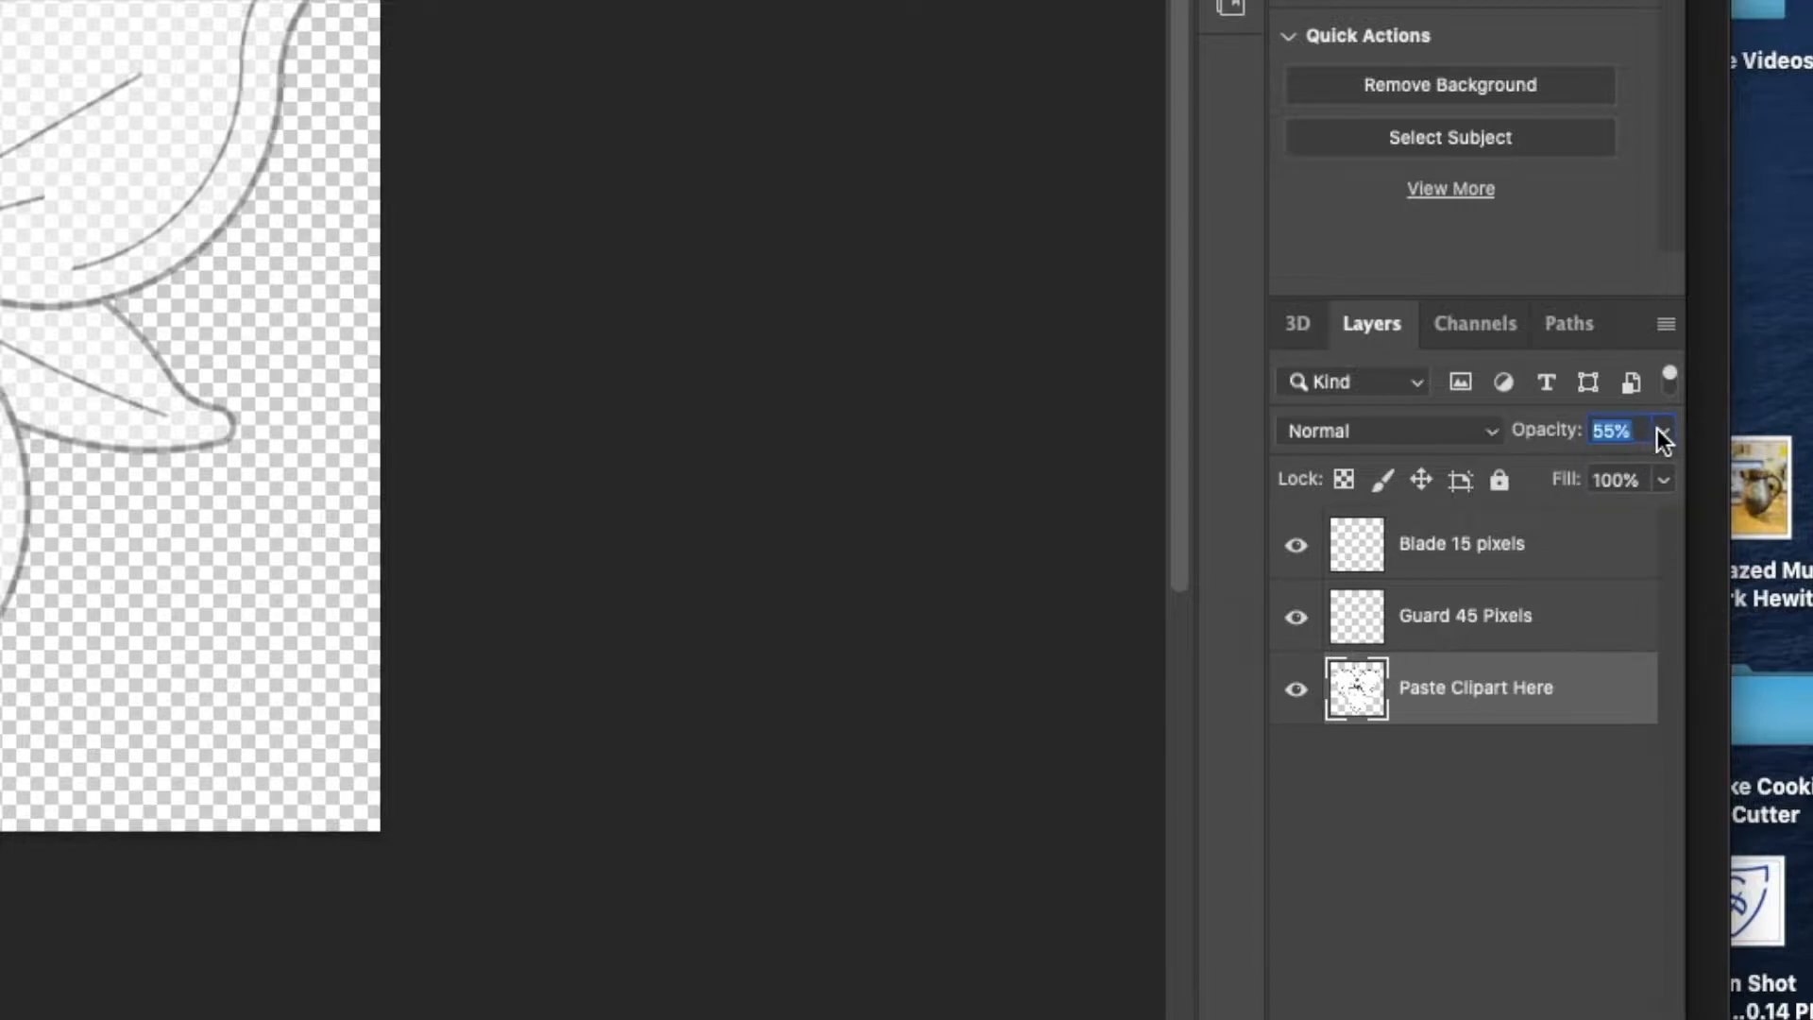
{"action": "left_click", "coordinate": [1662, 434]}
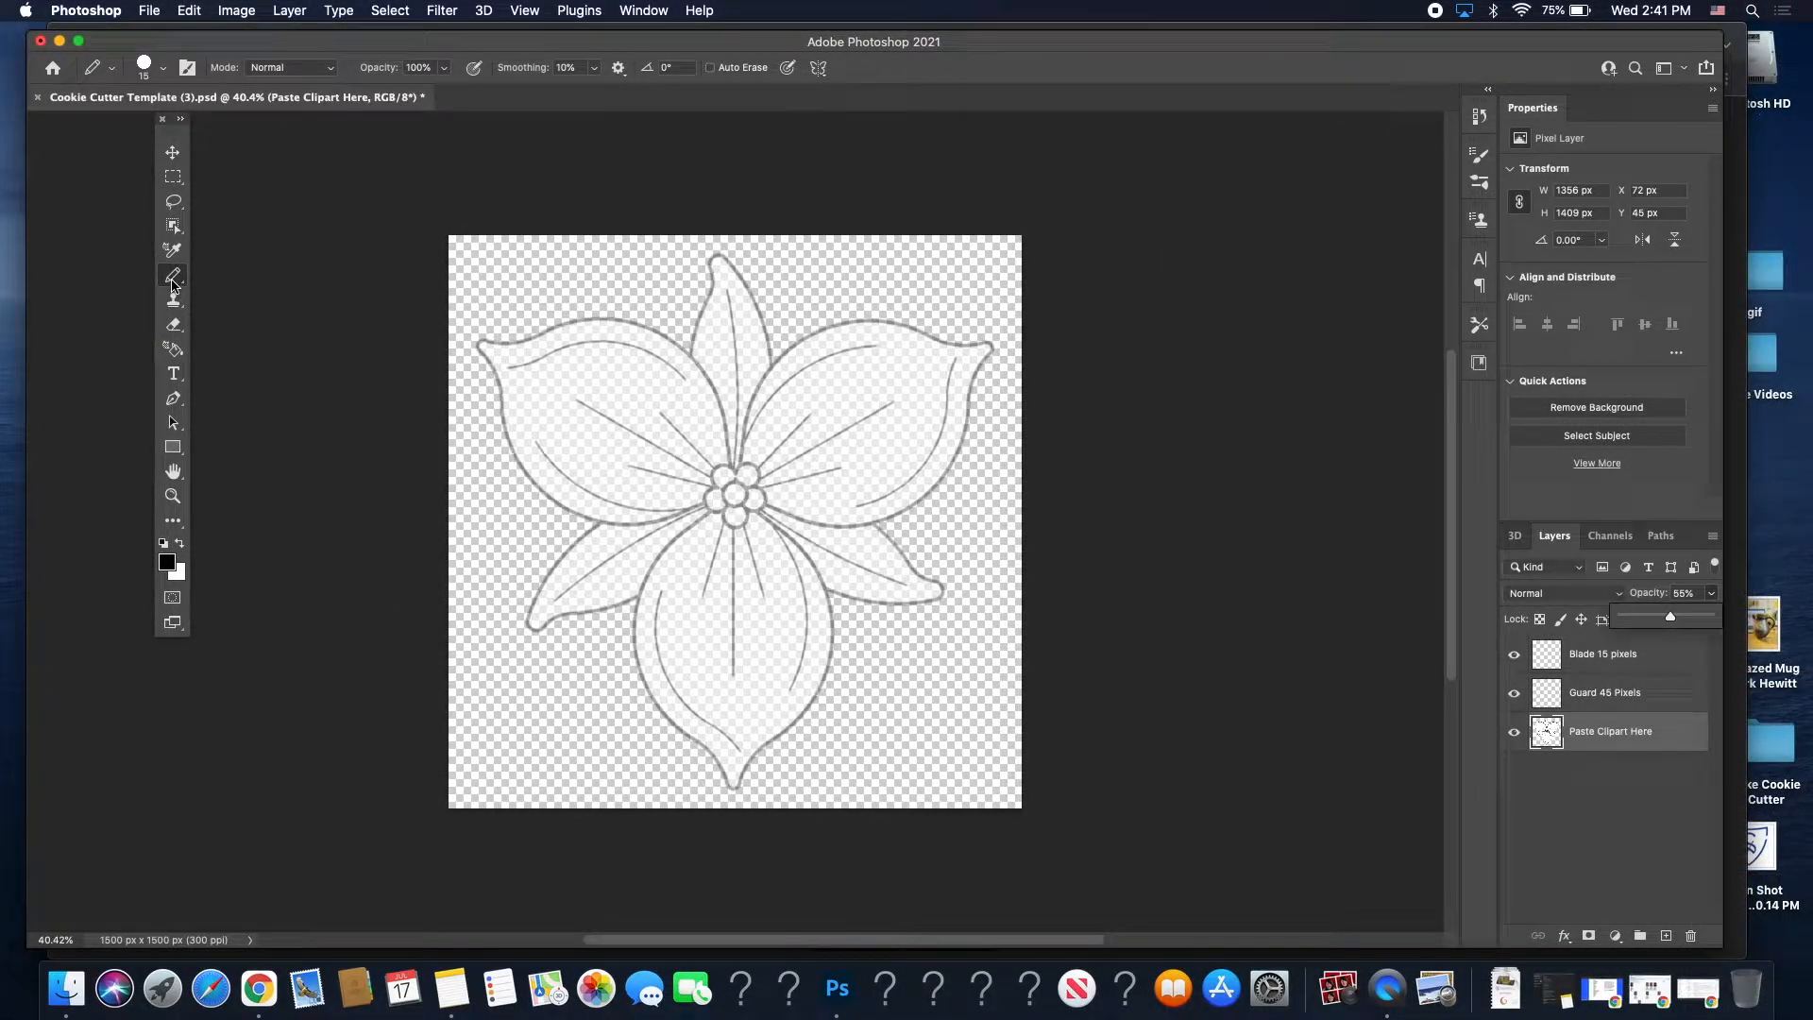
{"action": "left_click", "coordinate": [172, 281]}
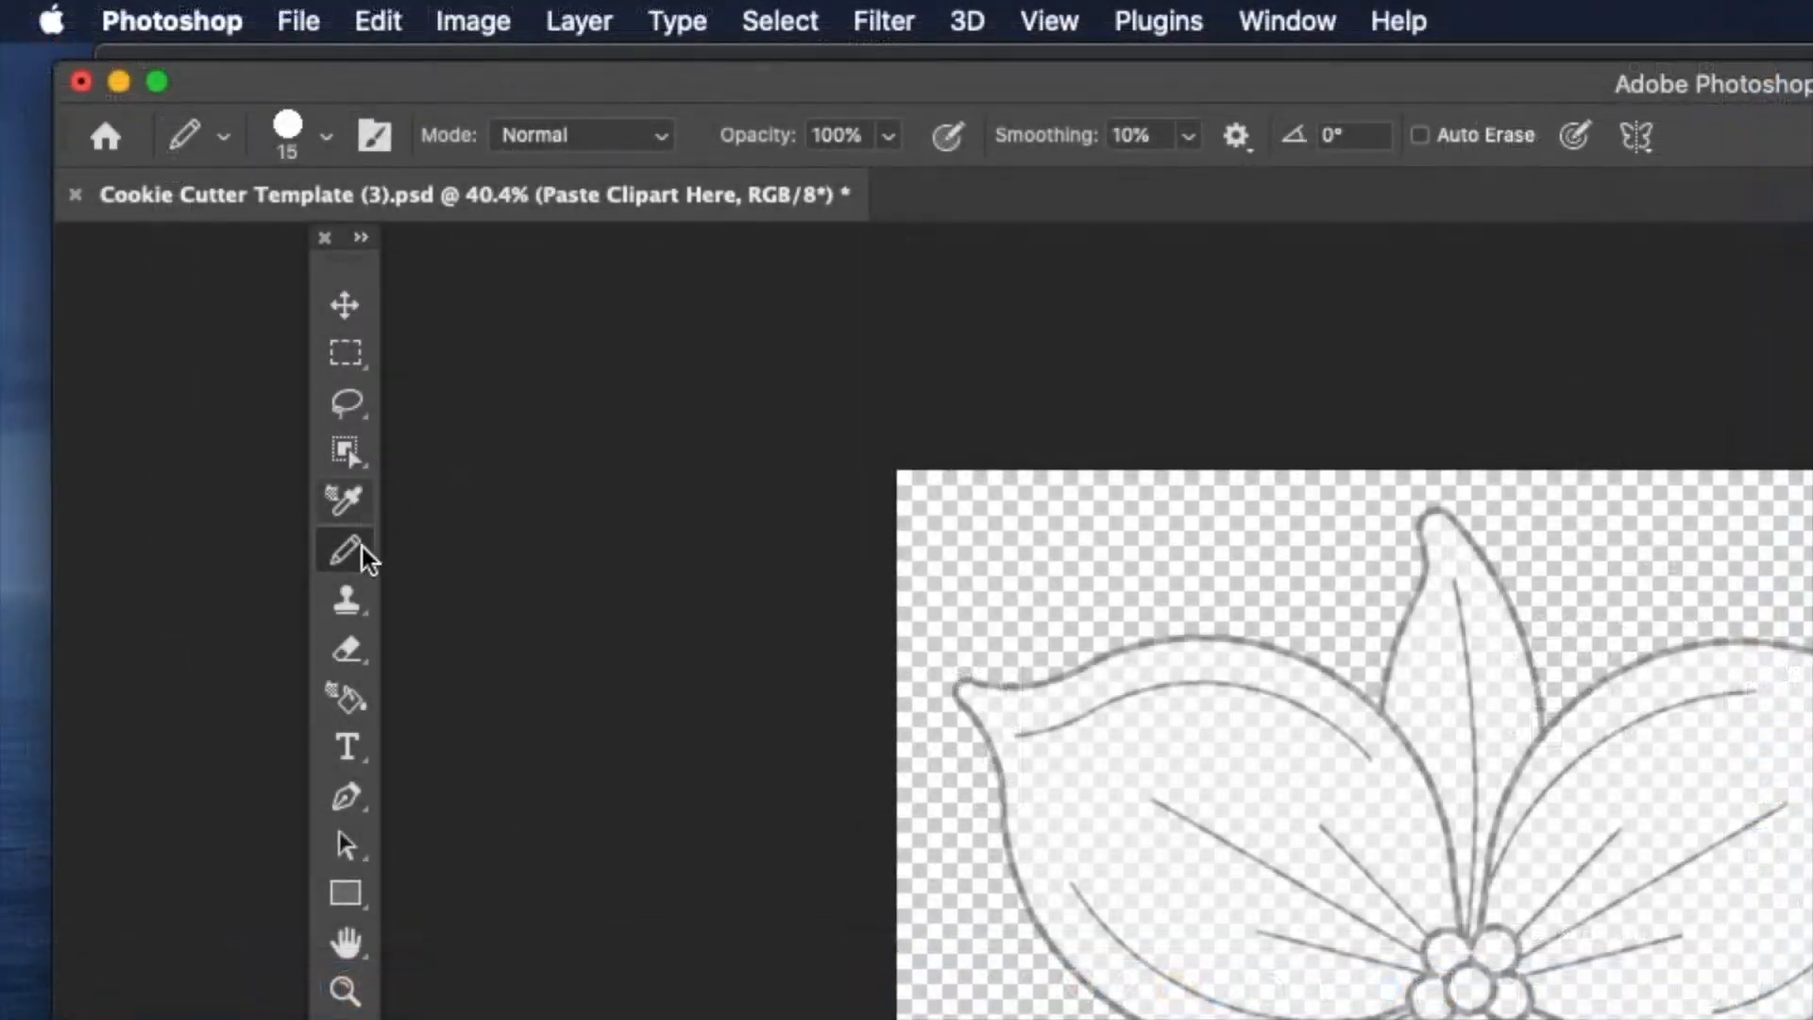
{"action": "left_click", "coordinate": [181, 273]}
{"action": "left_click", "coordinate": [430, 546]}
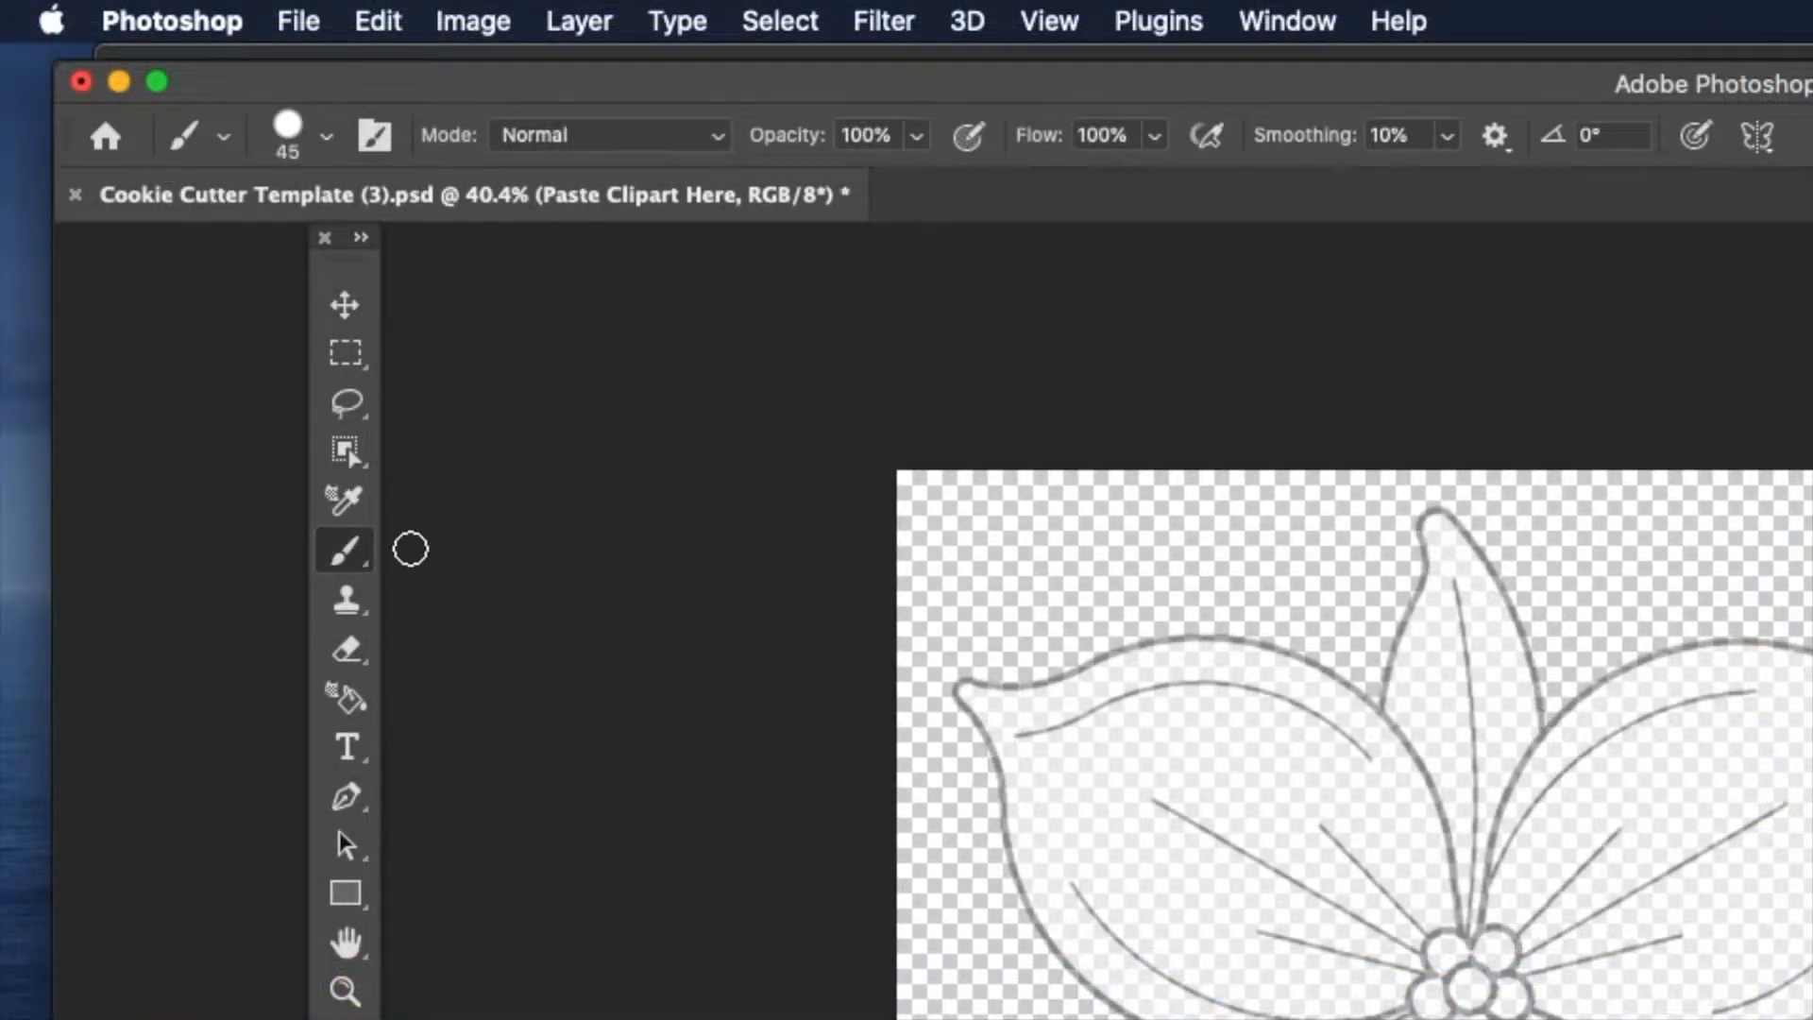
{"action": "left_click", "coordinate": [326, 140]}
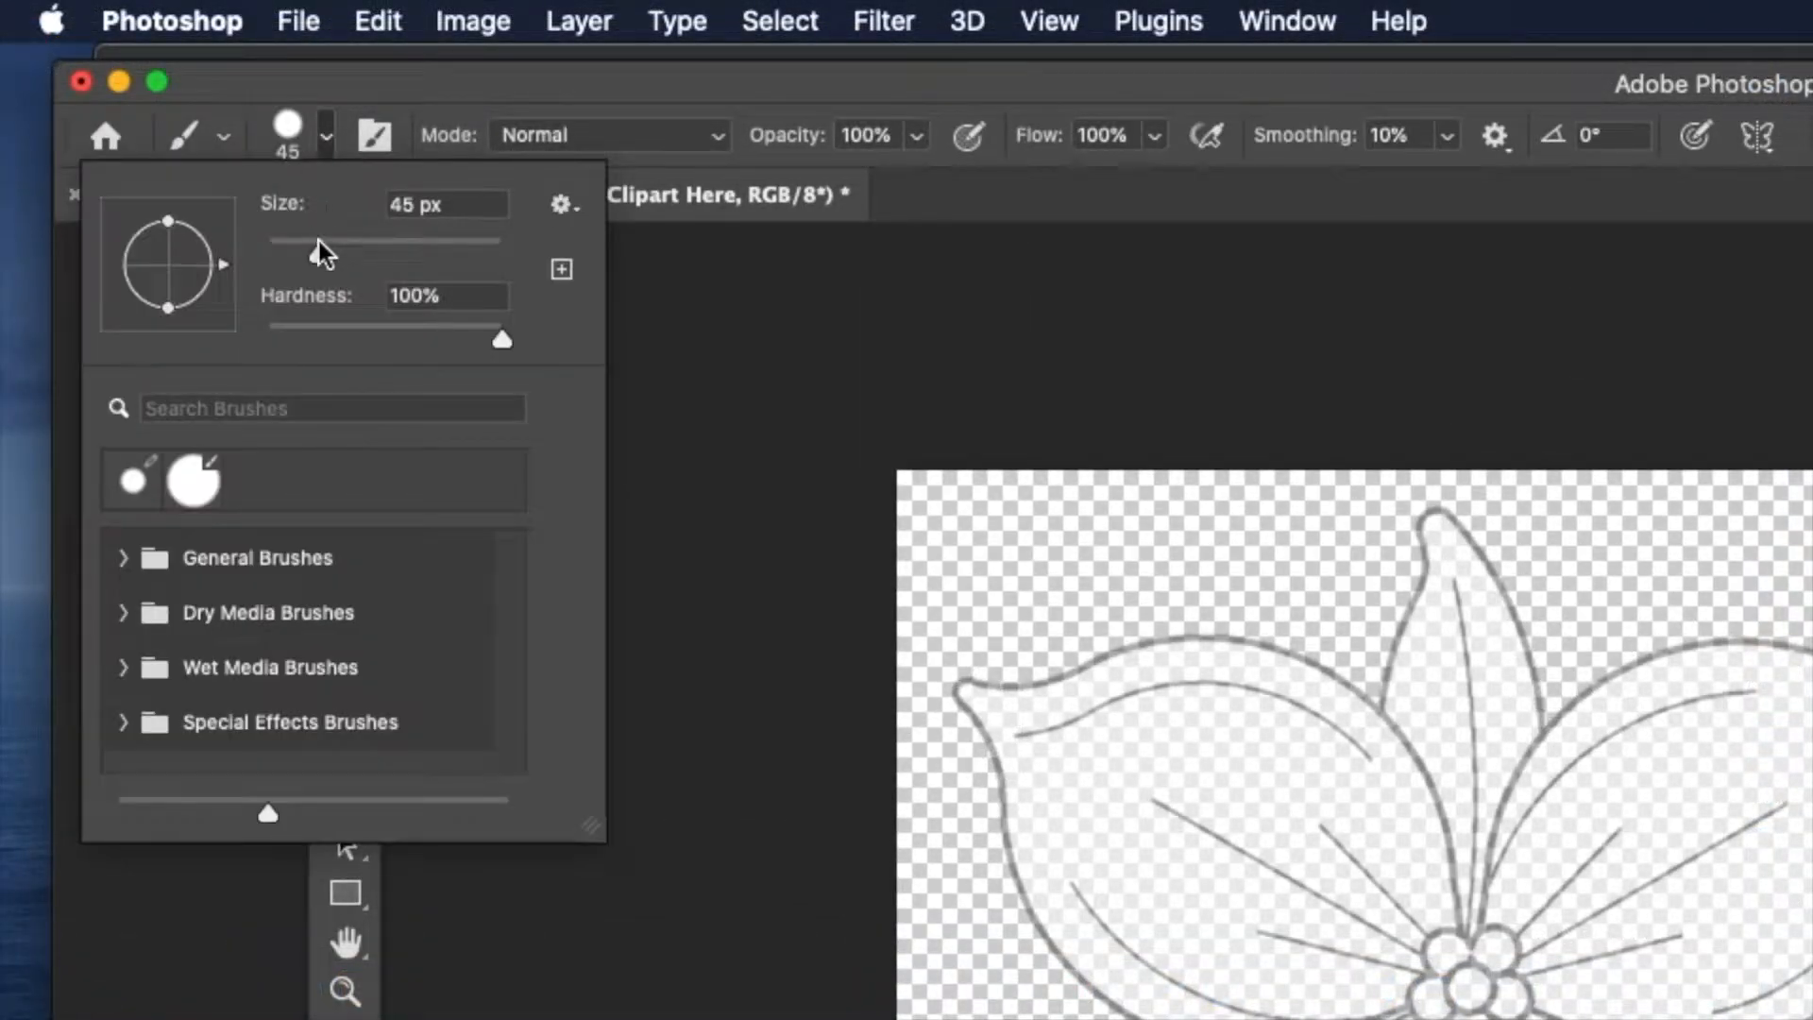
{"action": "left_click", "coordinate": [390, 206]}
{"action": "double_click", "coordinate": [390, 206]}
{"action": "type", "text": "45"}
{"action": "left_click_drag", "start_coordinate": [486, 348], "coordinate": [558, 340]}
{"action": "double_click", "coordinate": [472, 295]}
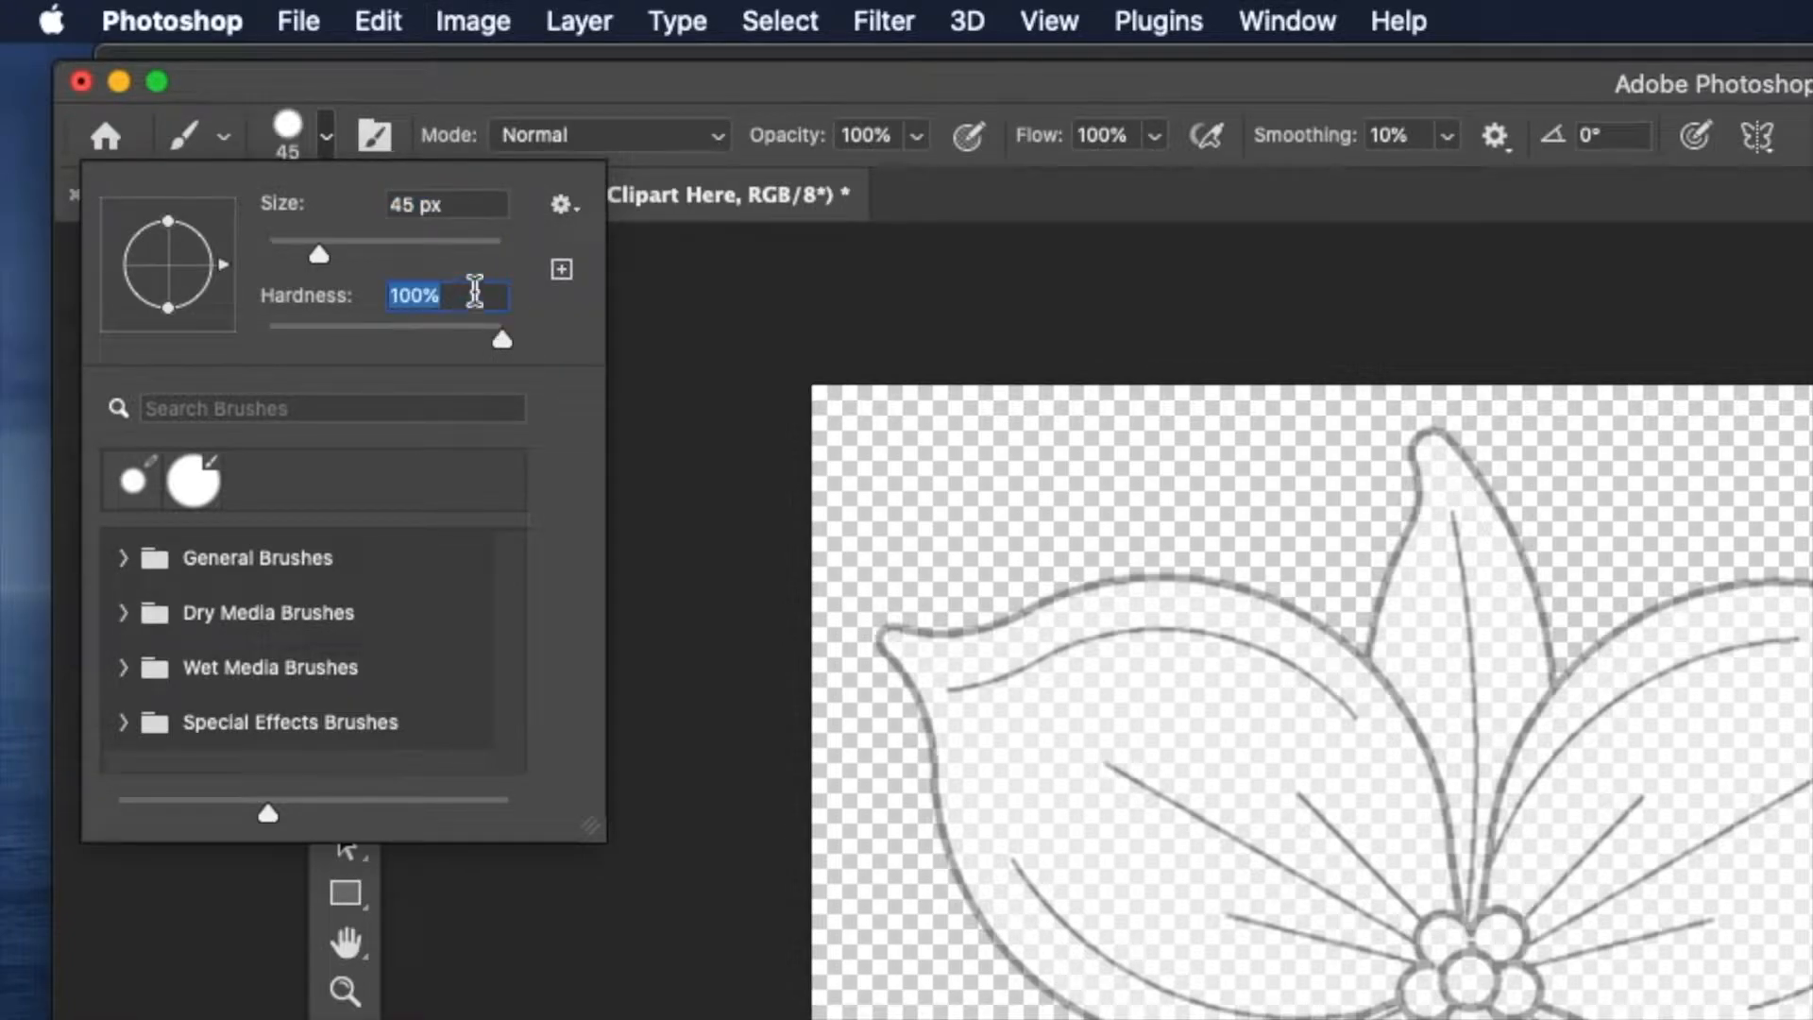
{"action": "left_click", "coordinate": [326, 139]}
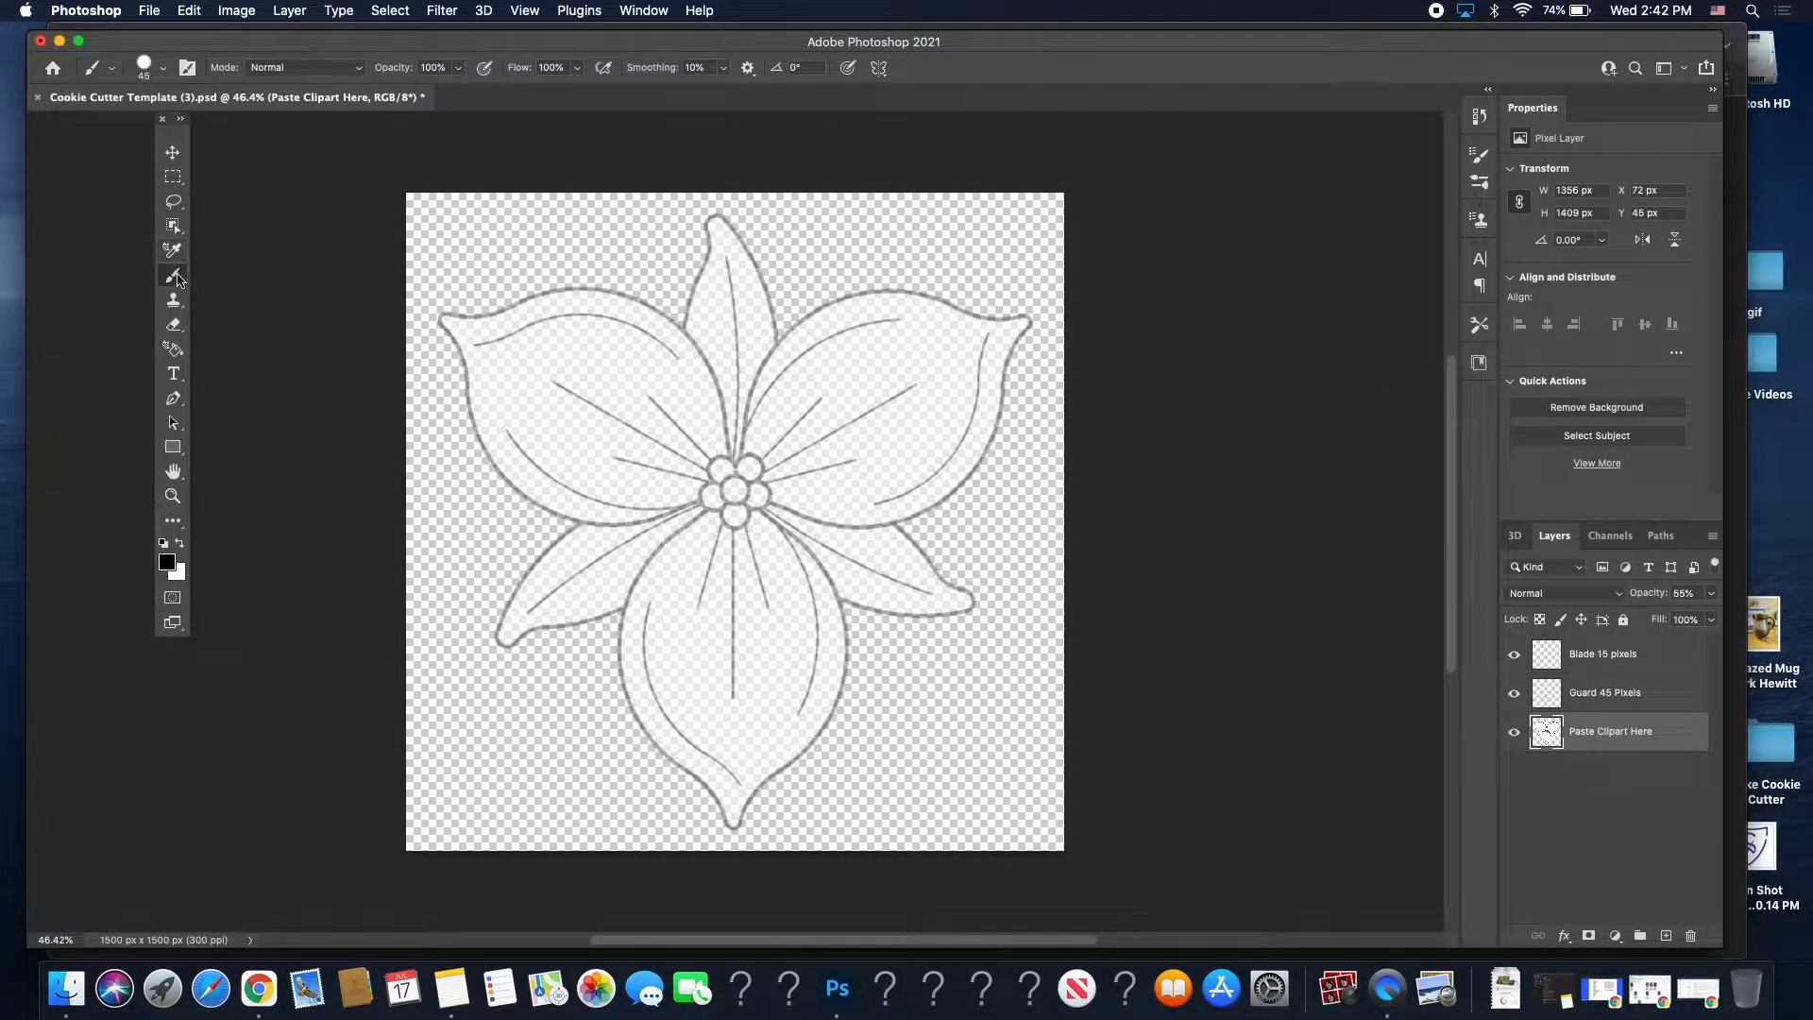
{"action": "left_click", "coordinate": [174, 277]}
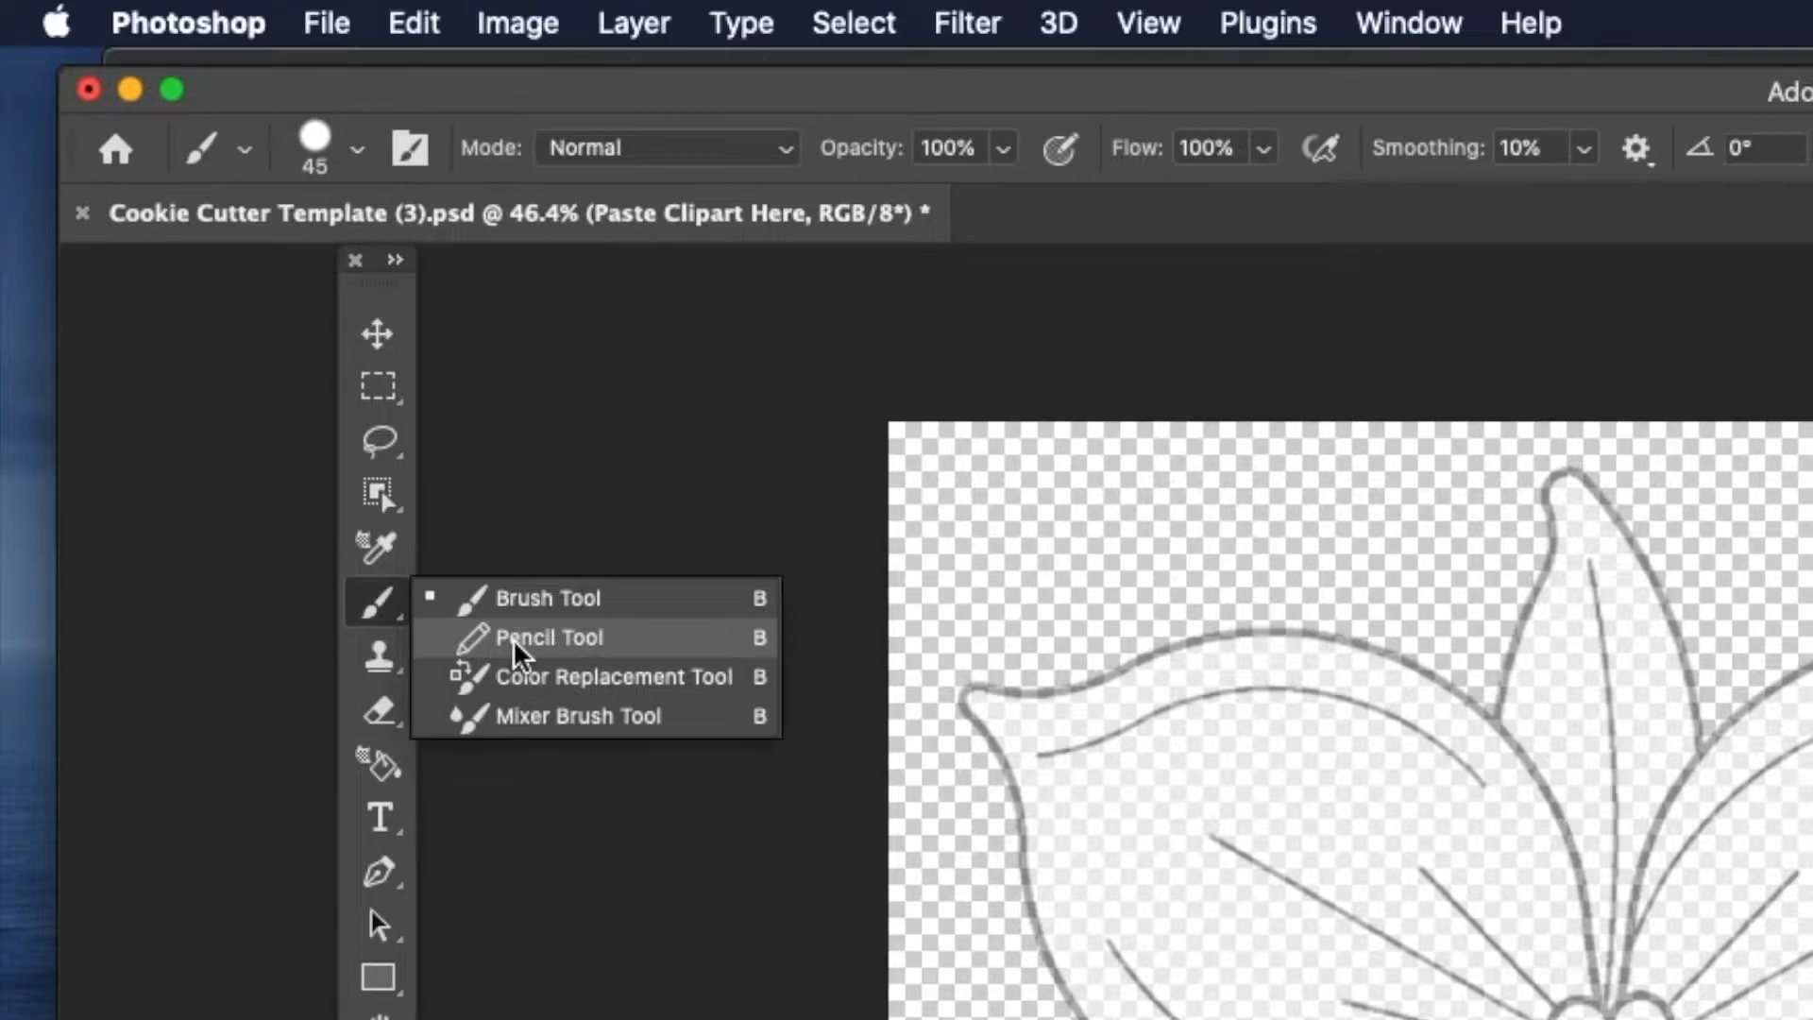
{"action": "left_click", "coordinate": [513, 639]}
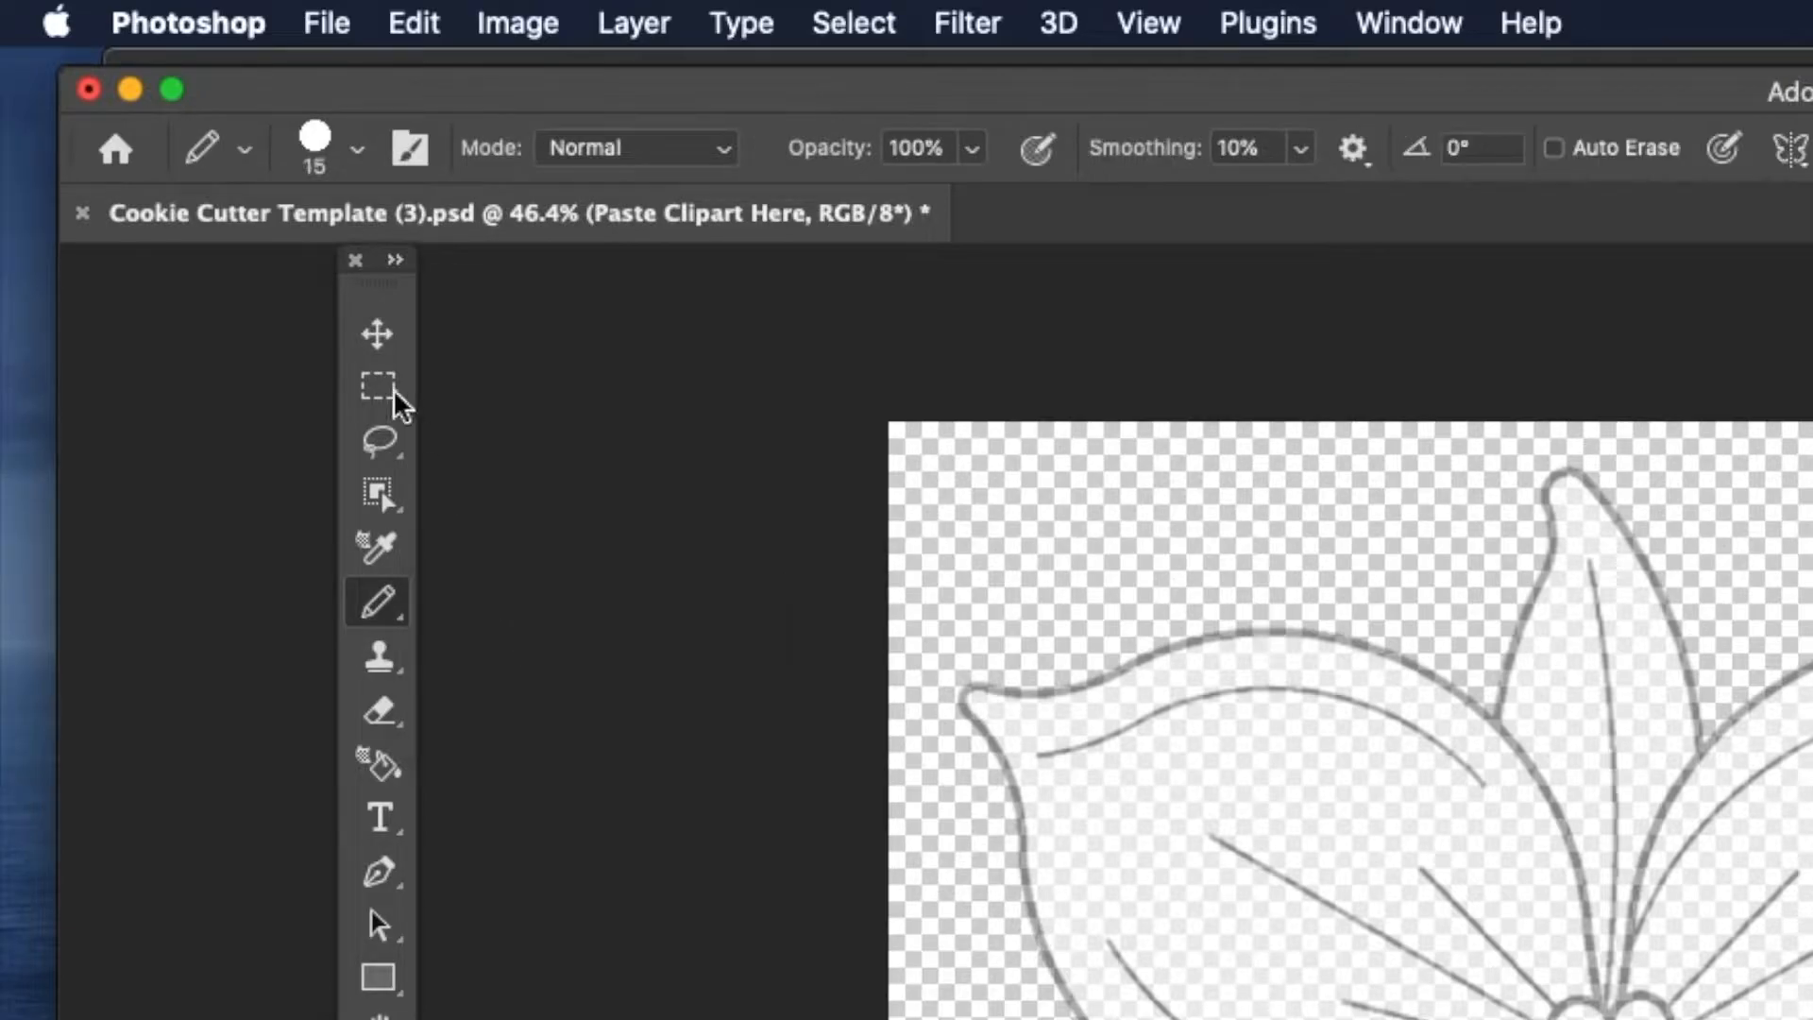
{"action": "left_click", "coordinate": [359, 156]}
{"action": "double_click", "coordinate": [442, 225]}
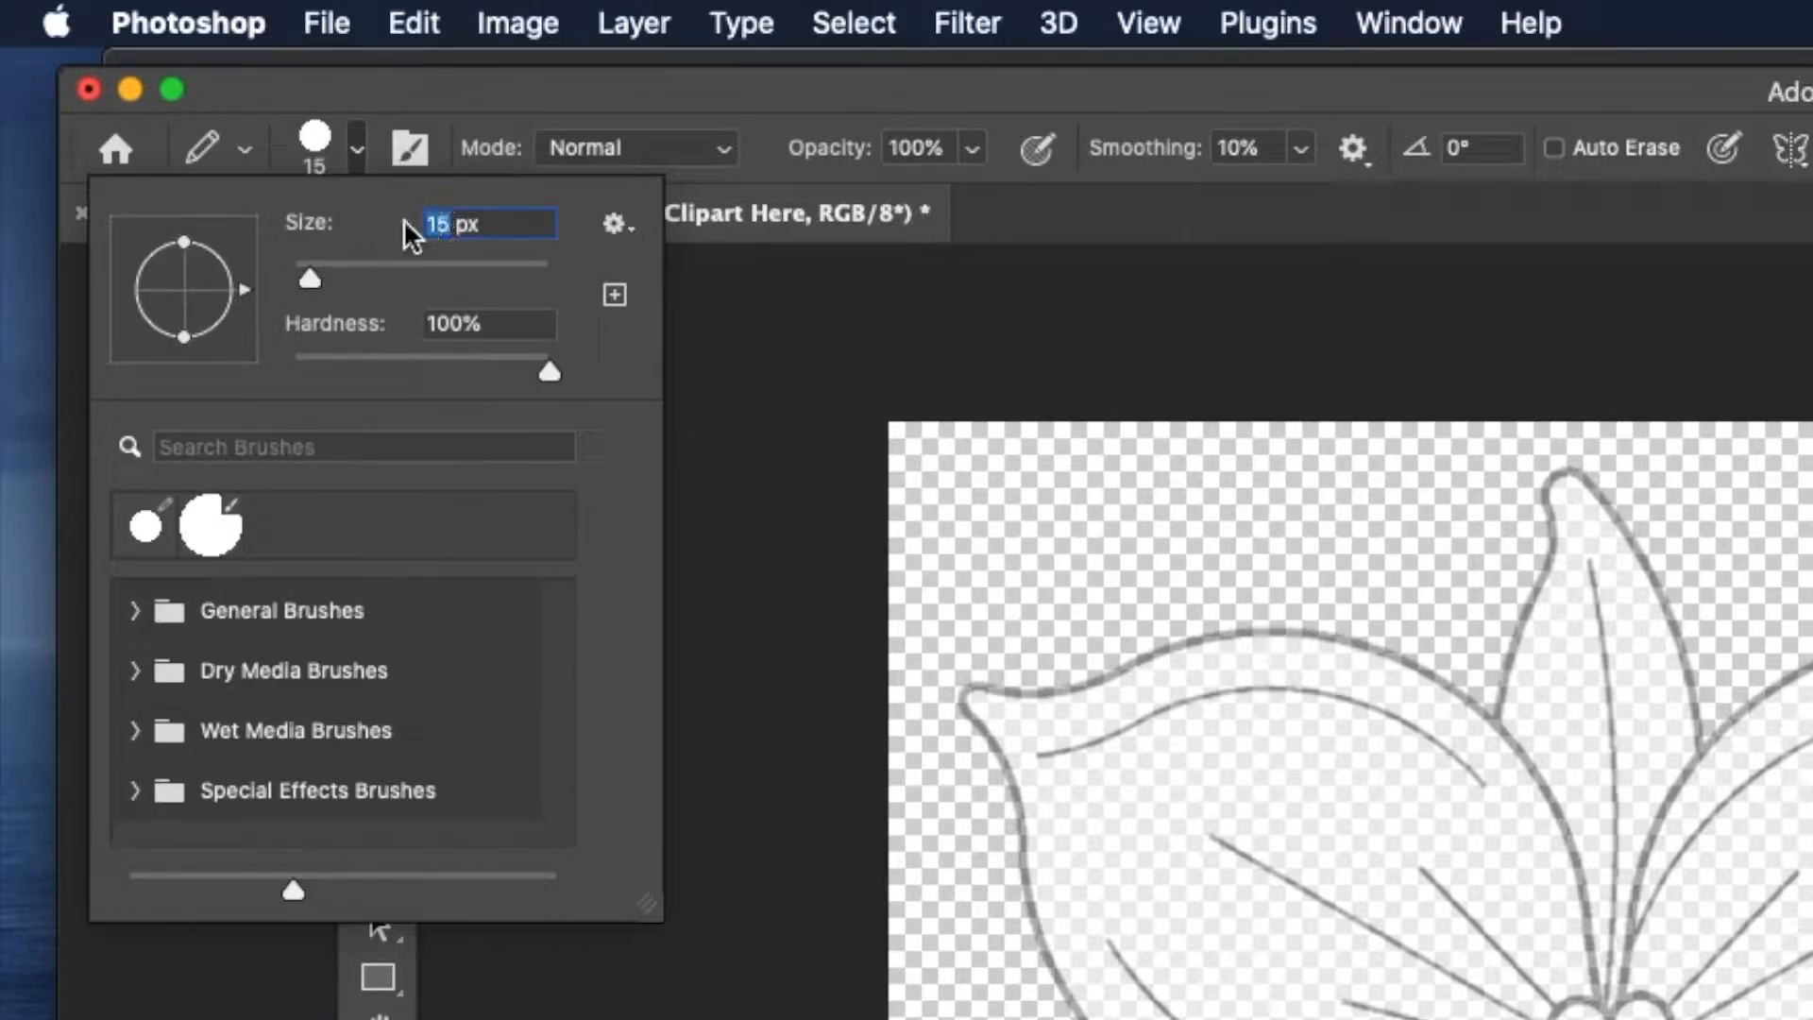
{"action": "key", "text": "Tab"}
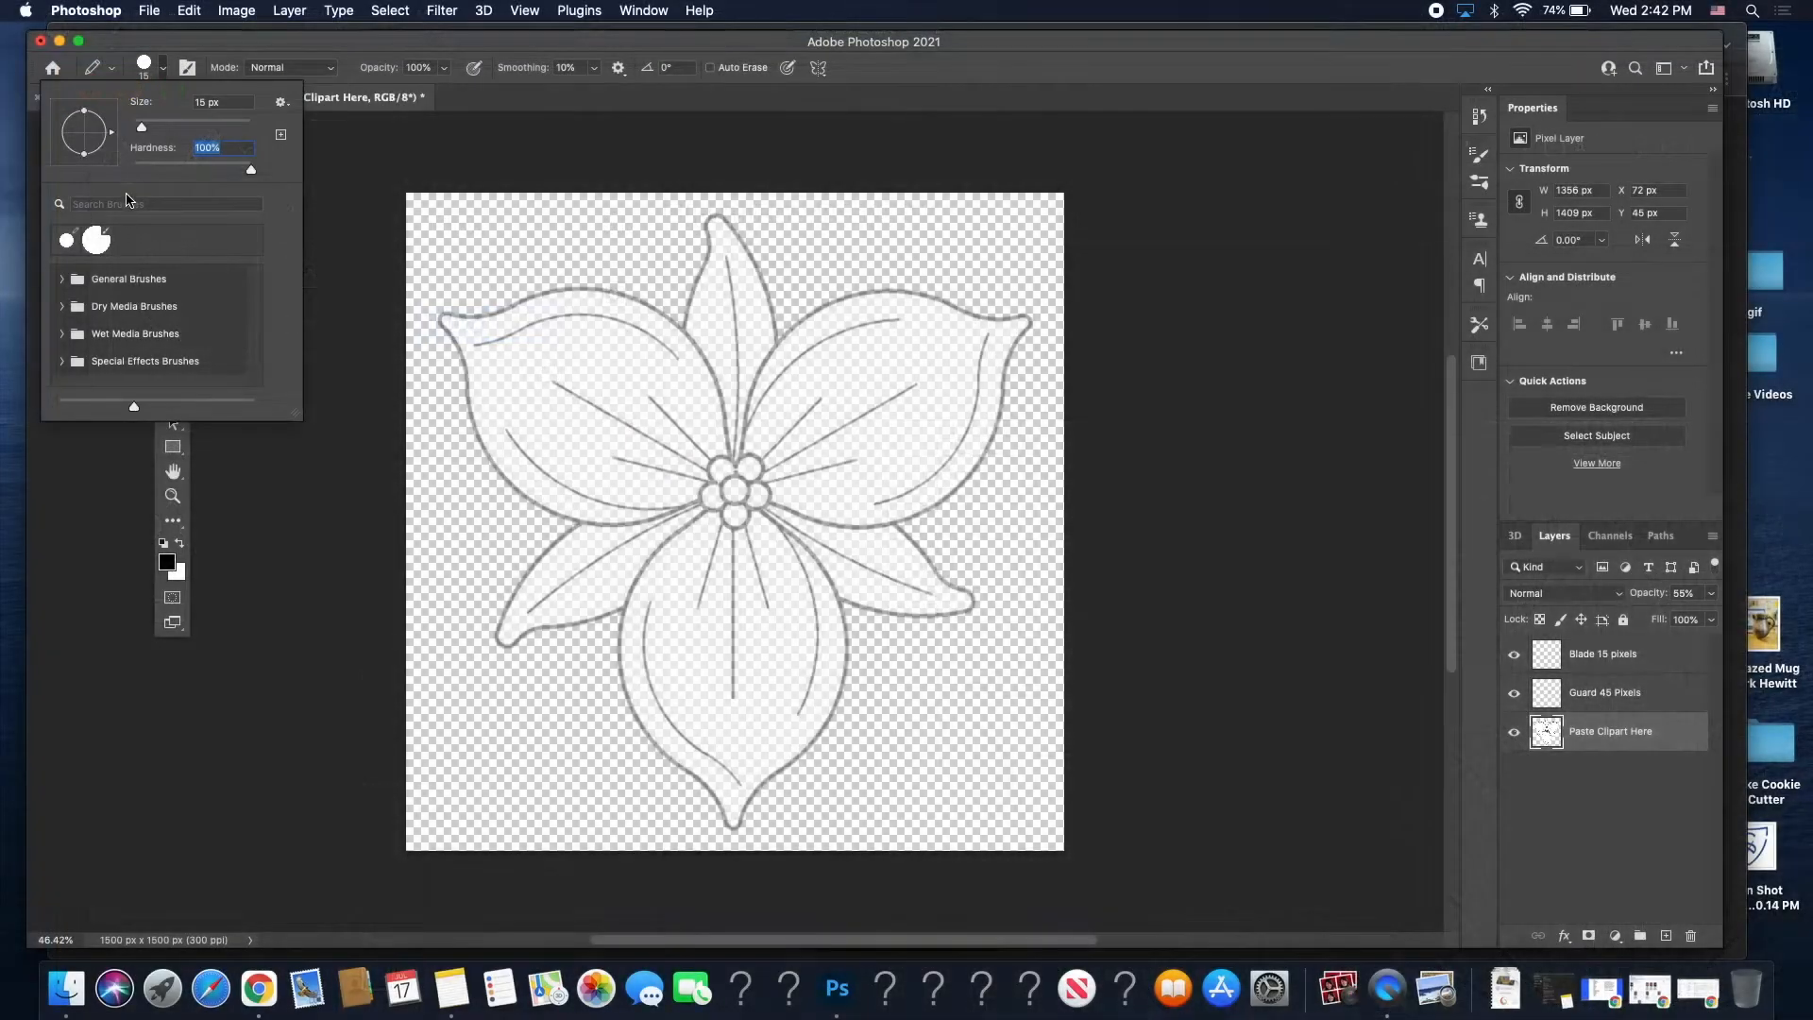
{"action": "left_click", "coordinate": [195, 40]}
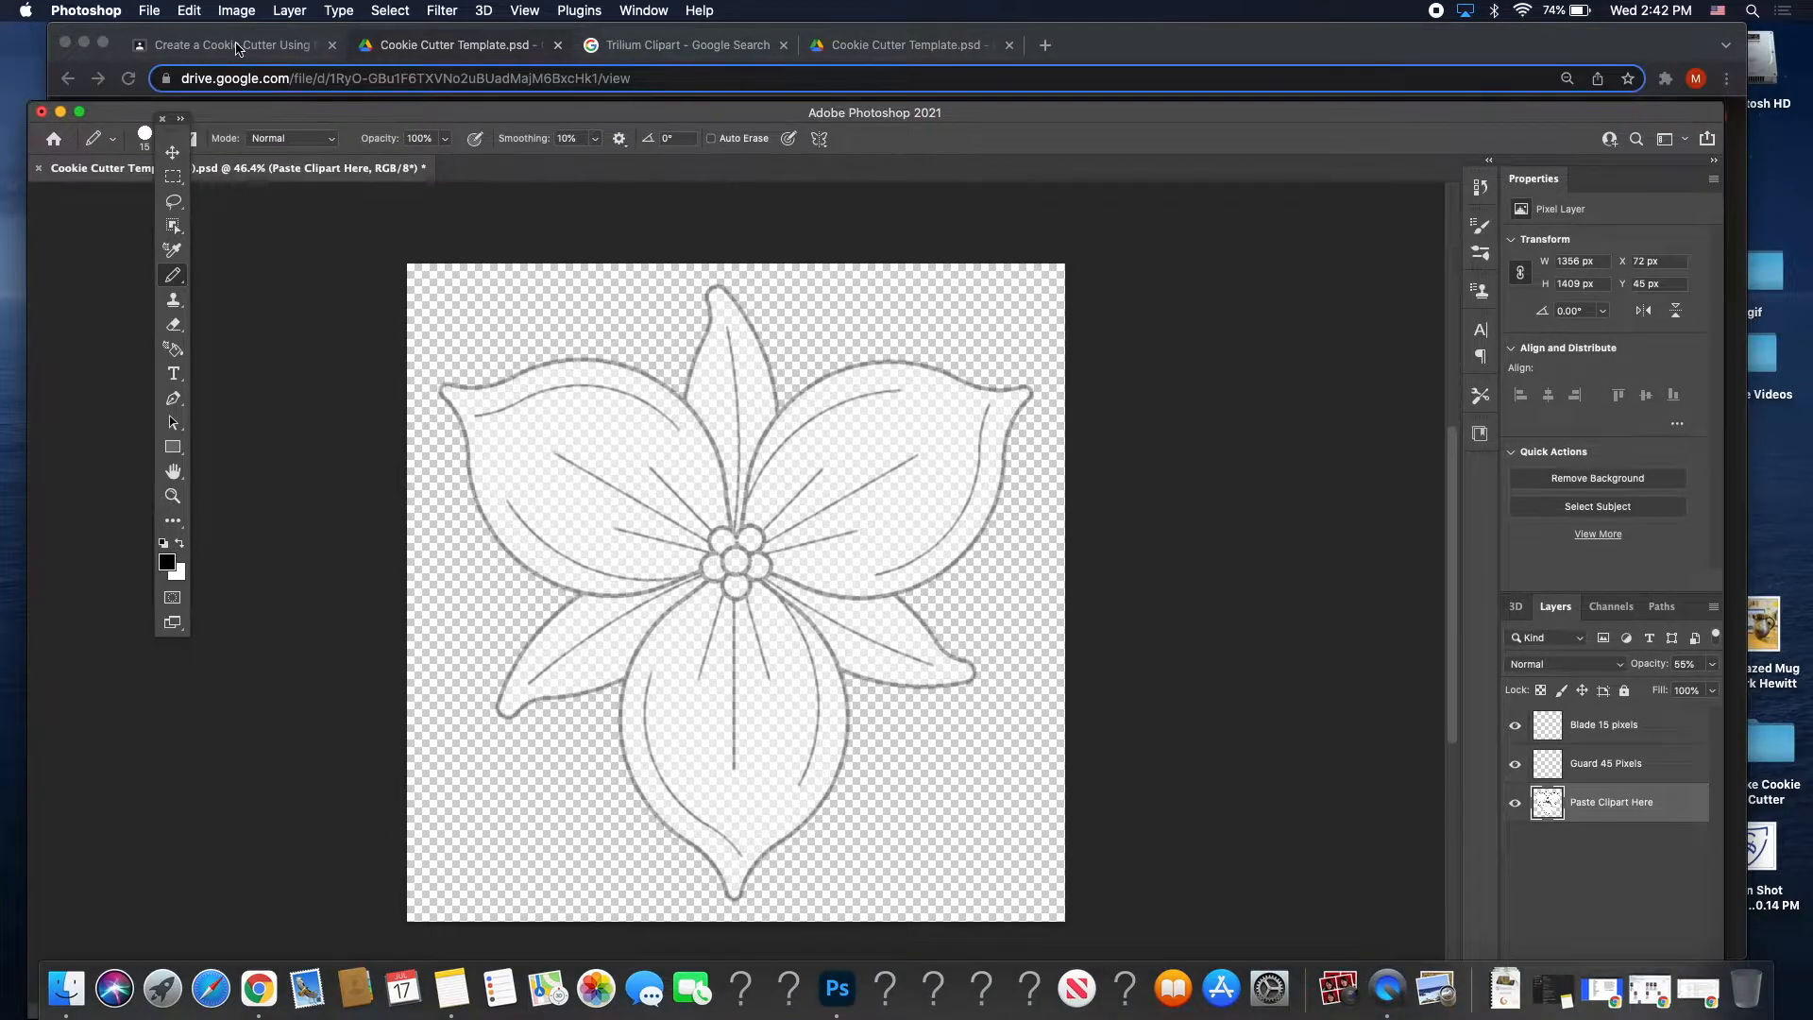
Return to the Classroom assignment and scroll to Part Two on tracing with the pen tool.
{"action": "left_click", "coordinate": [238, 45]}
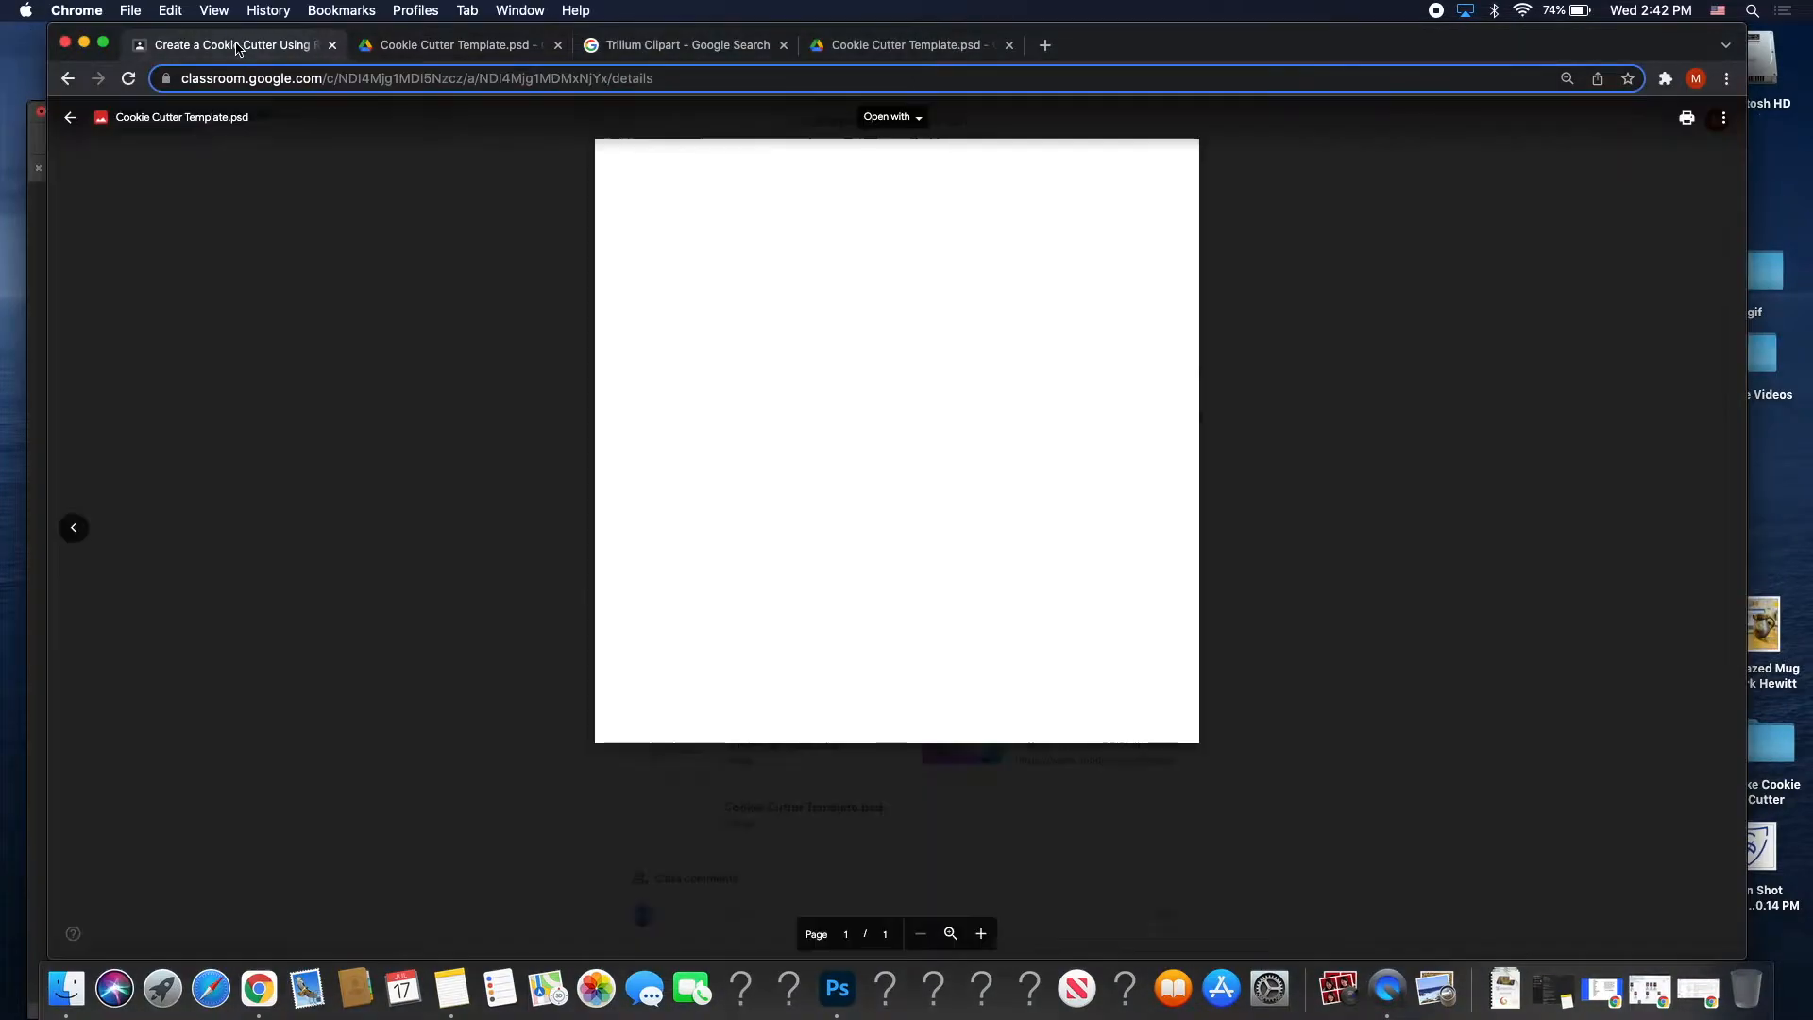
{"action": "left_click", "coordinate": [88, 113]}
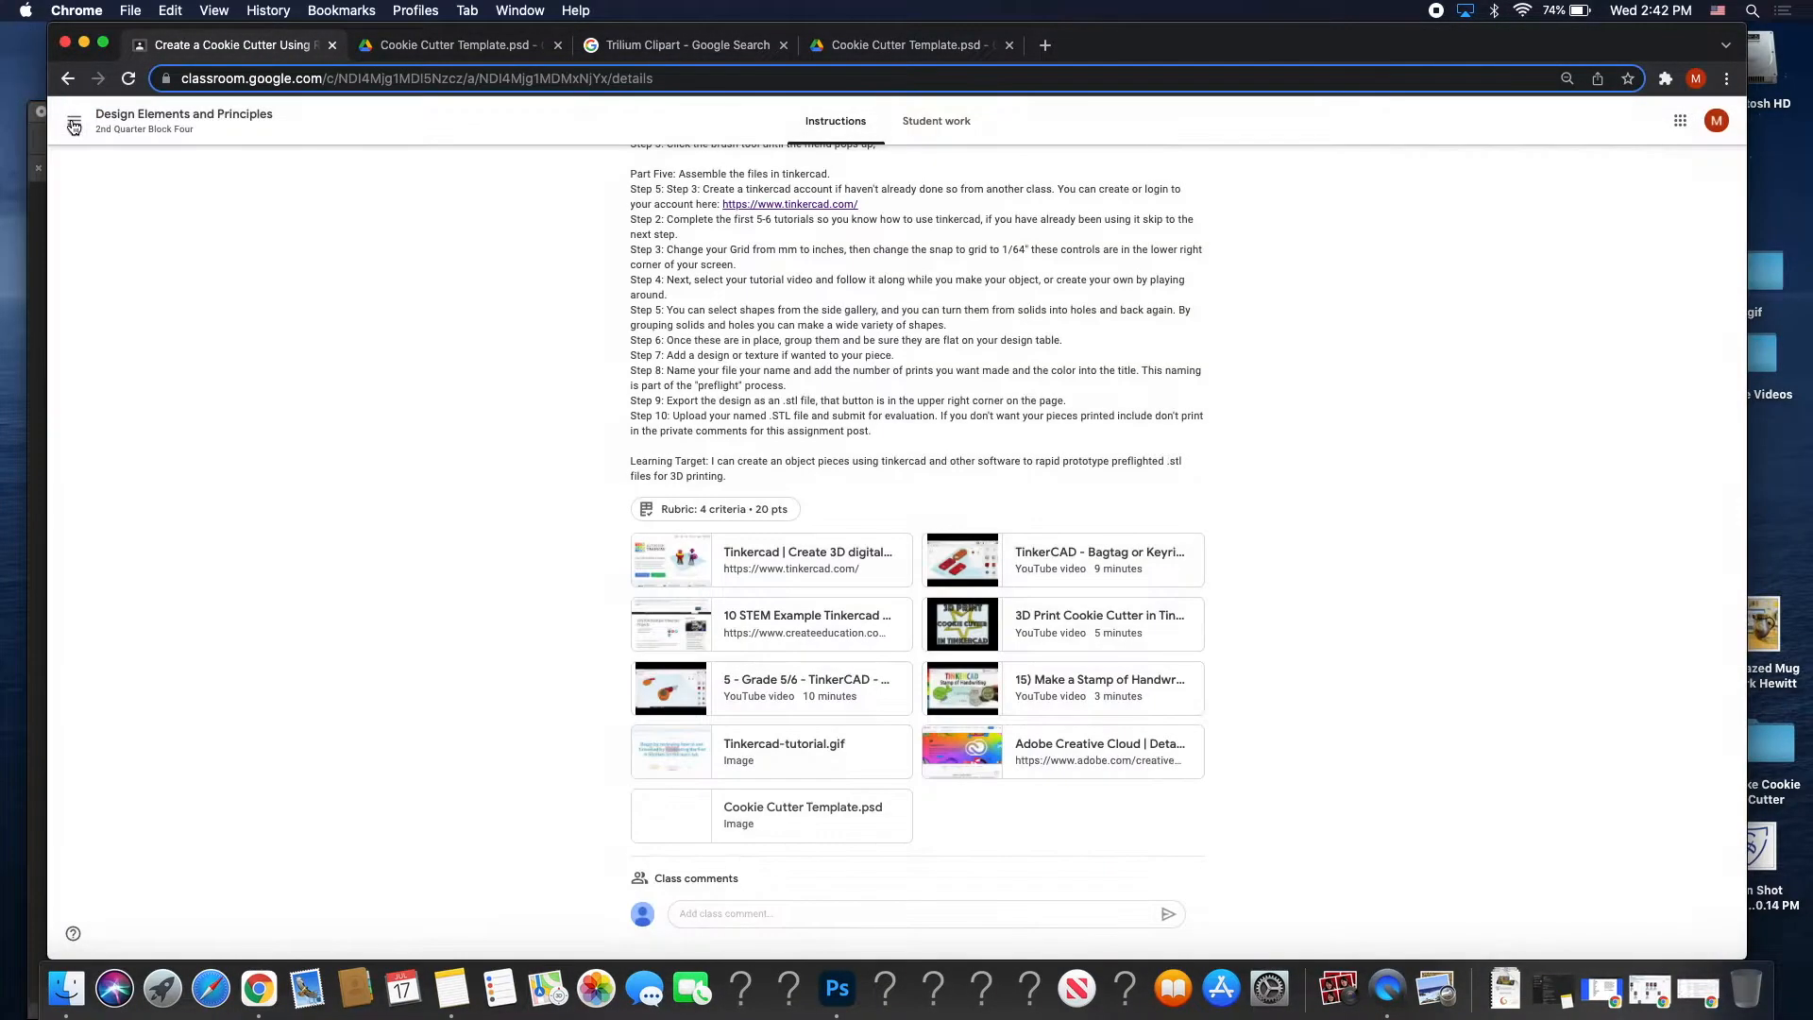
{"action": "scroll", "coordinate": [562, 221], "scroll_direction": "down", "scroll_amount": 5}
{"action": "scroll", "coordinate": [483, 447], "scroll_direction": "up", "scroll_amount": 10}
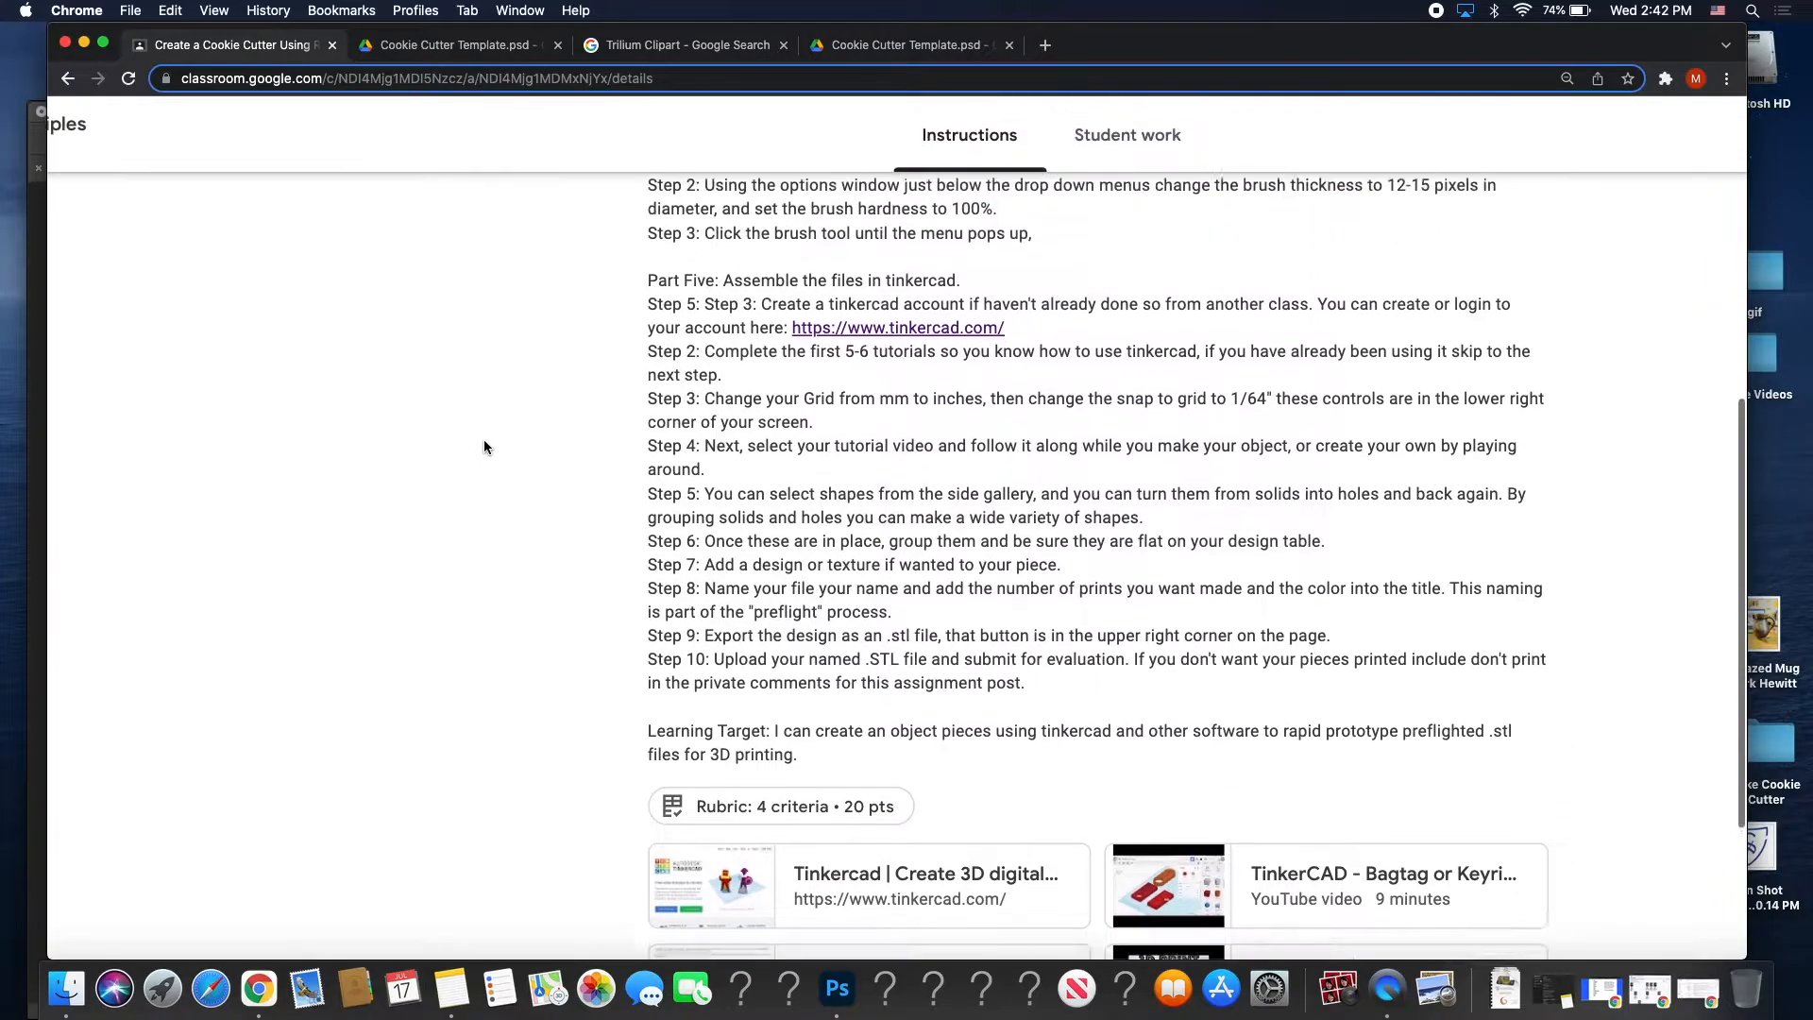
{"action": "scroll", "coordinate": [485, 442], "scroll_direction": "up", "scroll_amount": 2}
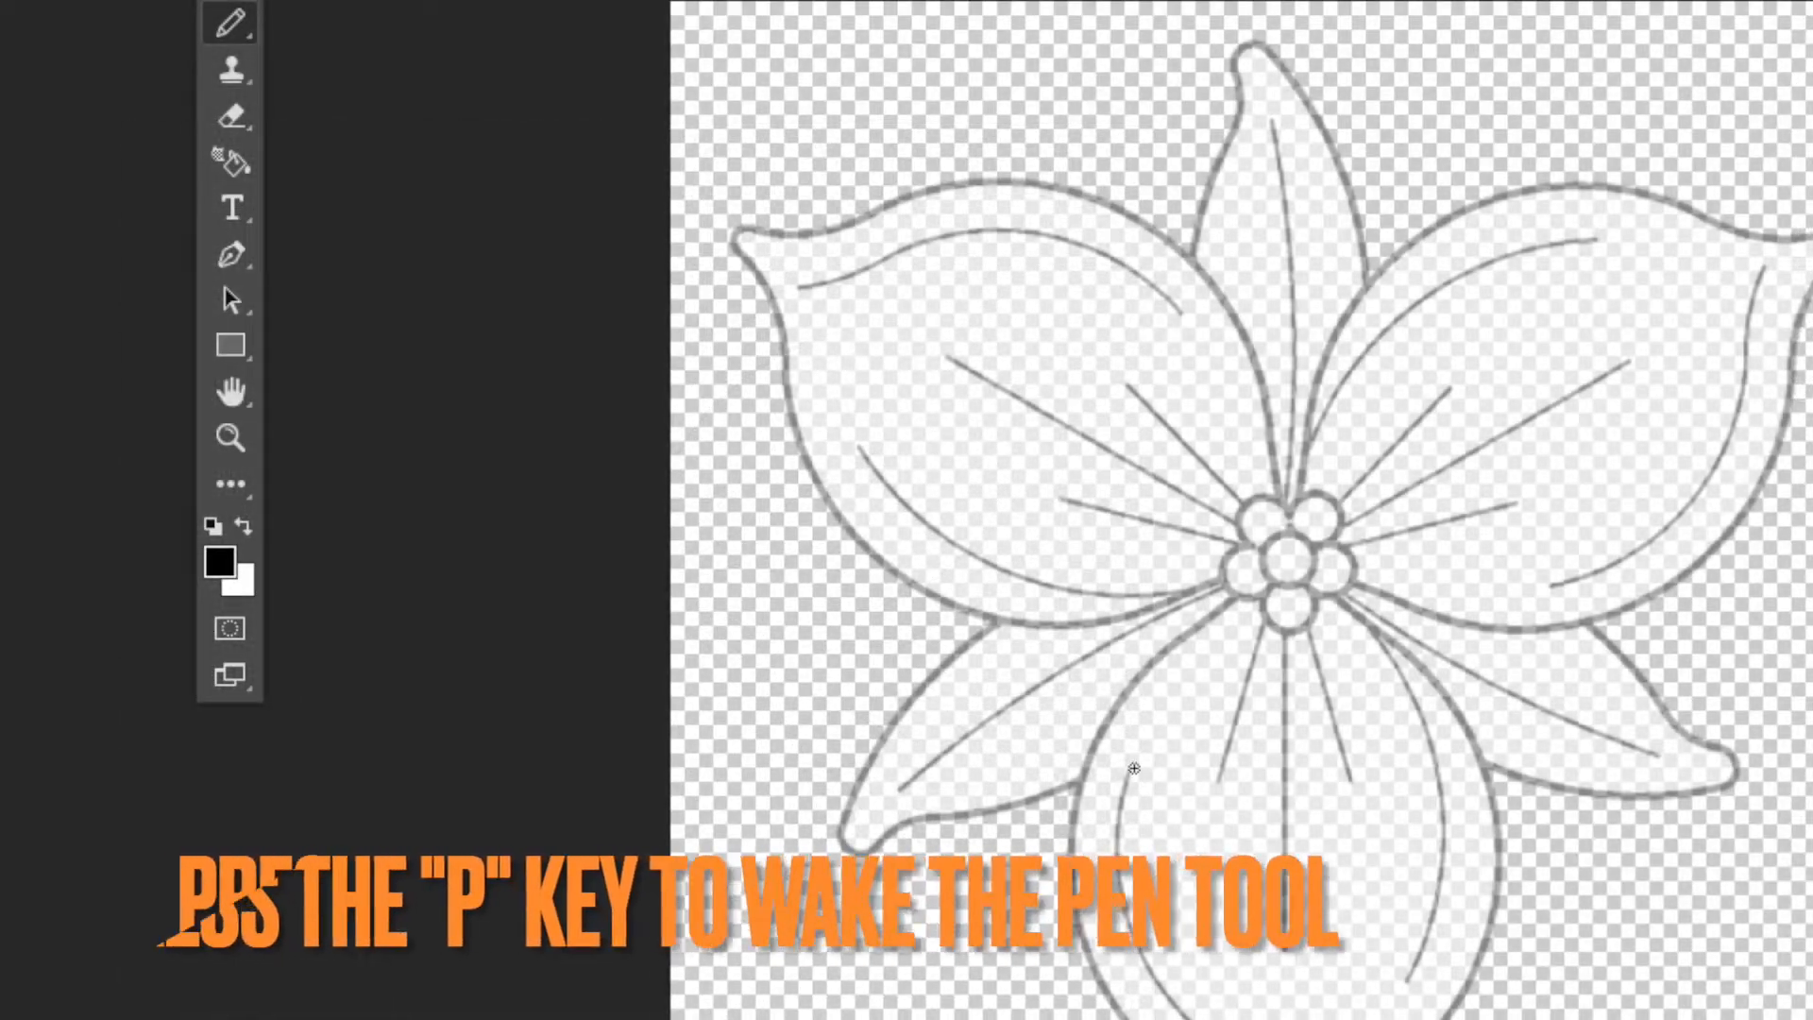
Pen-trace anchors from the top petal around the left petal, lower-left leaf and bottom petal.
{"action": "key", "text": "p"}
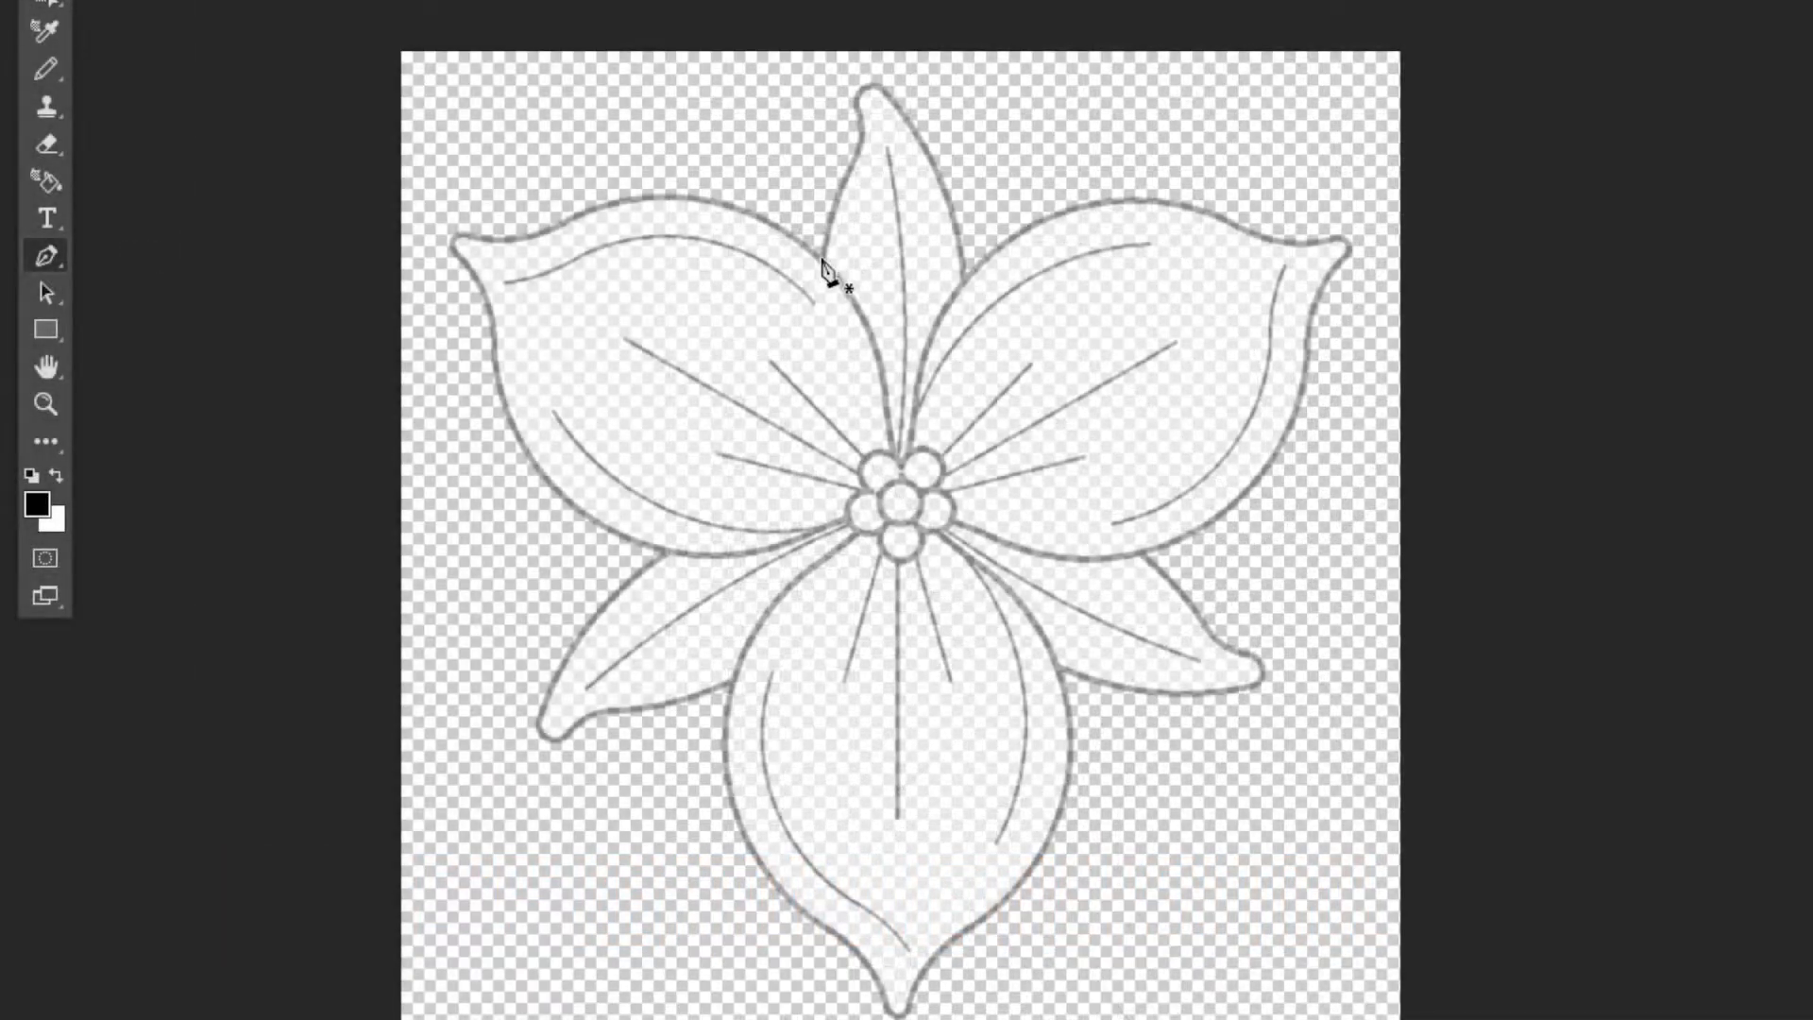
{"action": "left_click", "coordinate": [1191, 244]}
{"action": "left_click_drag", "start_coordinate": [513, 239], "coordinate": [457, 236]}
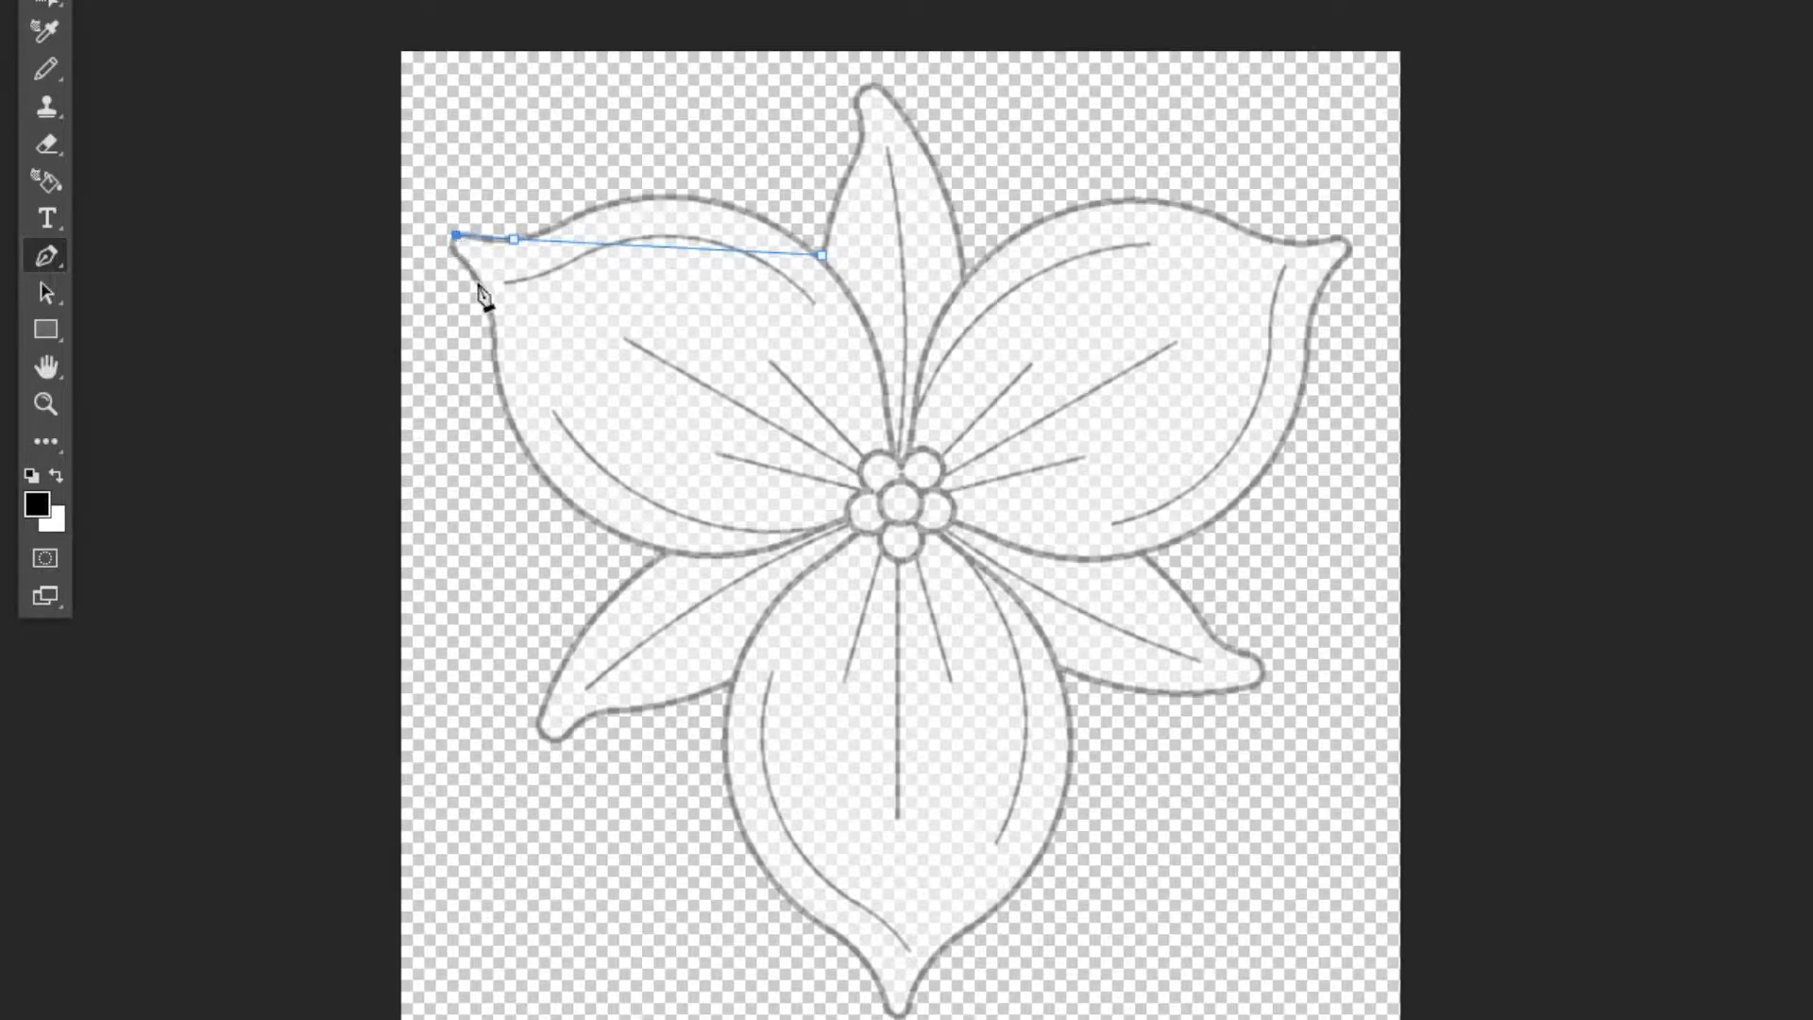
{"action": "left_click", "coordinate": [657, 558]}
{"action": "left_click_drag", "start_coordinate": [539, 740], "coordinate": [590, 719]}
{"action": "left_click", "coordinate": [730, 684]}
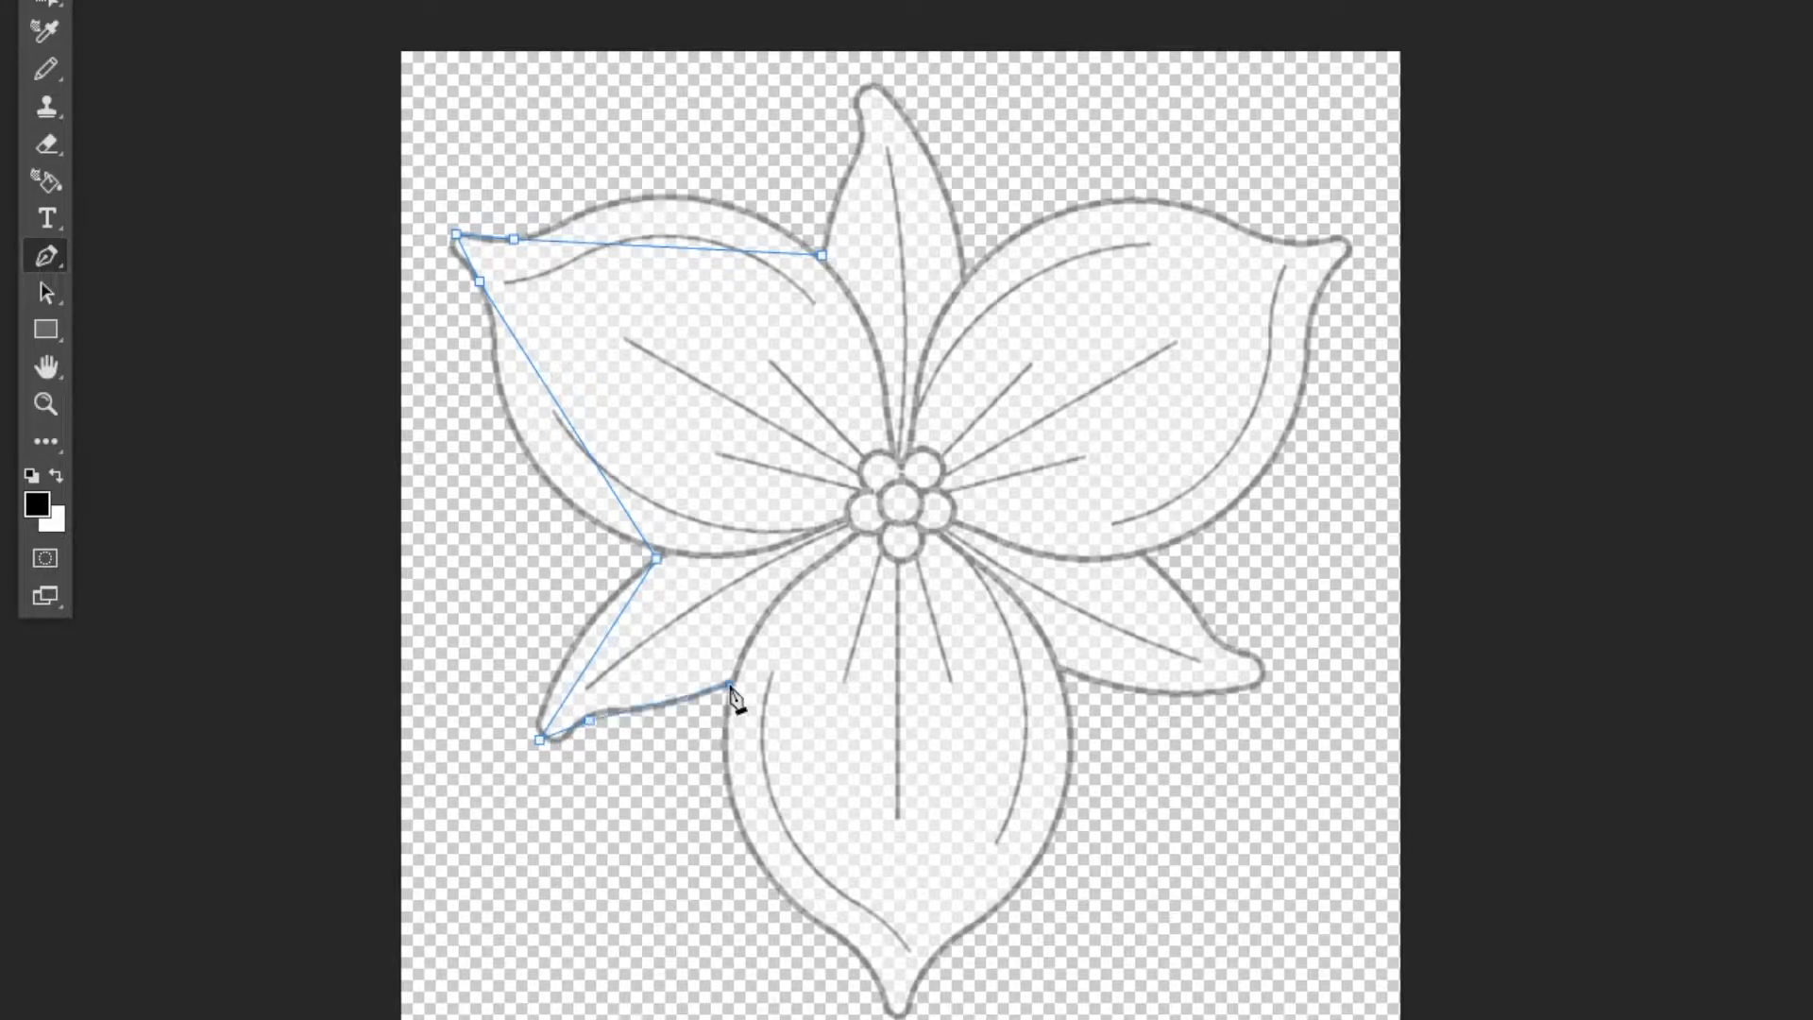
{"action": "left_click", "coordinate": [849, 945]}
{"action": "left_click_drag", "start_coordinate": [897, 1014], "coordinate": [935, 956]}
{"action": "left_click", "coordinate": [1072, 677]}
Continue the path past the lower-right leaf and right petal up to the top petal tip.
{"action": "left_click", "coordinate": [1266, 674]}
{"action": "left_click", "coordinate": [1221, 645]}
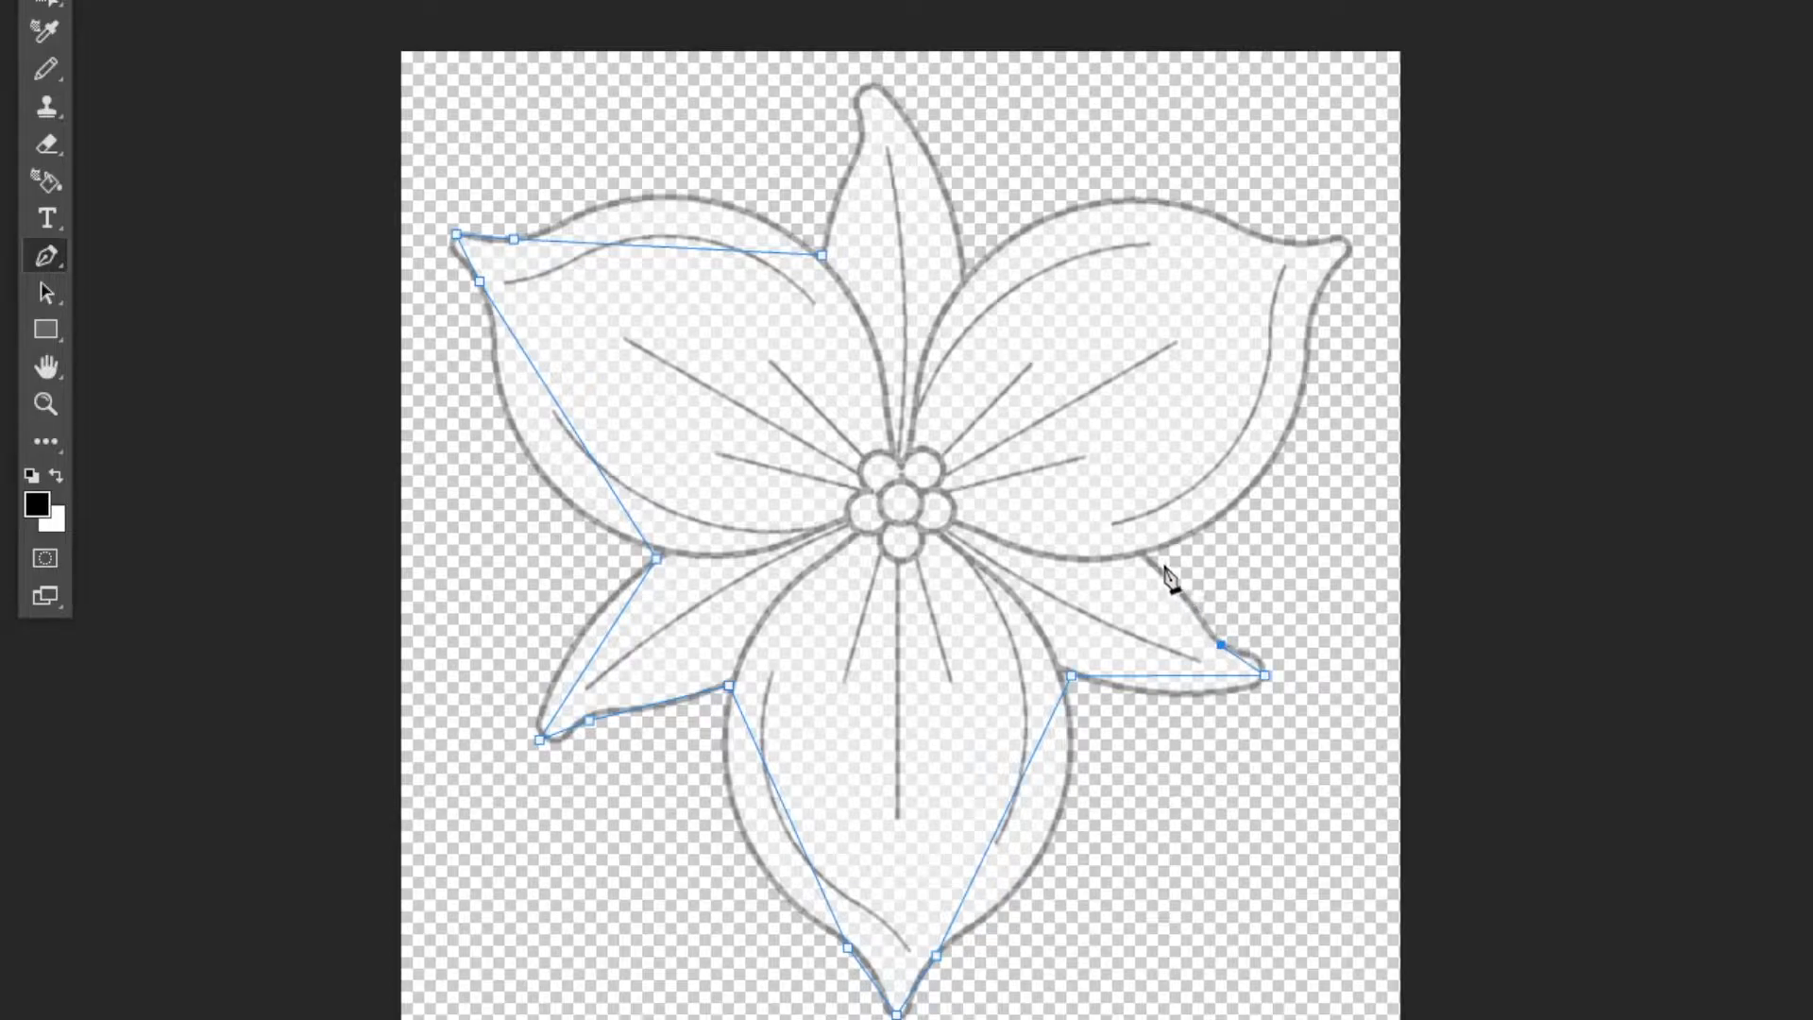
{"action": "left_click", "coordinate": [1317, 297]}
{"action": "left_click", "coordinate": [1347, 232]}
{"action": "left_click", "coordinate": [1293, 237]}
{"action": "left_click", "coordinate": [973, 268]}
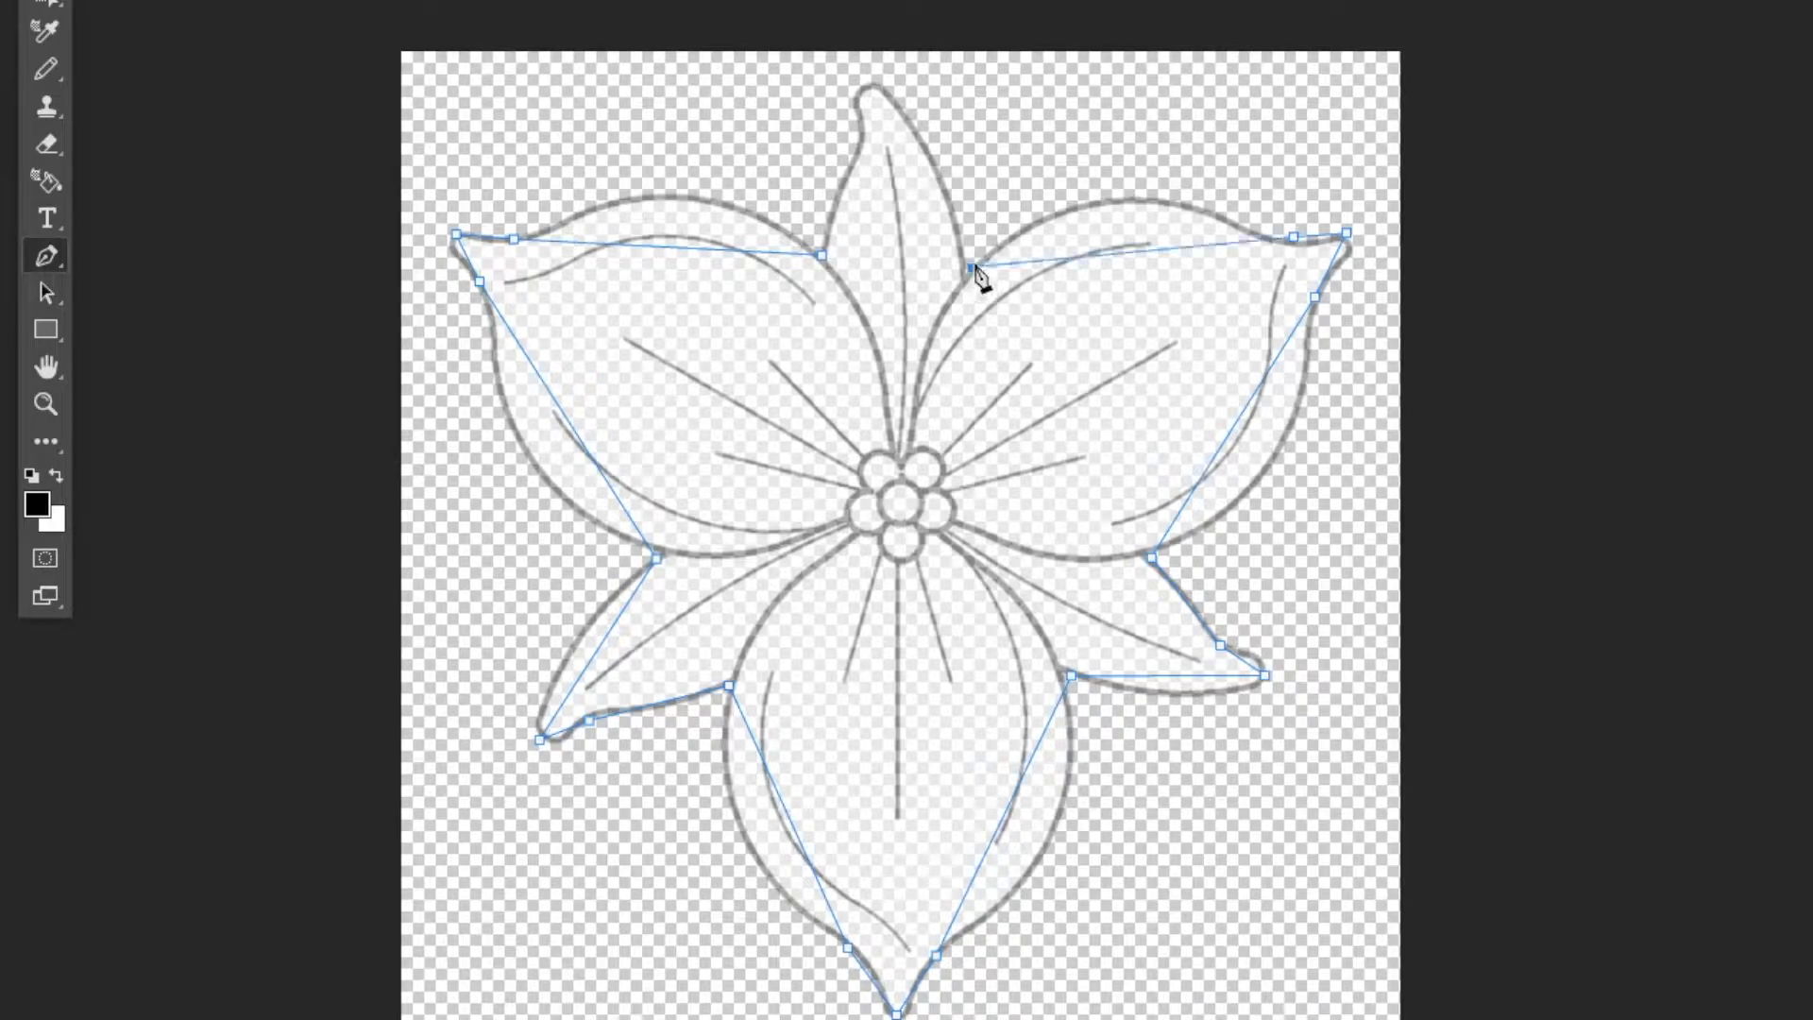
{"action": "left_click", "coordinate": [877, 87]}
{"action": "left_click", "coordinate": [860, 124]}
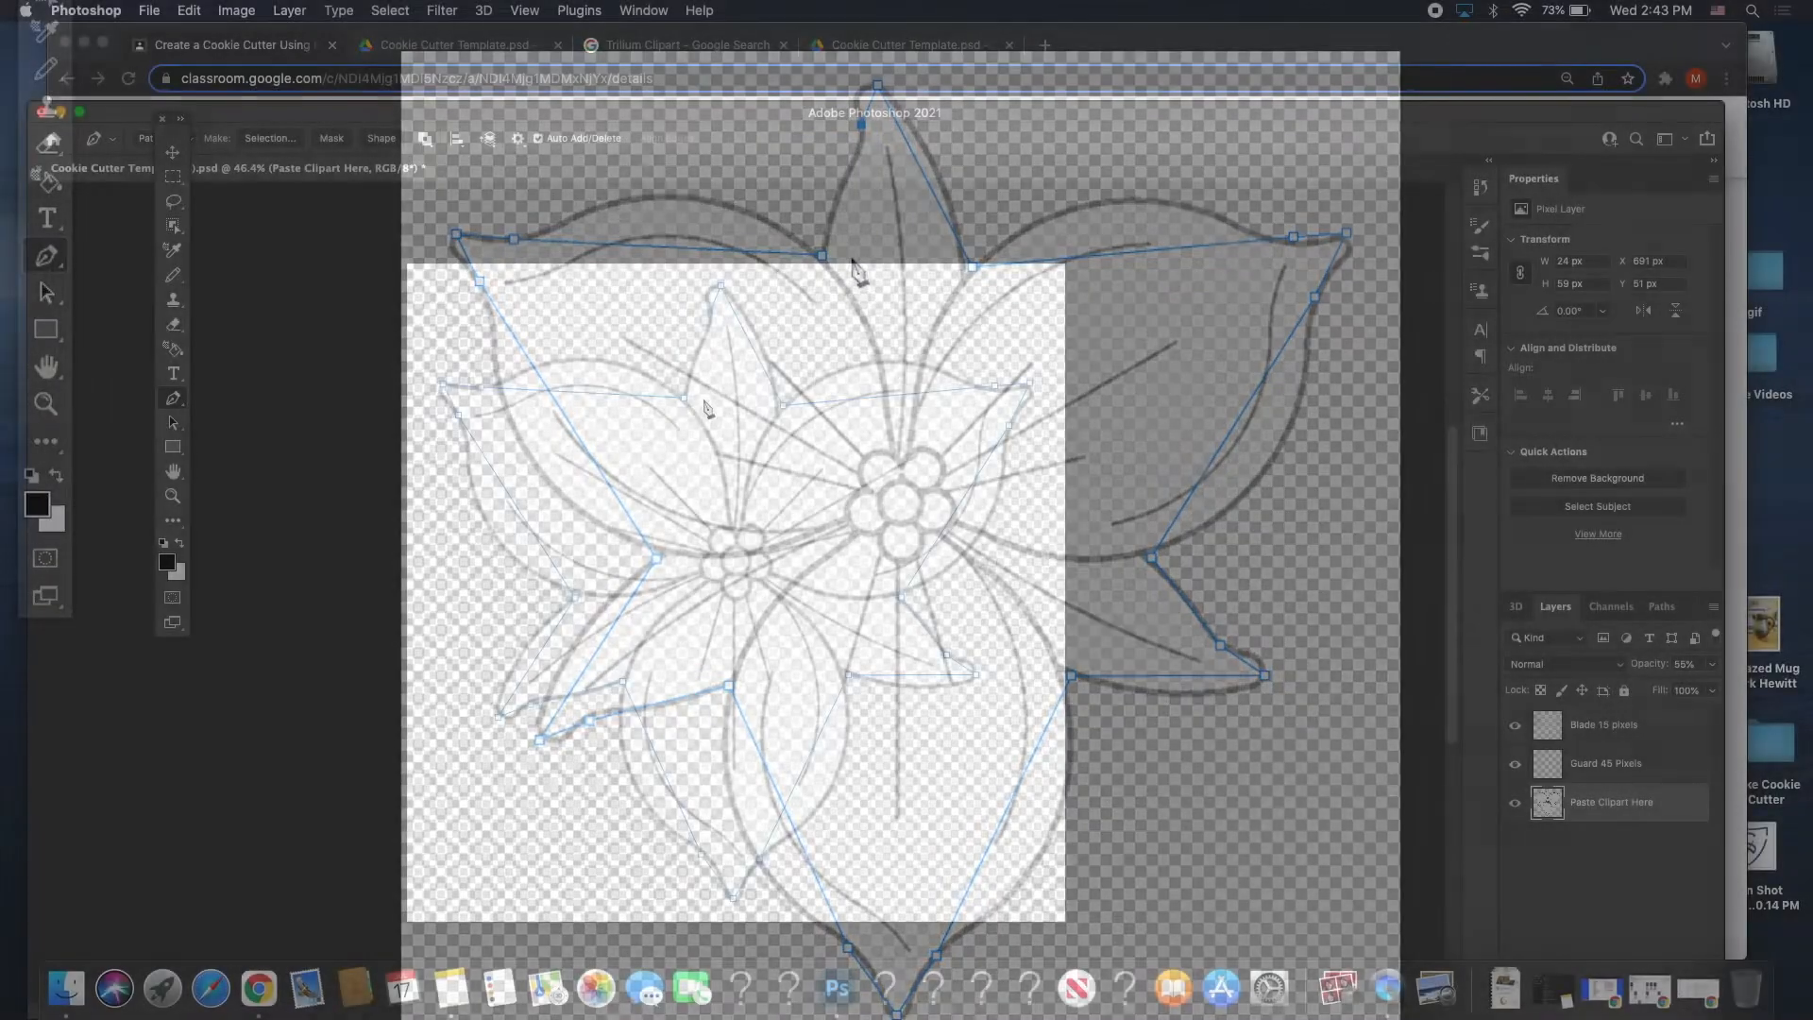
Close the trillium path at its starting anchor and add an anchor on its right side.
{"action": "scroll", "coordinate": [706, 406], "scroll_direction": "up", "scroll_amount": 5}
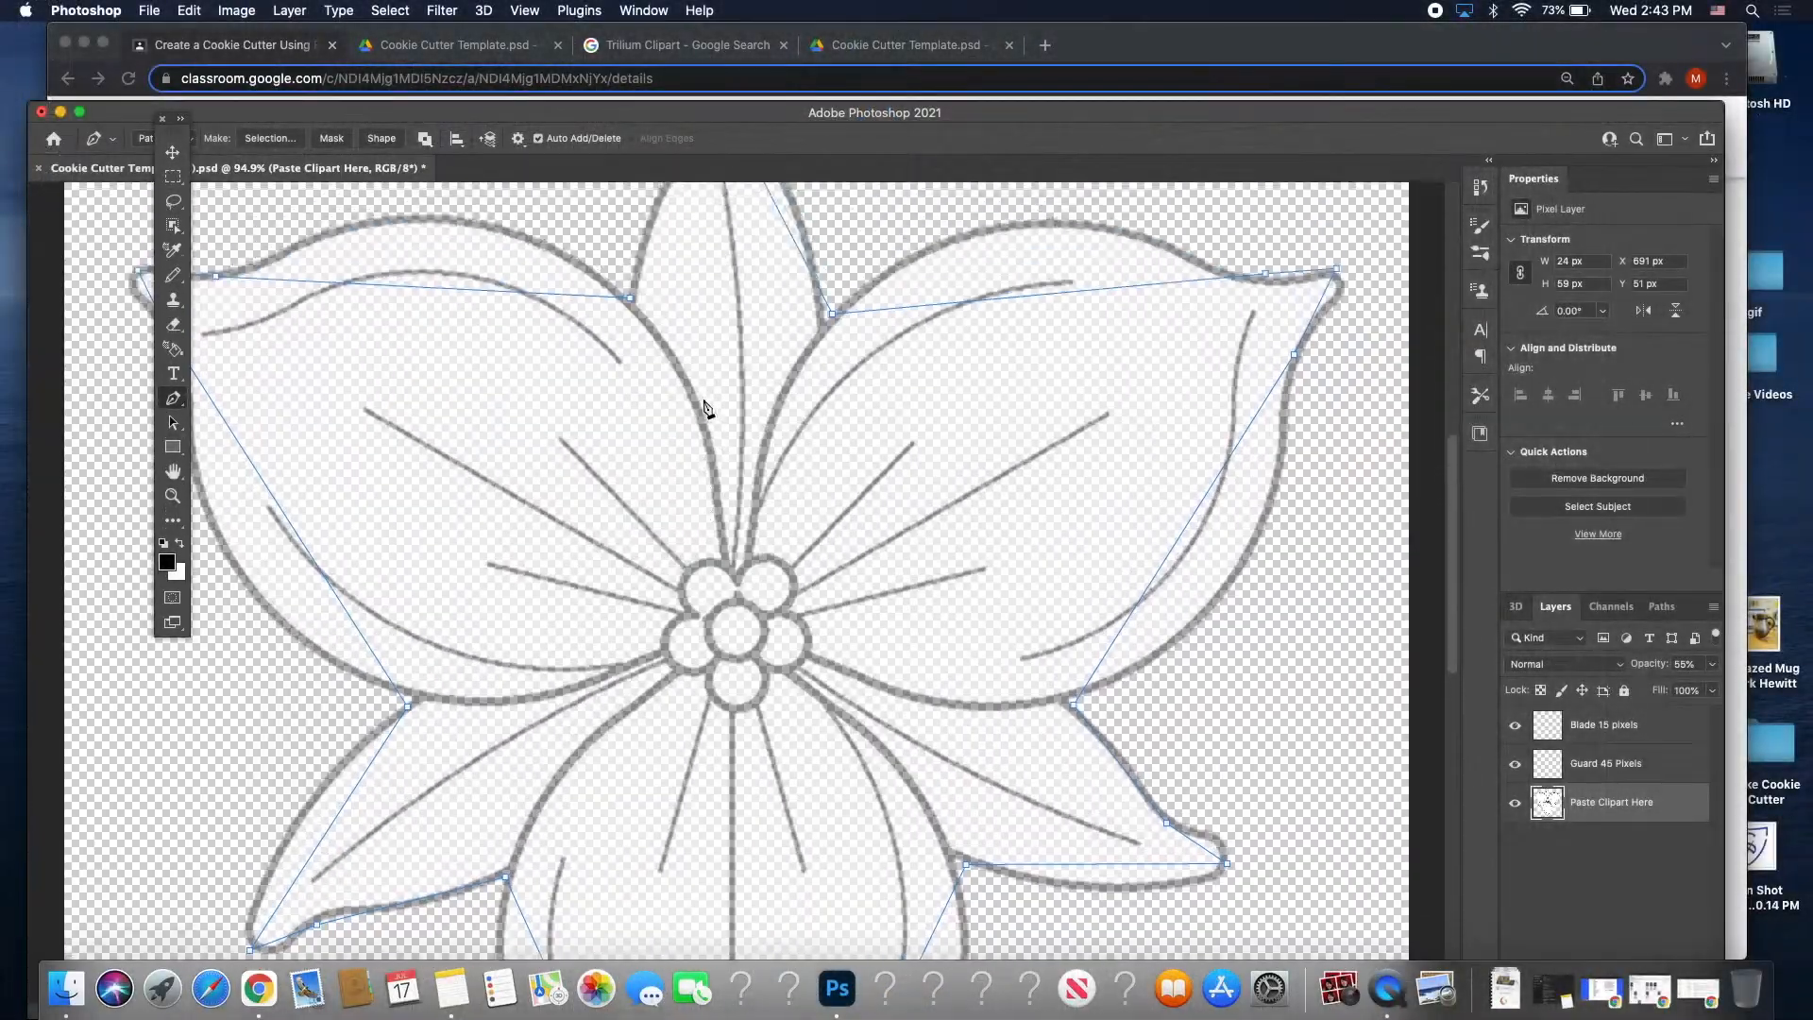
{"action": "scroll", "coordinate": [706, 406], "scroll_direction": "up", "scroll_amount": 3}
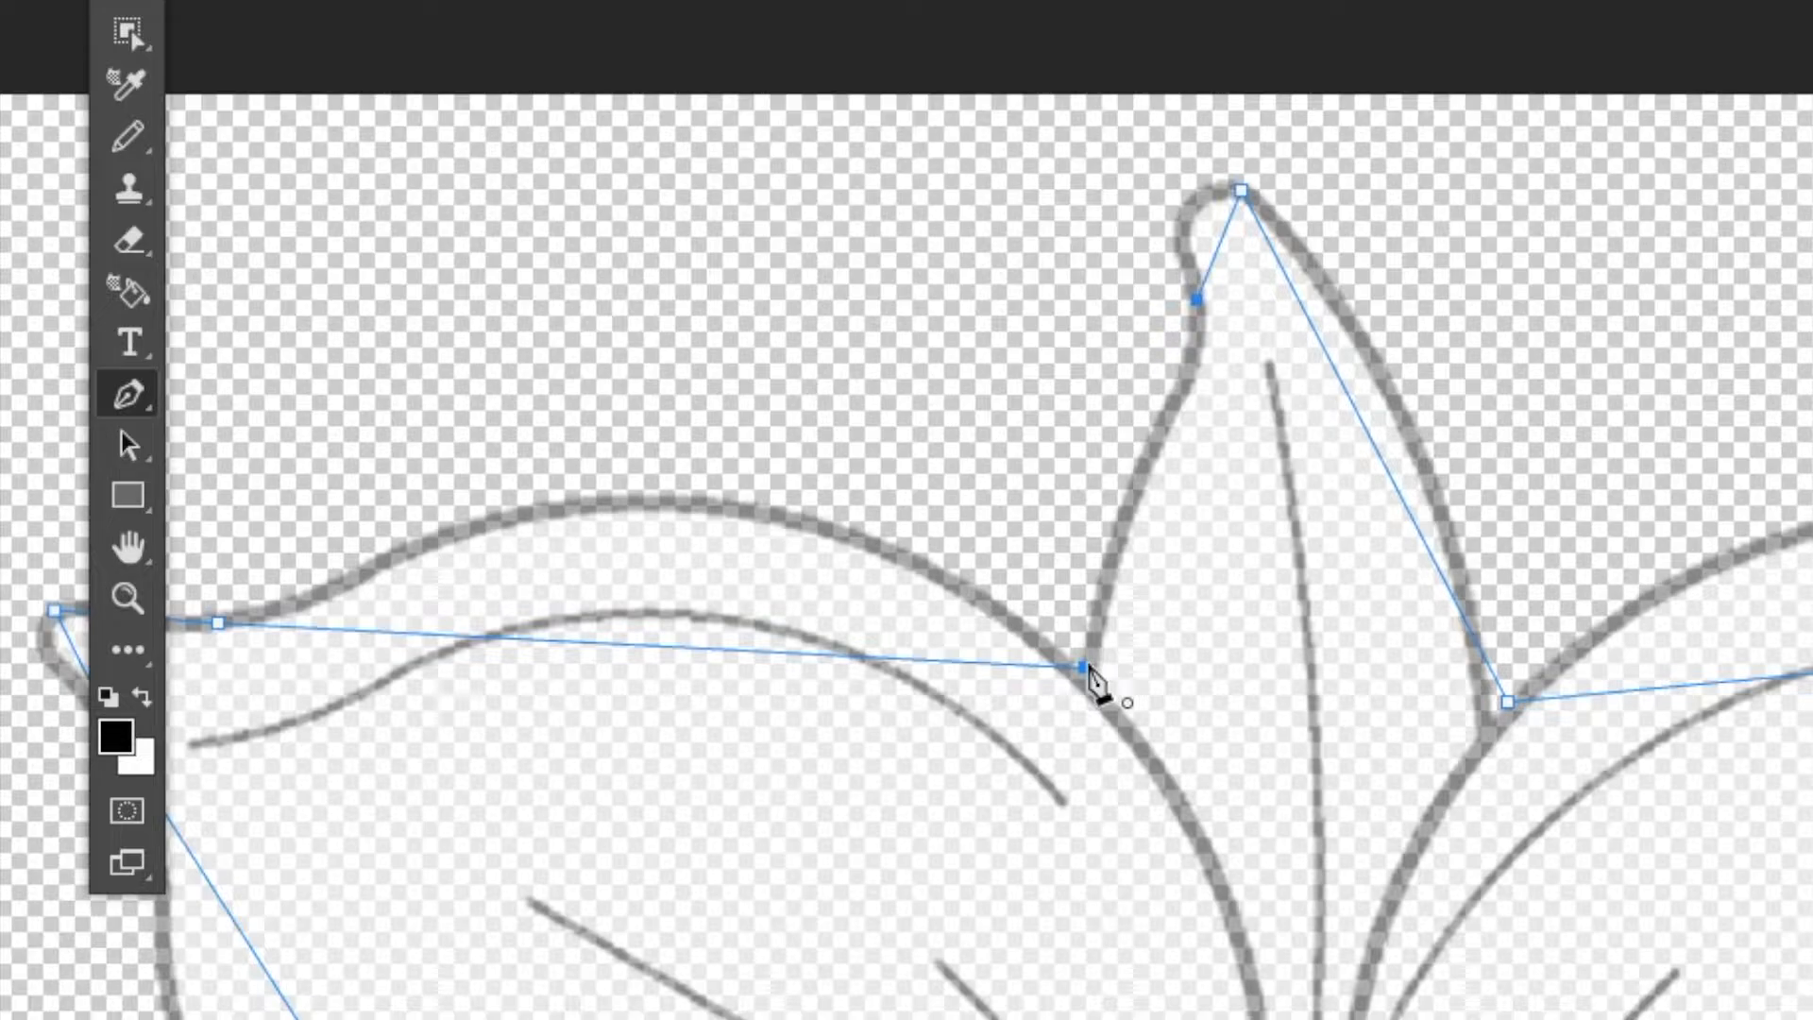
{"action": "left_click", "coordinate": [1086, 669]}
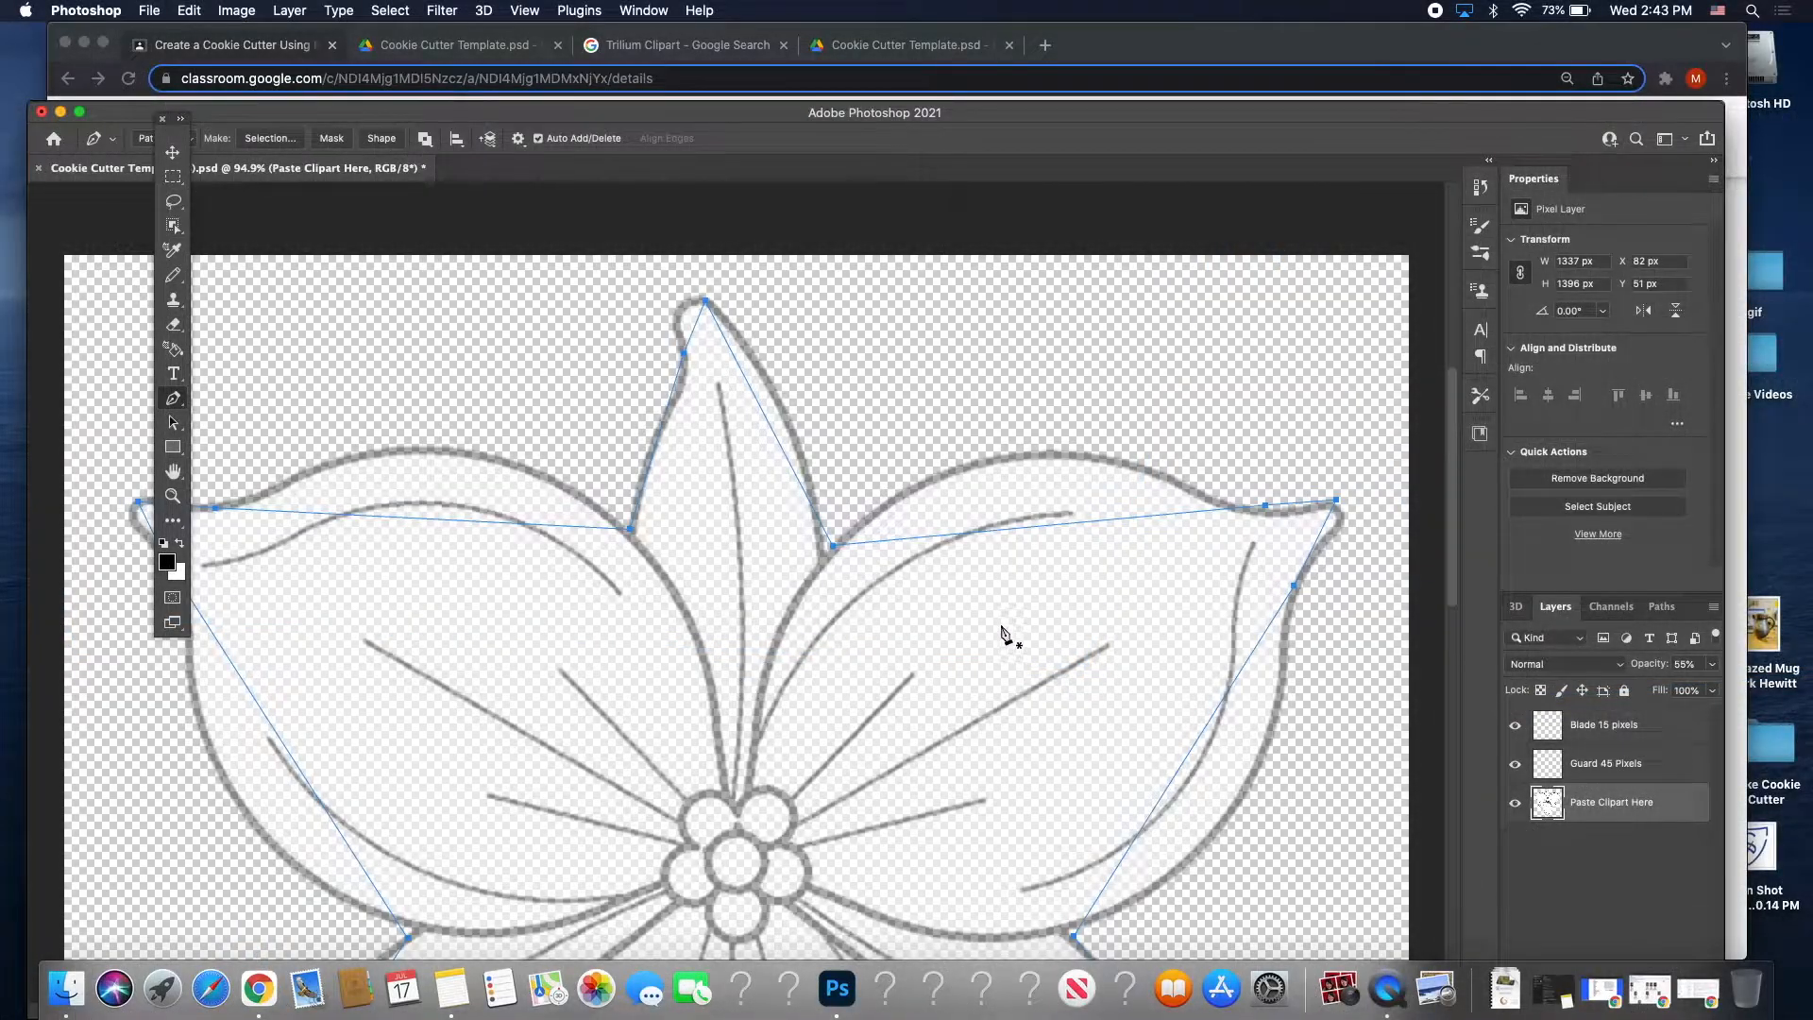
{"action": "left_click", "coordinate": [1068, 524]}
{"action": "scroll", "coordinate": [894, 567], "scroll_direction": "down", "scroll_amount": 2}
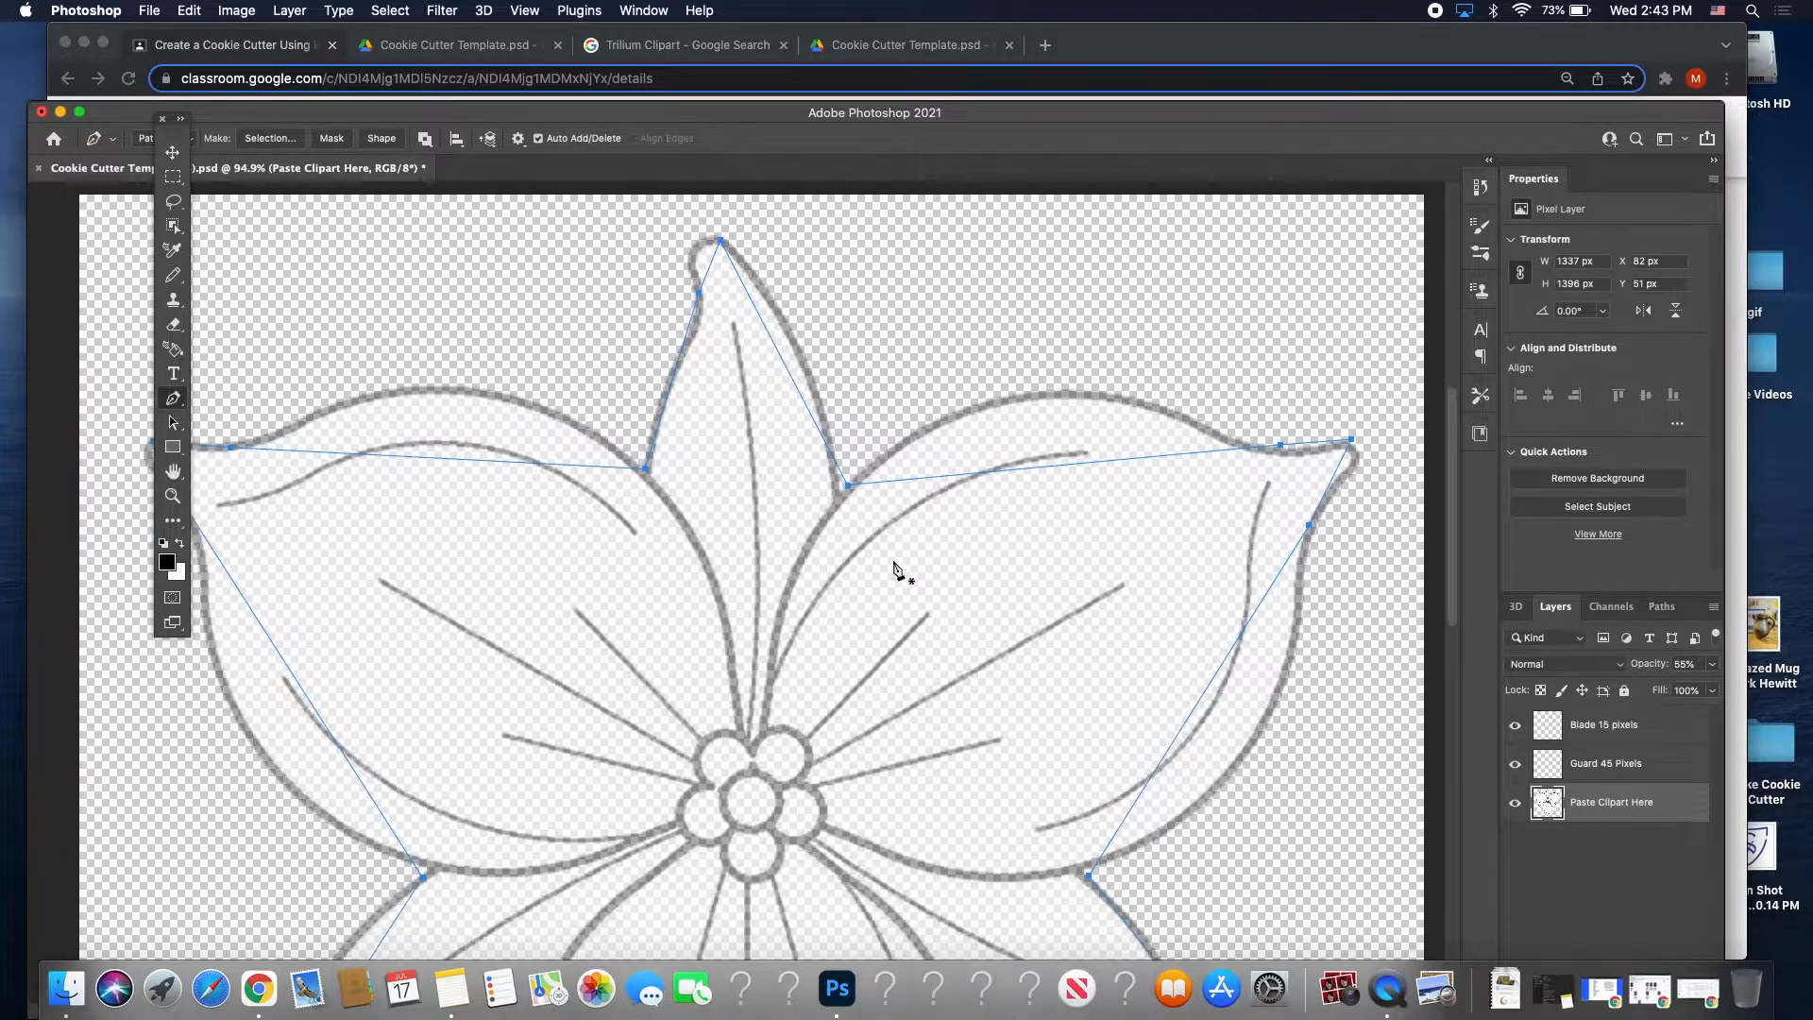
{"action": "scroll", "coordinate": [894, 566], "scroll_direction": "down", "scroll_amount": 2}
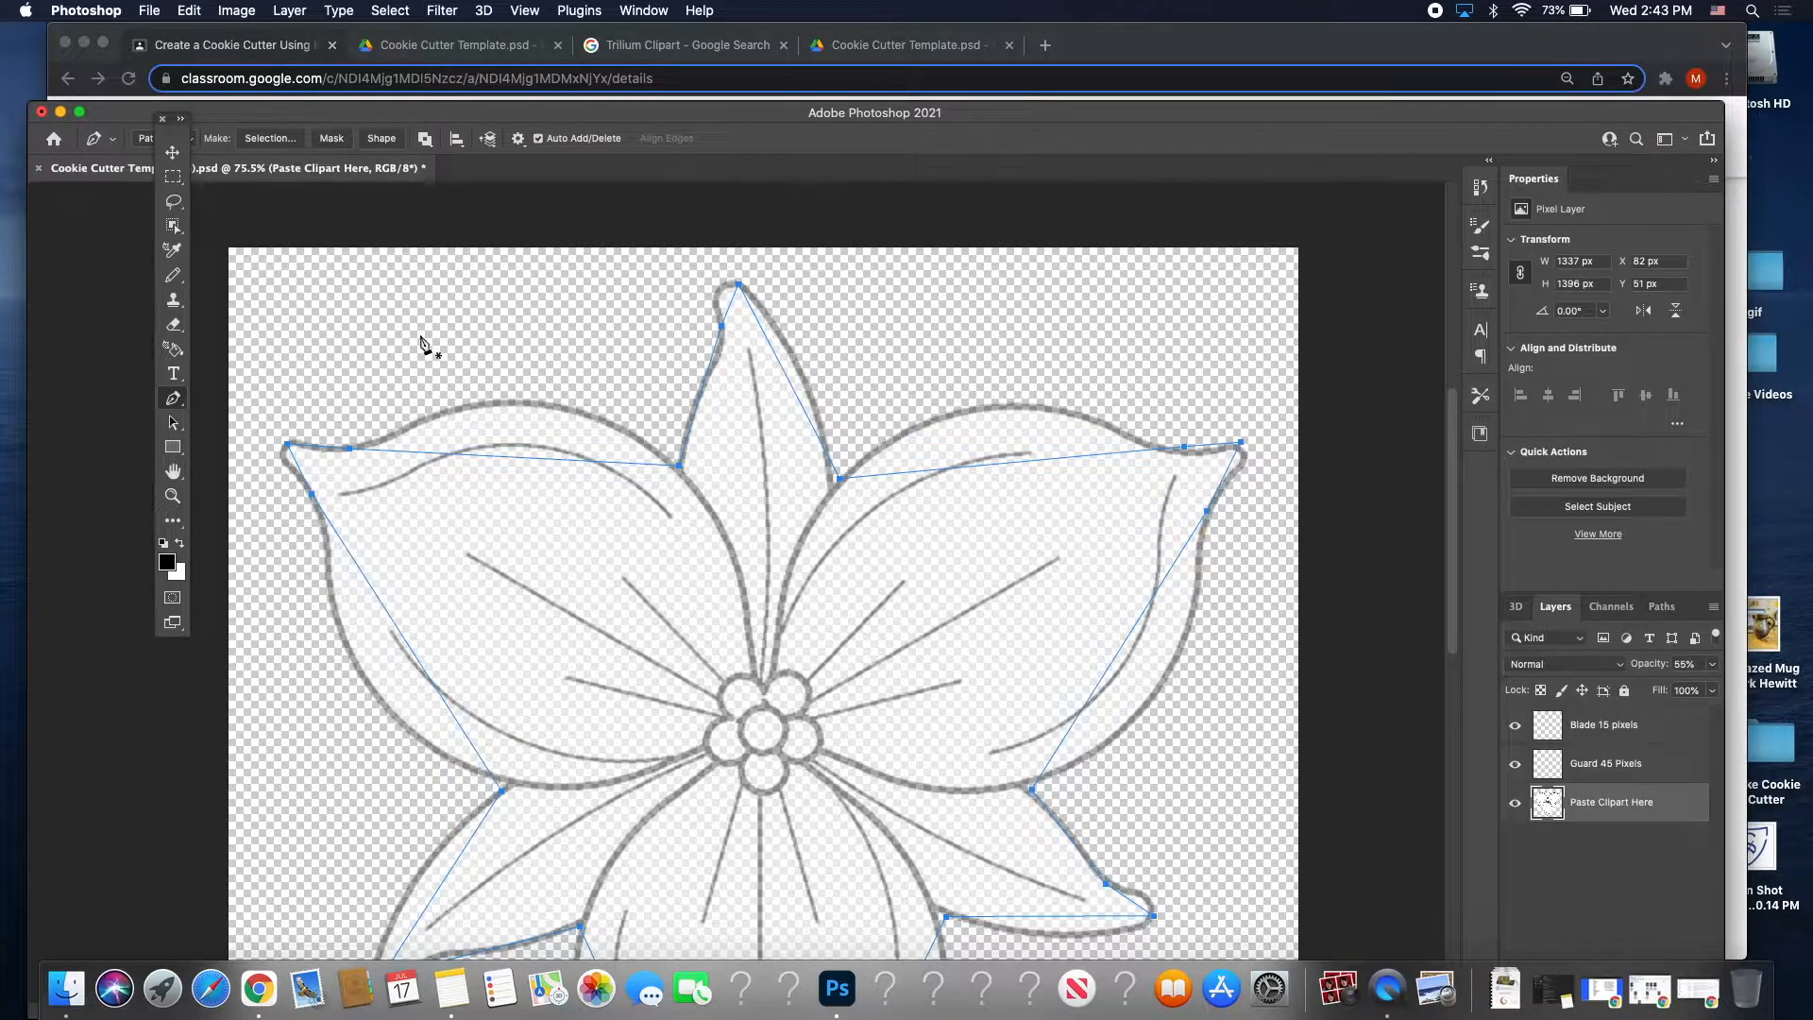
{"action": "left_click", "coordinate": [176, 402]}
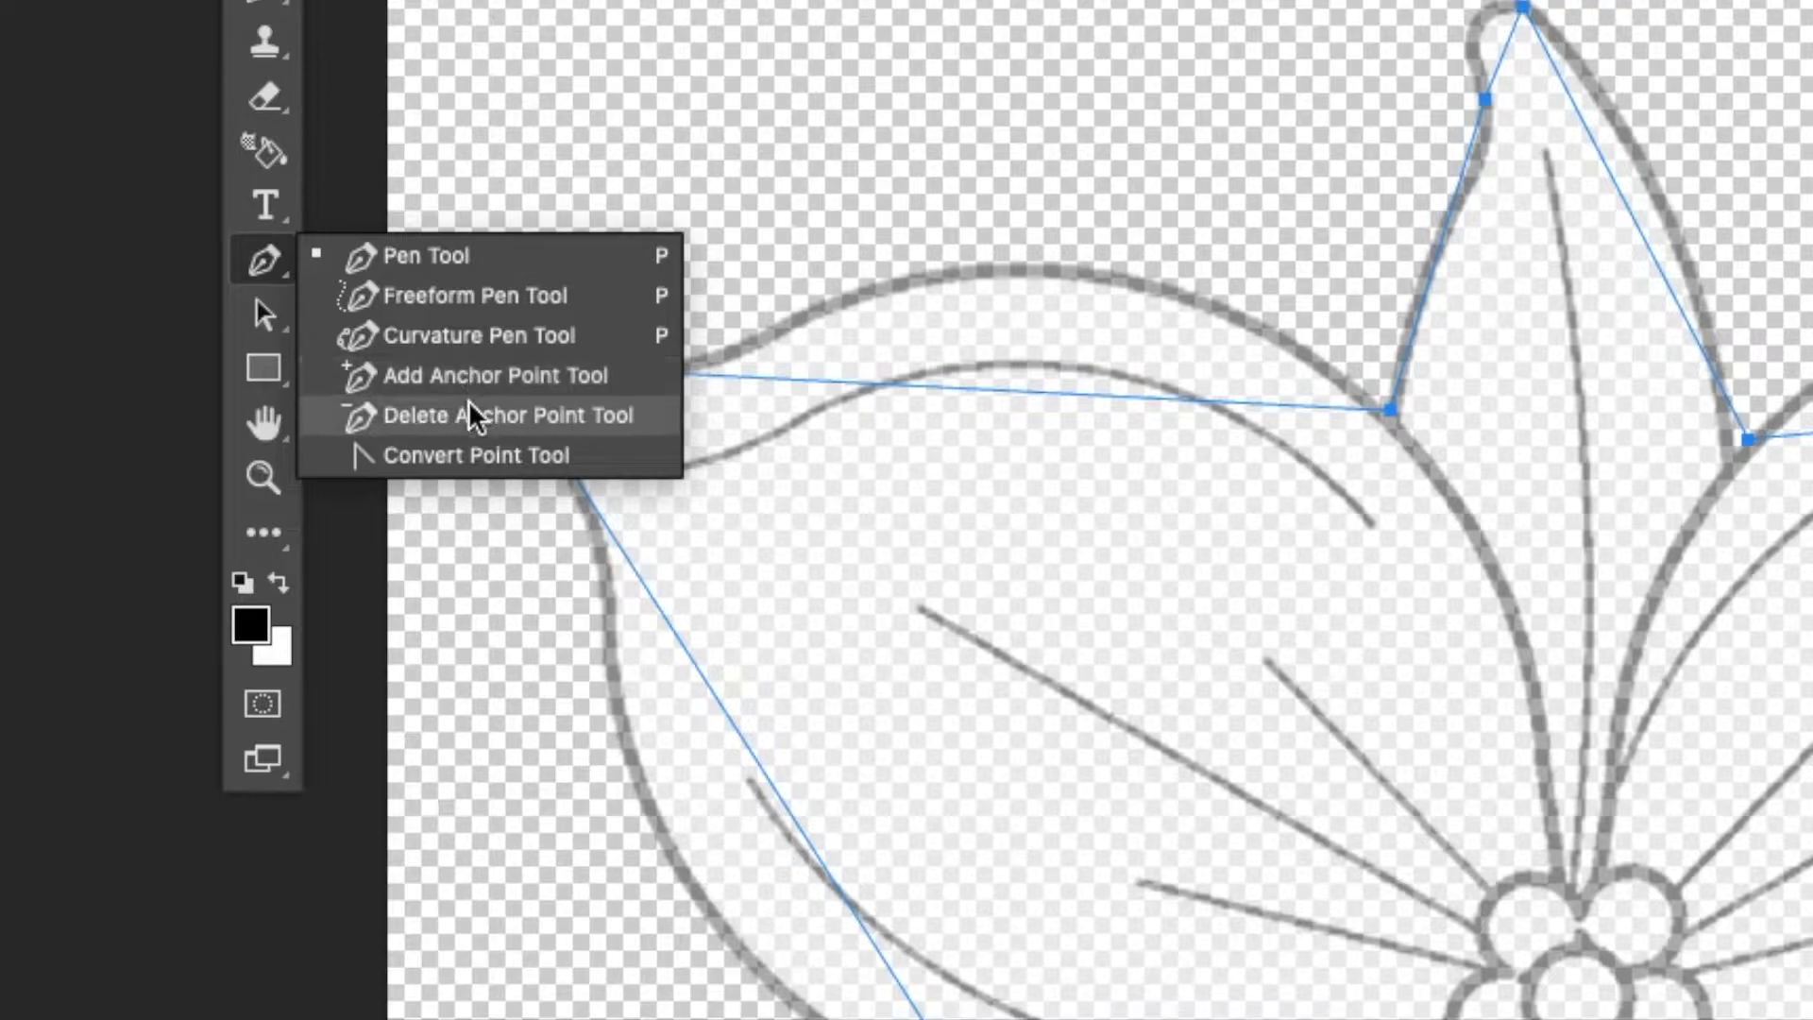
With the Convert Point Tool, curve the path around the left petal tip and edge.
{"action": "left_click", "coordinate": [472, 456]}
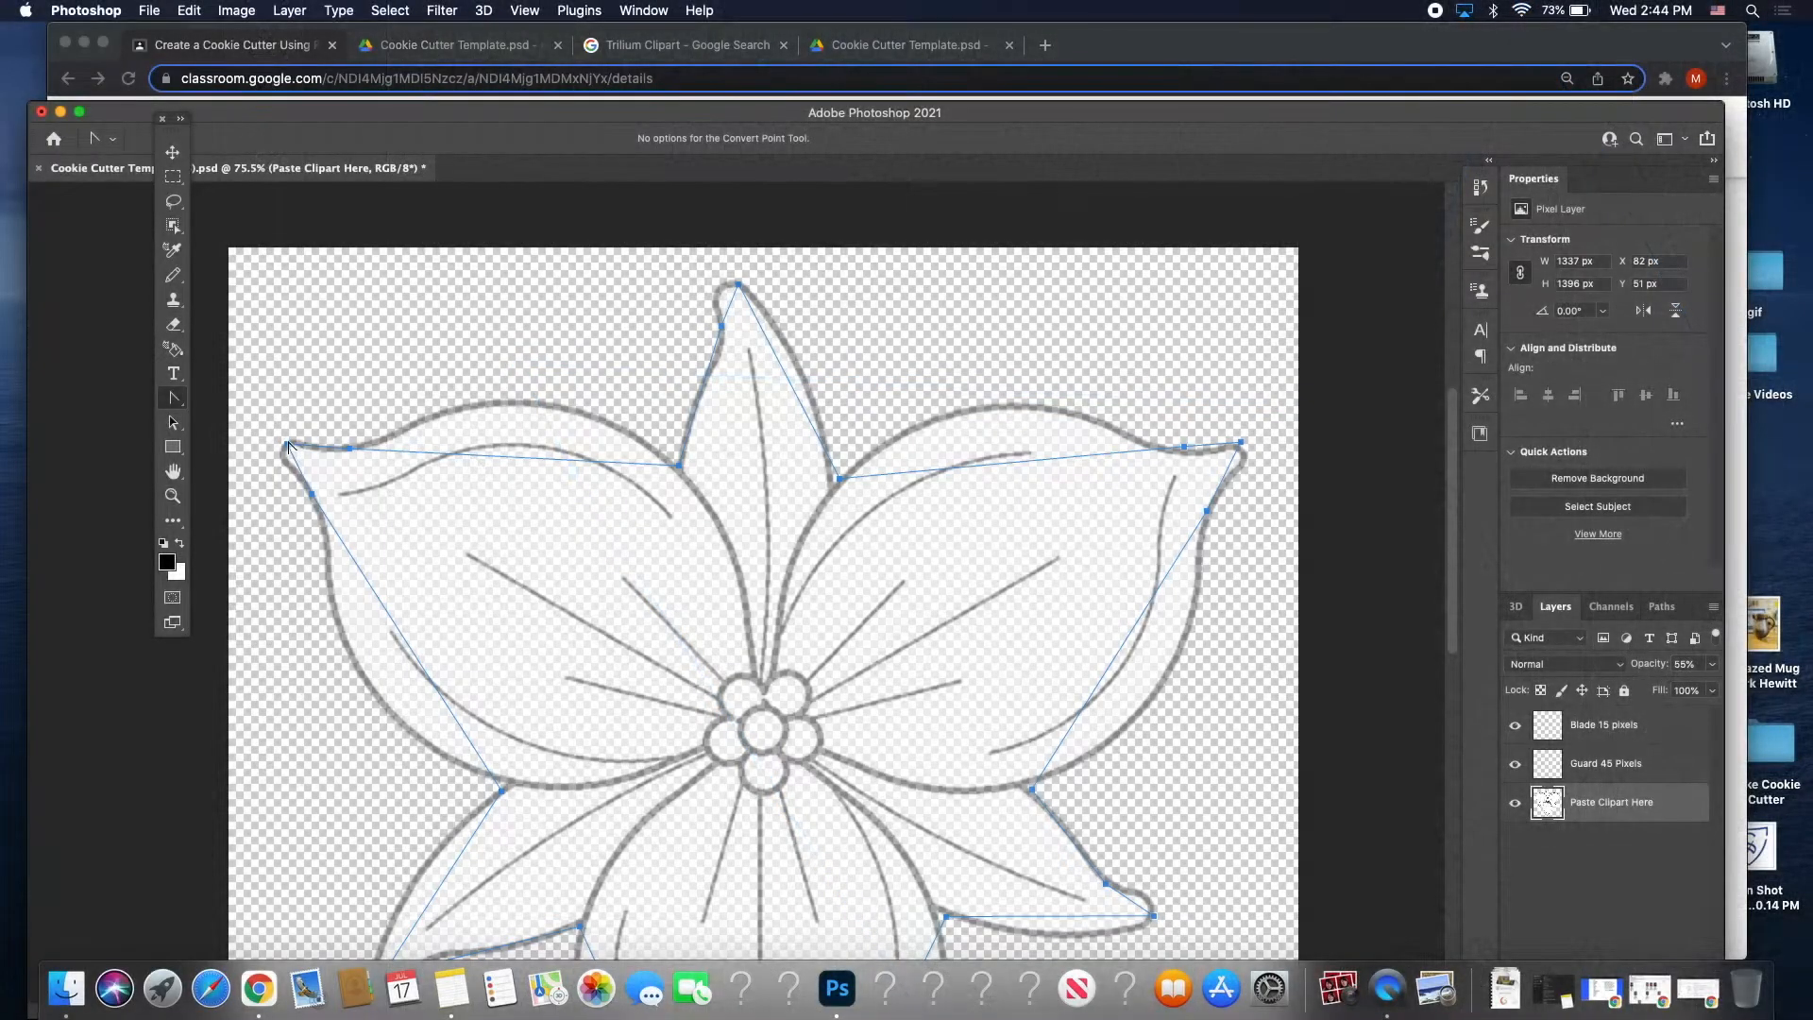
{"action": "mouse_move", "coordinate": [288, 443]}
{"action": "left_mouse_down"}
{"action": "mouse_move", "coordinate": [327, 405]}
{"action": "mouse_move", "coordinate": [295, 483]}
{"action": "mouse_move", "coordinate": [269, 472]}
{"action": "left_mouse_up"}
{"action": "scroll", "coordinate": [286, 427], "scroll_direction": "up", "scroll_amount": 3}
{"action": "scroll", "coordinate": [291, 416], "scroll_direction": "left", "scroll_amount": 5}
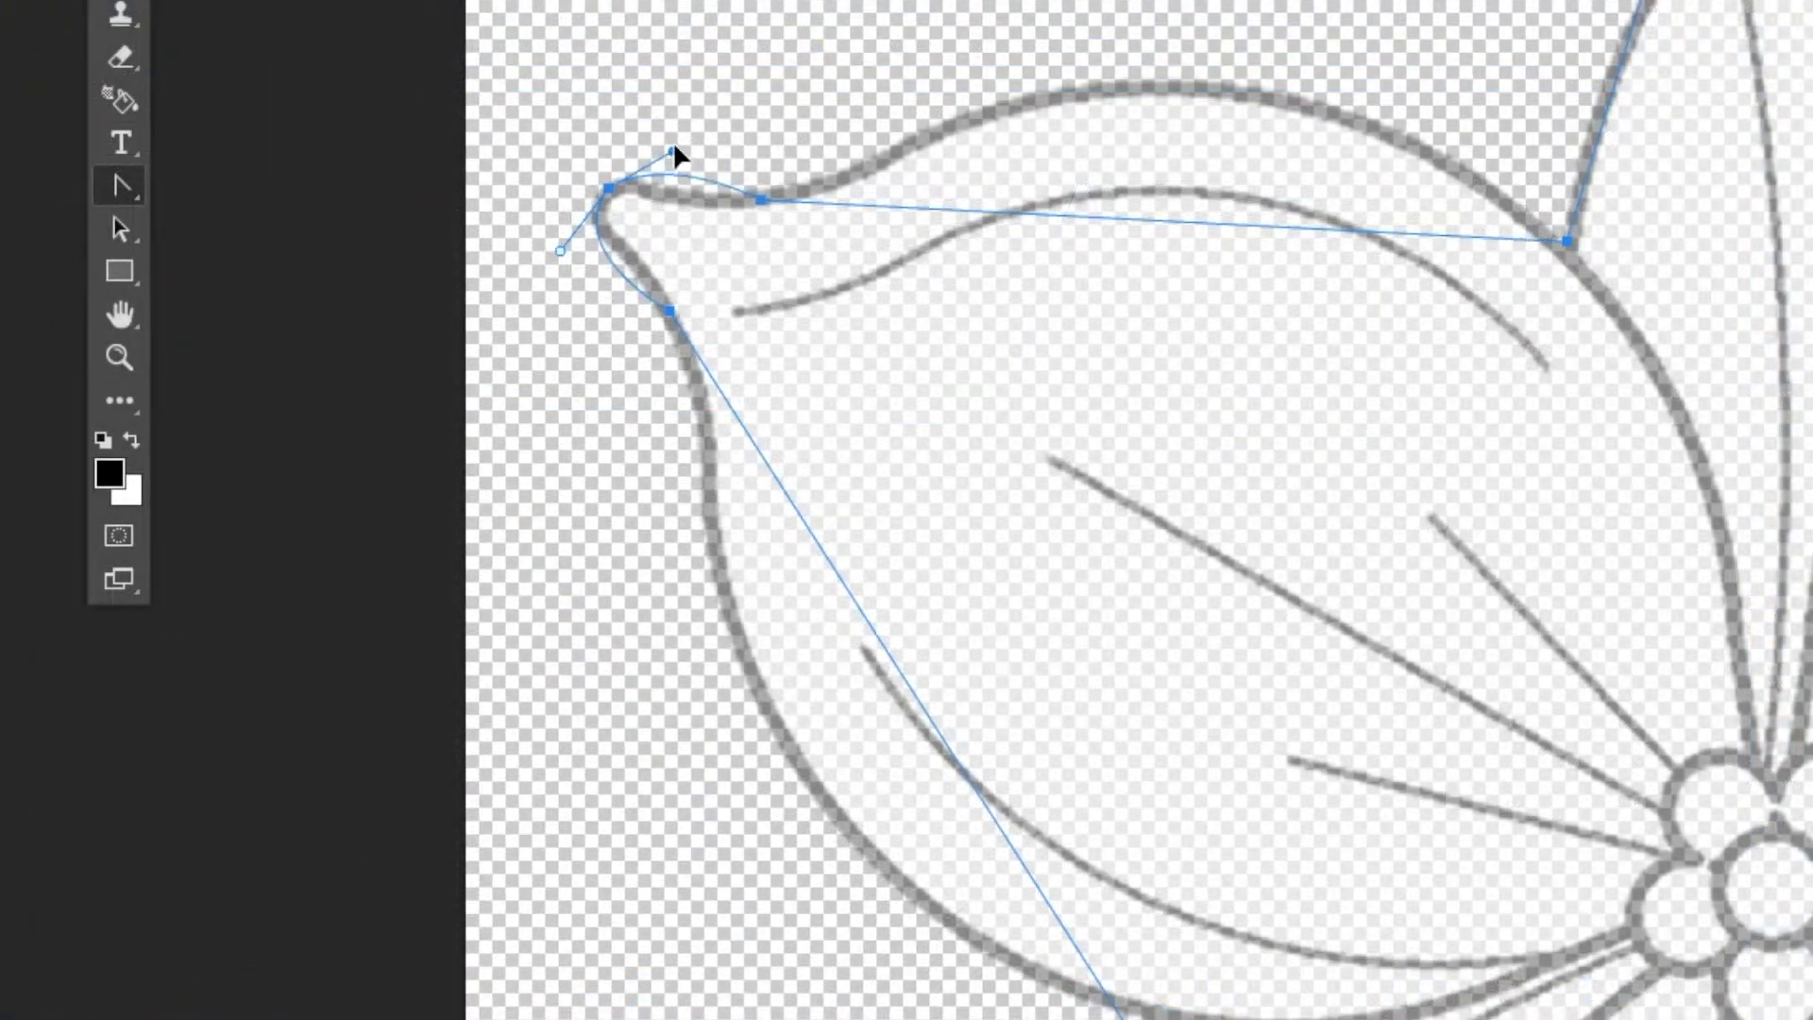
{"action": "left_click_drag", "start_coordinate": [607, 127], "coordinate": [589, 151]}
{"action": "mouse_move", "coordinate": [559, 252]}
{"action": "left_mouse_down"}
{"action": "mouse_move", "coordinate": [592, 265]}
{"action": "mouse_move", "coordinate": [556, 228]}
{"action": "left_mouse_up"}
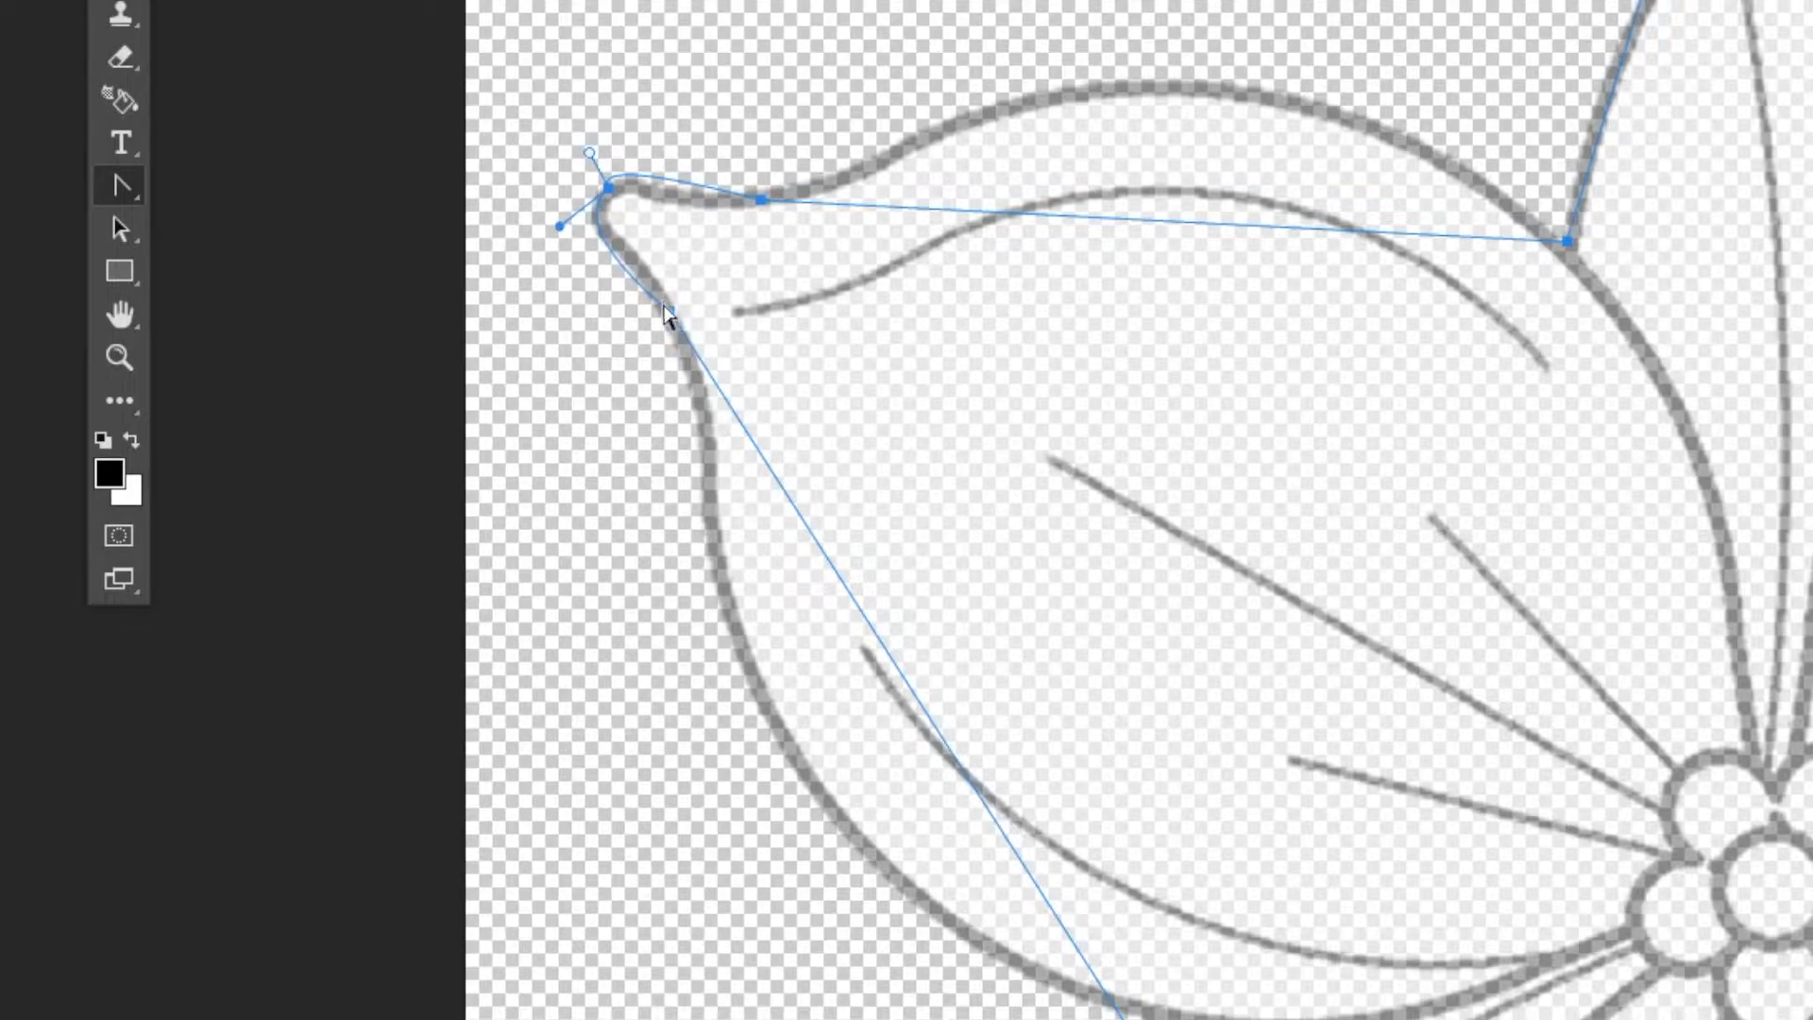
{"action": "left_click_drag", "start_coordinate": [668, 314], "coordinate": [638, 338]}
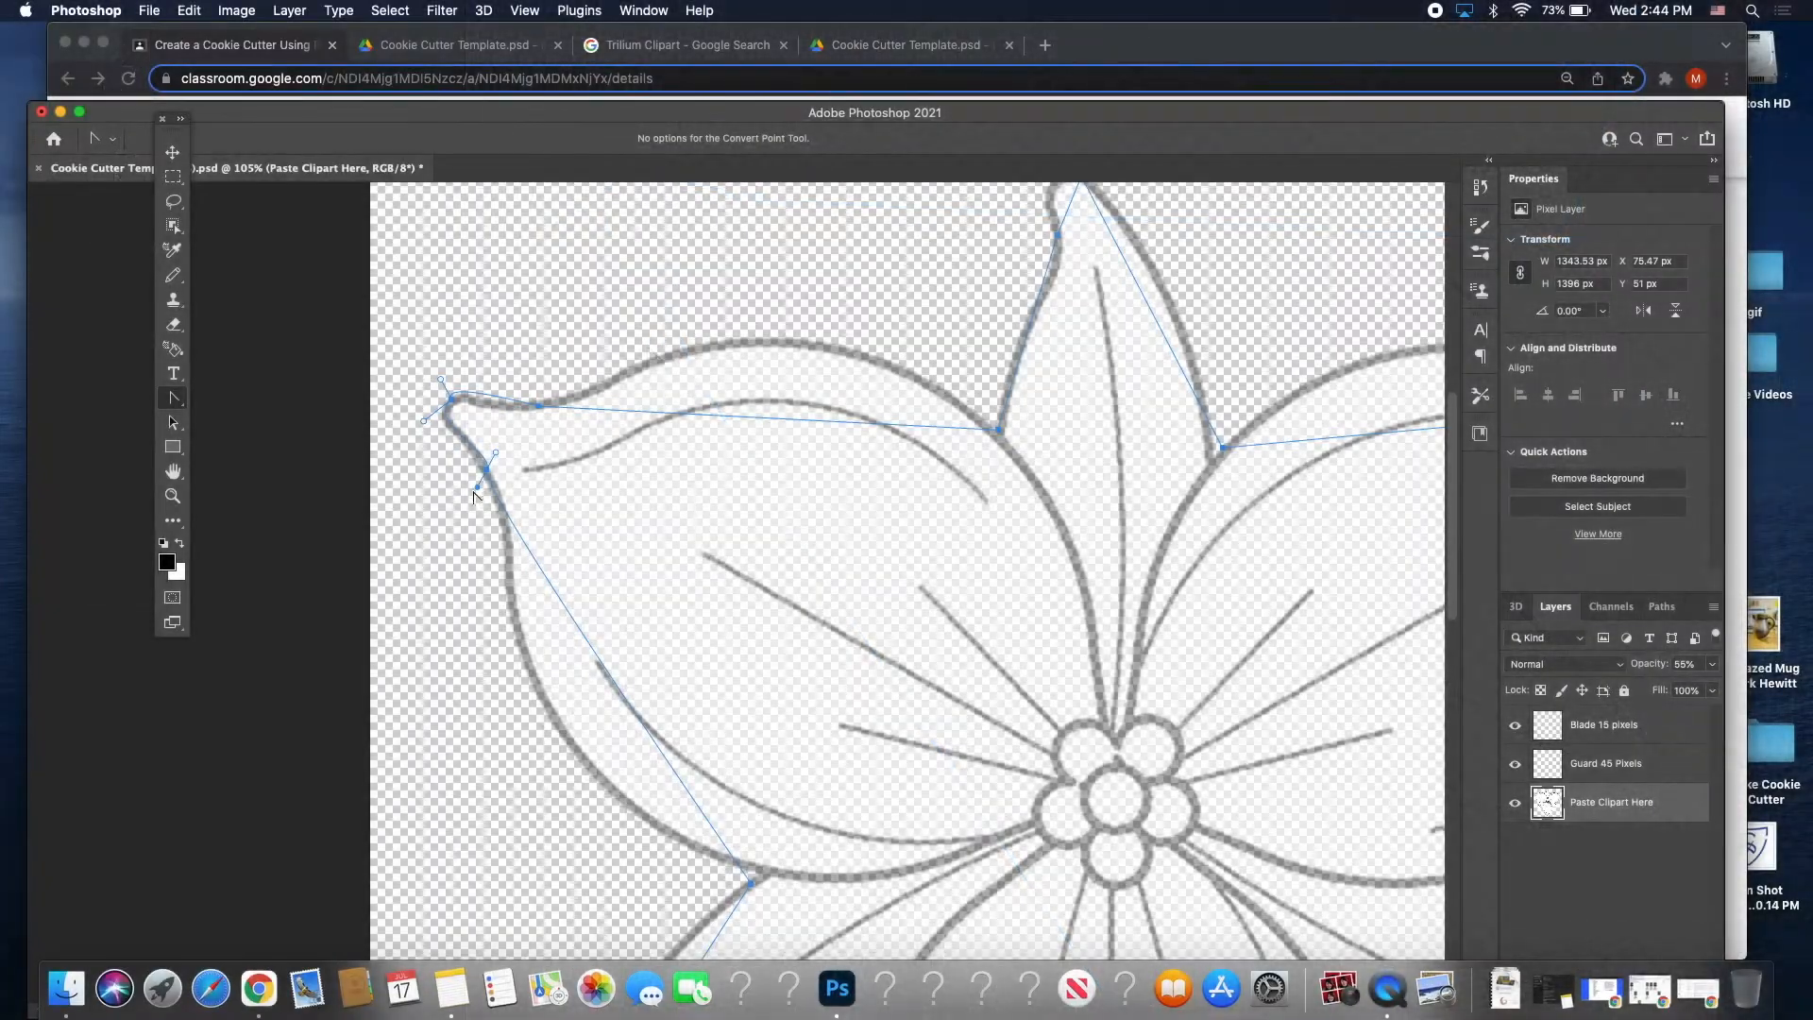
Bend the lower-left segments so the path hugs the lower-left leaf tip's outline.
{"action": "left_click_drag", "start_coordinate": [485, 473], "coordinate": [511, 819]}
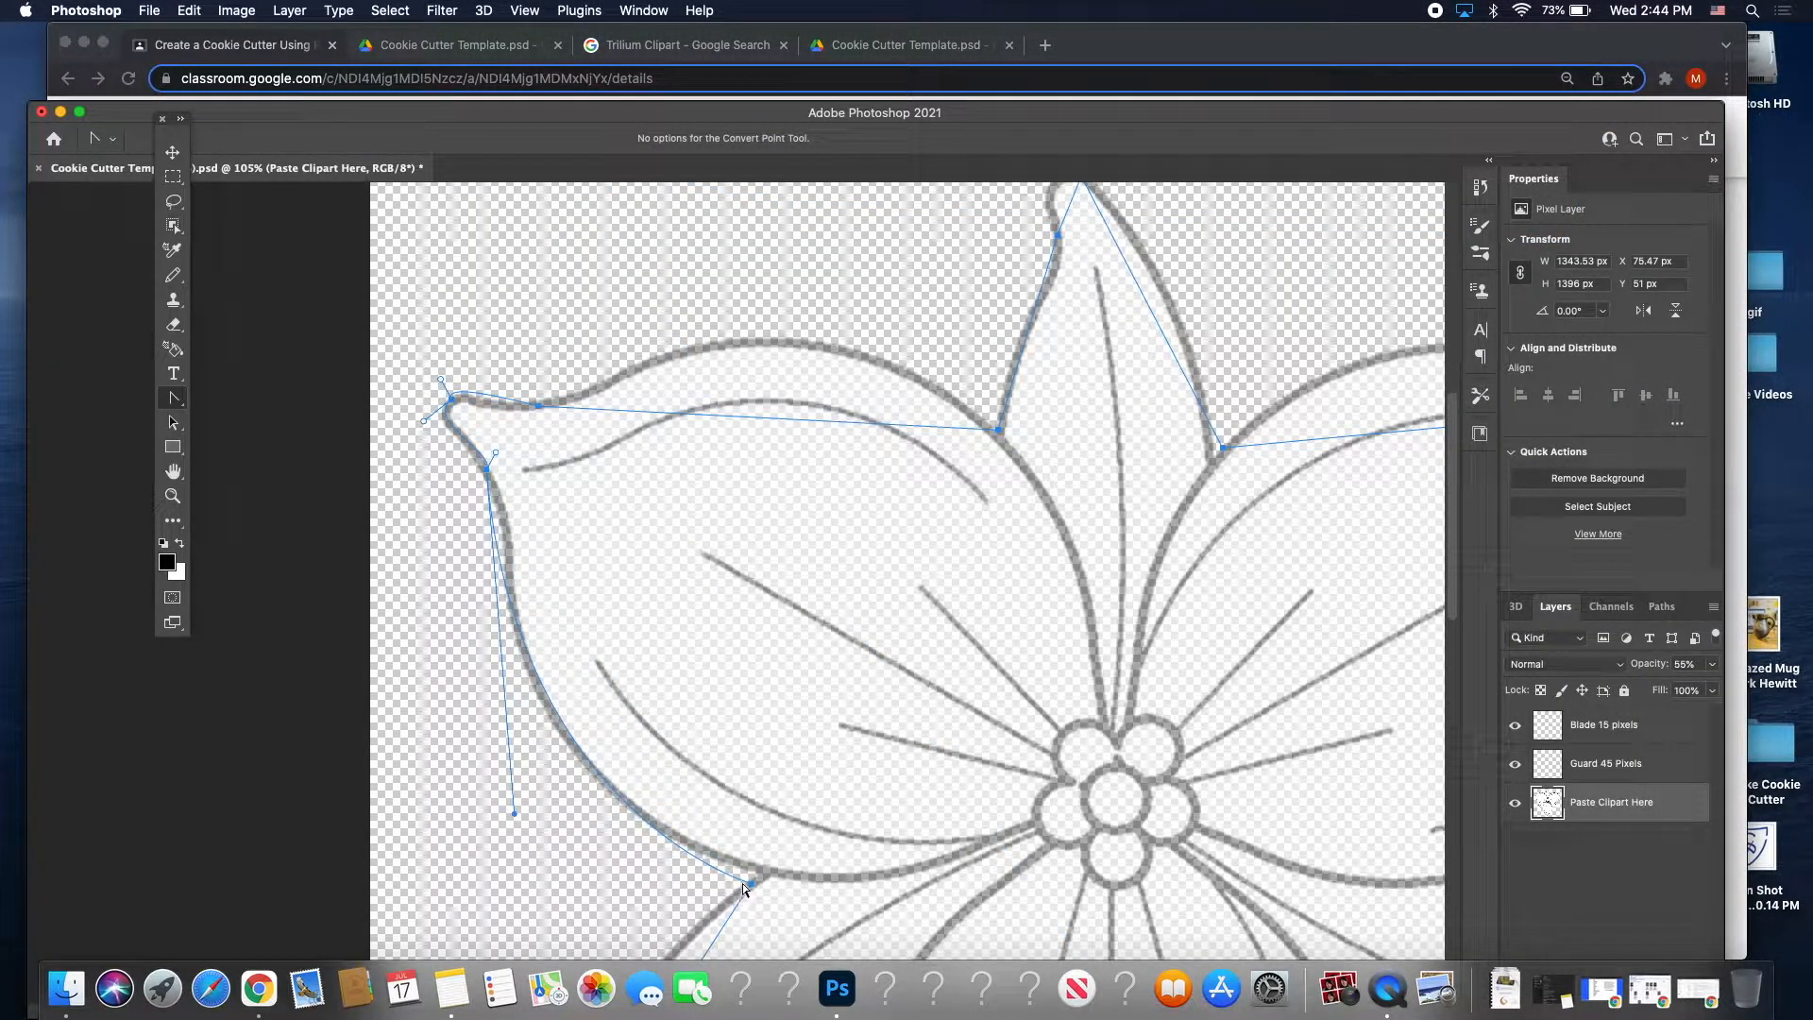
{"action": "left_click_drag", "start_coordinate": [751, 883], "coordinate": [765, 892]}
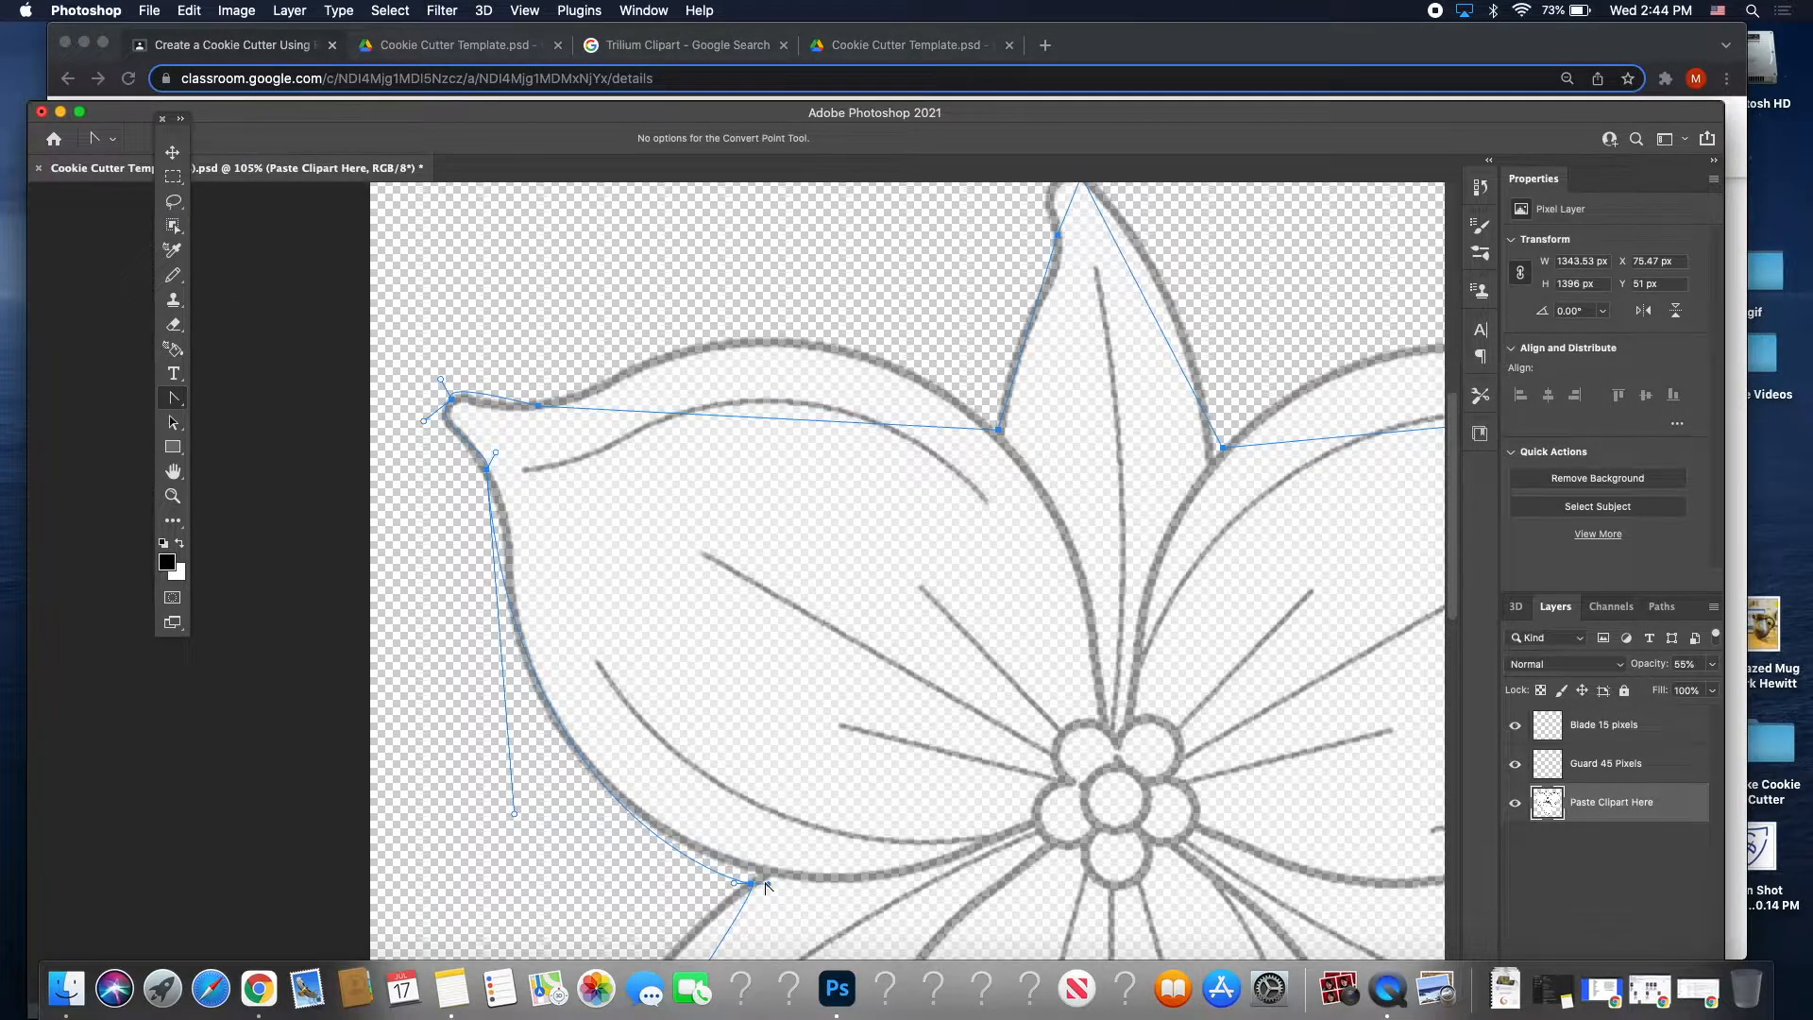
{"action": "scroll", "coordinate": [762, 882], "scroll_direction": "down", "scroll_amount": 10}
{"action": "scroll", "coordinate": [761, 882], "scroll_direction": "left", "scroll_amount": 2}
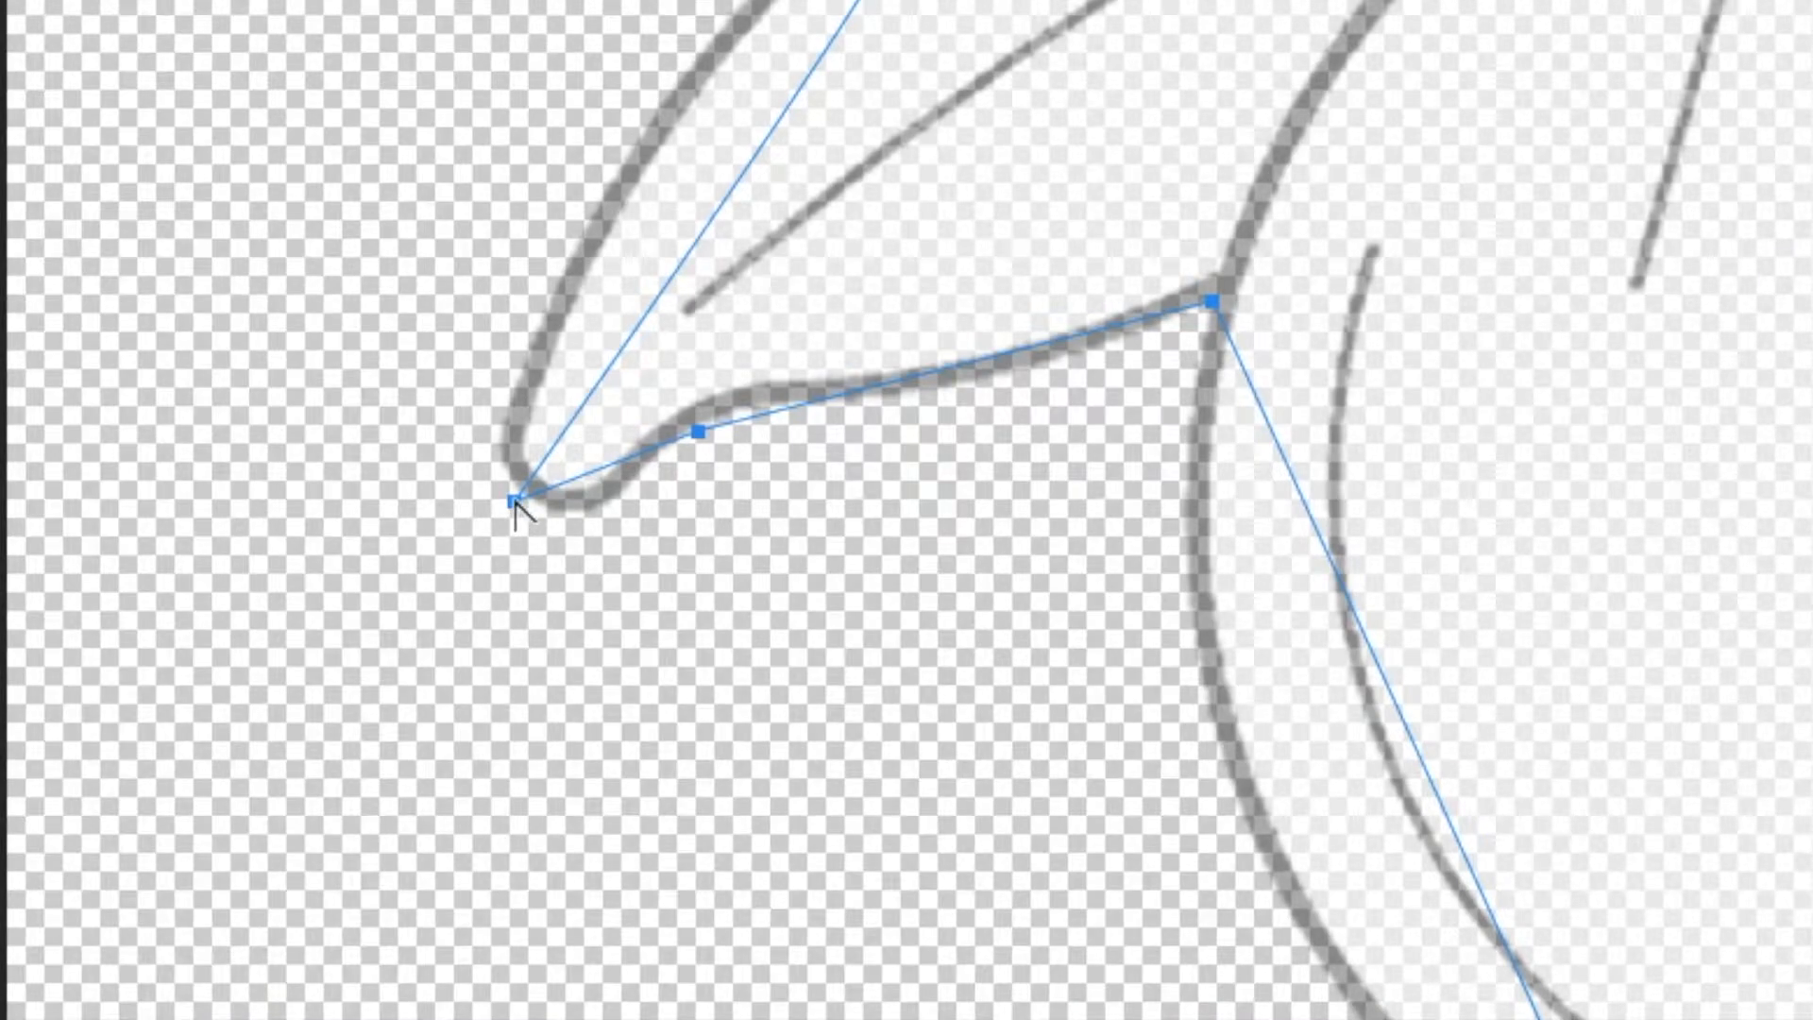
{"action": "left_click_drag", "start_coordinate": [514, 501], "coordinate": [661, 767]}
{"action": "left_click_drag", "start_coordinate": [675, 760], "coordinate": [586, 570]}
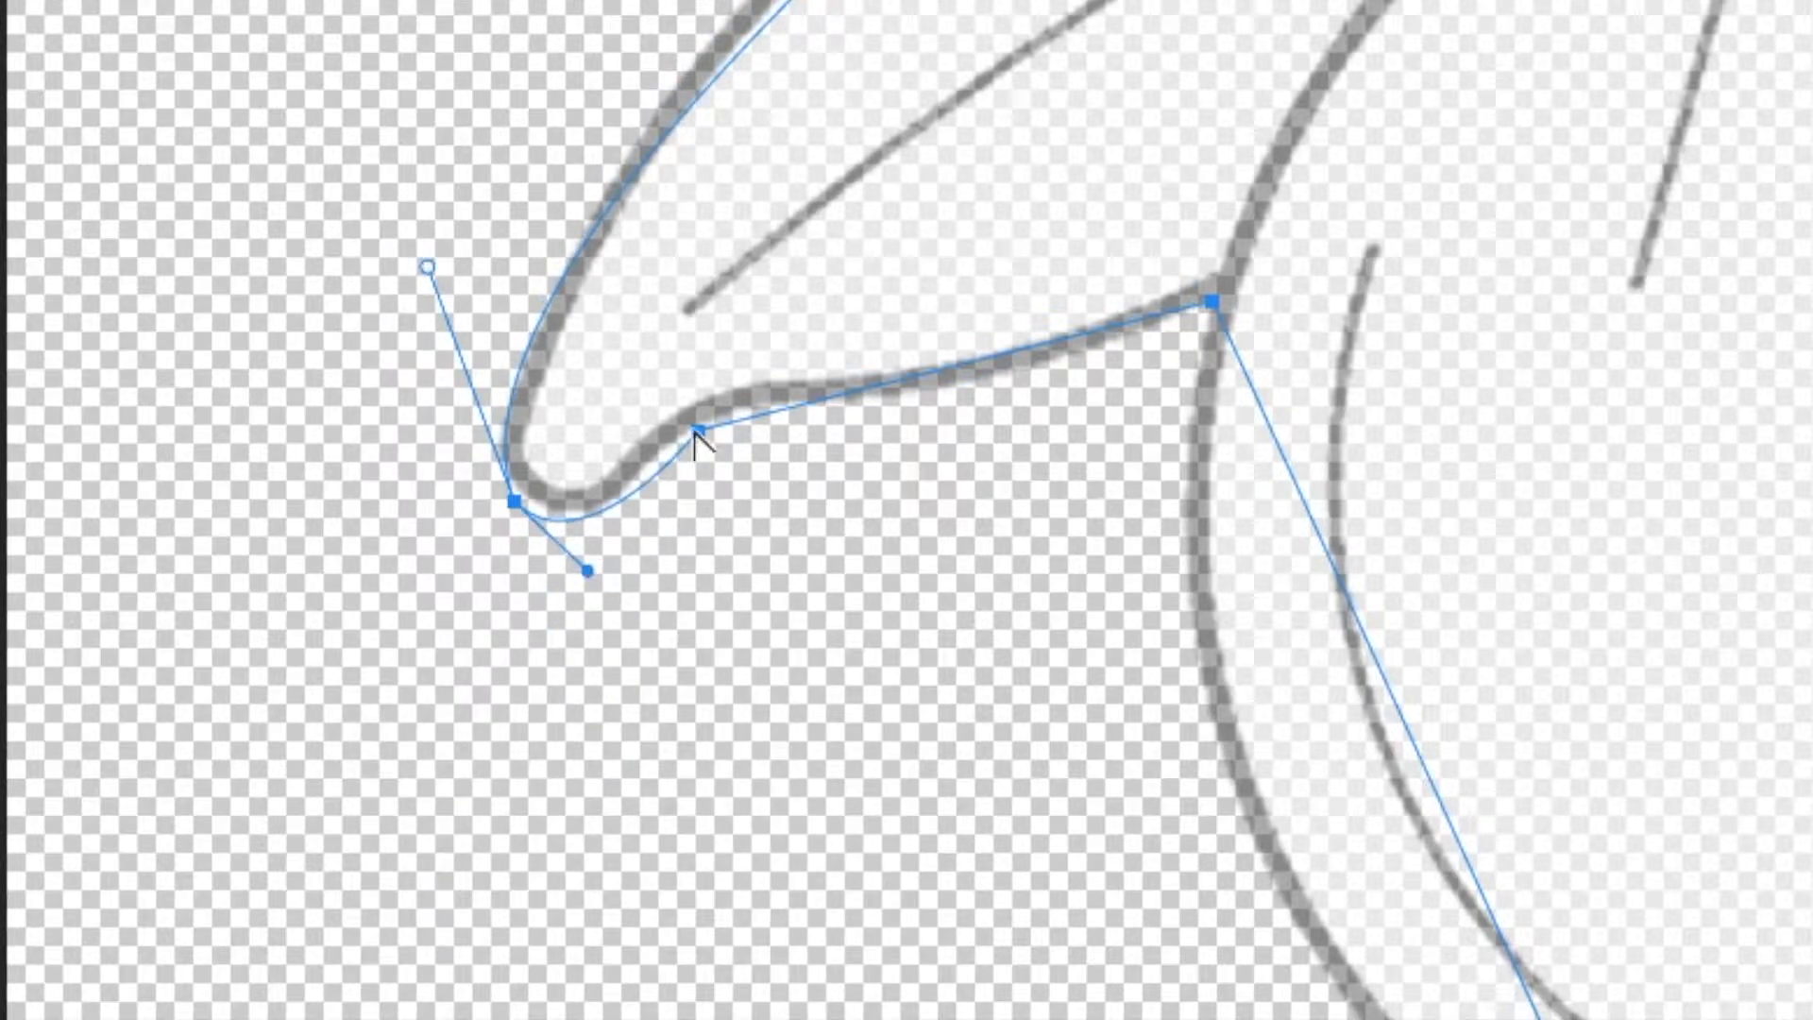
{"action": "left_click_drag", "start_coordinate": [698, 432], "coordinate": [1059, 450]}
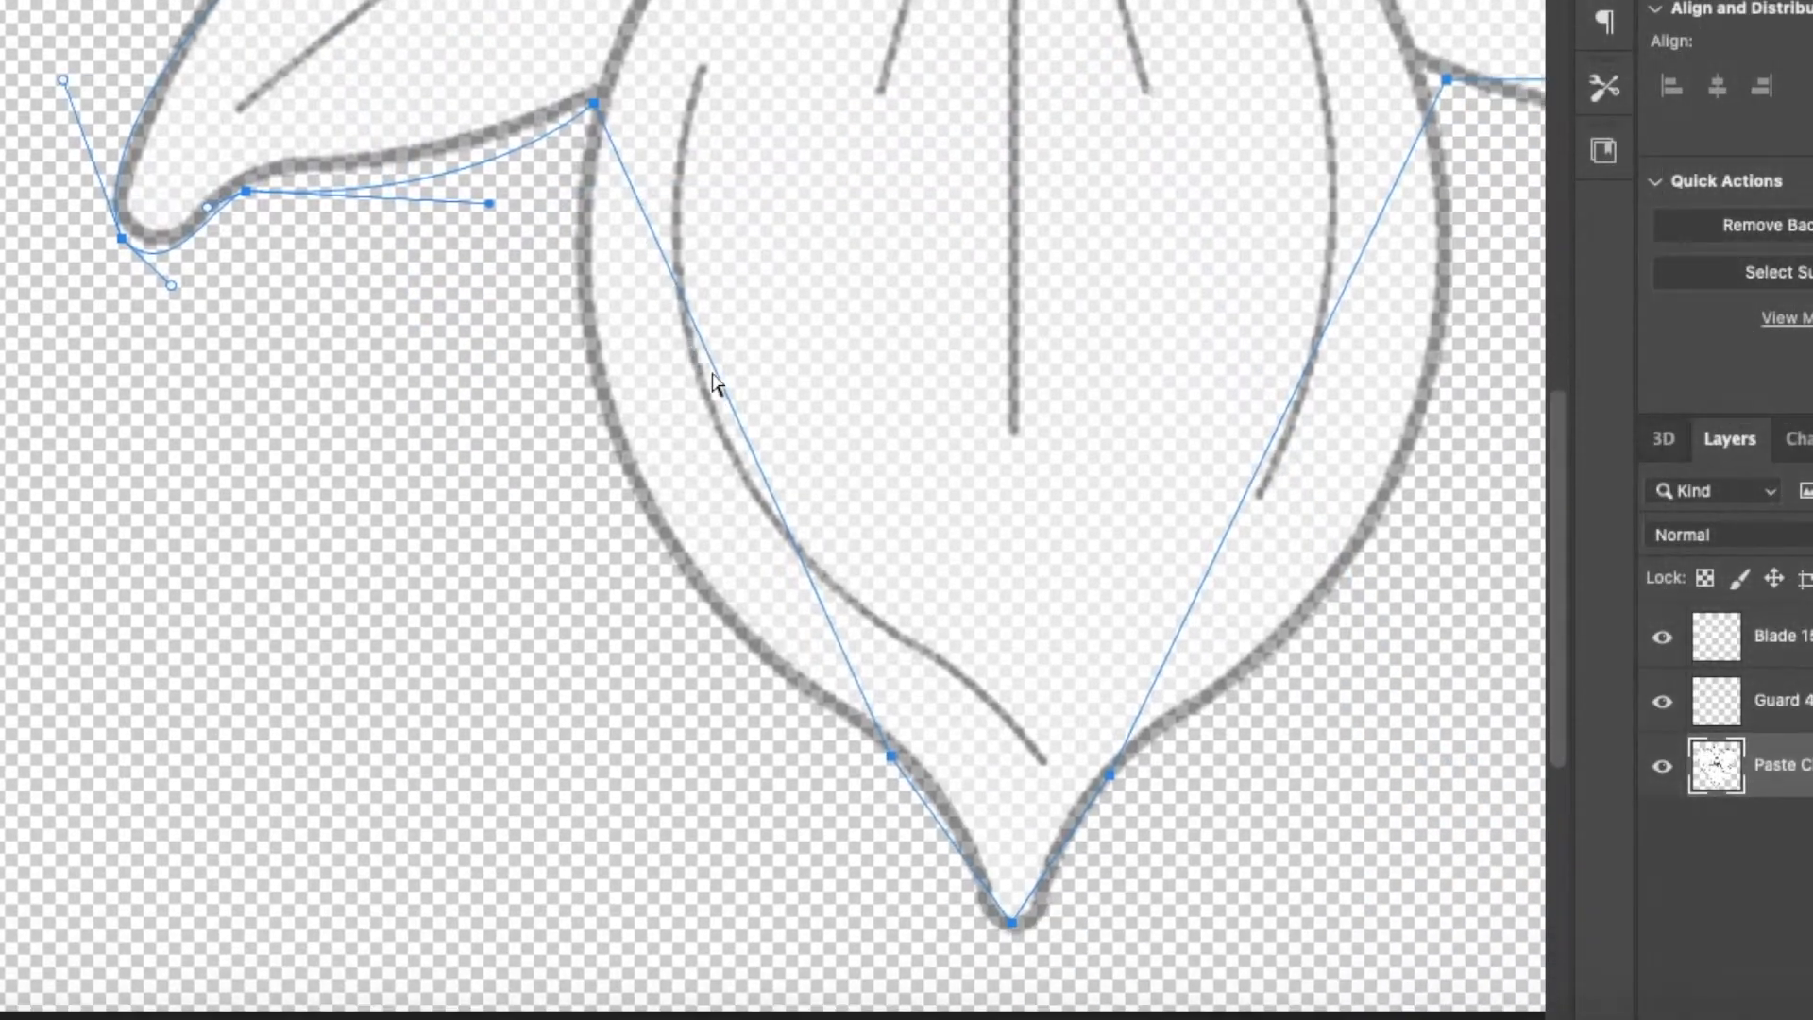
Curve the path around the bottom petal and along the lower-right petal to its tip.
{"action": "scroll", "coordinate": [714, 382], "scroll_direction": "down", "scroll_amount": 1}
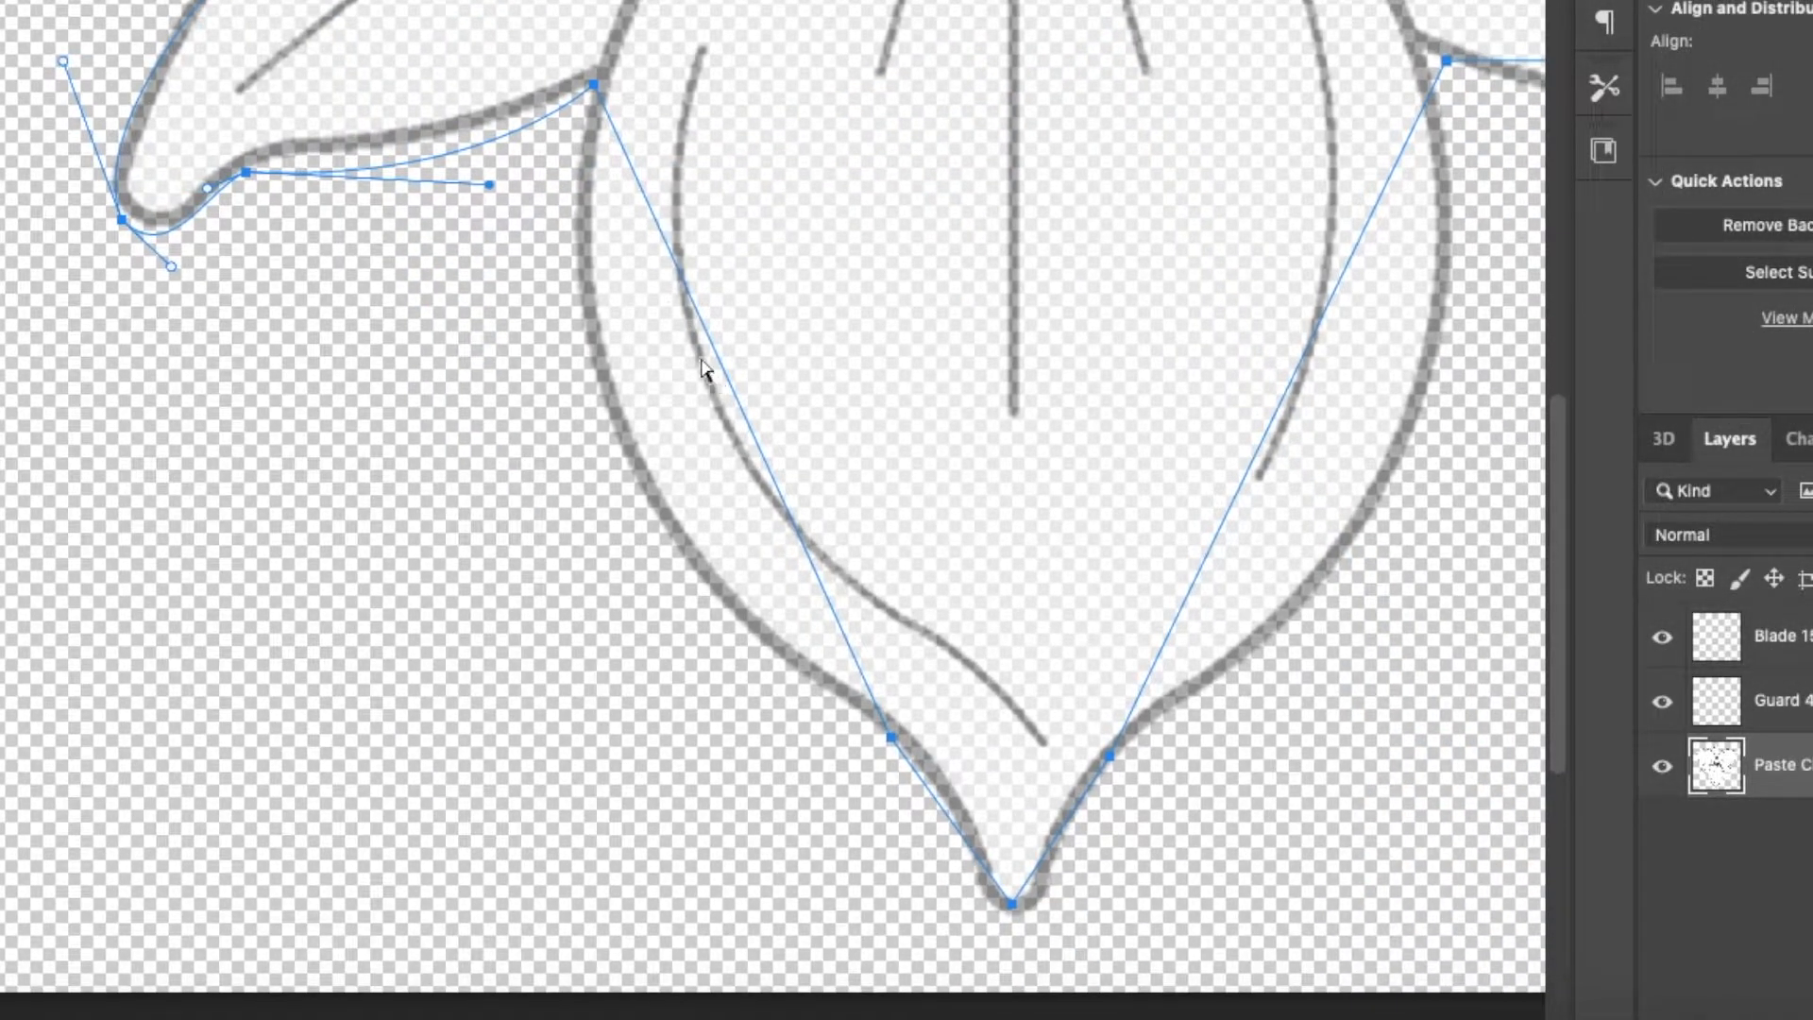
{"action": "left_click_drag", "start_coordinate": [593, 86], "coordinate": [482, 484]}
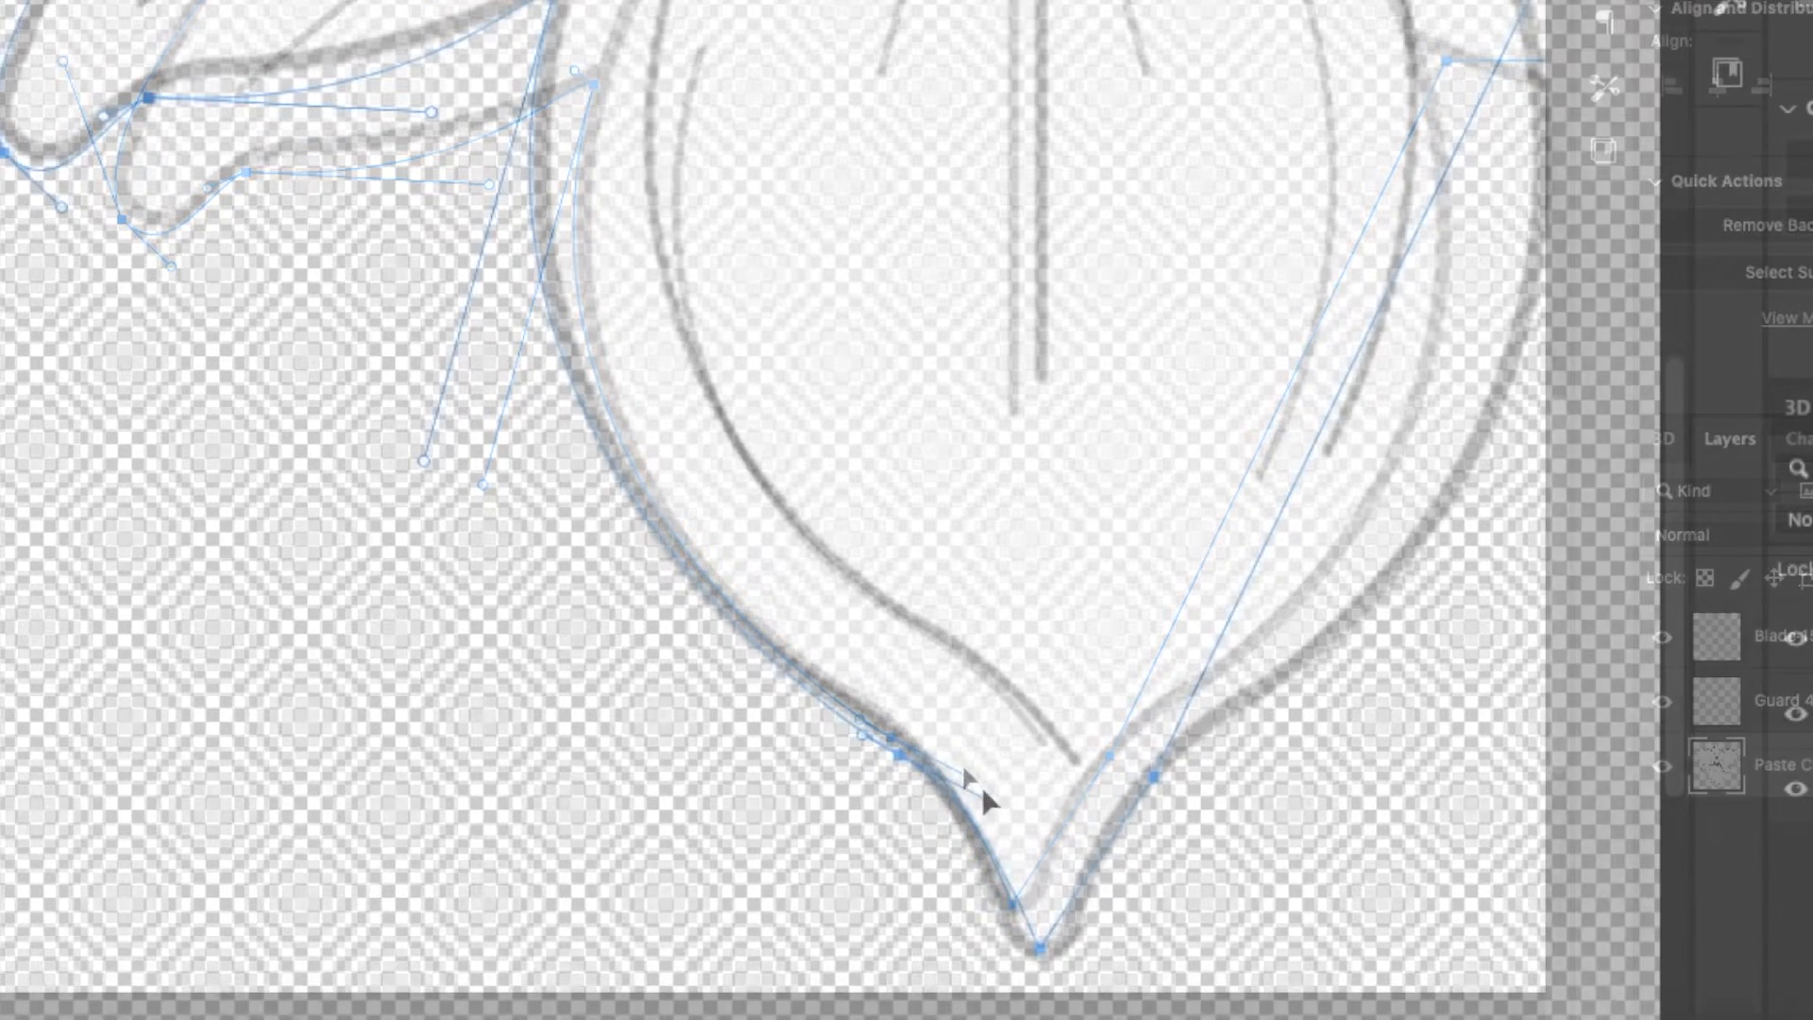
{"action": "left_click_drag", "start_coordinate": [1039, 947], "coordinate": [1094, 935]}
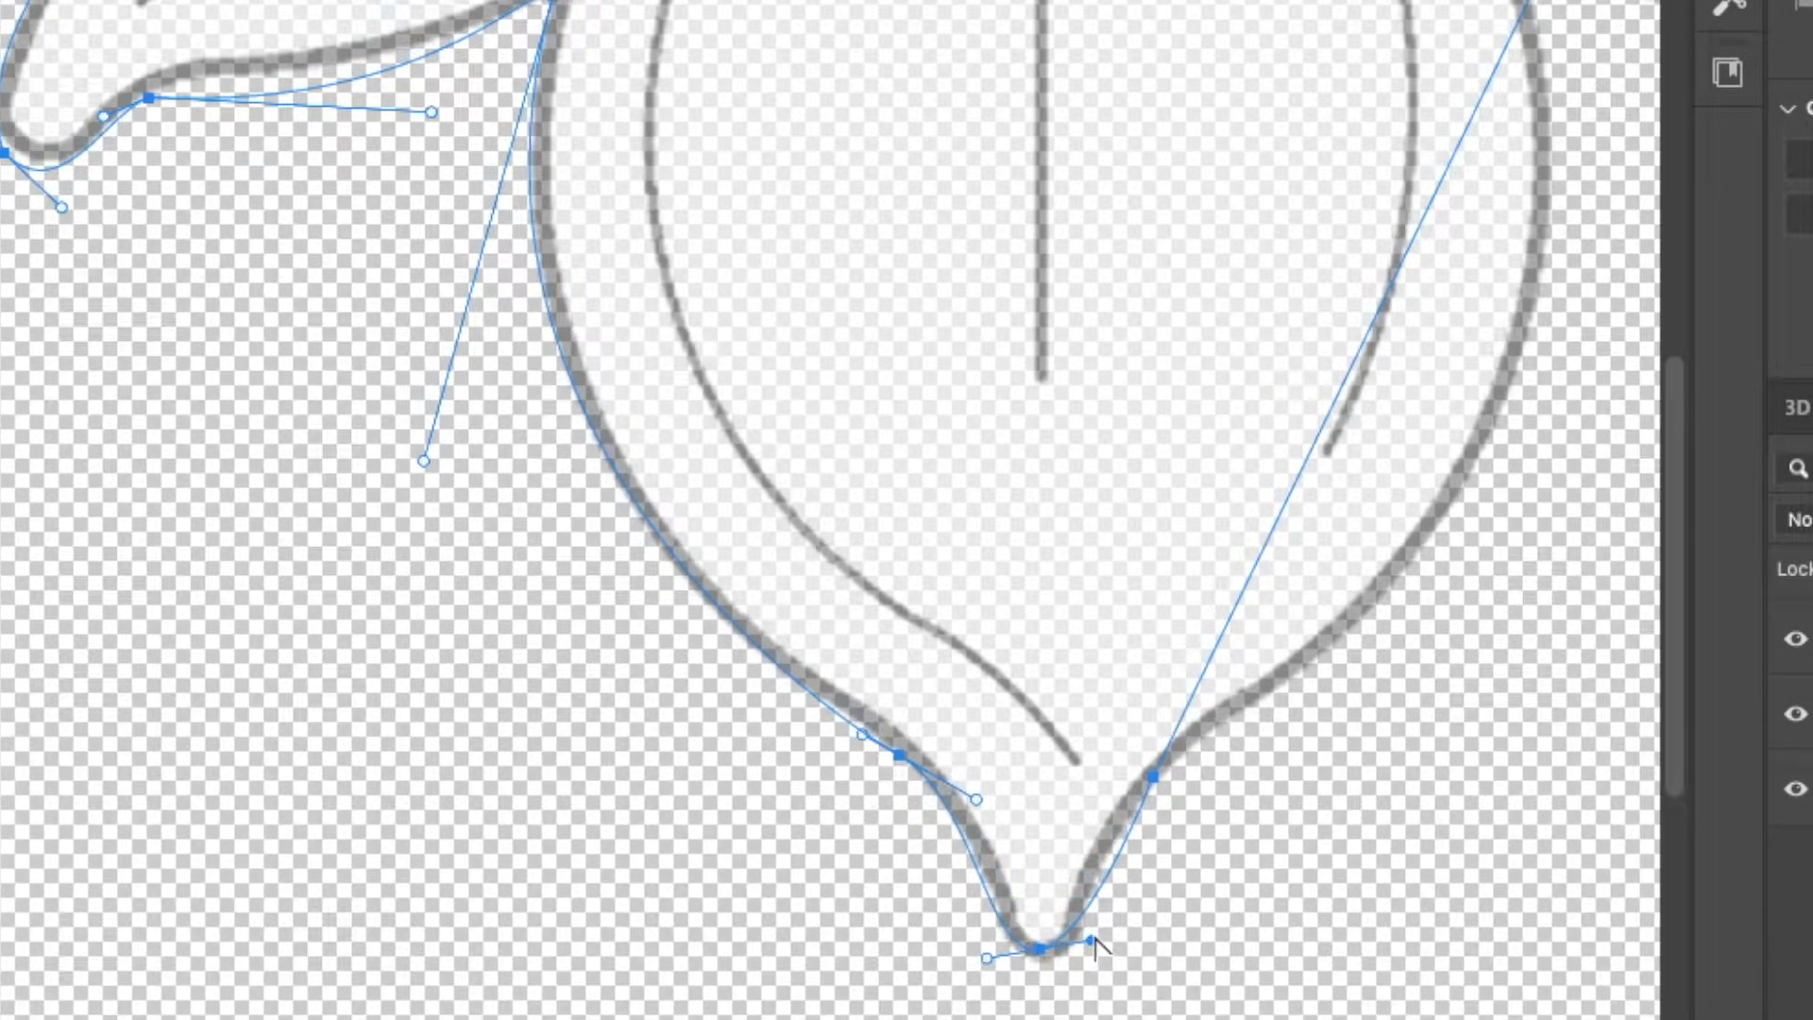
{"action": "scroll", "coordinate": [1093, 935], "scroll_direction": "right", "scroll_amount": 5}
{"action": "left_click_drag", "start_coordinate": [828, 777], "coordinate": [893, 763]}
{"action": "left_click_drag", "start_coordinate": [993, 738], "coordinate": [1368, 478]}
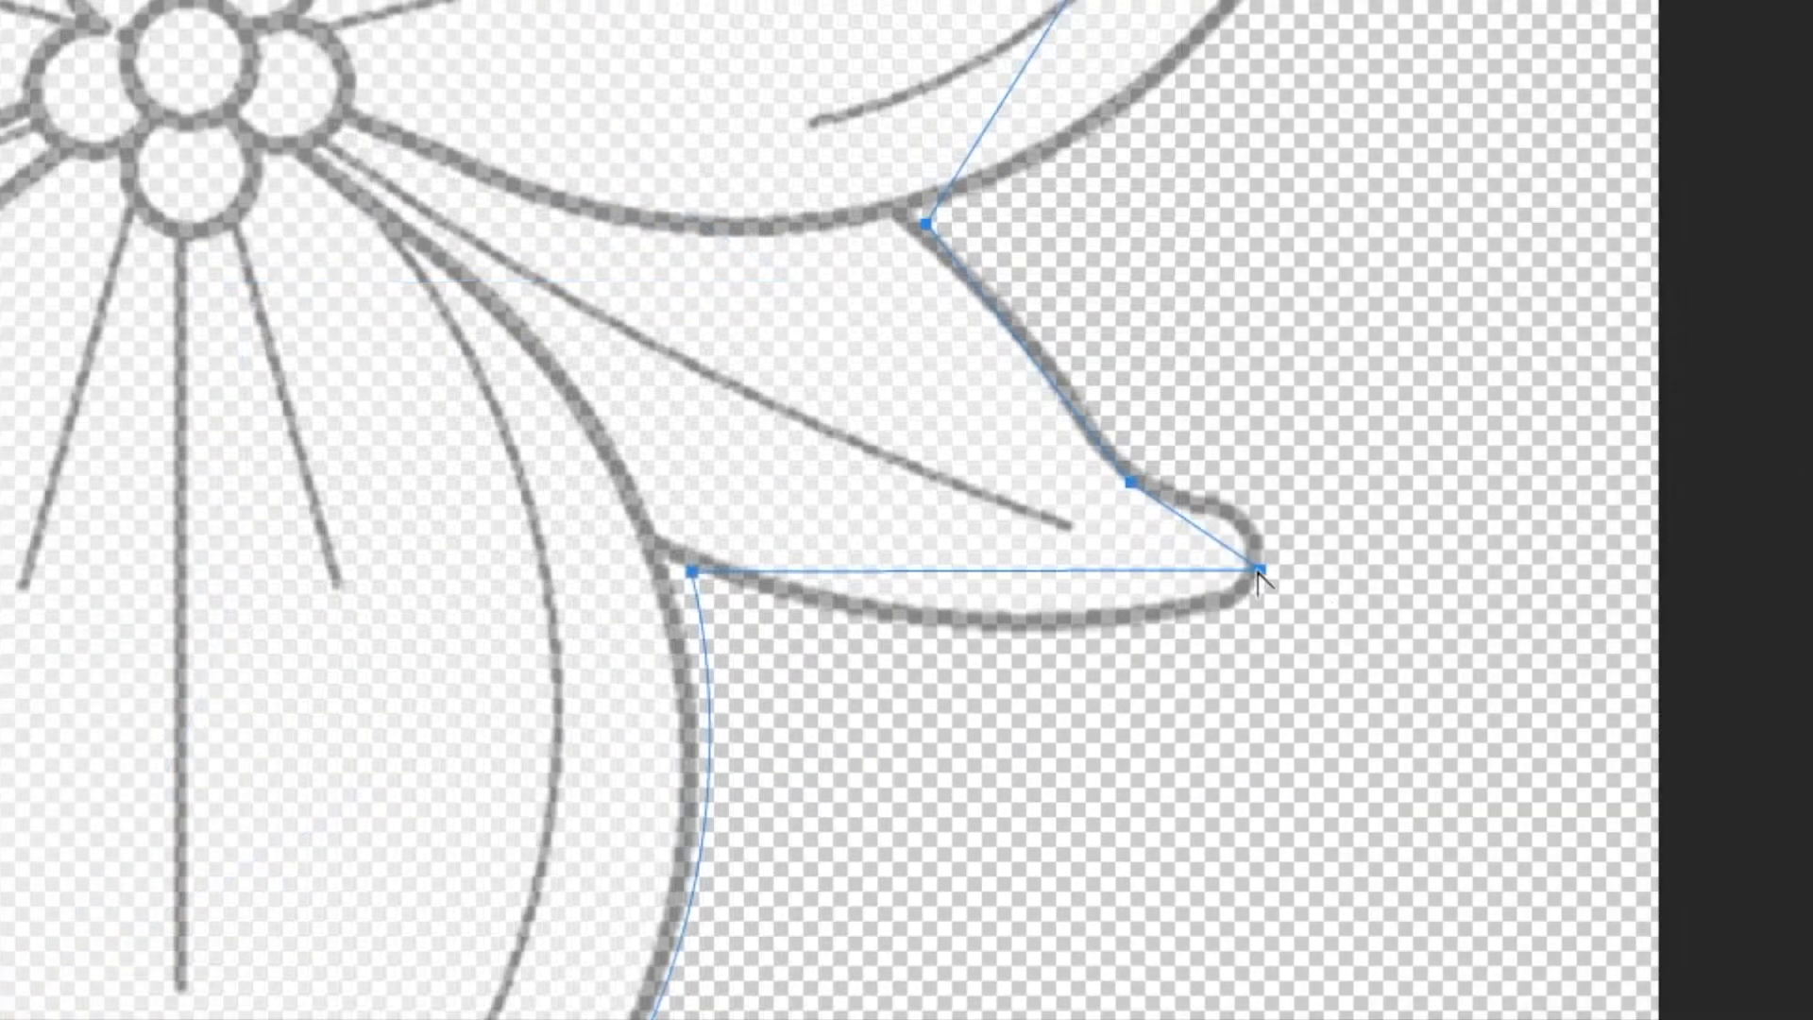
{"action": "left_click_drag", "start_coordinate": [1259, 570], "coordinate": [1295, 464]}
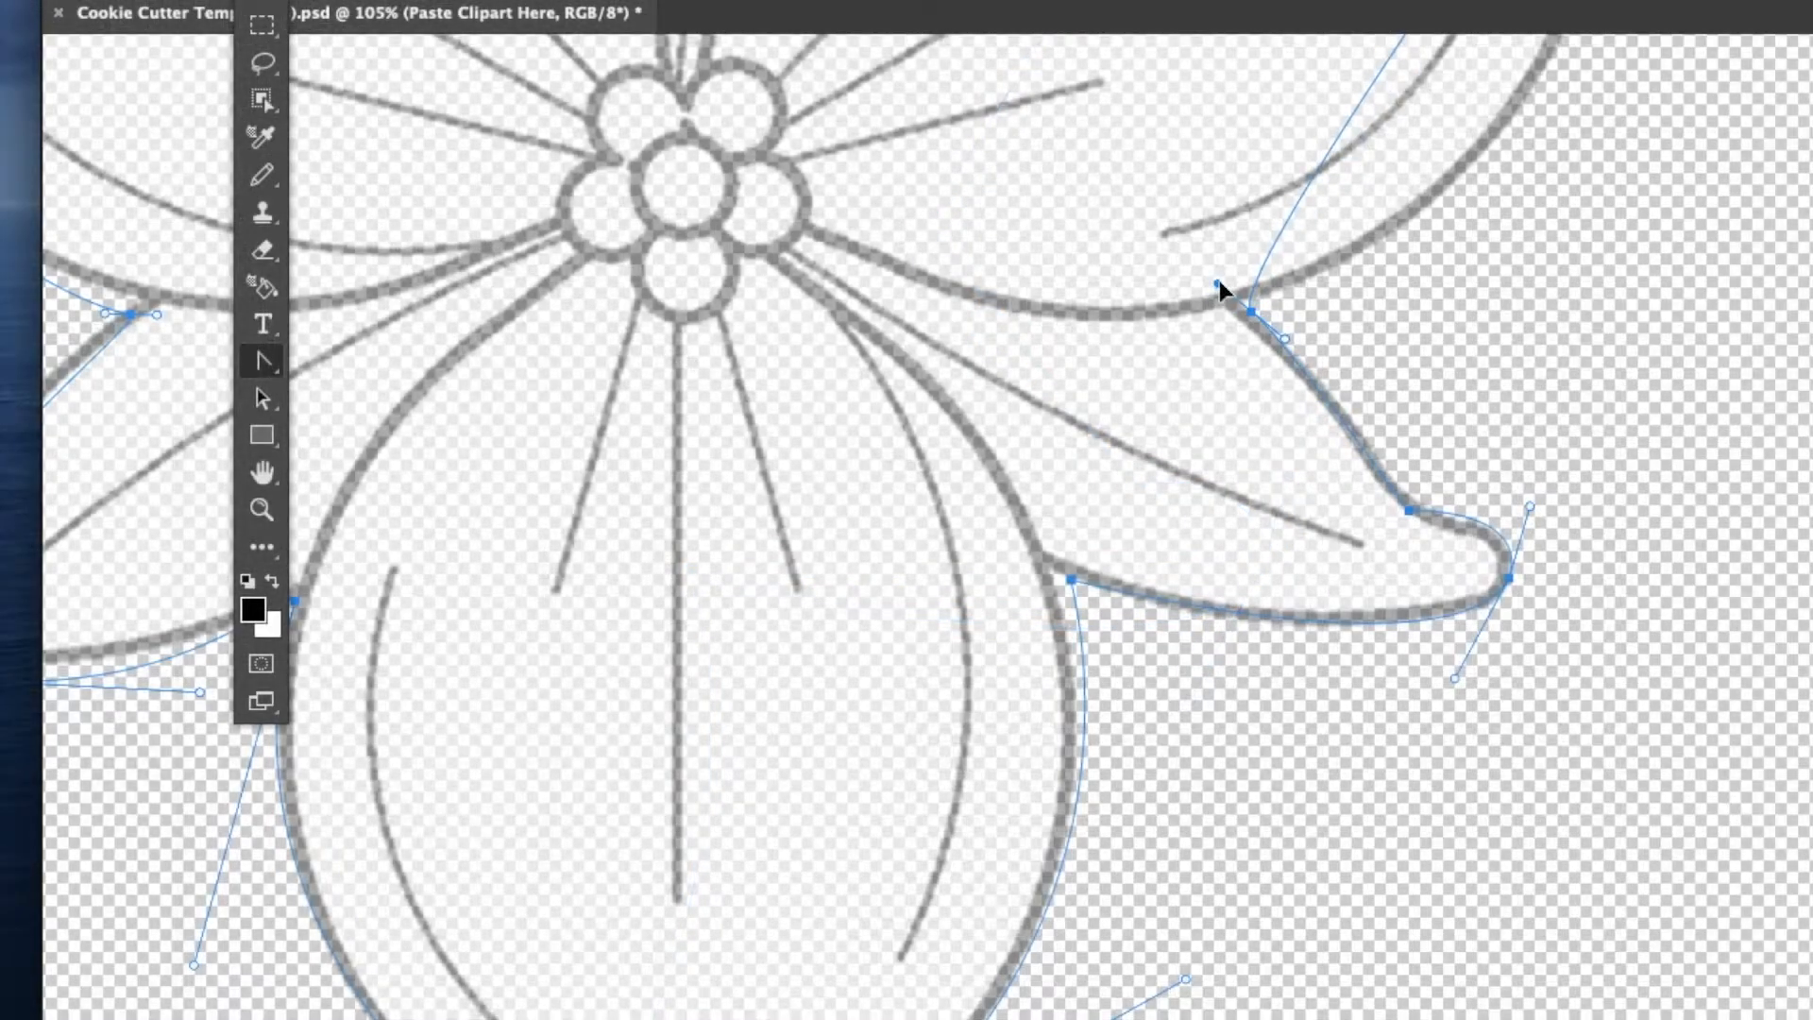
{"action": "left_click_drag", "start_coordinate": [1220, 280], "coordinate": [1553, 349]}
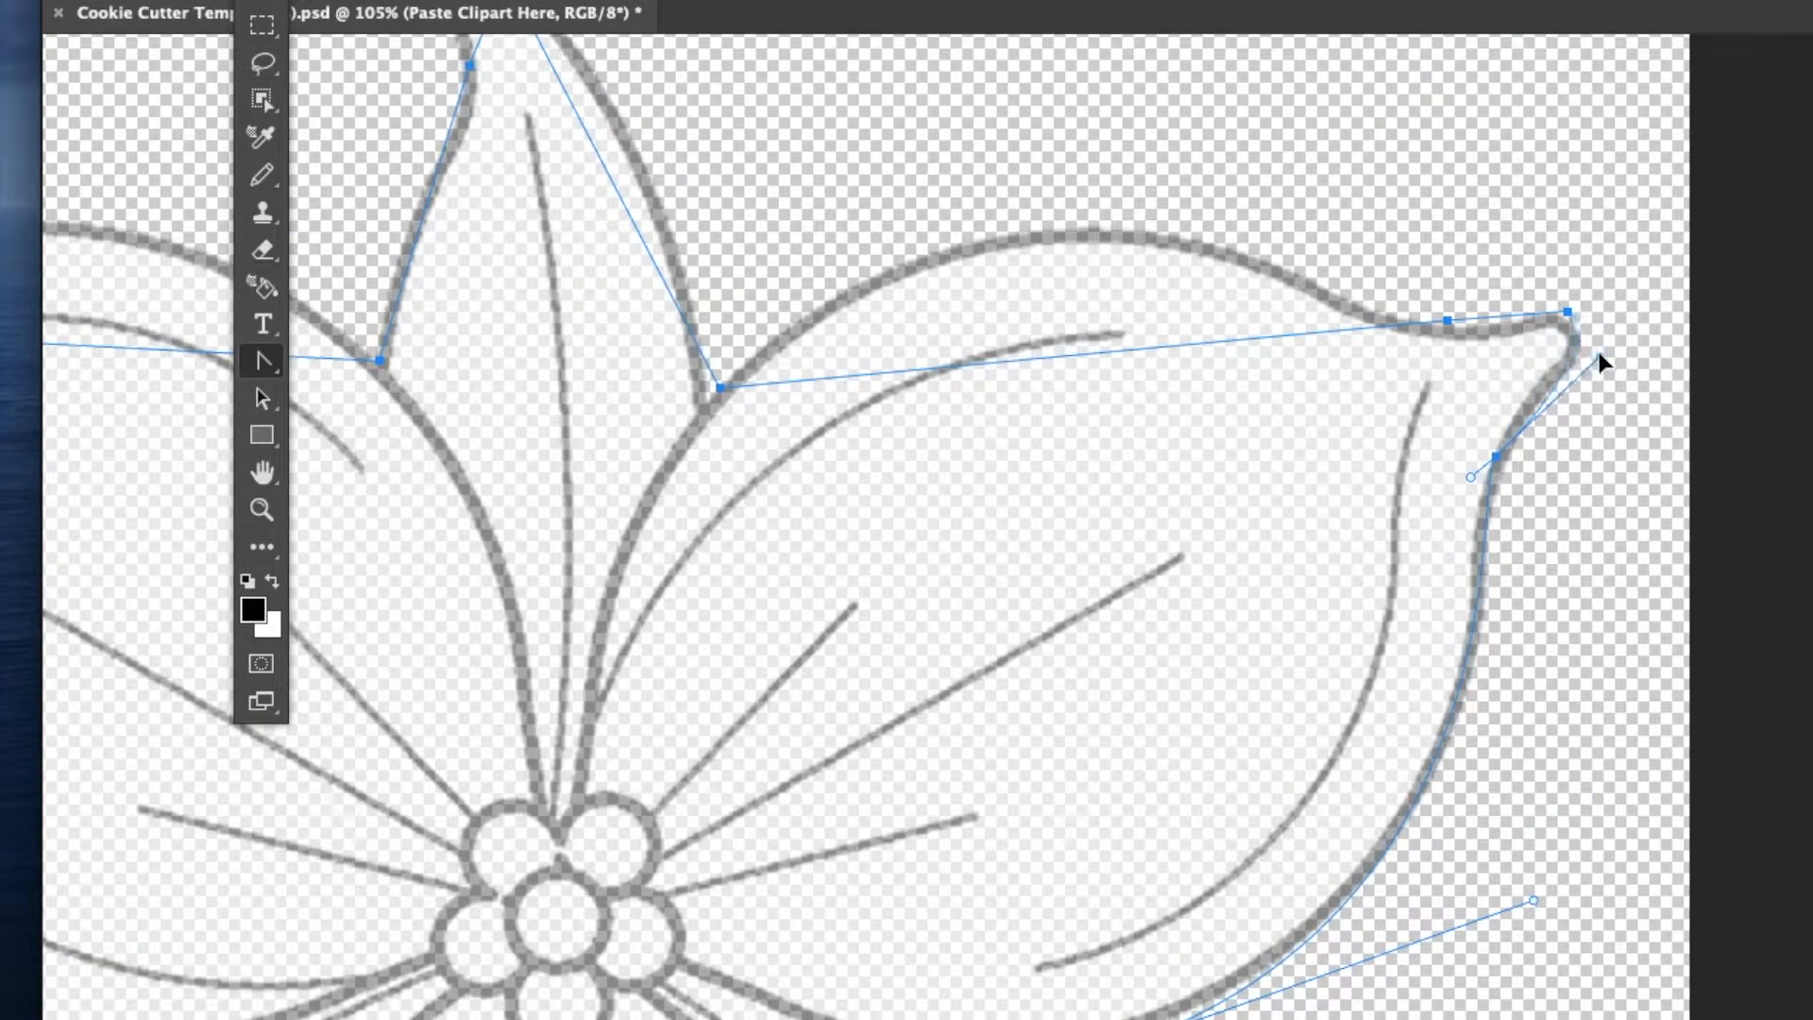
{"action": "left_click_drag", "start_coordinate": [1578, 330], "coordinate": [1583, 336]}
Curve the path along the right petal's top edge, the upper petal and the left junction.
{"action": "left_click_drag", "start_coordinate": [1462, 333], "coordinate": [1198, 229]}
{"action": "left_click_drag", "start_coordinate": [728, 398], "coordinate": [984, 134]}
{"action": "left_click_drag", "start_coordinate": [708, 432], "coordinate": [720, 175]}
{"action": "scroll", "coordinate": [721, 180], "scroll_direction": "up", "scroll_amount": 3}
{"action": "left_click_drag", "start_coordinate": [561, 301], "coordinate": [453, 256]}
{"action": "left_click_drag", "start_coordinate": [525, 390], "coordinate": [465, 490]}
{"action": "left_click_drag", "start_coordinate": [435, 687], "coordinate": [589, 432]}
{"action": "scroll", "coordinate": [589, 432], "scroll_direction": "left", "scroll_amount": 6}
{"action": "left_click_drag", "start_coordinate": [775, 653], "coordinate": [729, 647]}
{"action": "left_click_drag", "start_coordinate": [632, 608], "coordinate": [649, 607]}
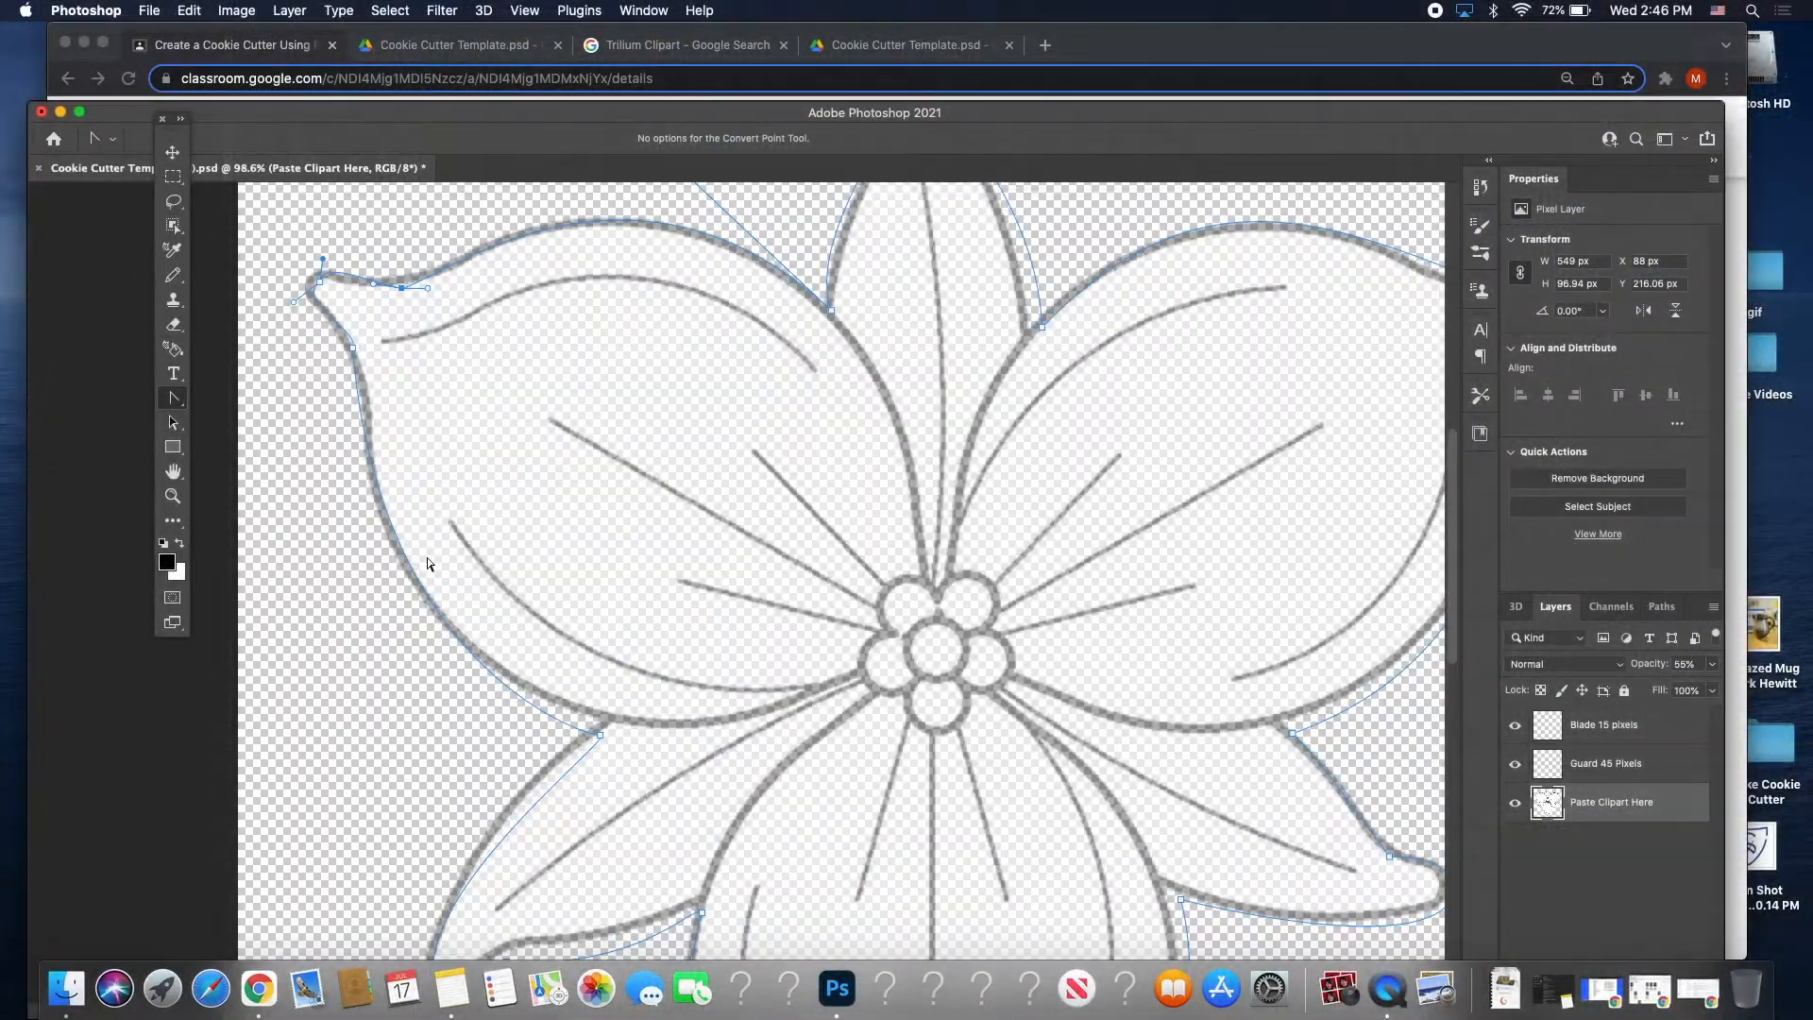
Hide and reshow the Paste Clipart Here layer to check the path against the flower.
{"action": "scroll", "coordinate": [427, 557], "scroll_direction": "right", "scroll_amount": 3}
{"action": "scroll", "coordinate": [427, 557], "scroll_direction": "down", "scroll_amount": 2}
{"action": "scroll", "coordinate": [427, 564], "scroll_direction": "down", "scroll_amount": 5}
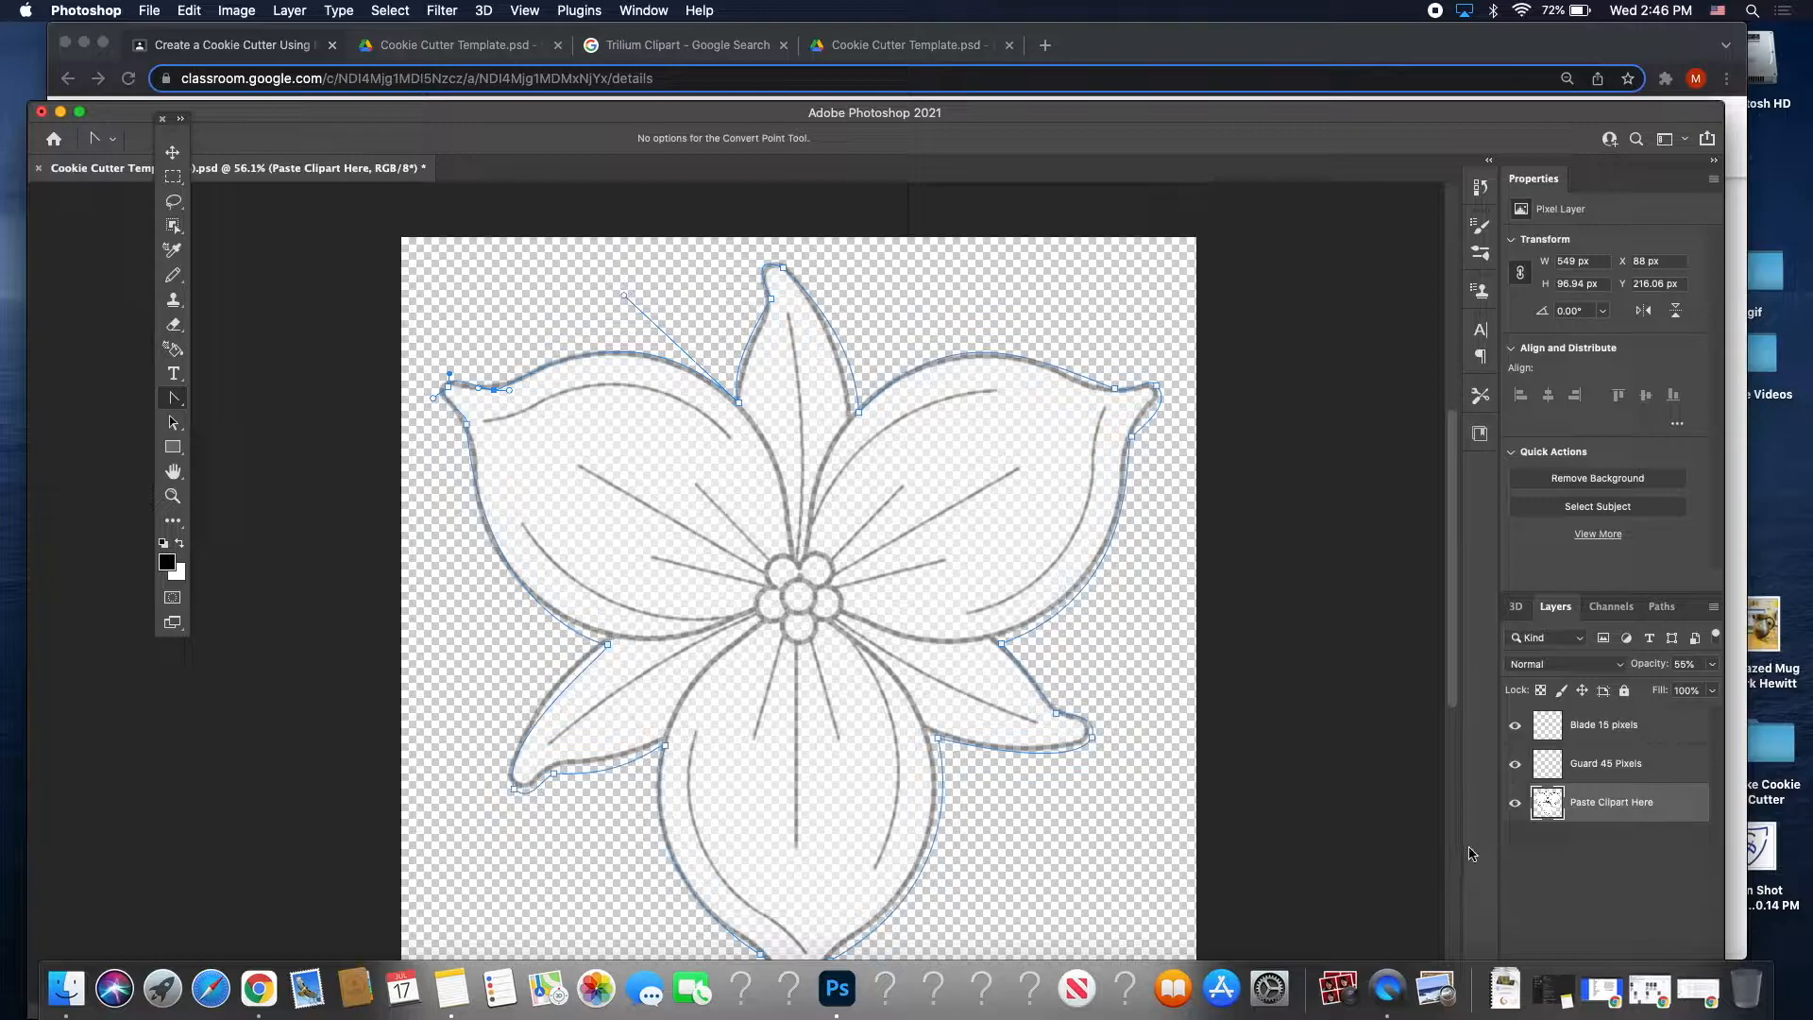
{"action": "left_click", "coordinate": [1515, 804]}
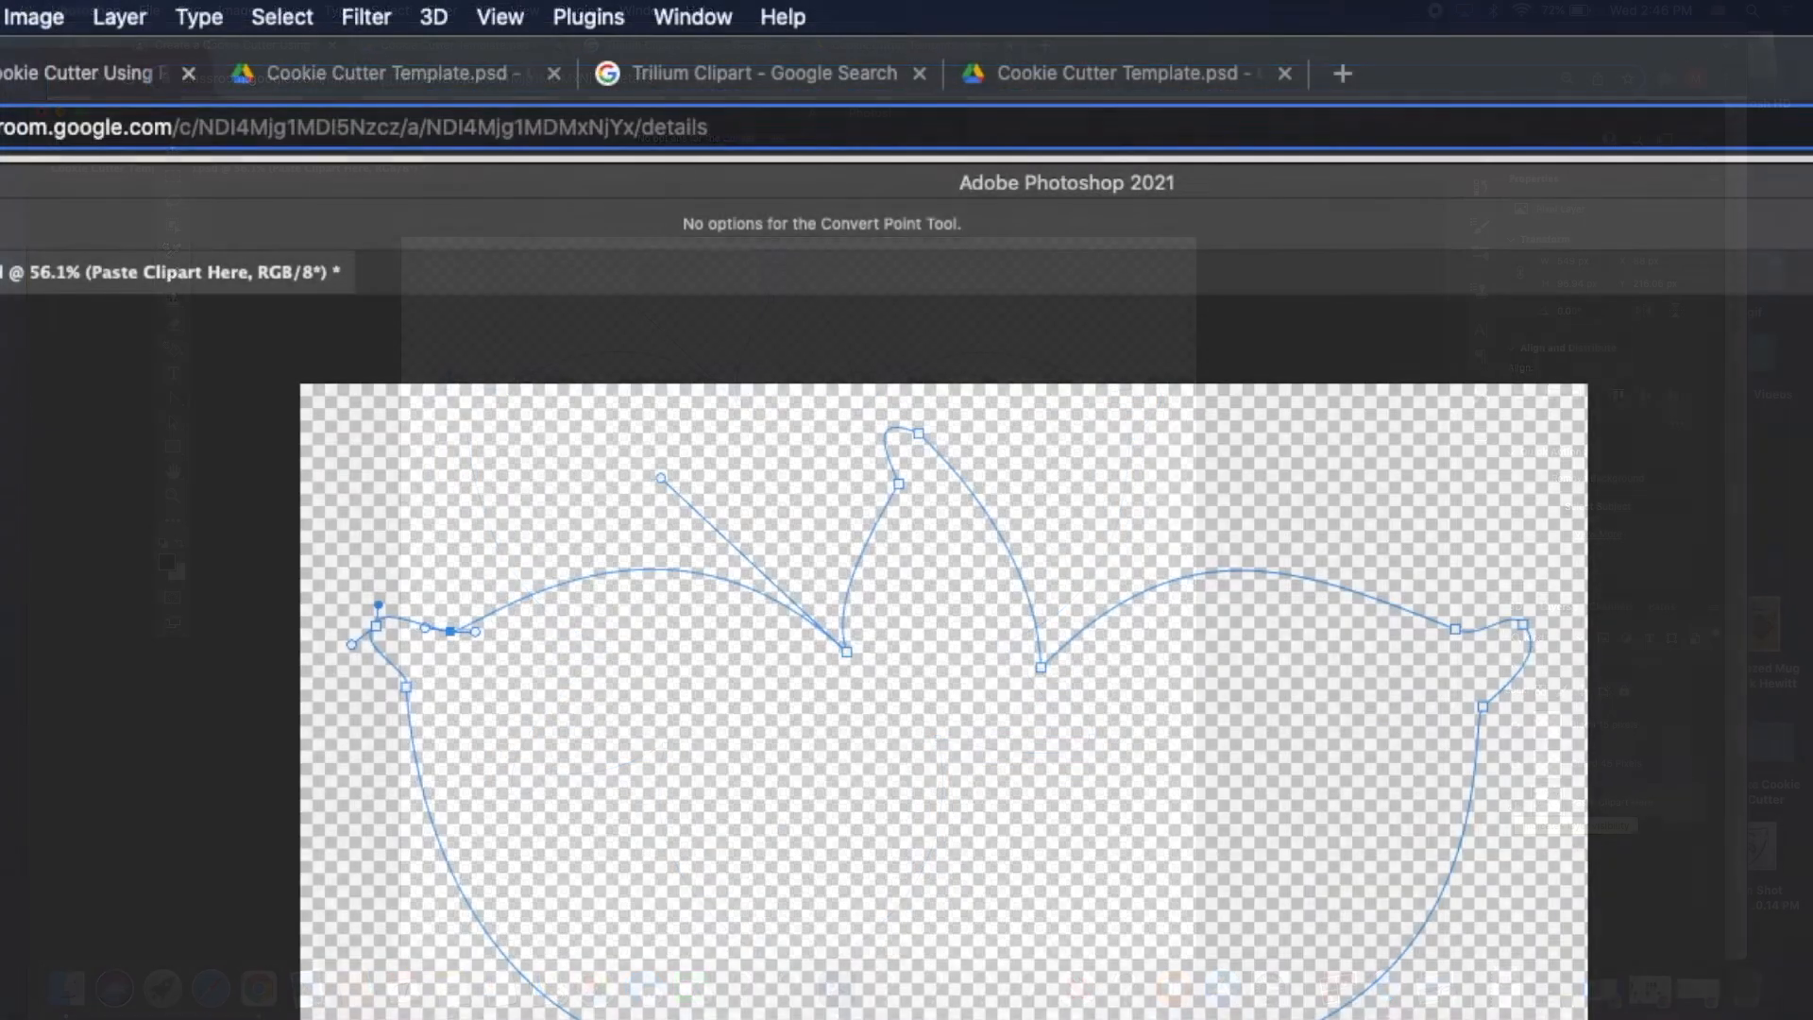
{"action": "key", "text": "super+comma"}
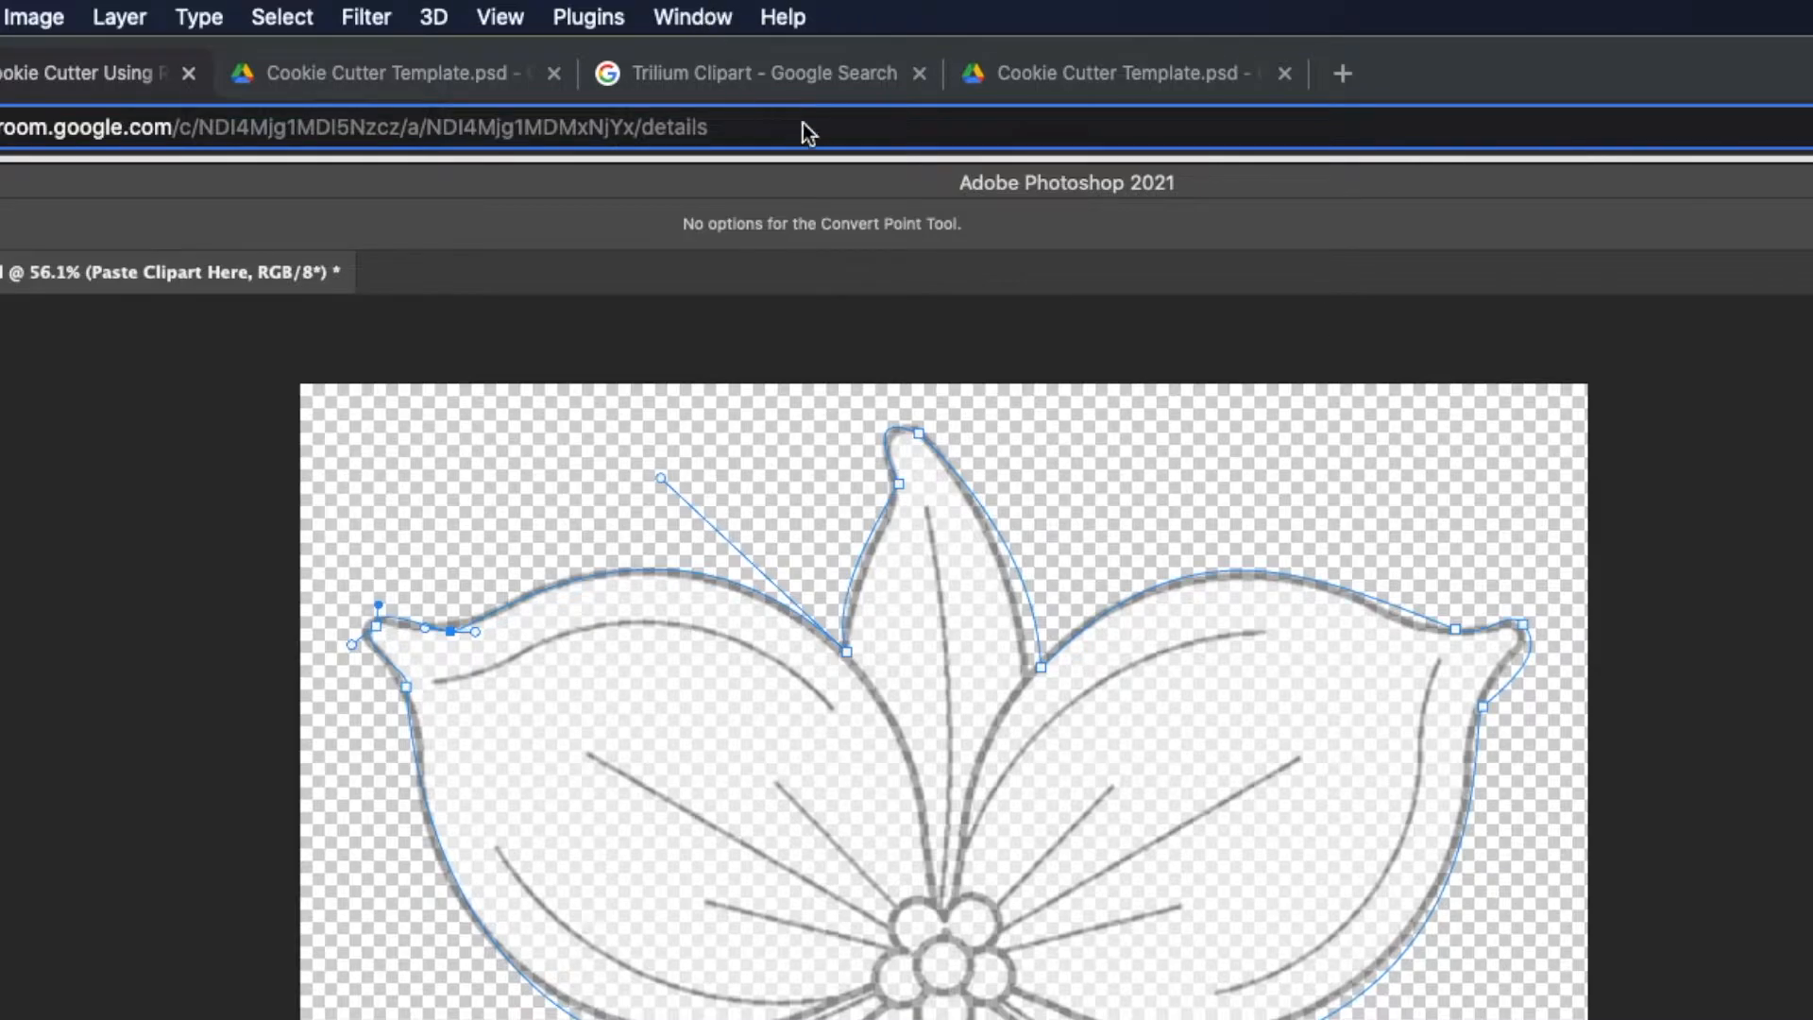
From the Paths panel menu, save the work path with the name Trillium.
{"action": "left_click", "coordinate": [650, 14]}
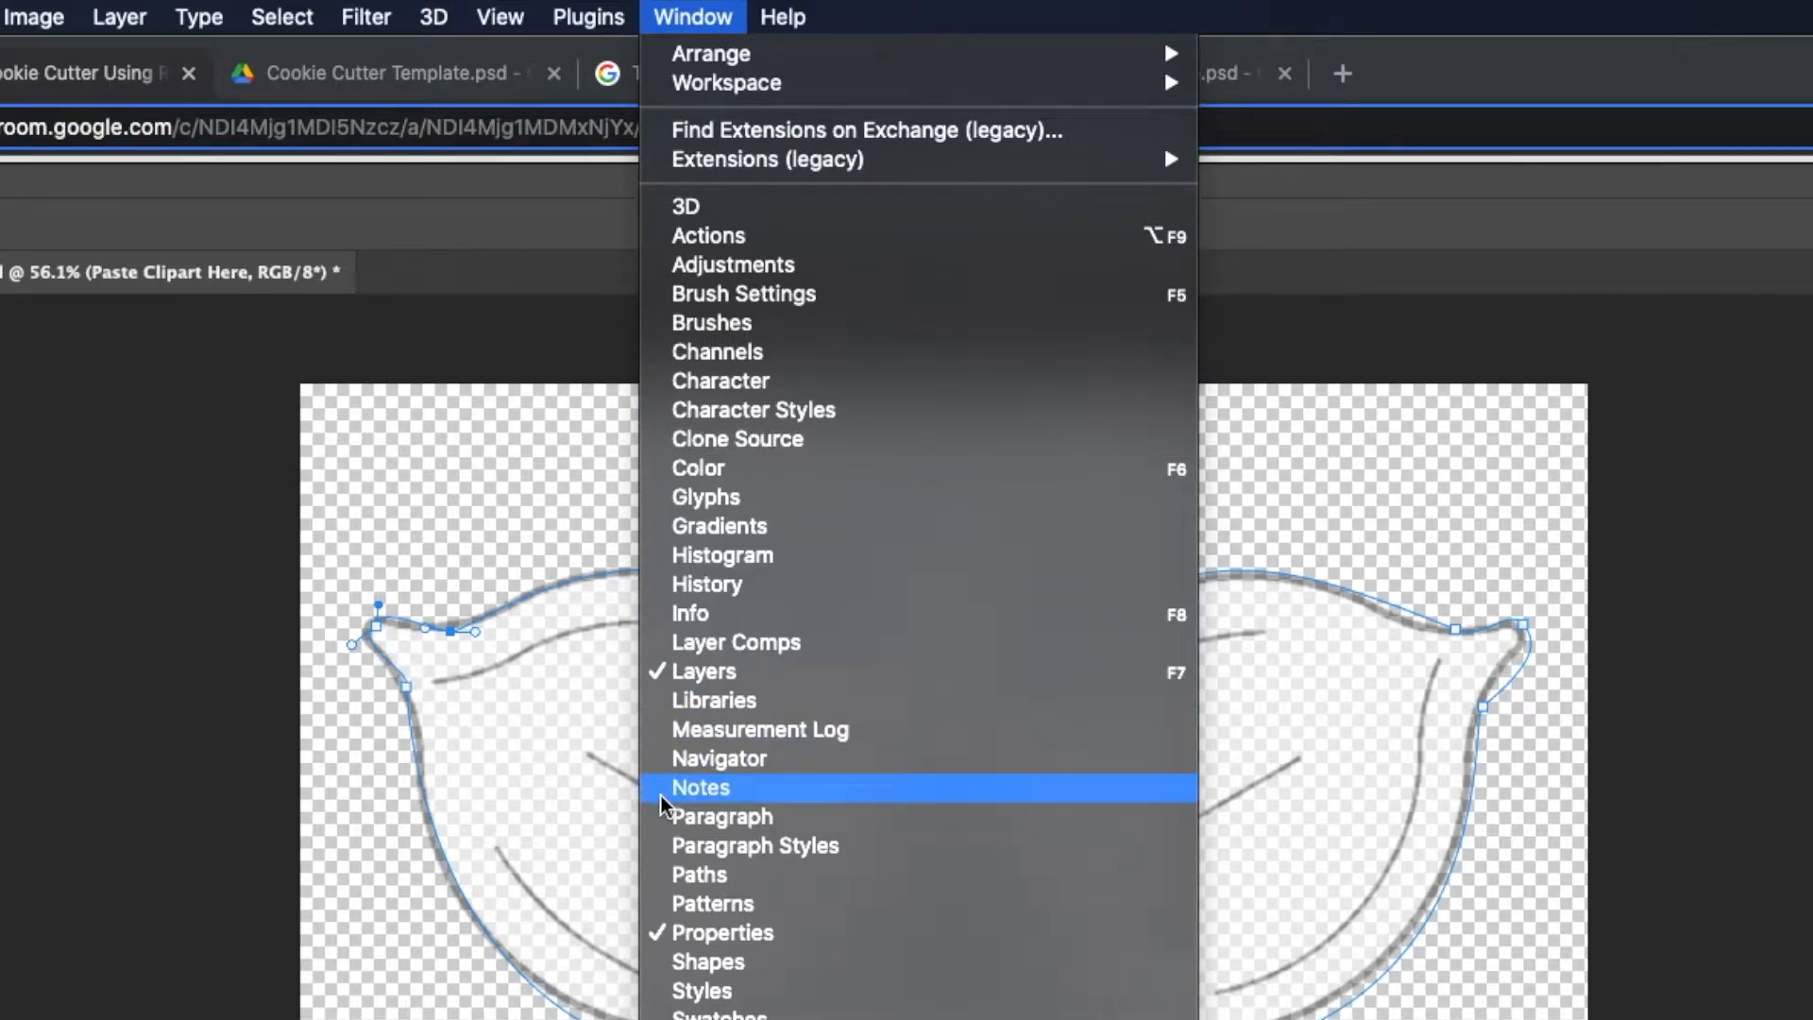
{"action": "left_click", "coordinate": [732, 878]}
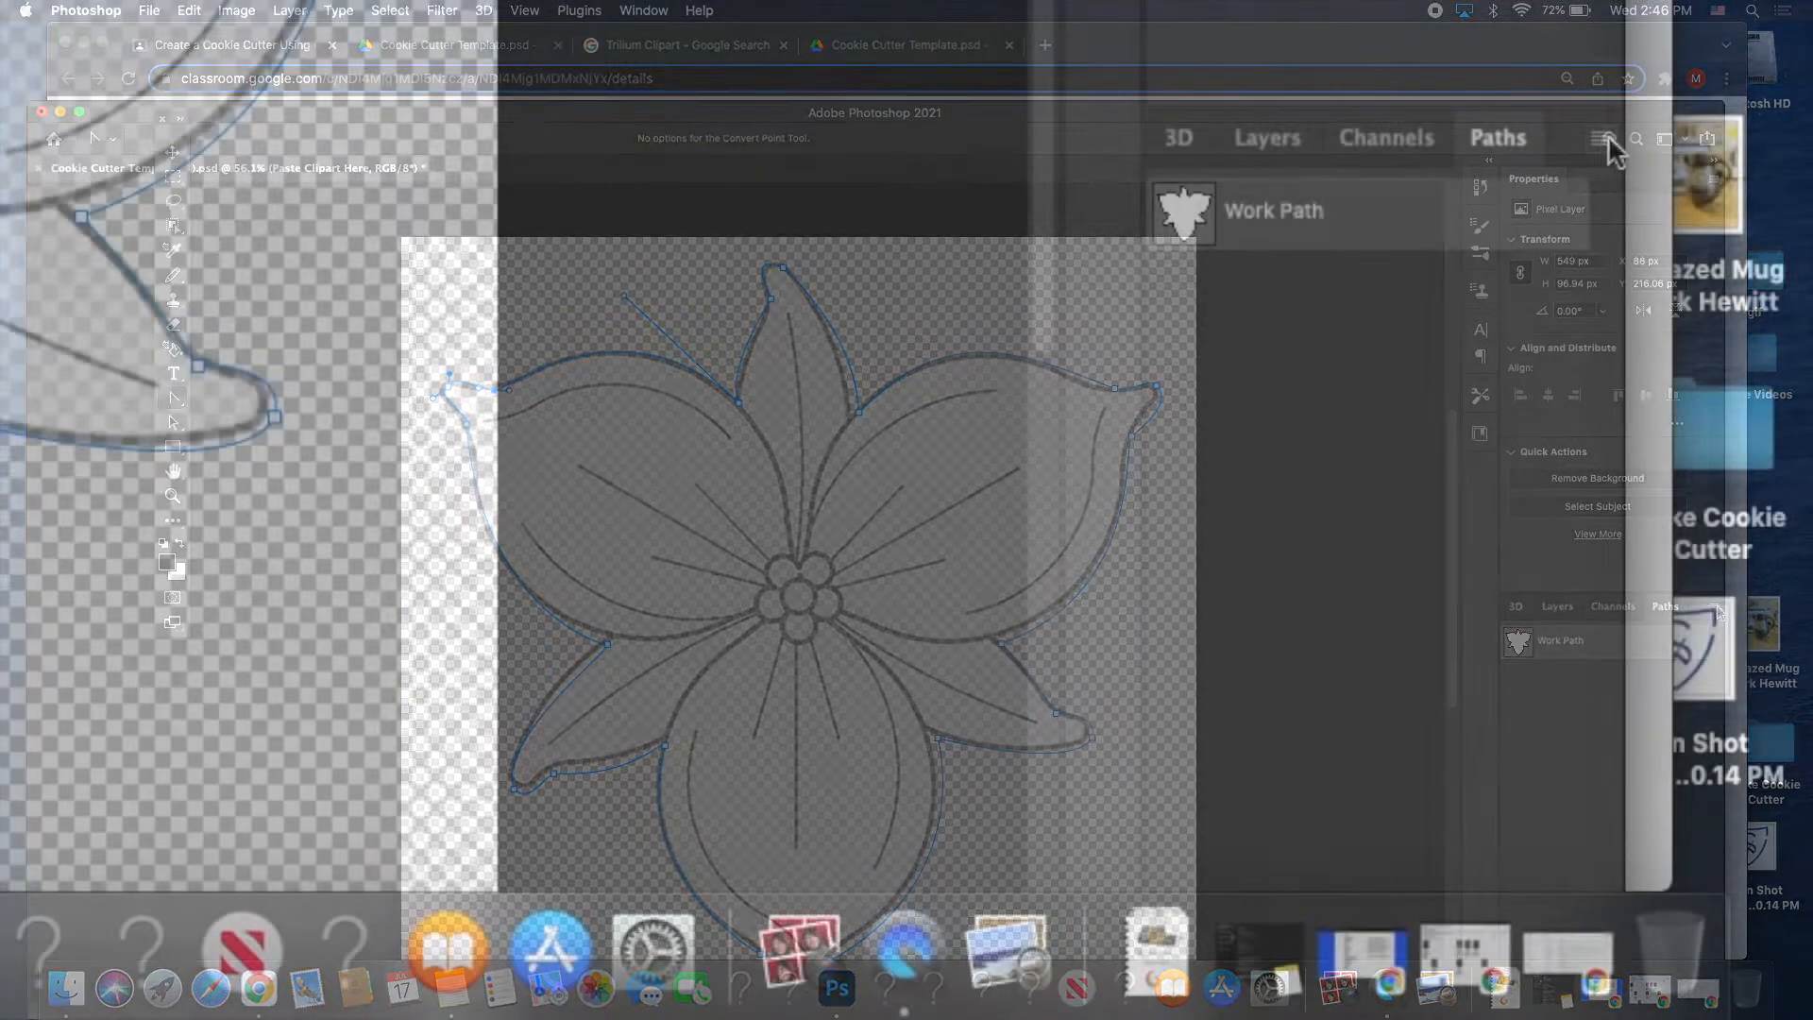
{"action": "left_click", "coordinate": [1714, 606]}
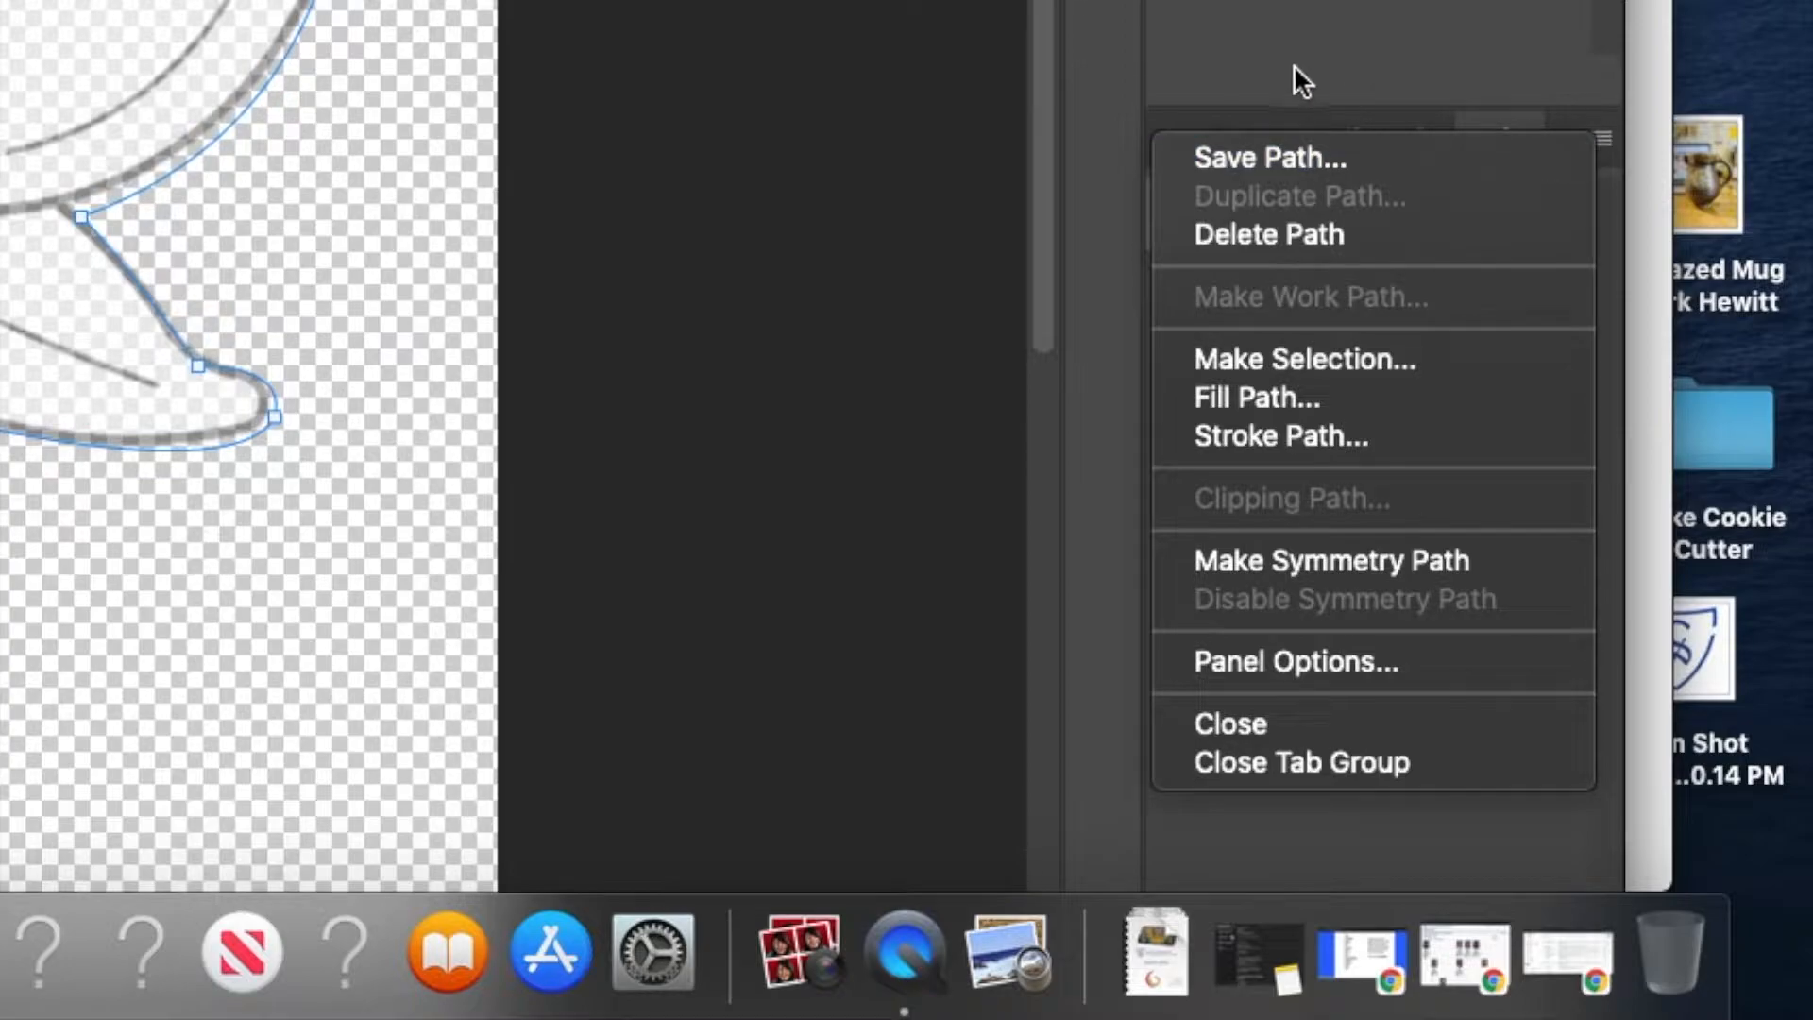
{"action": "left_click", "coordinate": [1288, 144]}
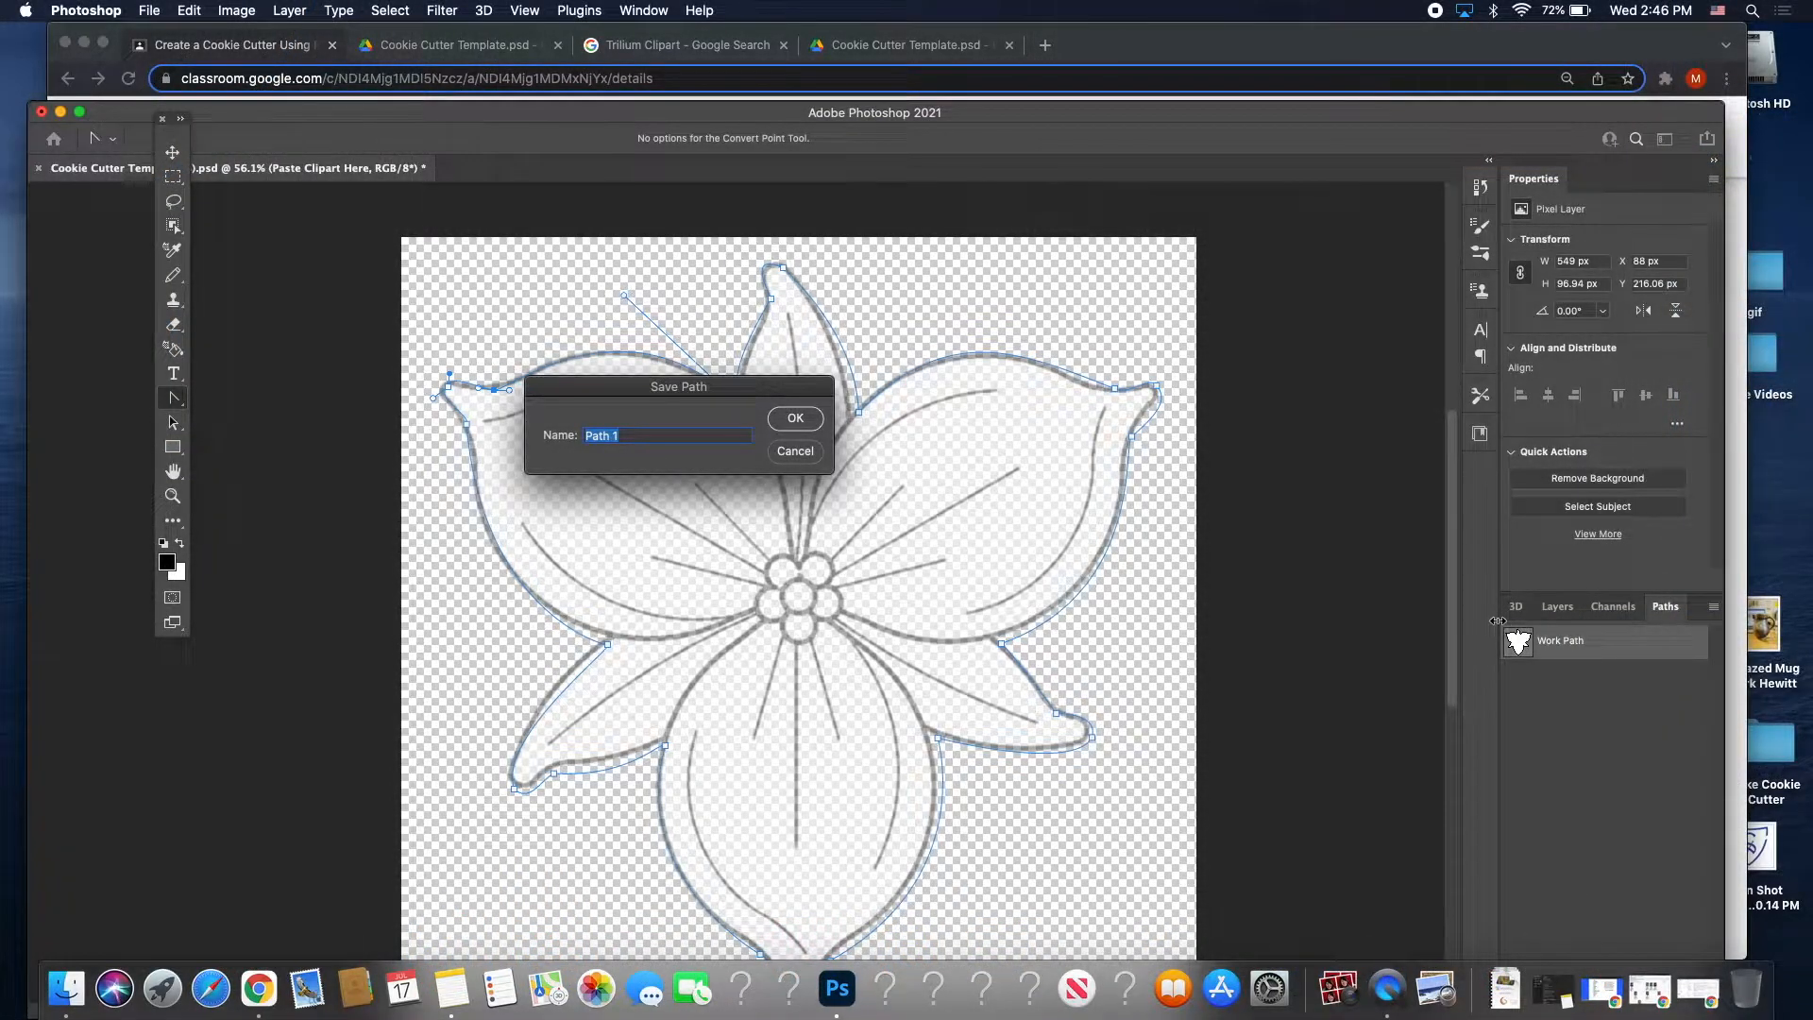
{"action": "type", "text": "Trill"}
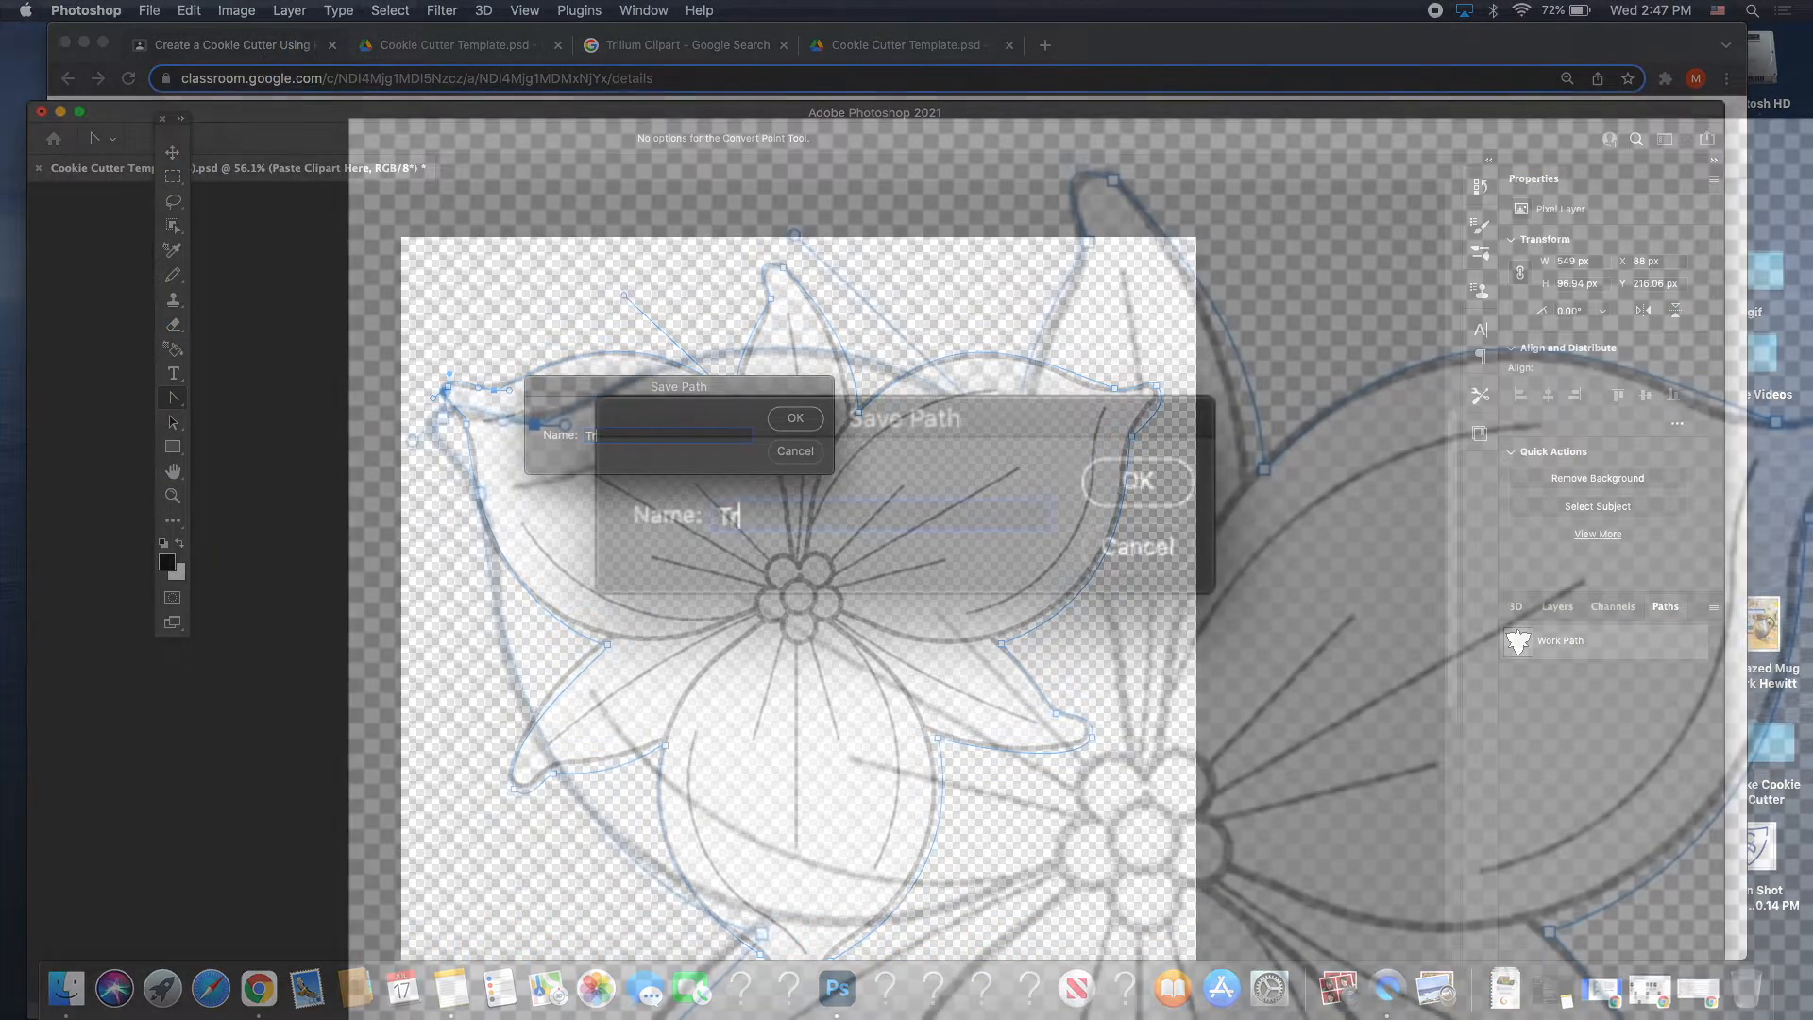
{"action": "type", "text": "ium"}
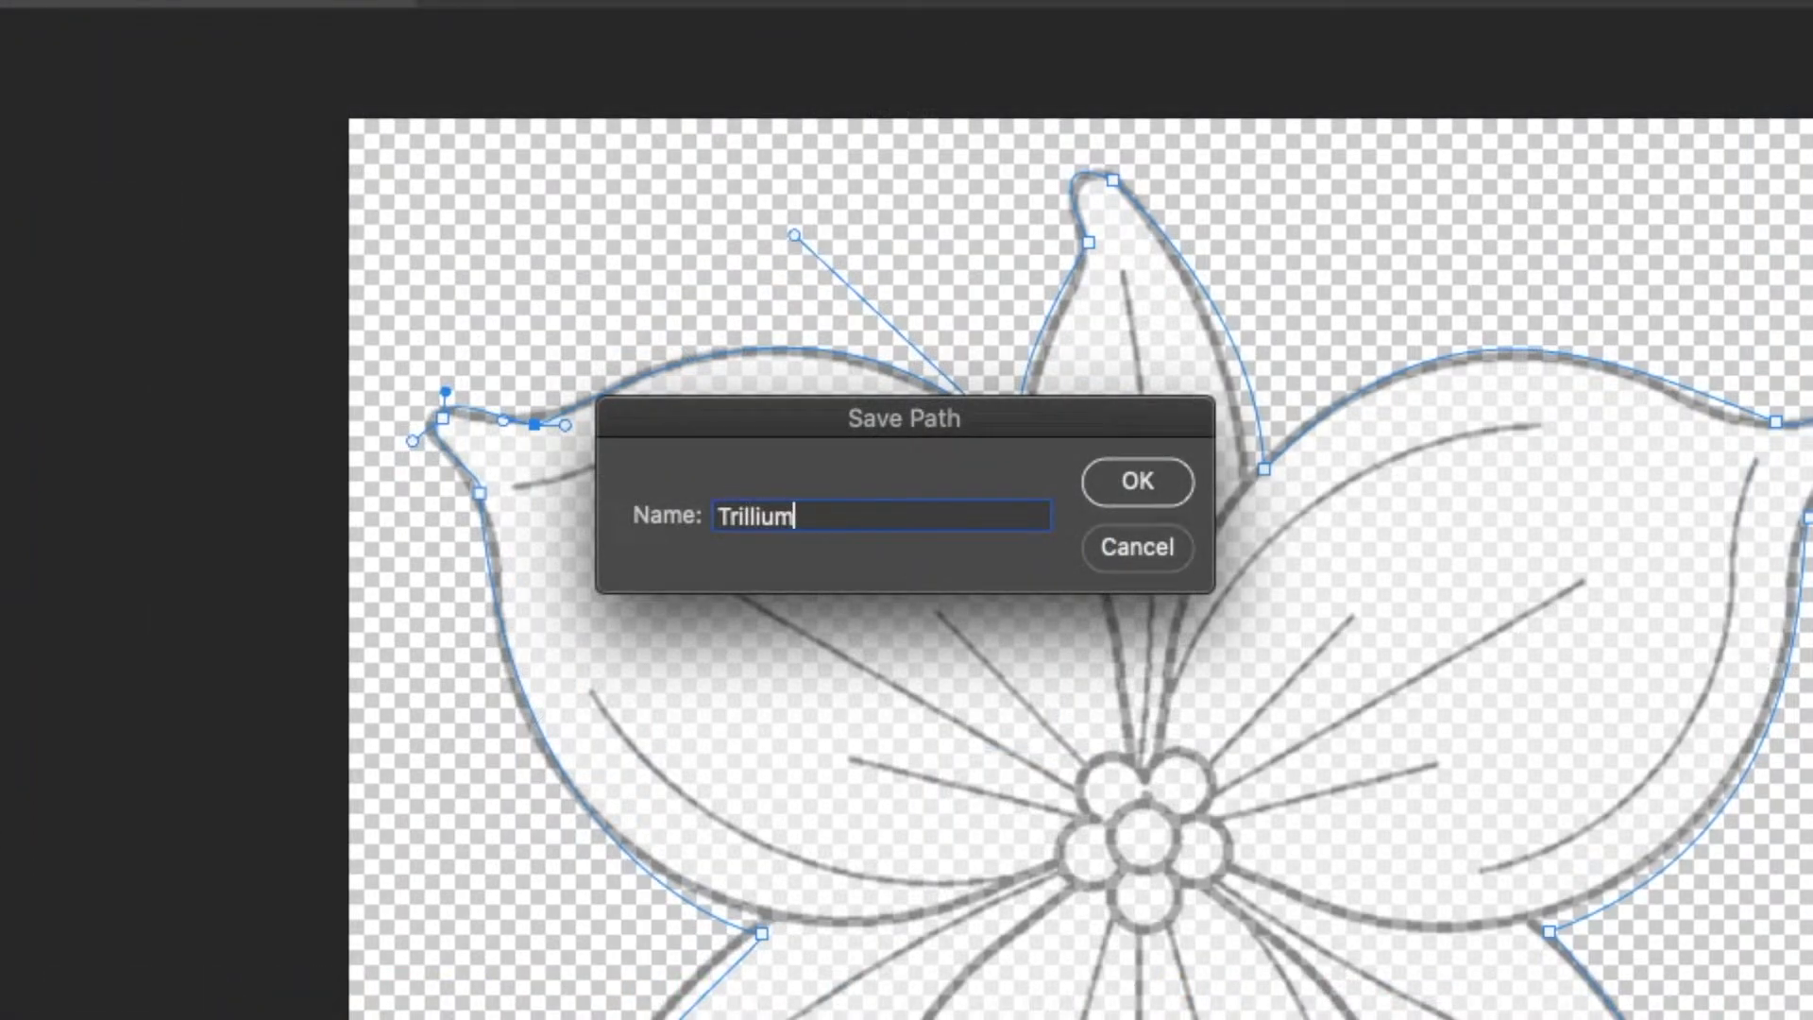
{"action": "left_click", "coordinate": [1151, 484]}
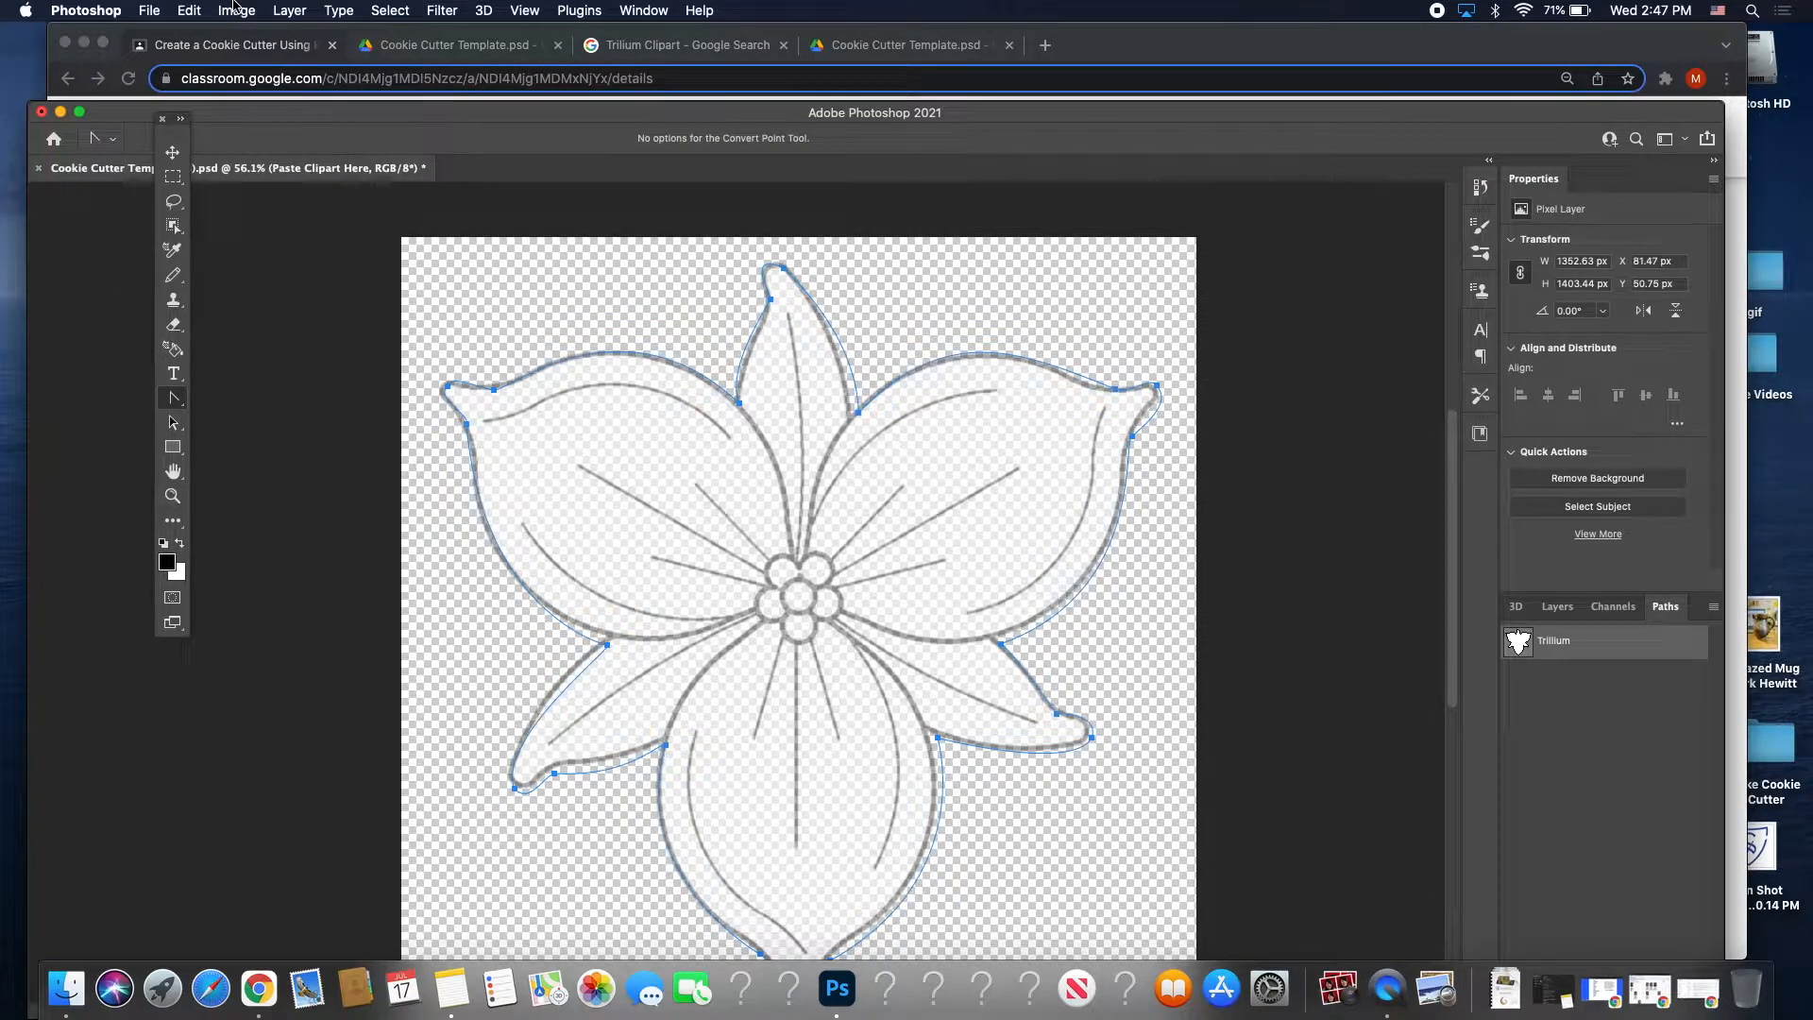
In Save As, create a new Design Elements folder on the Desktop.
{"action": "left_click", "coordinate": [151, 9]}
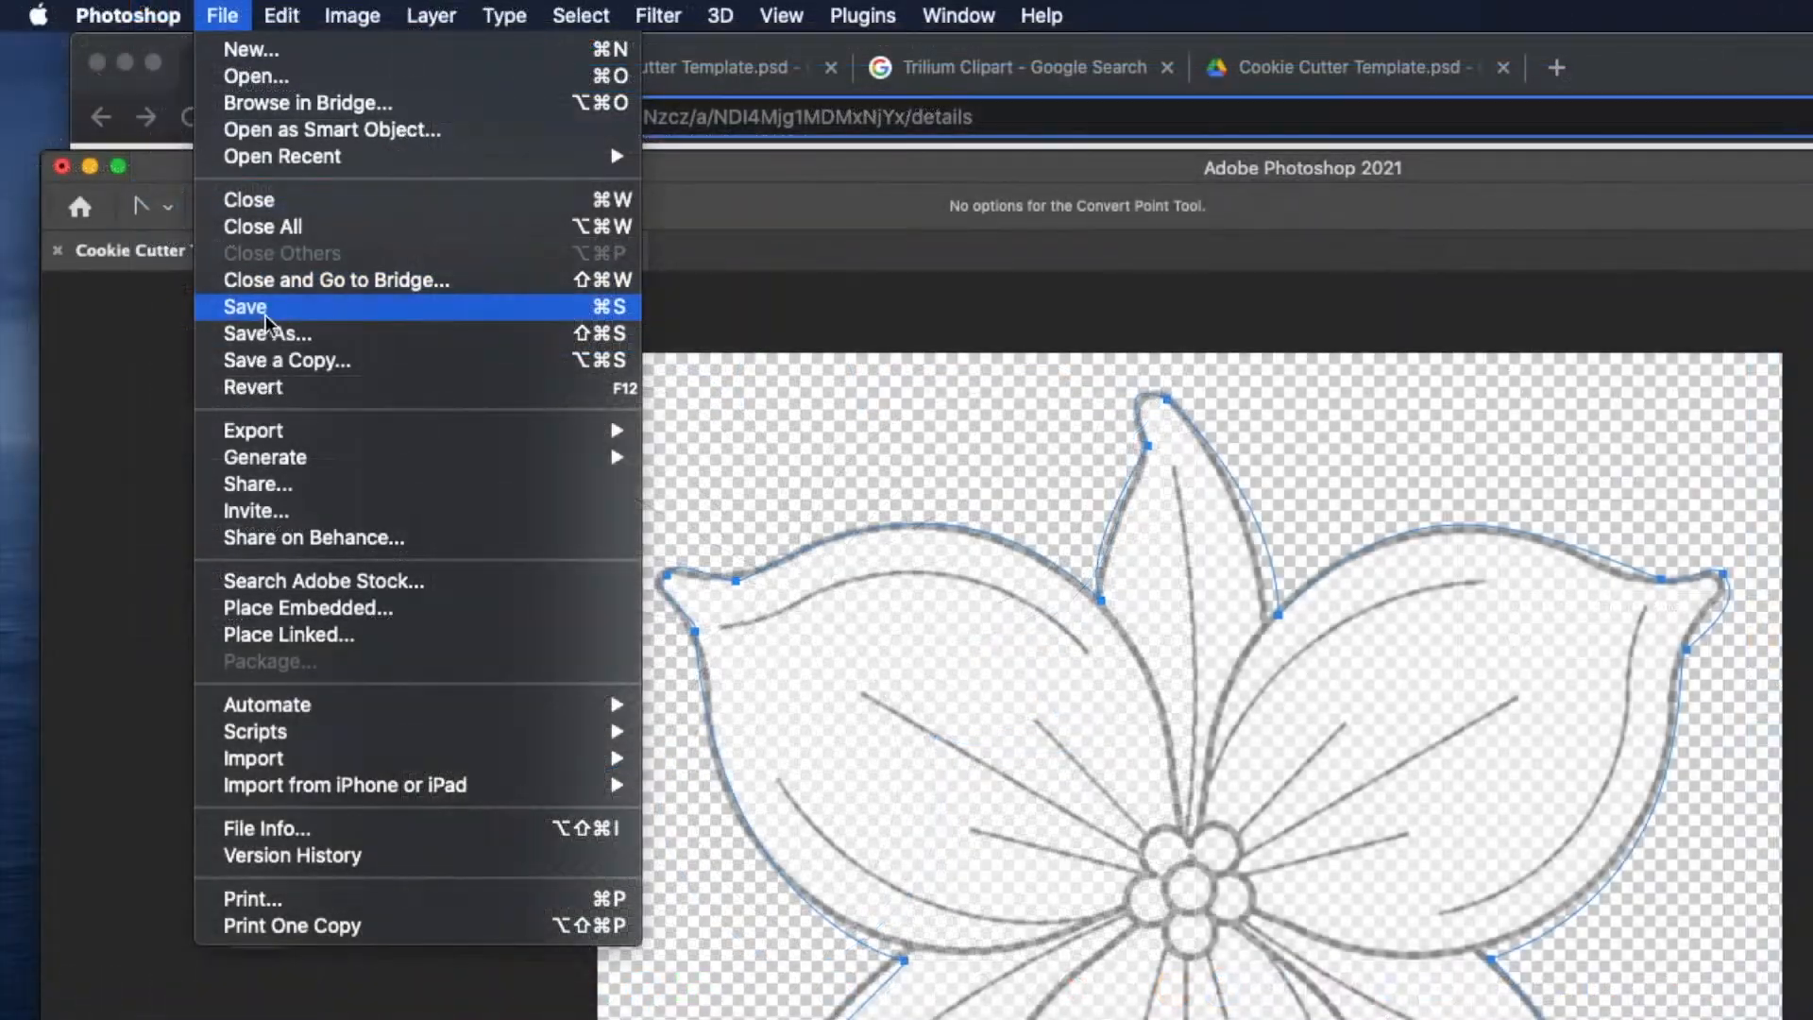
{"action": "left_click", "coordinate": [265, 315]}
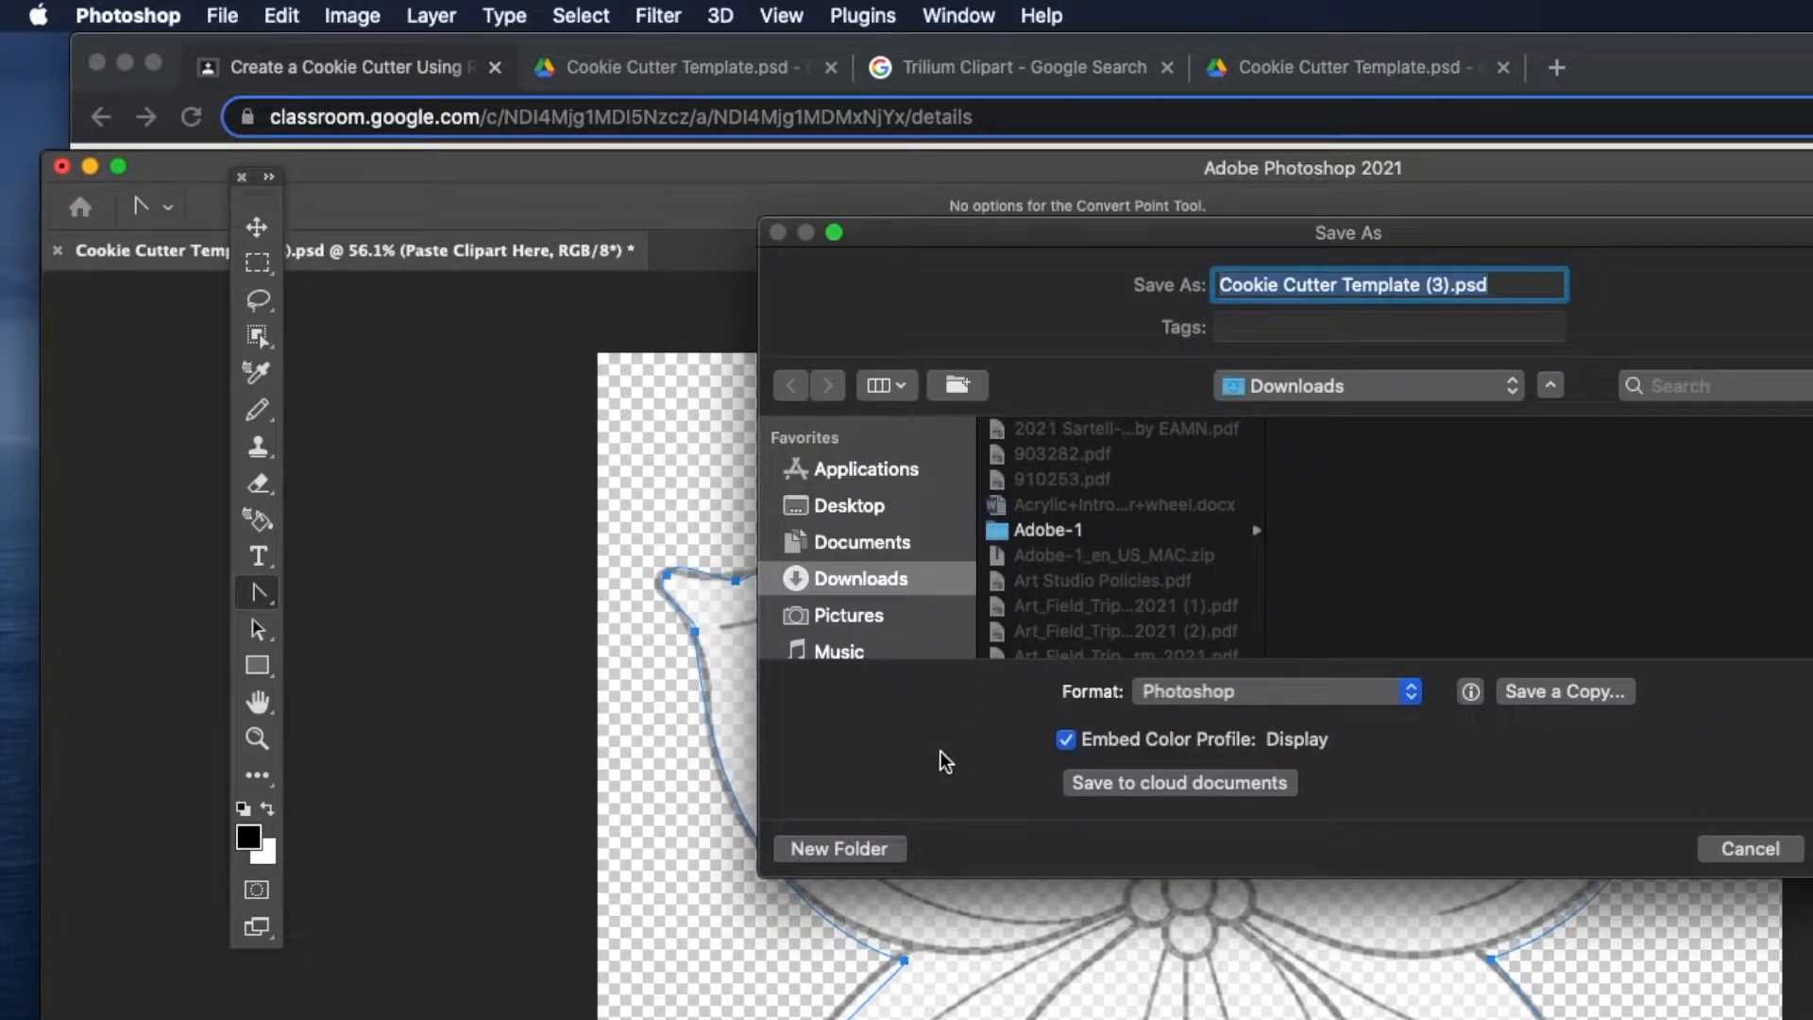
{"action": "left_click", "coordinate": [824, 849]}
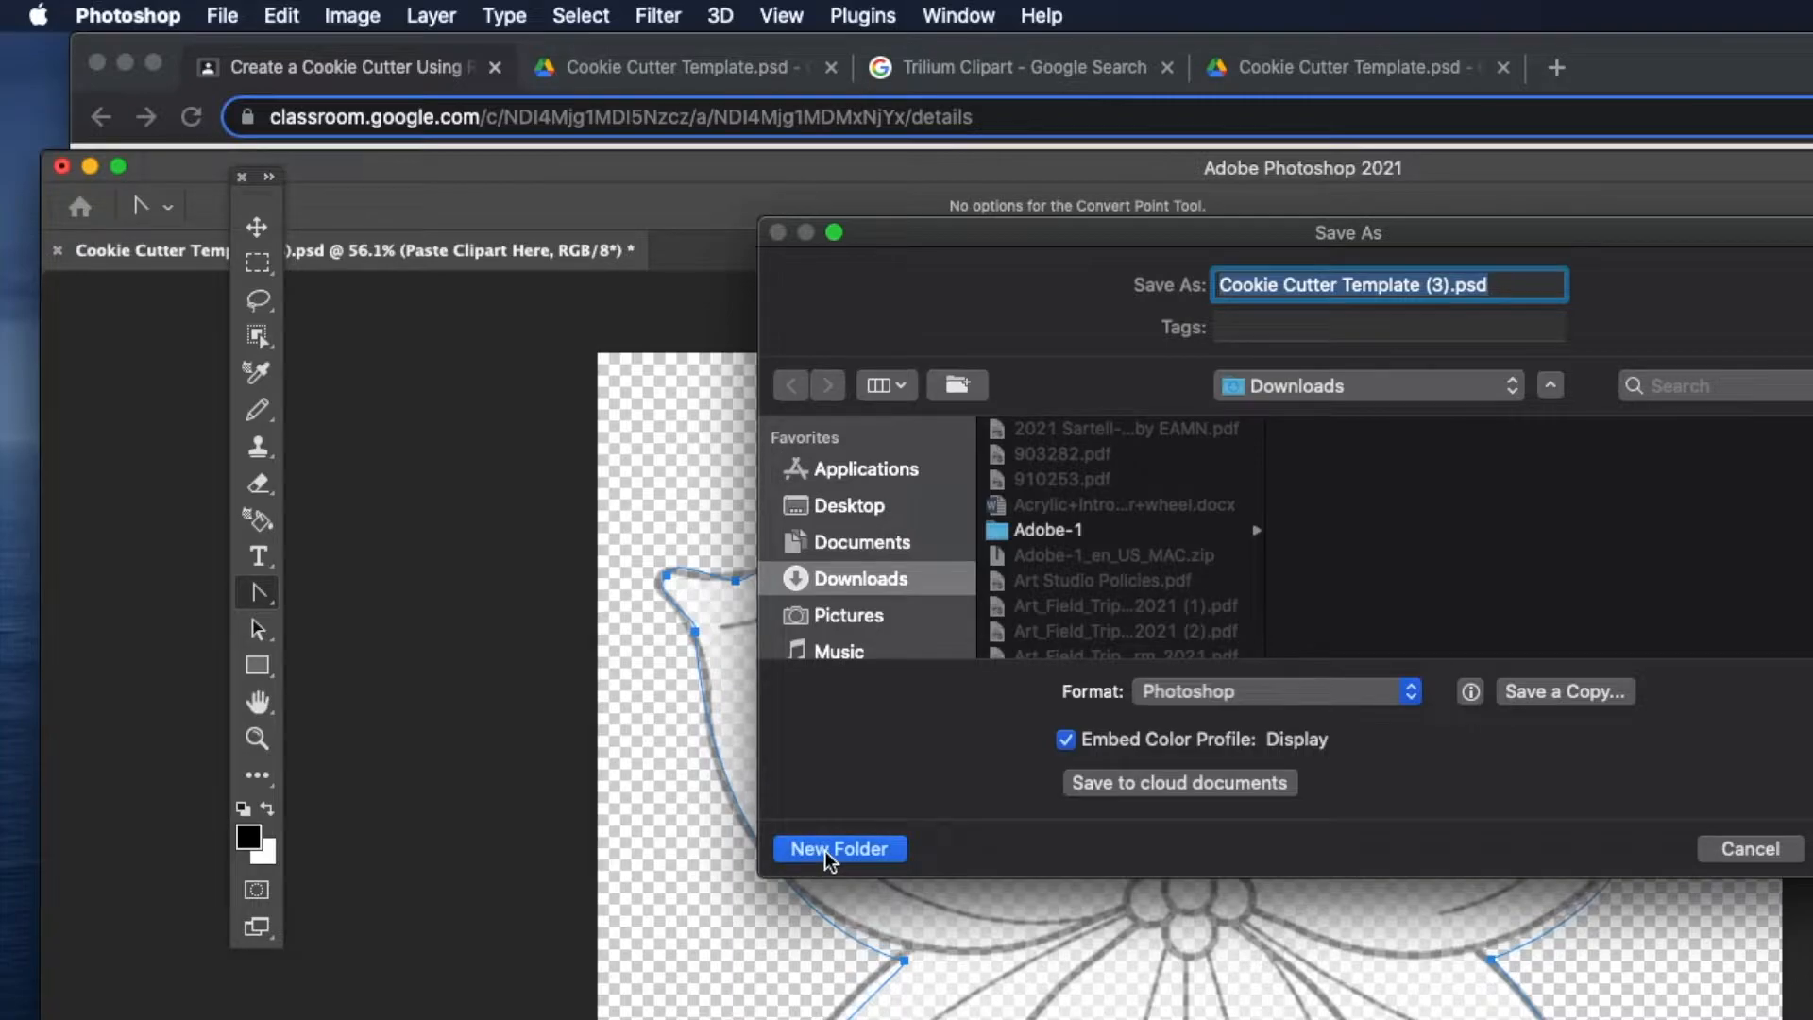
{"action": "type", "text": "D"}
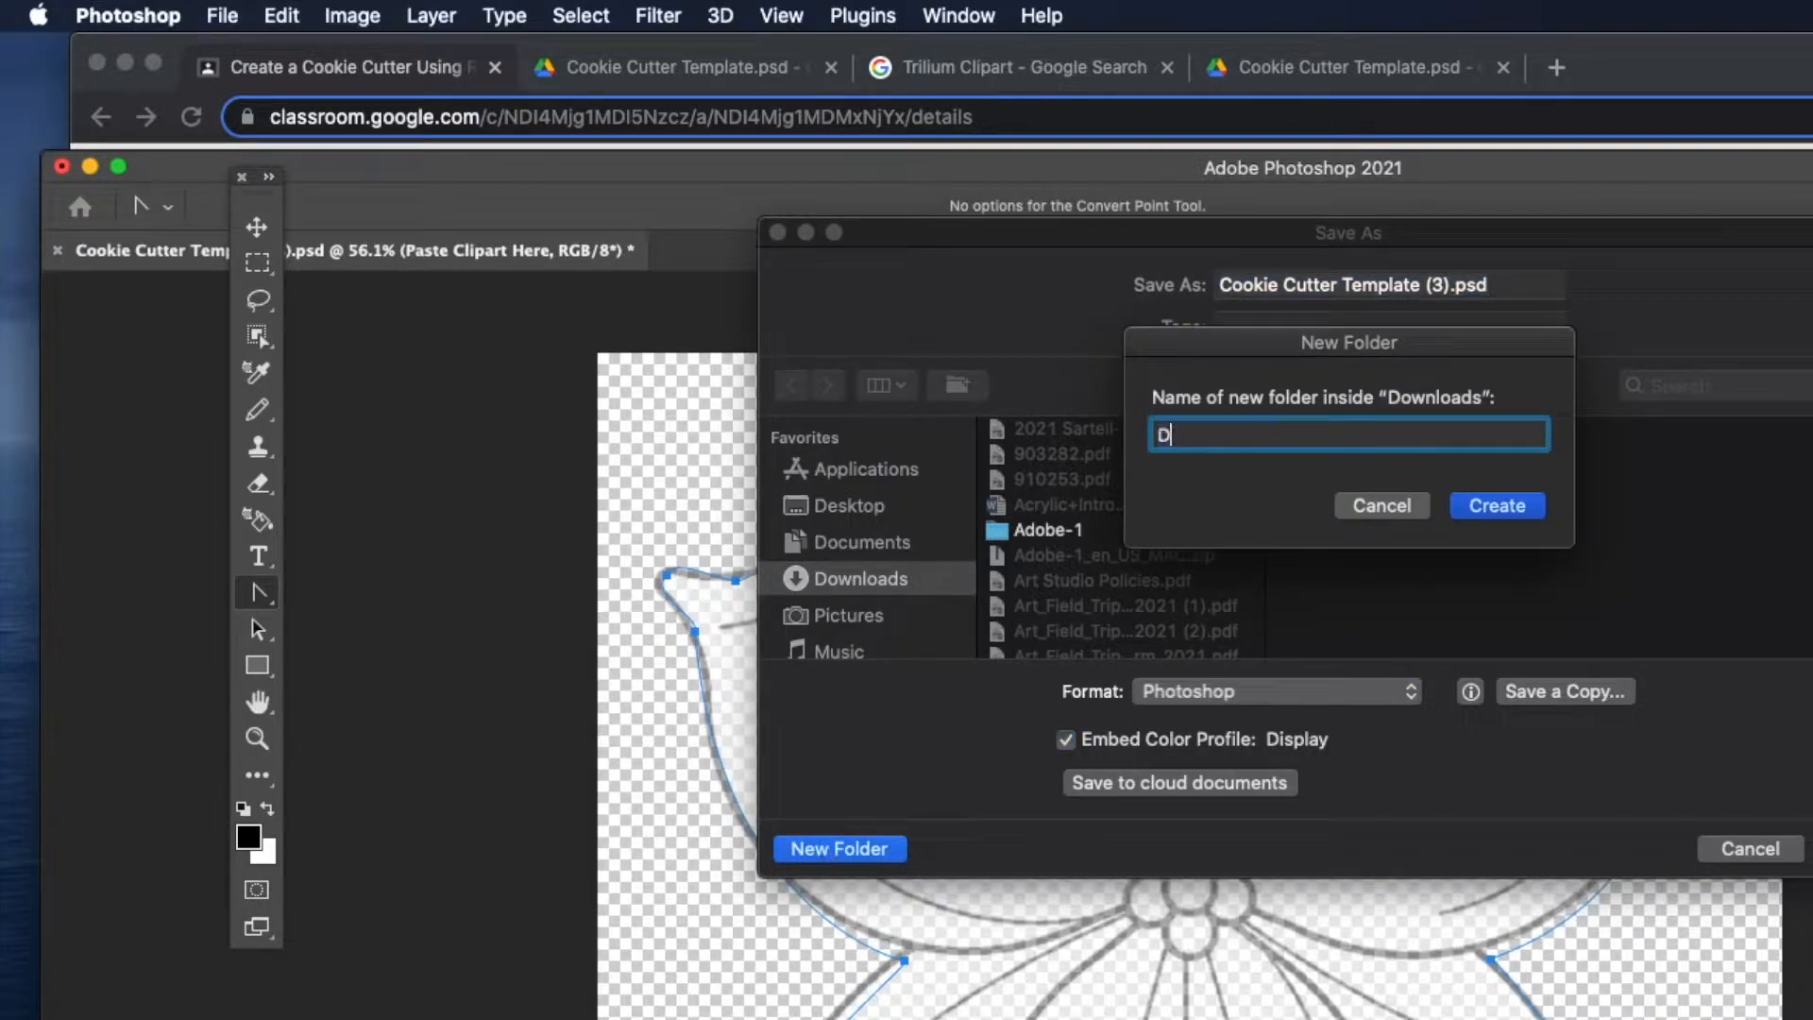
{"action": "type", "text": "esign Elements"}
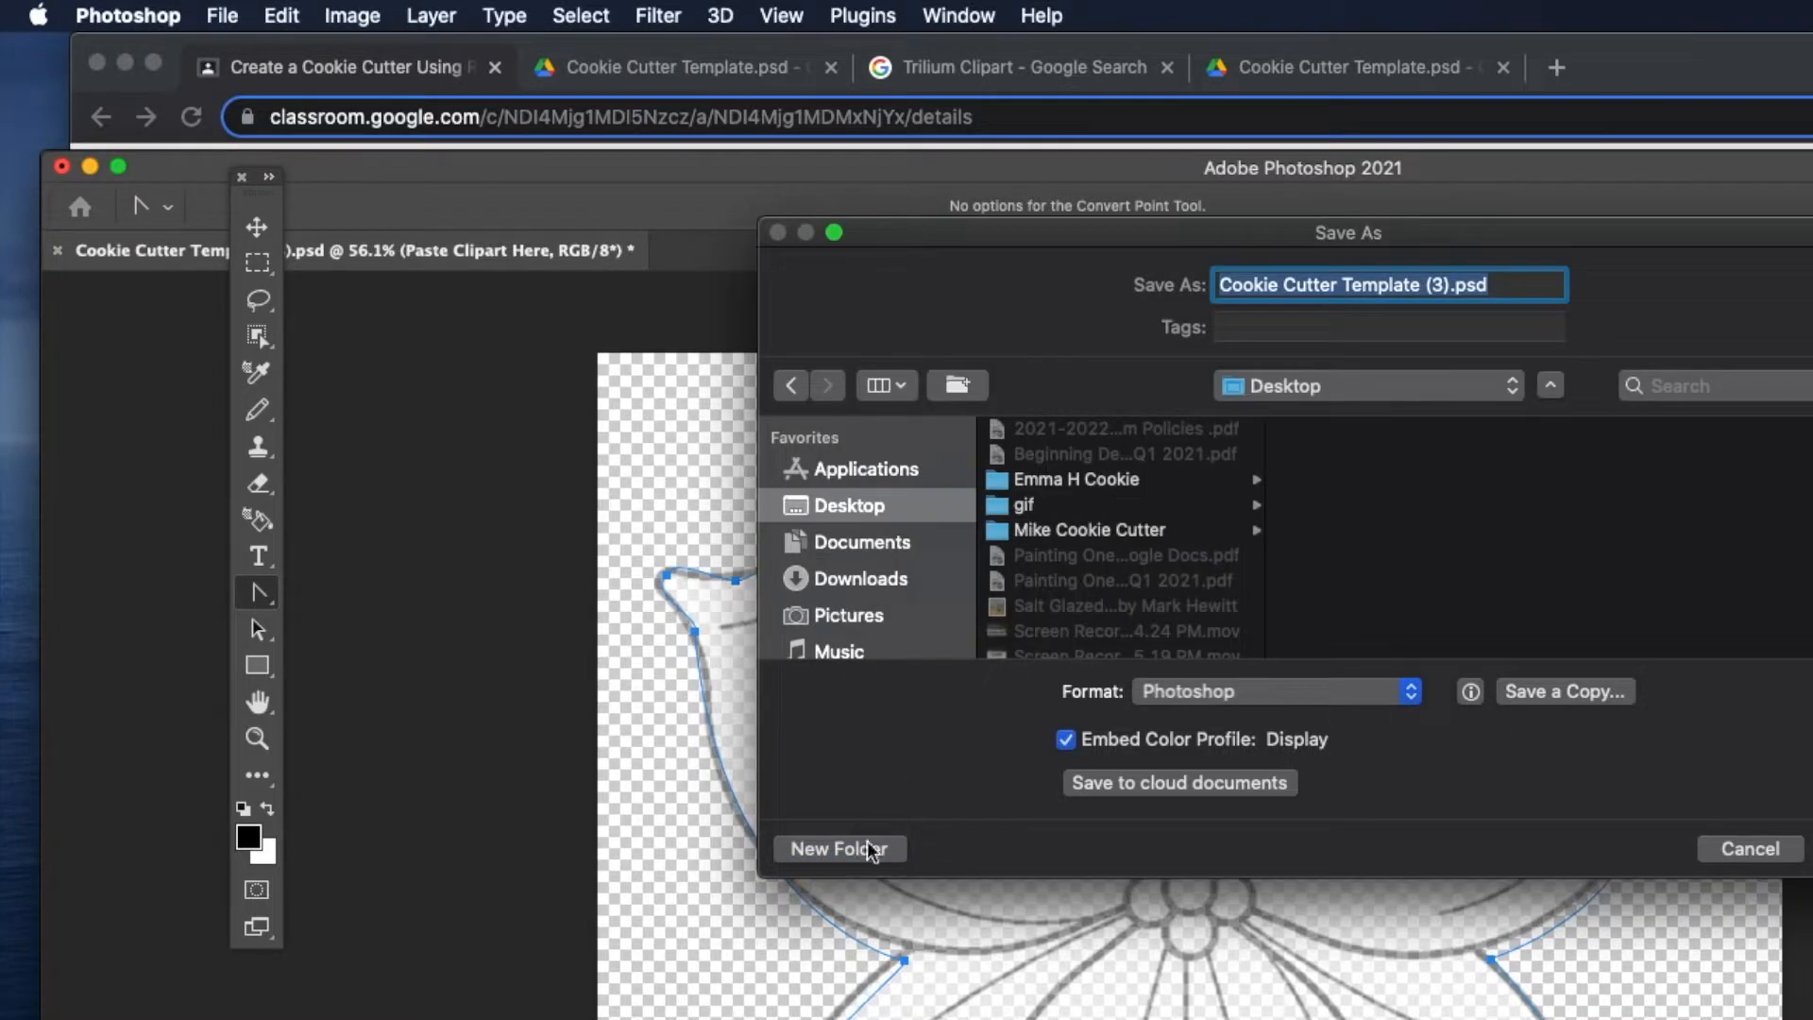
{"action": "left_click", "coordinate": [859, 848]}
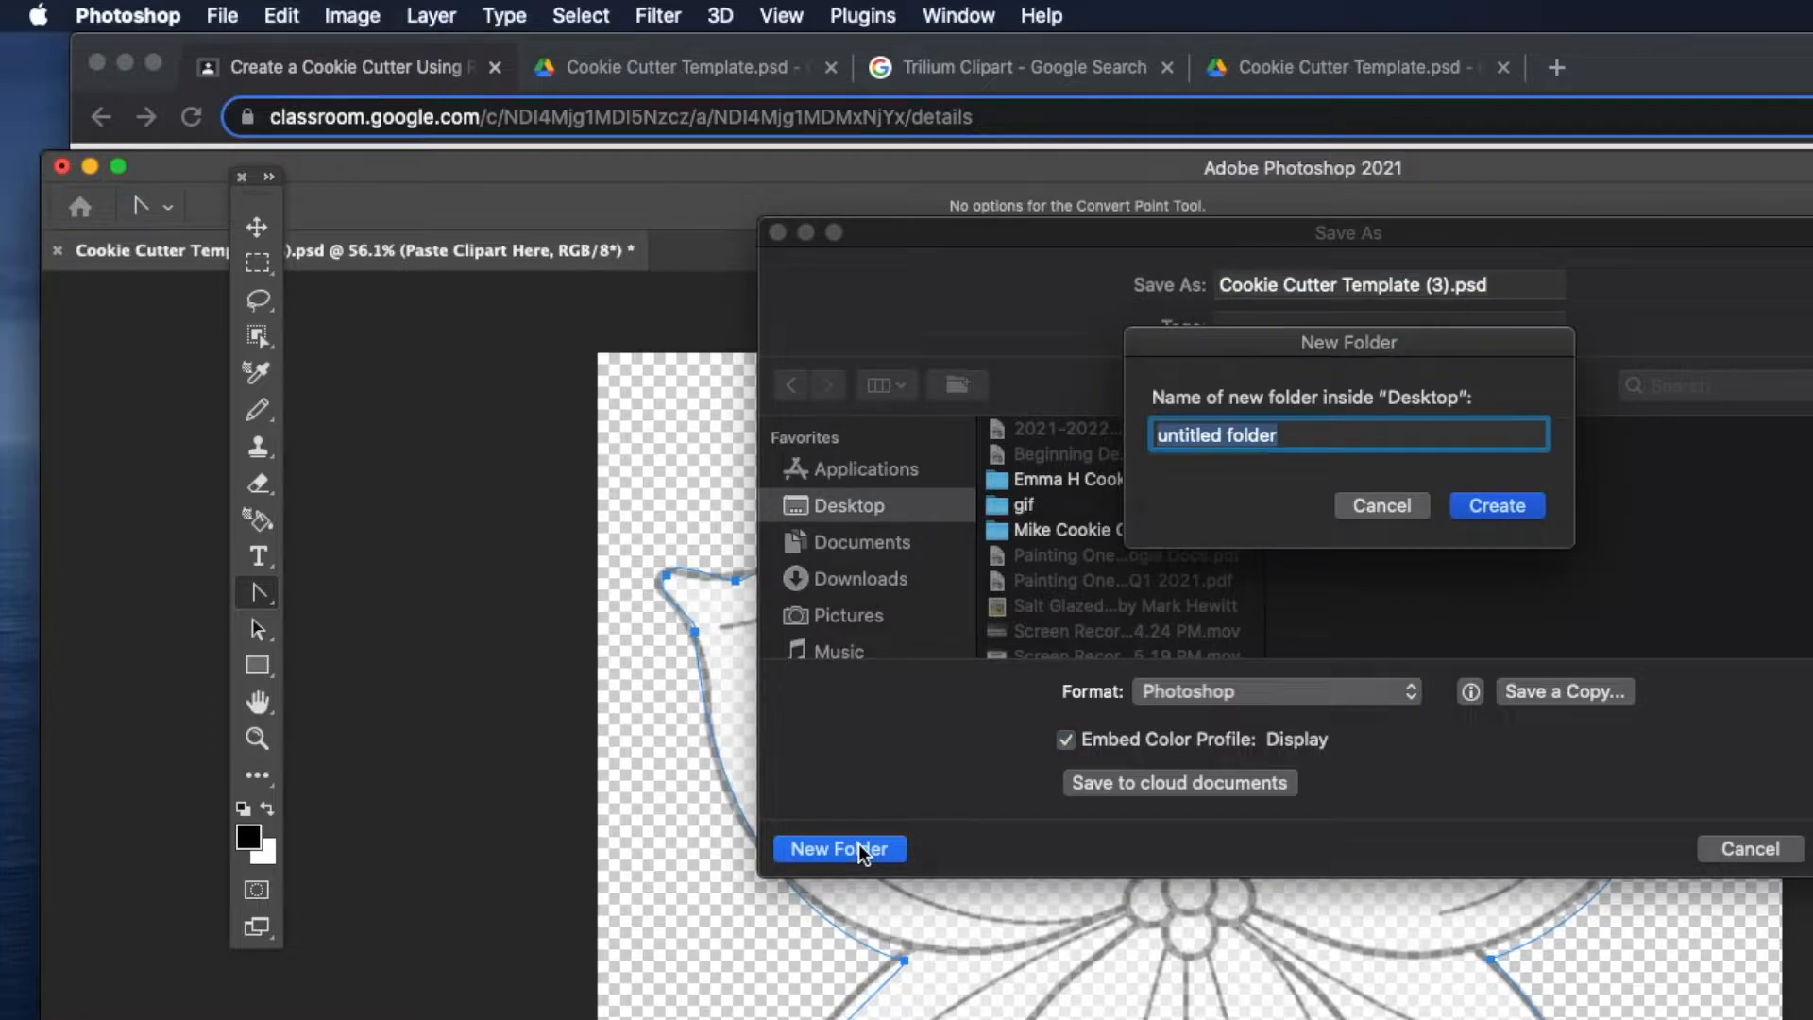
{"action": "type", "text": "Design Elements"}
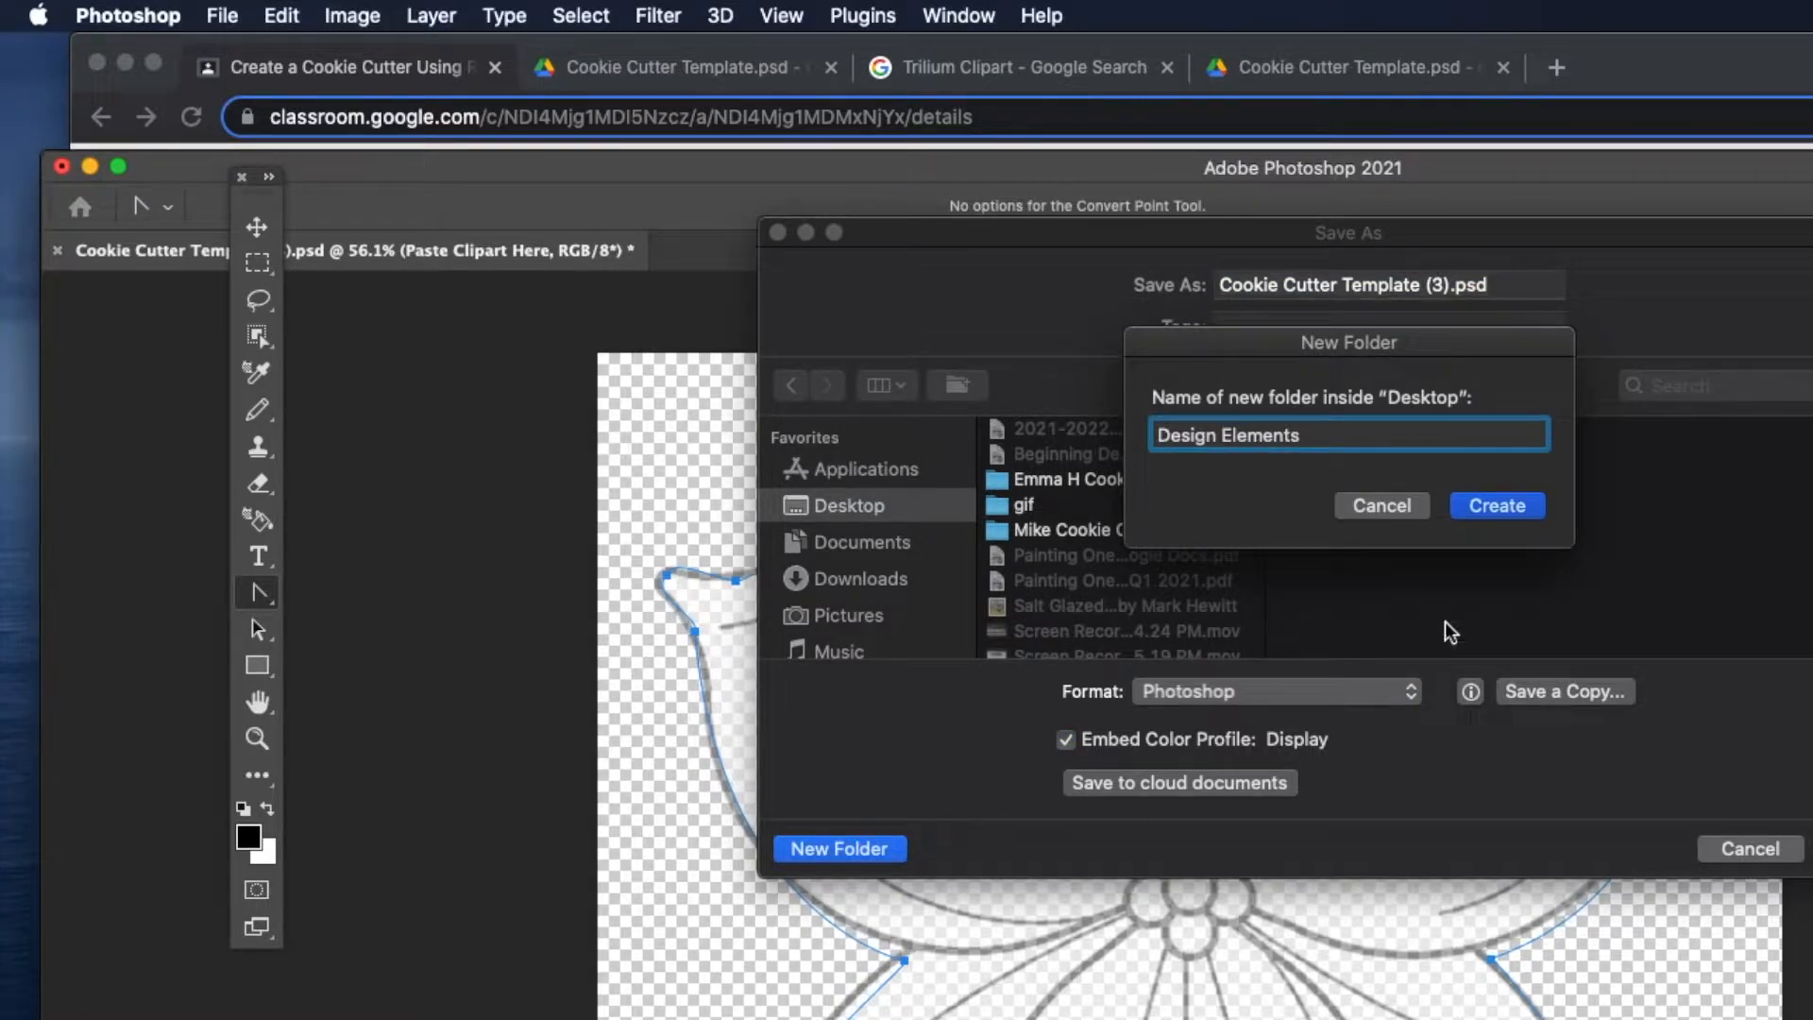
{"action": "left_click", "coordinate": [1498, 513]}
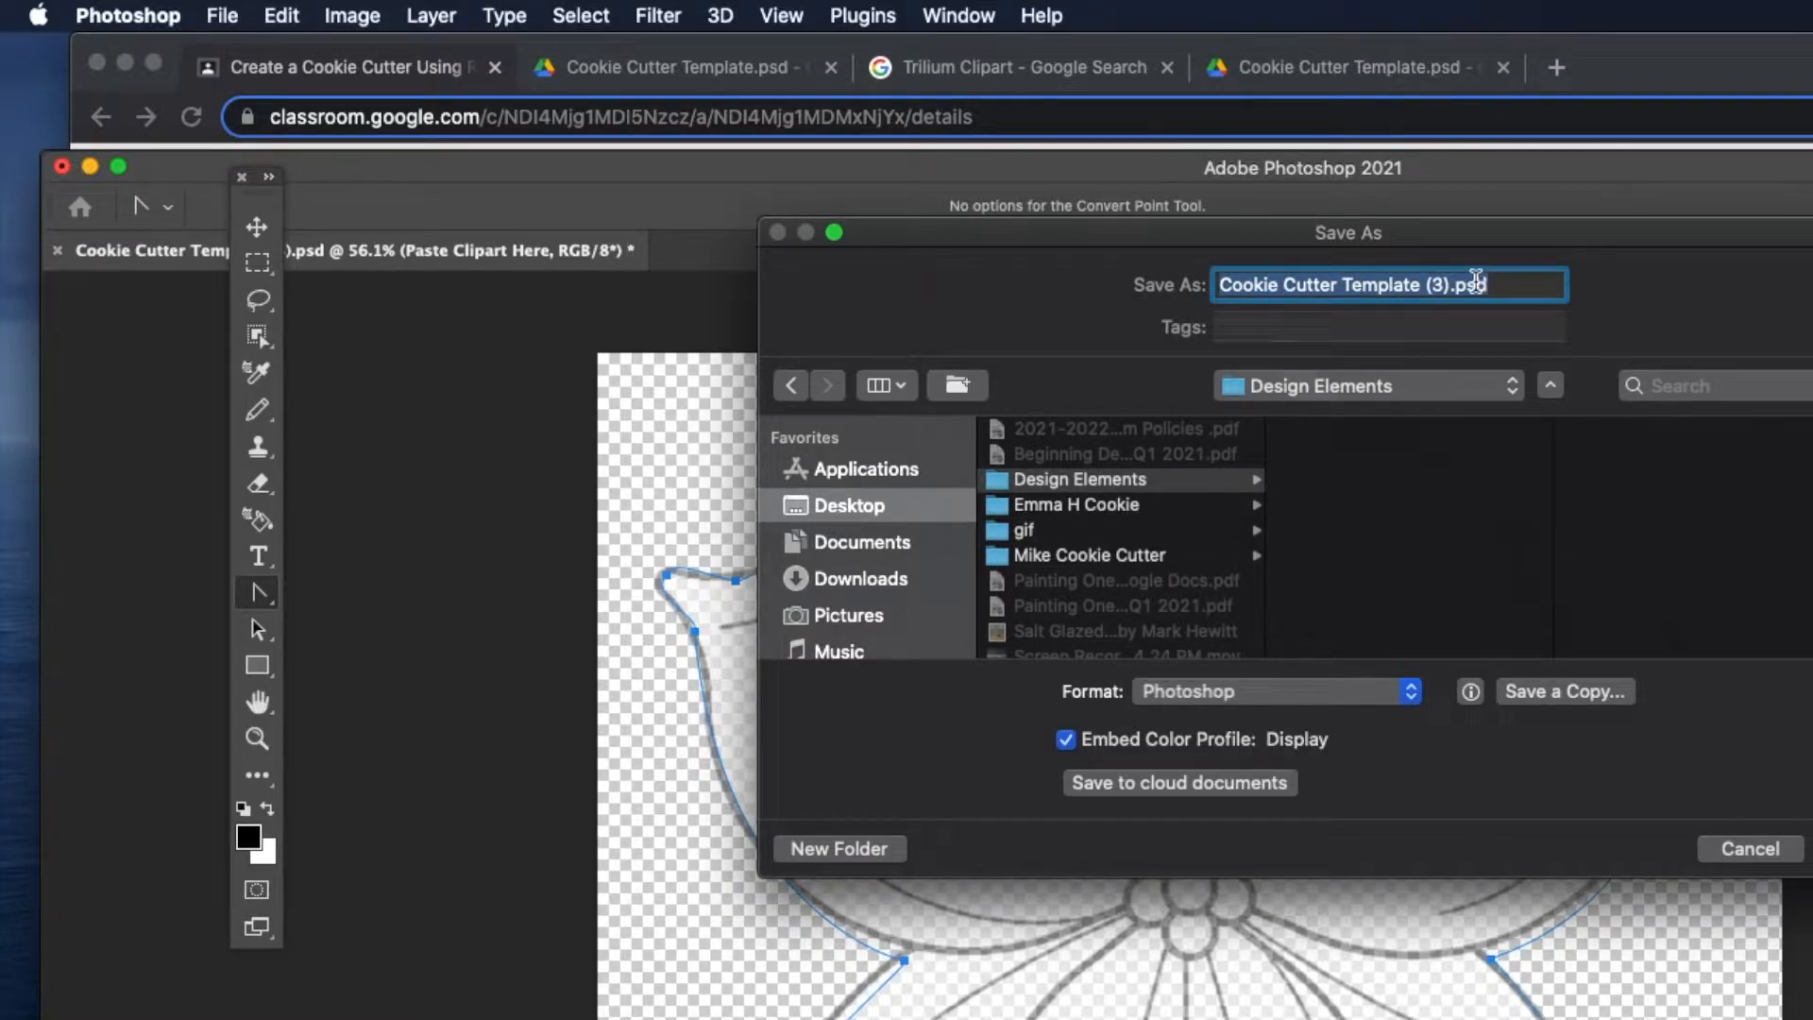
Replace the file name with the student's name and save the PSD with Maximize Compatibility on.
{"action": "left_click_drag", "start_coordinate": [1451, 285], "coordinate": [1195, 311]}
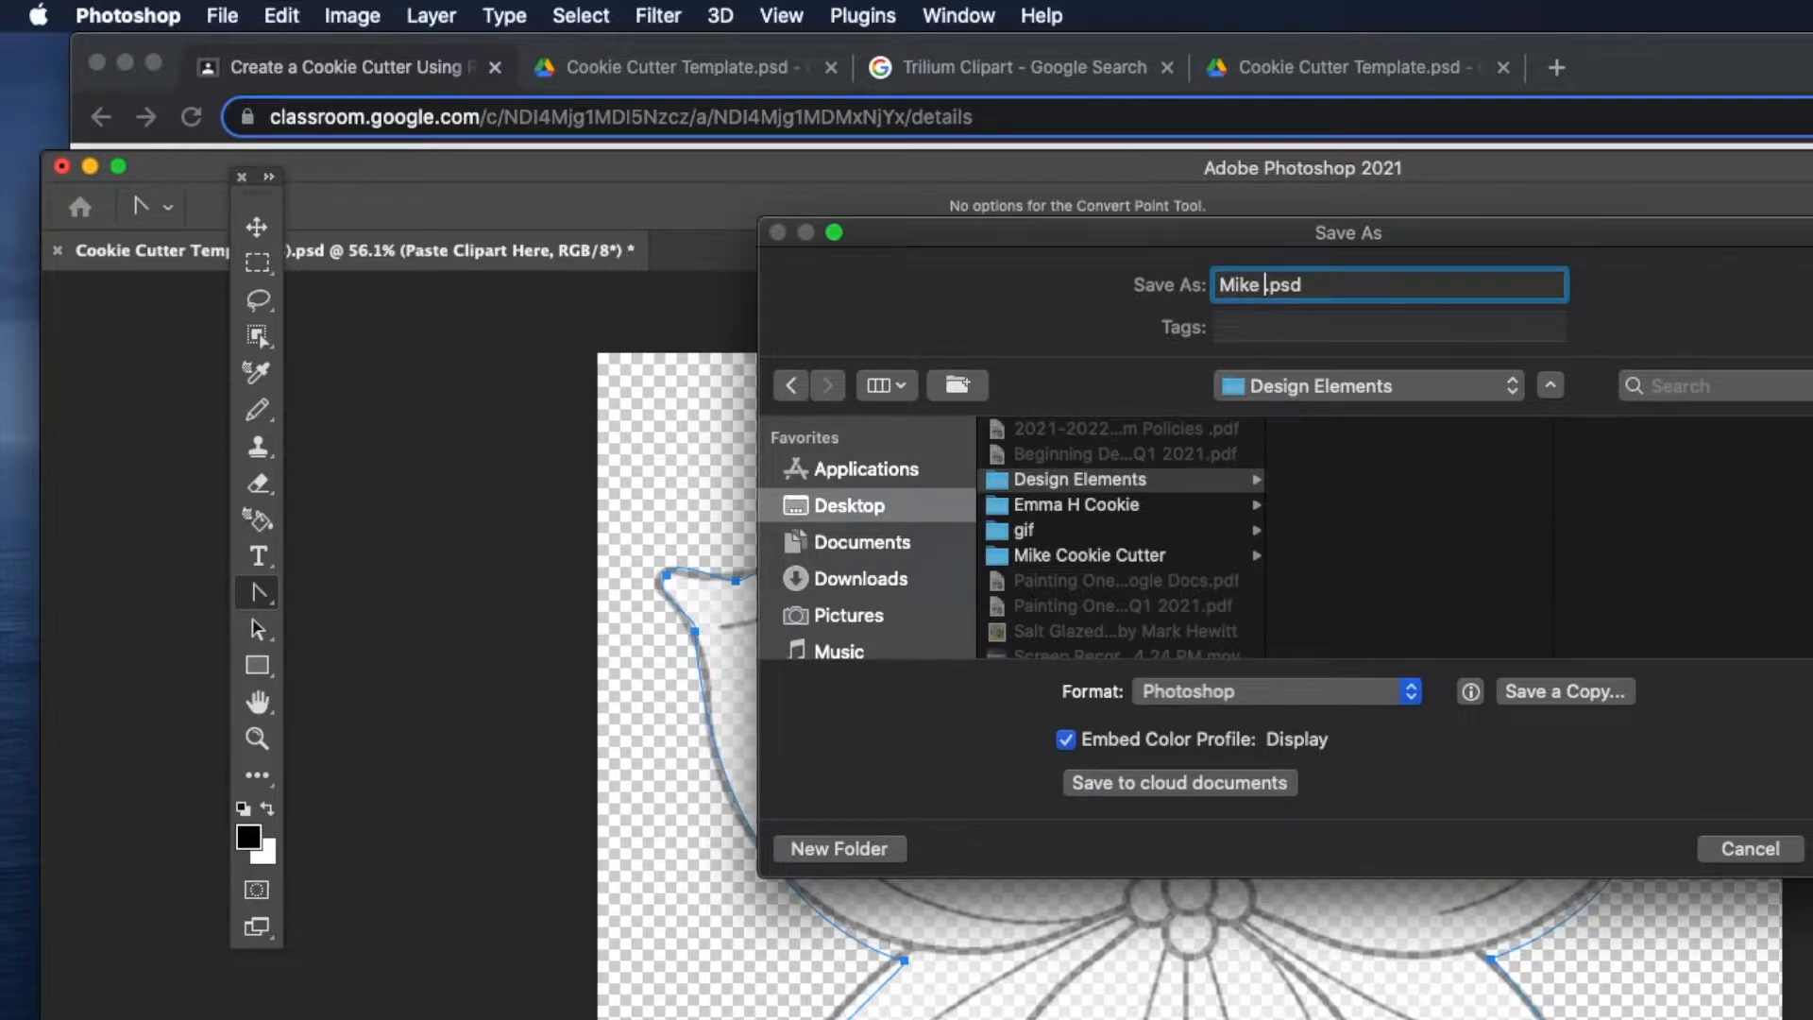
{"action": "key", "text": "Return"}
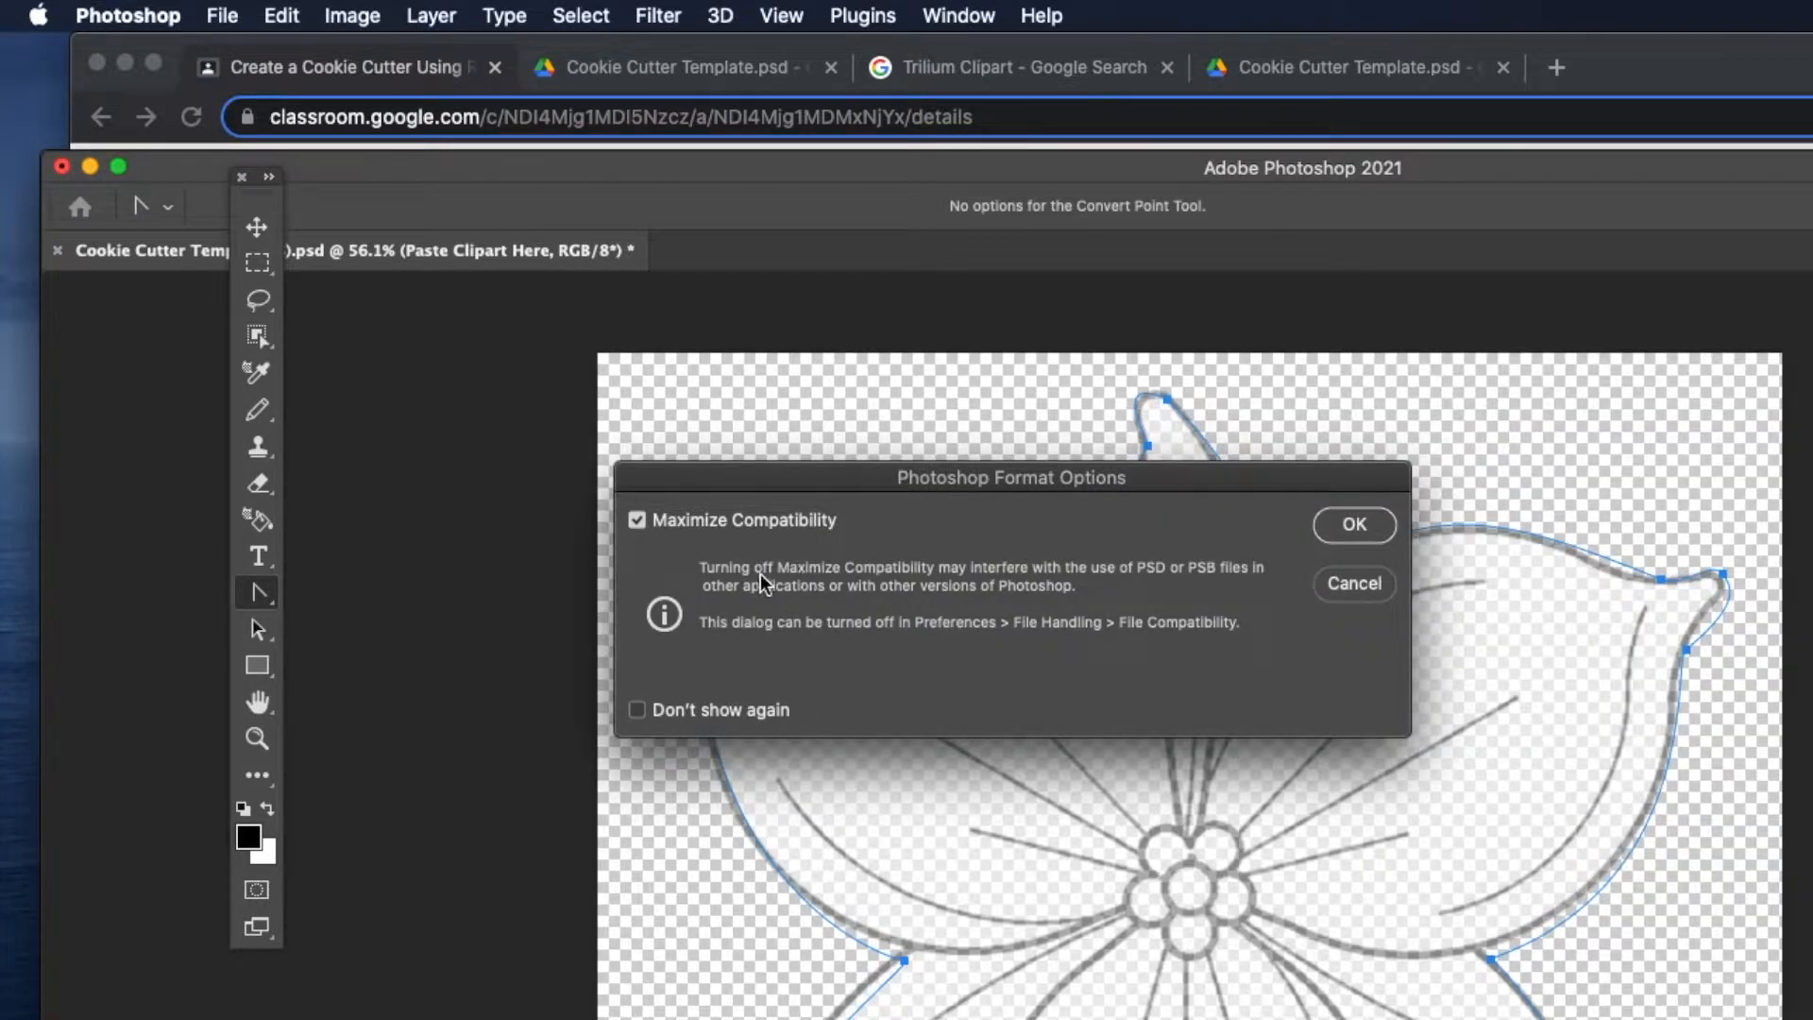
{"action": "left_click", "coordinate": [1345, 527]}
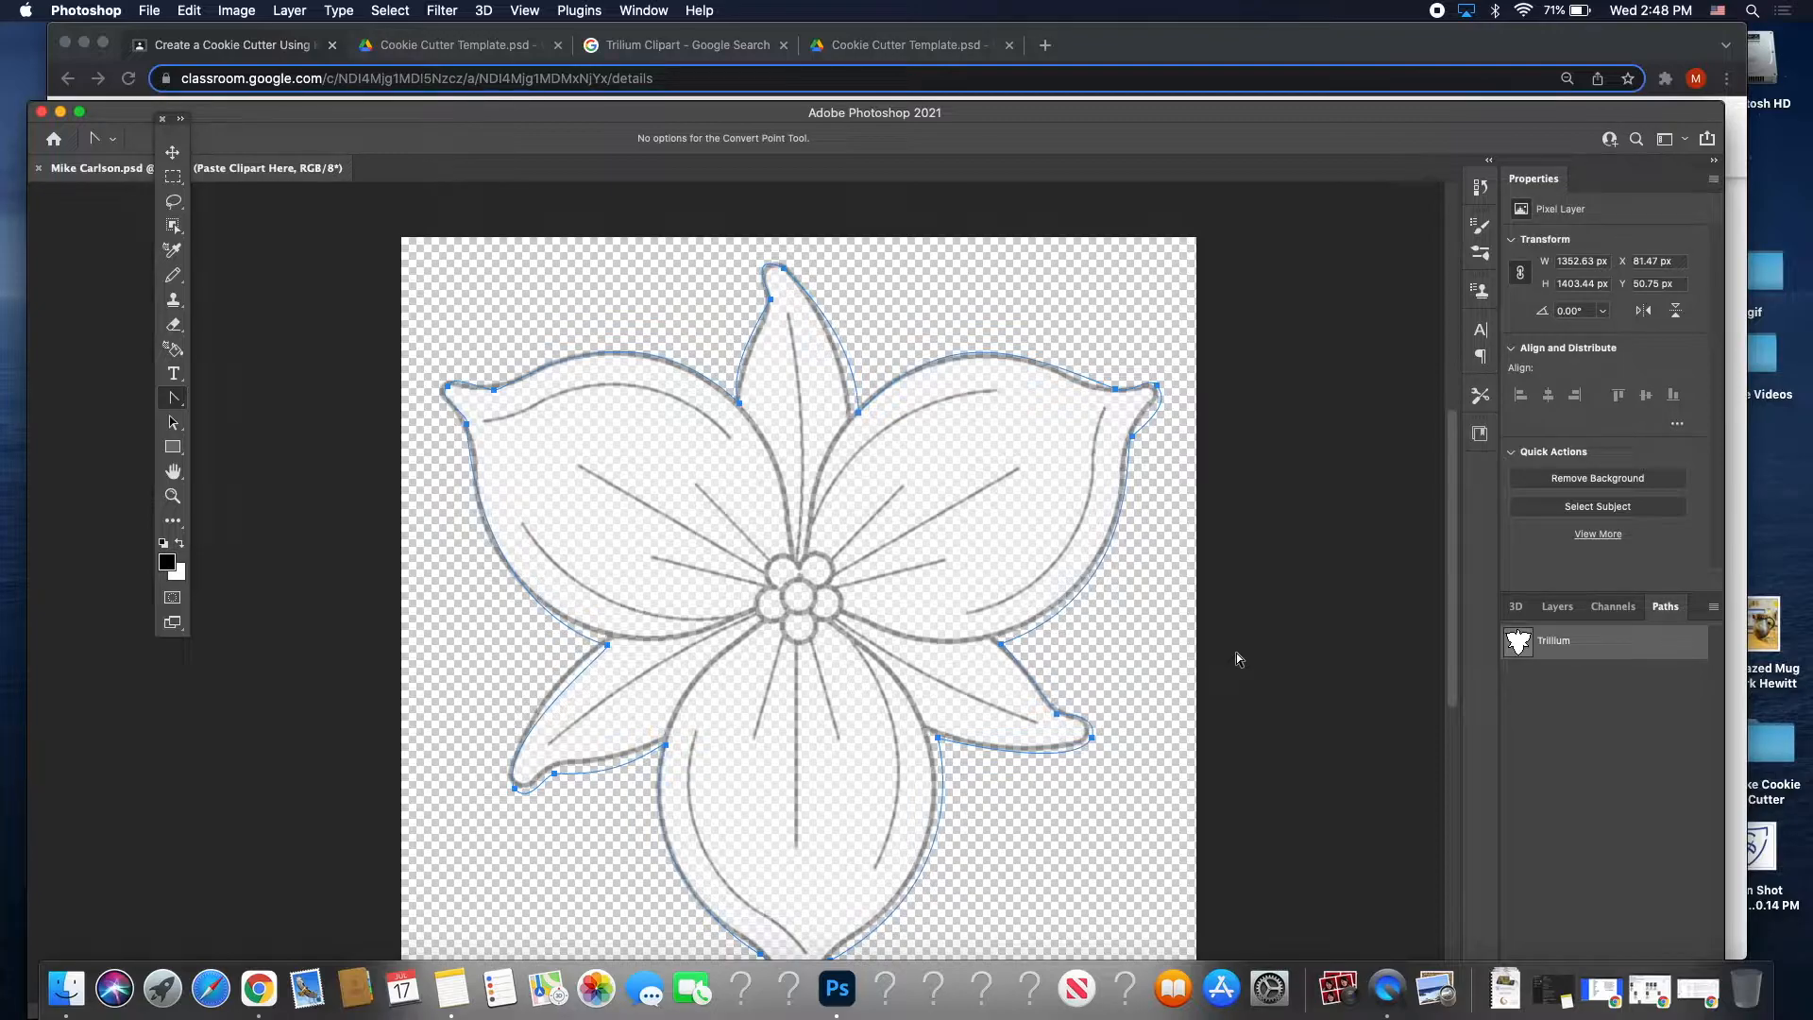
Select the Guard 45 Pixels layer and pick the Brush Tool, confirming 45 px at 100% hardness.
{"action": "left_click", "coordinate": [1557, 607]}
{"action": "left_click", "coordinate": [1595, 770]}
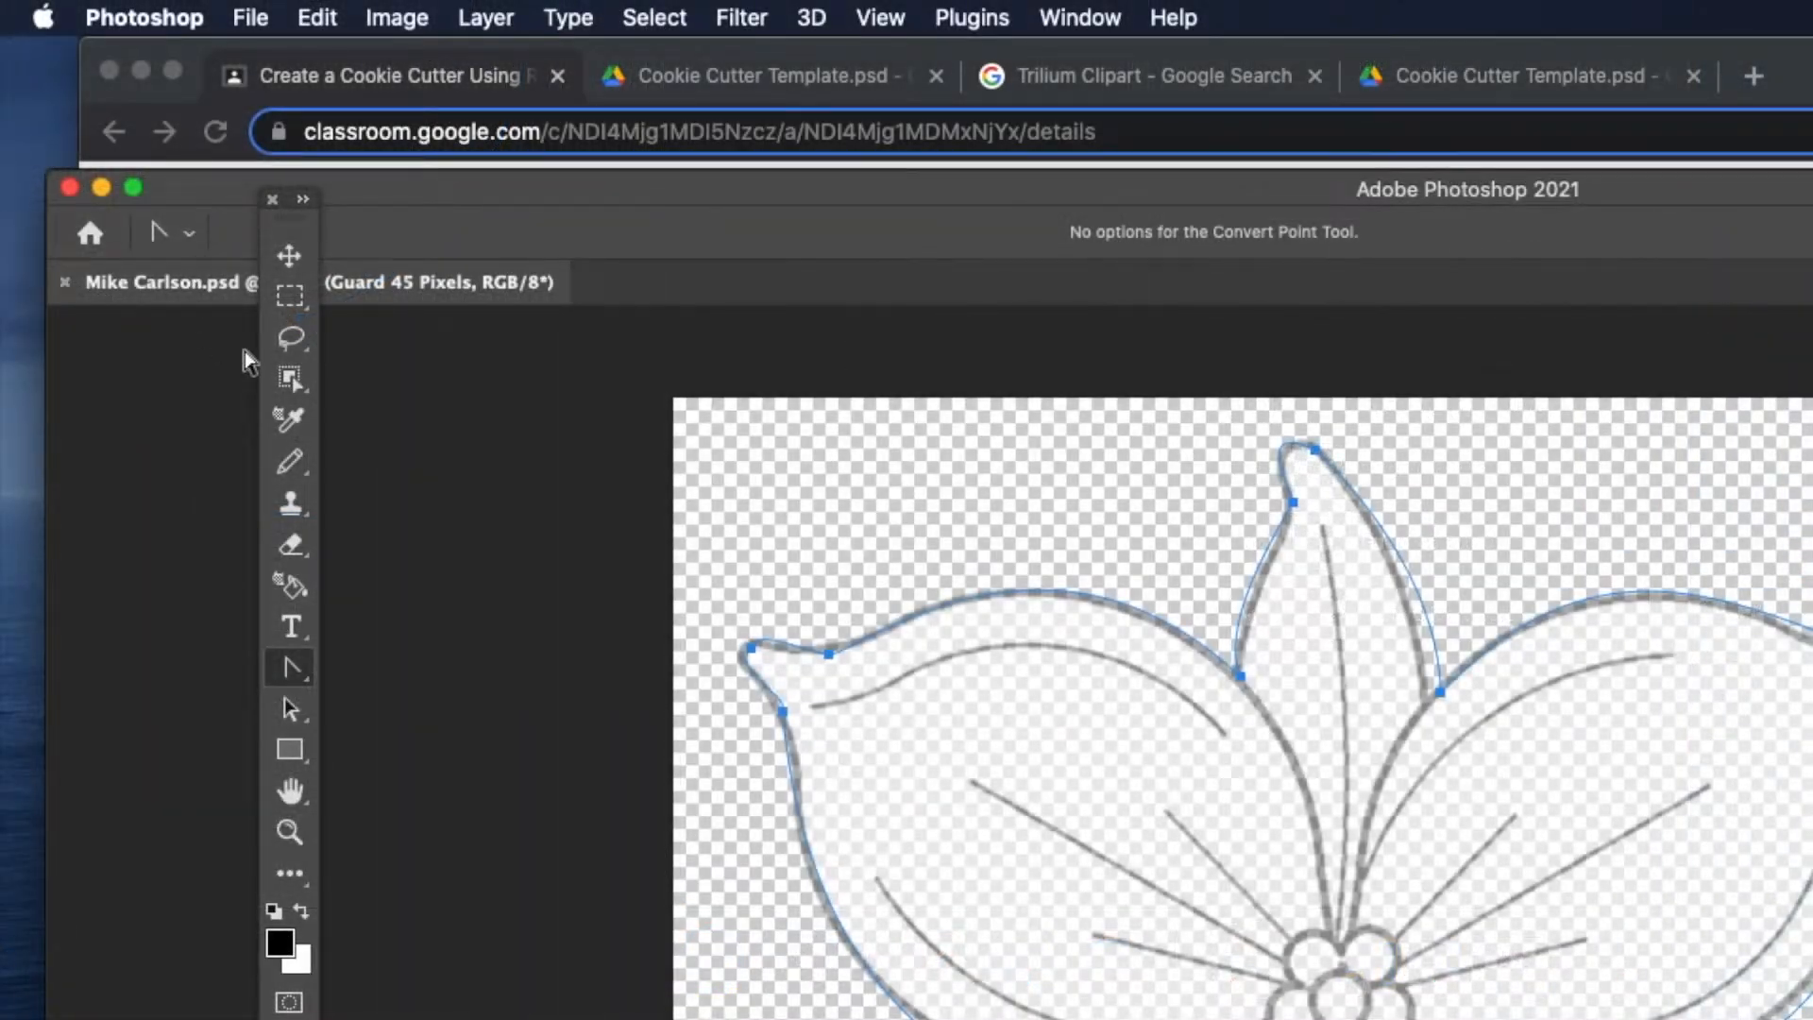
{"action": "left_click_drag", "start_coordinate": [296, 486], "coordinate": [365, 457]}
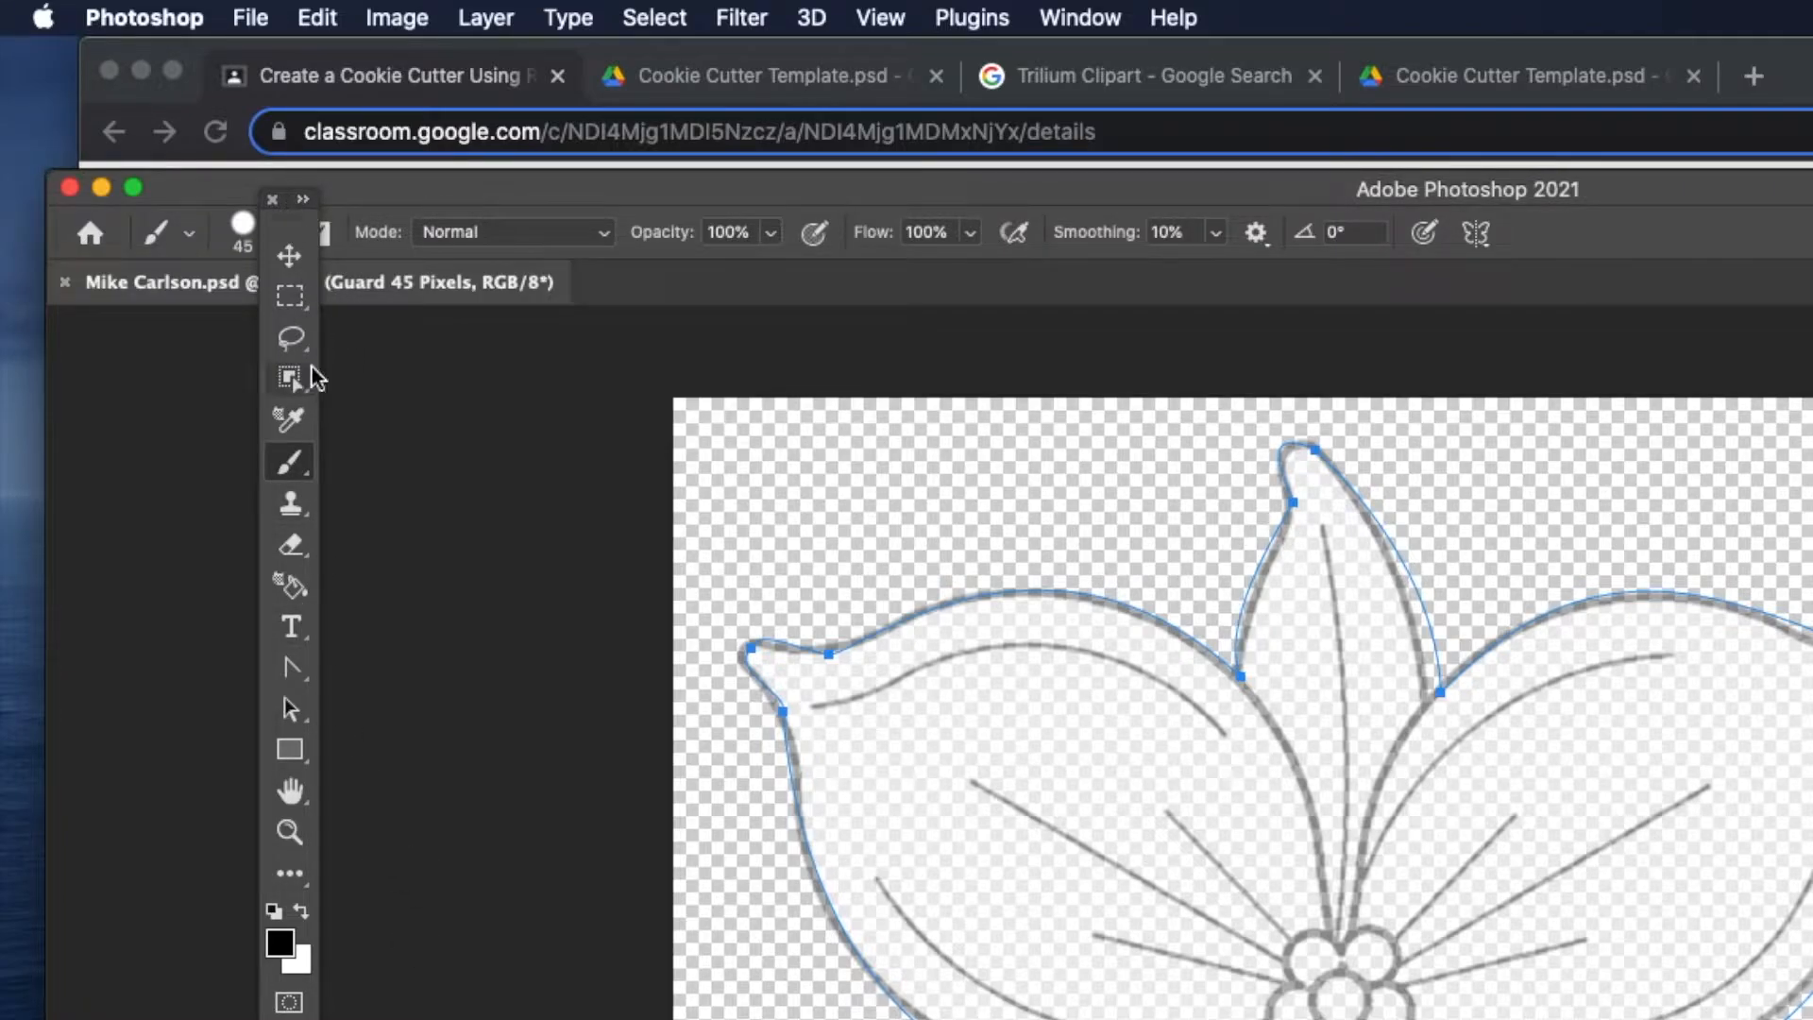
{"action": "left_click", "coordinate": [244, 231]}
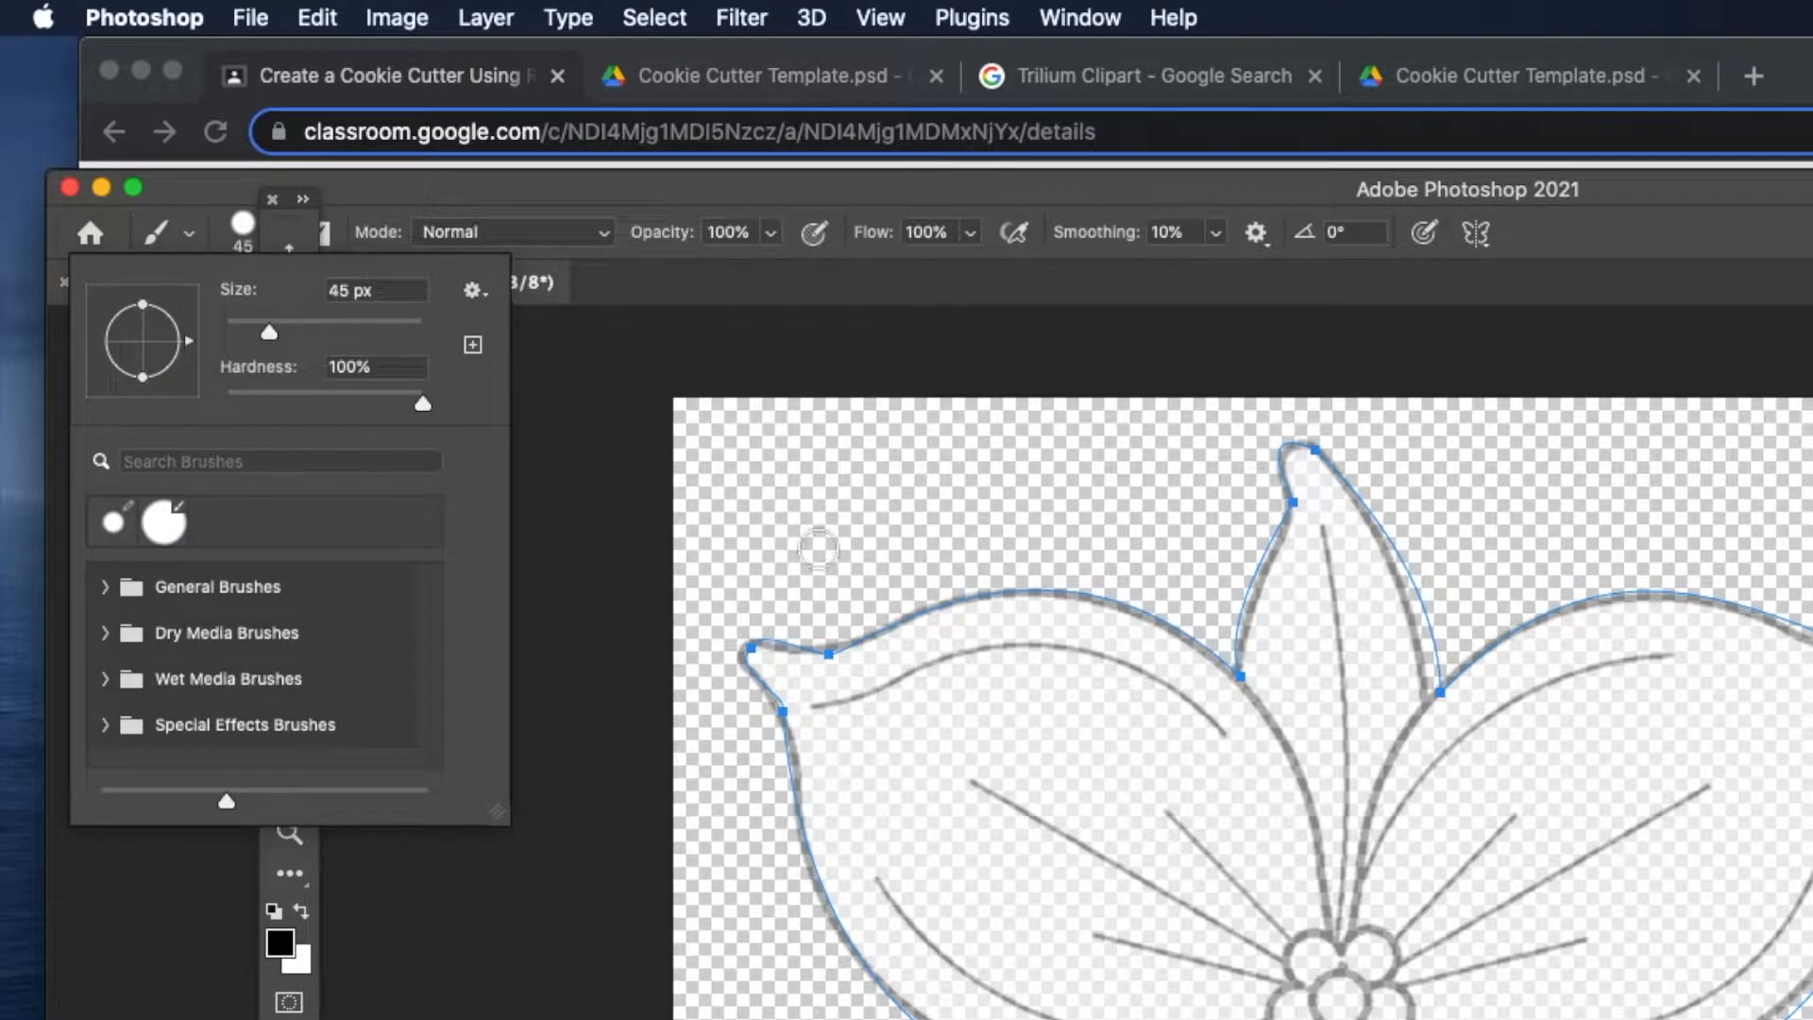
{"action": "left_click", "coordinate": [947, 348]}
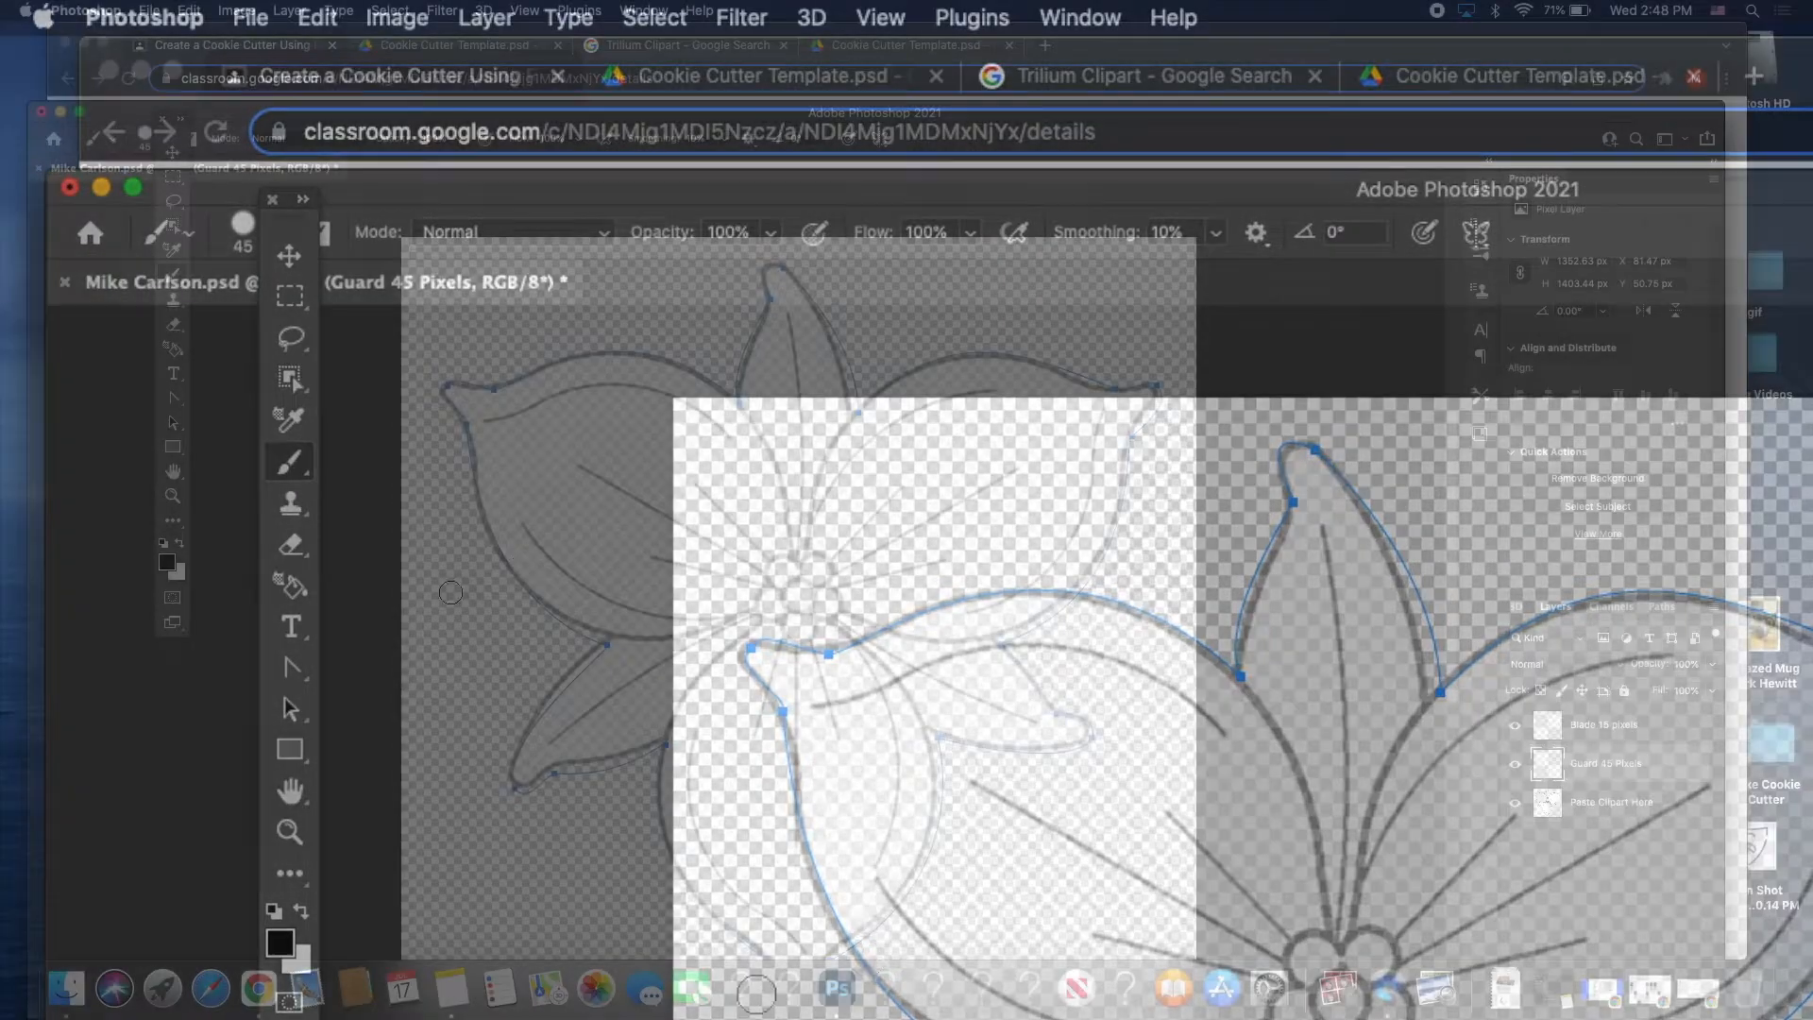
Set the foreground colour to near-black 060606, then switch to the Pen tool.
{"action": "left_click", "coordinate": [167, 562]}
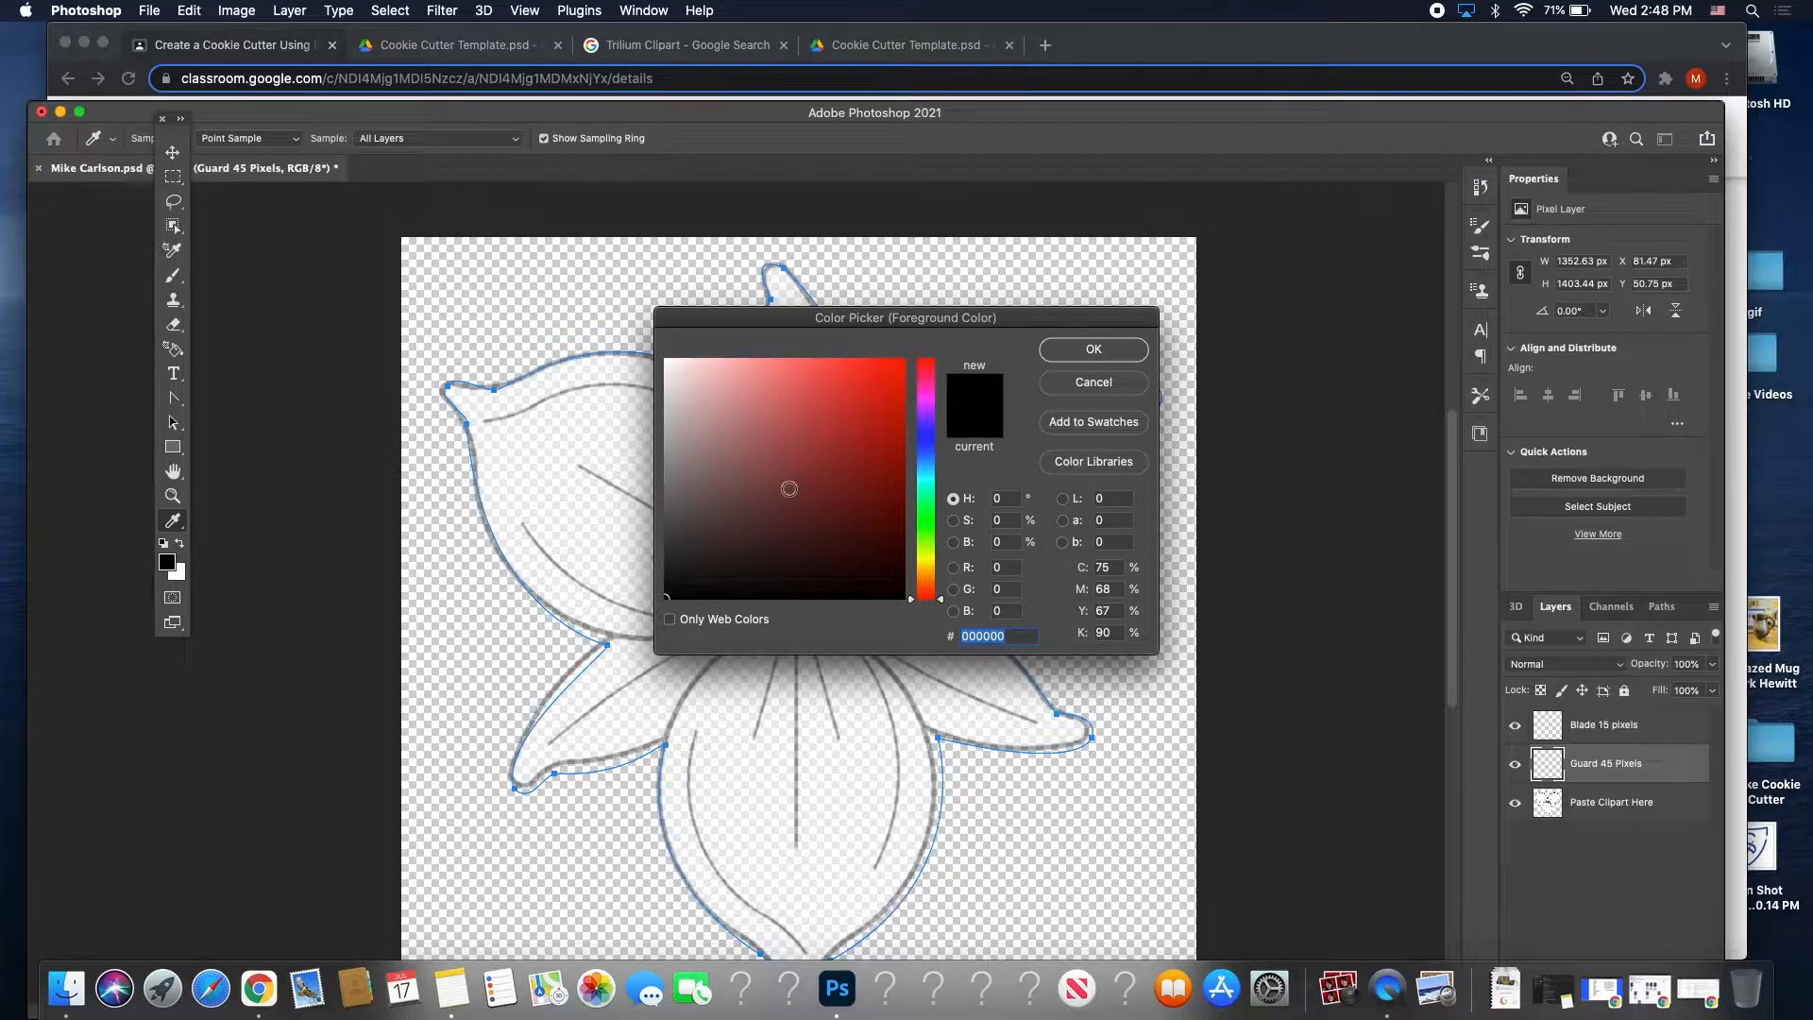
{"action": "left_click", "coordinate": [673, 593]}
{"action": "left_click", "coordinate": [1094, 350]}
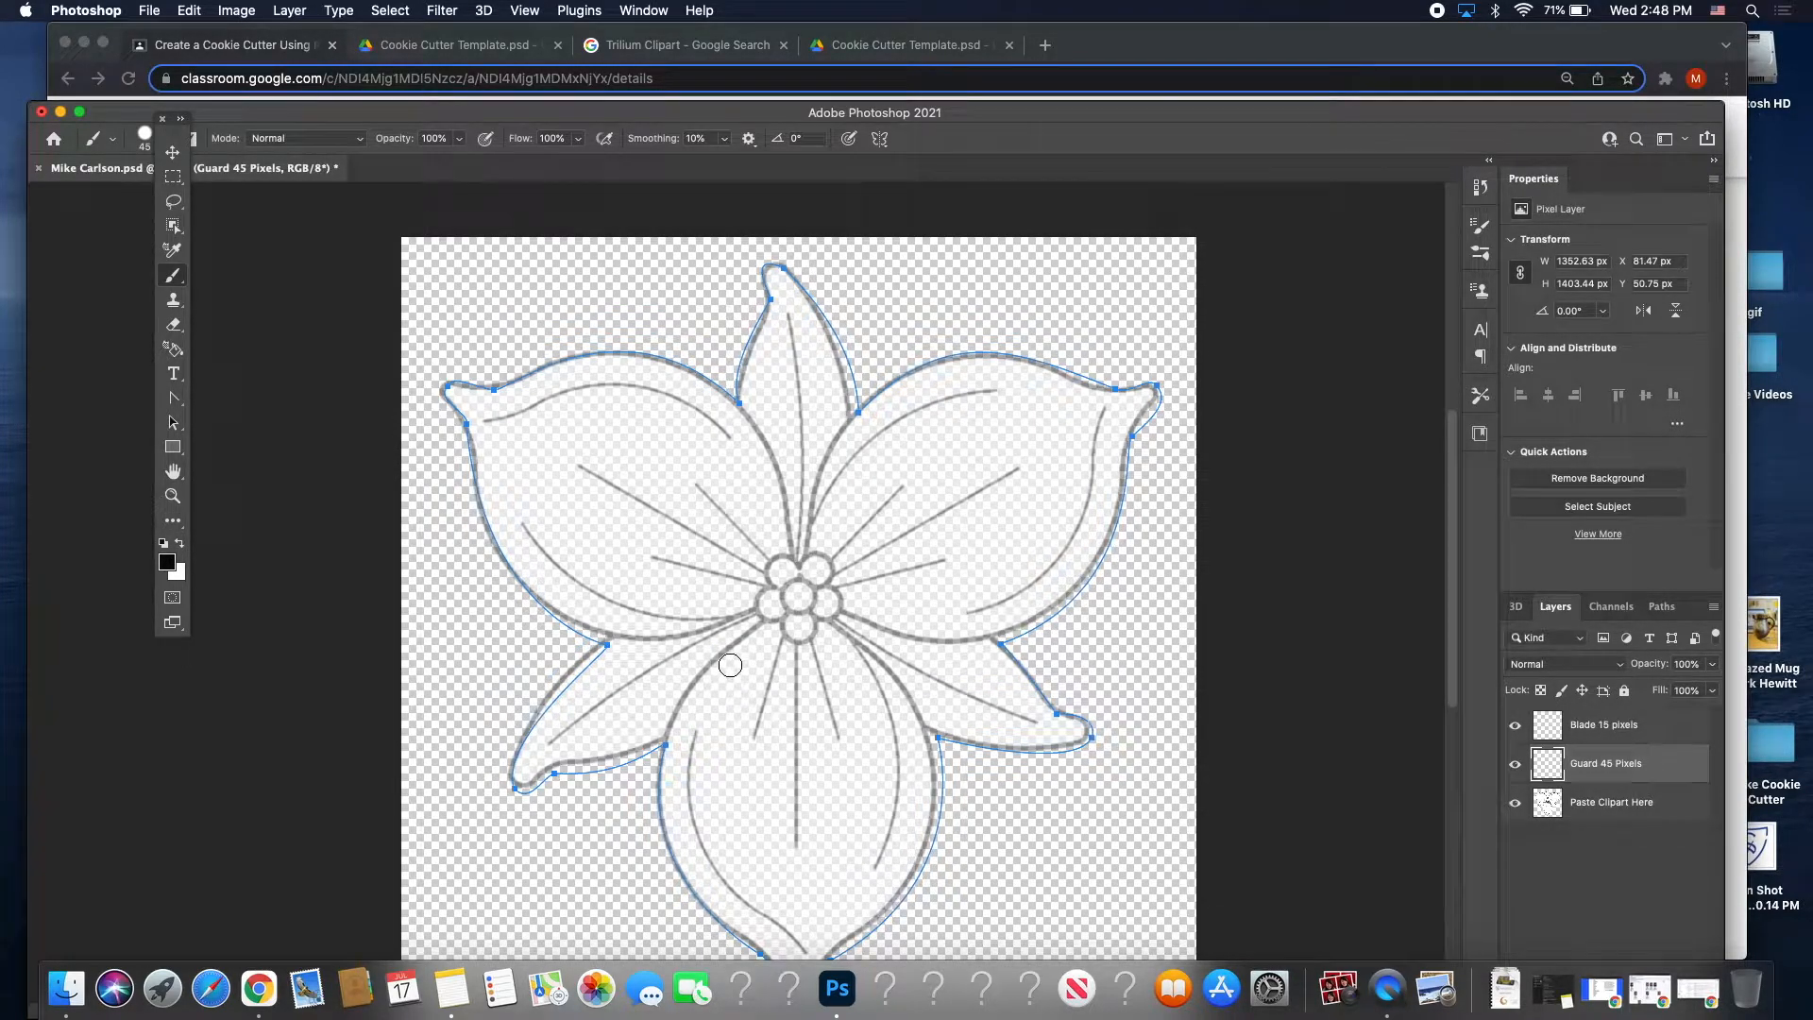
{"action": "key", "text": "p"}
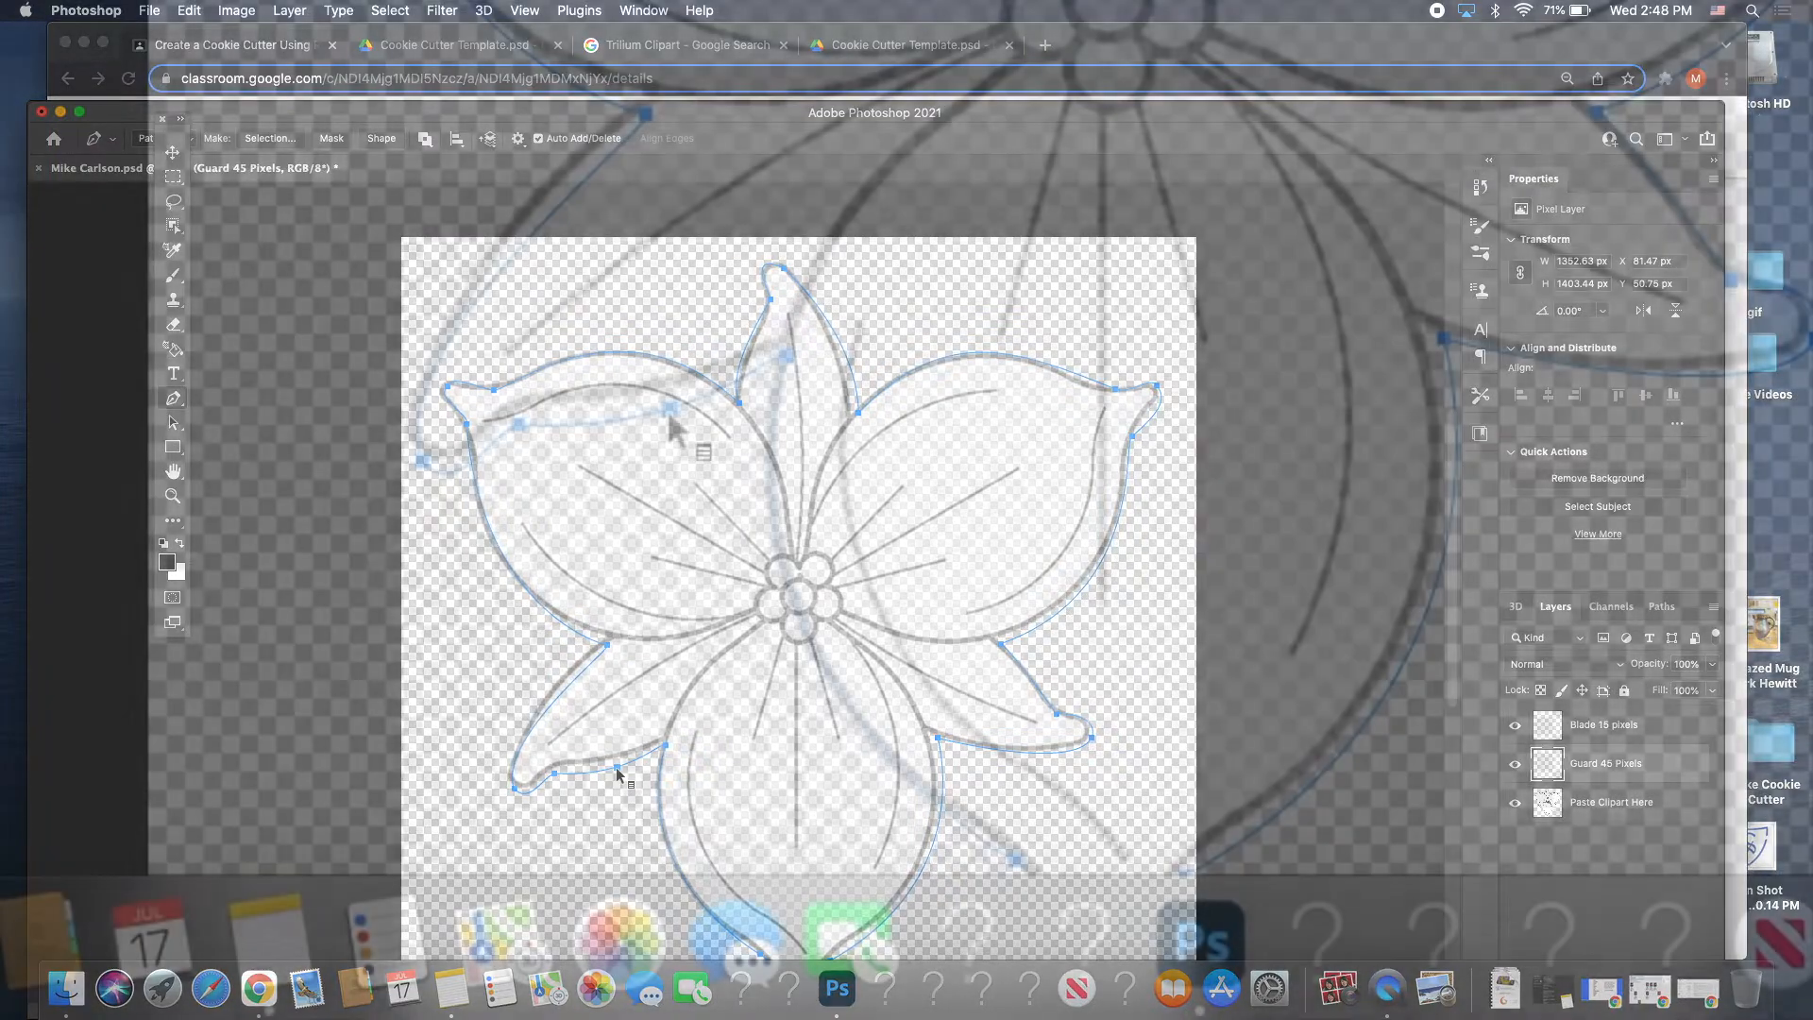
Stroke the Trillium path with the 45 px brush on the Guard 45 Pixels layer.
{"action": "right_click", "coordinate": [616, 767]}
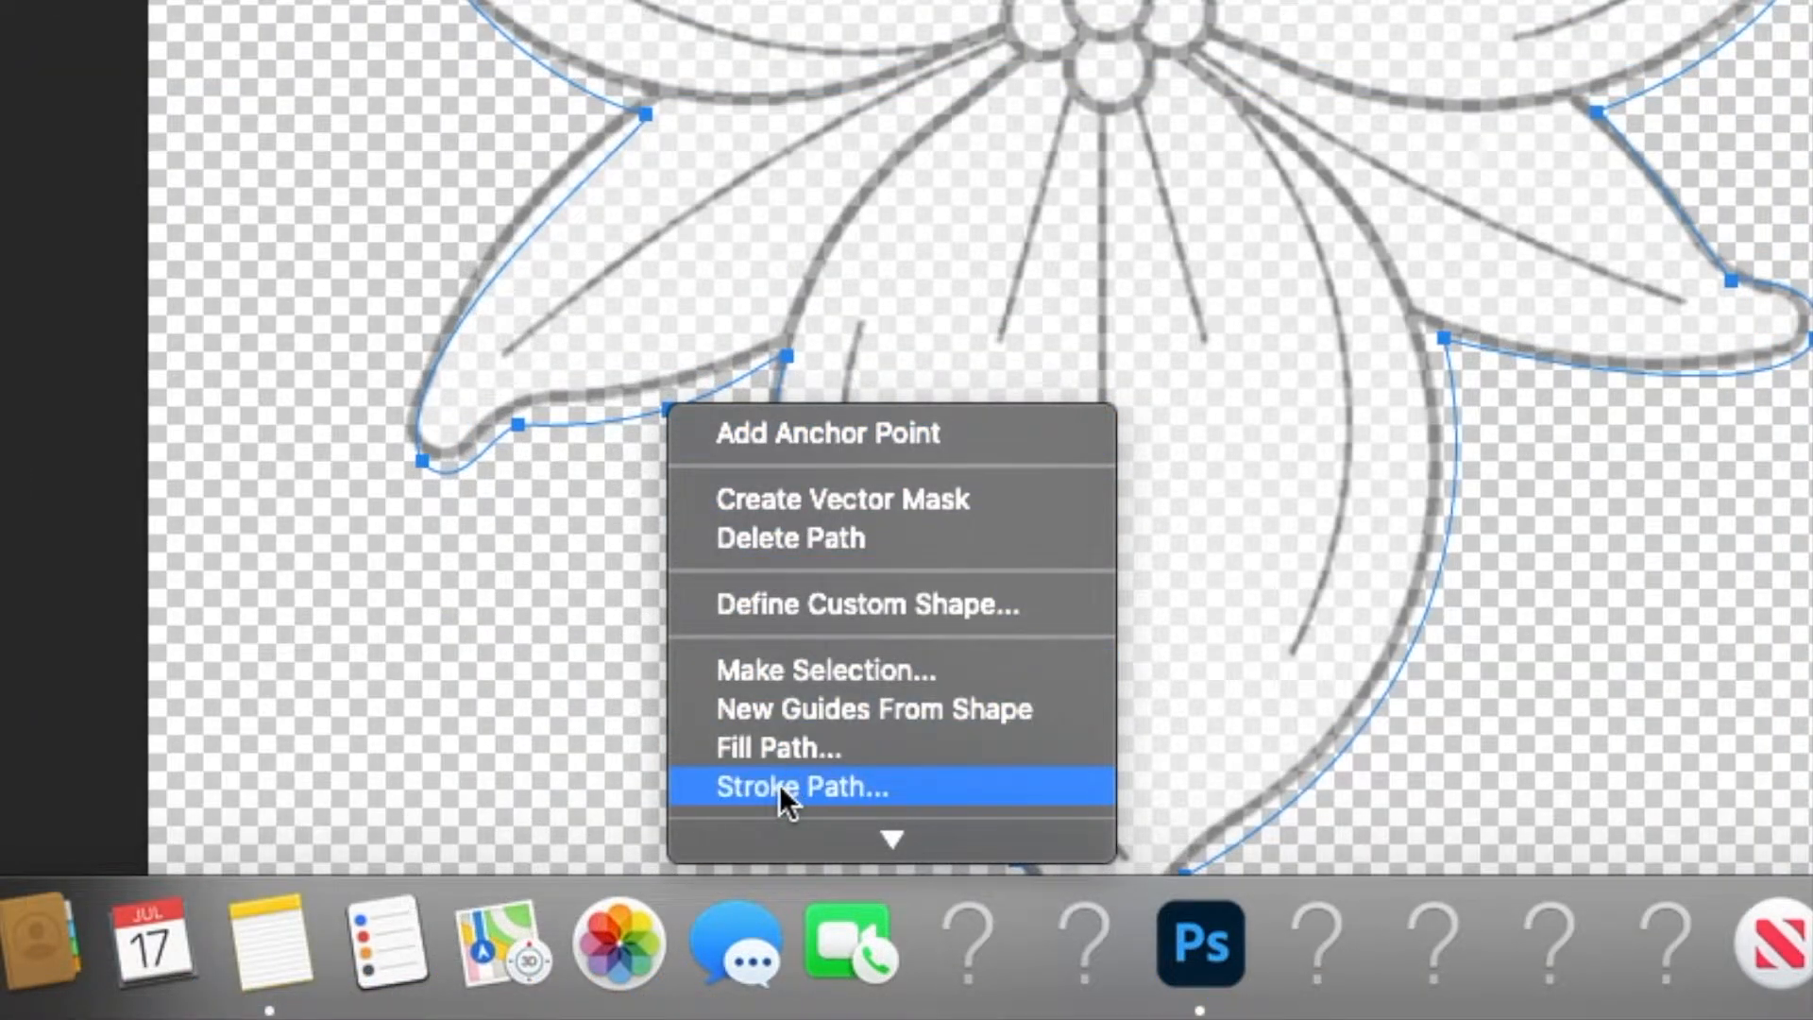
{"action": "left_click", "coordinate": [839, 786]}
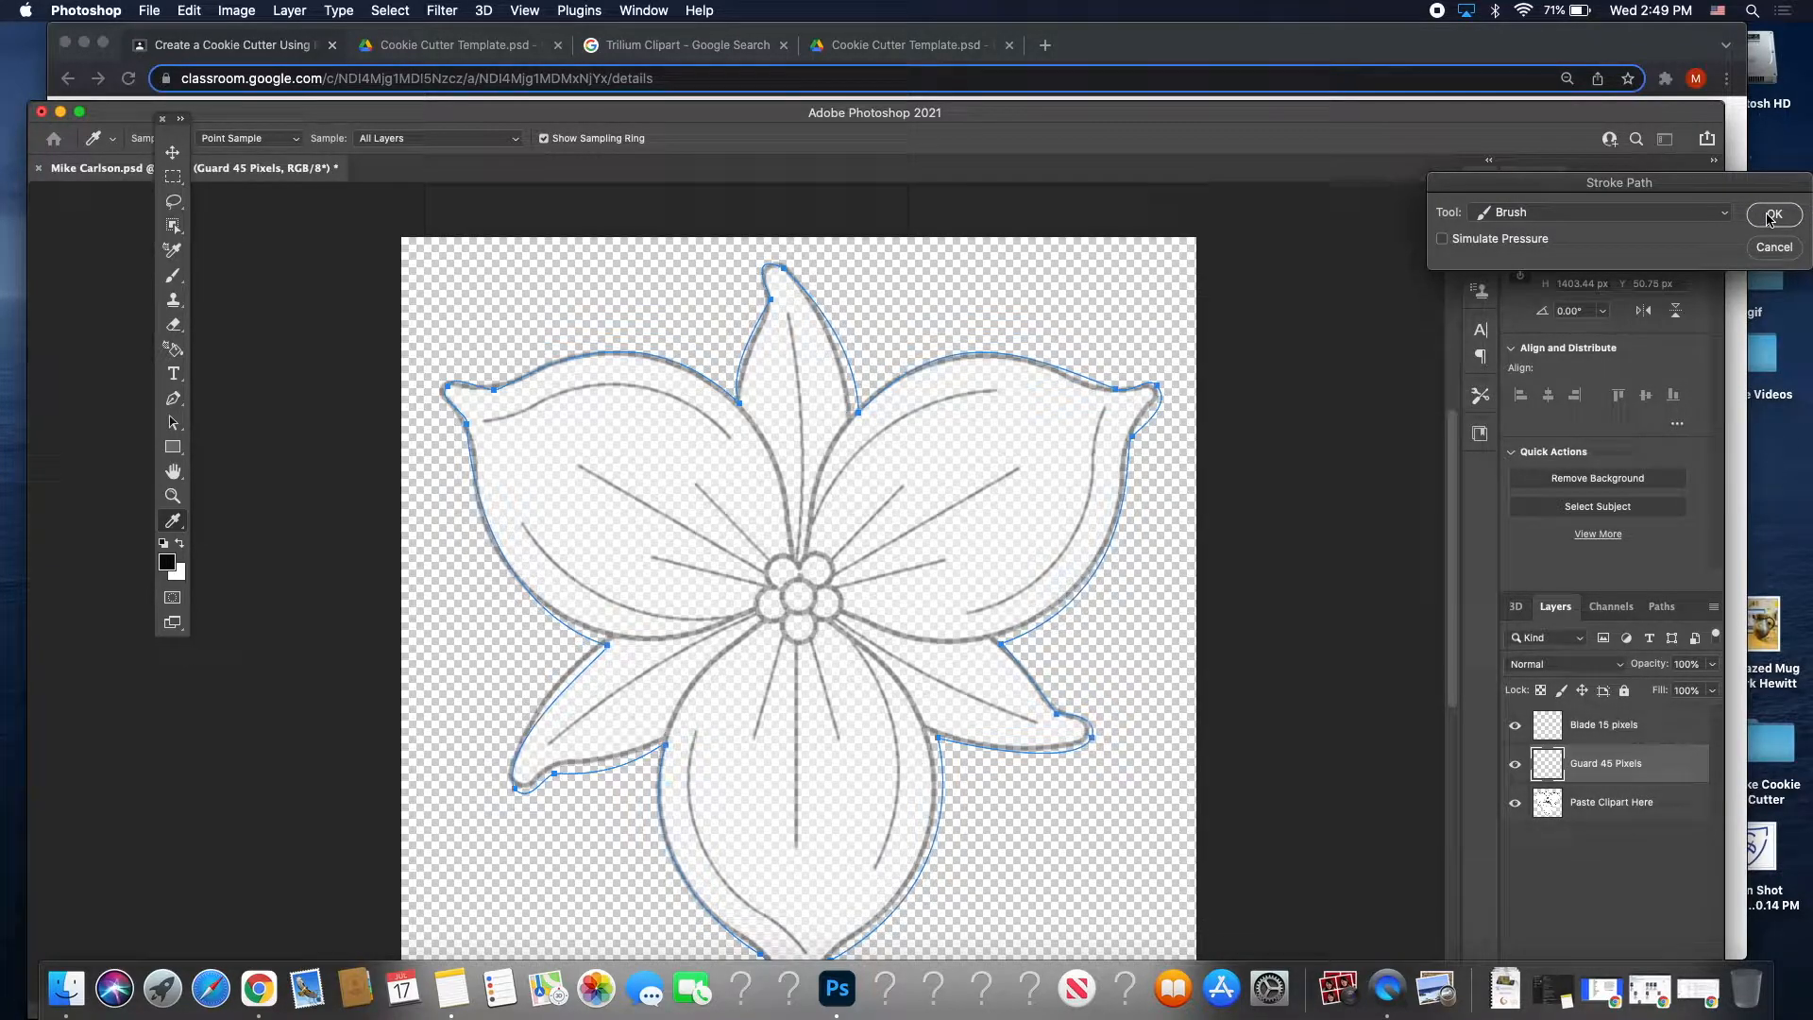
{"action": "left_click", "coordinate": [1771, 216]}
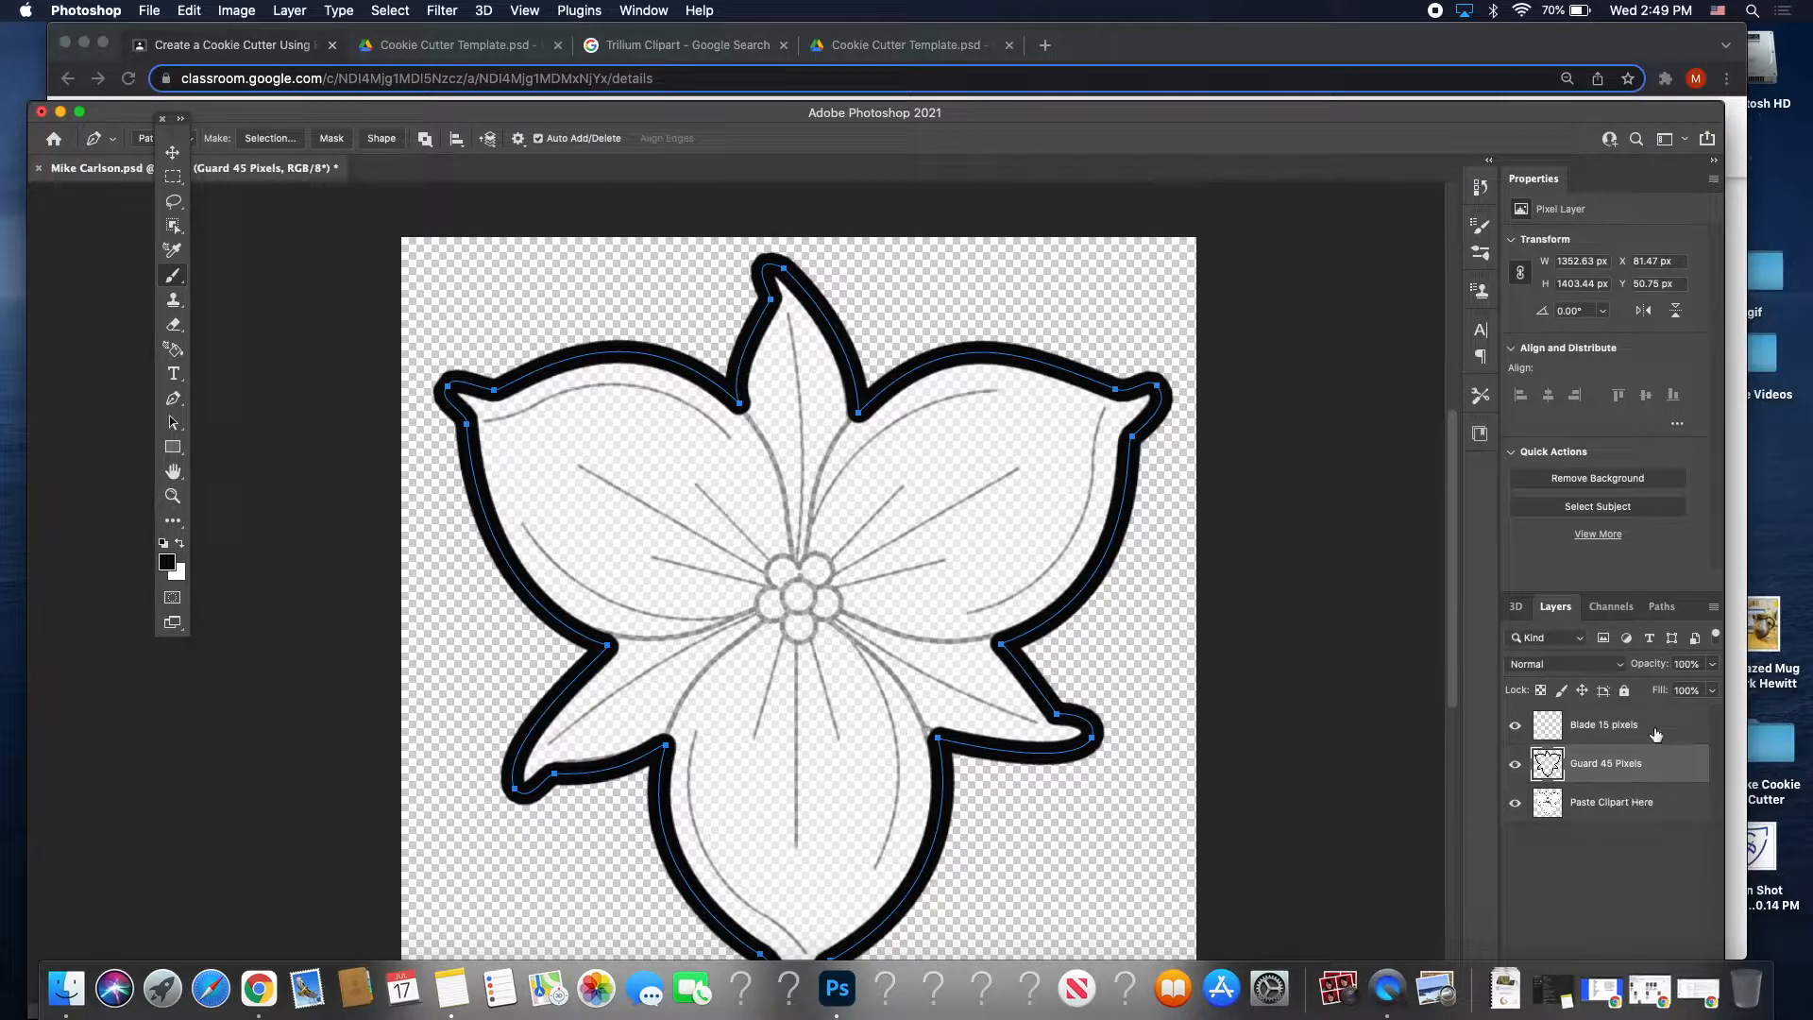
Select the Blade 15 pixels layer and hide the Guard 45 Pixels layer.
{"action": "left_click", "coordinate": [1617, 725]}
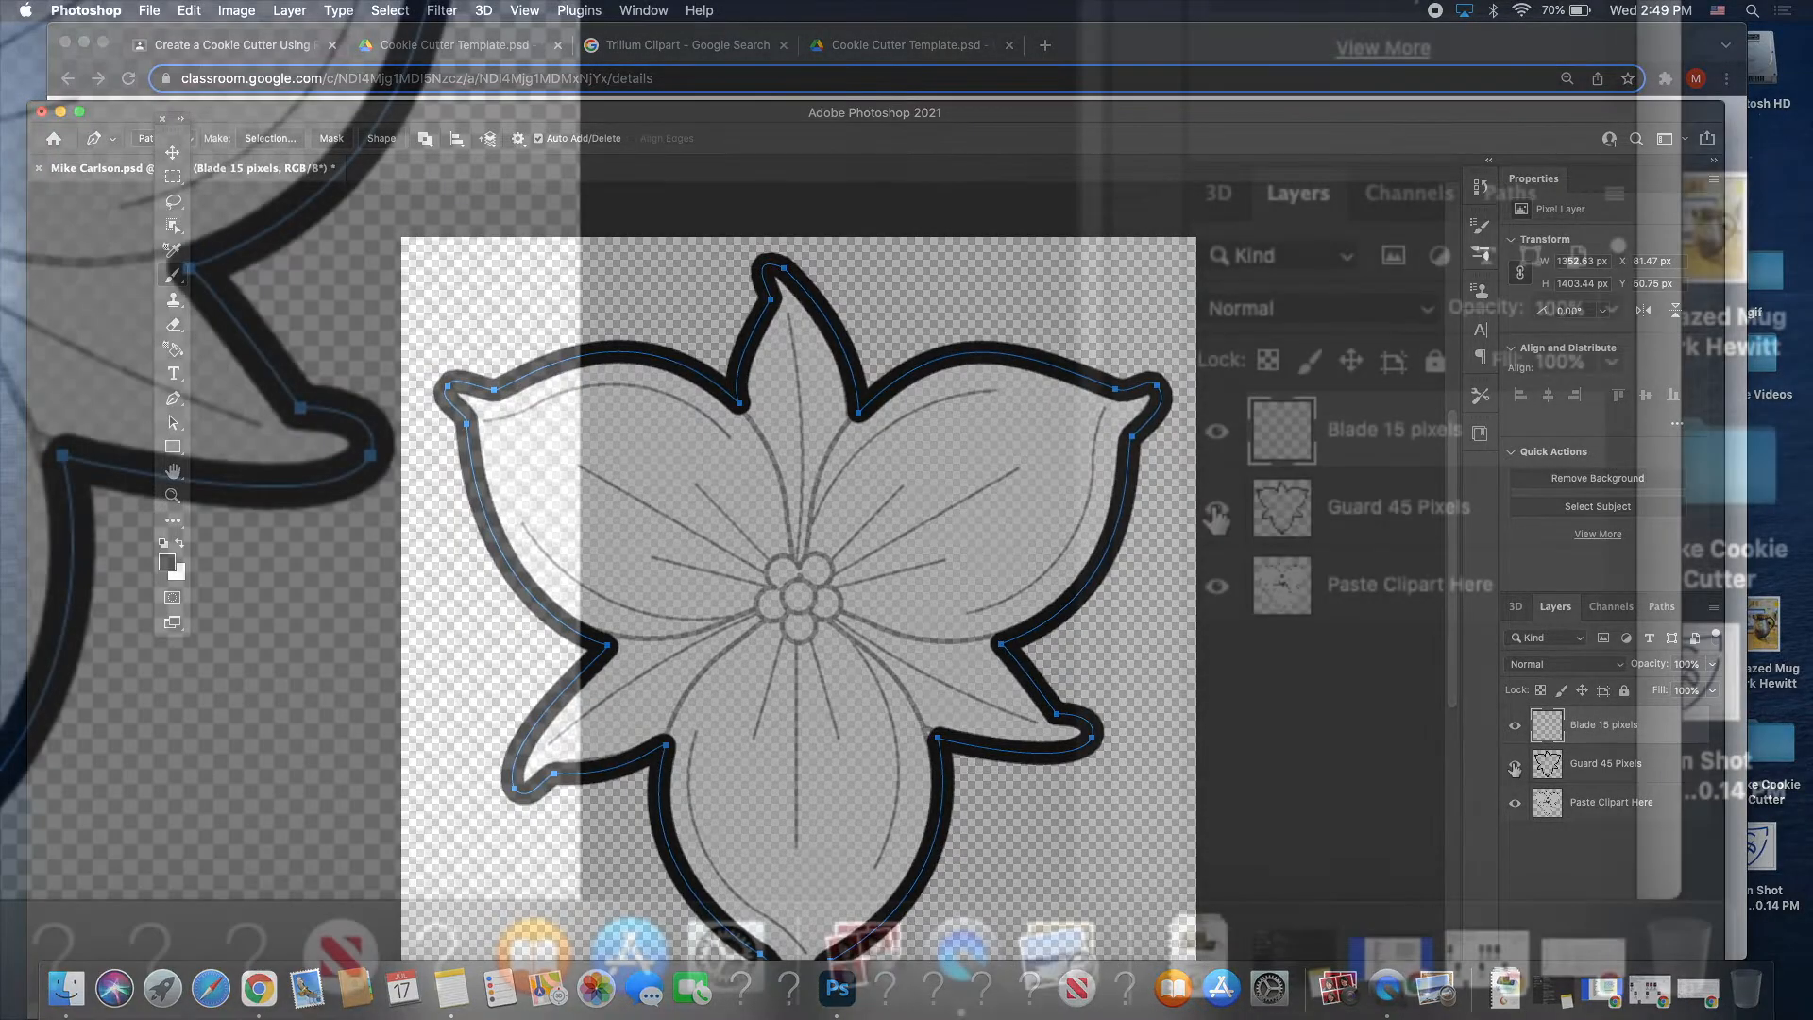
{"action": "left_click", "coordinate": [1515, 764]}
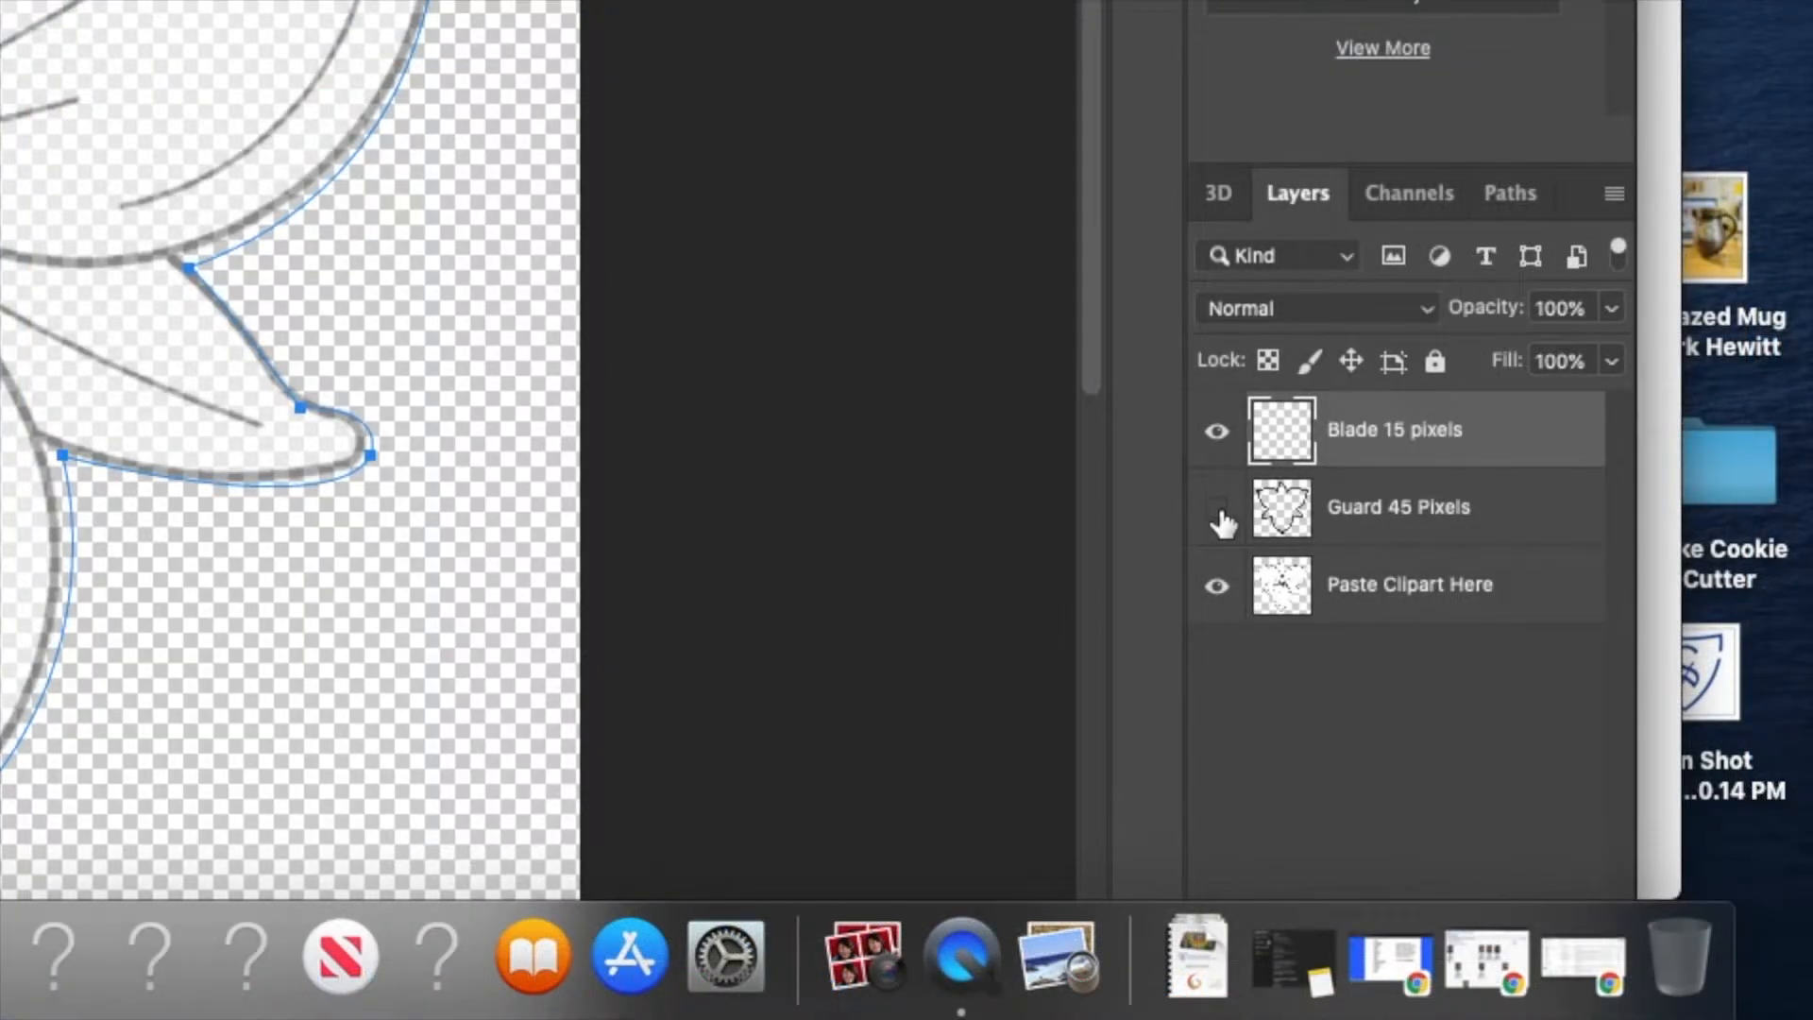
{"action": "left_click", "coordinate": [1217, 510]}
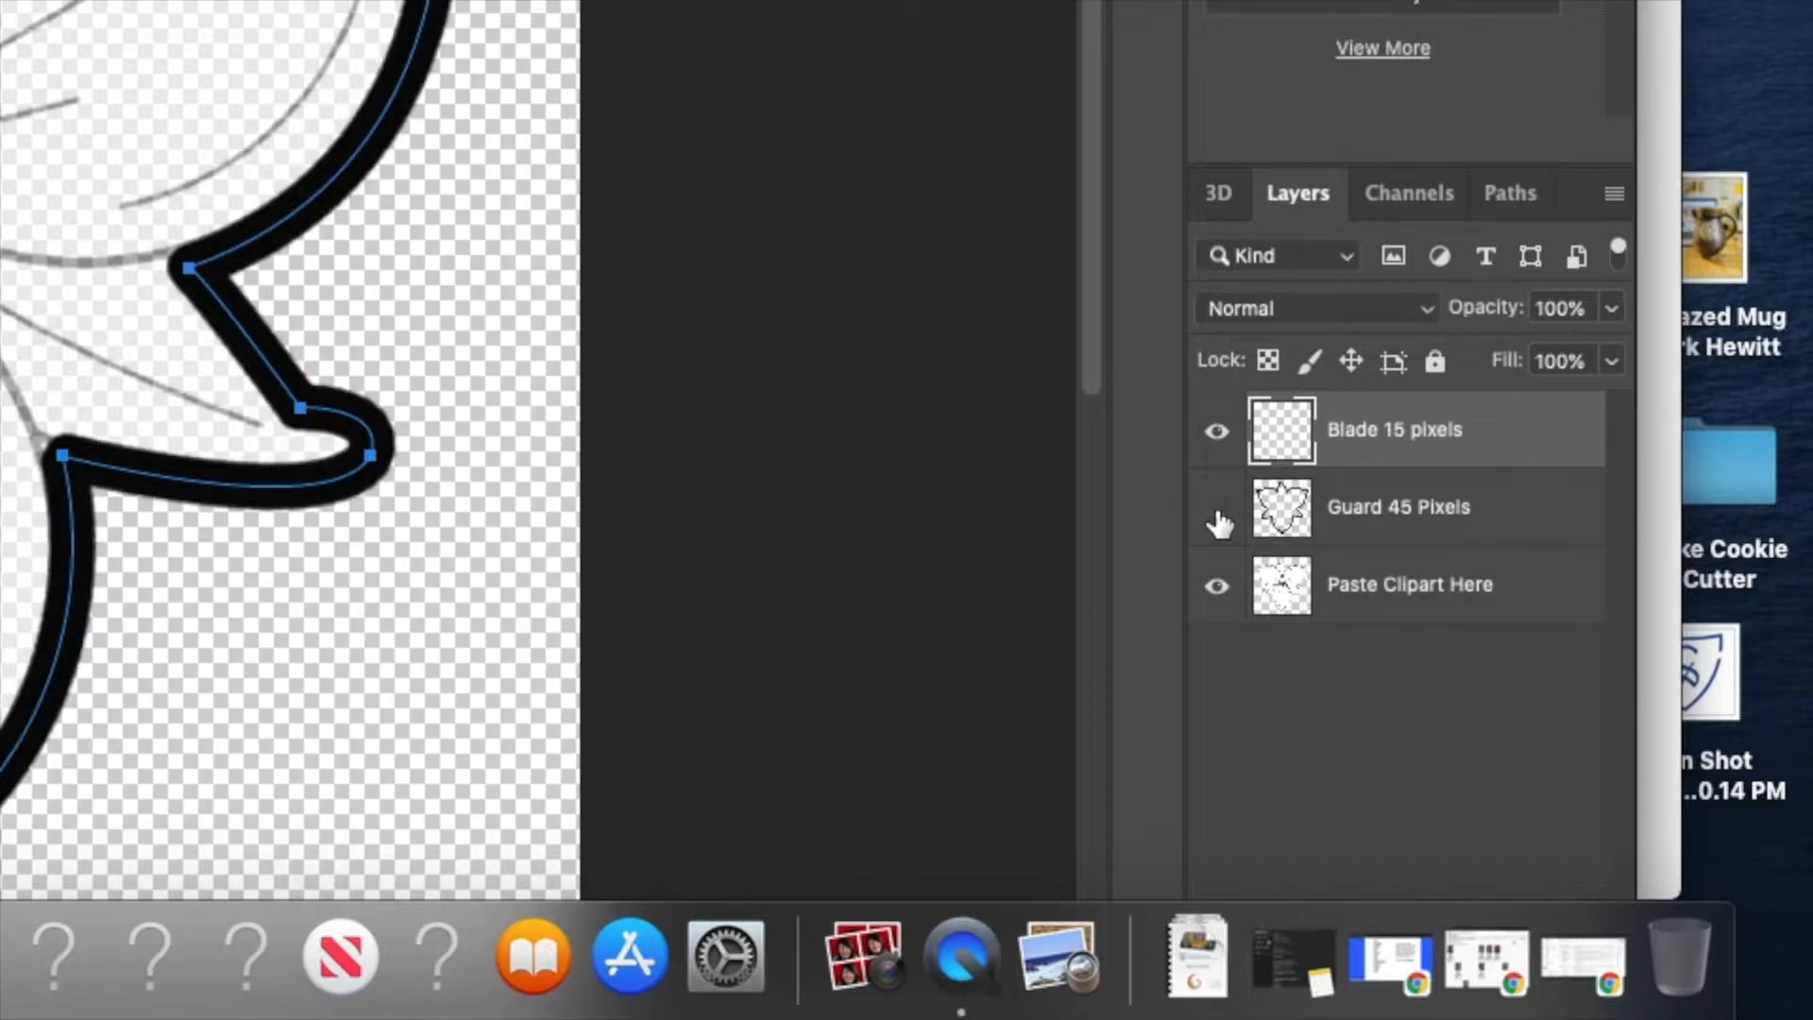
{"action": "left_click", "coordinate": [1217, 510]}
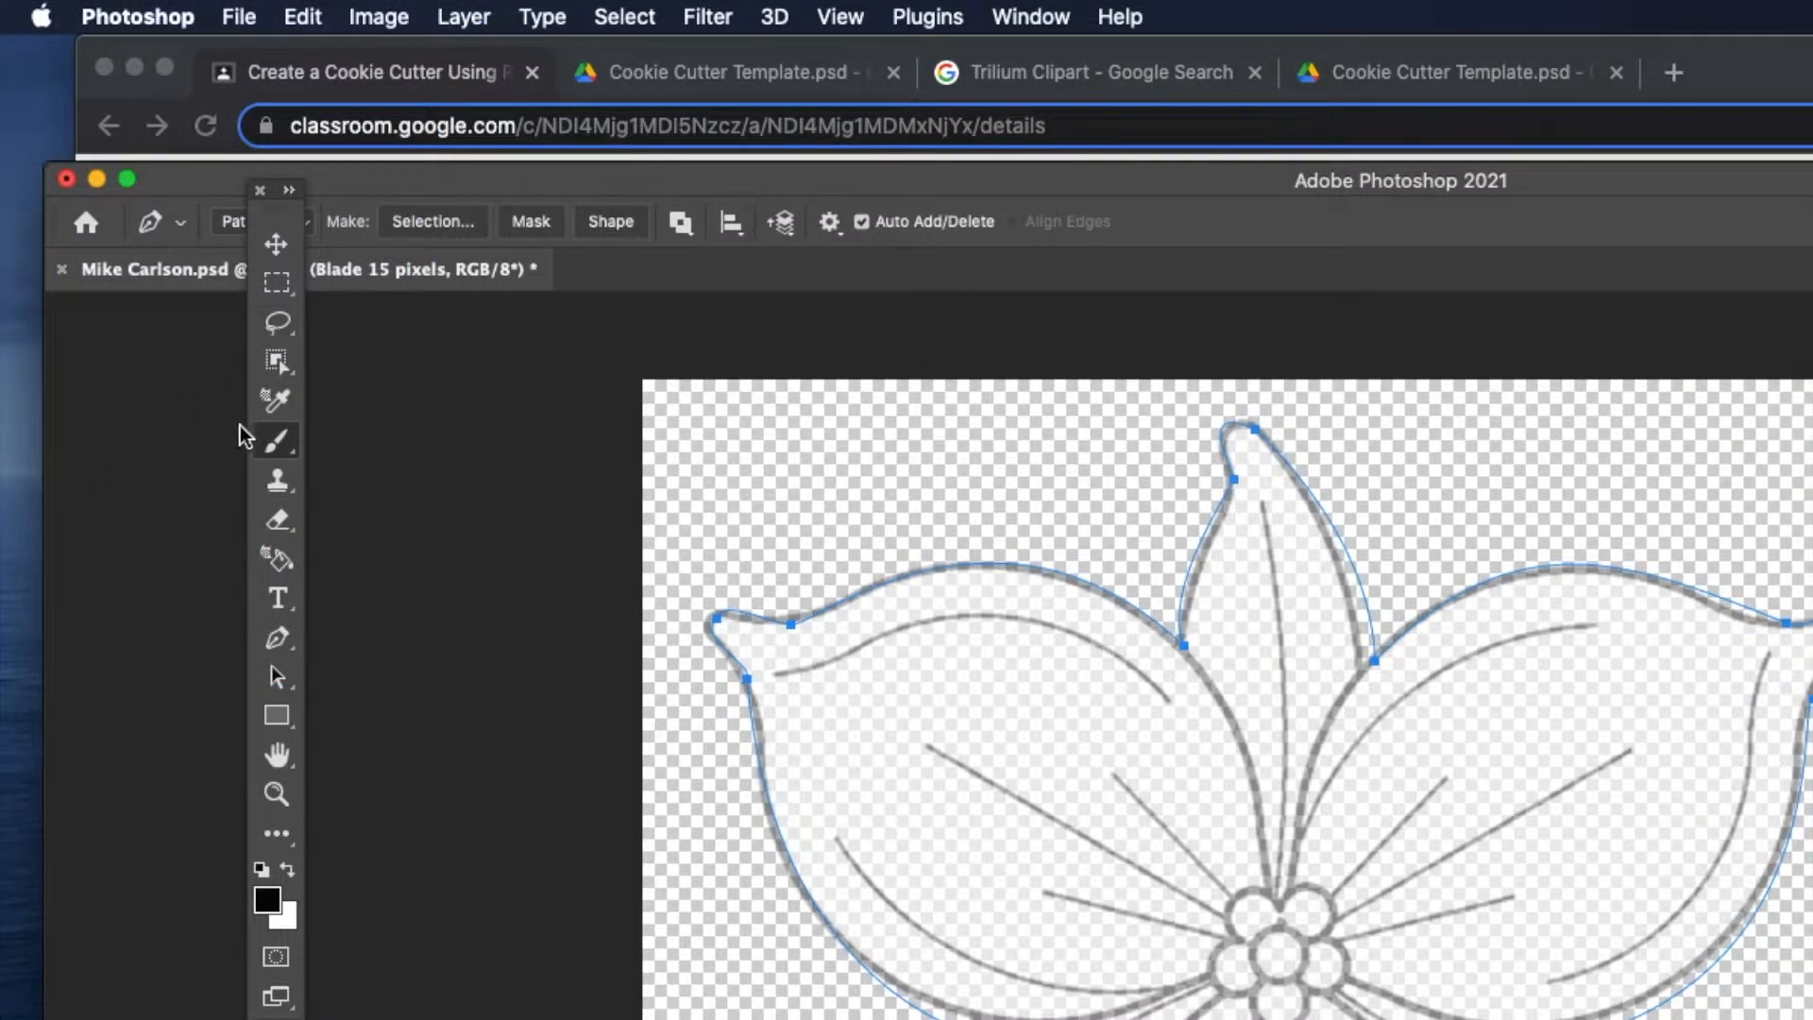
Switch to the Pencil Tool and confirm its 15 px, 100% hardness tip.
{"action": "left_click", "coordinate": [276, 440]}
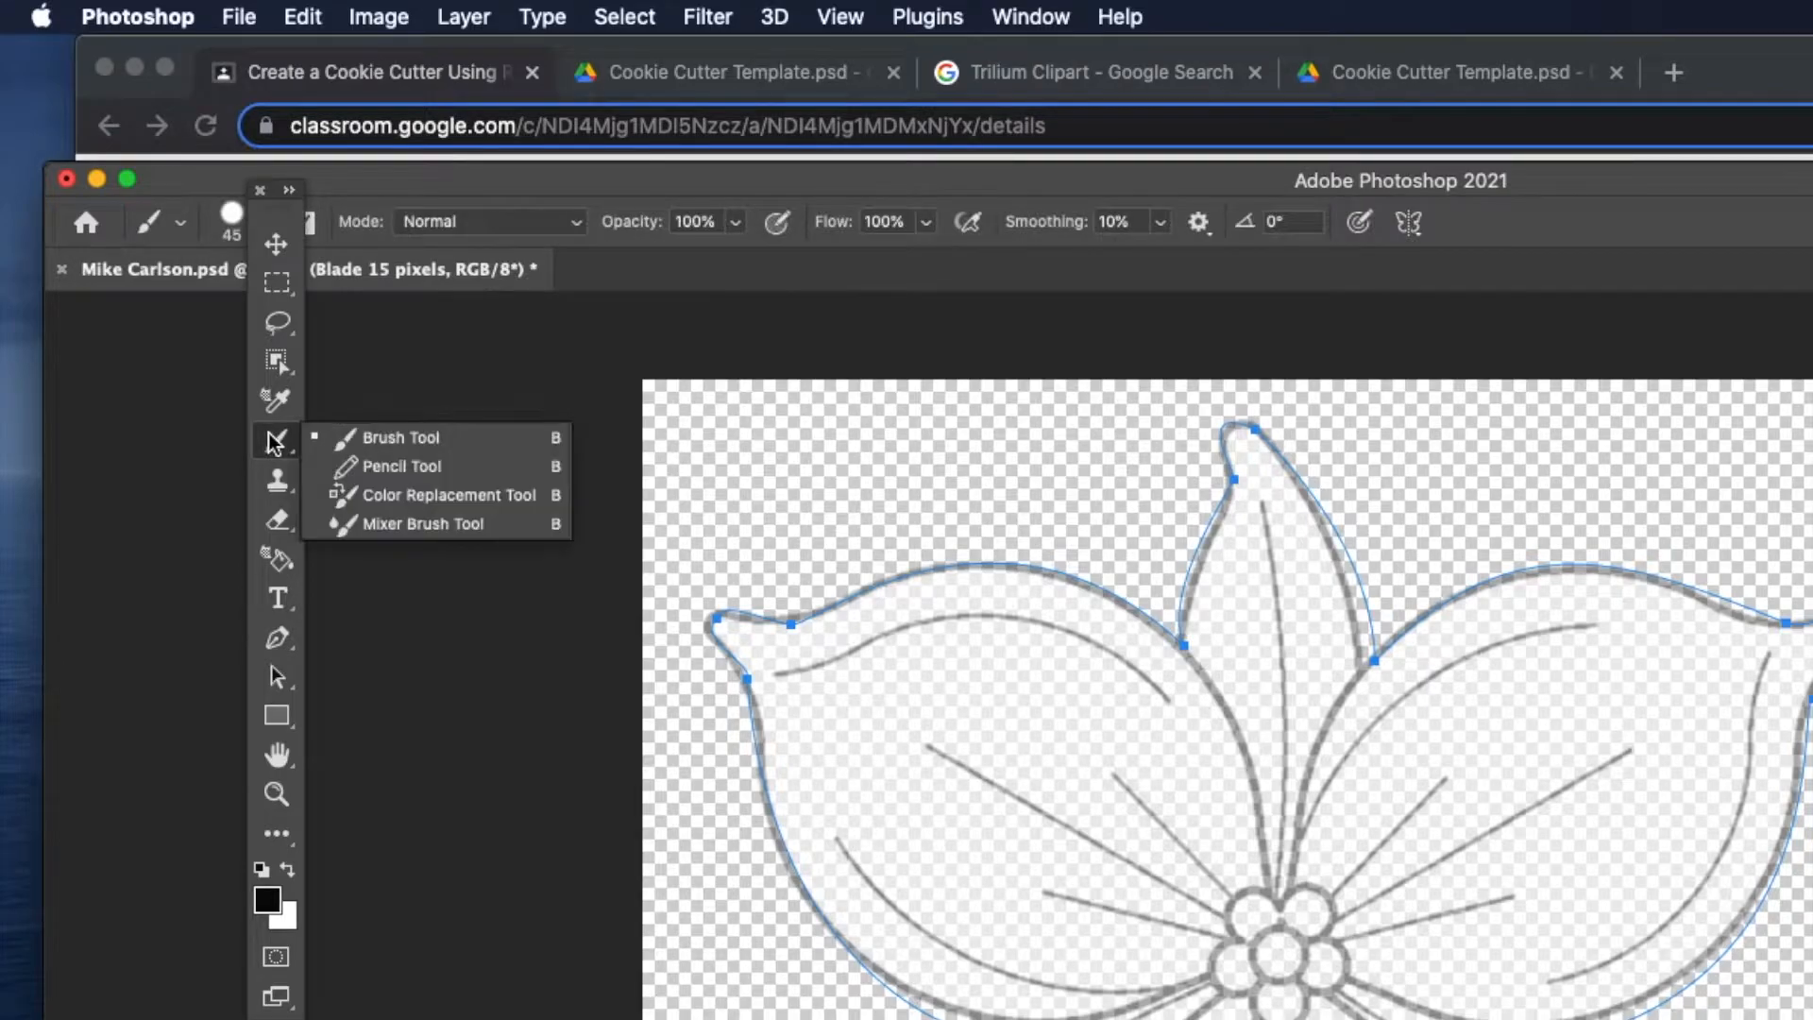
{"action": "left_click", "coordinate": [406, 465]}
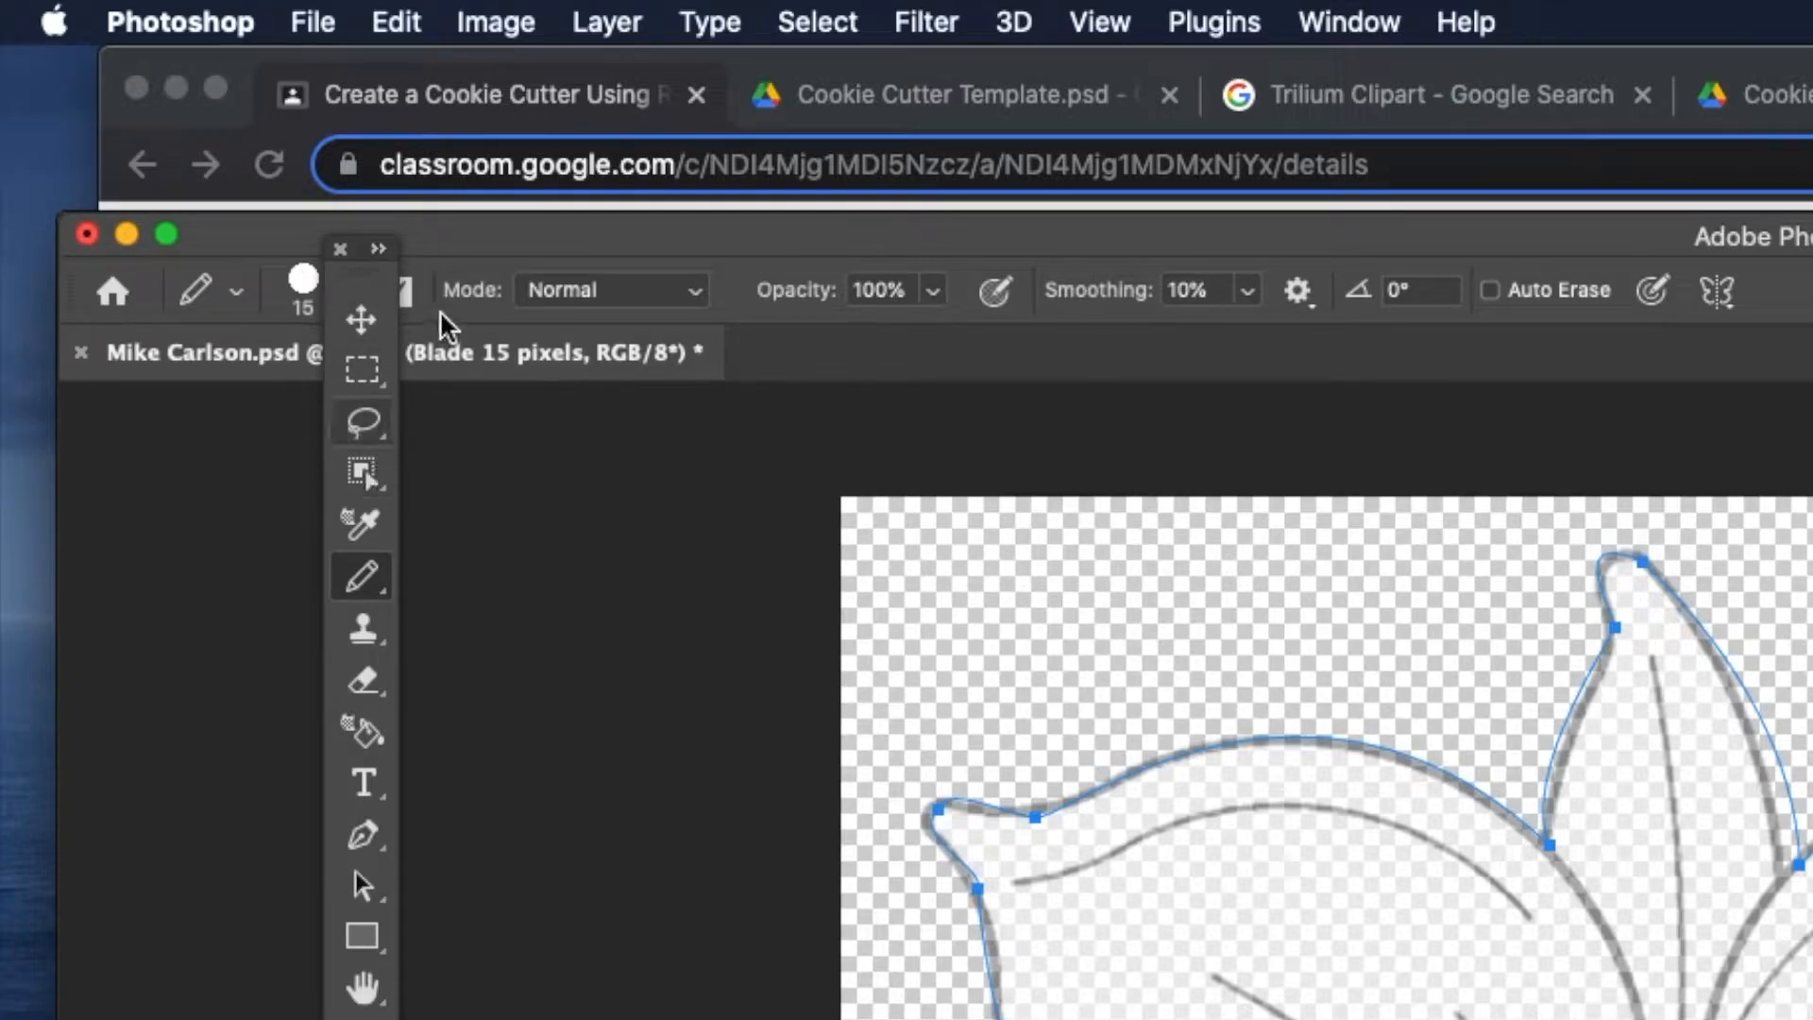
{"action": "left_click", "coordinate": [302, 295]}
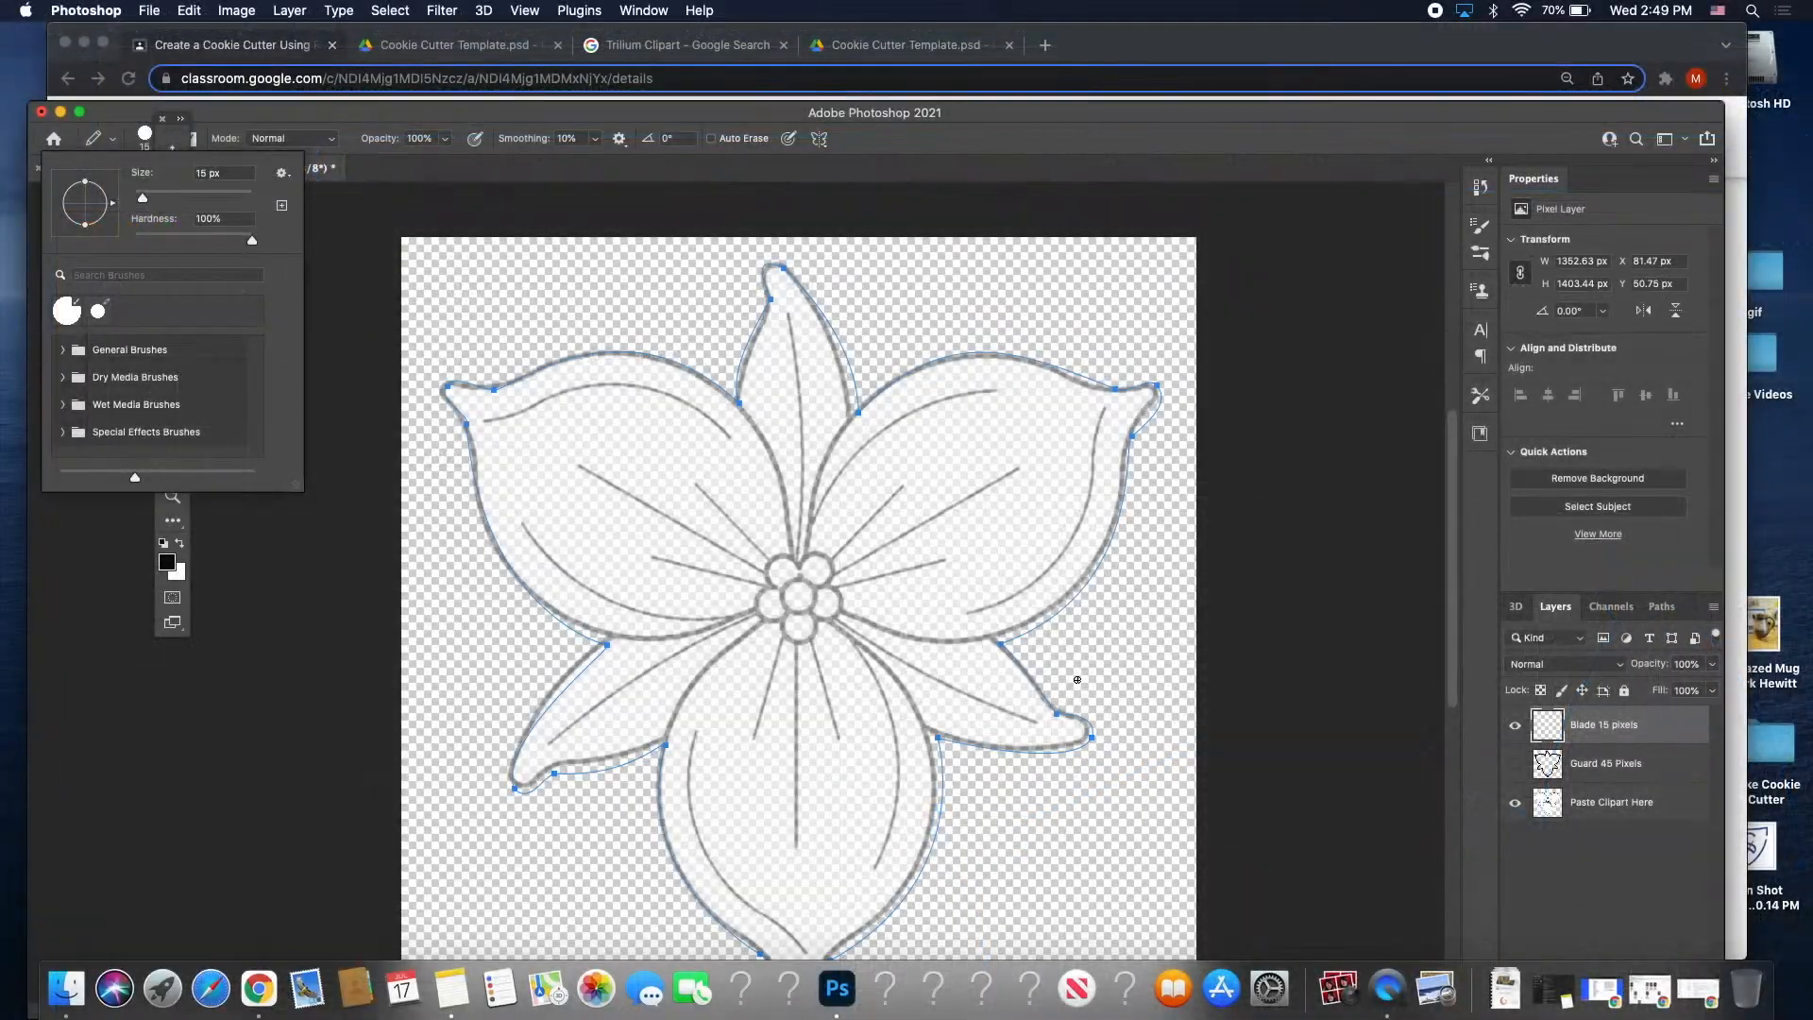
Stroke the Trillium path with the Pencil on the Blade 15 pixels layer.
{"action": "right_click", "coordinate": [1018, 647]}
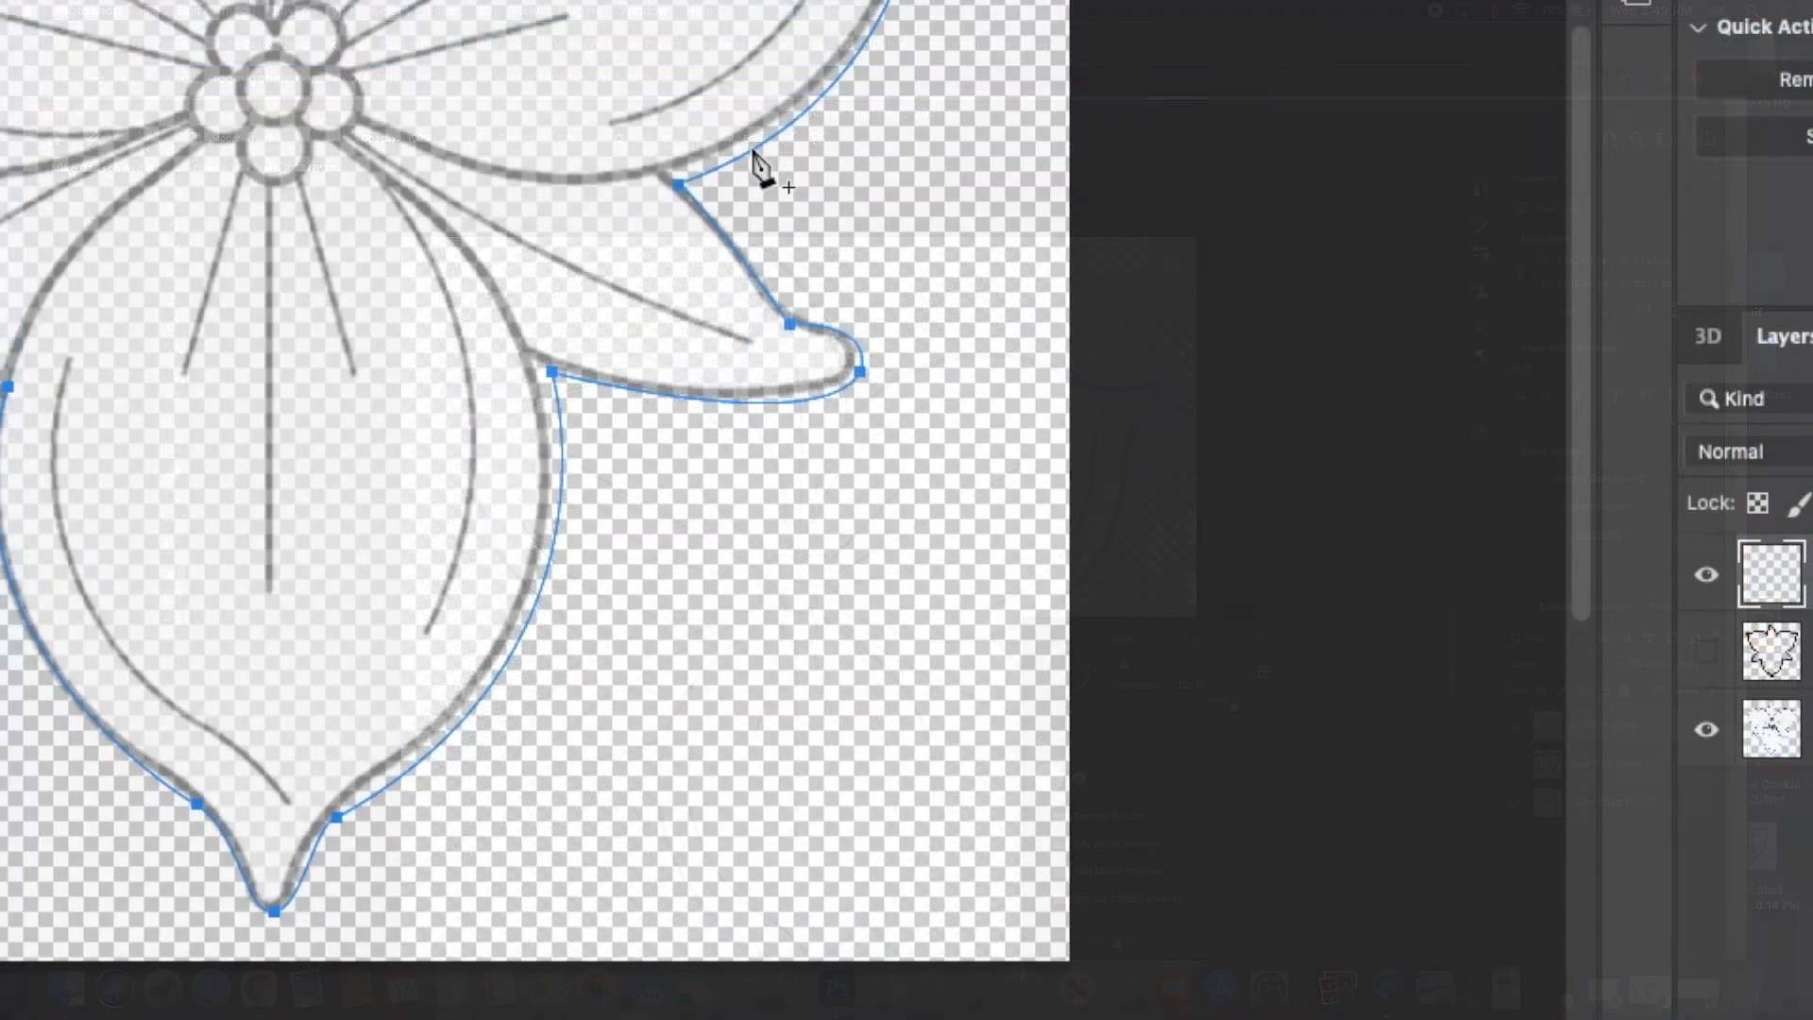
{"action": "right_click", "coordinate": [754, 153]}
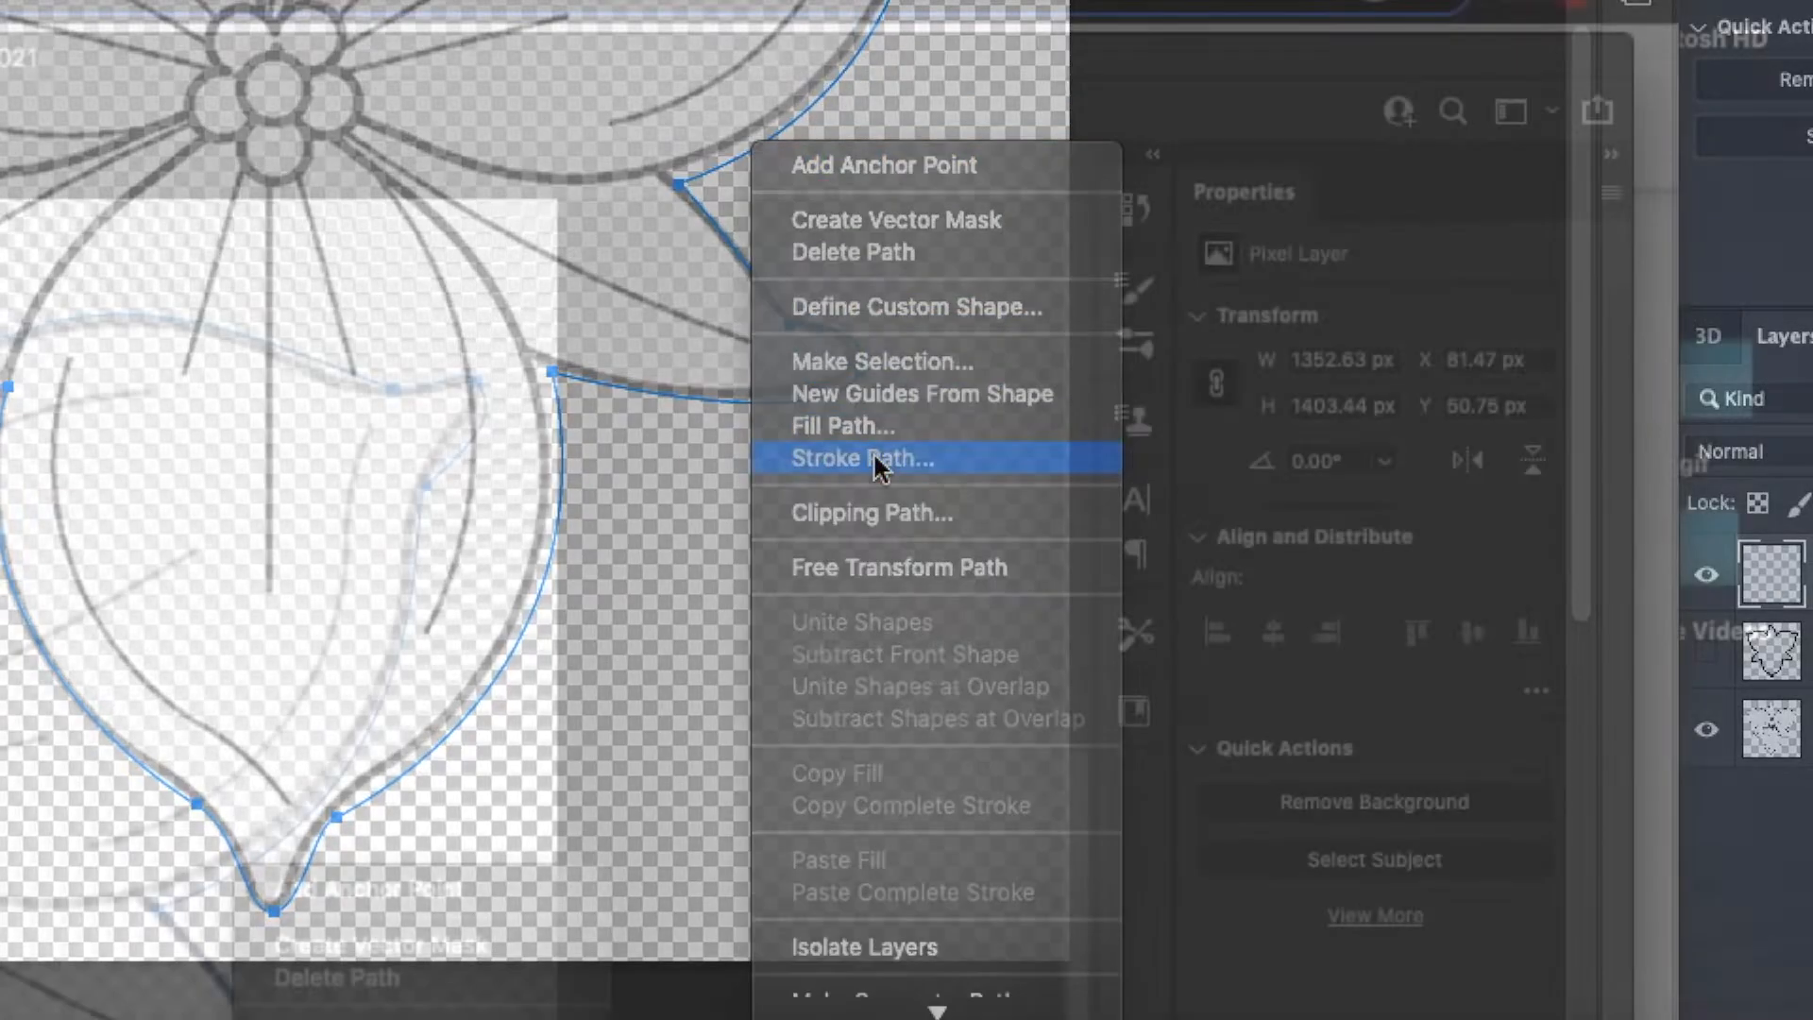
{"action": "left_click", "coordinate": [875, 457]}
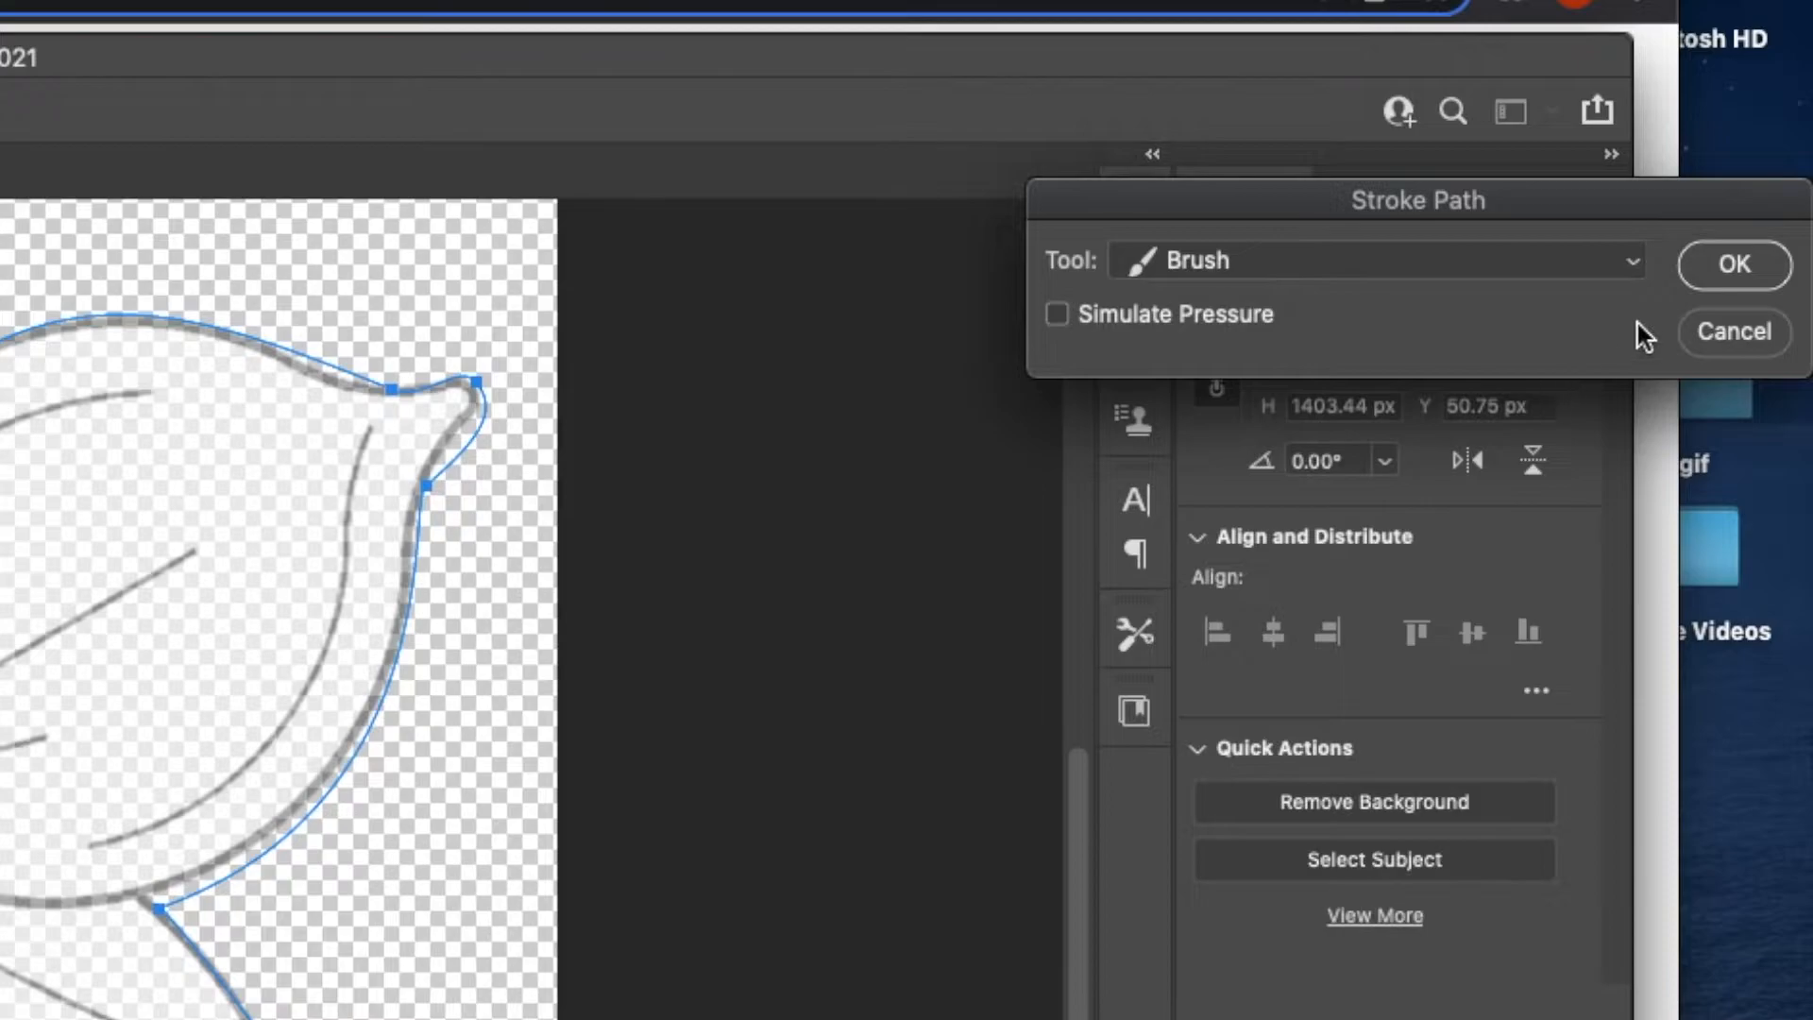
{"action": "left_click", "coordinate": [1630, 268]}
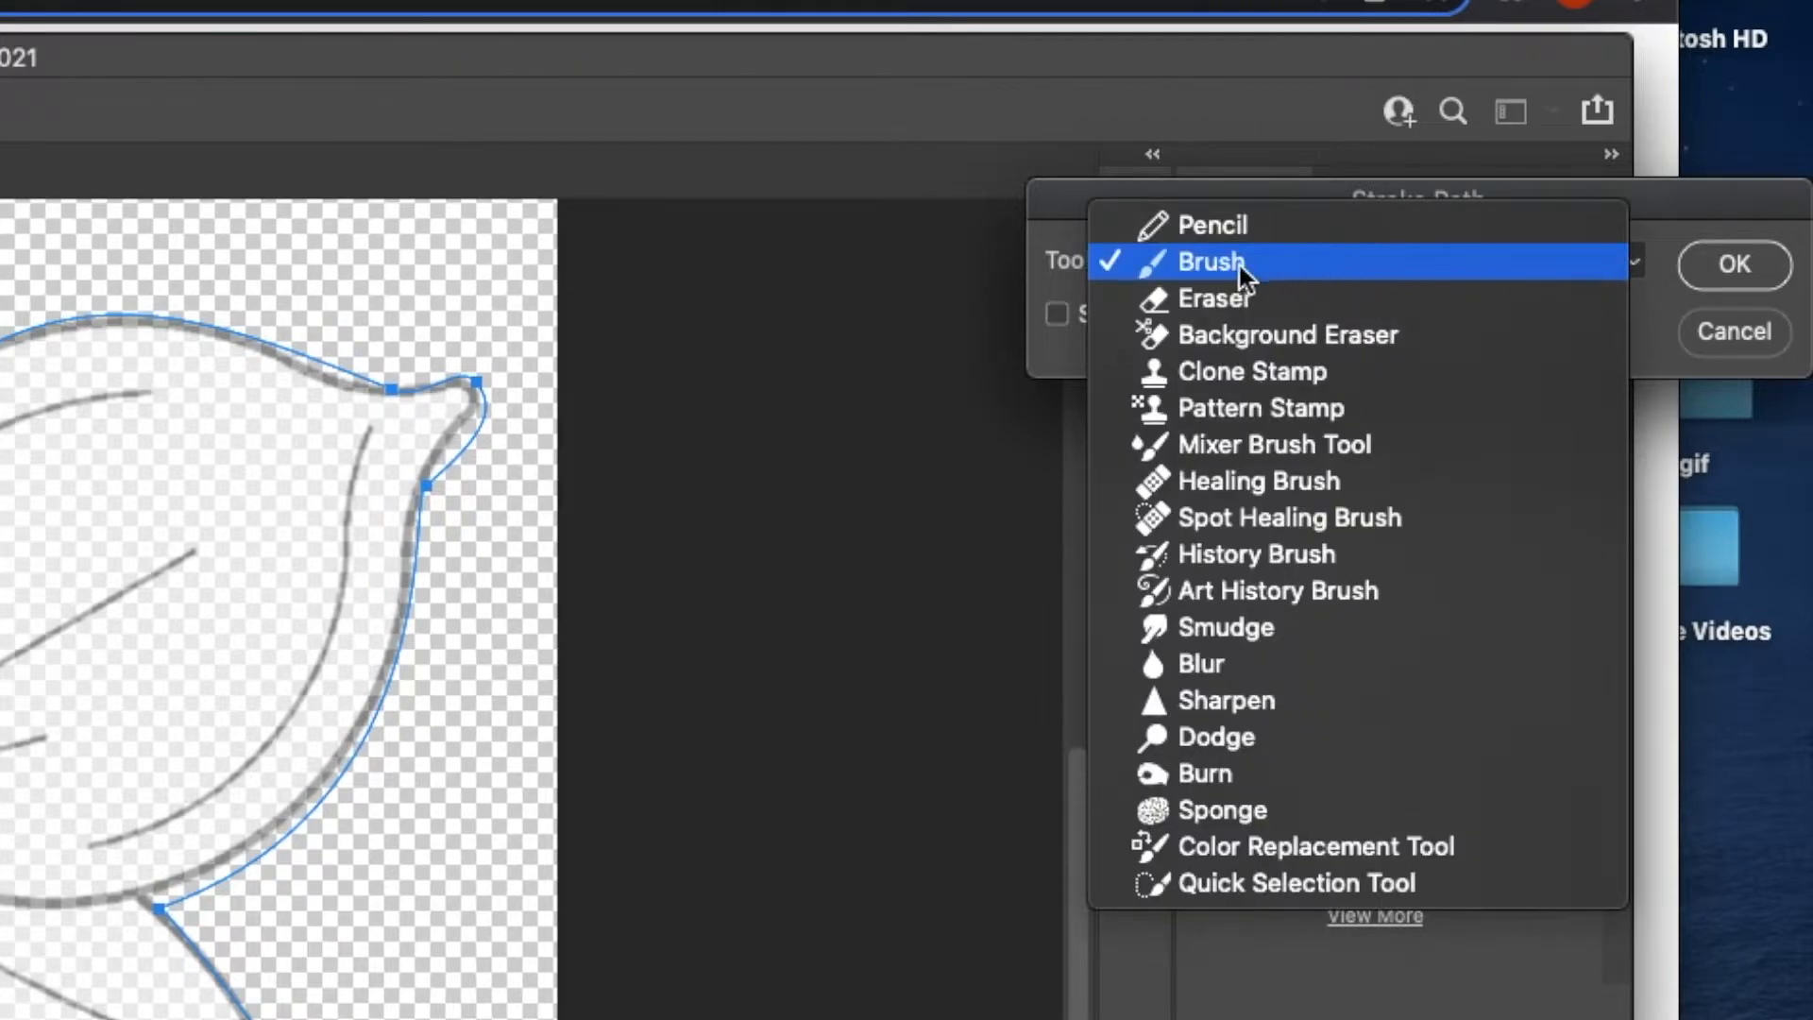
{"action": "left_click", "coordinate": [1195, 225]}
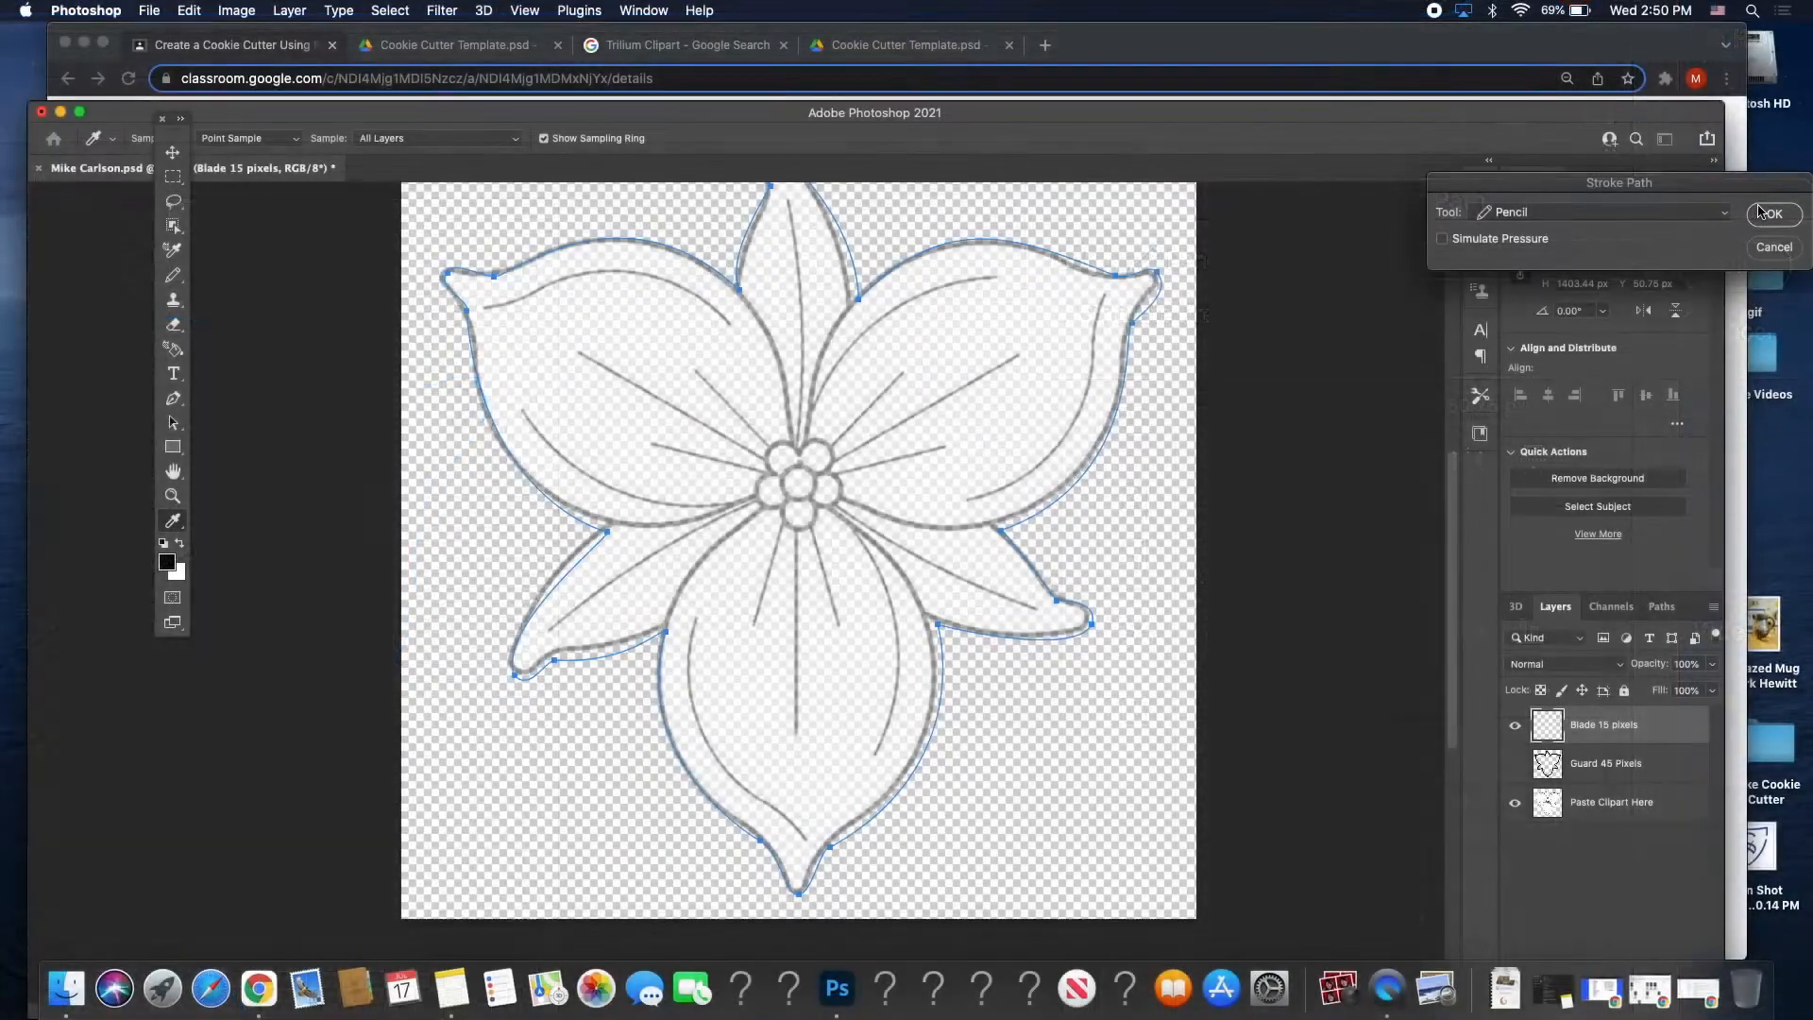
{"action": "left_click", "coordinate": [1734, 265]}
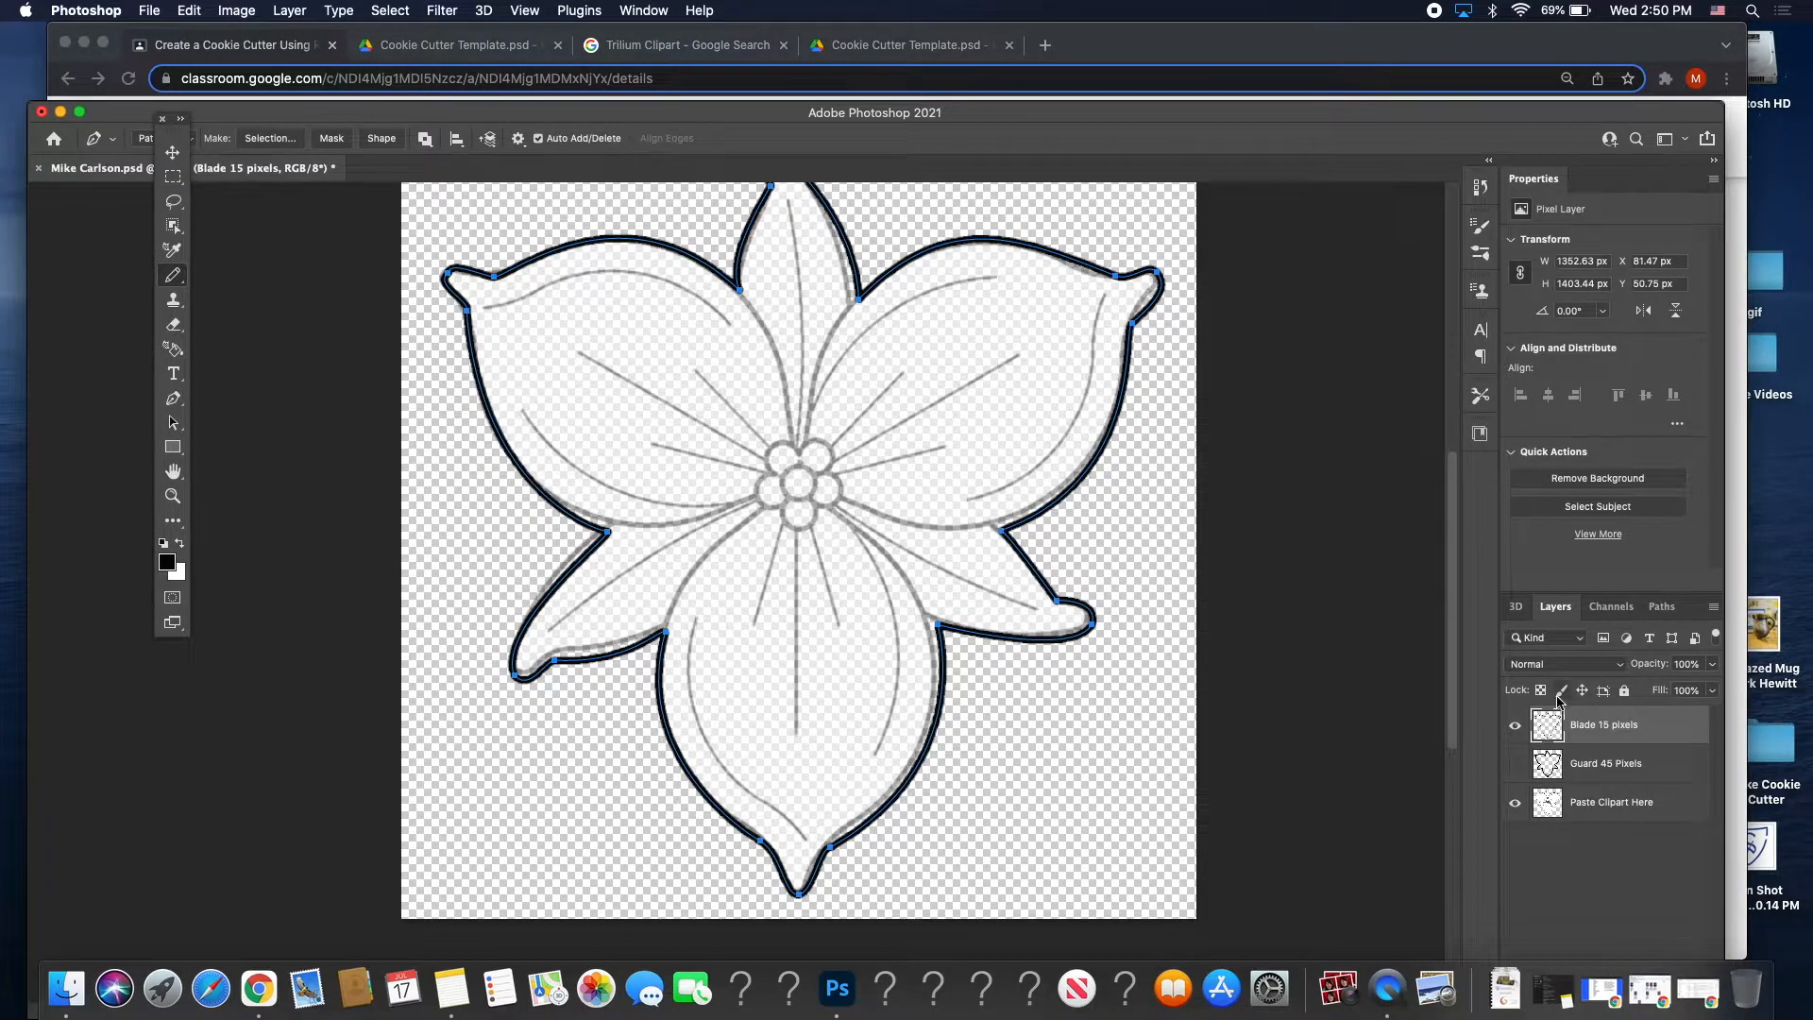
Keep the Guard 45 Pixels layer hidden and save the document.
{"action": "left_click", "coordinate": [1515, 763]}
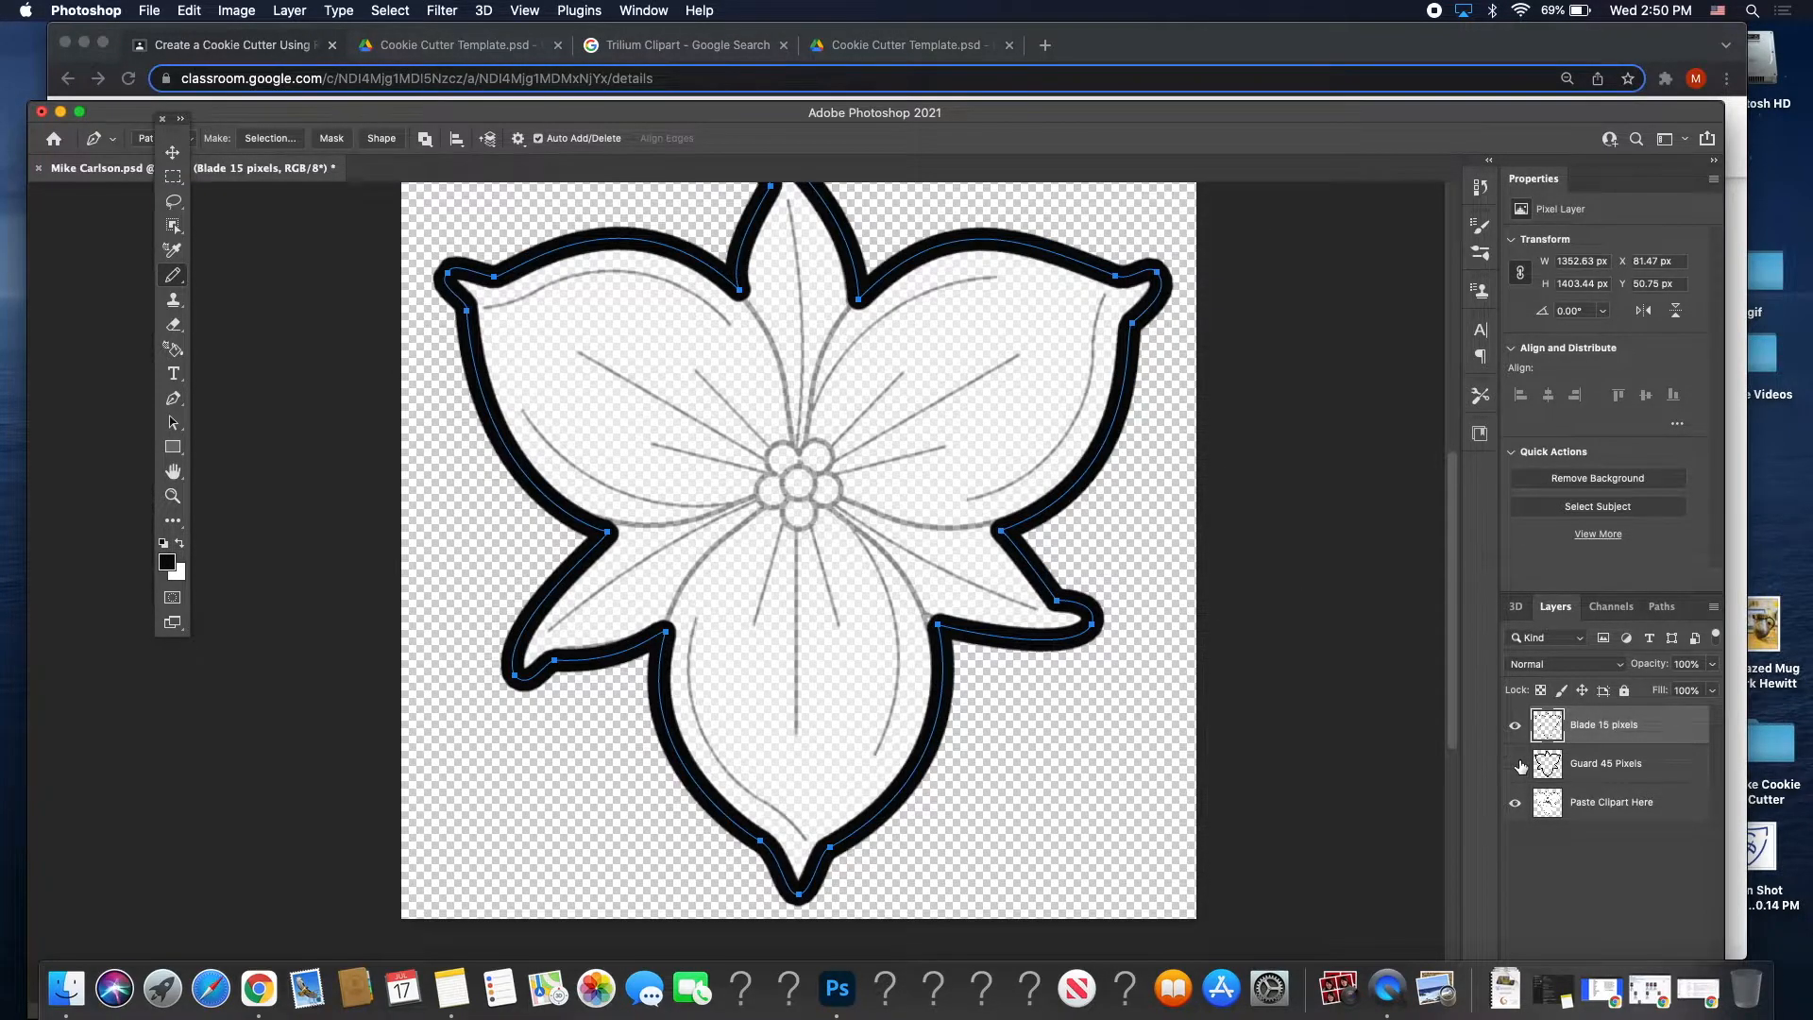
{"action": "left_click", "coordinate": [1516, 763]}
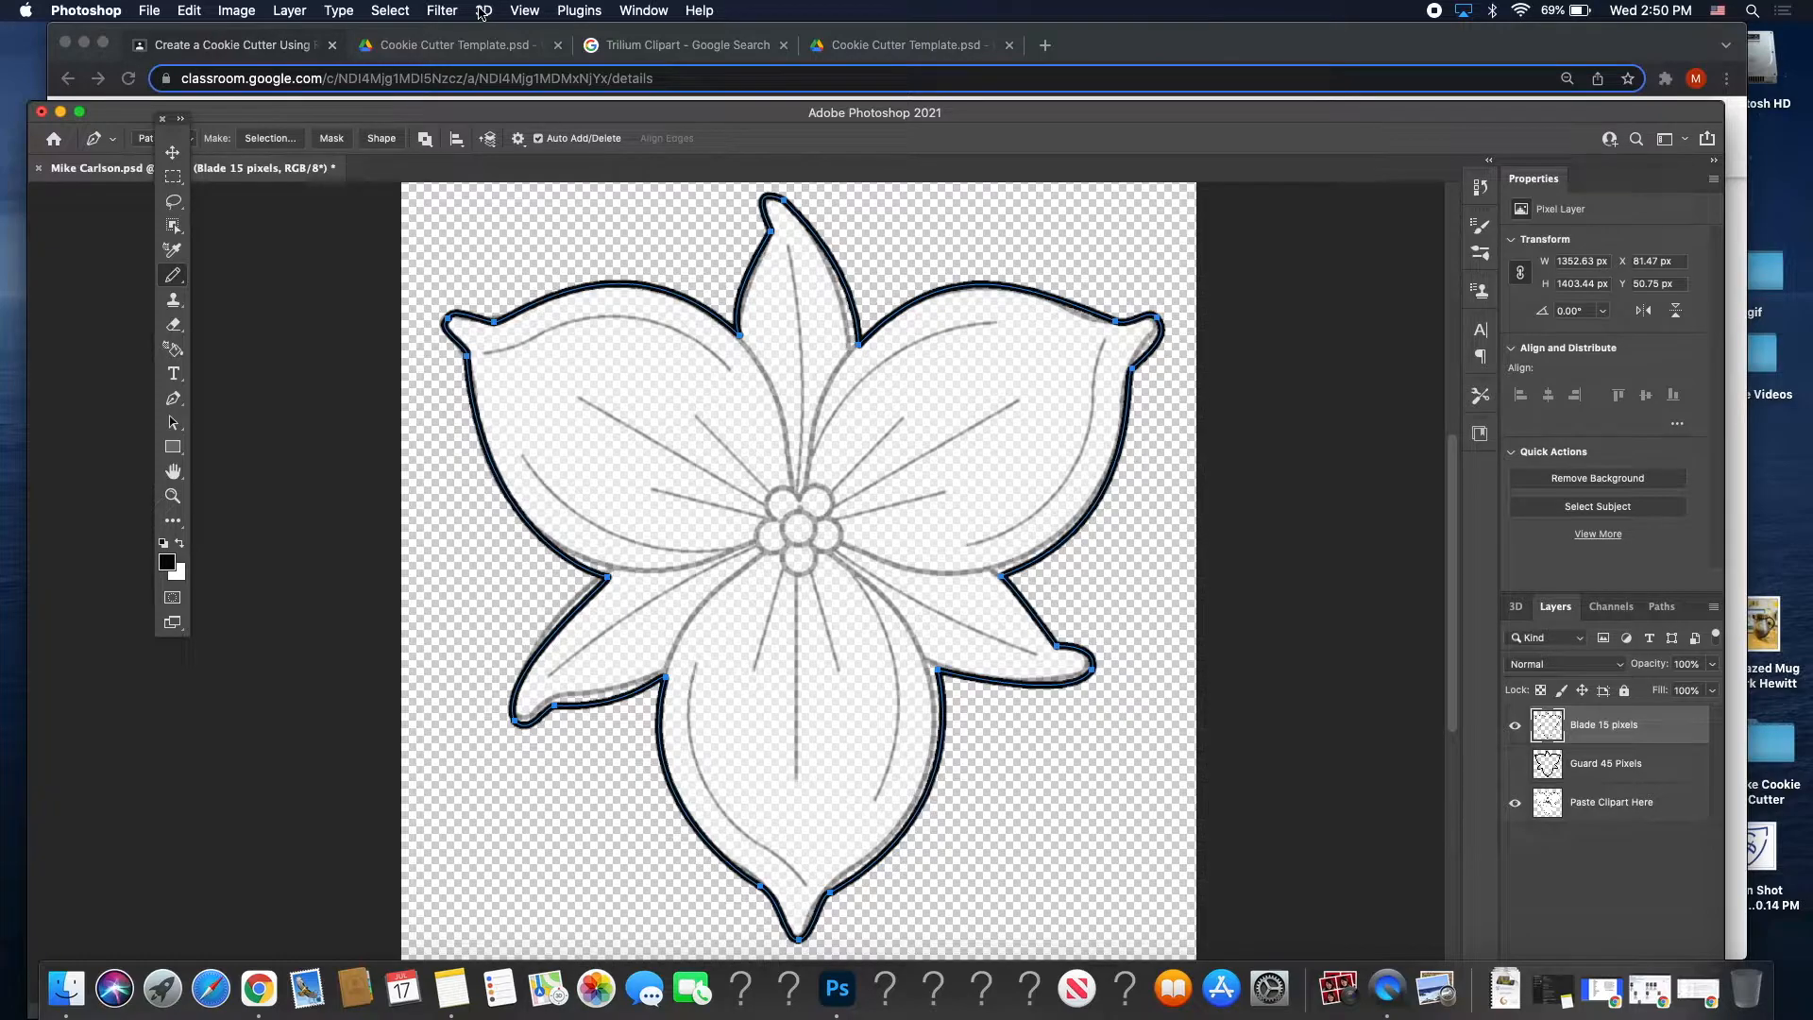
{"action": "key", "text": "super+s"}
{"action": "left_click", "coordinate": [483, 11]}
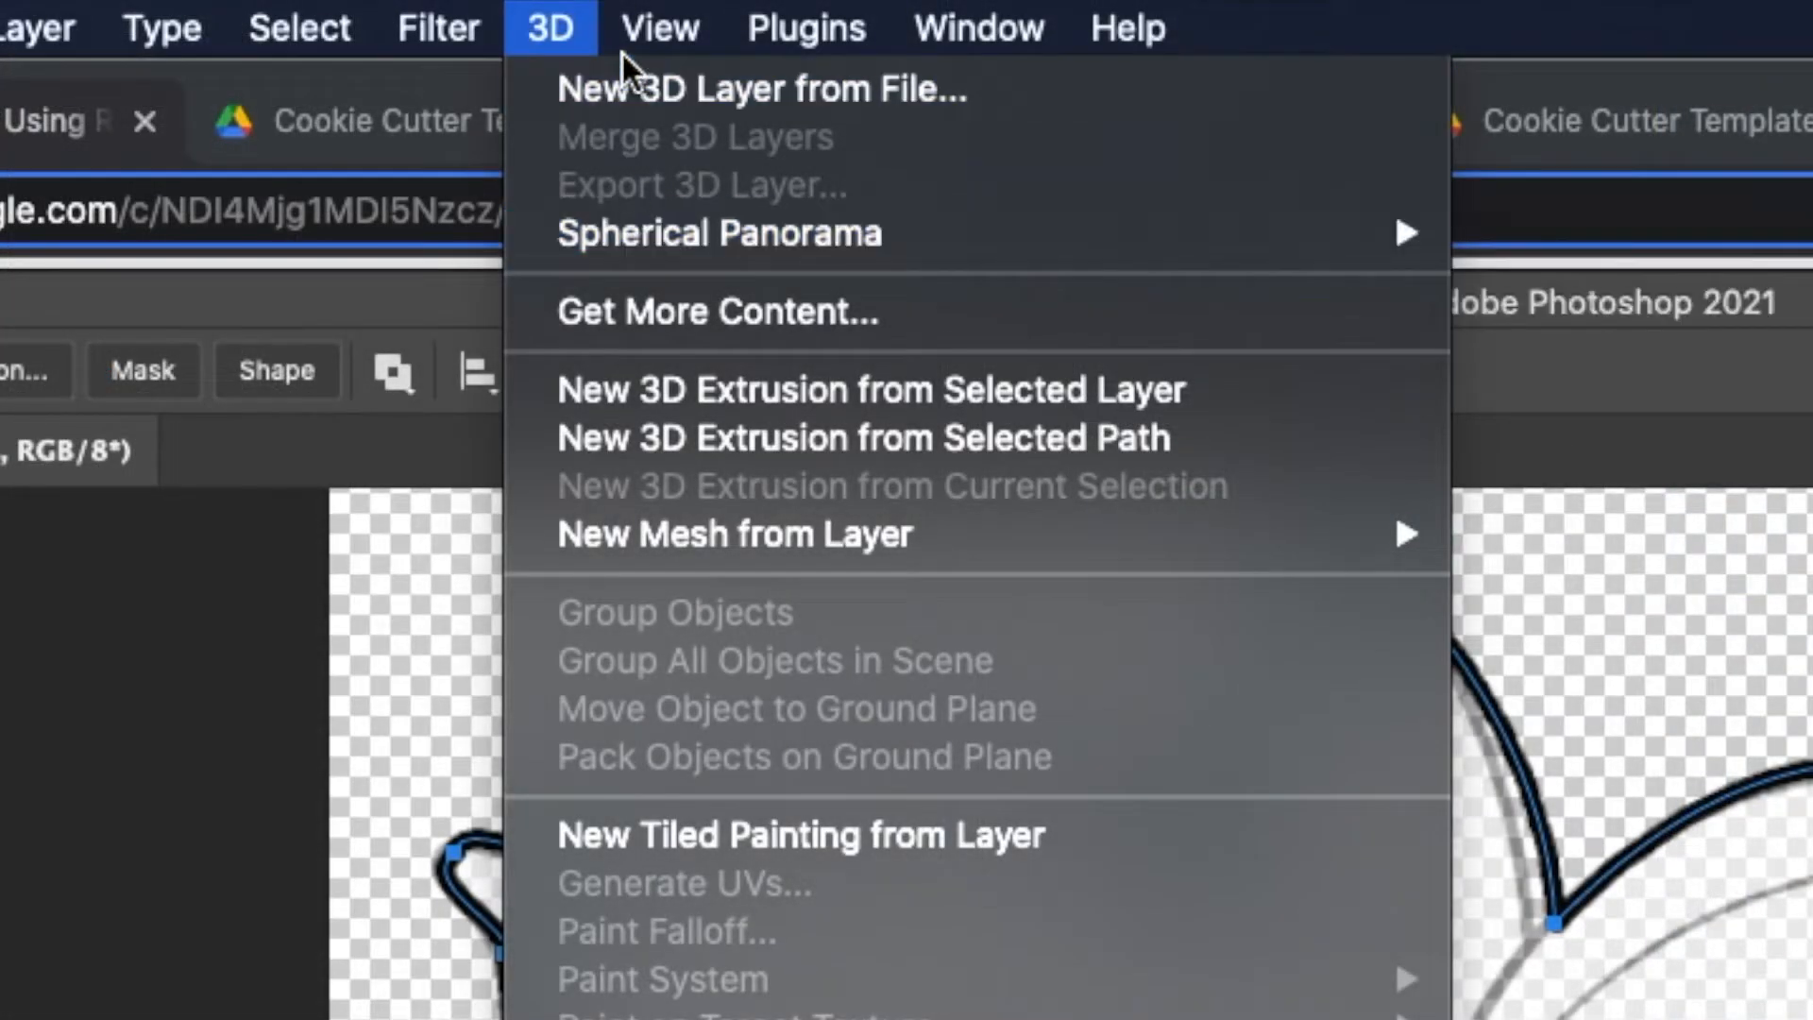
Turn the Blade 15 pixels layer into a 3D extrusion mesh.
{"action": "left_click", "coordinate": [687, 390]}
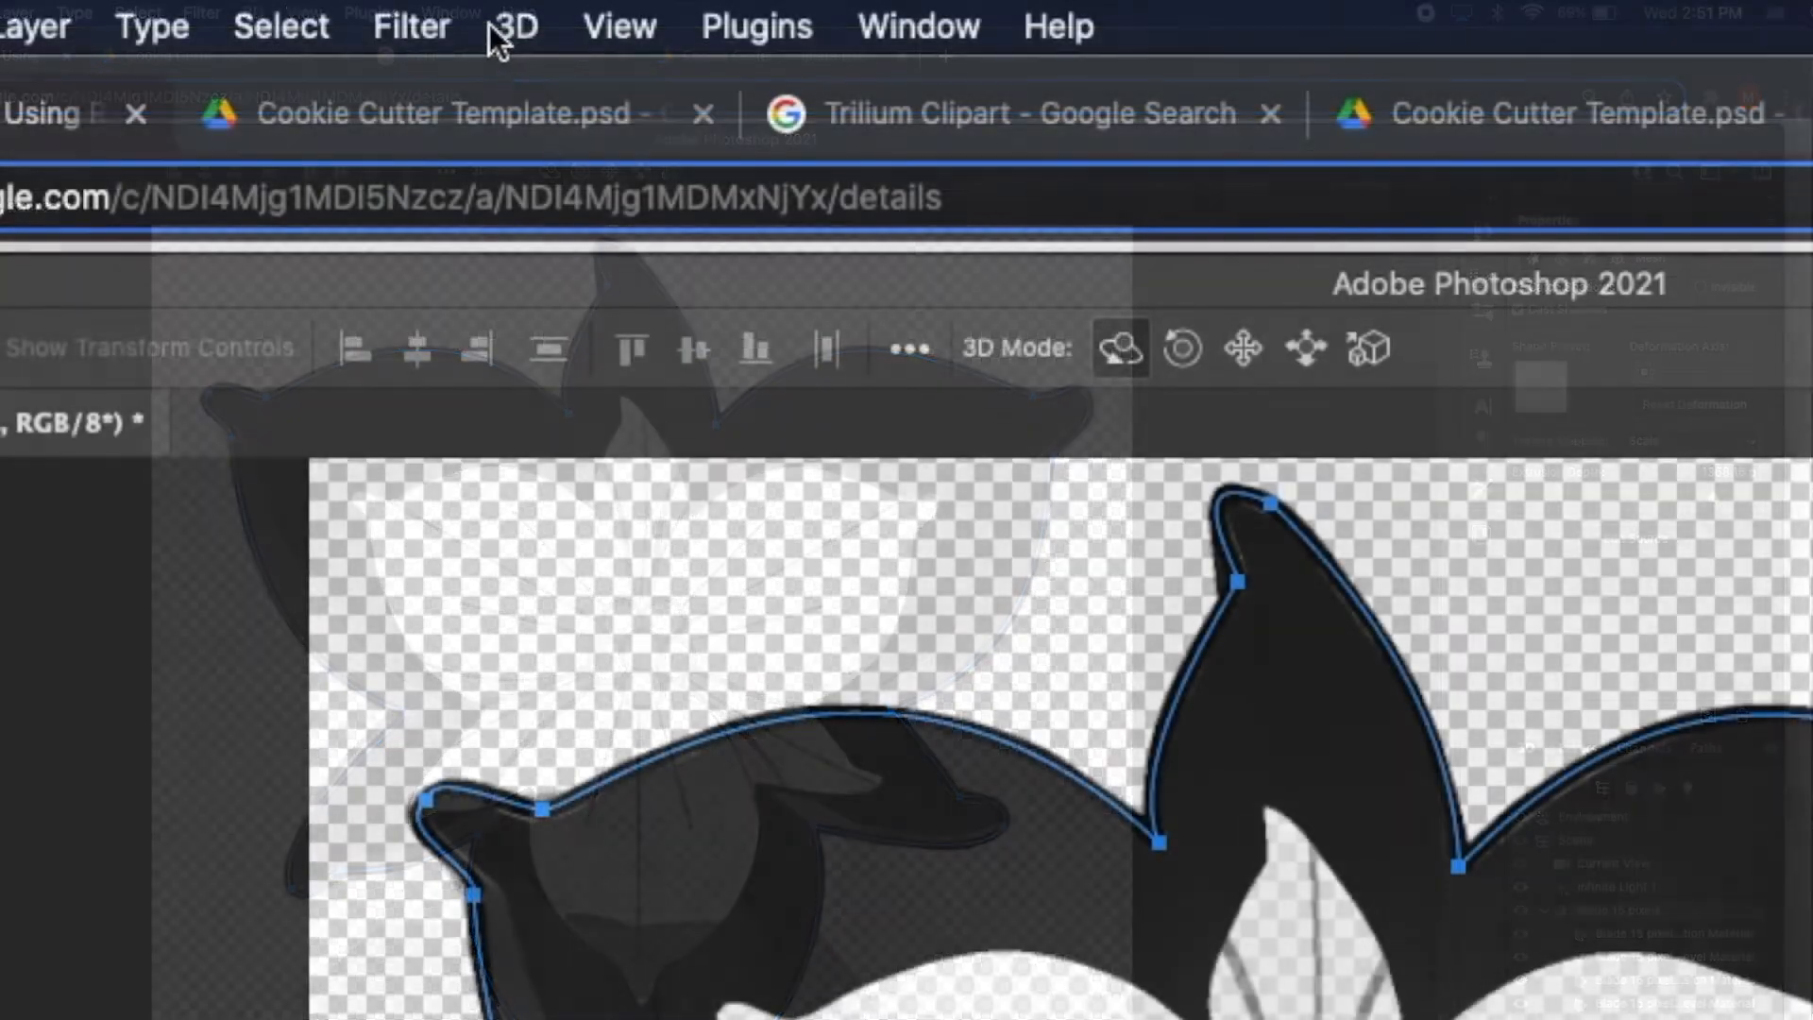
{"action": "left_click", "coordinate": [253, 12]}
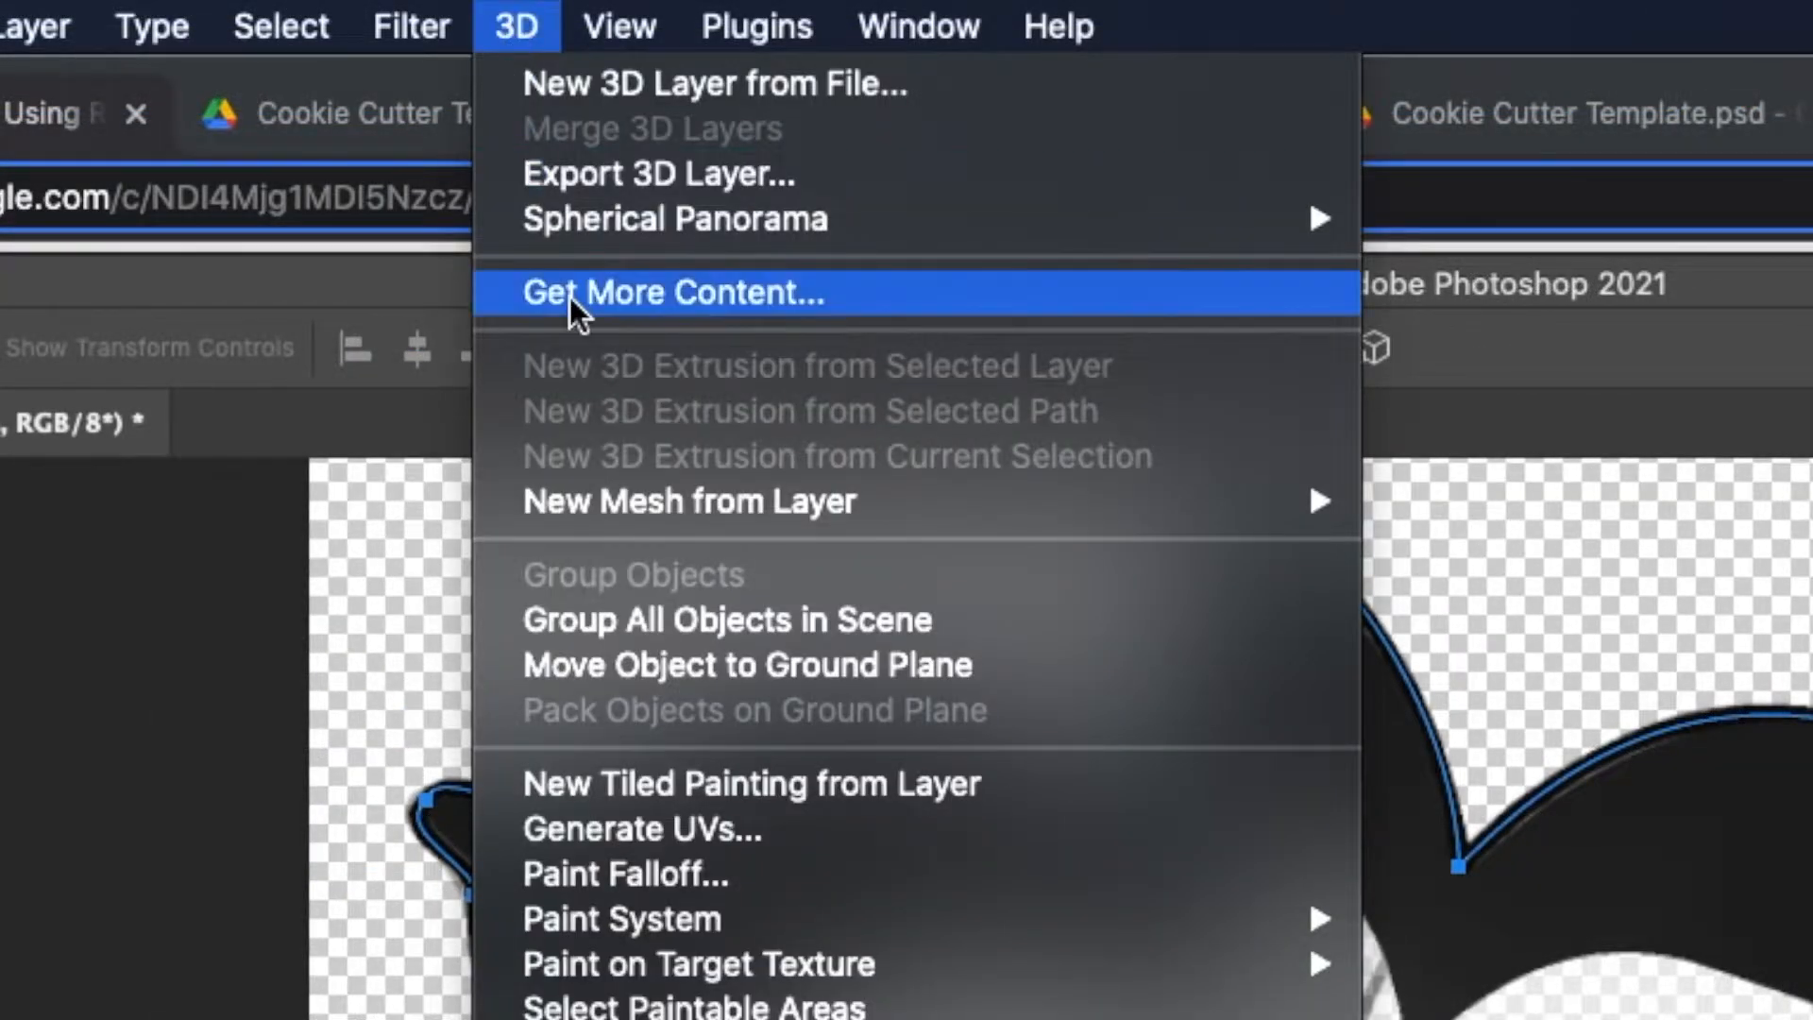
Export the 3D blade layer with Wavefront|OBJ chosen as the file format.
{"action": "left_click", "coordinate": [568, 176]}
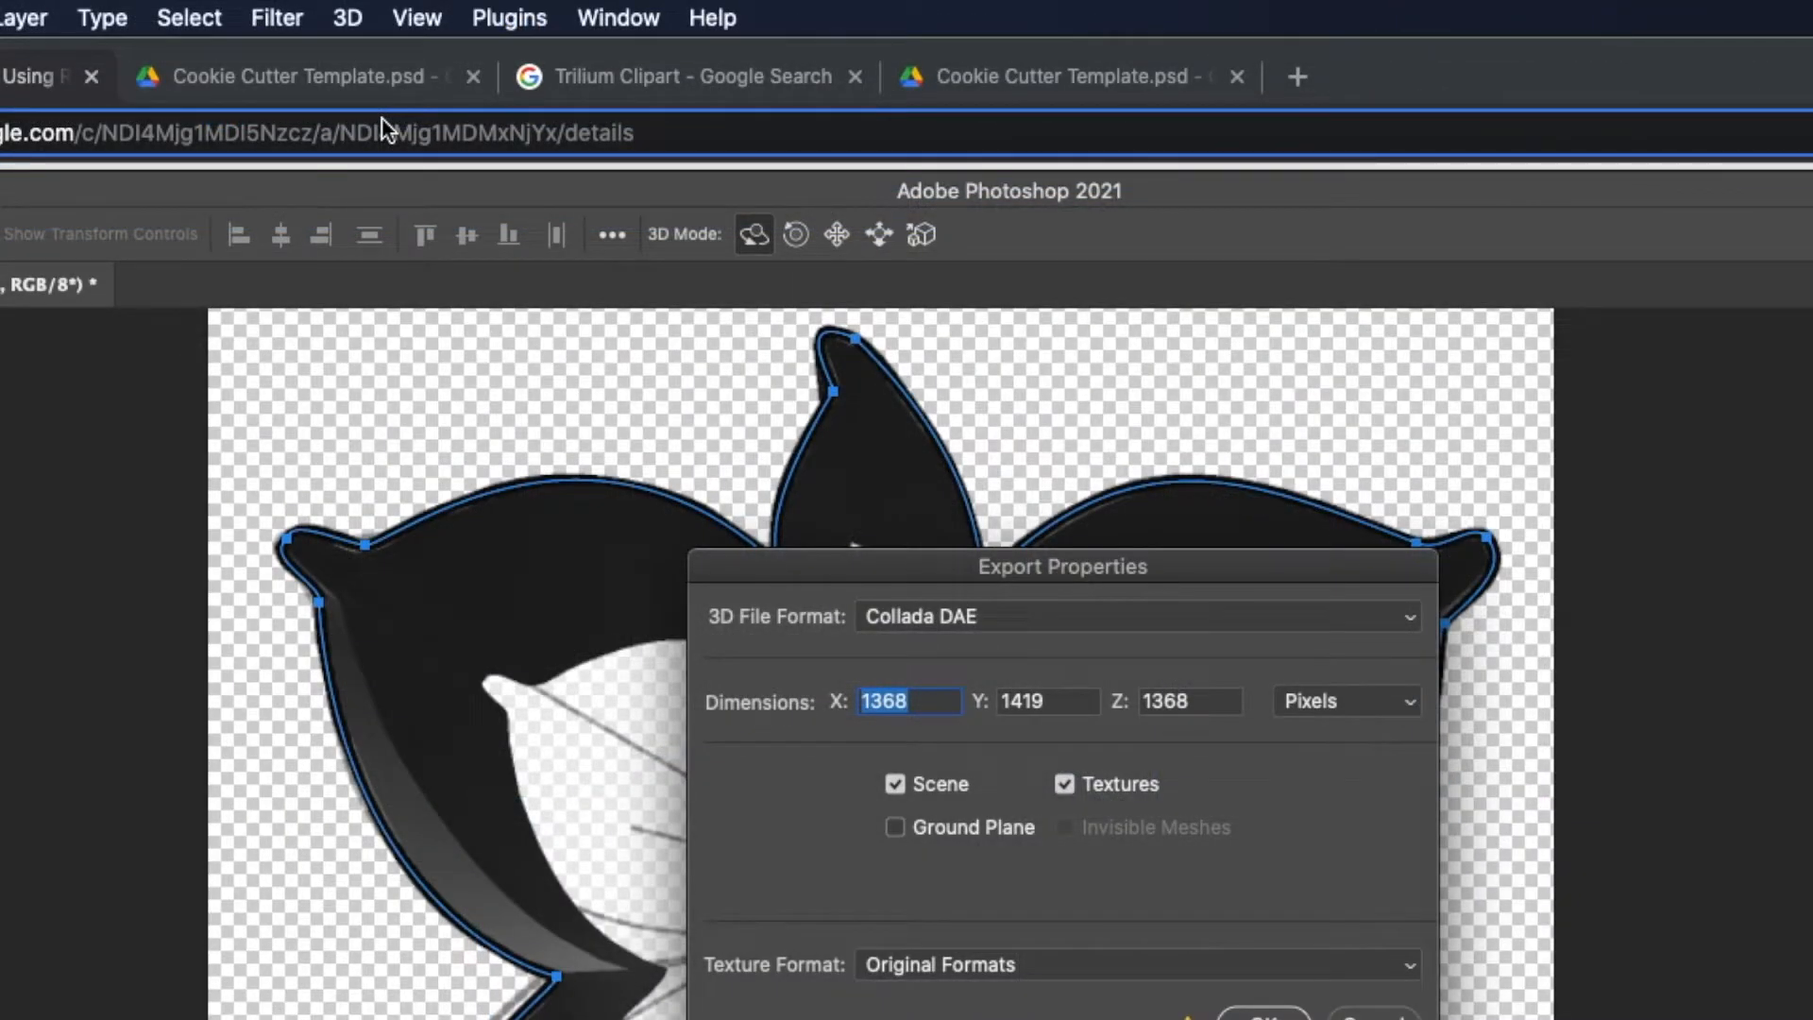
{"action": "left_click_drag", "start_coordinate": [997, 566], "coordinate": [844, 363]}
{"action": "left_click", "coordinate": [852, 406]}
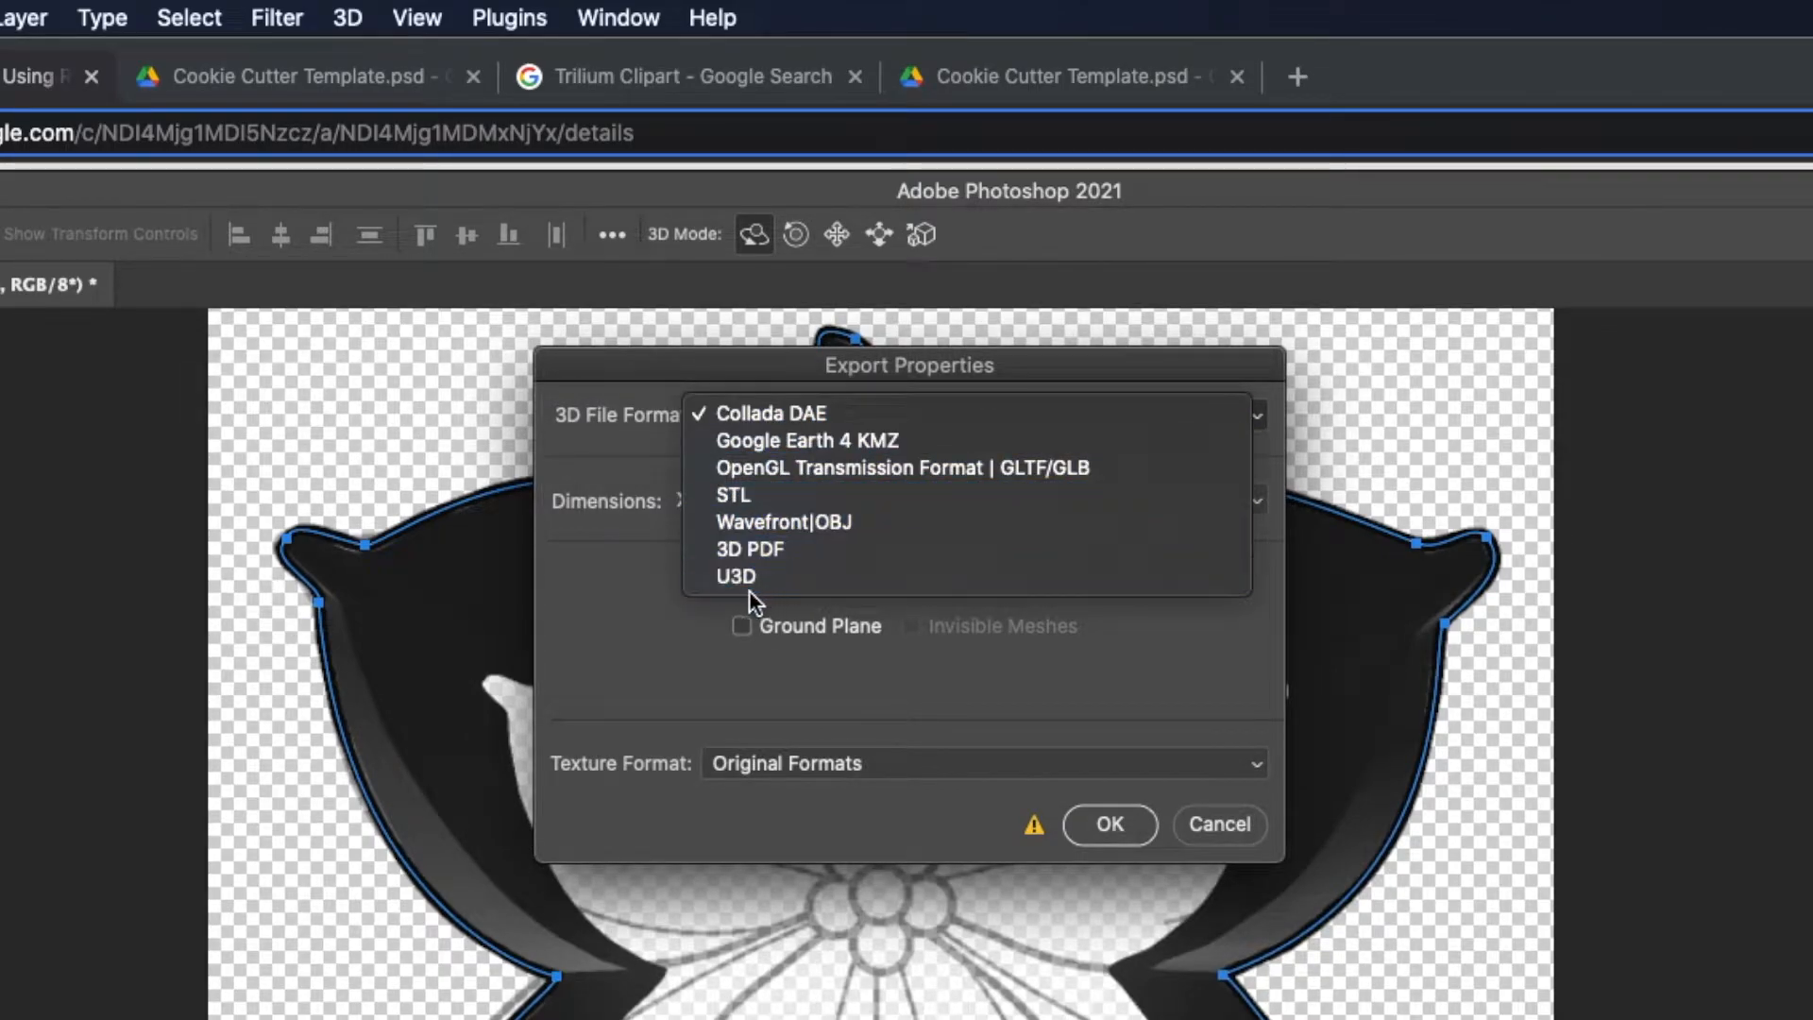
{"action": "left_click", "coordinate": [828, 521]}
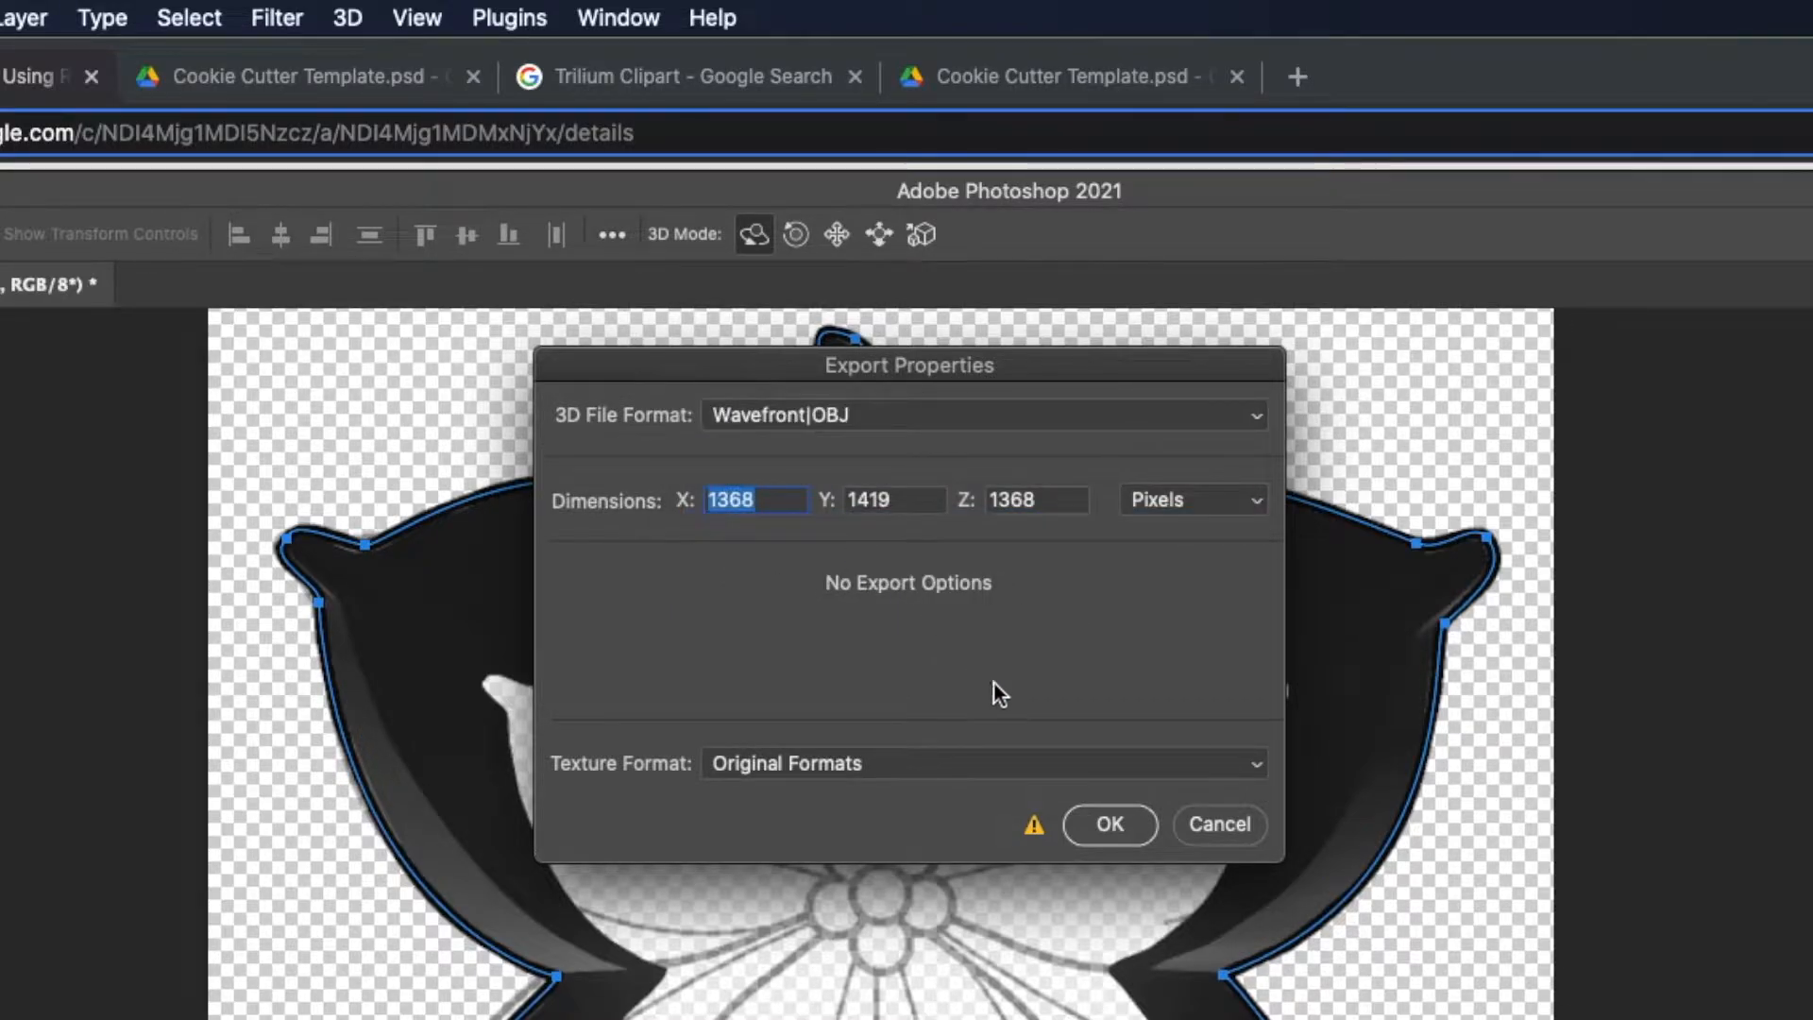
{"action": "left_click", "coordinate": [1106, 827]}
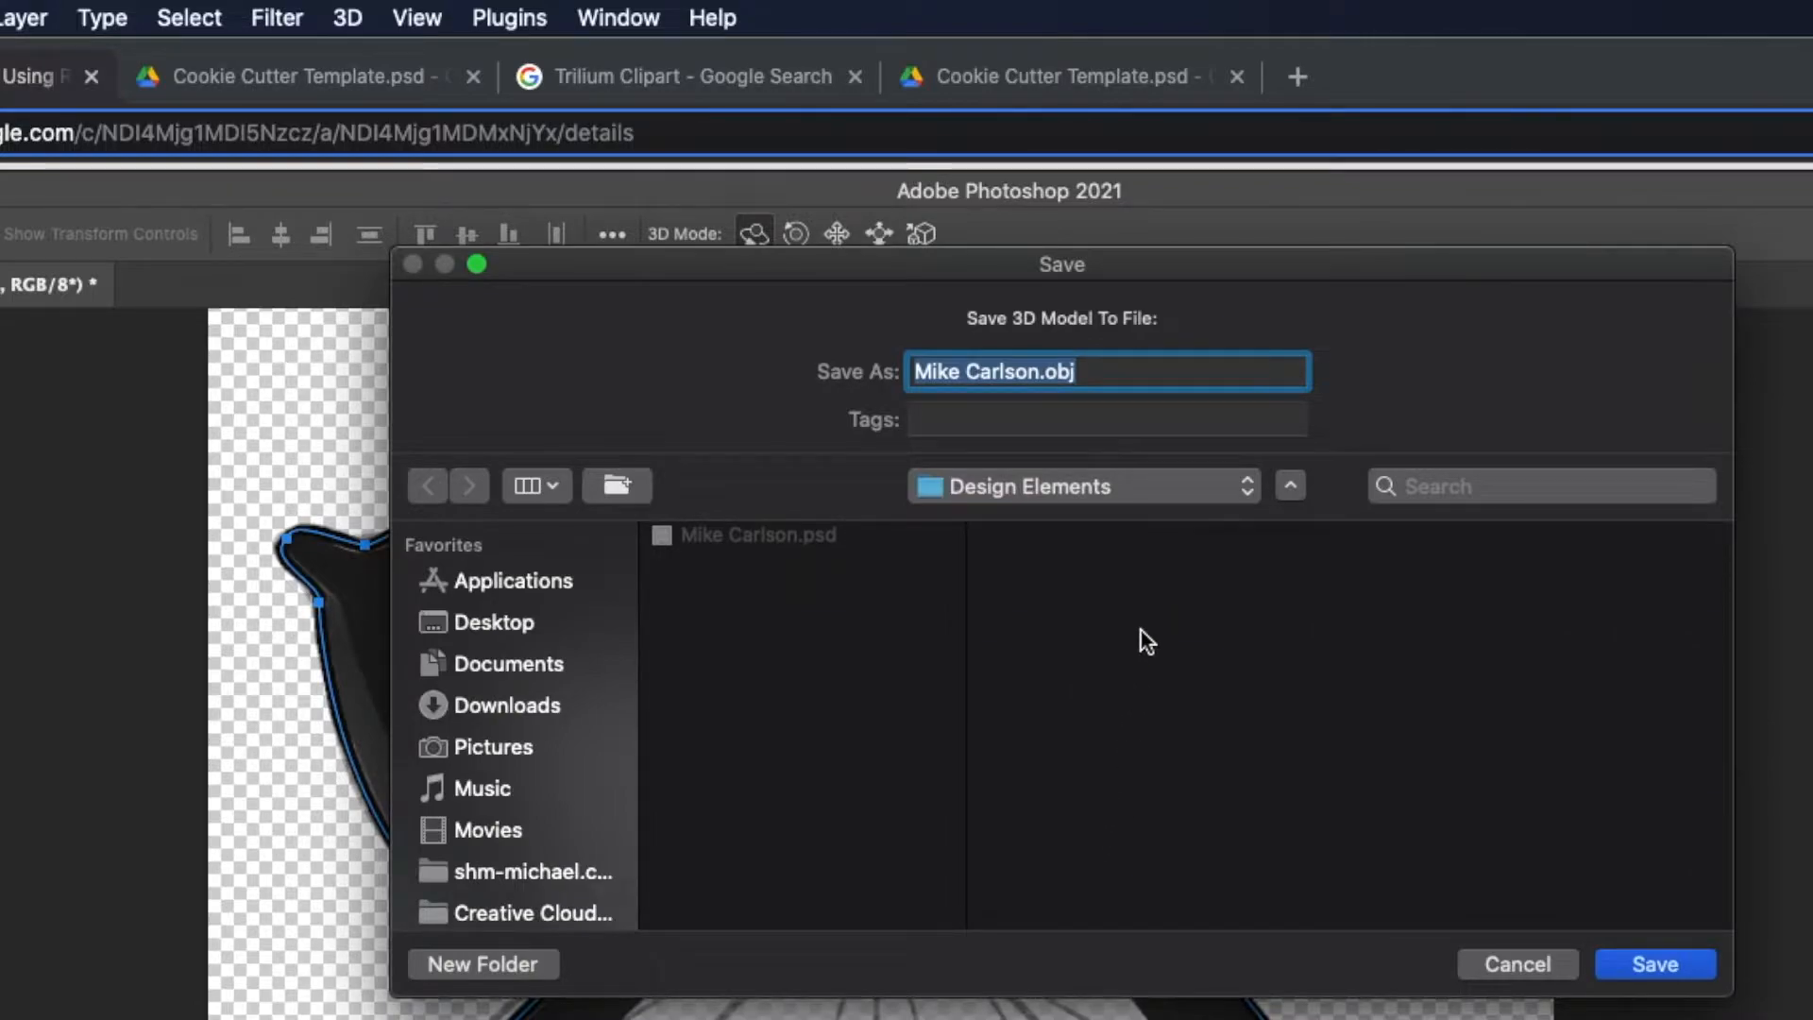
Name the export file Blade.obj and save it in the Design Elements folder.
{"action": "left_click", "coordinate": [1039, 372]}
{"action": "left_click_drag", "start_coordinate": [1037, 370], "coordinate": [911, 387]}
{"action": "type", "text": "Blade"}
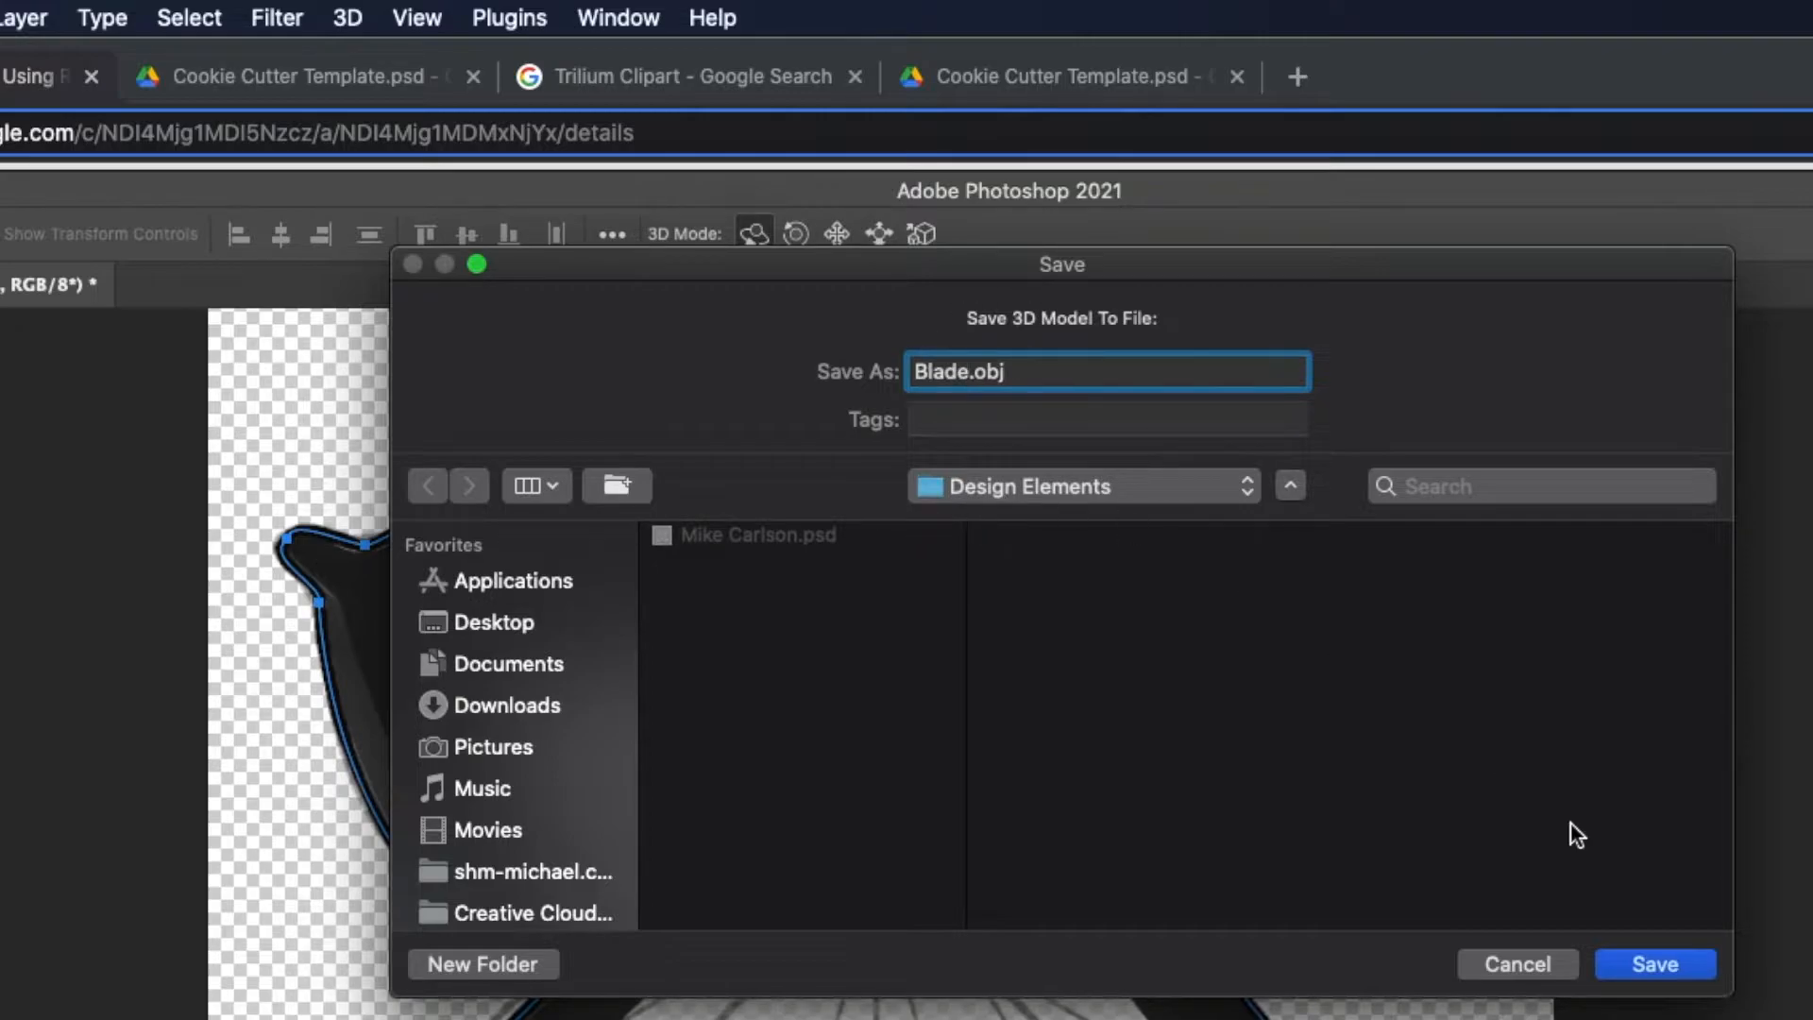
{"action": "left_click", "coordinate": [1658, 963]}
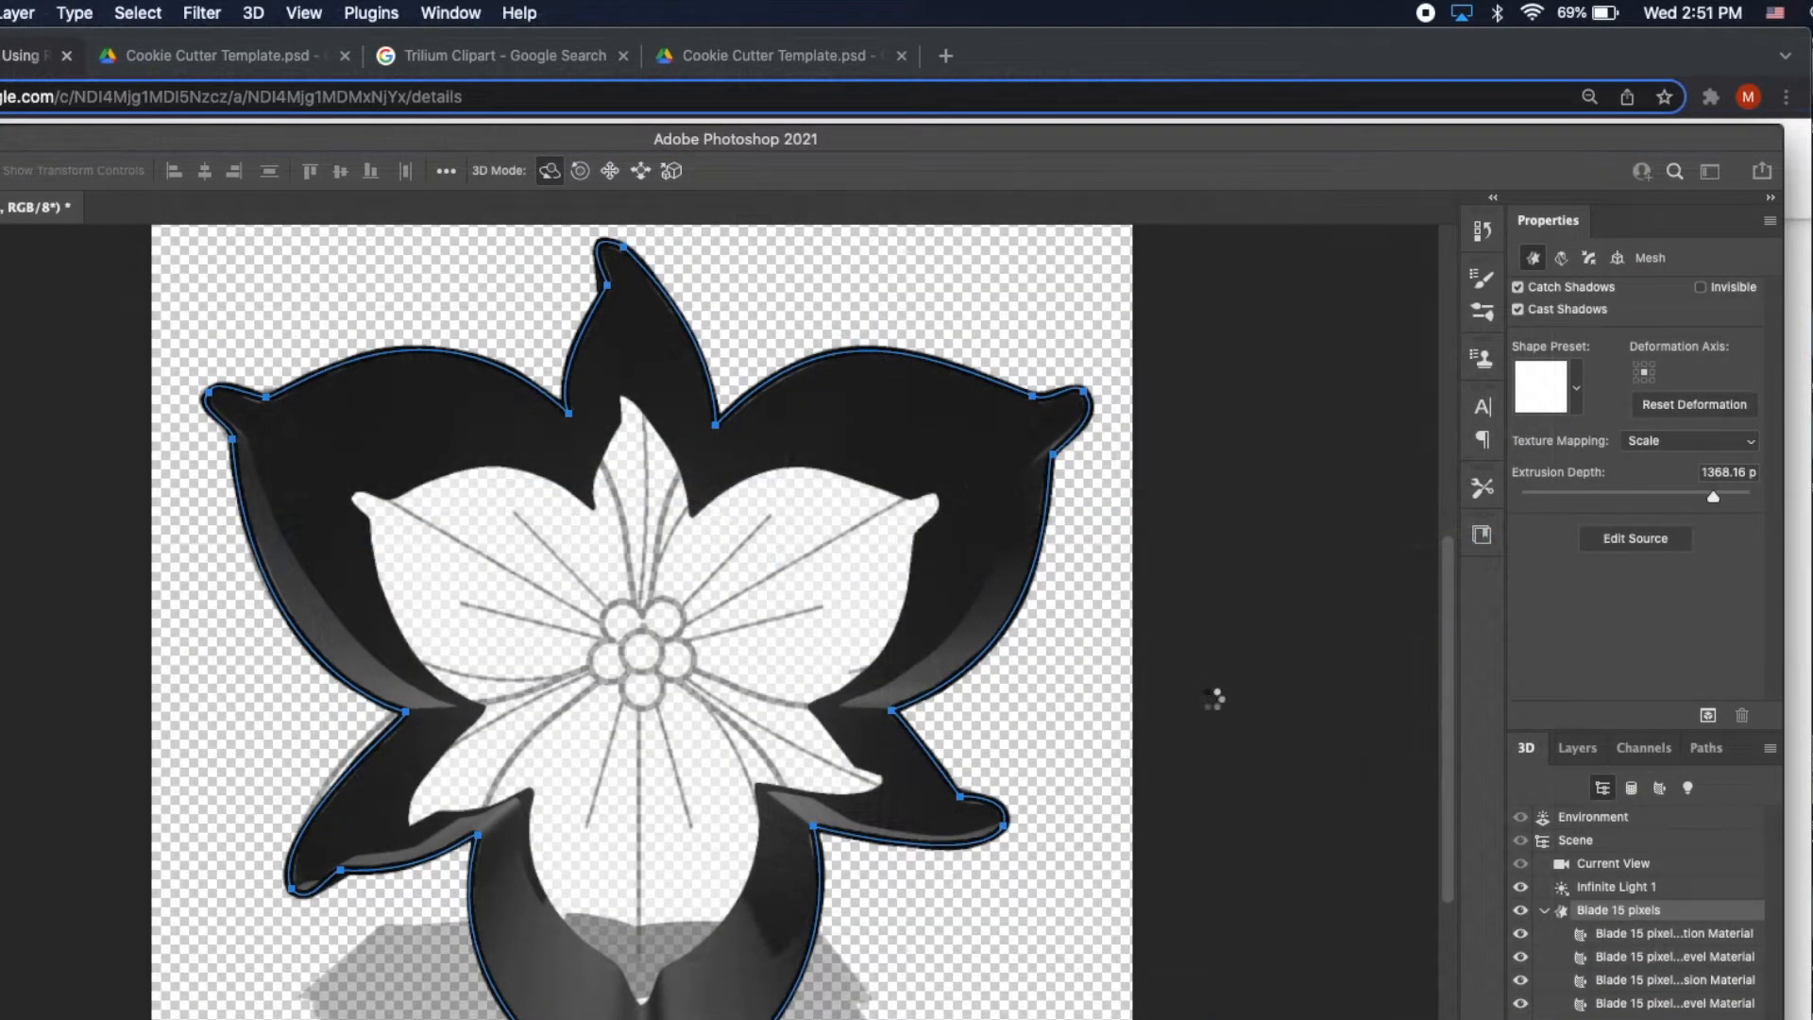
Hide Blade 15 pixels, show and select Guard 45 Pixels, then apply New 3D Extrusion.
{"action": "left_click", "coordinate": [1572, 748]}
{"action": "left_click", "coordinate": [1525, 895]}
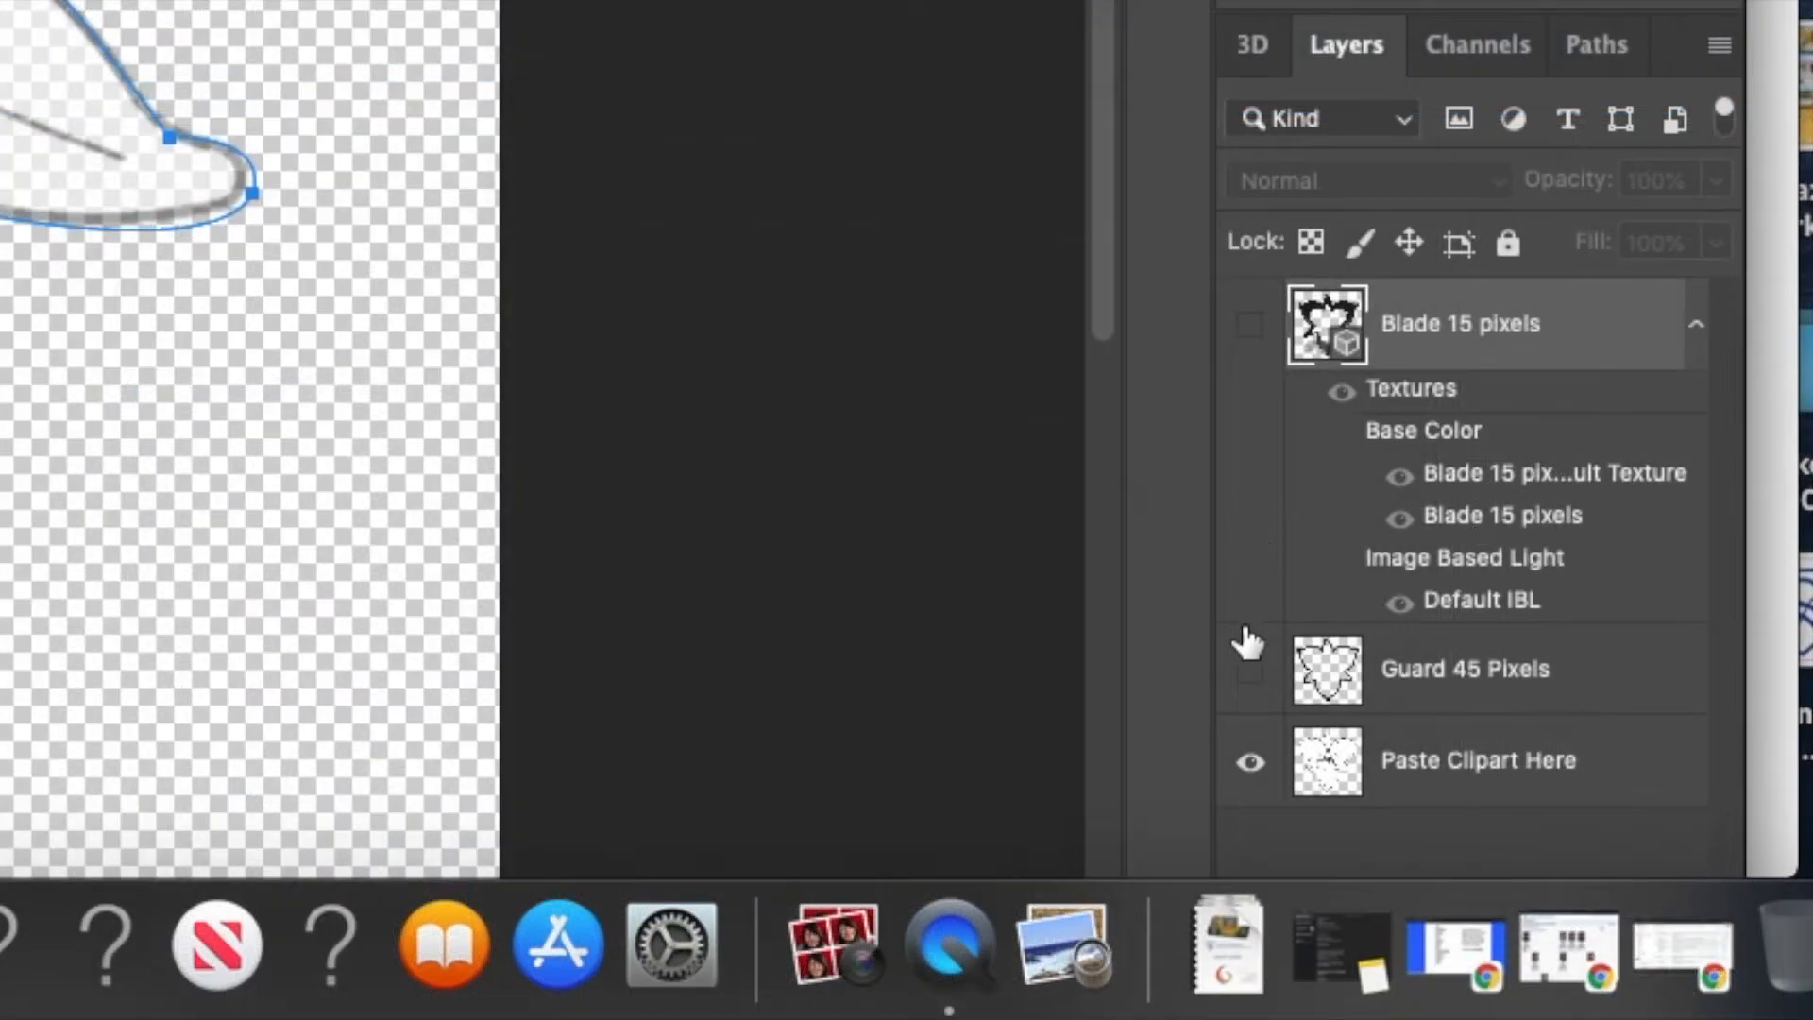
{"action": "left_click", "coordinate": [1250, 671]}
{"action": "left_click", "coordinate": [1438, 675]}
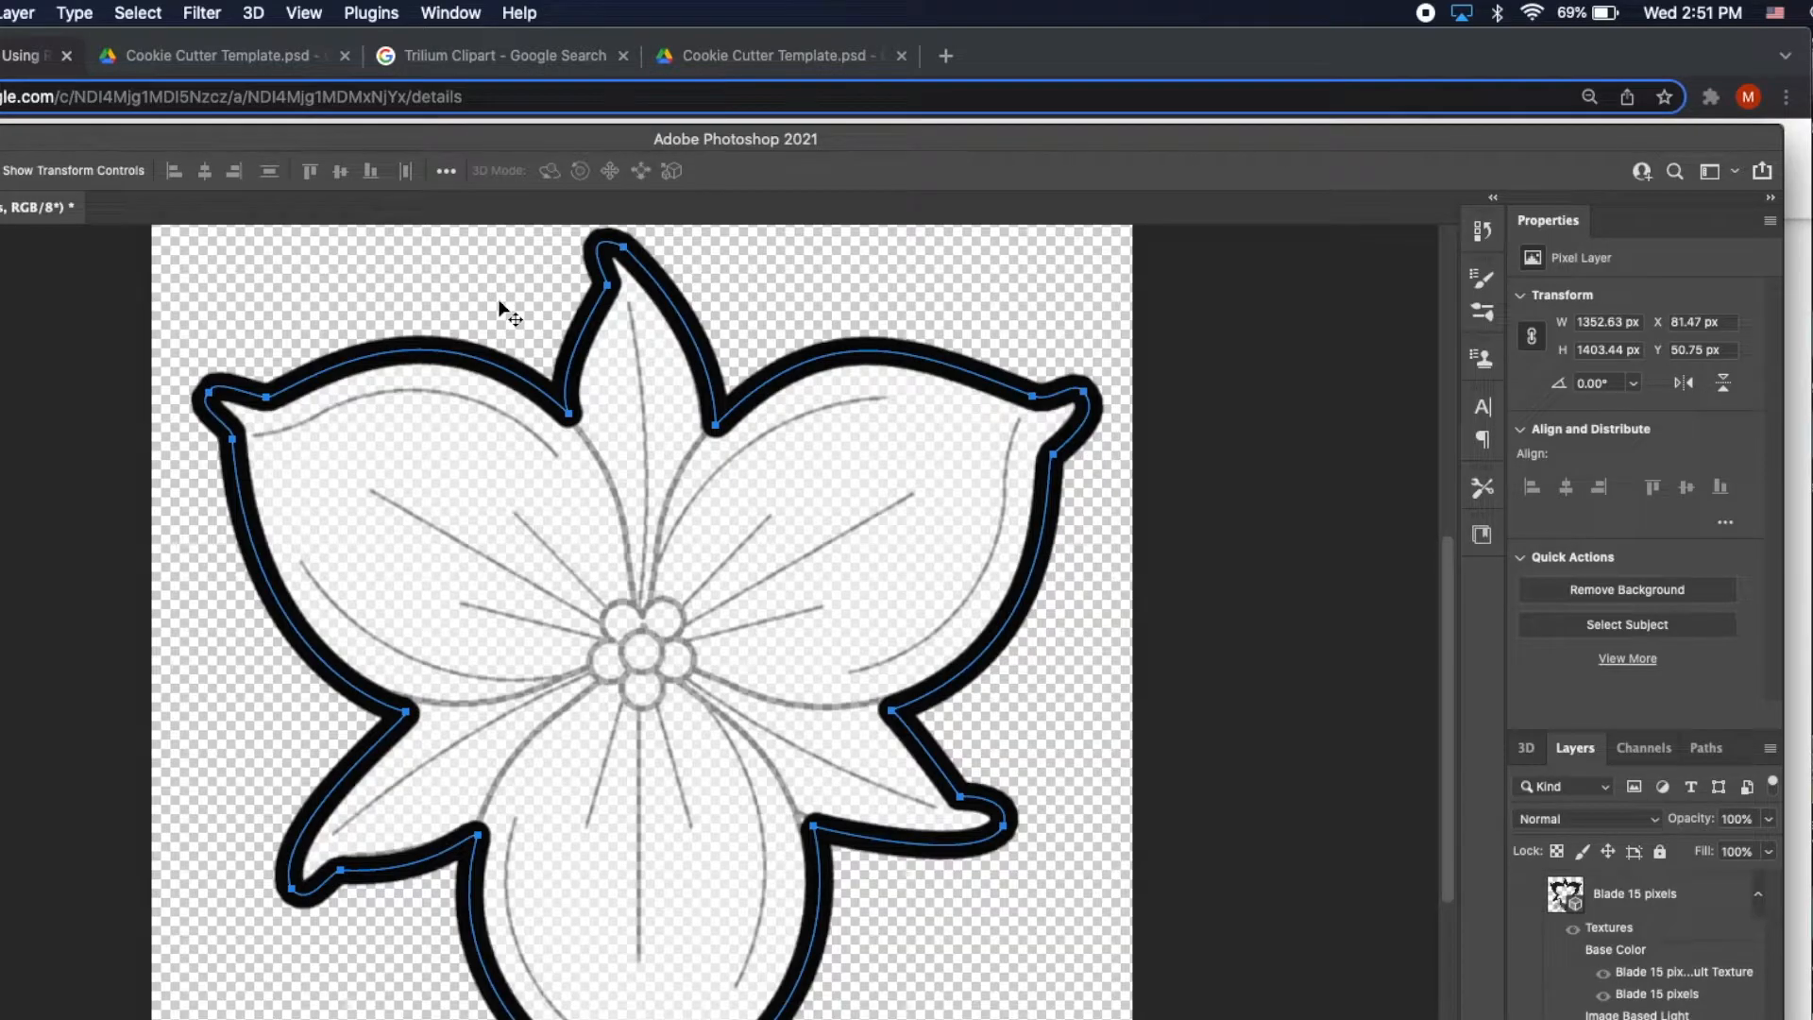
{"action": "left_click", "coordinate": [255, 14]}
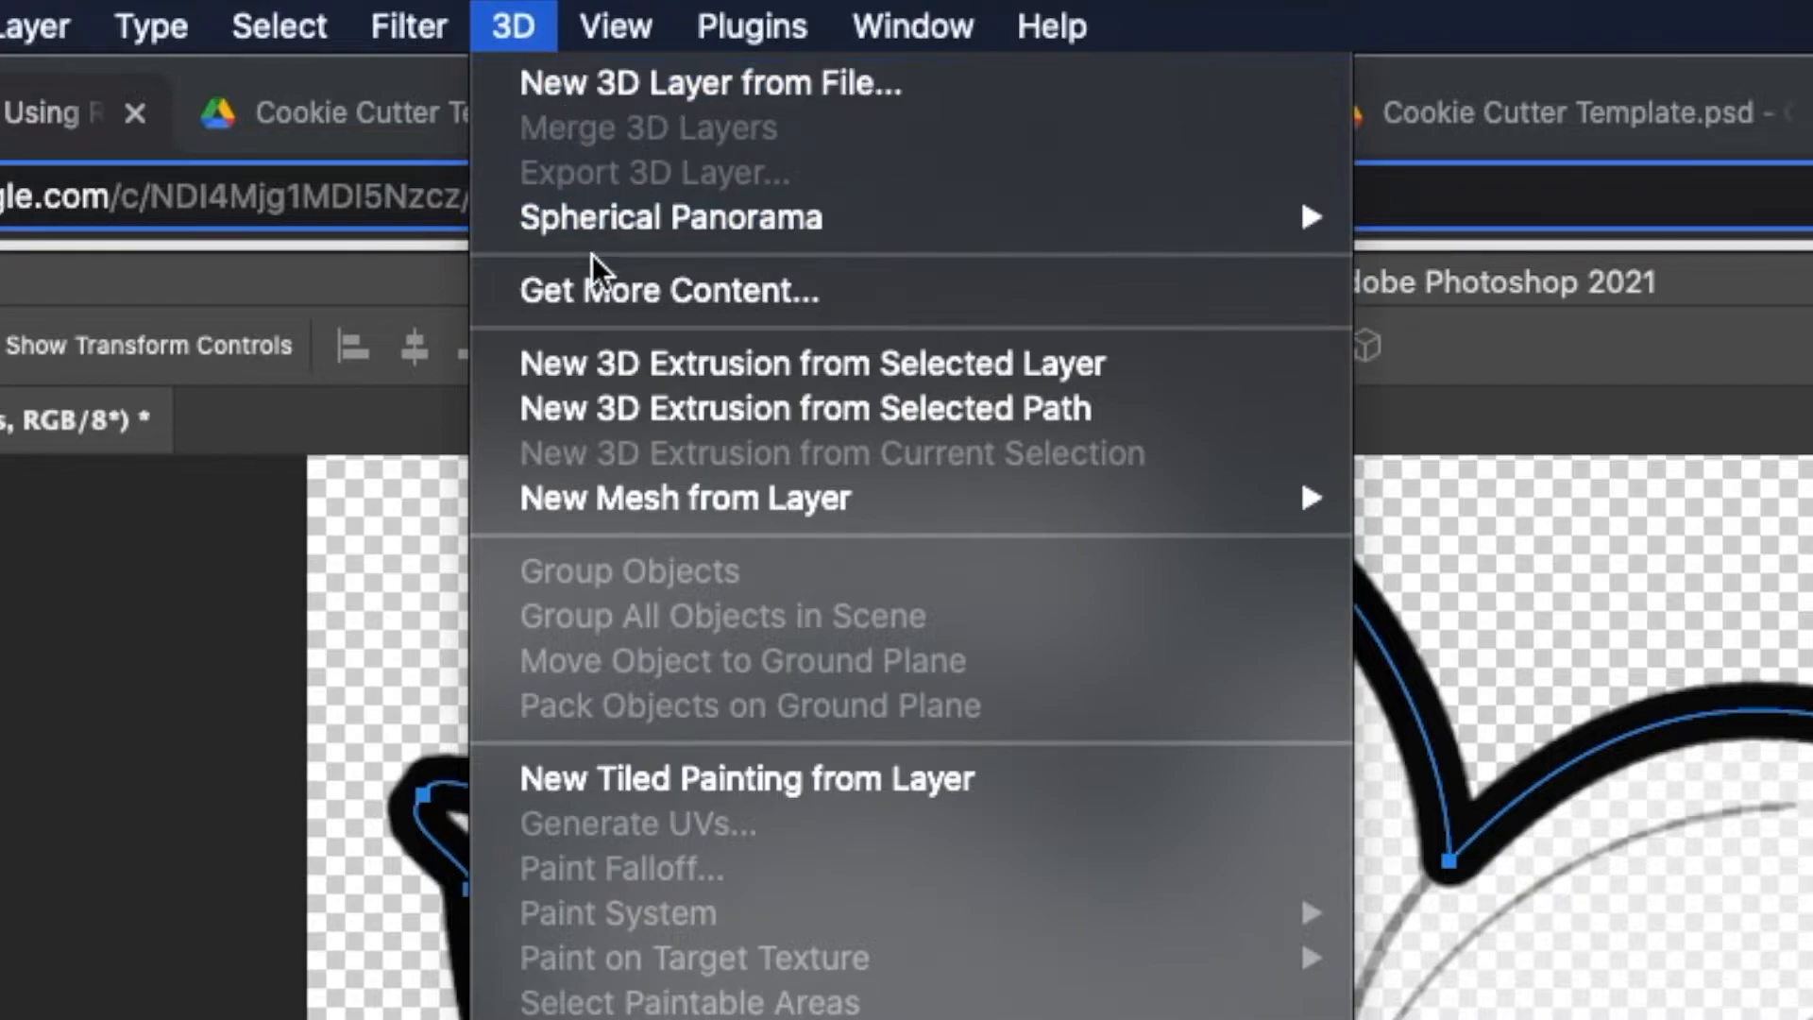
{"action": "left_click", "coordinate": [618, 360]}
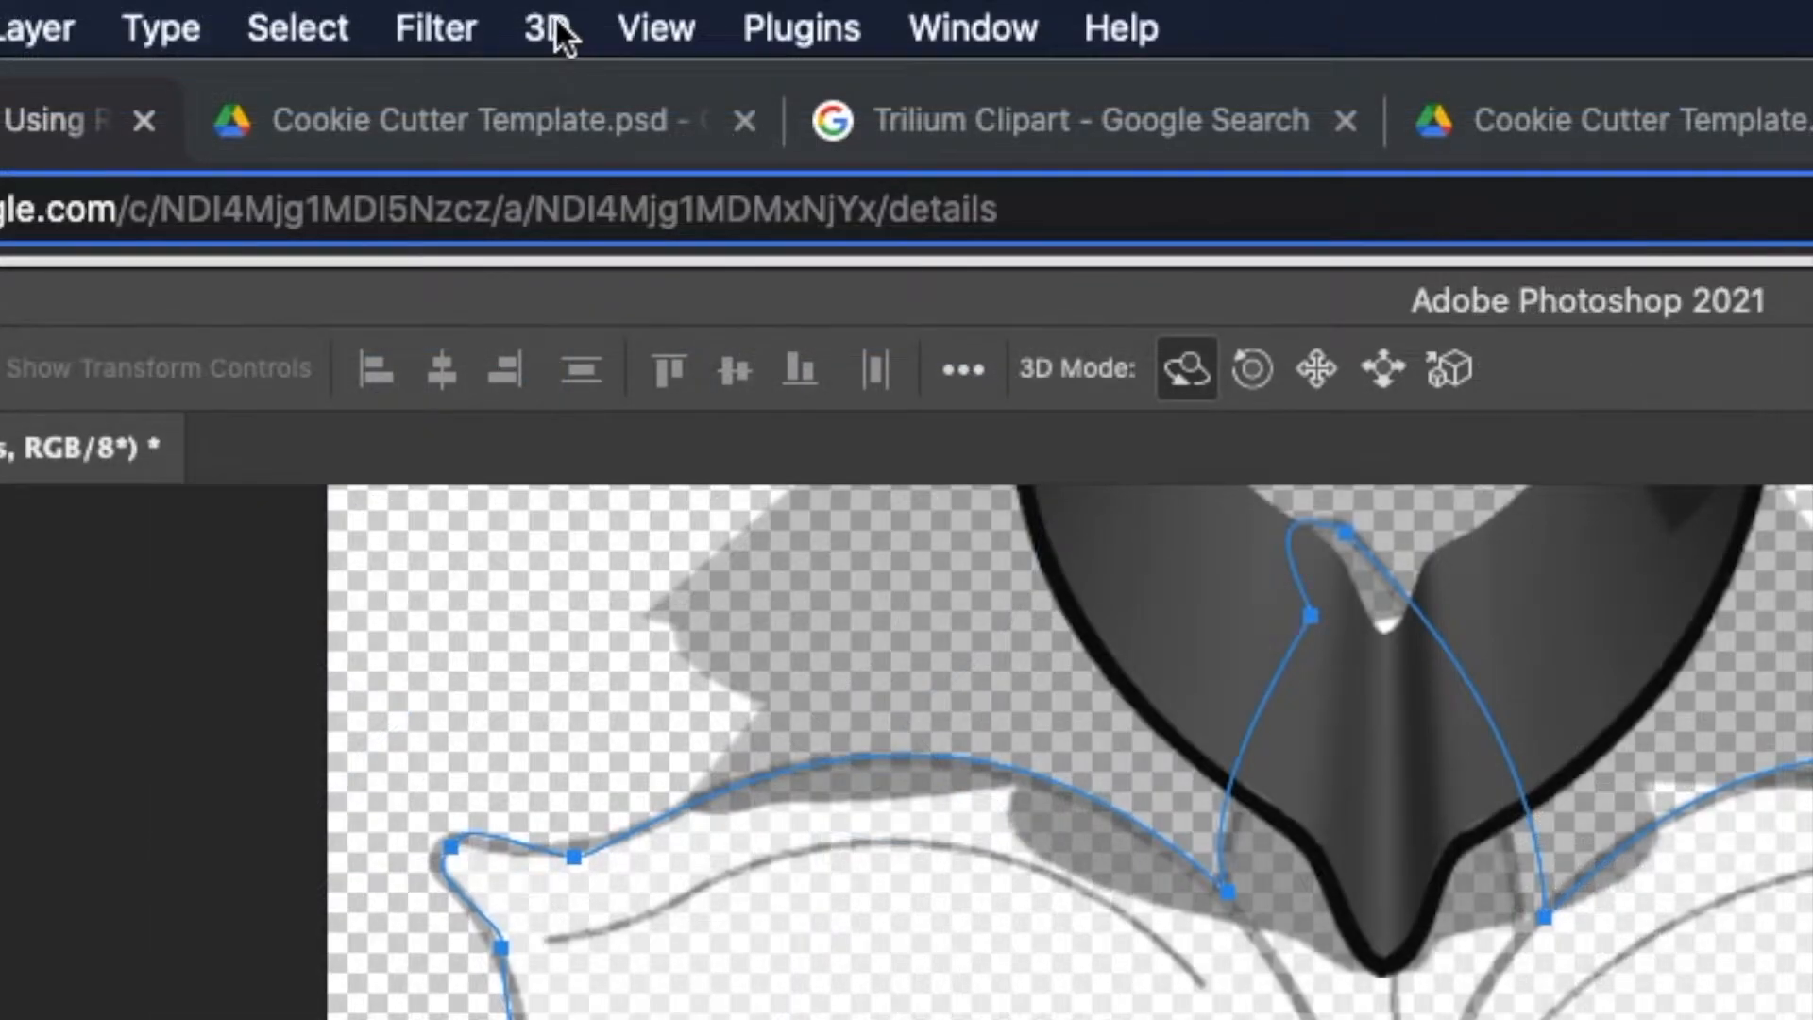
Export the 3D guard layer as a Wavefront OBJ named Guard.obj in Design Elements.
{"action": "left_click", "coordinate": [255, 12]}
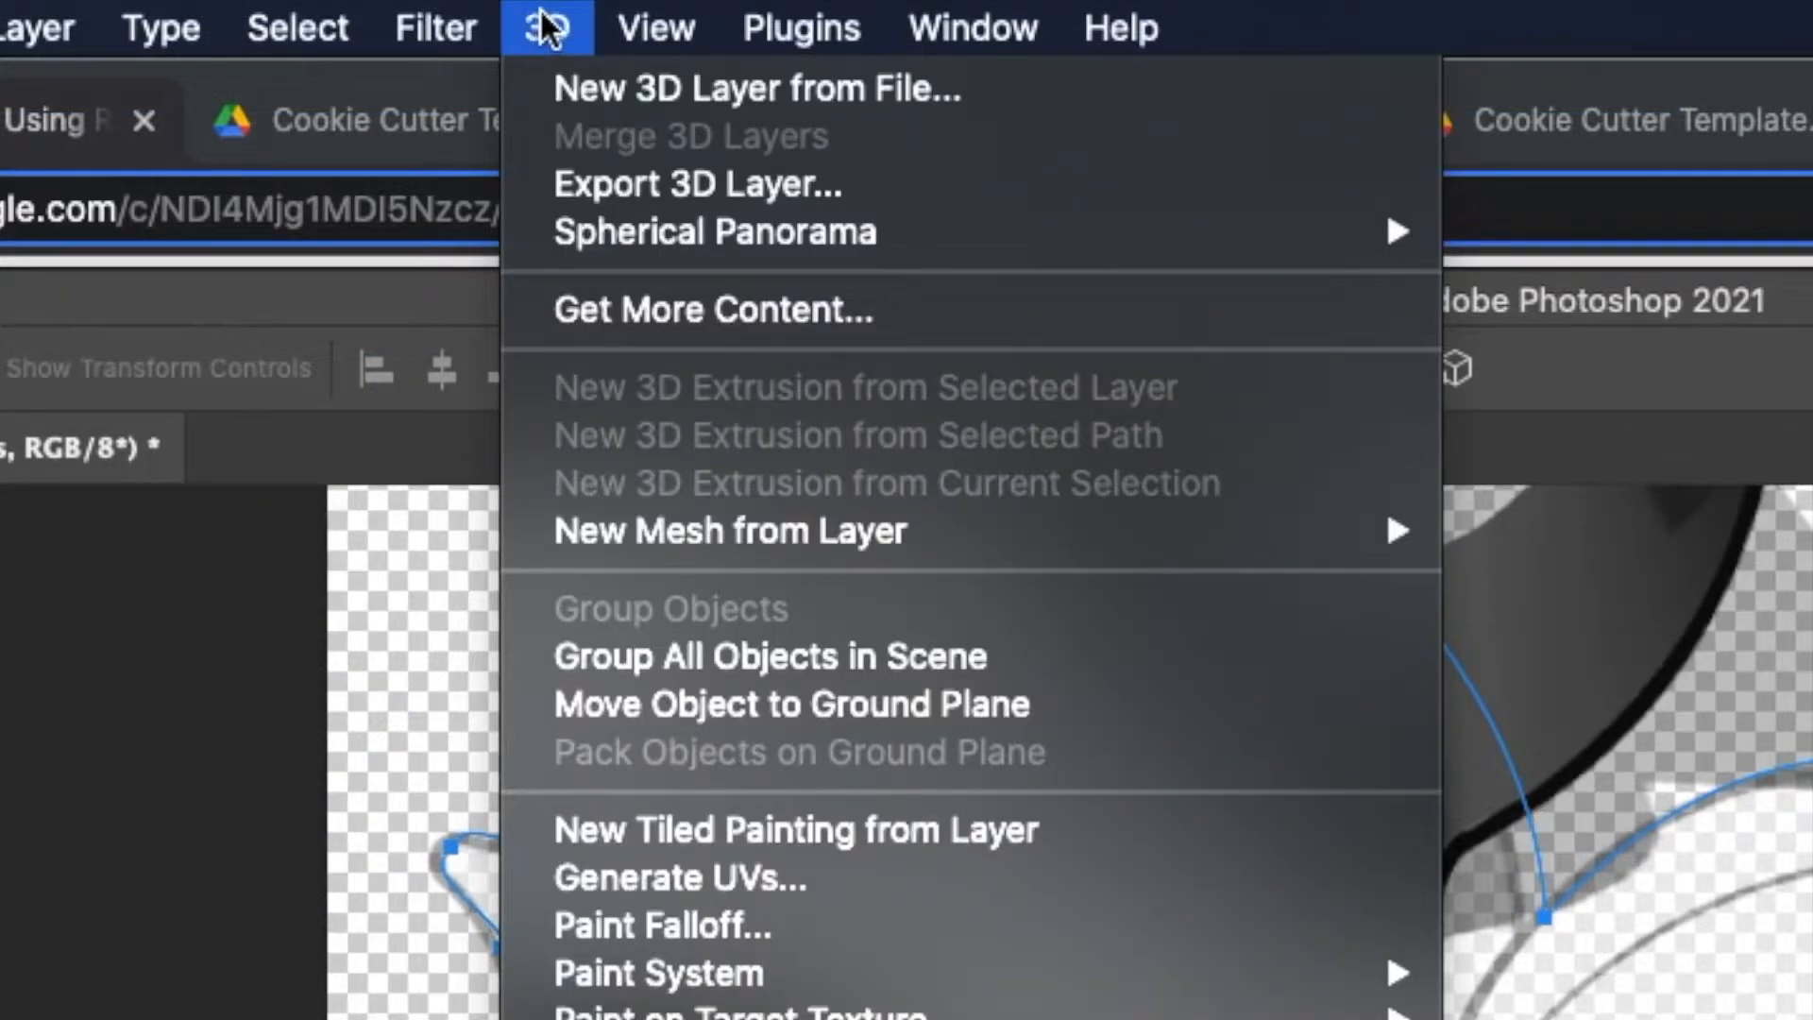
{"action": "left_click", "coordinate": [694, 181]}
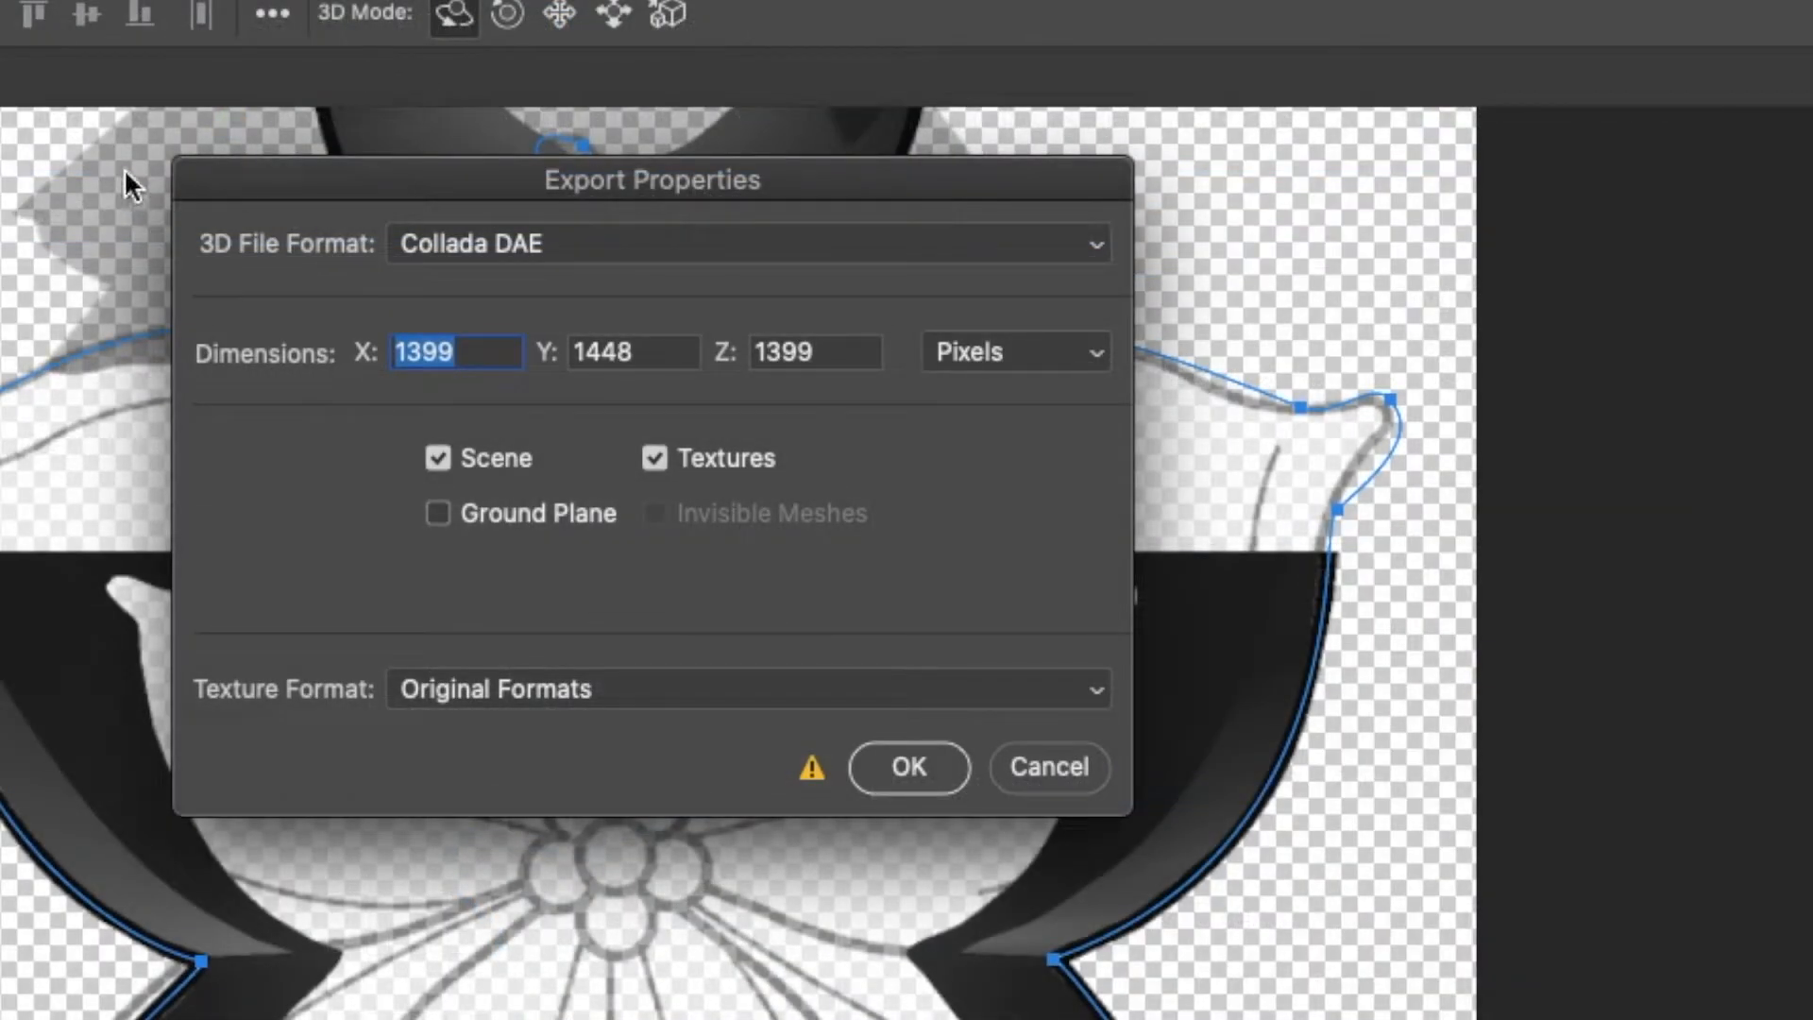
{"action": "left_click", "coordinate": [615, 248]}
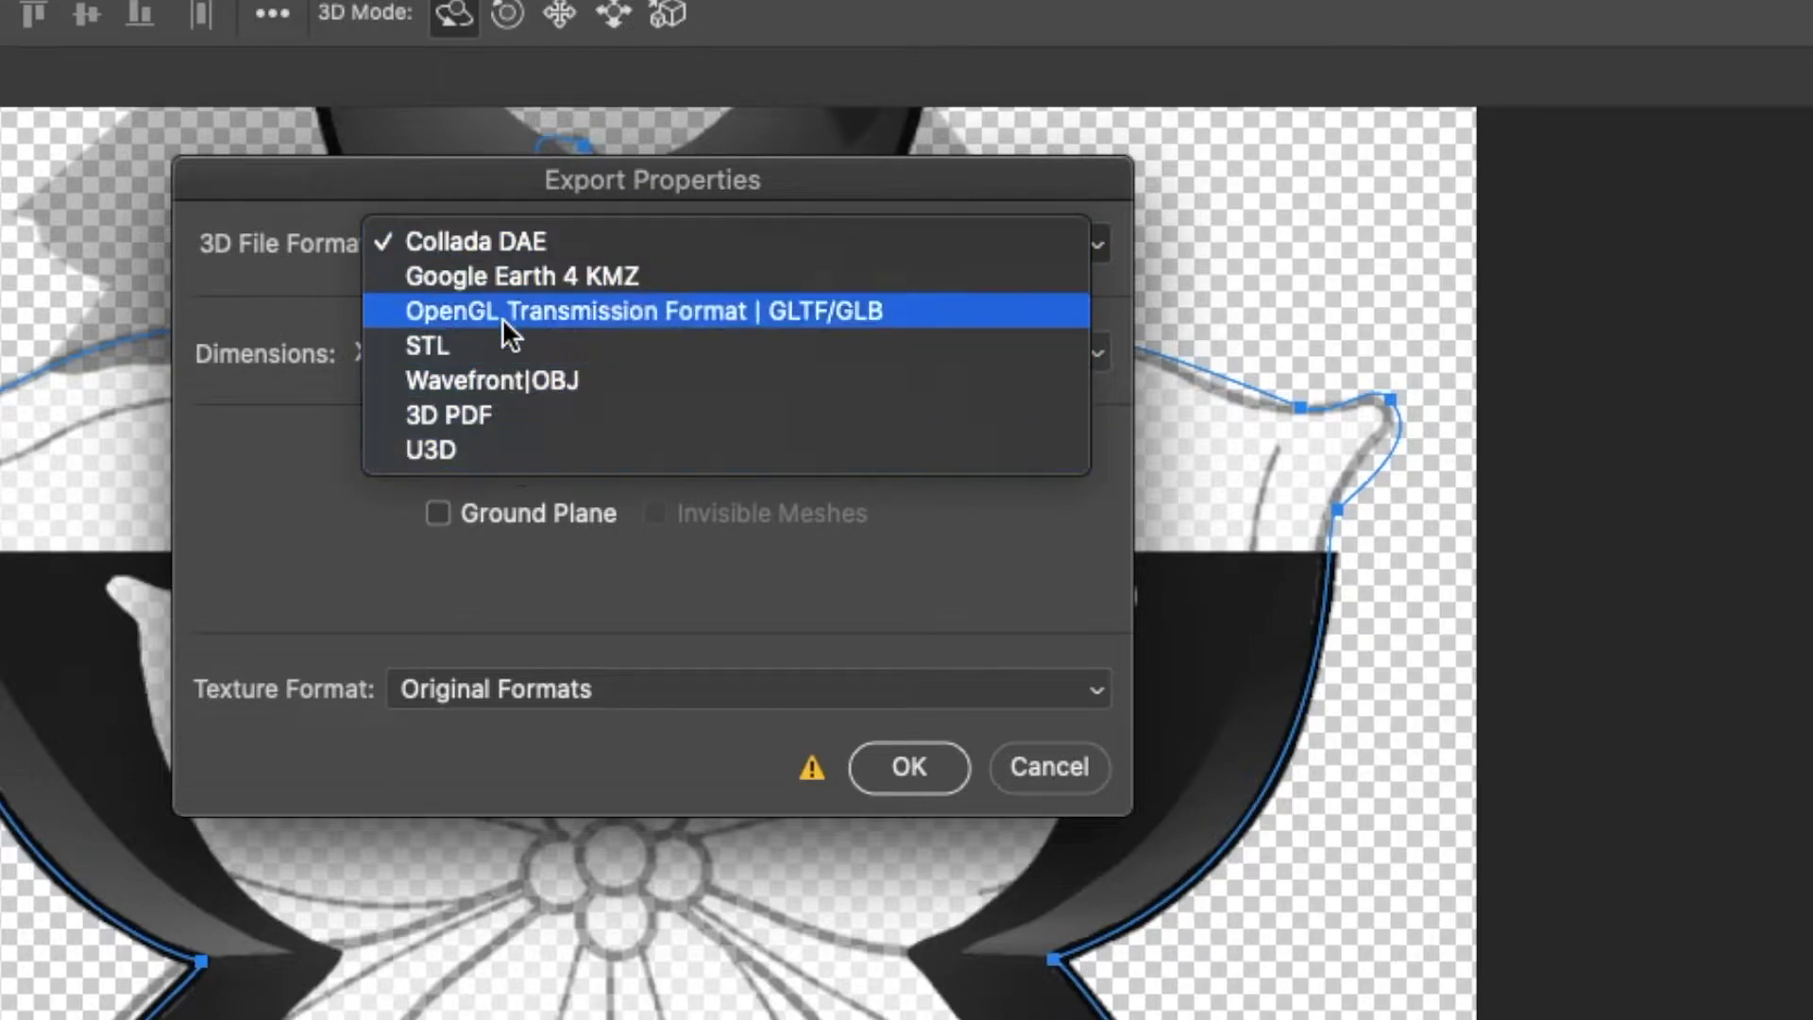
{"action": "left_click", "coordinate": [512, 378]}
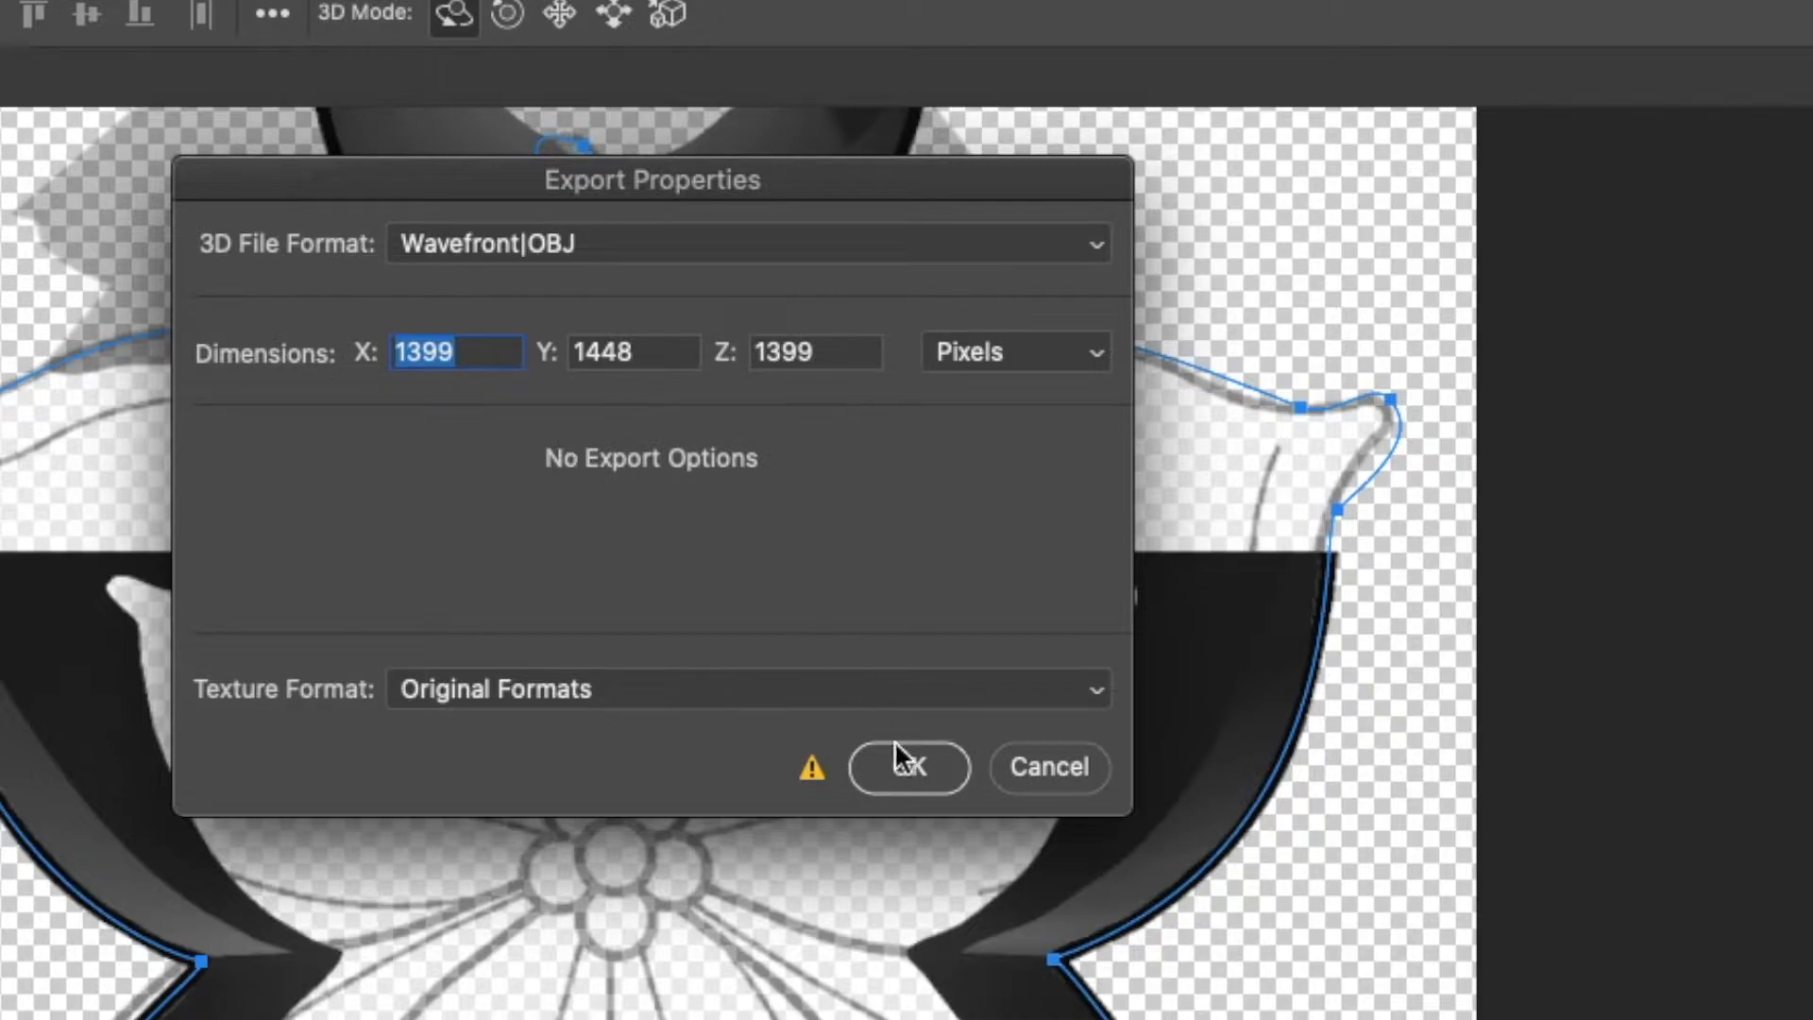
{"action": "left_click", "coordinate": [907, 766]}
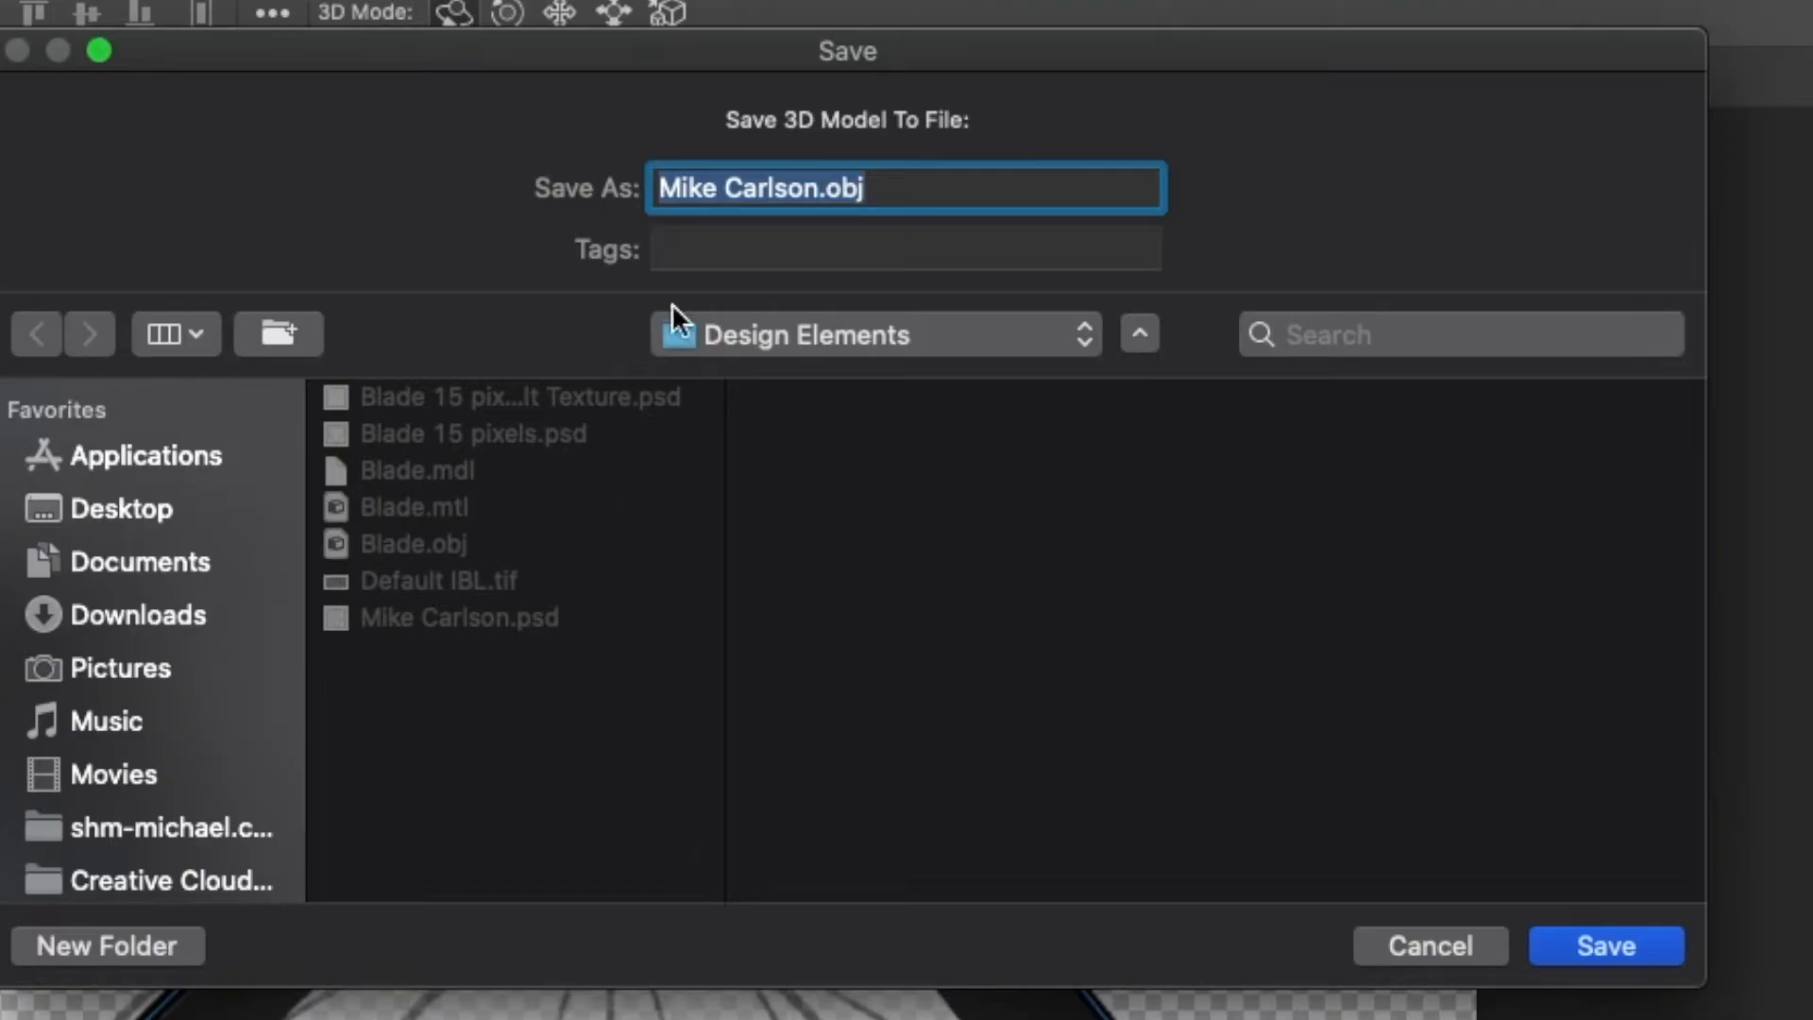
{"action": "left_click", "coordinate": [820, 190]}
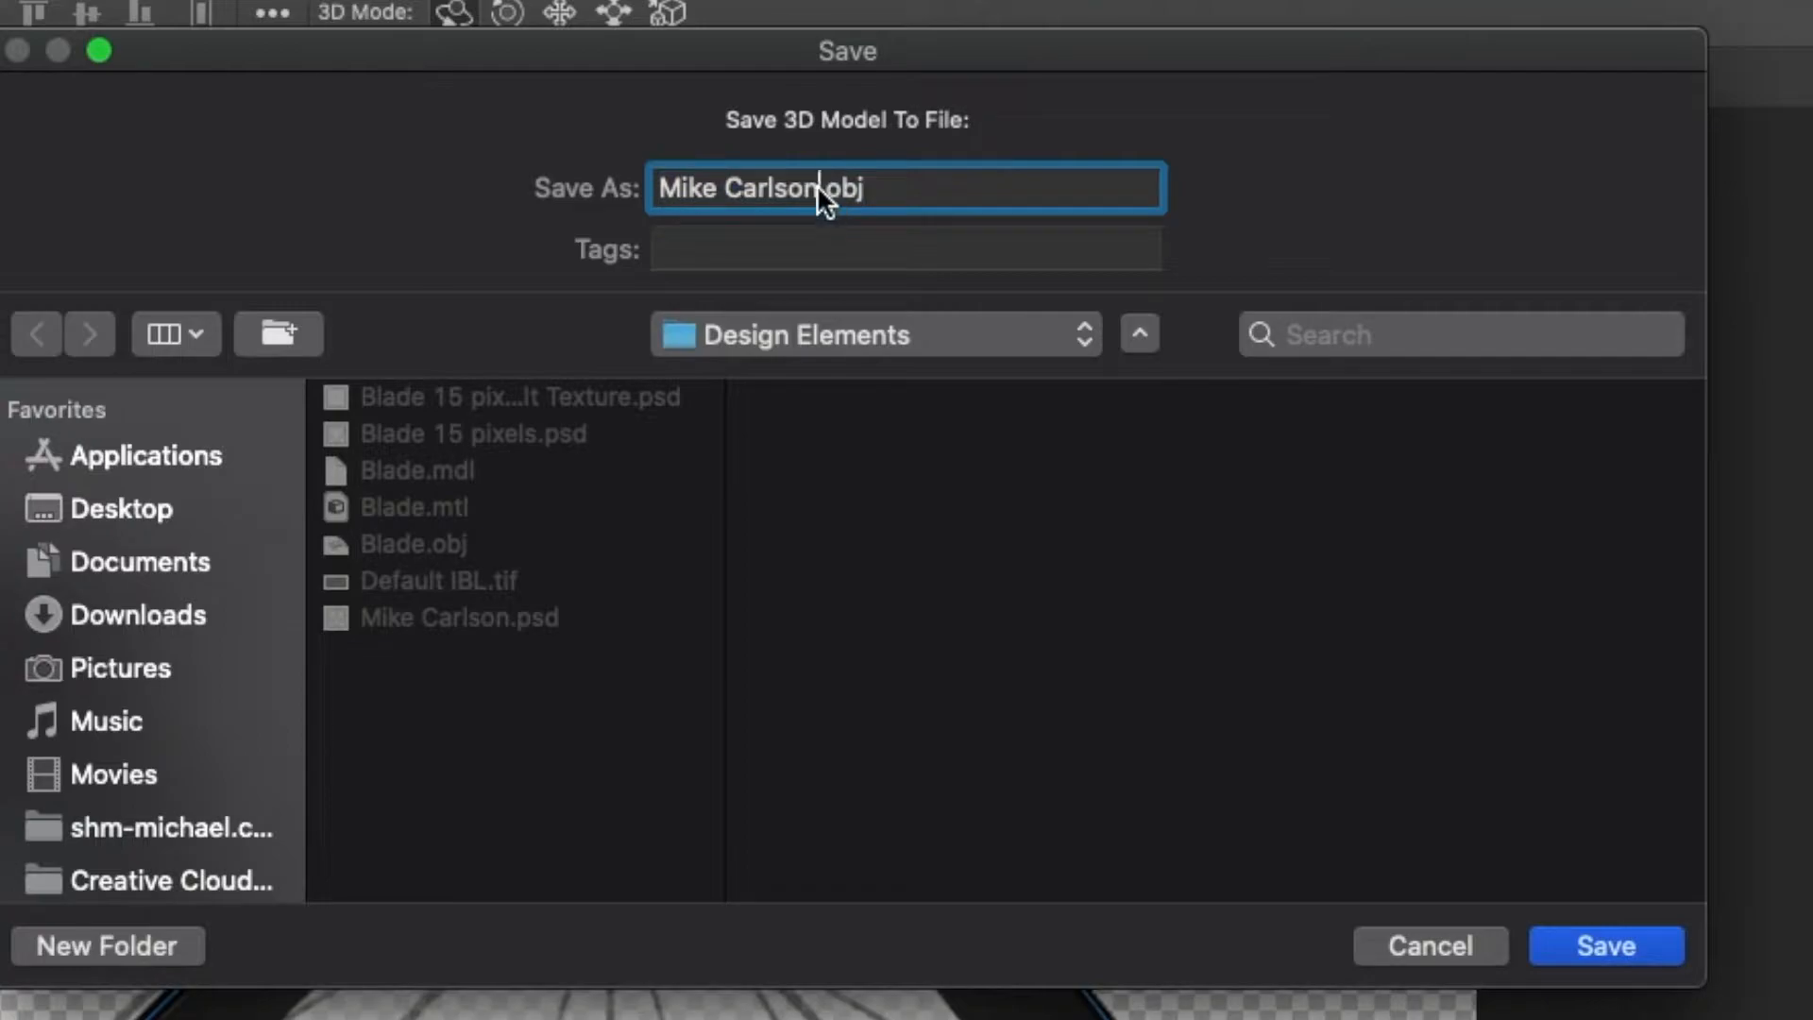
{"action": "left_click_drag", "start_coordinate": [817, 184], "coordinate": [612, 185]}
{"action": "type", "text": "Guar"}
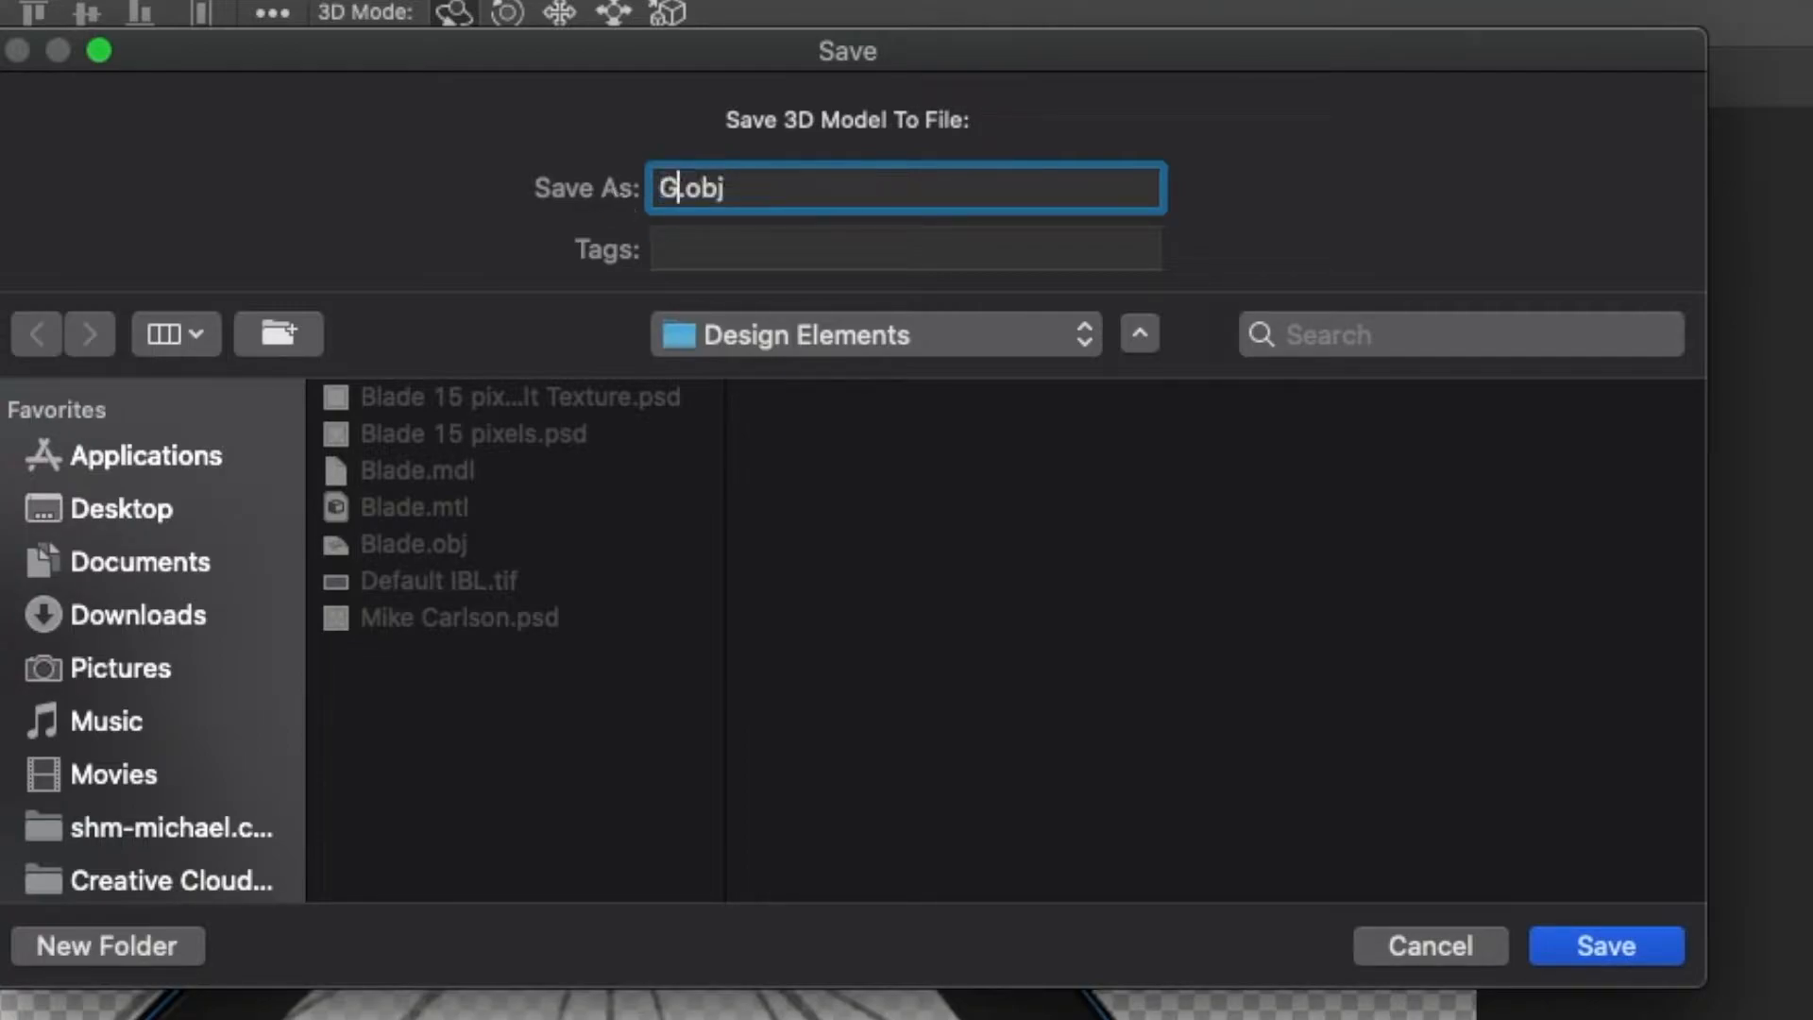
{"action": "type", "text": "d"}
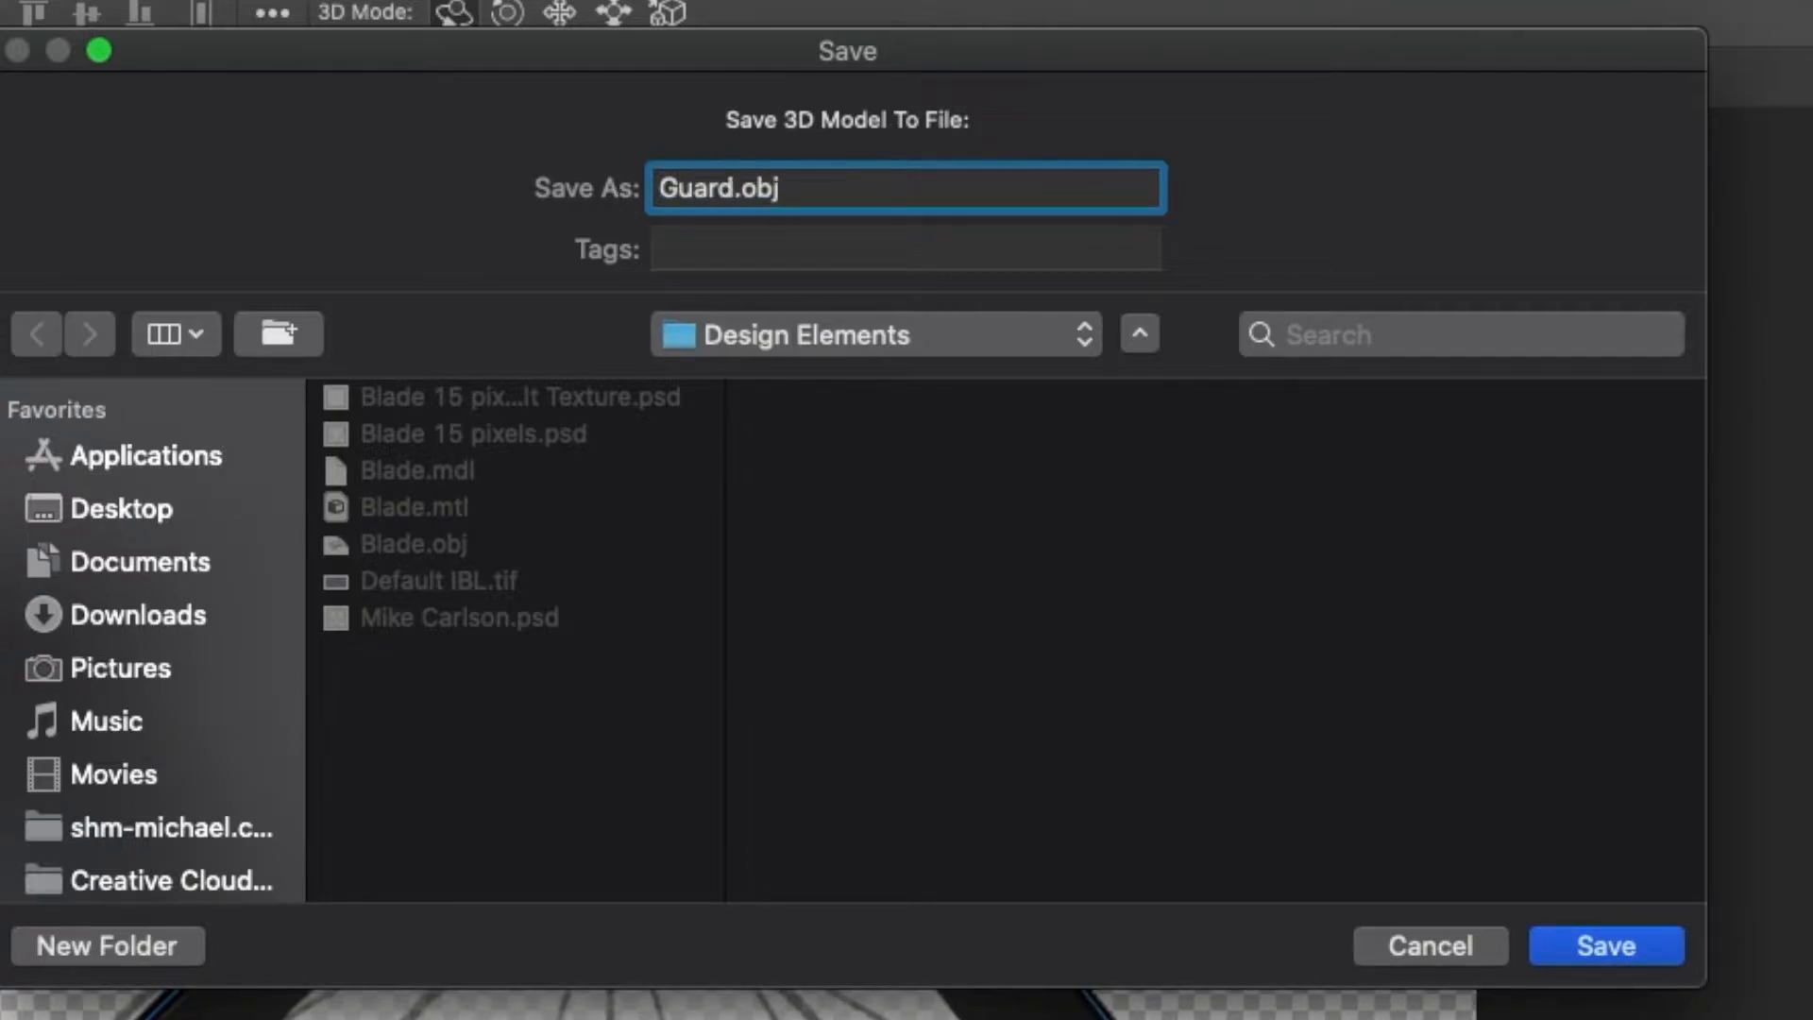
{"action": "left_click", "coordinate": [1605, 937]}
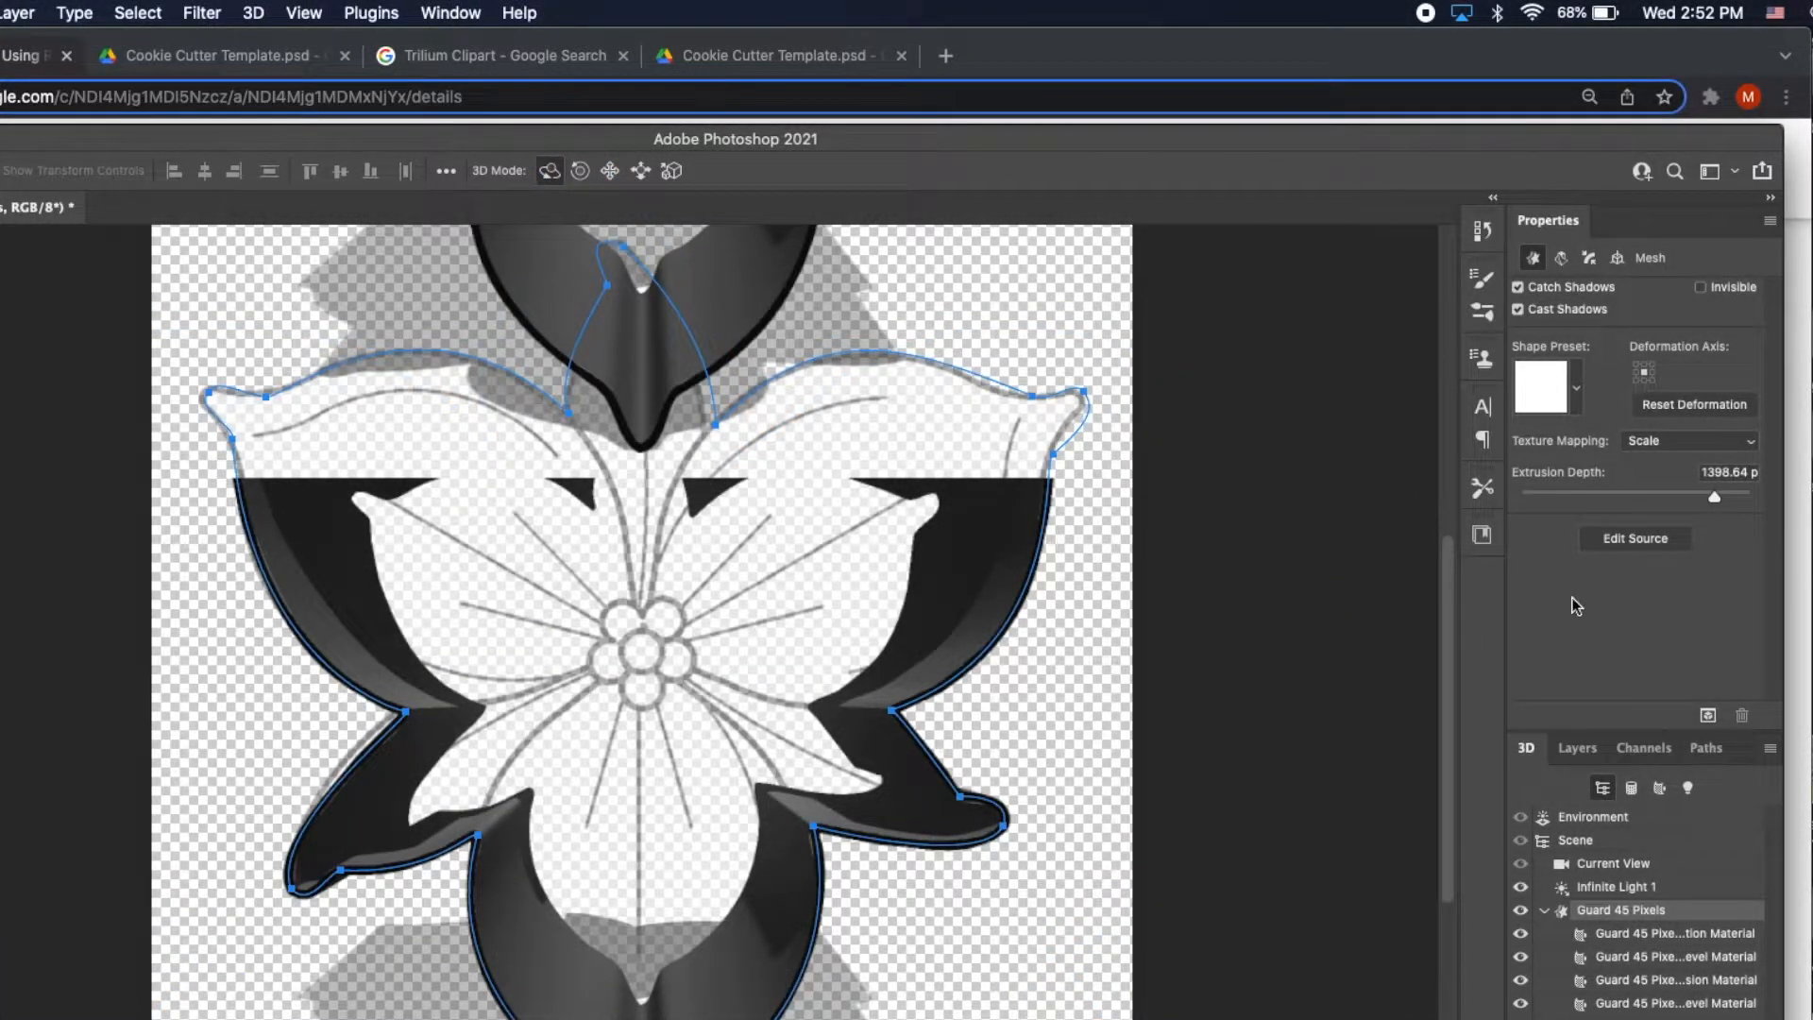
Add a new empty layer named Initials in the Layers panel.
{"action": "left_click", "coordinate": [1573, 747]}
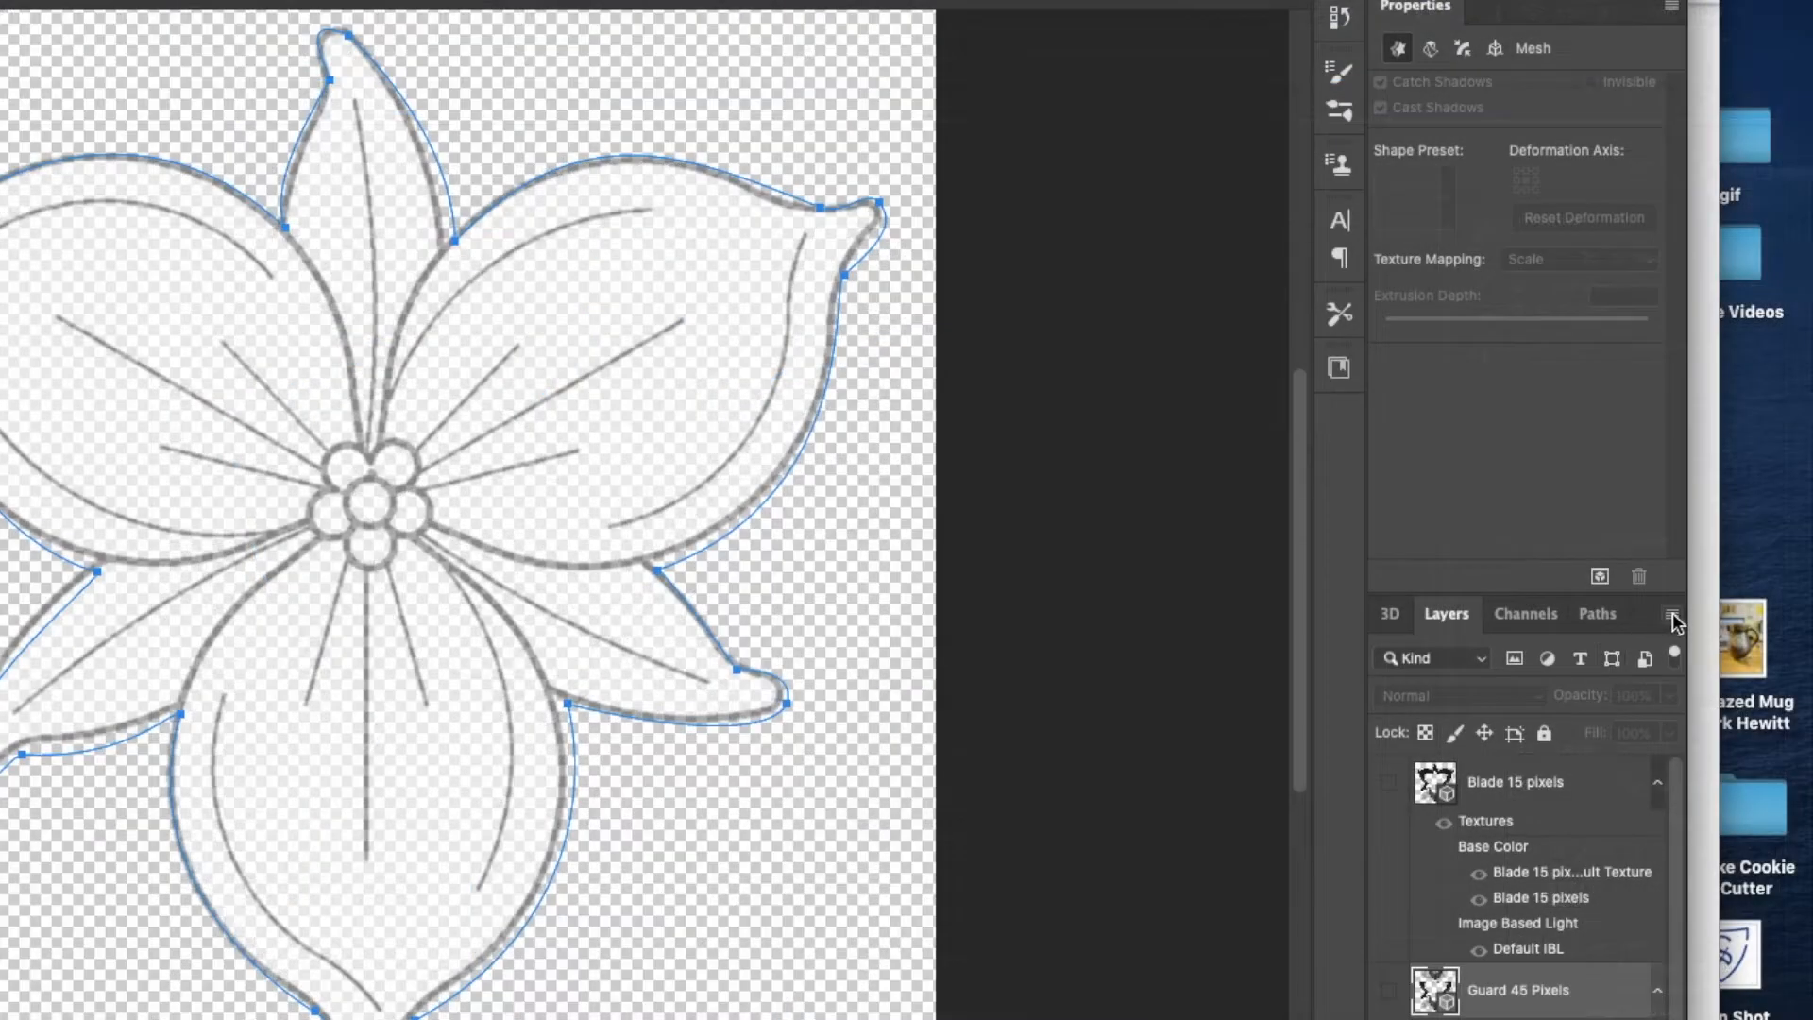
{"action": "left_click", "coordinate": [1671, 614]}
{"action": "left_click", "coordinate": [1335, 95]}
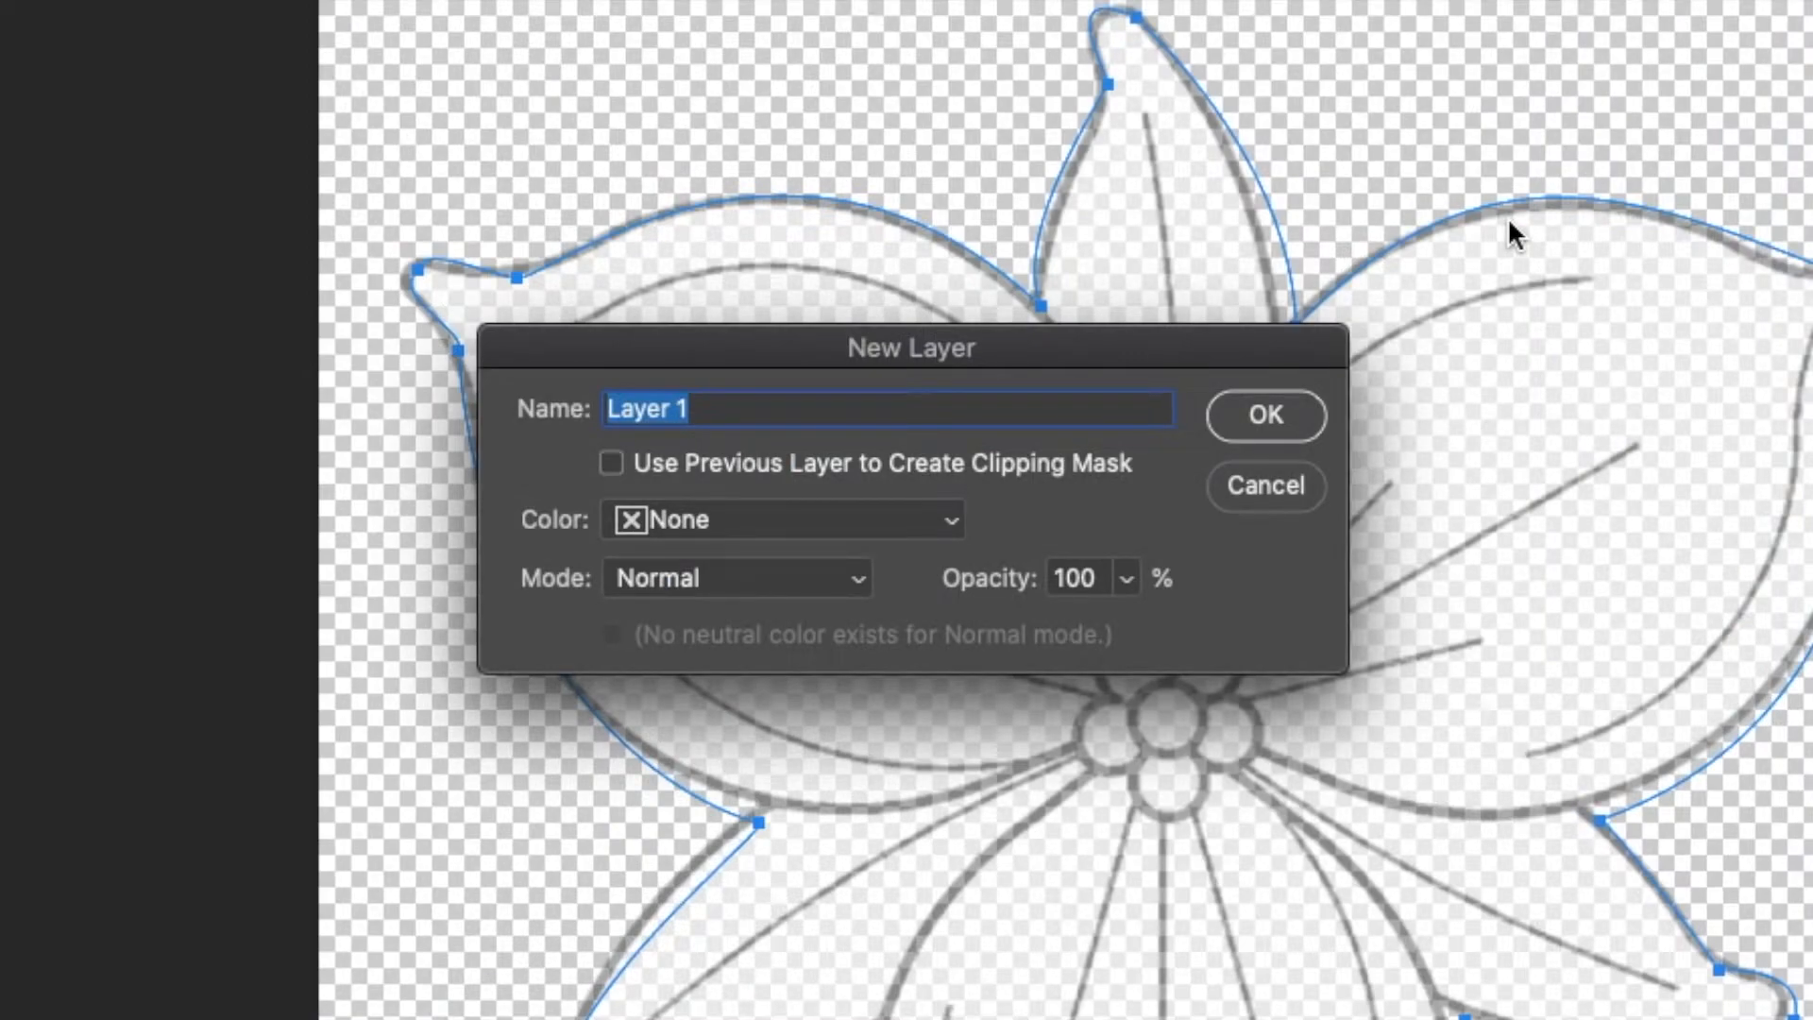
{"action": "type", "text": "Initials"}
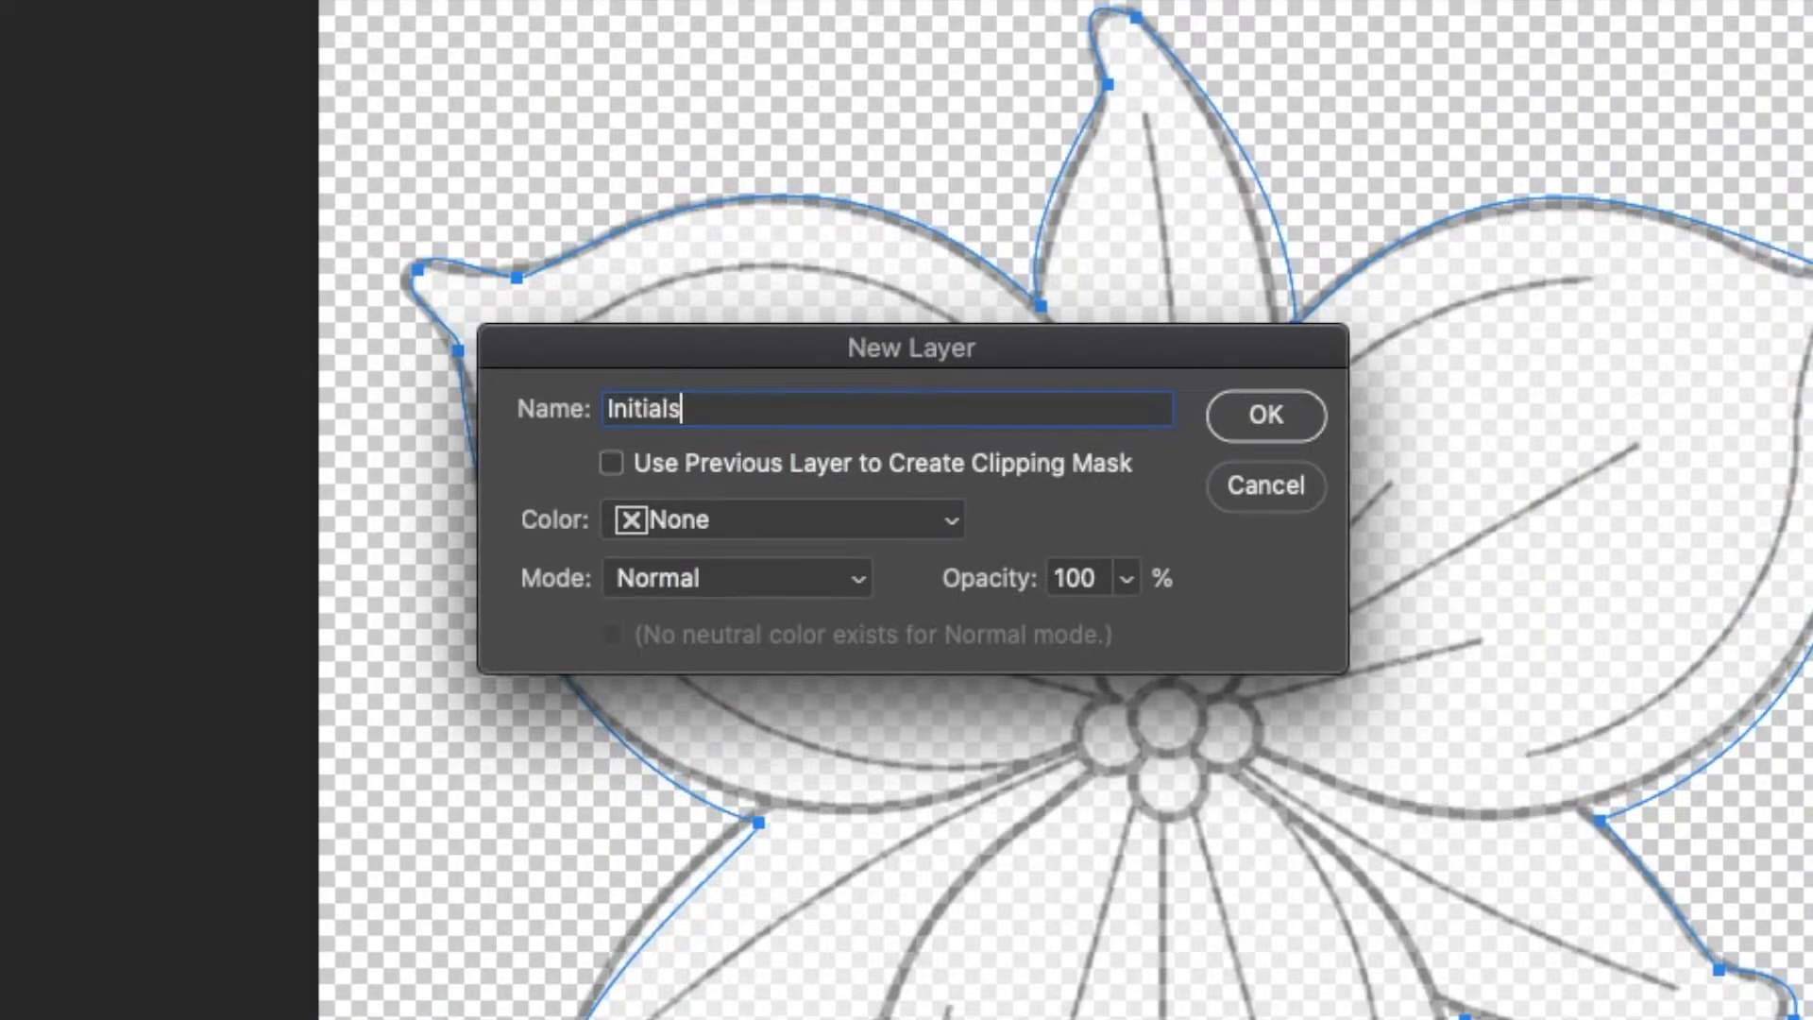
{"action": "left_click", "coordinate": [1266, 413]}
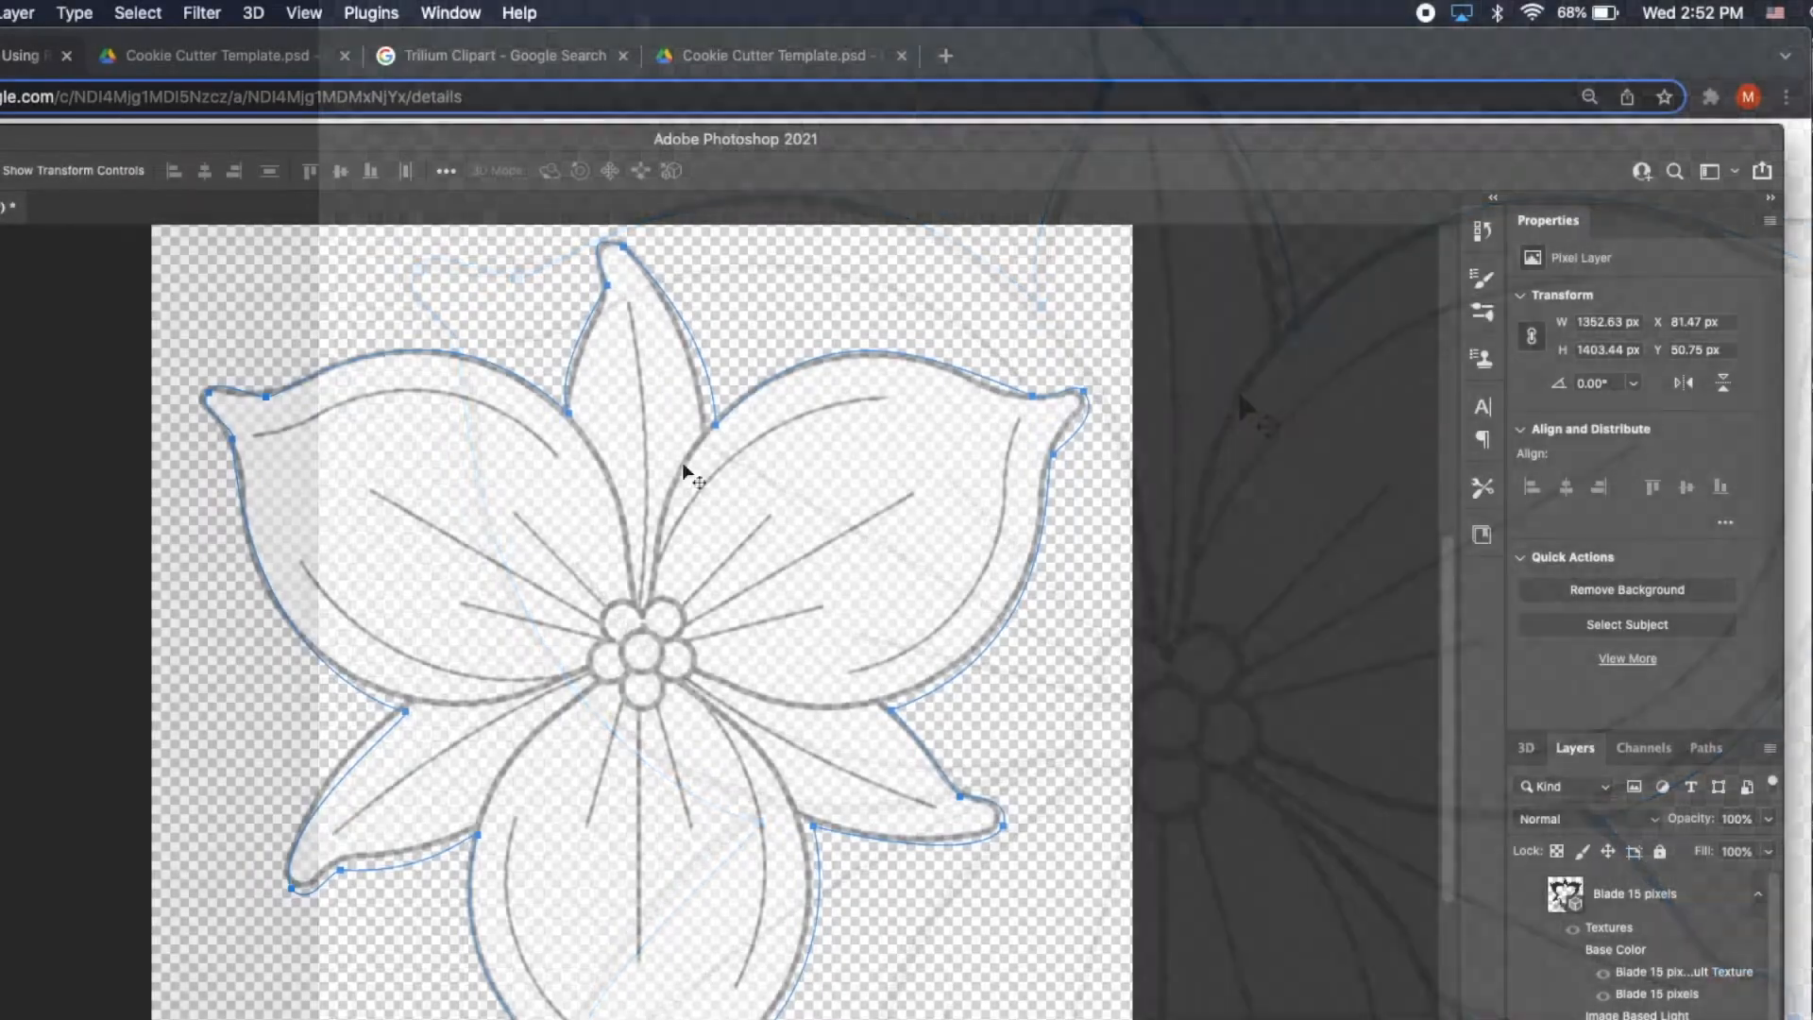
Draw the letters MC in pencil above the trillium's top petal.
{"action": "key", "text": "b"}
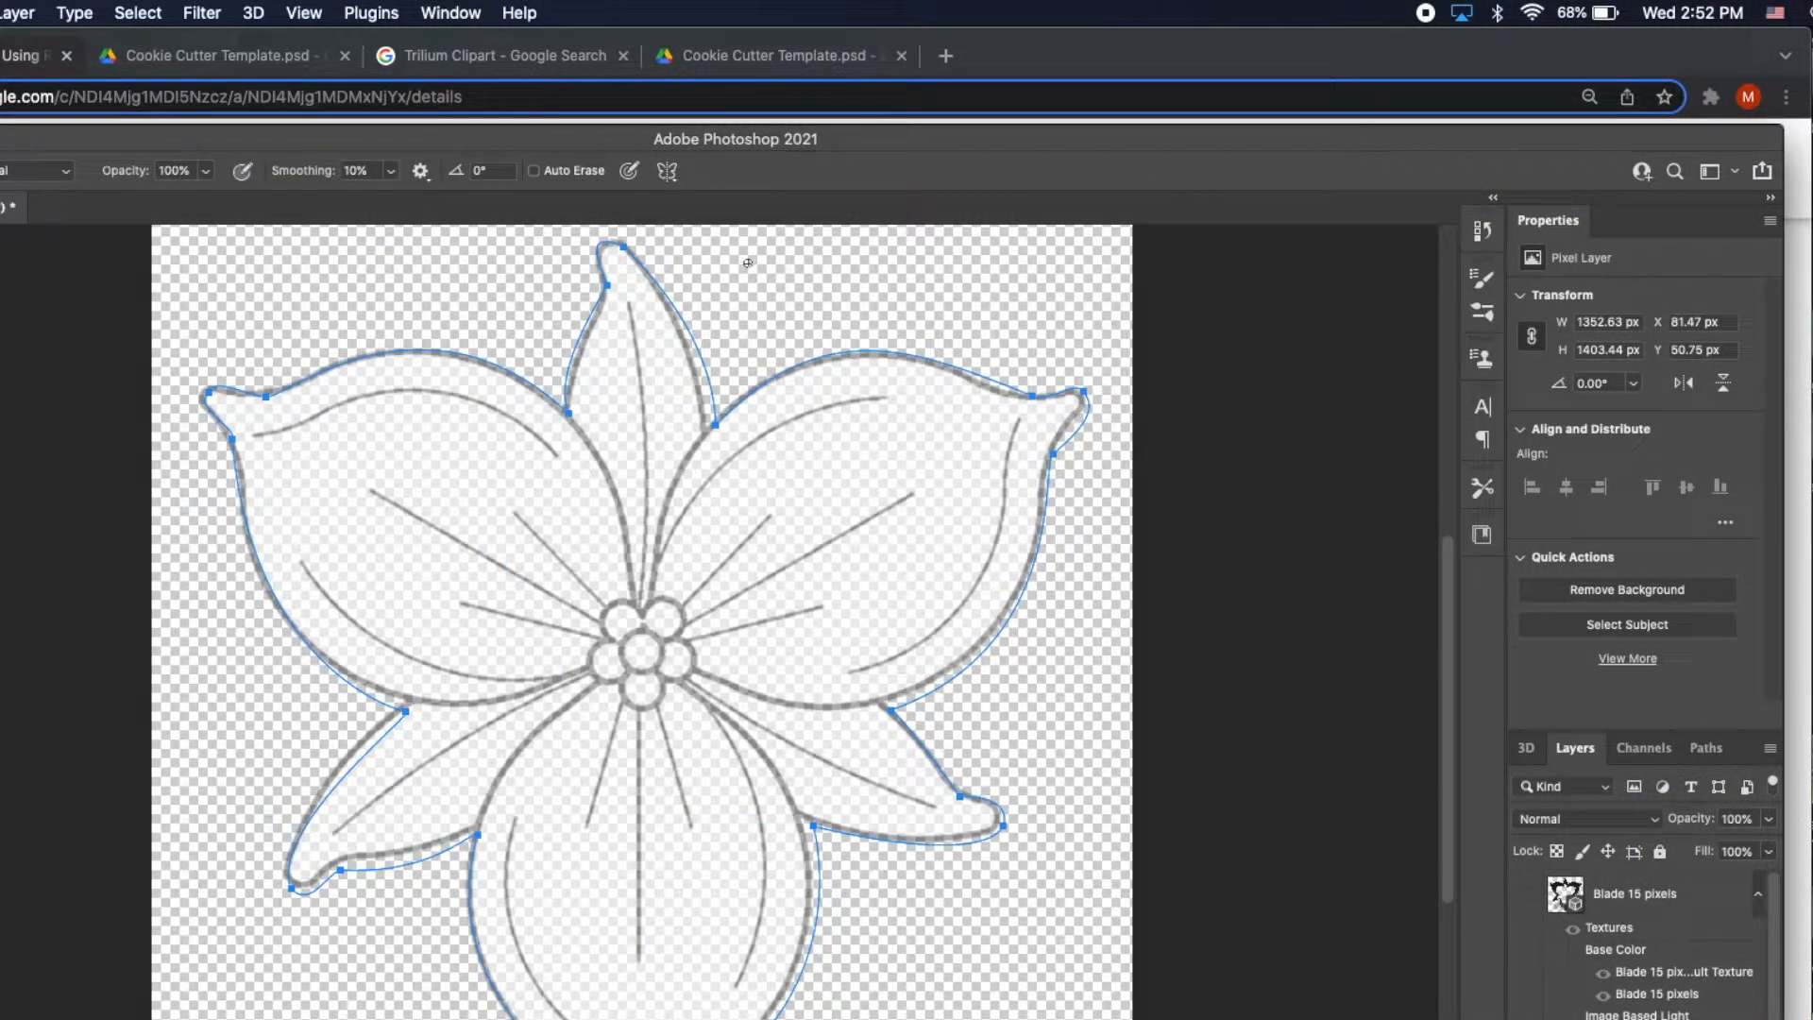
{"action": "left_click_drag", "start_coordinate": [747, 264], "coordinate": [749, 327]}
{"action": "mouse_move", "coordinate": [768, 290]}
{"action": "left_mouse_down"}
{"action": "mouse_move", "coordinate": [783, 255]}
{"action": "mouse_move", "coordinate": [797, 299]}
{"action": "left_mouse_up"}
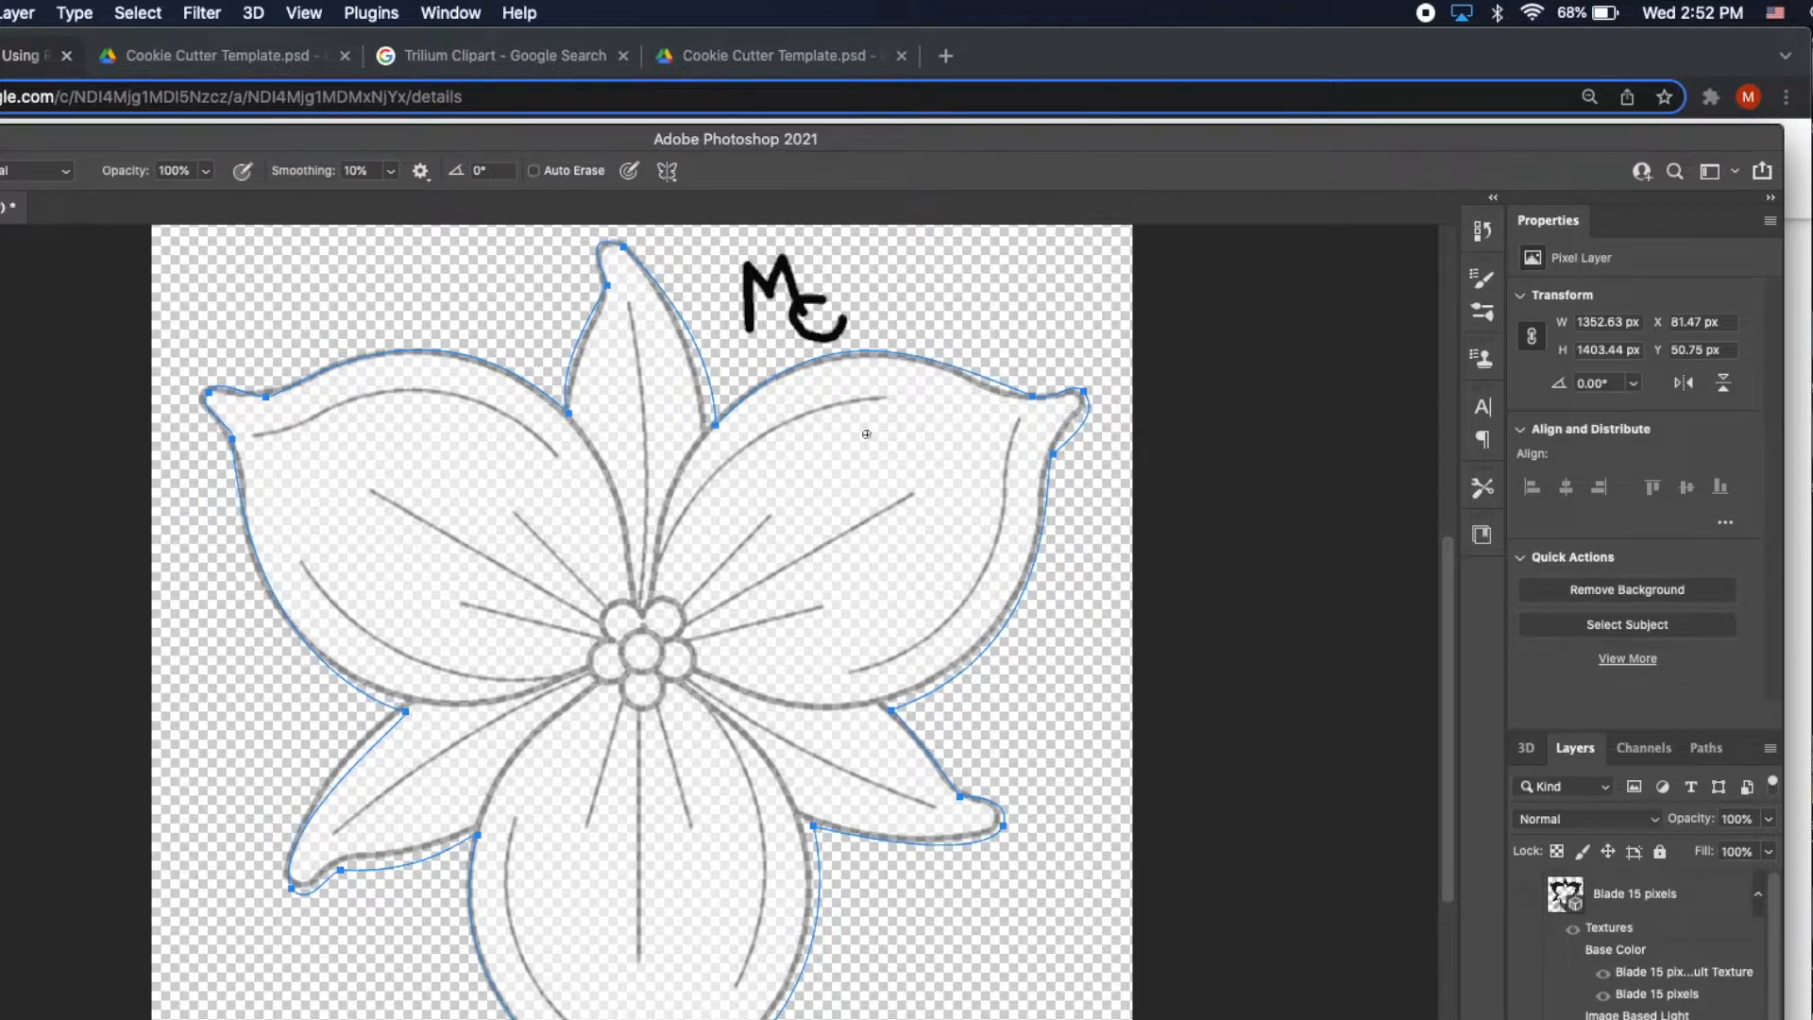
{"action": "left_click", "coordinate": [255, 14]}
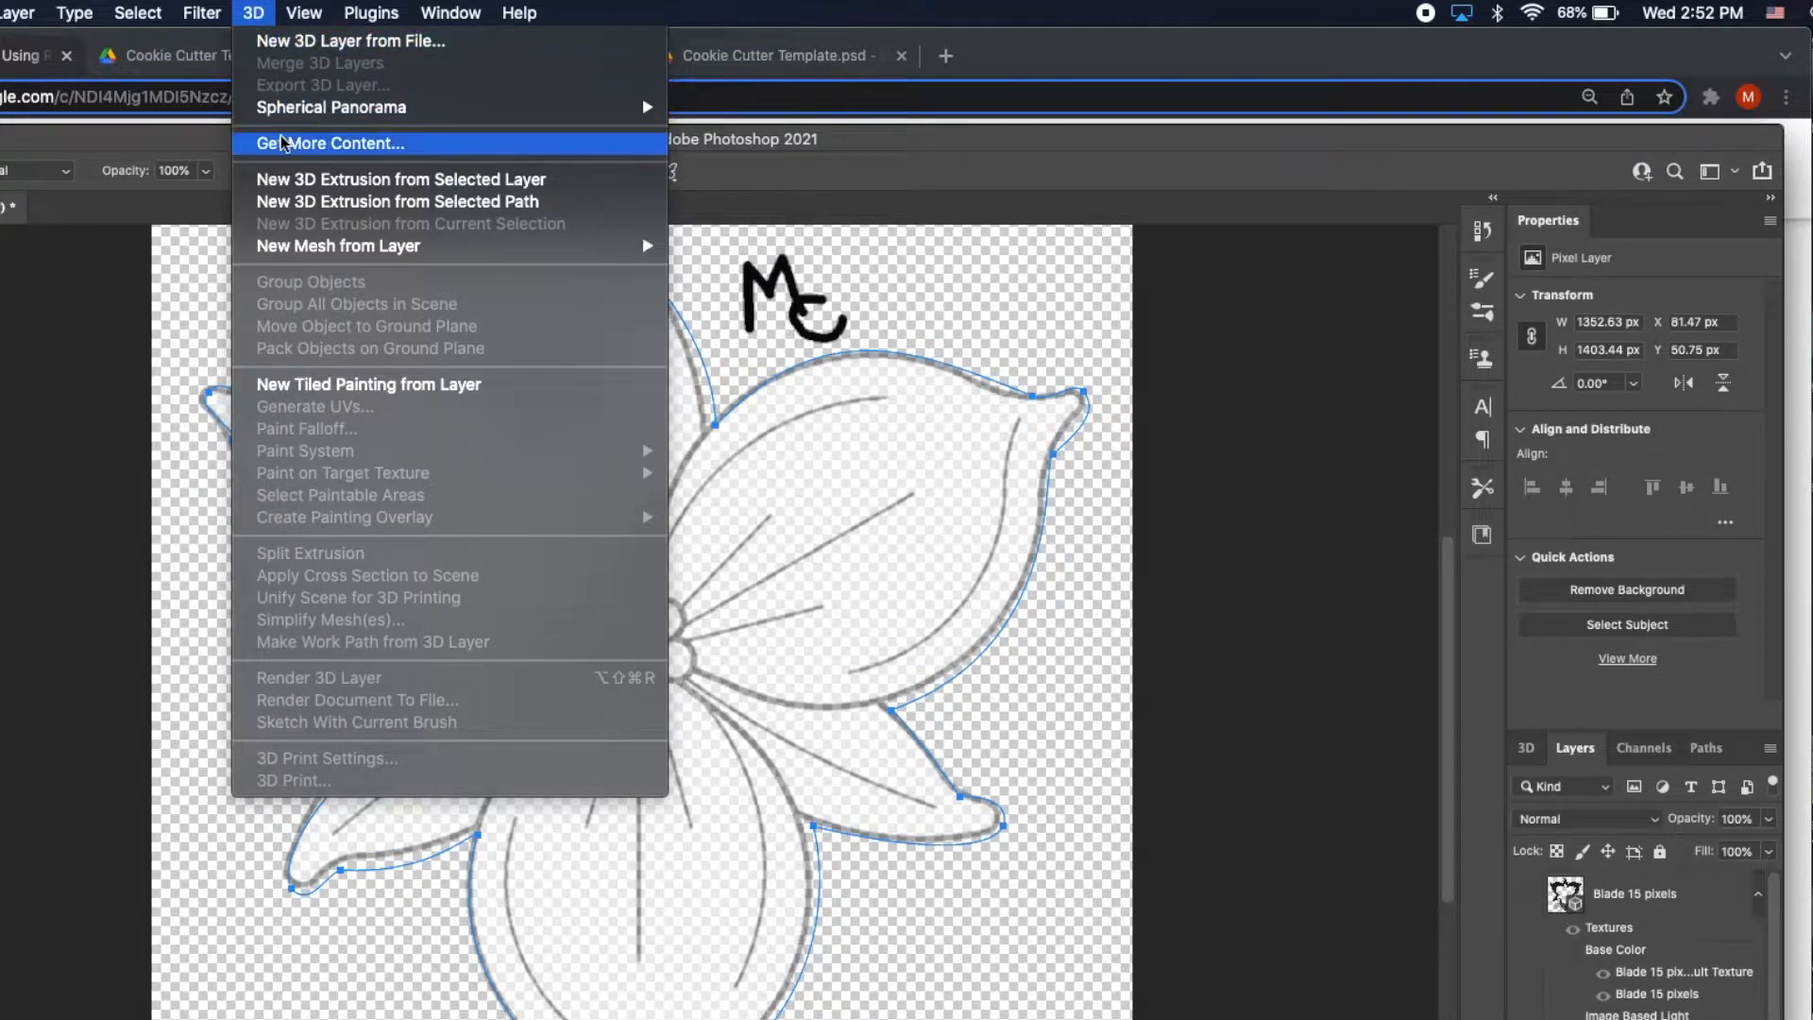
Extrude the Initials layer into 3D and export it as Wavefront OBJ named MC.obj.
{"action": "left_click", "coordinate": [290, 182]}
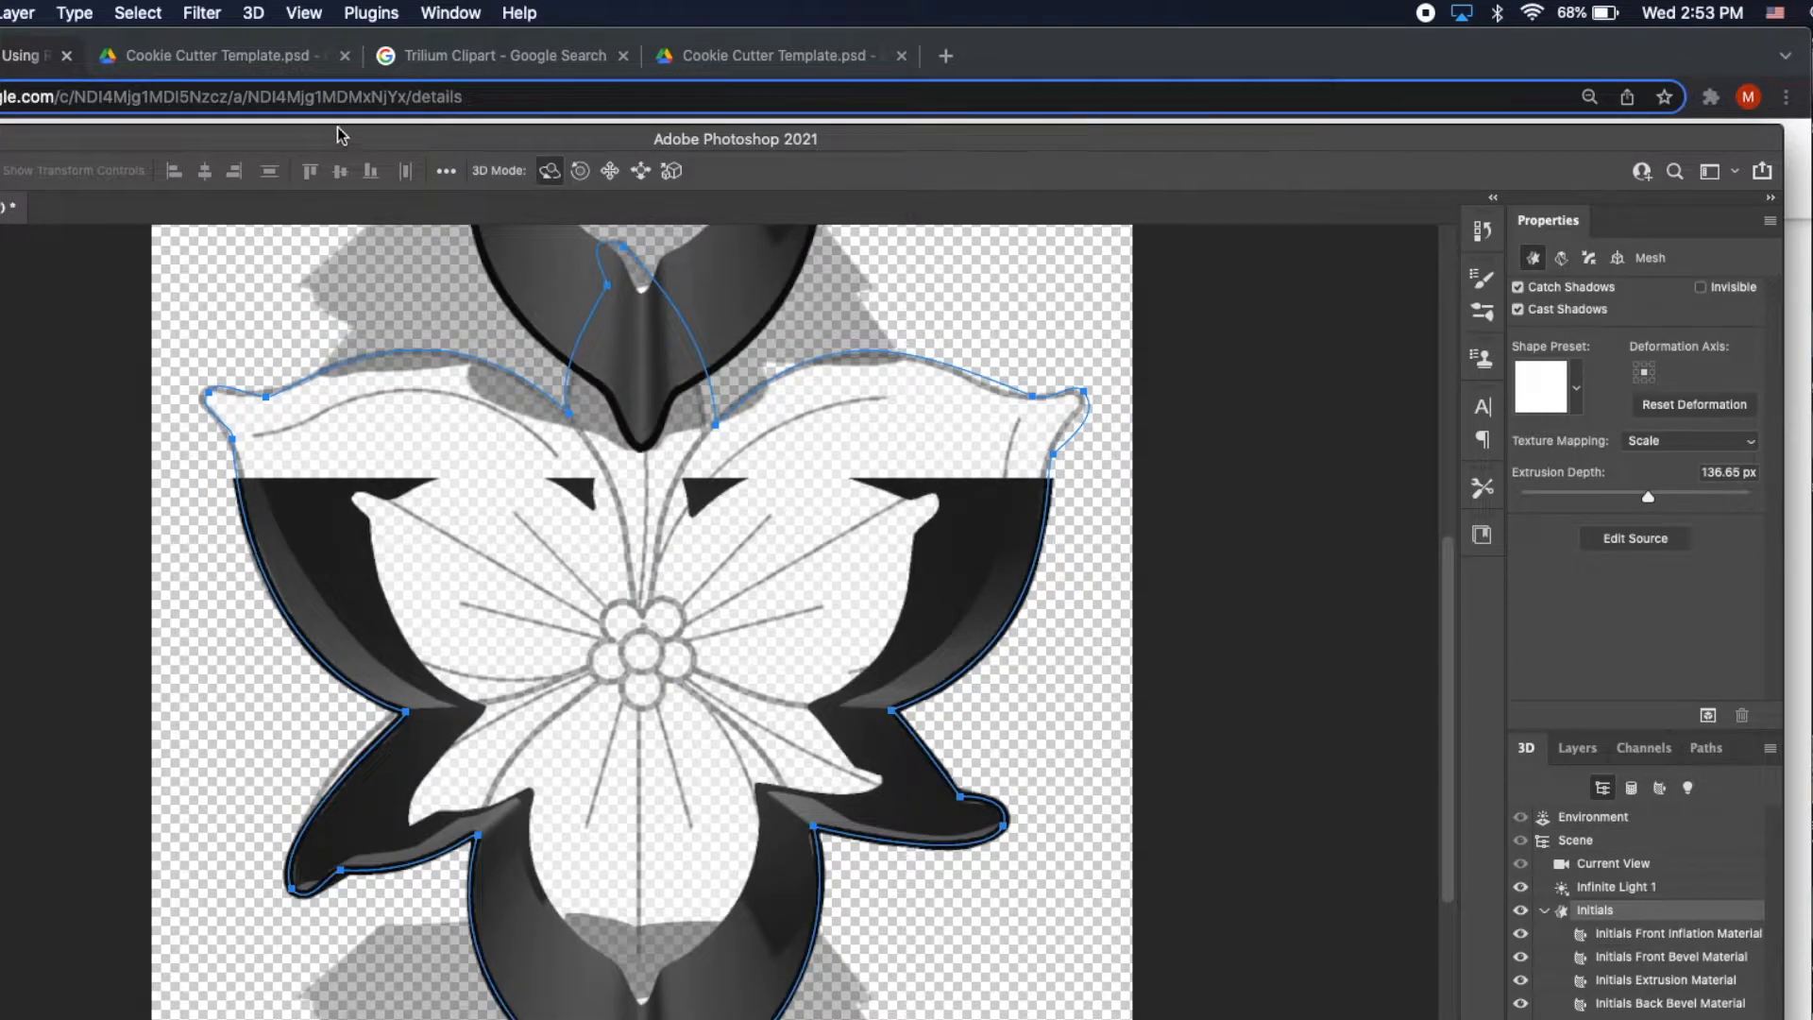
{"action": "left_click", "coordinate": [257, 13]}
{"action": "left_click", "coordinate": [295, 85]}
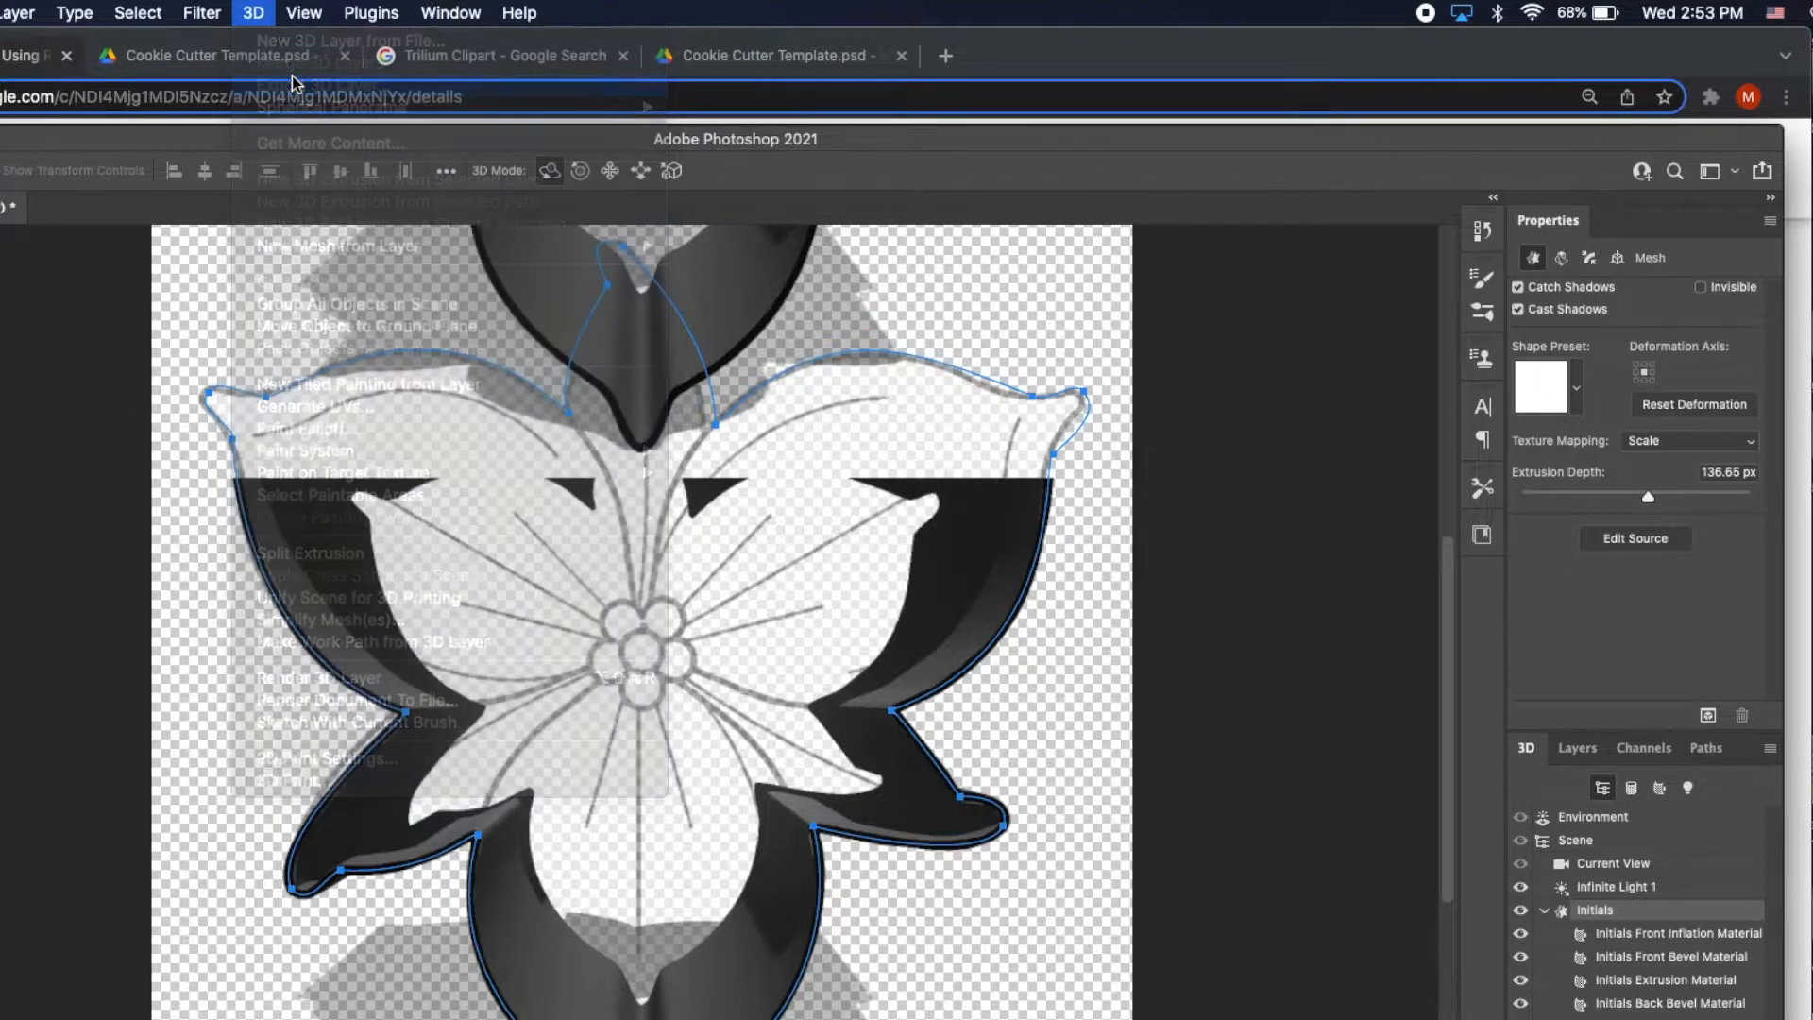
{"action": "left_click", "coordinate": [588, 304]}
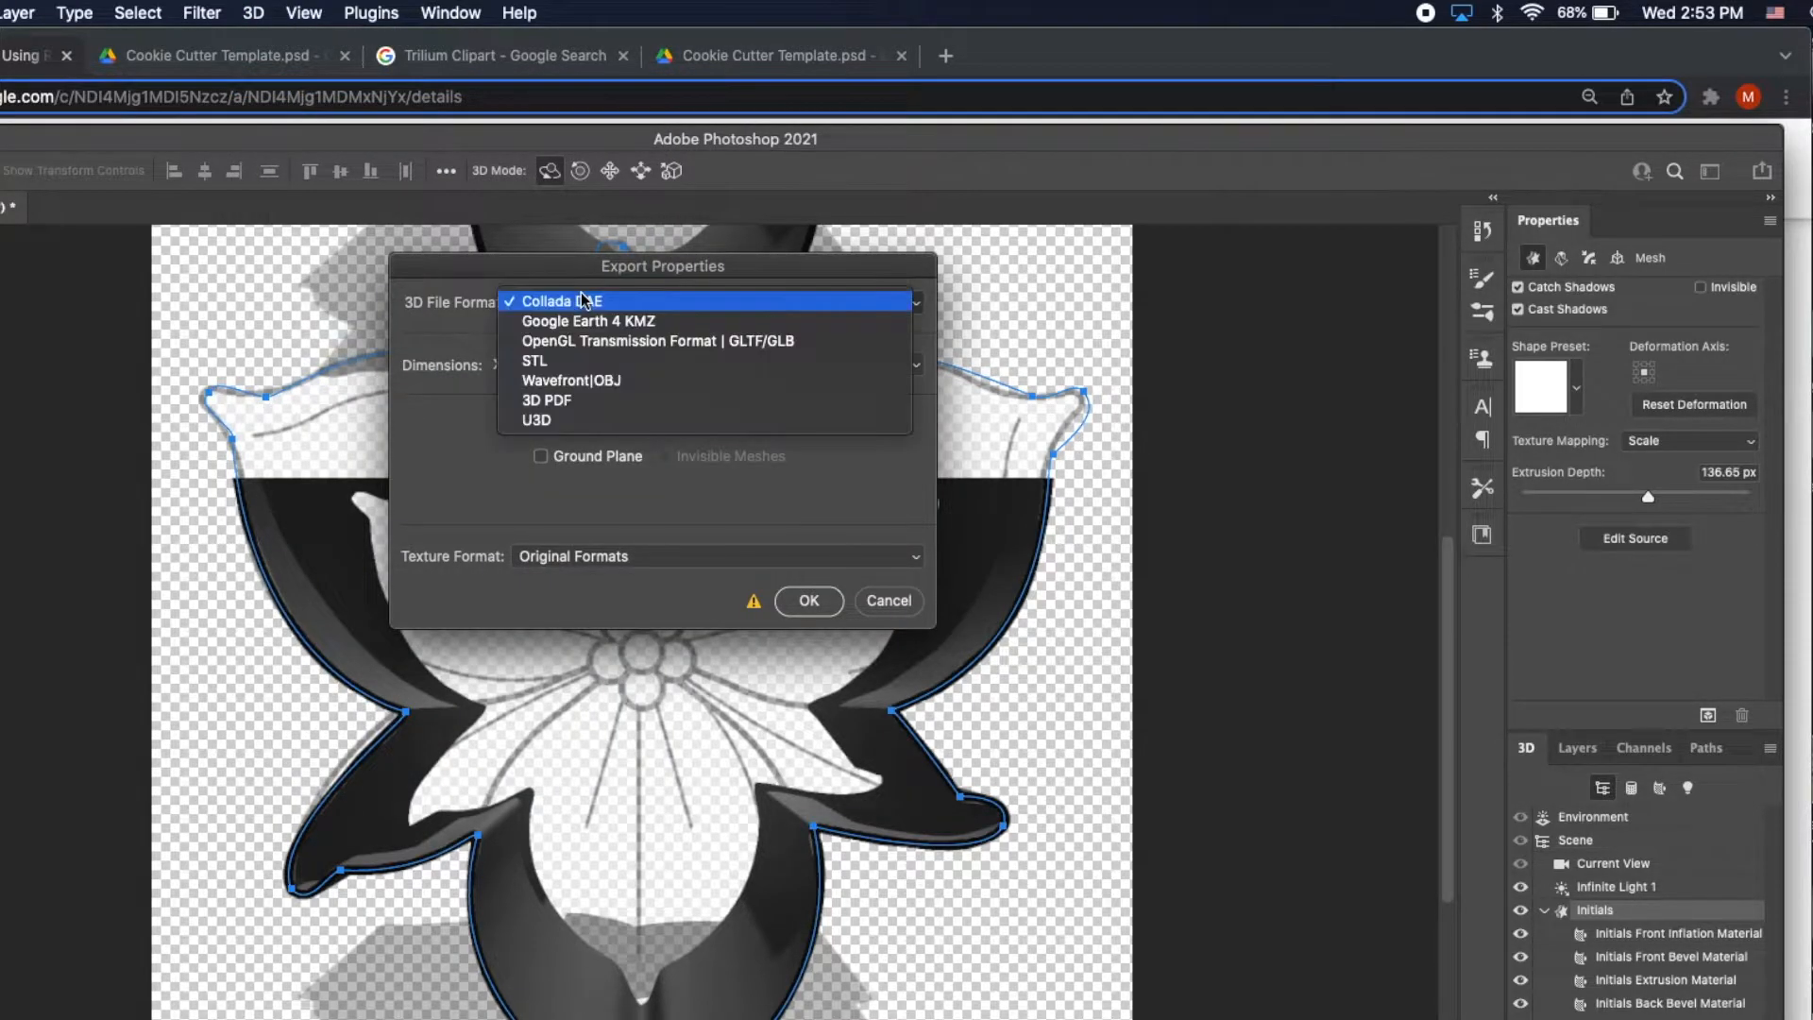
{"action": "left_click", "coordinate": [581, 379]}
{"action": "left_click", "coordinate": [808, 600]}
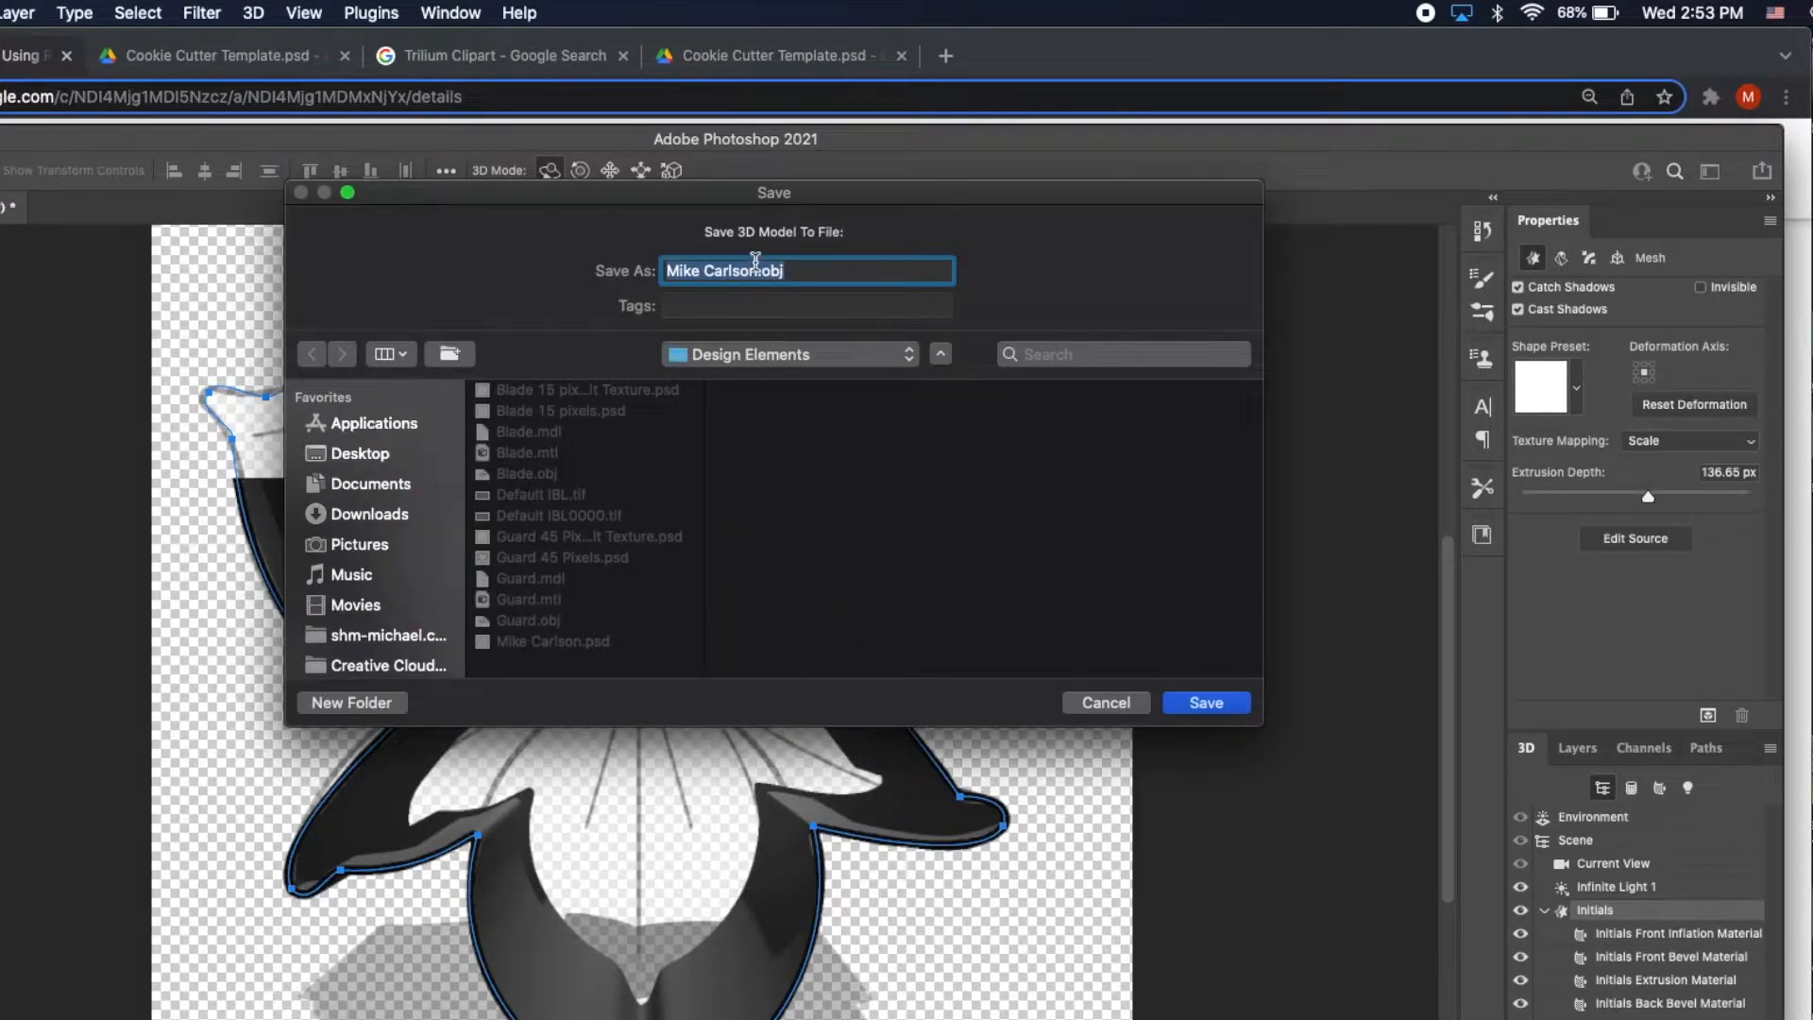
{"action": "left_click", "coordinate": [756, 271]}
{"action": "left_click_drag", "start_coordinate": [757, 271], "coordinate": [655, 286]}
{"action": "type", "text": "MC"}
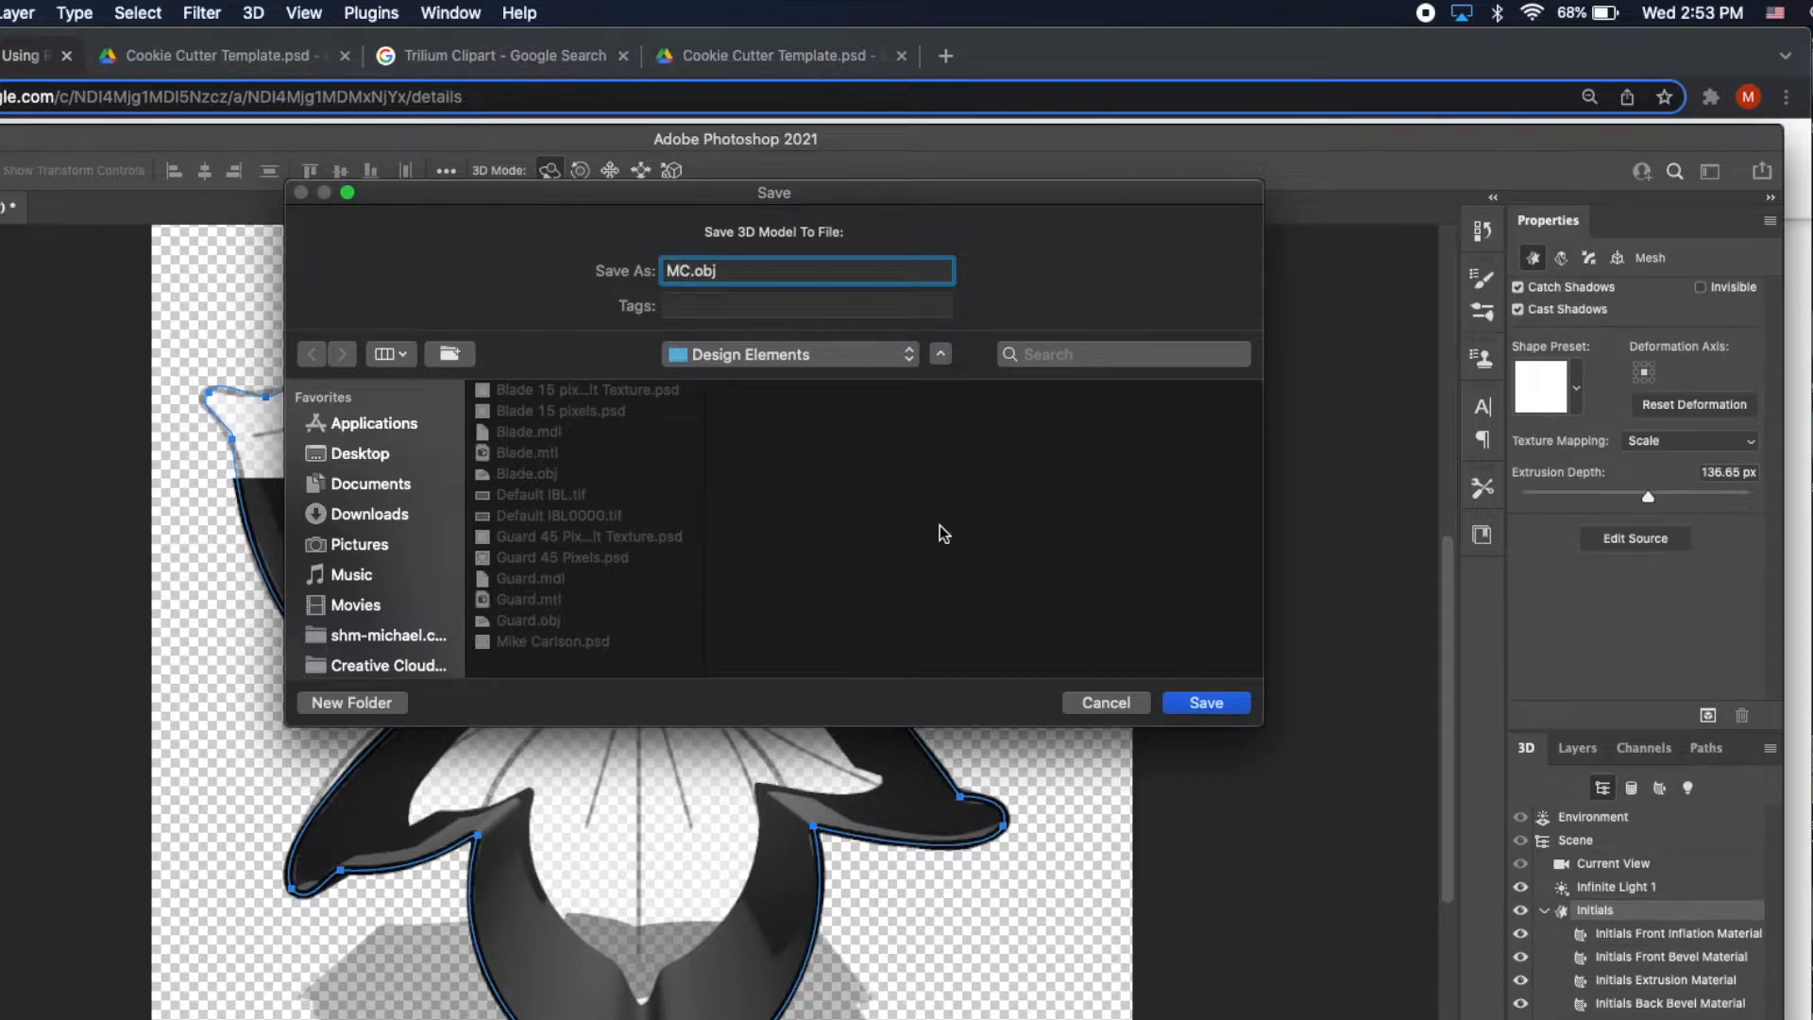
{"action": "left_click", "coordinate": [1207, 704]}
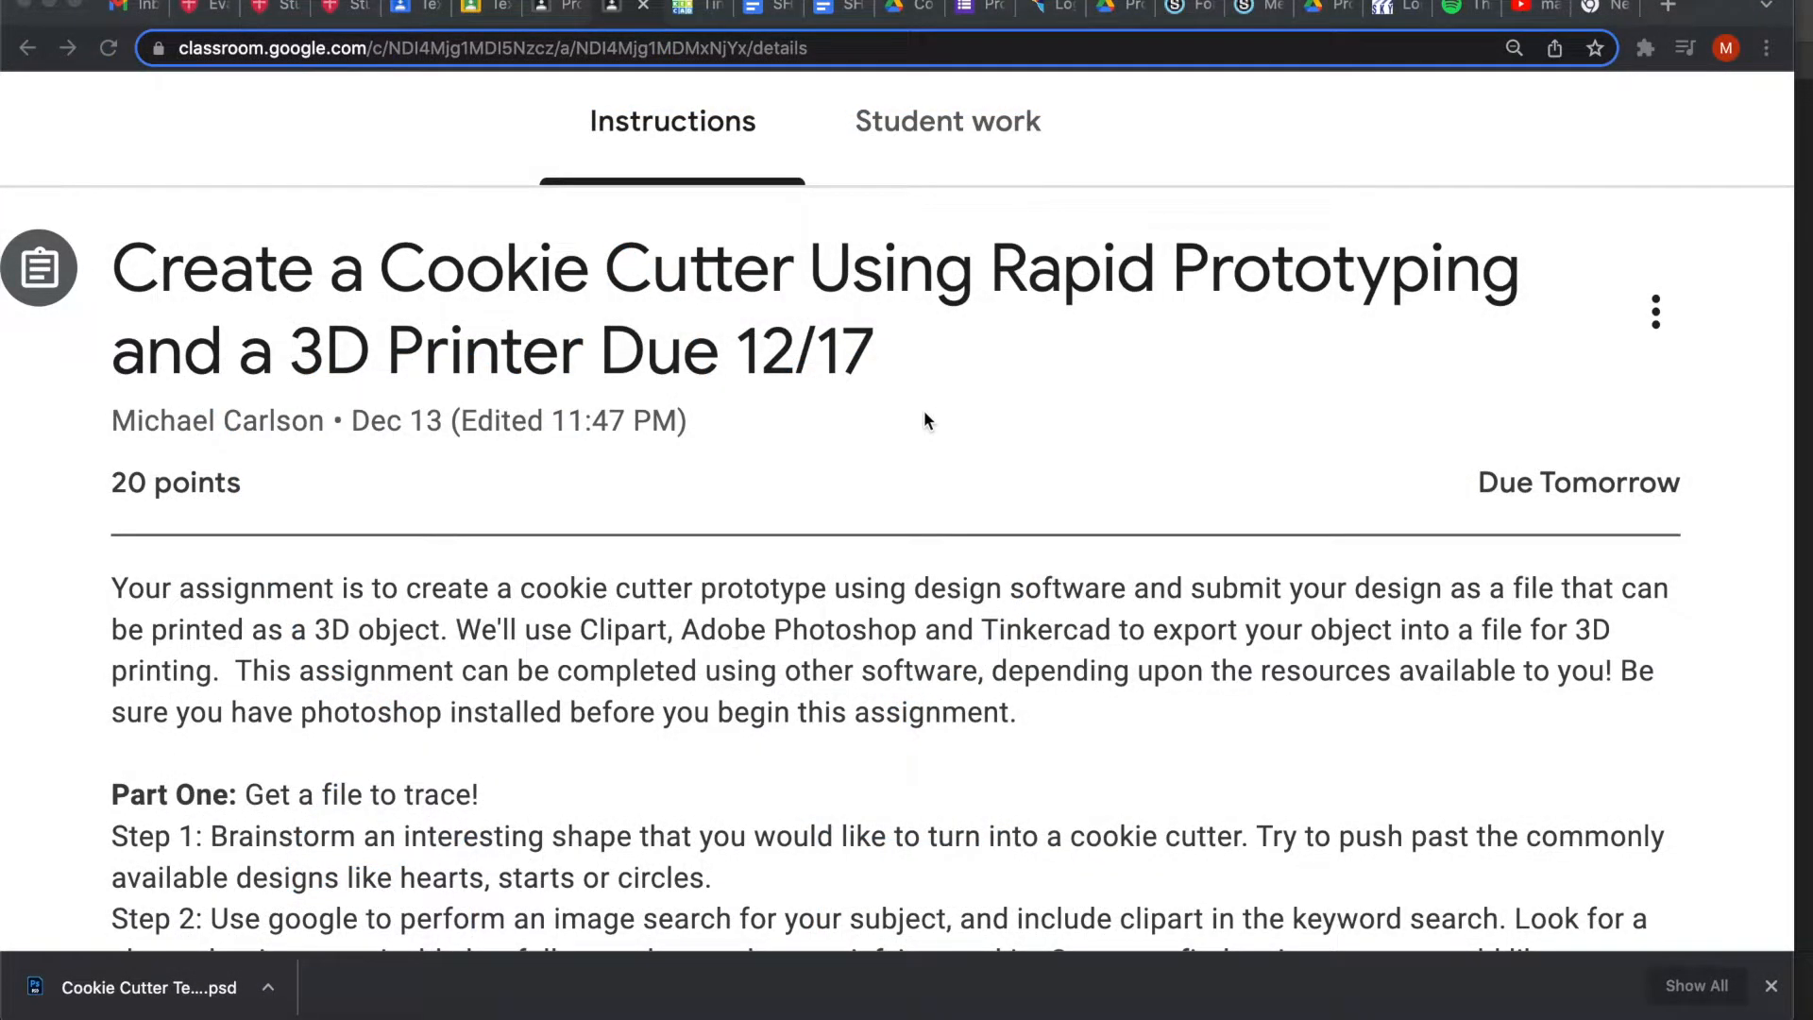
Scroll the Classroom assignment to the Part Five steps, then switch to the Tinkercad site.
{"action": "scroll", "coordinate": [791, 330], "scroll_direction": "down", "scroll_amount": 20}
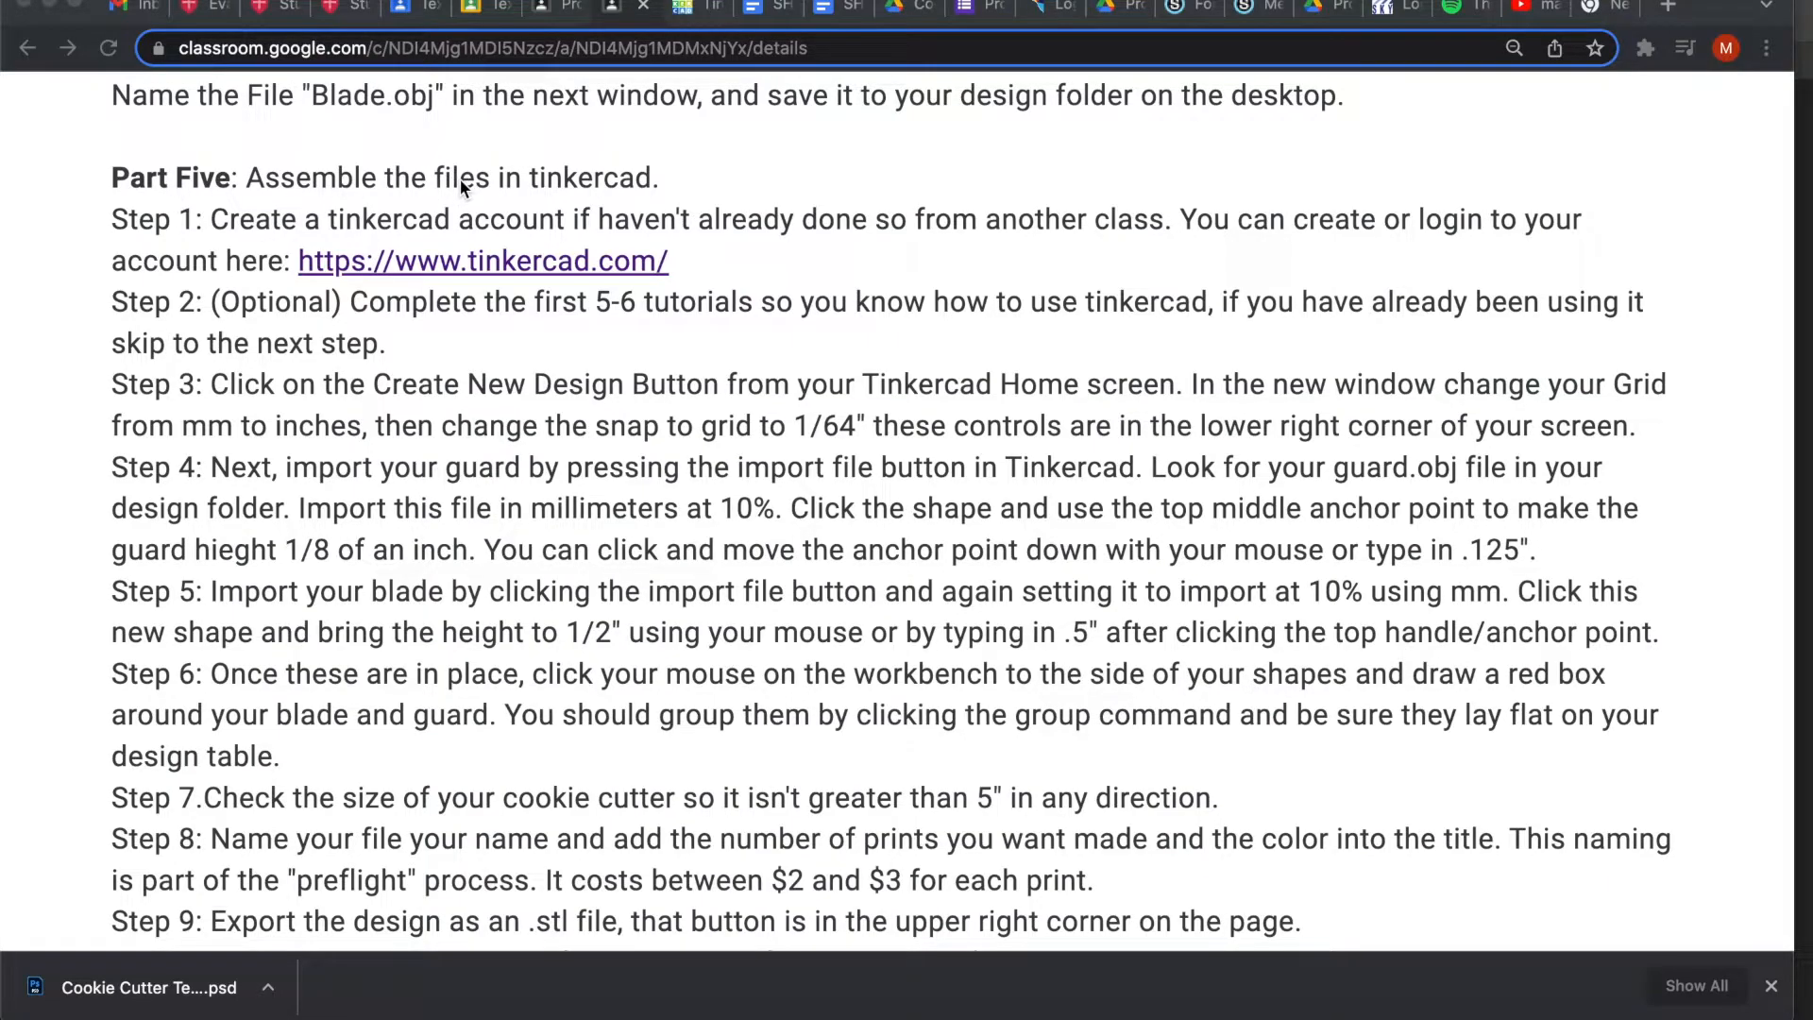
{"action": "scroll", "coordinate": [513, 266], "scroll_direction": "down", "scroll_amount": 20}
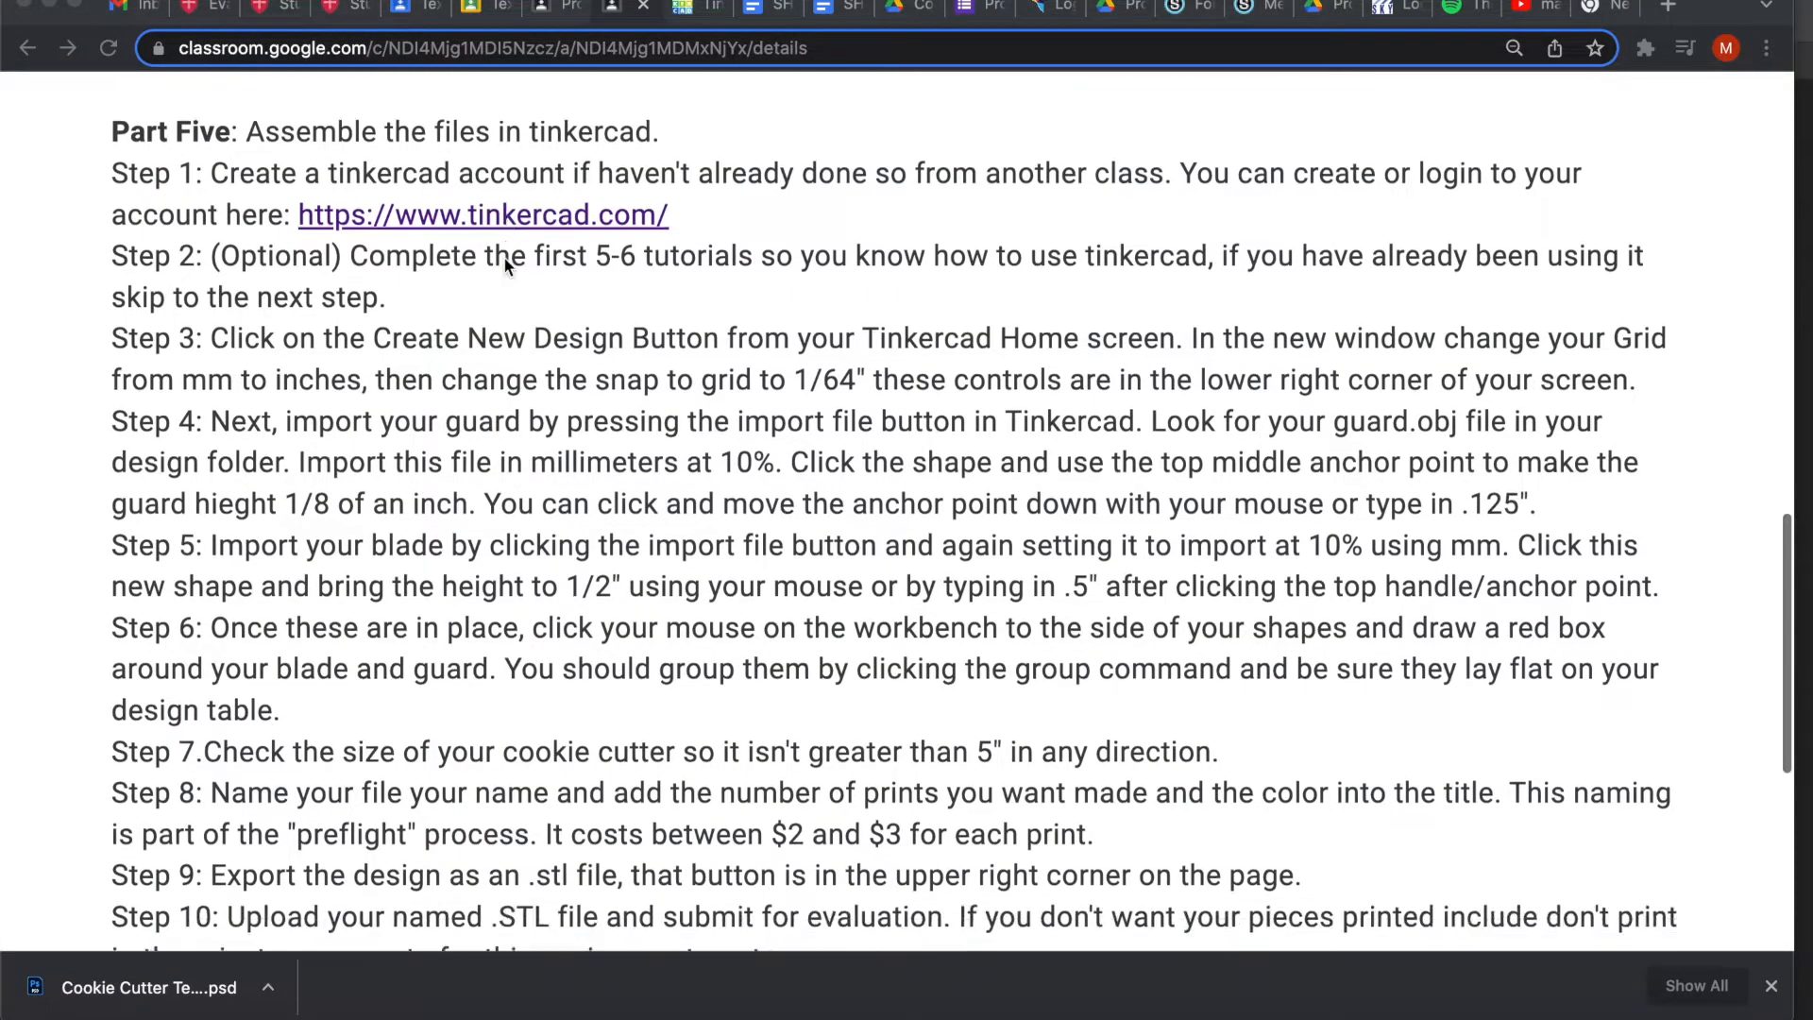
{"action": "scroll", "coordinate": [504, 260], "scroll_direction": "up", "scroll_amount": 10}
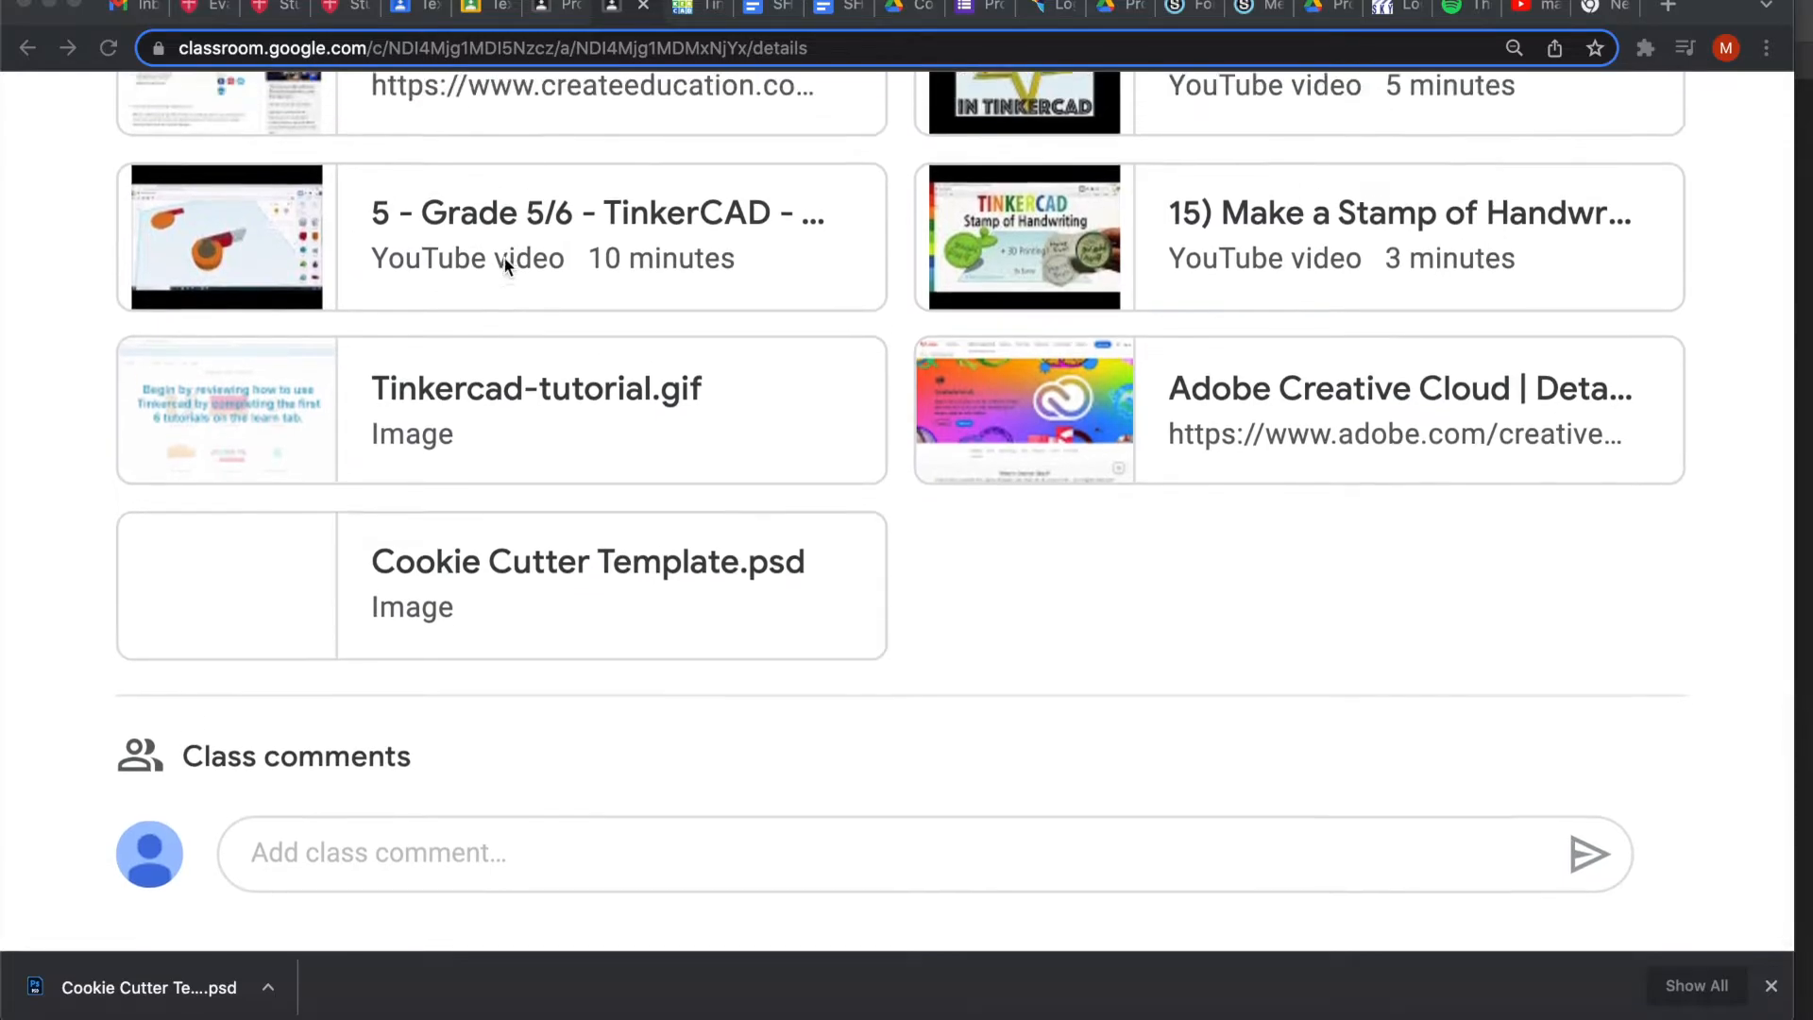
{"action": "scroll", "coordinate": [506, 264], "scroll_direction": "down", "scroll_amount": 2}
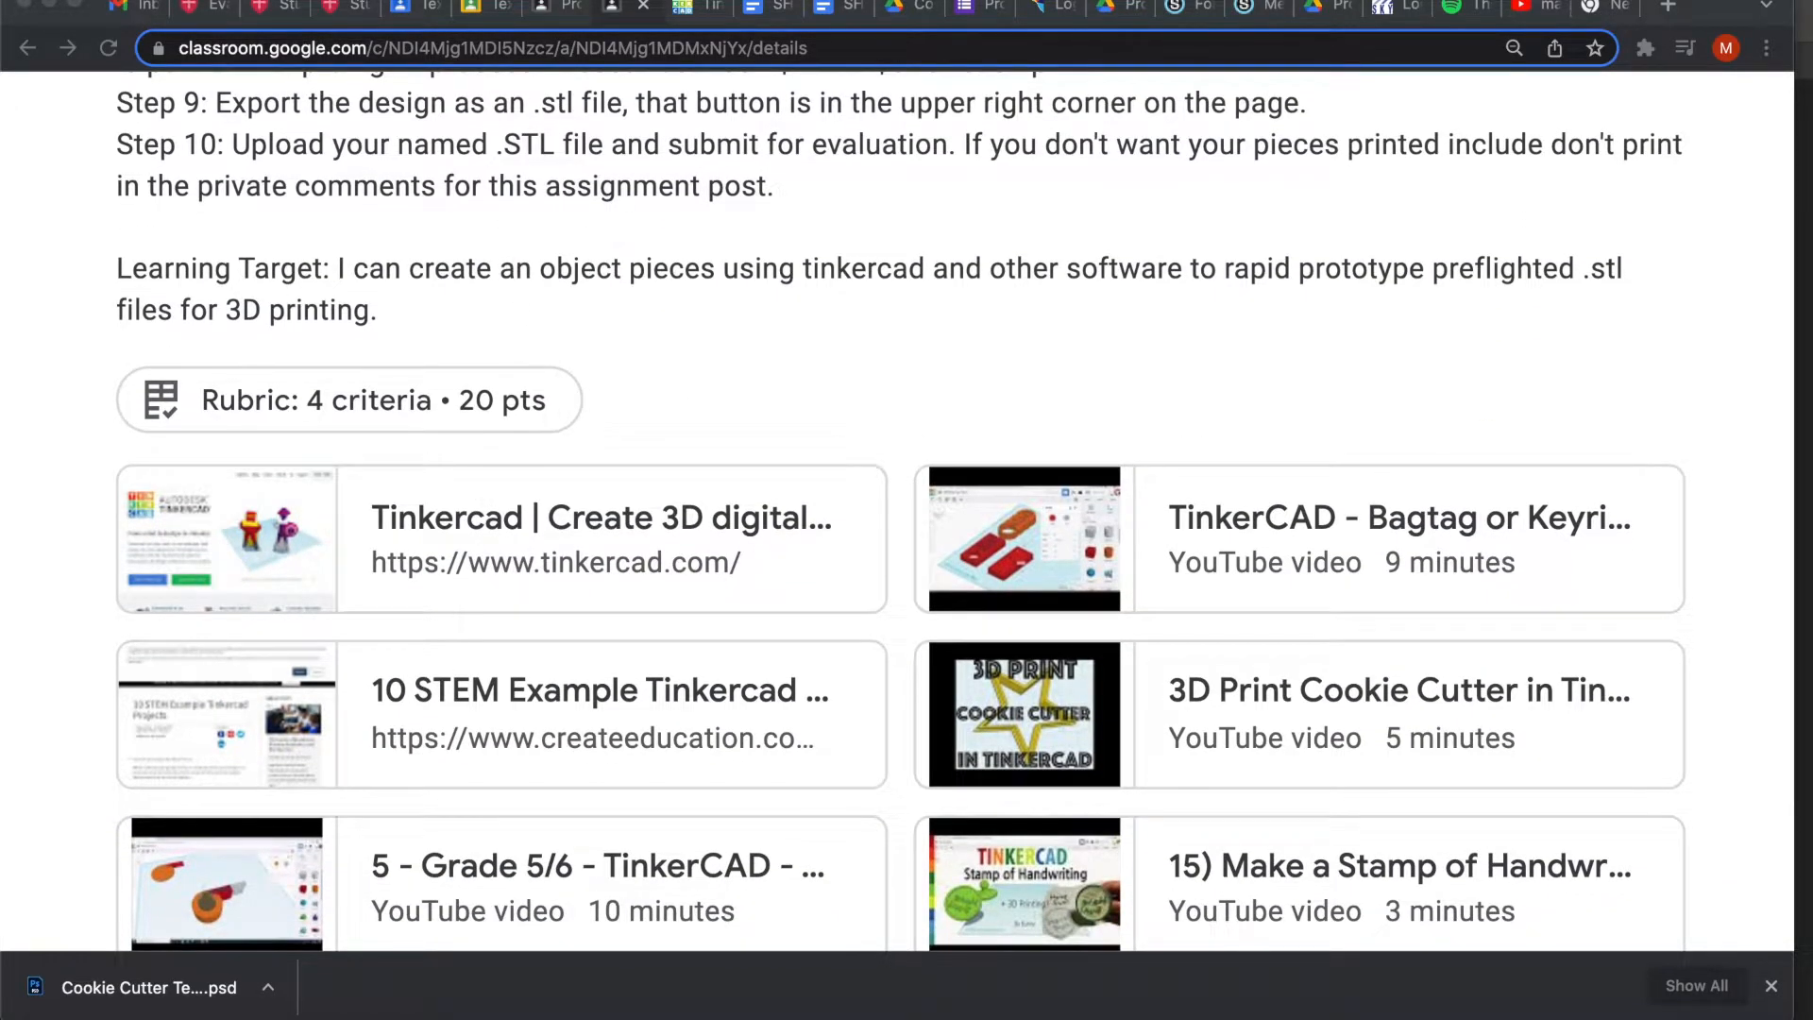
{"action": "left_click", "coordinate": [710, 10]}
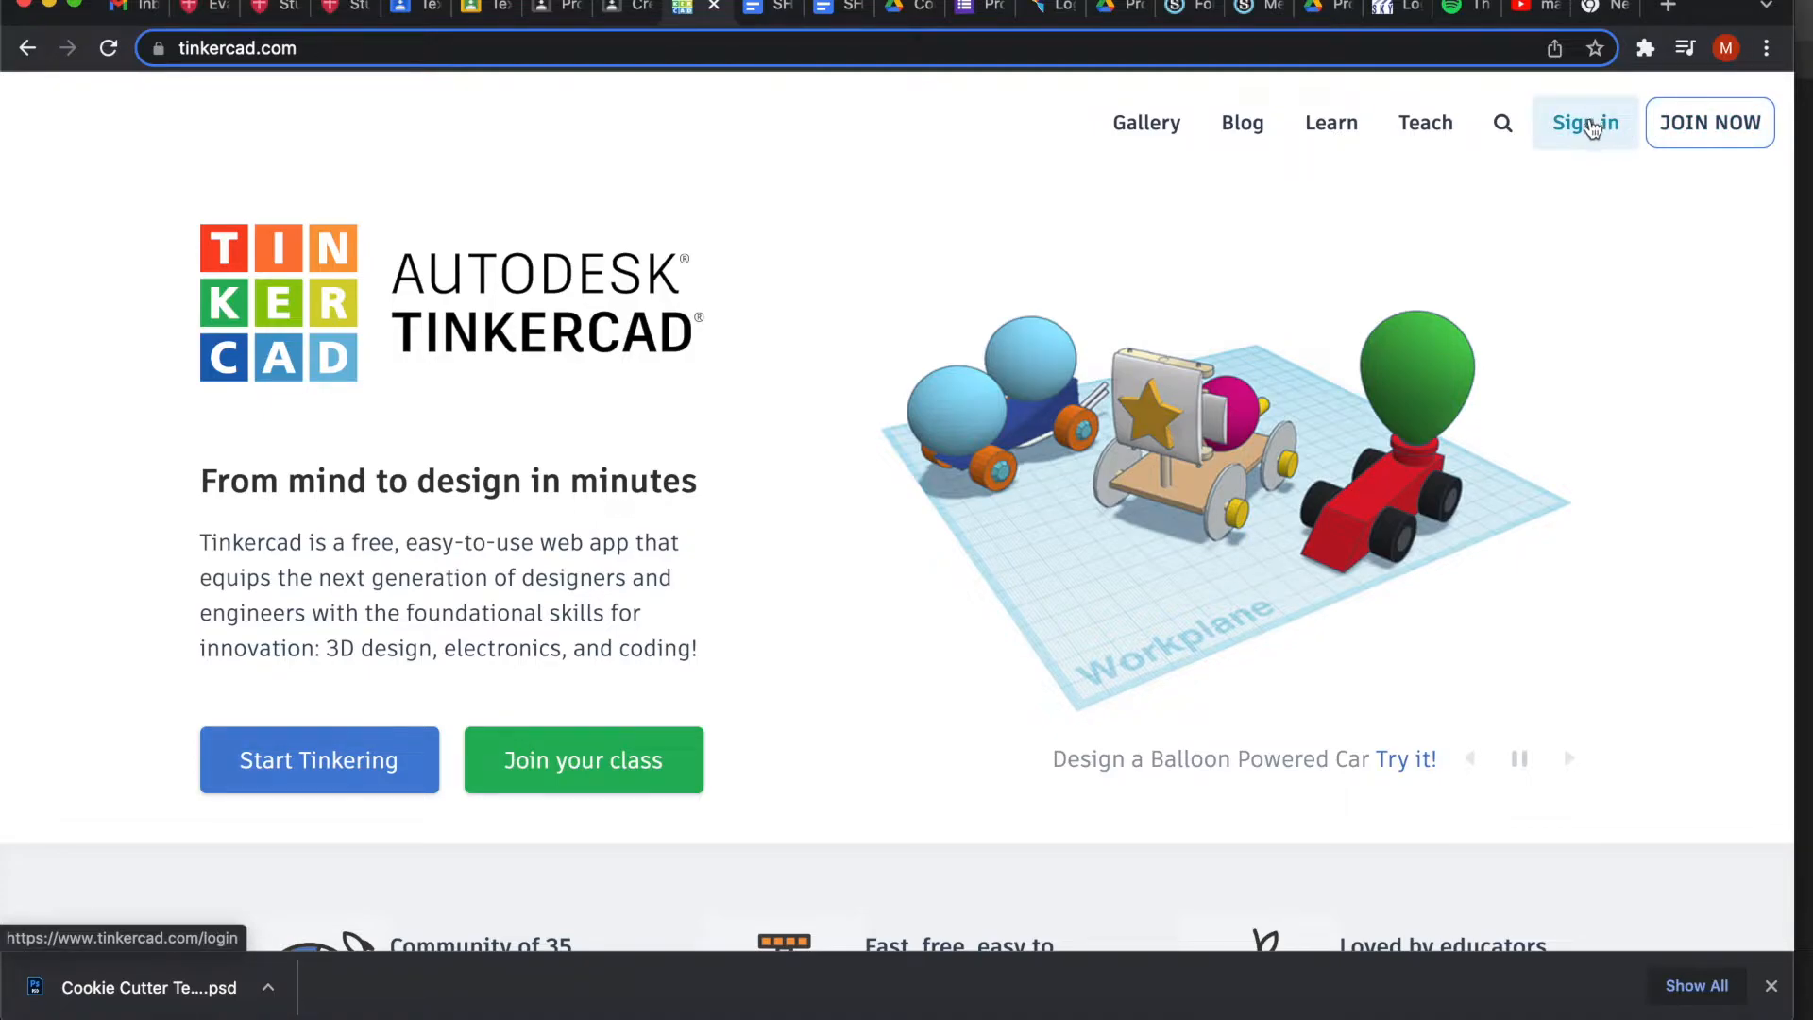
Sign in to Tinkercad with Google and create the blank design Smashing Inari-Snaget.
{"action": "left_click", "coordinate": [1591, 126]}
{"action": "left_click", "coordinate": [882, 579]}
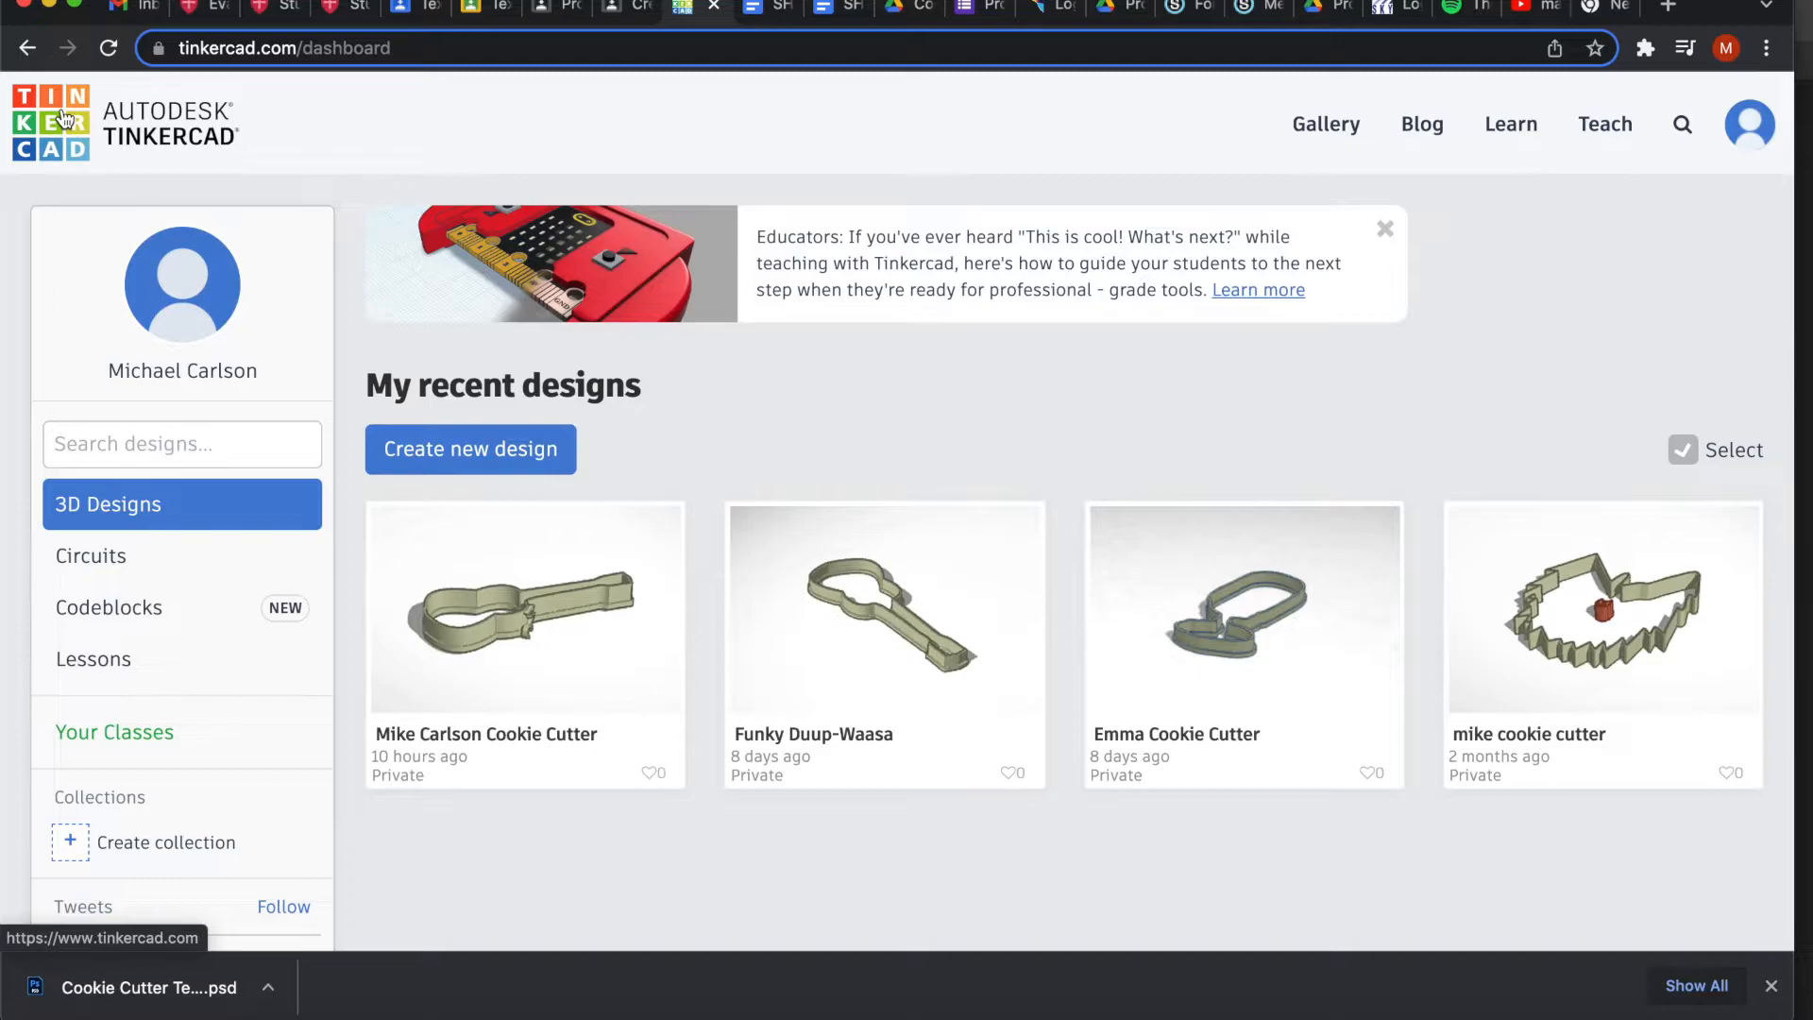
{"action": "left_click", "coordinate": [456, 452]}
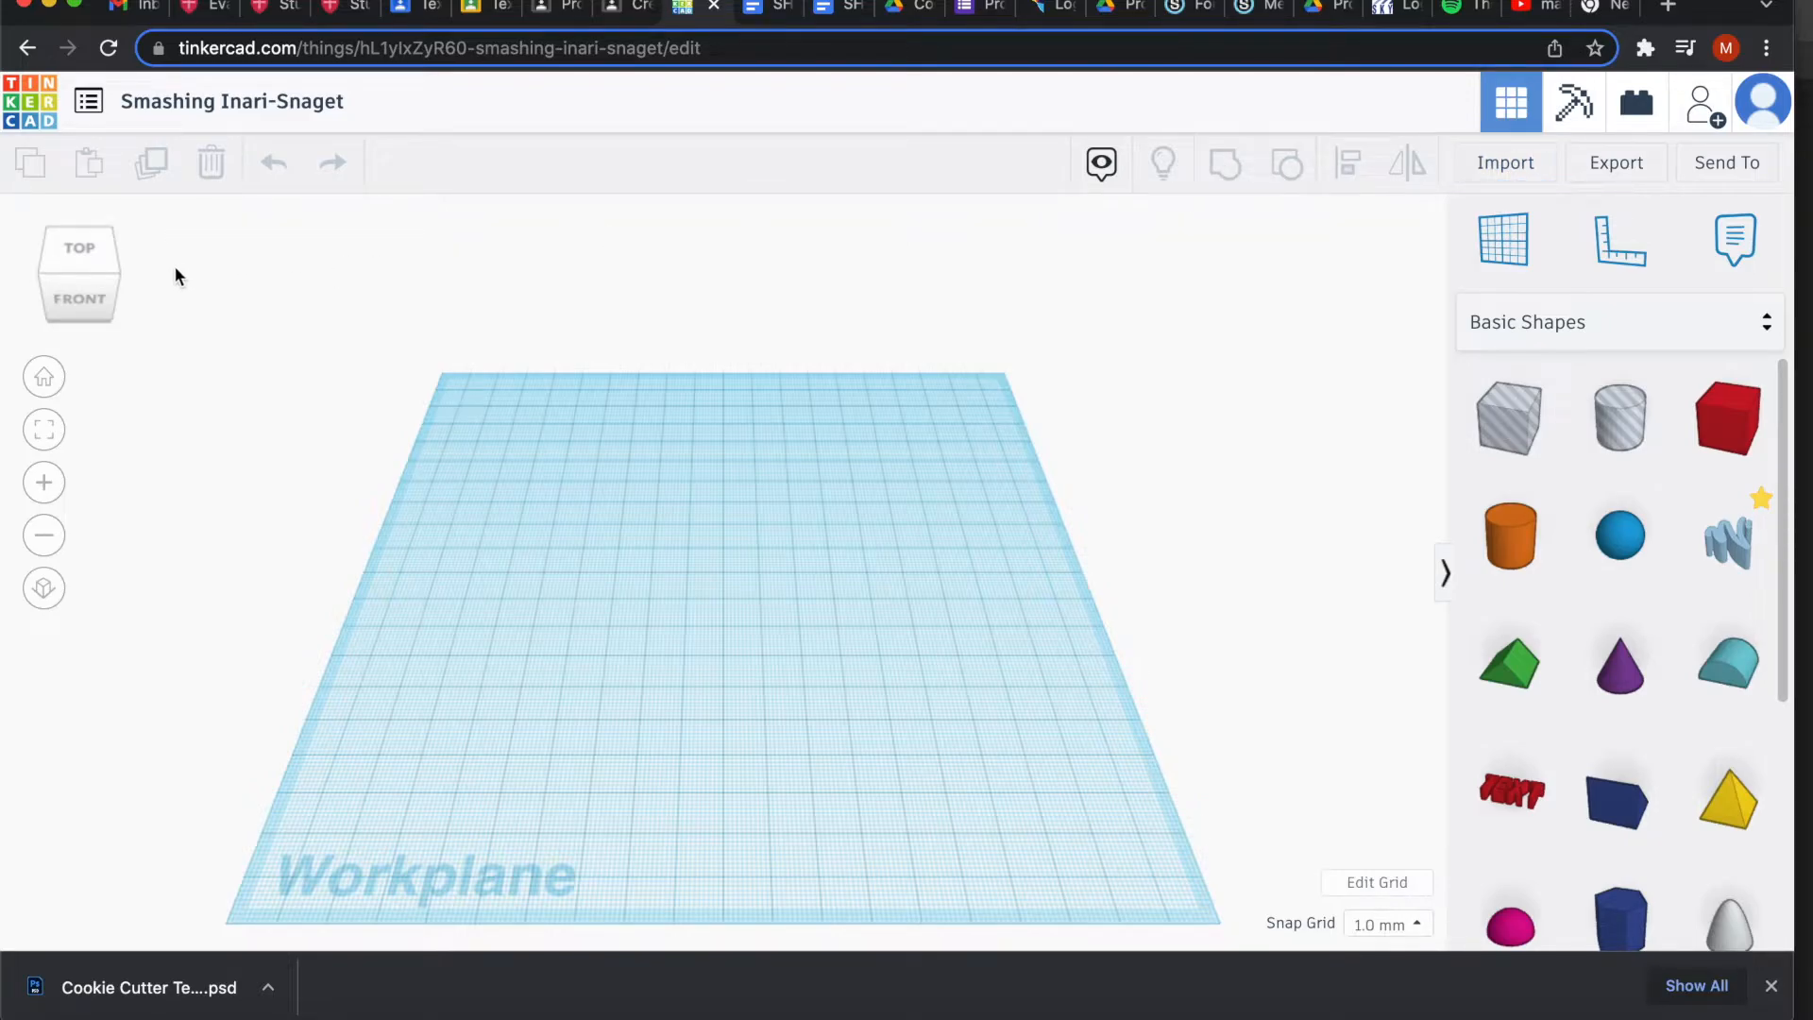
{"action": "mouse_move", "coordinate": [111, 258]}
{"action": "left_mouse_down"}
{"action": "mouse_move", "coordinate": [72, 259]}
{"action": "mouse_move", "coordinate": [109, 261]}
{"action": "left_mouse_up"}
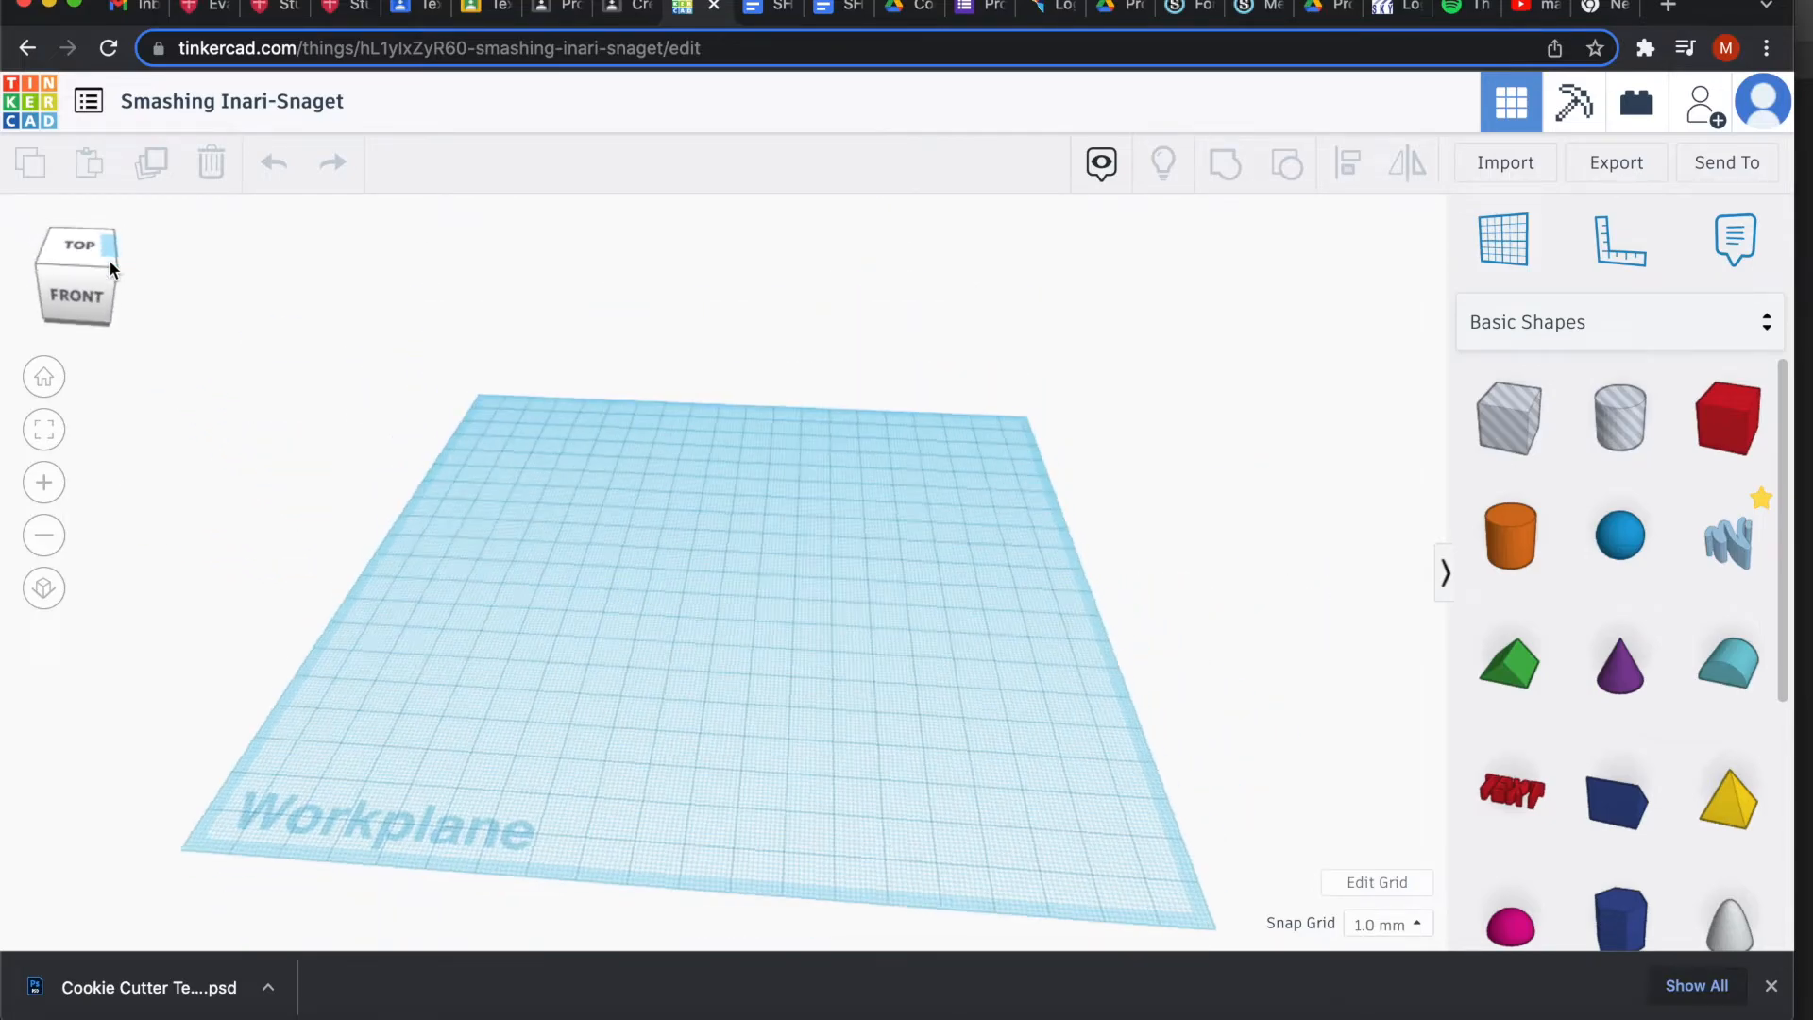
Switch the workplane grid units to inches and set the snap grid to 1/64 in.
{"action": "left_click", "coordinate": [109, 259]}
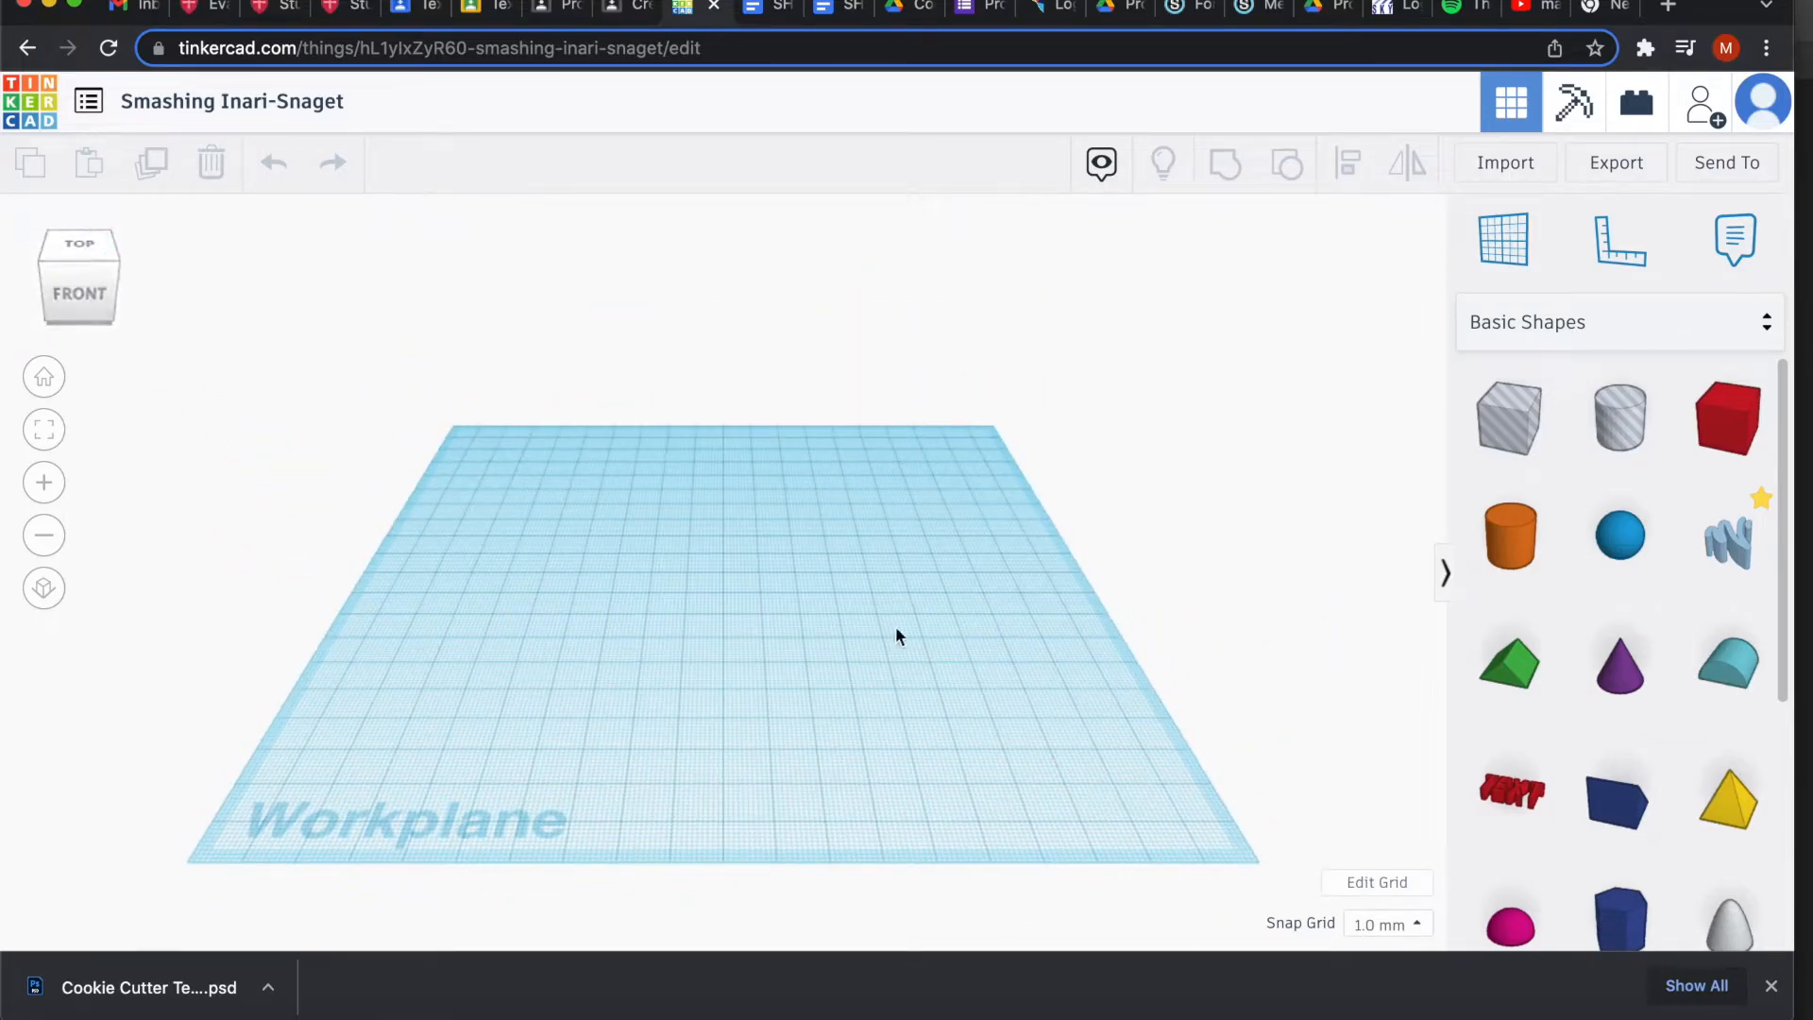
{"action": "left_click", "coordinate": [1352, 879]}
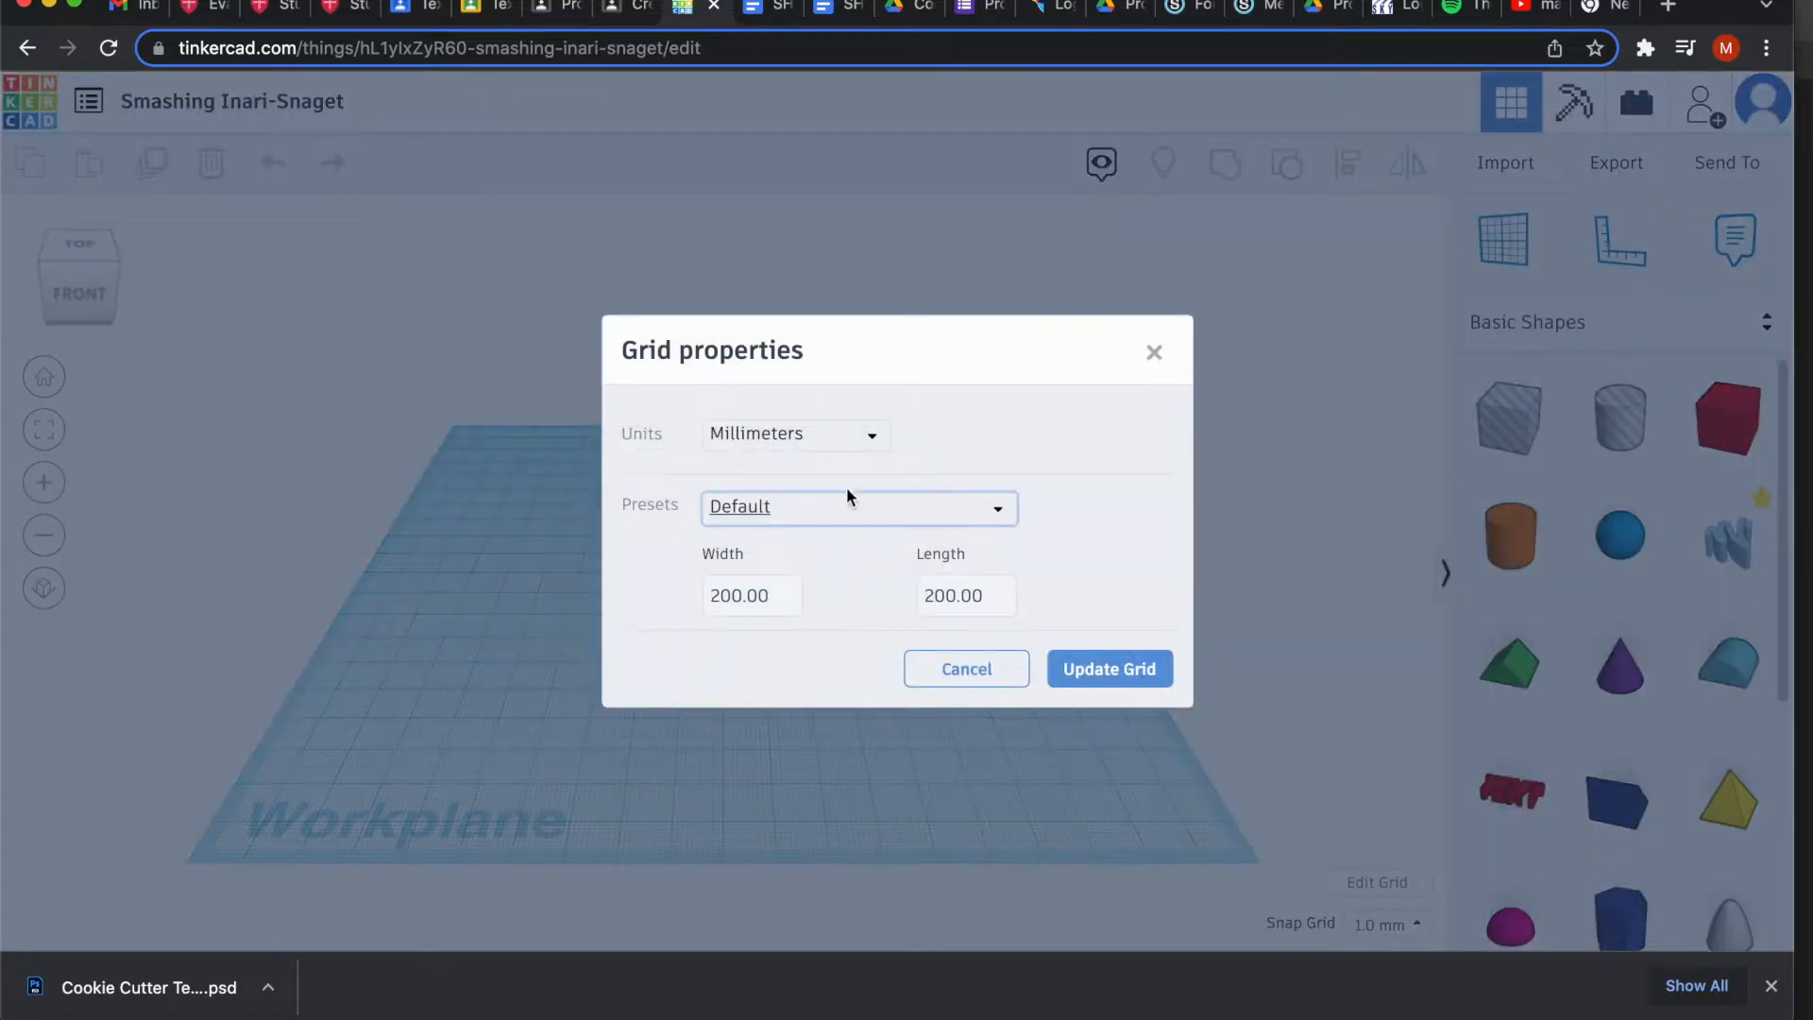
{"action": "left_click", "coordinate": [833, 445]}
{"action": "left_click", "coordinate": [761, 511]}
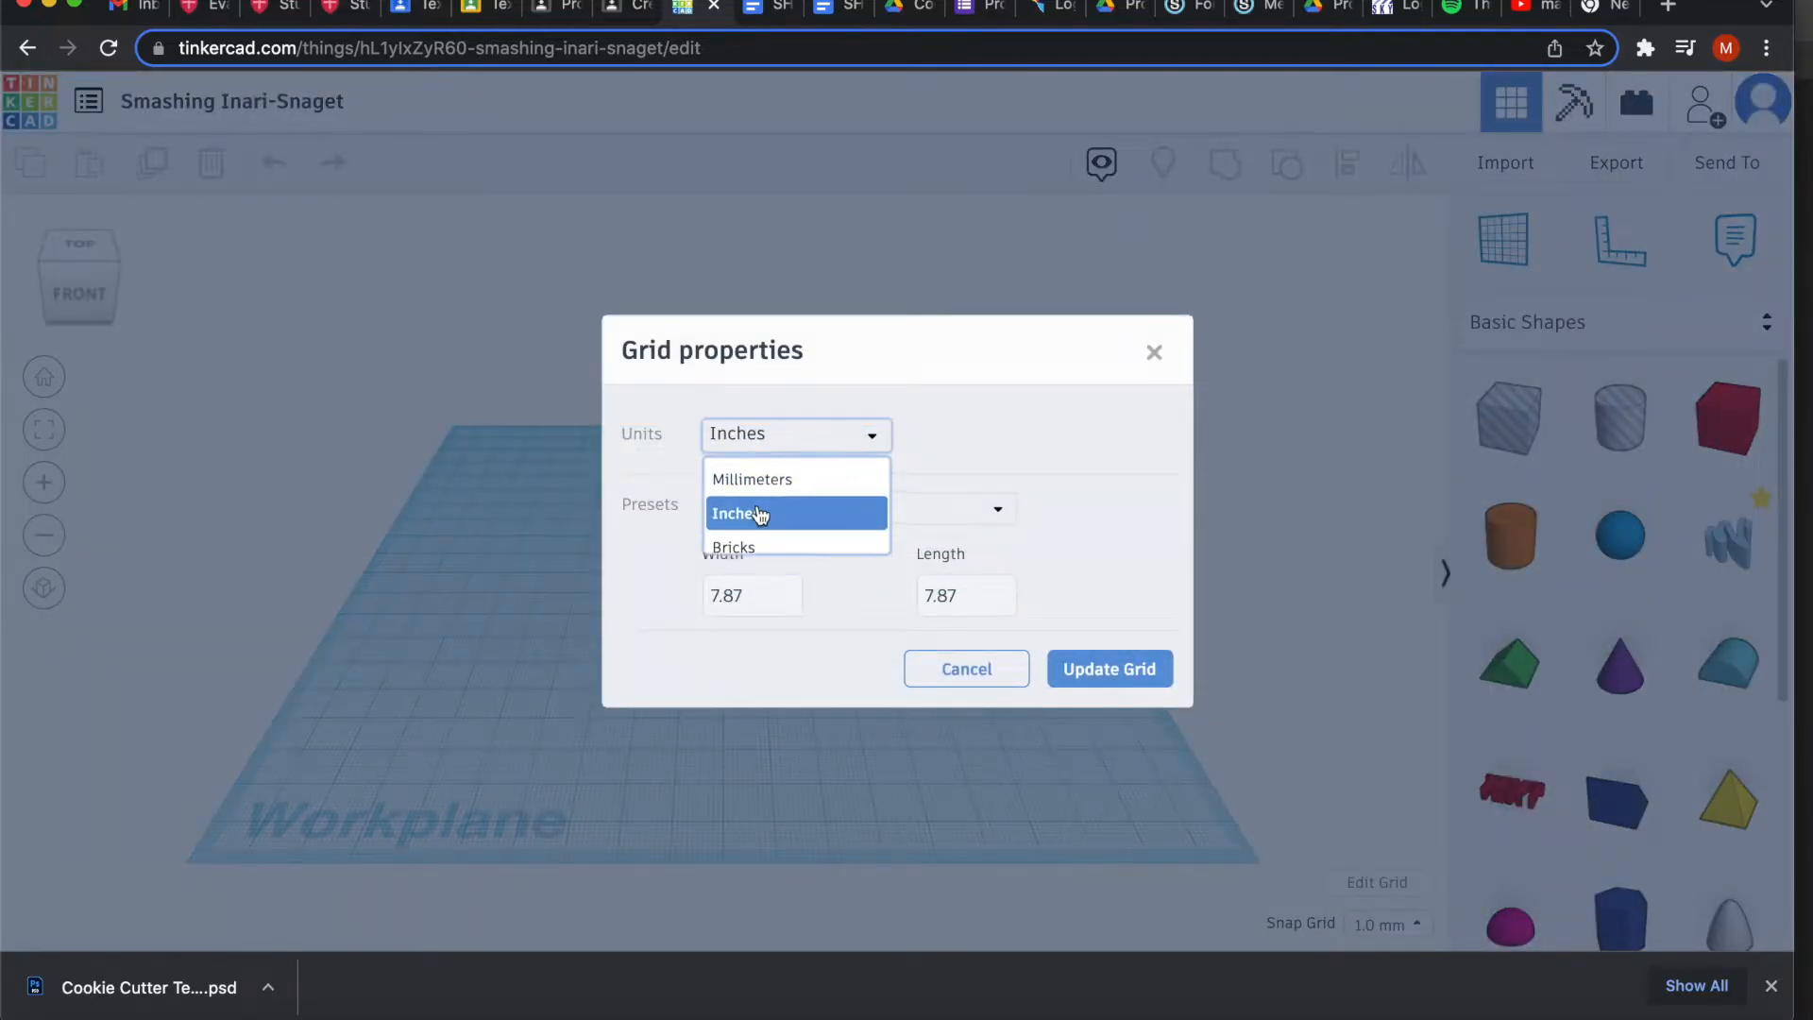
{"action": "left_click", "coordinate": [1095, 670]}
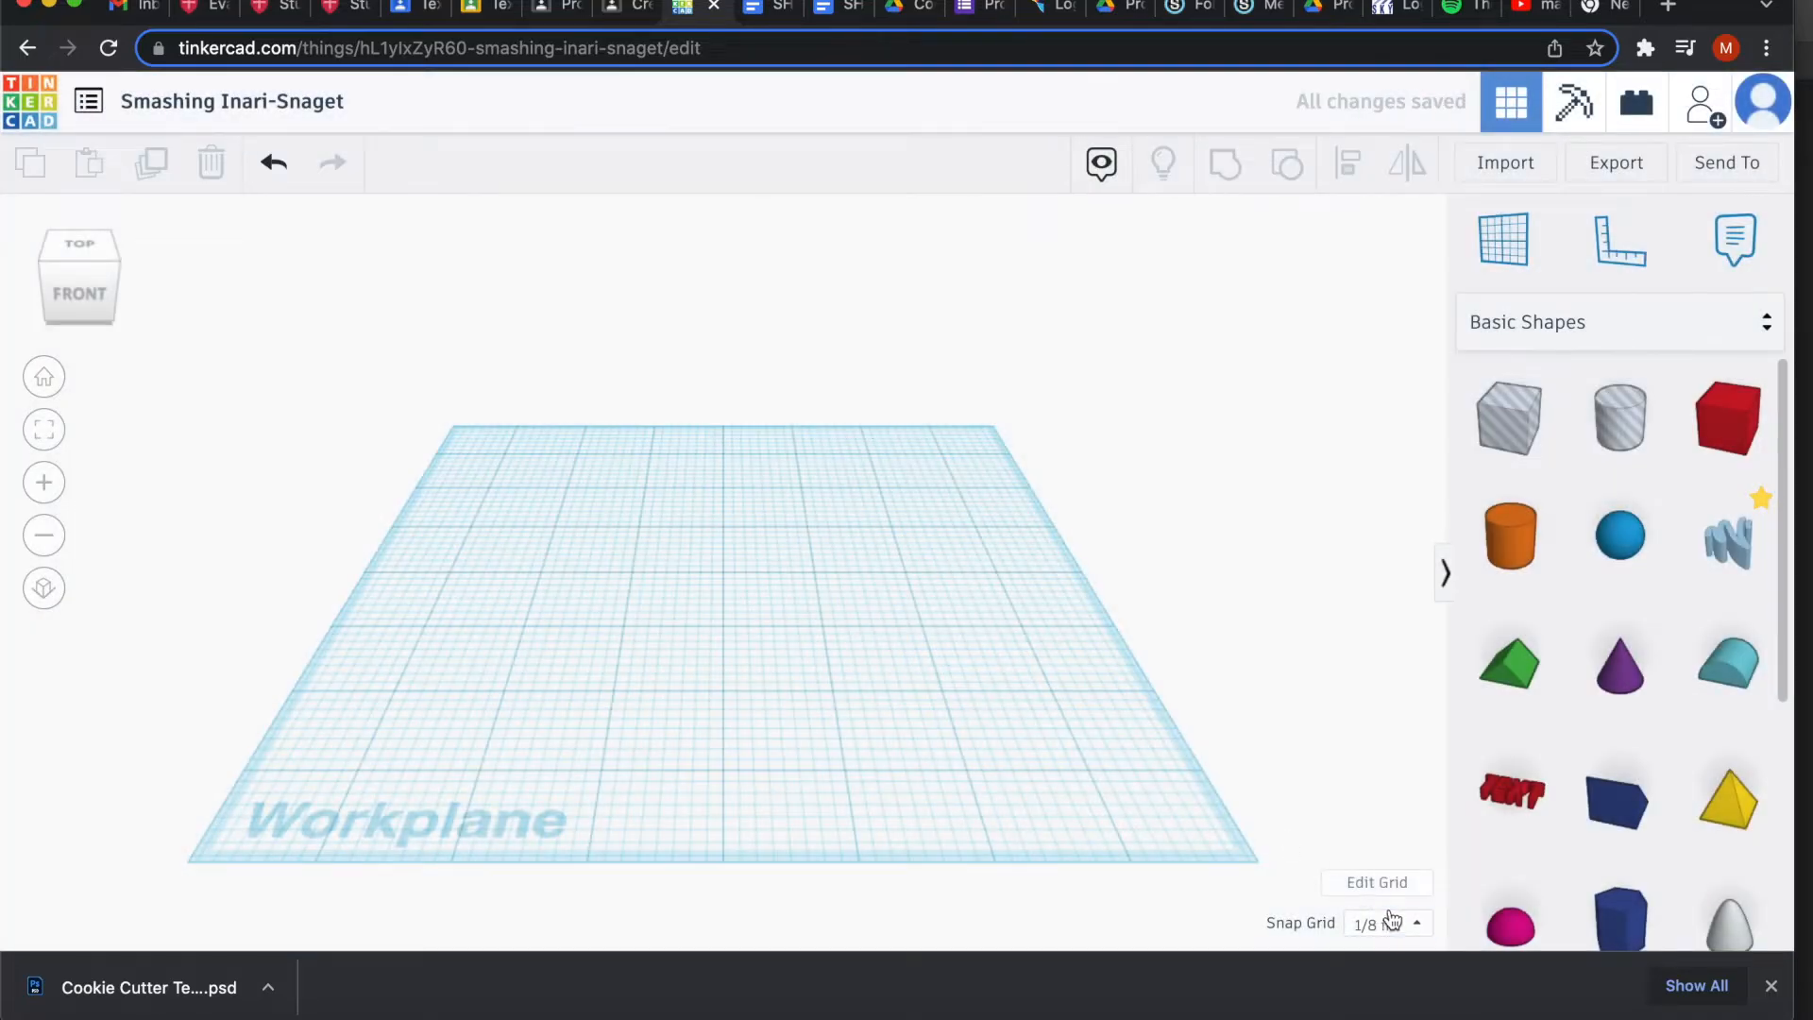
{"action": "left_click", "coordinate": [1418, 926]}
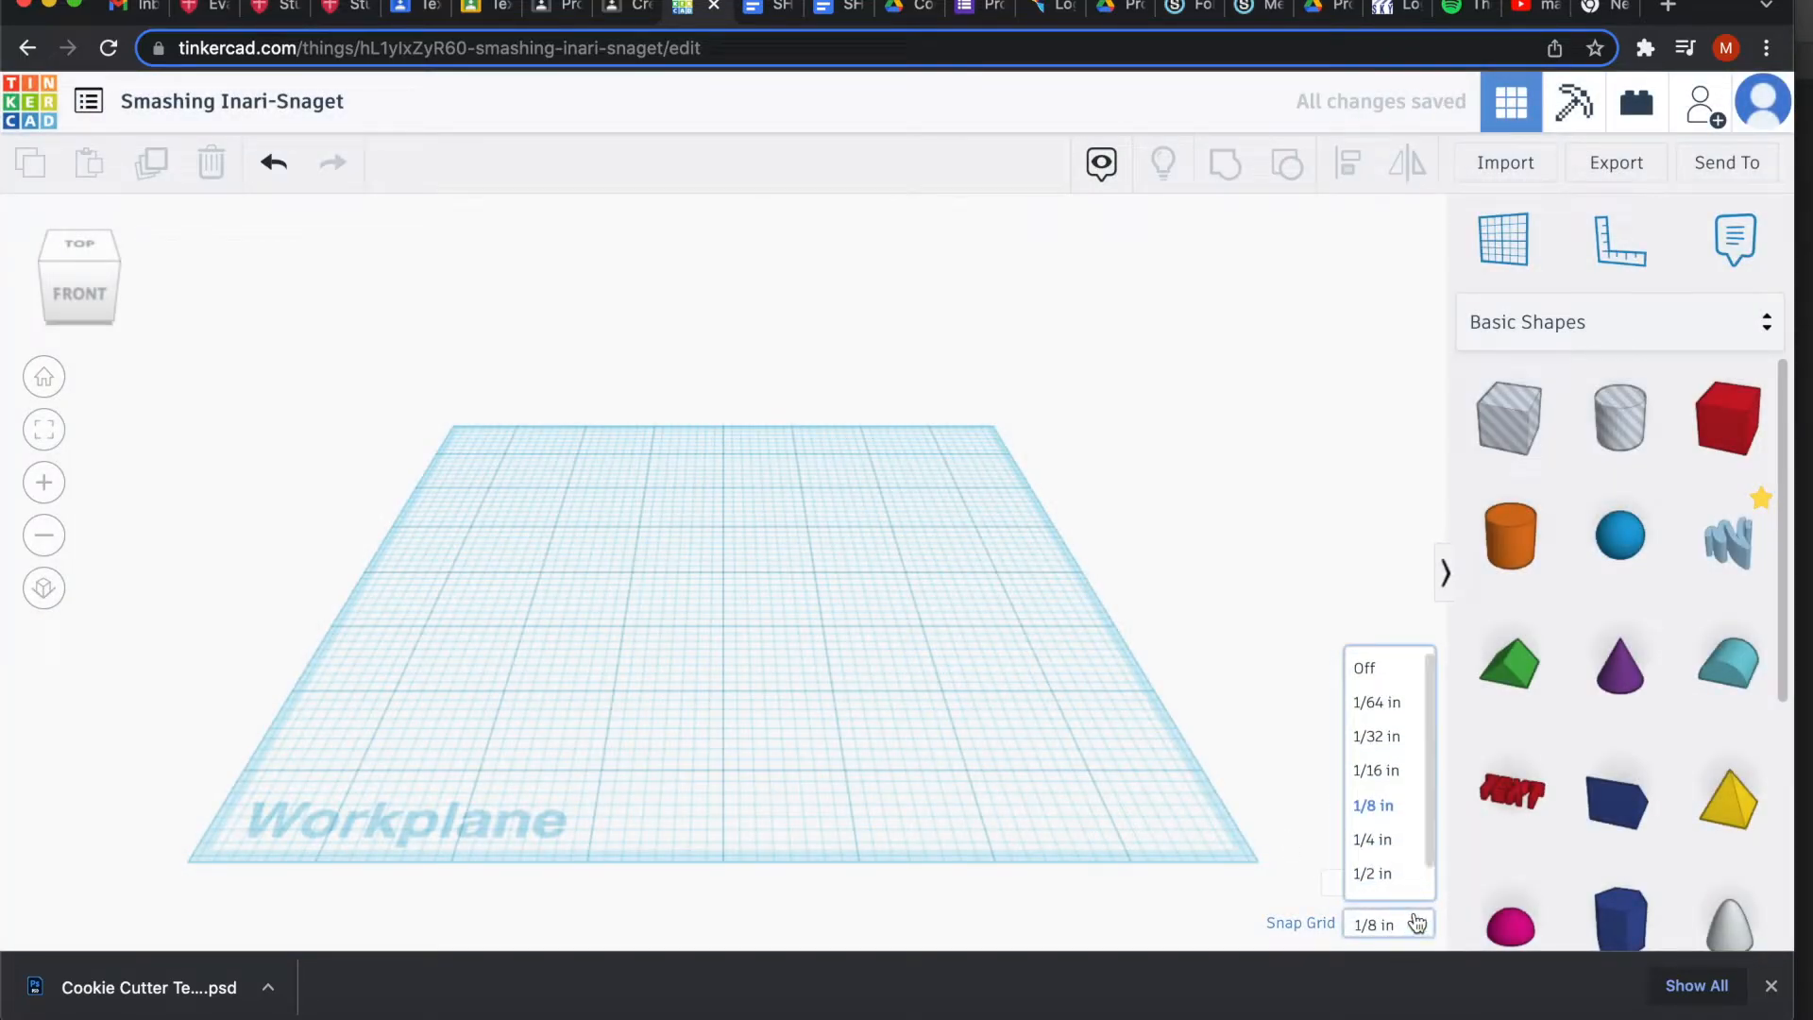
{"action": "left_click", "coordinate": [1374, 706]}
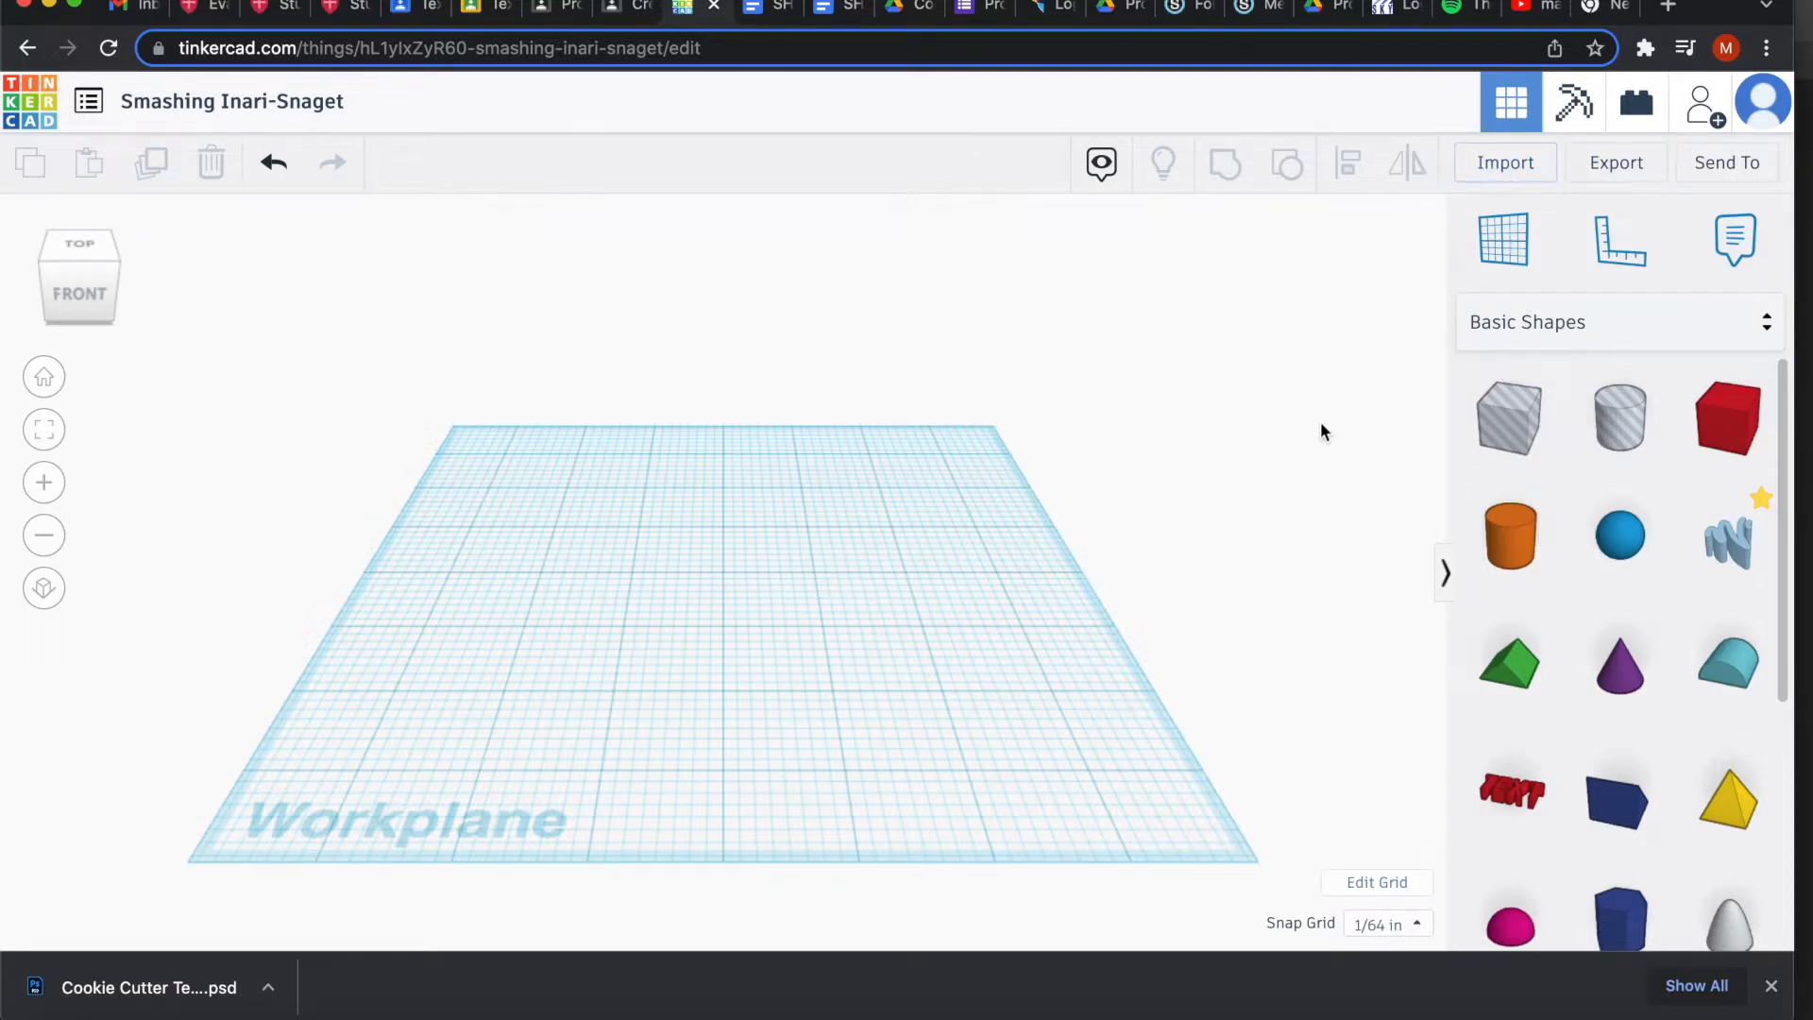
Import Guard.obj from Desktop > Design Elements at 10% scale in millimetres.
{"action": "left_click", "coordinate": [1506, 162]}
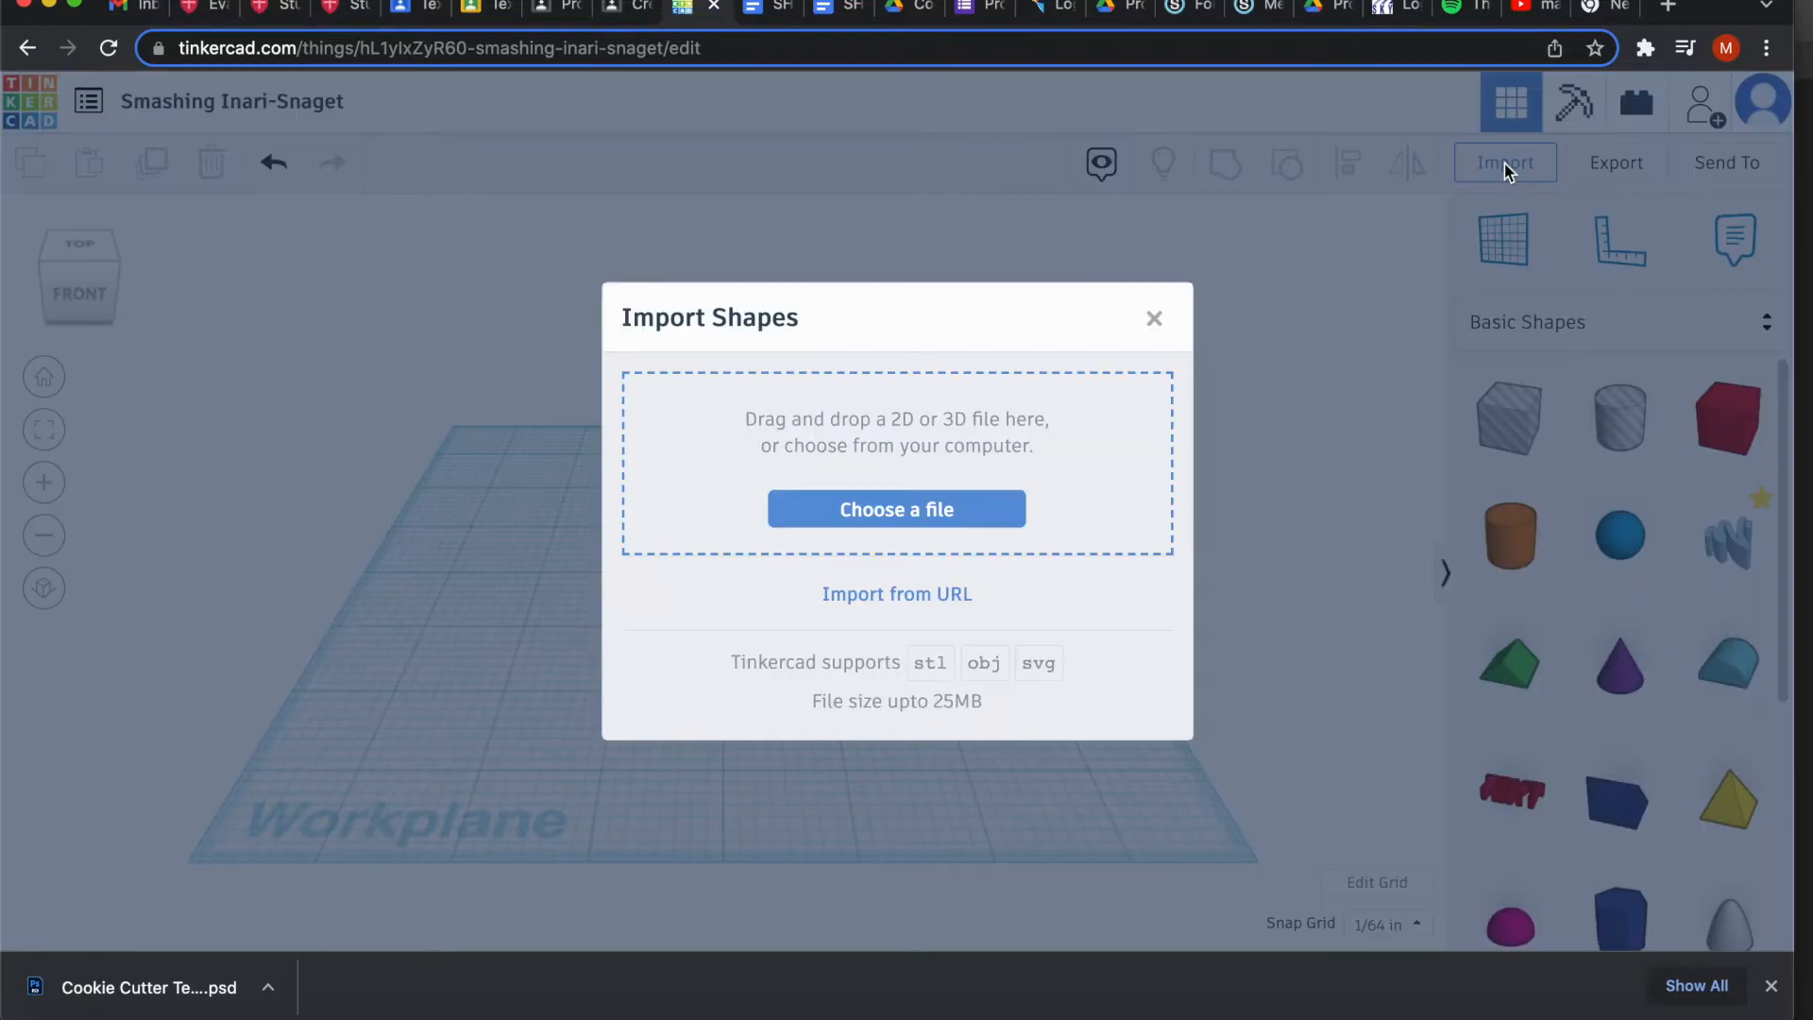
{"action": "left_click", "coordinate": [871, 513]}
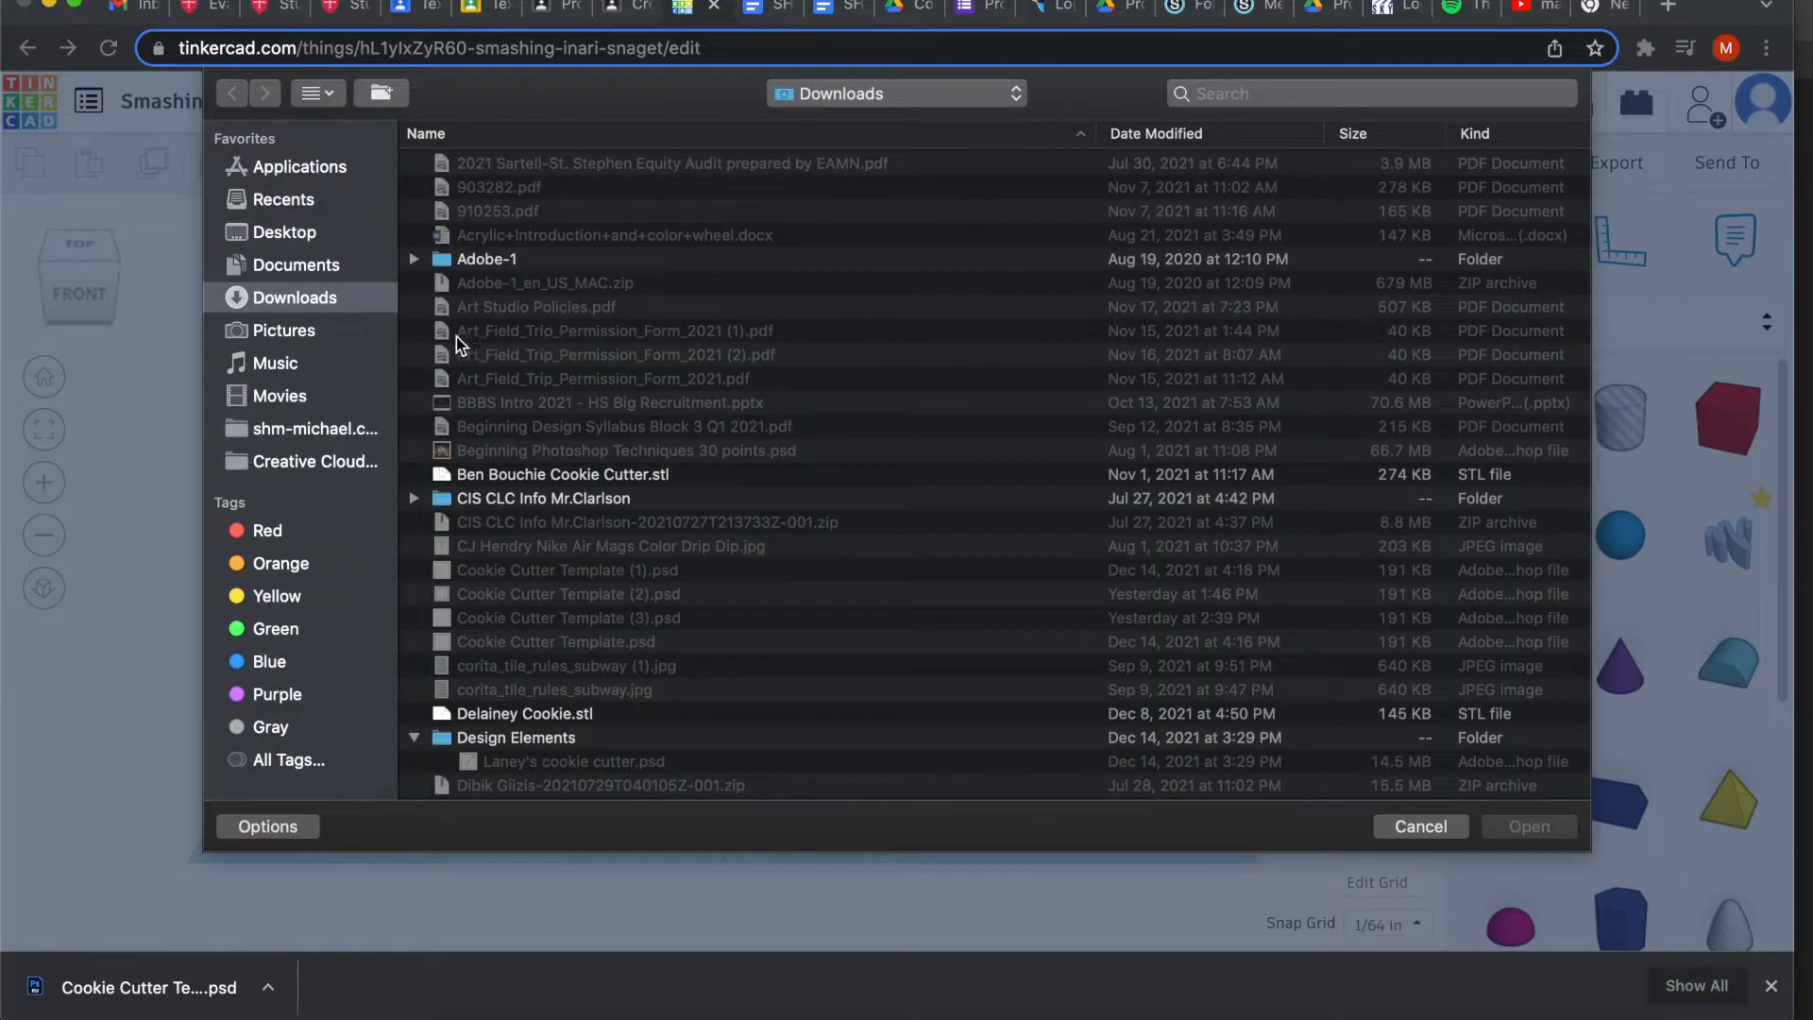
{"action": "left_click", "coordinate": [271, 236]}
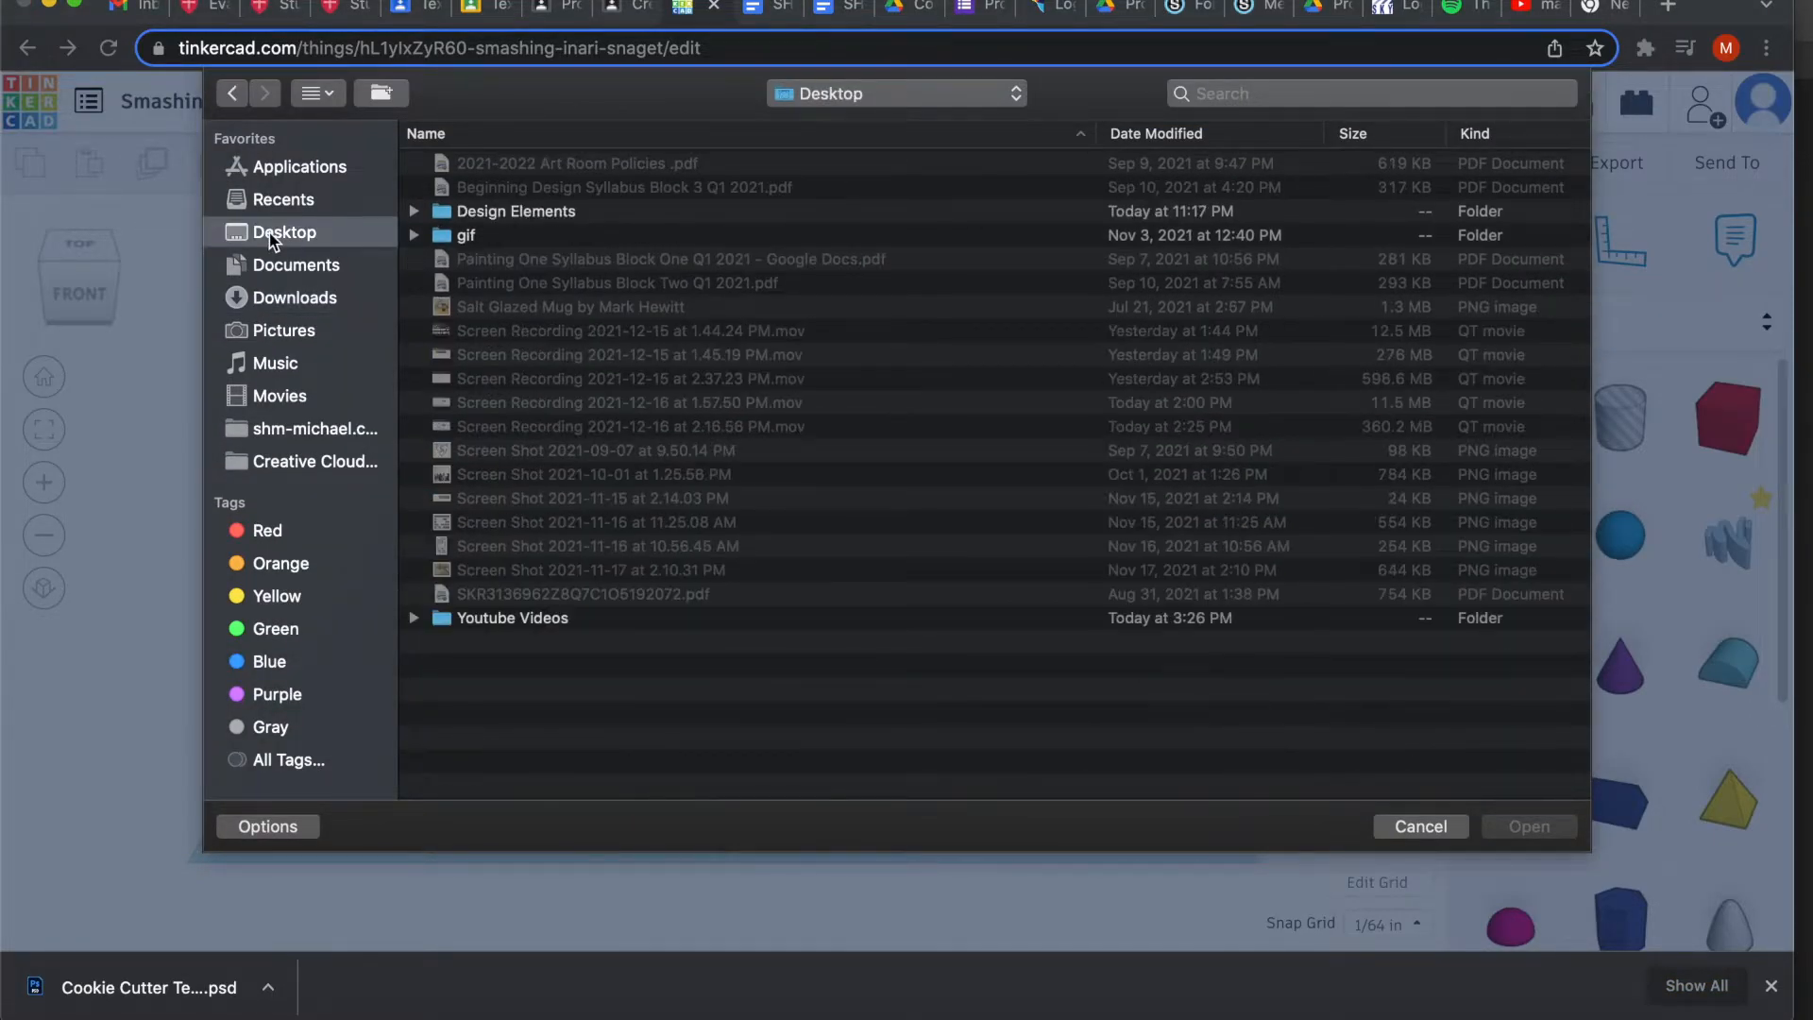
{"action": "left_click", "coordinate": [415, 210]}
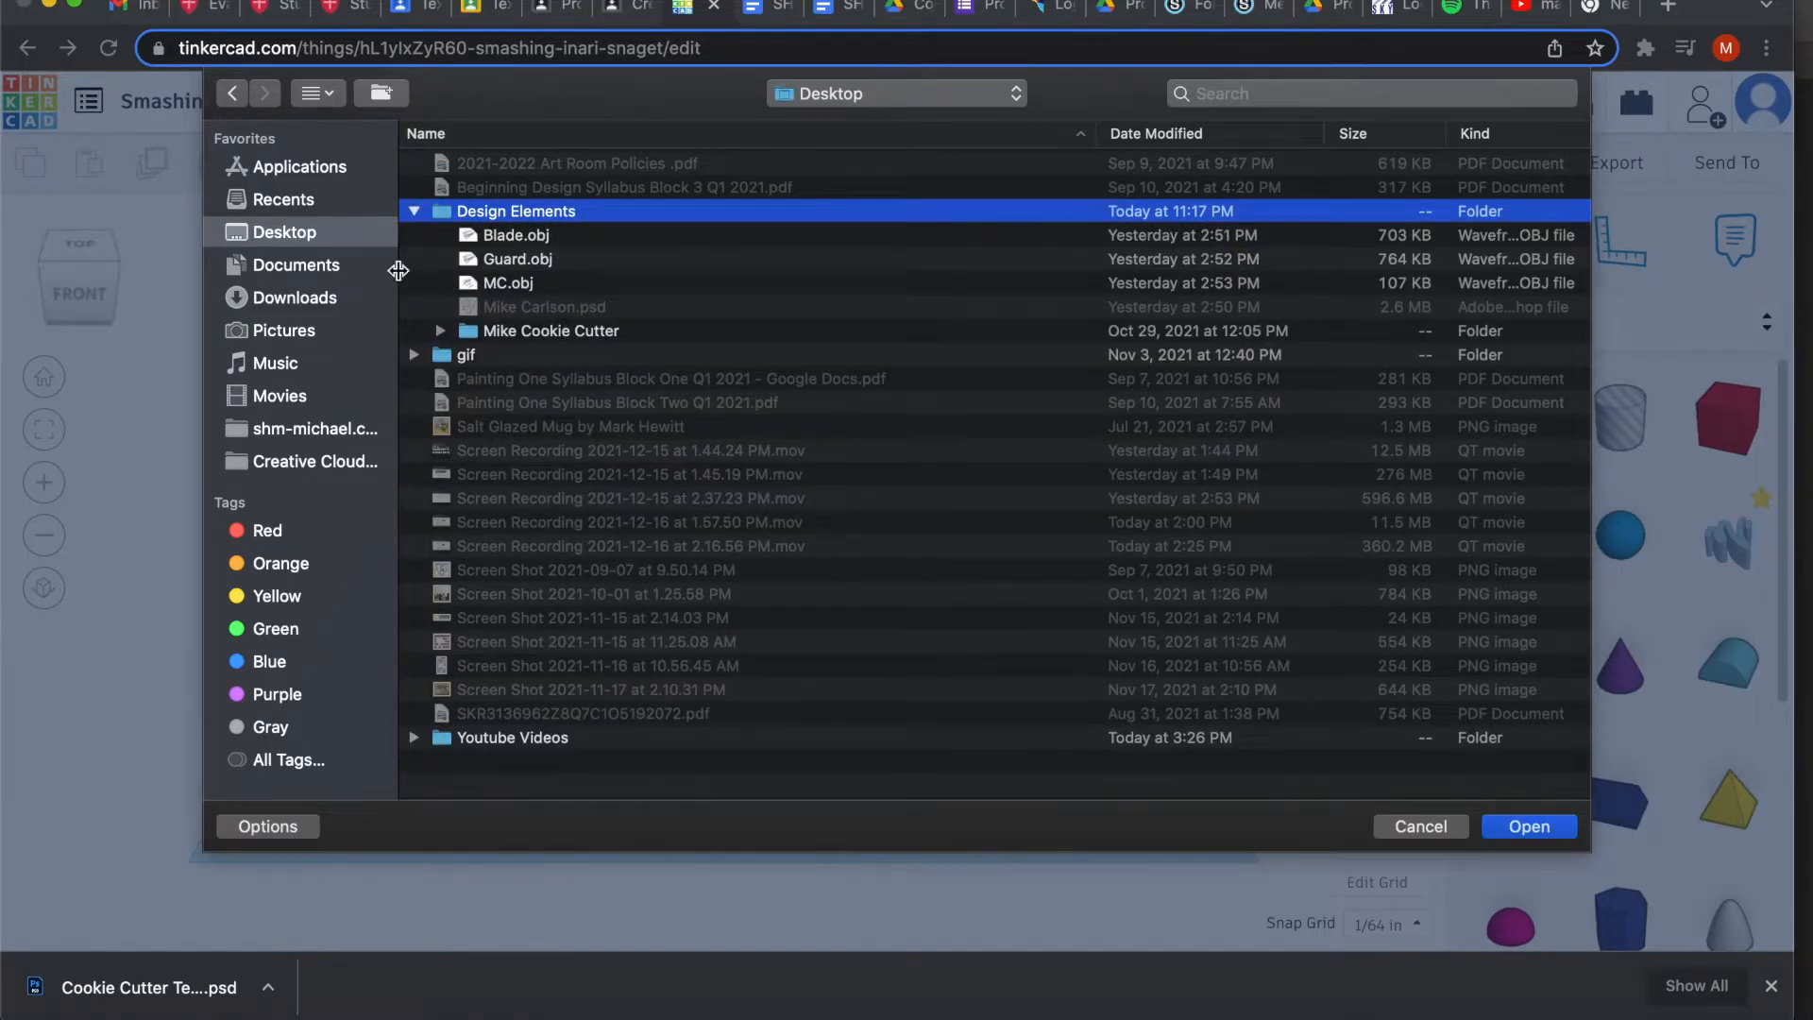
{"action": "left_click", "coordinate": [521, 258]}
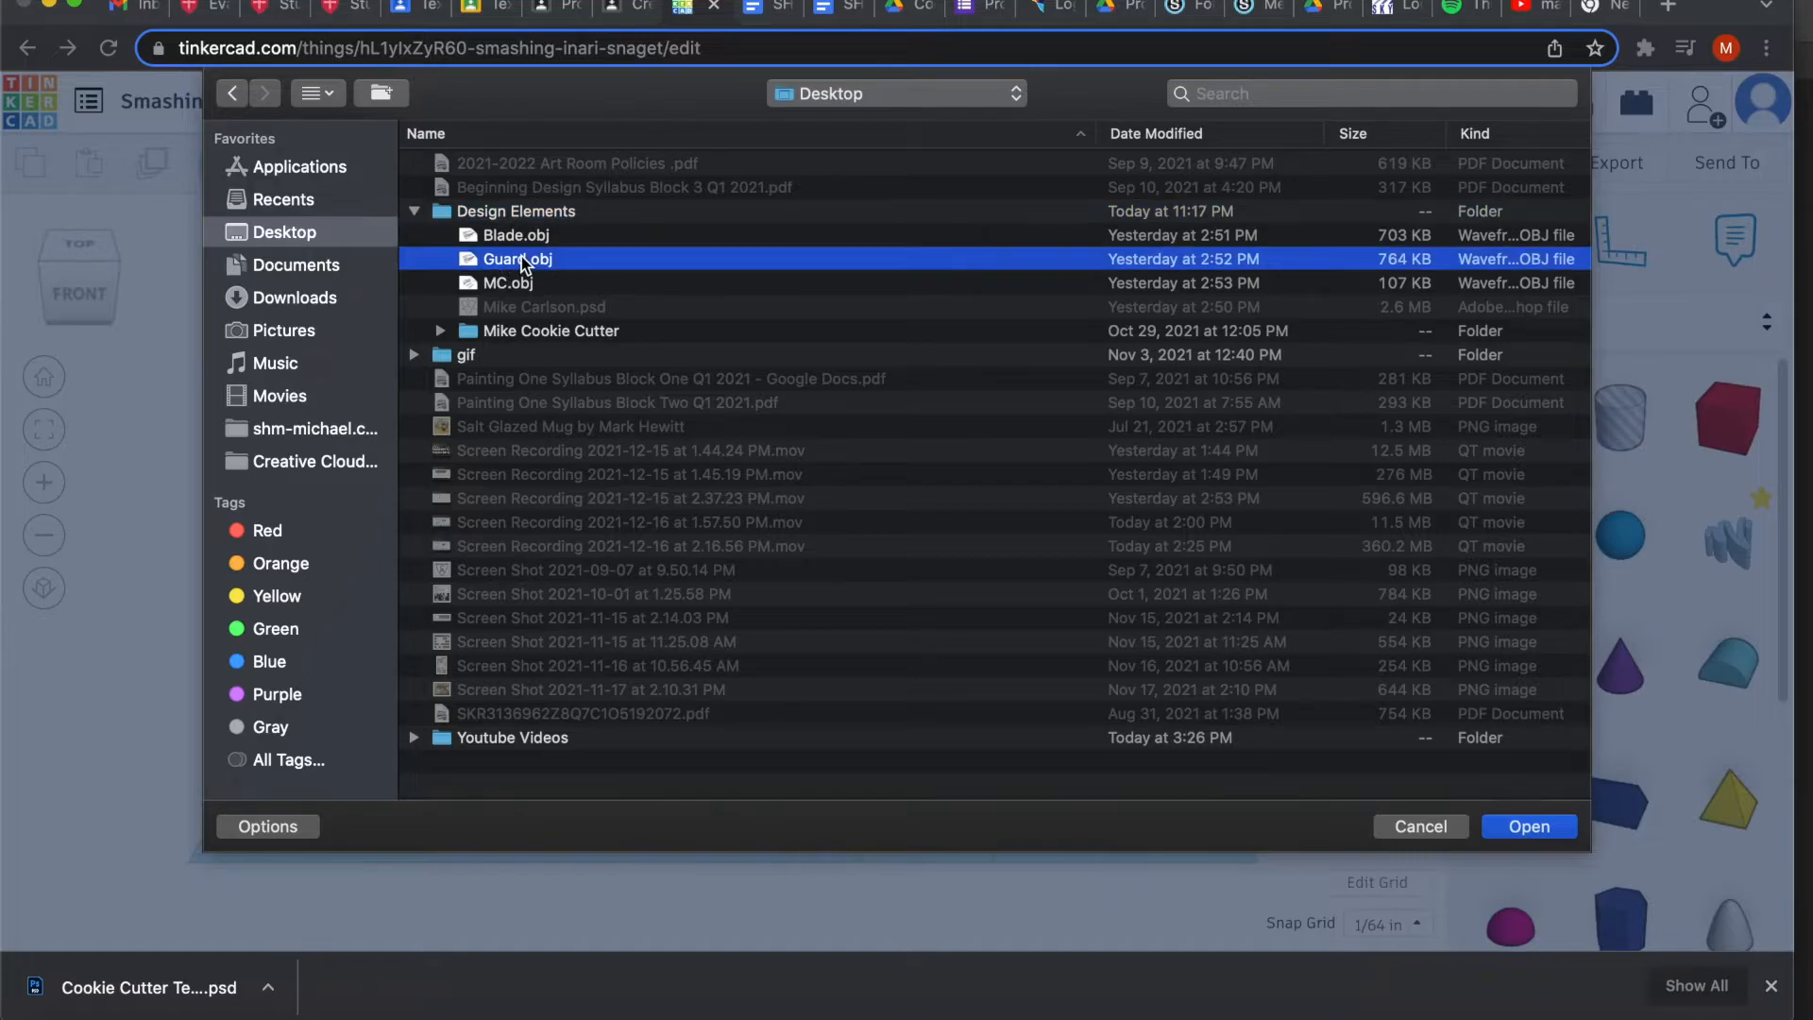
{"action": "left_click", "coordinate": [1521, 827]}
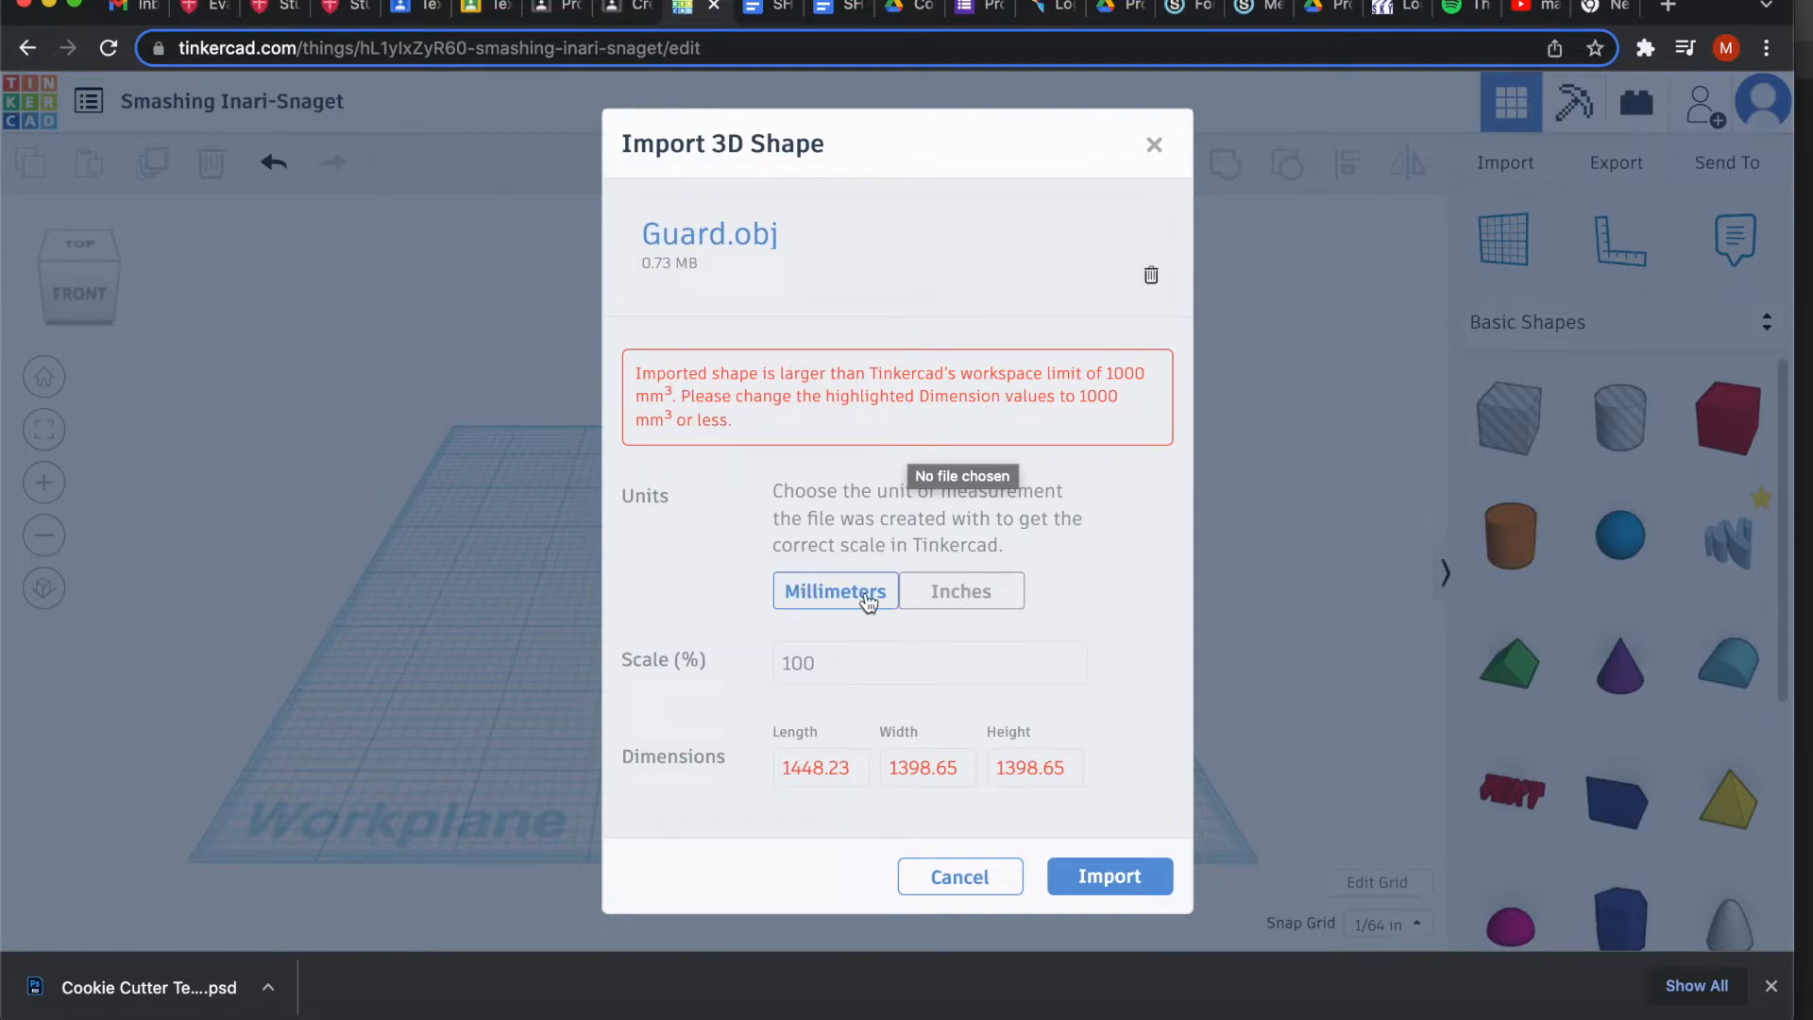
{"action": "left_click", "coordinate": [833, 659]}
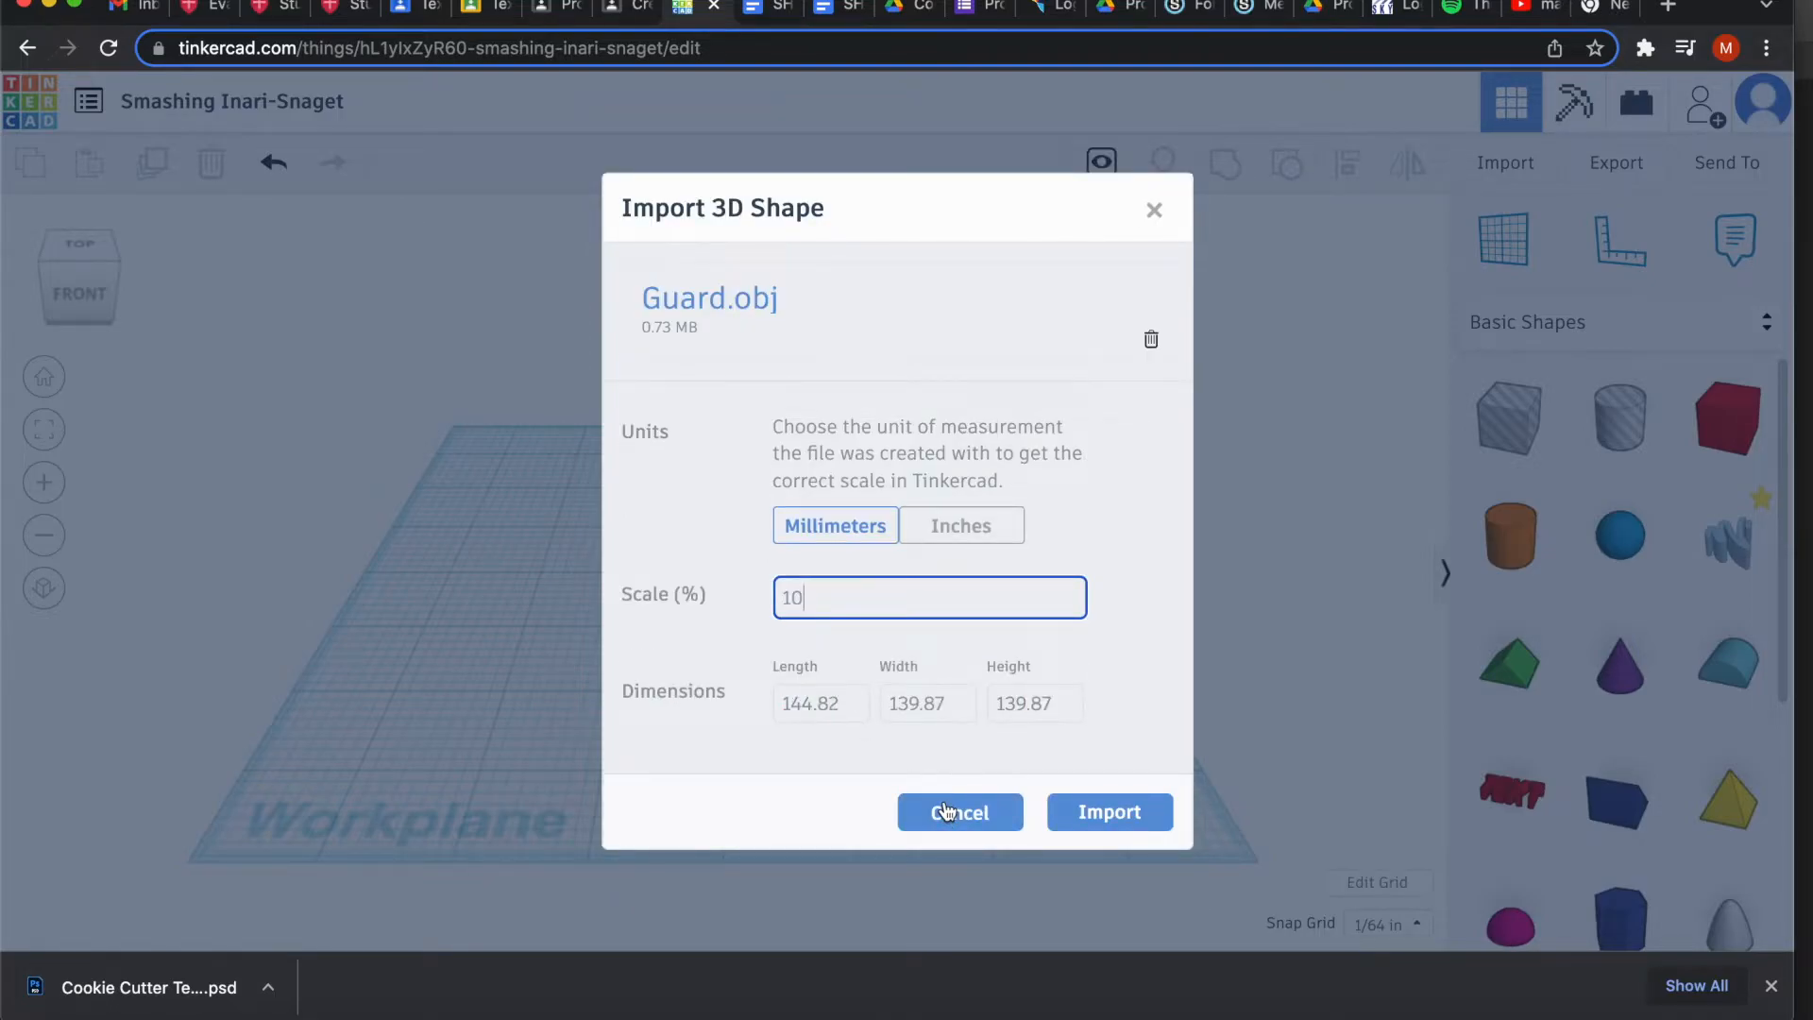
{"action": "left_click", "coordinate": [1112, 813]}
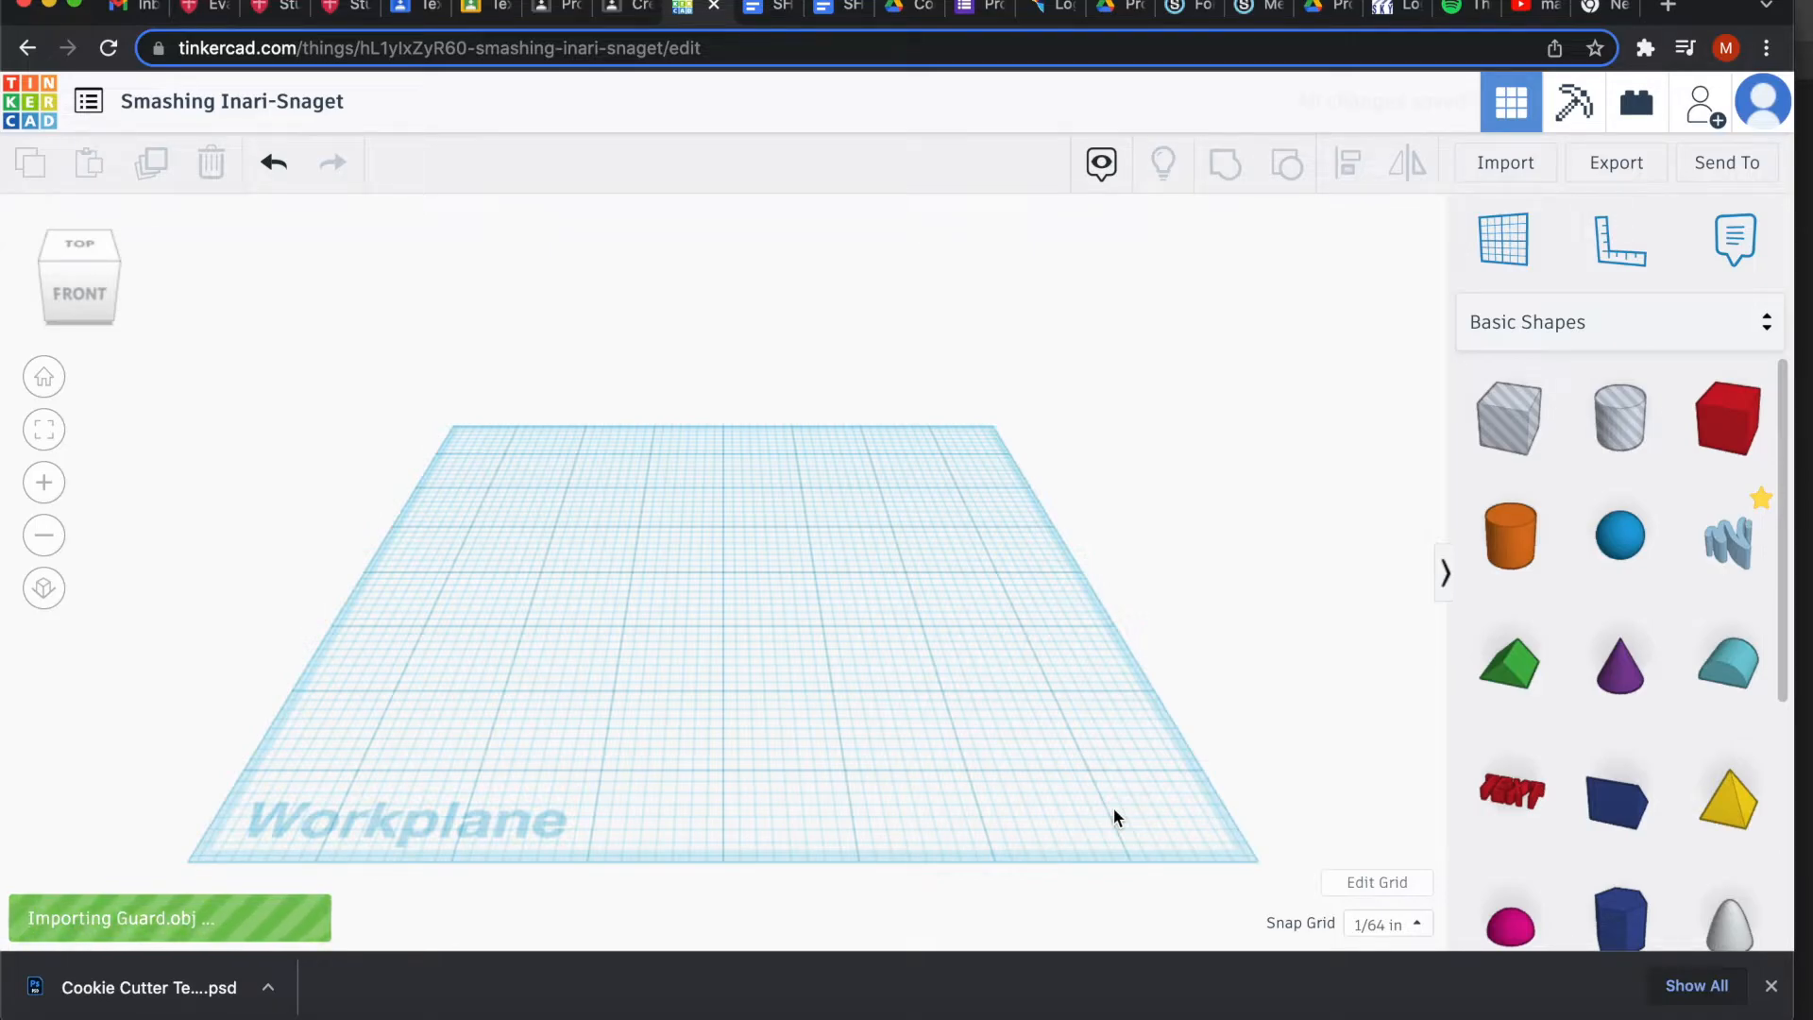
Set the imported guard's height to 0.125 in.
{"action": "scroll", "coordinate": [893, 633], "scroll_direction": "down", "scroll_amount": 2}
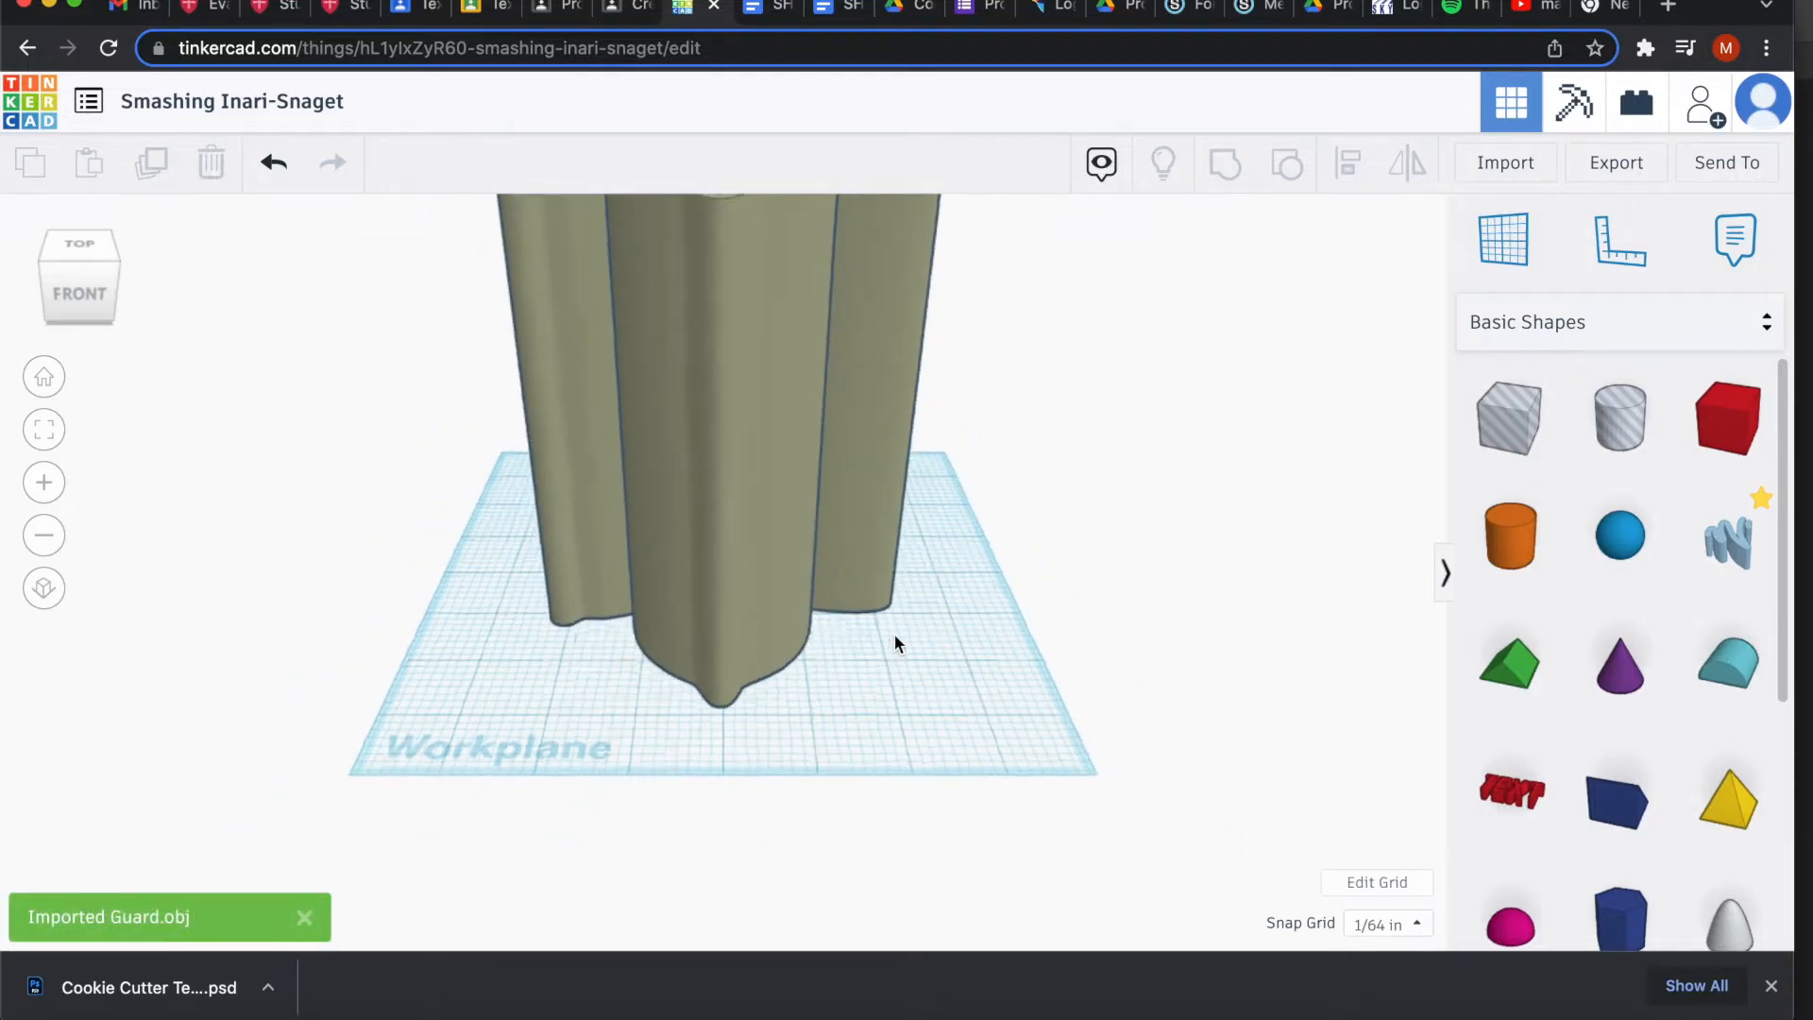
{"action": "scroll", "coordinate": [893, 632], "scroll_direction": "down", "scroll_amount": 3}
{"action": "left_click", "coordinate": [735, 502]}
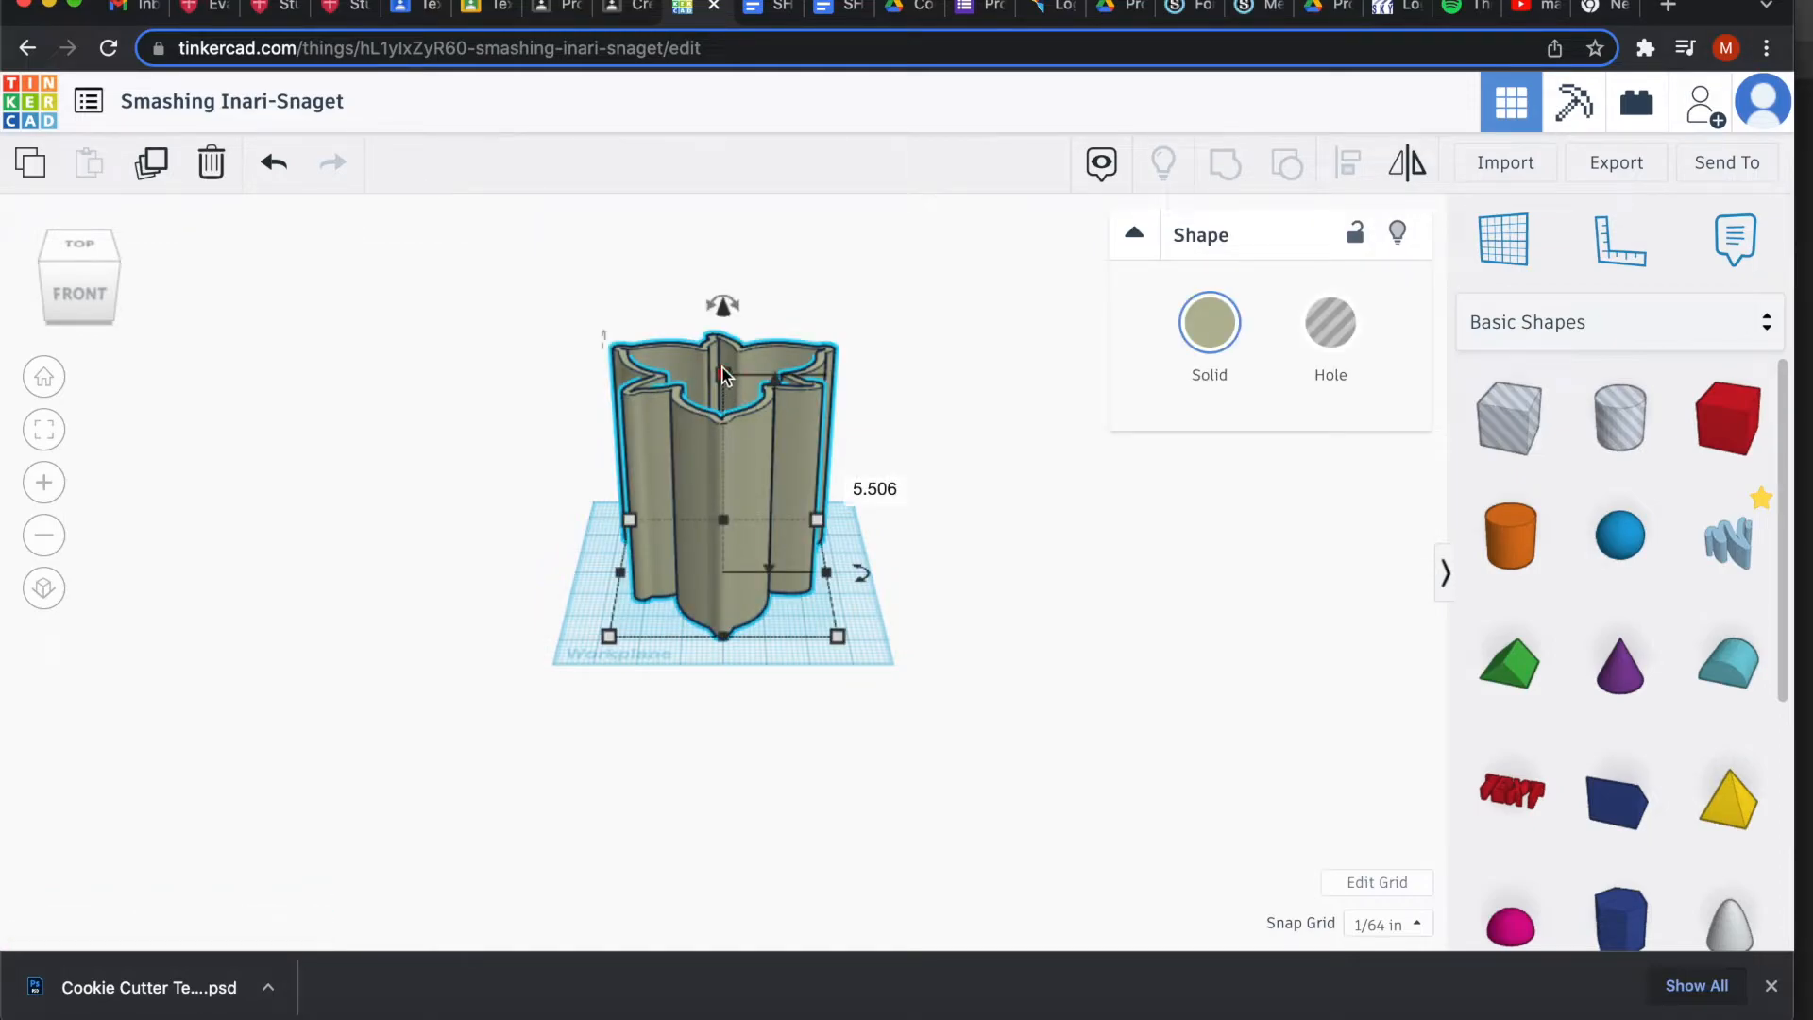
{"action": "left_click_drag", "start_coordinate": [723, 375], "coordinate": [723, 560]}
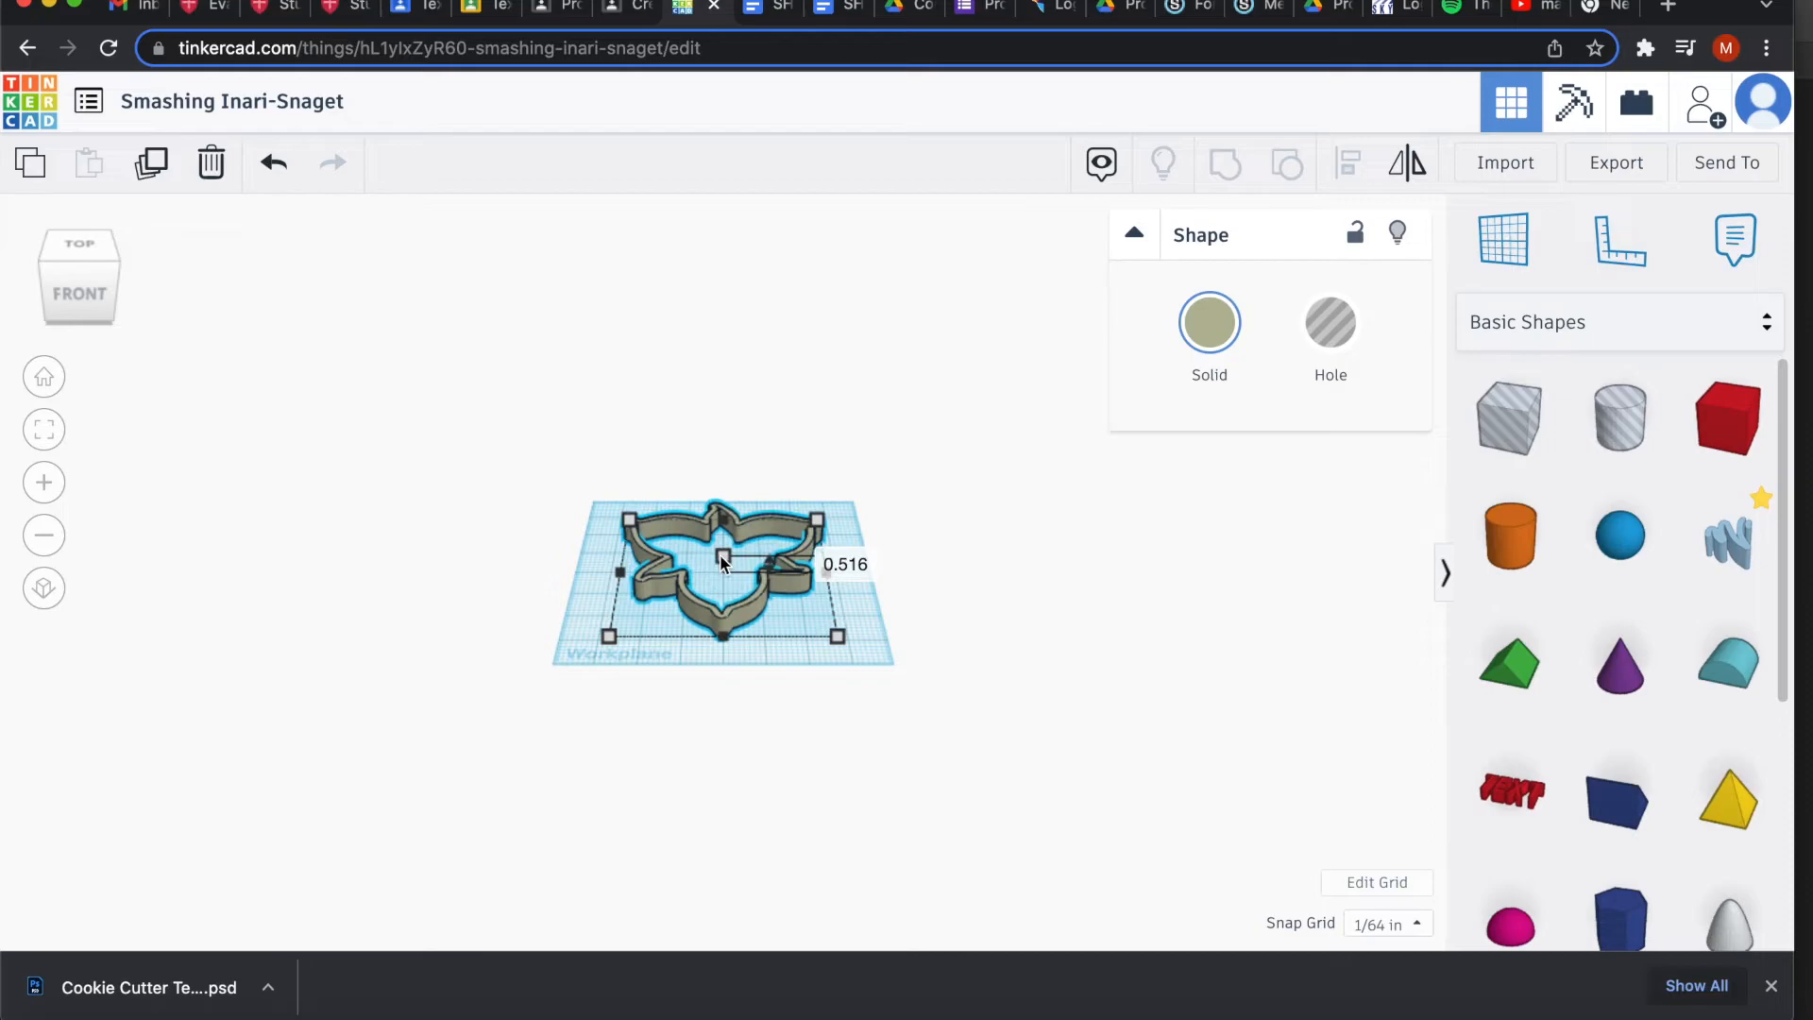
{"action": "left_click", "coordinate": [837, 564]}
{"action": "type", "text": ".125"}
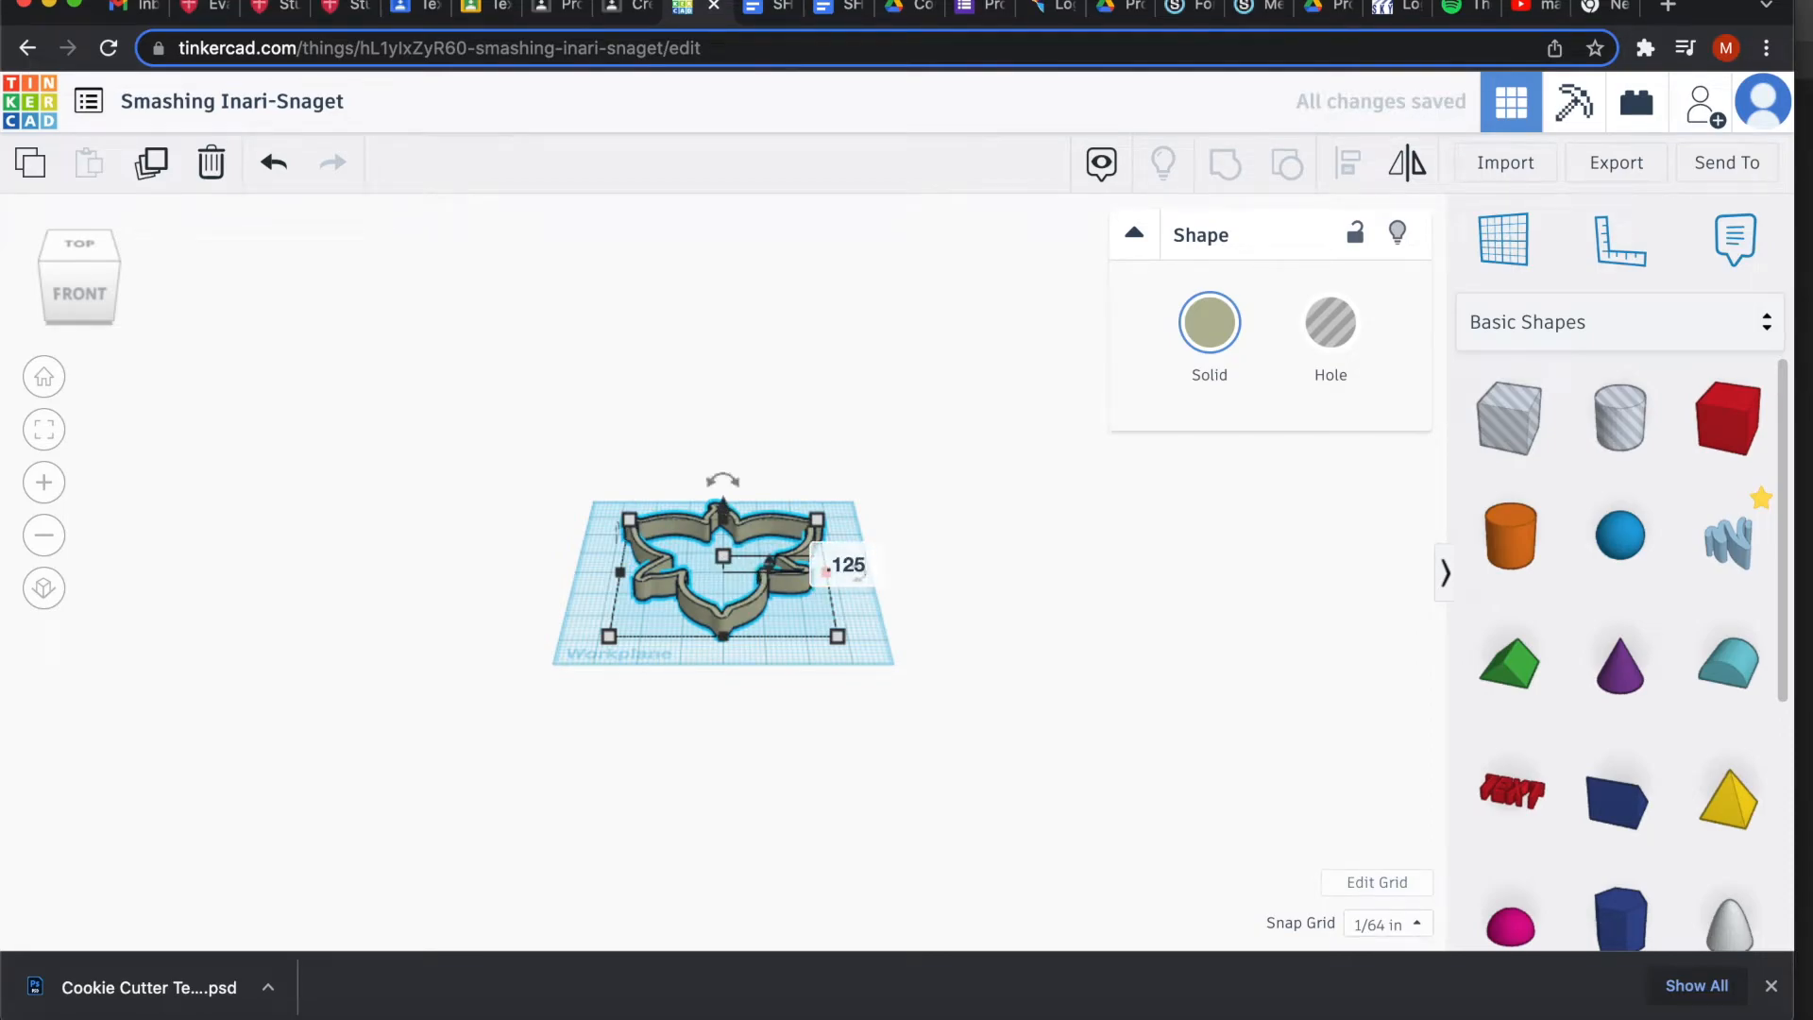
{"action": "key", "text": "Return"}
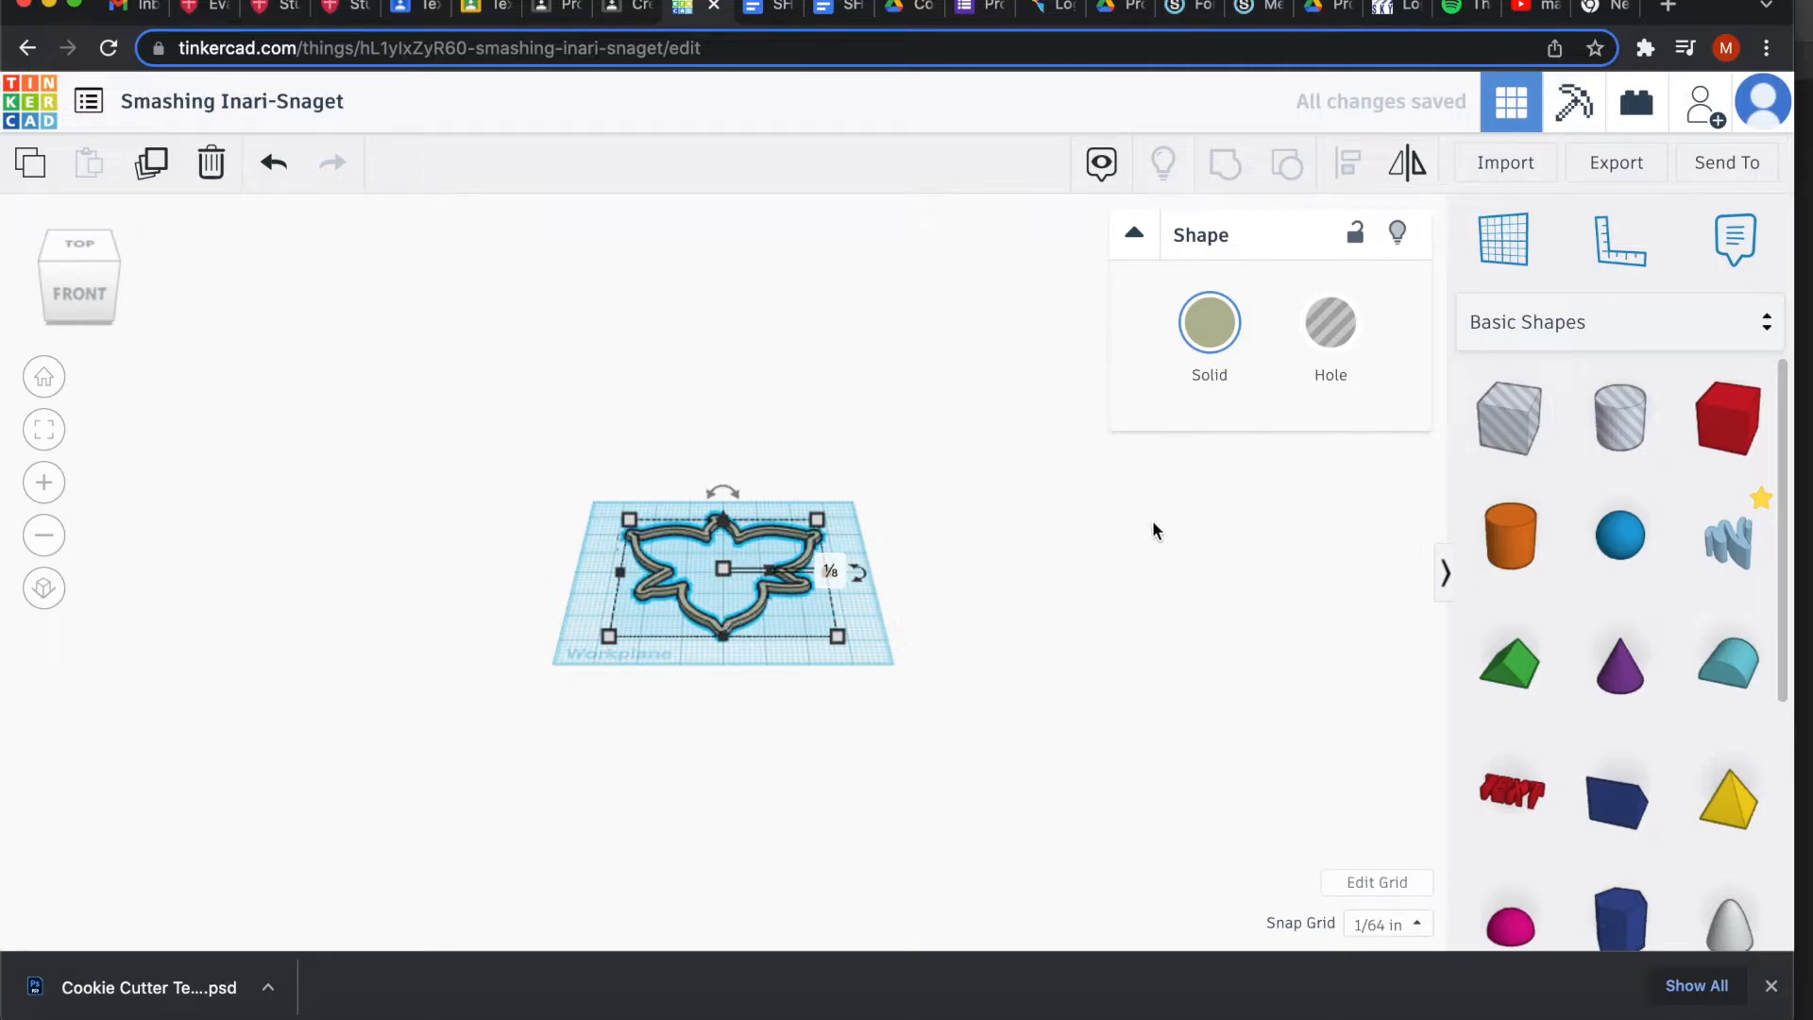
{"action": "left_click", "coordinate": [1505, 164]}
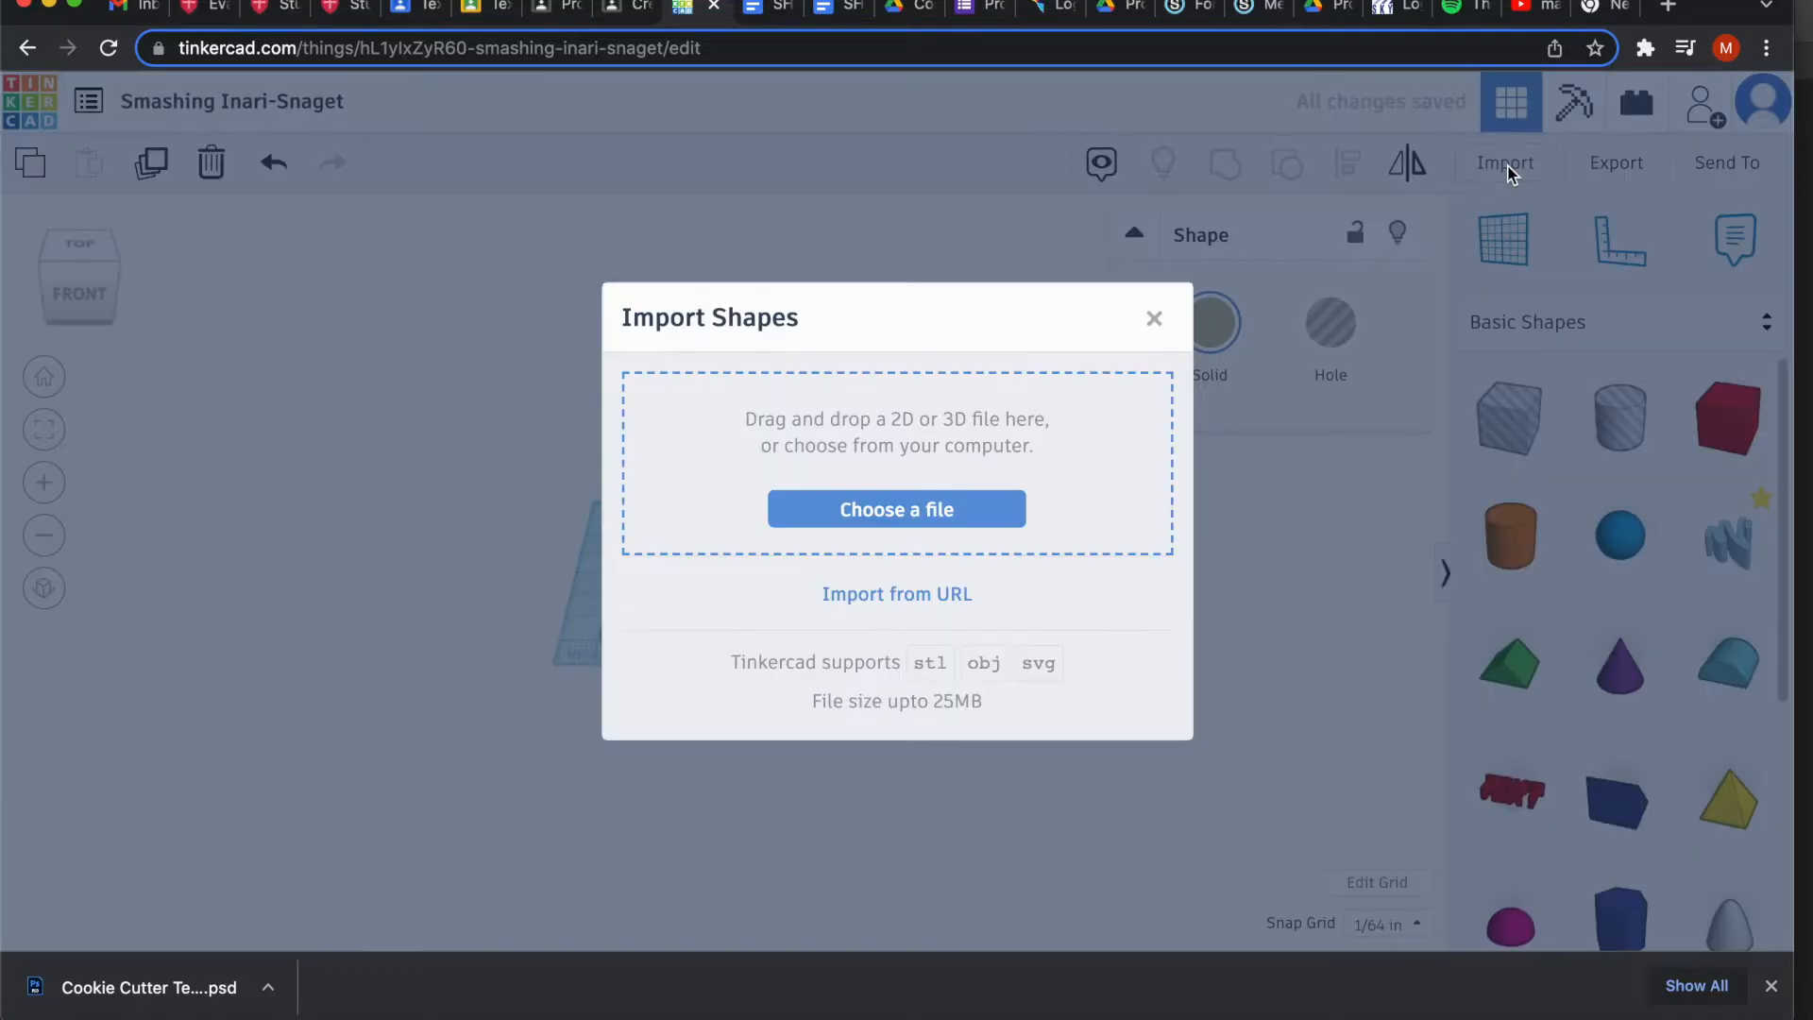
Import Blade.obj at reduced scale and shorten its height to 1/2 in.
{"action": "left_click", "coordinate": [922, 520]}
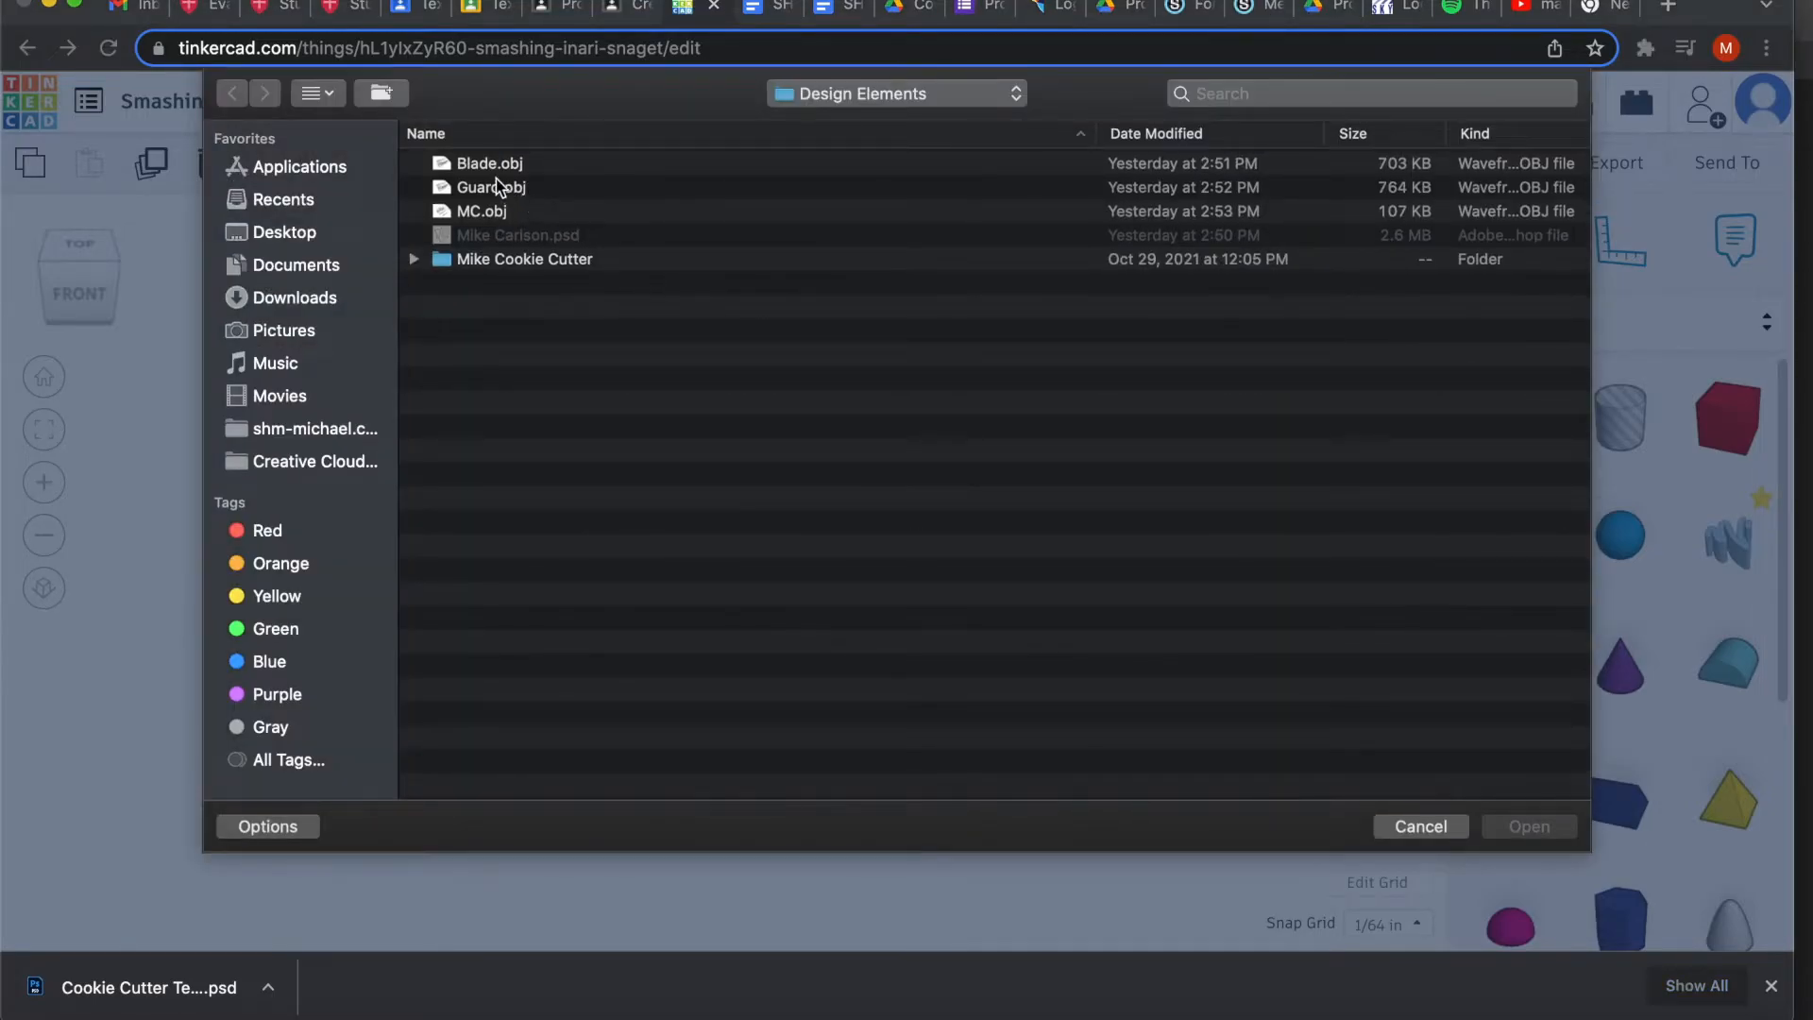
{"action": "left_click", "coordinate": [496, 166]}
{"action": "left_click", "coordinate": [1544, 827]}
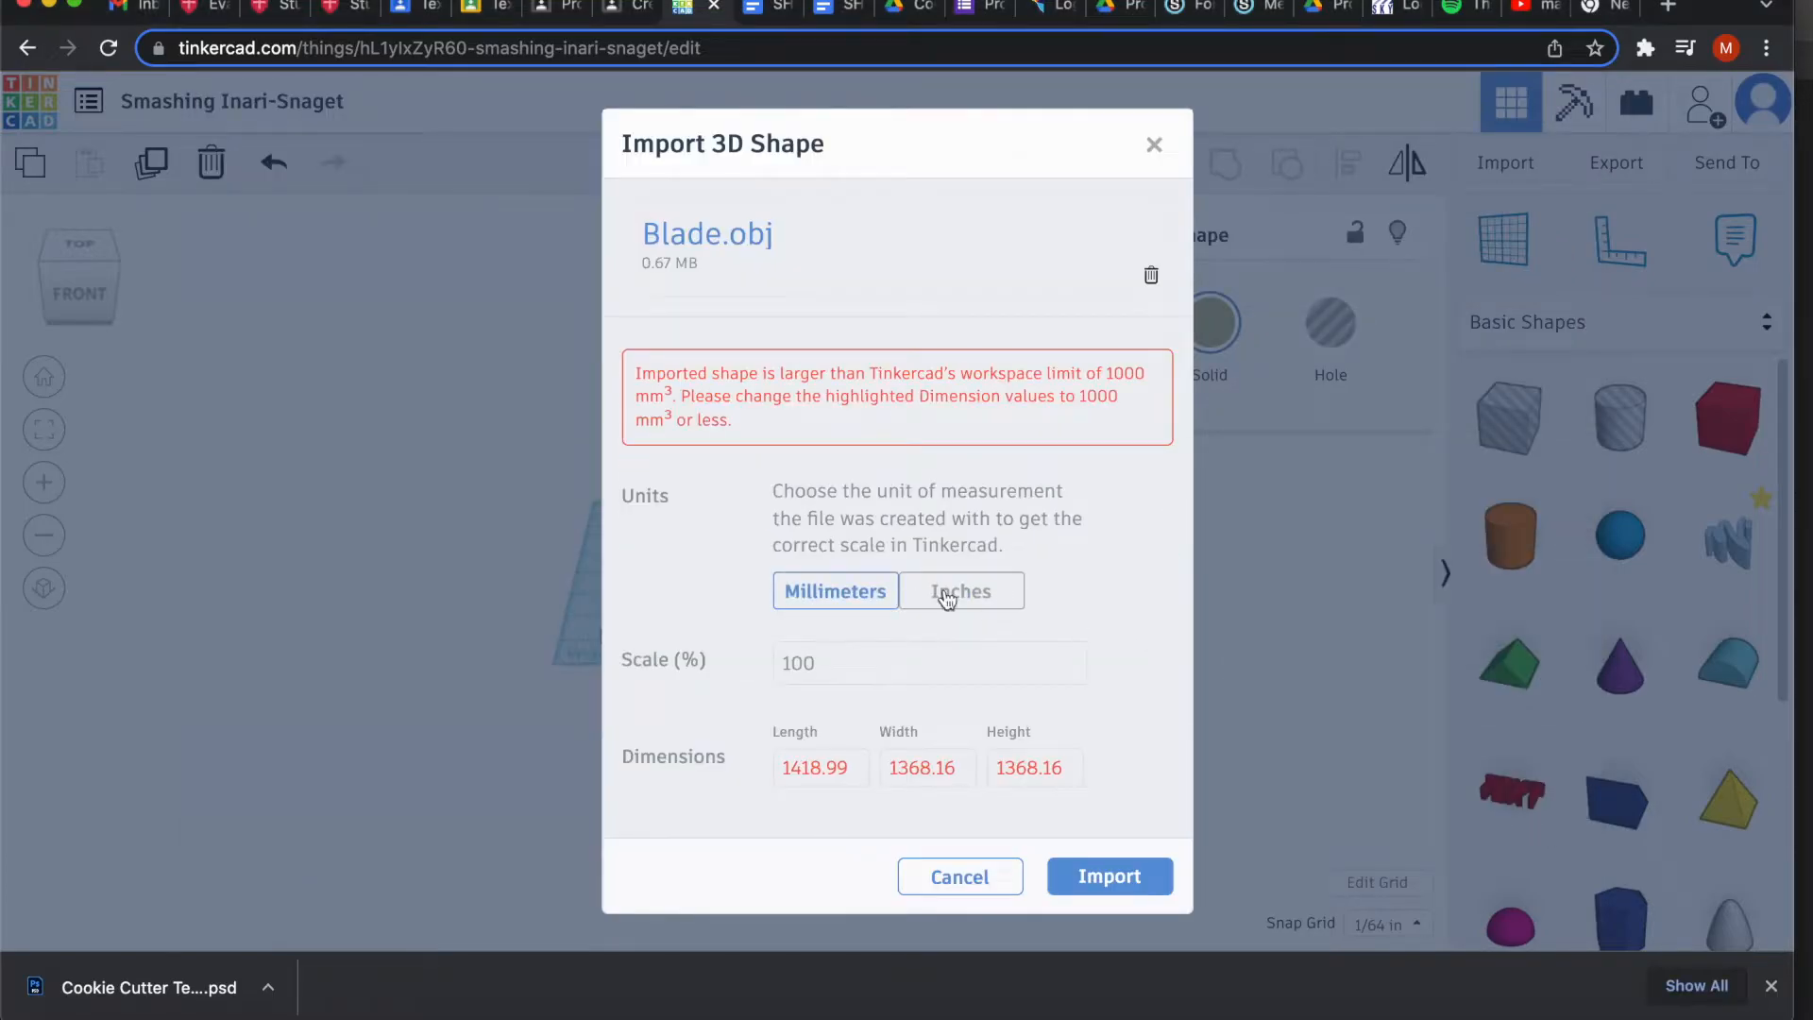
{"action": "left_click", "coordinate": [825, 661]}
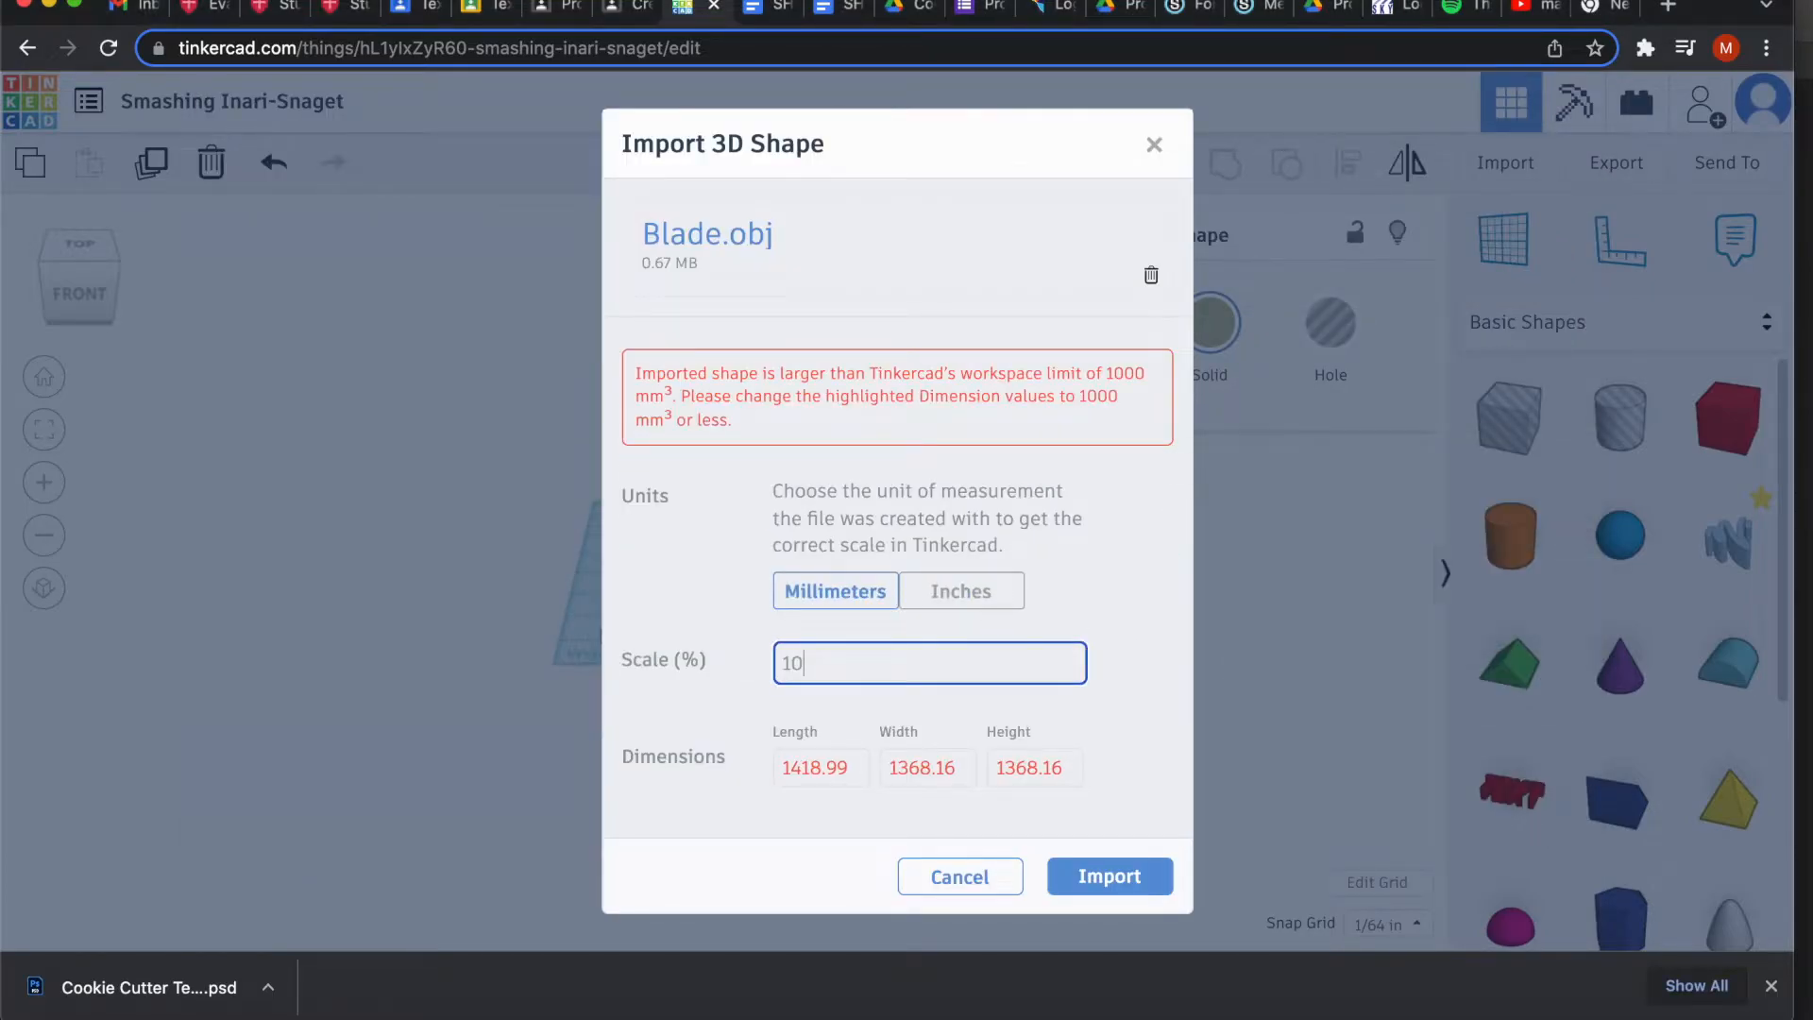
{"action": "left_click", "coordinate": [1096, 810]}
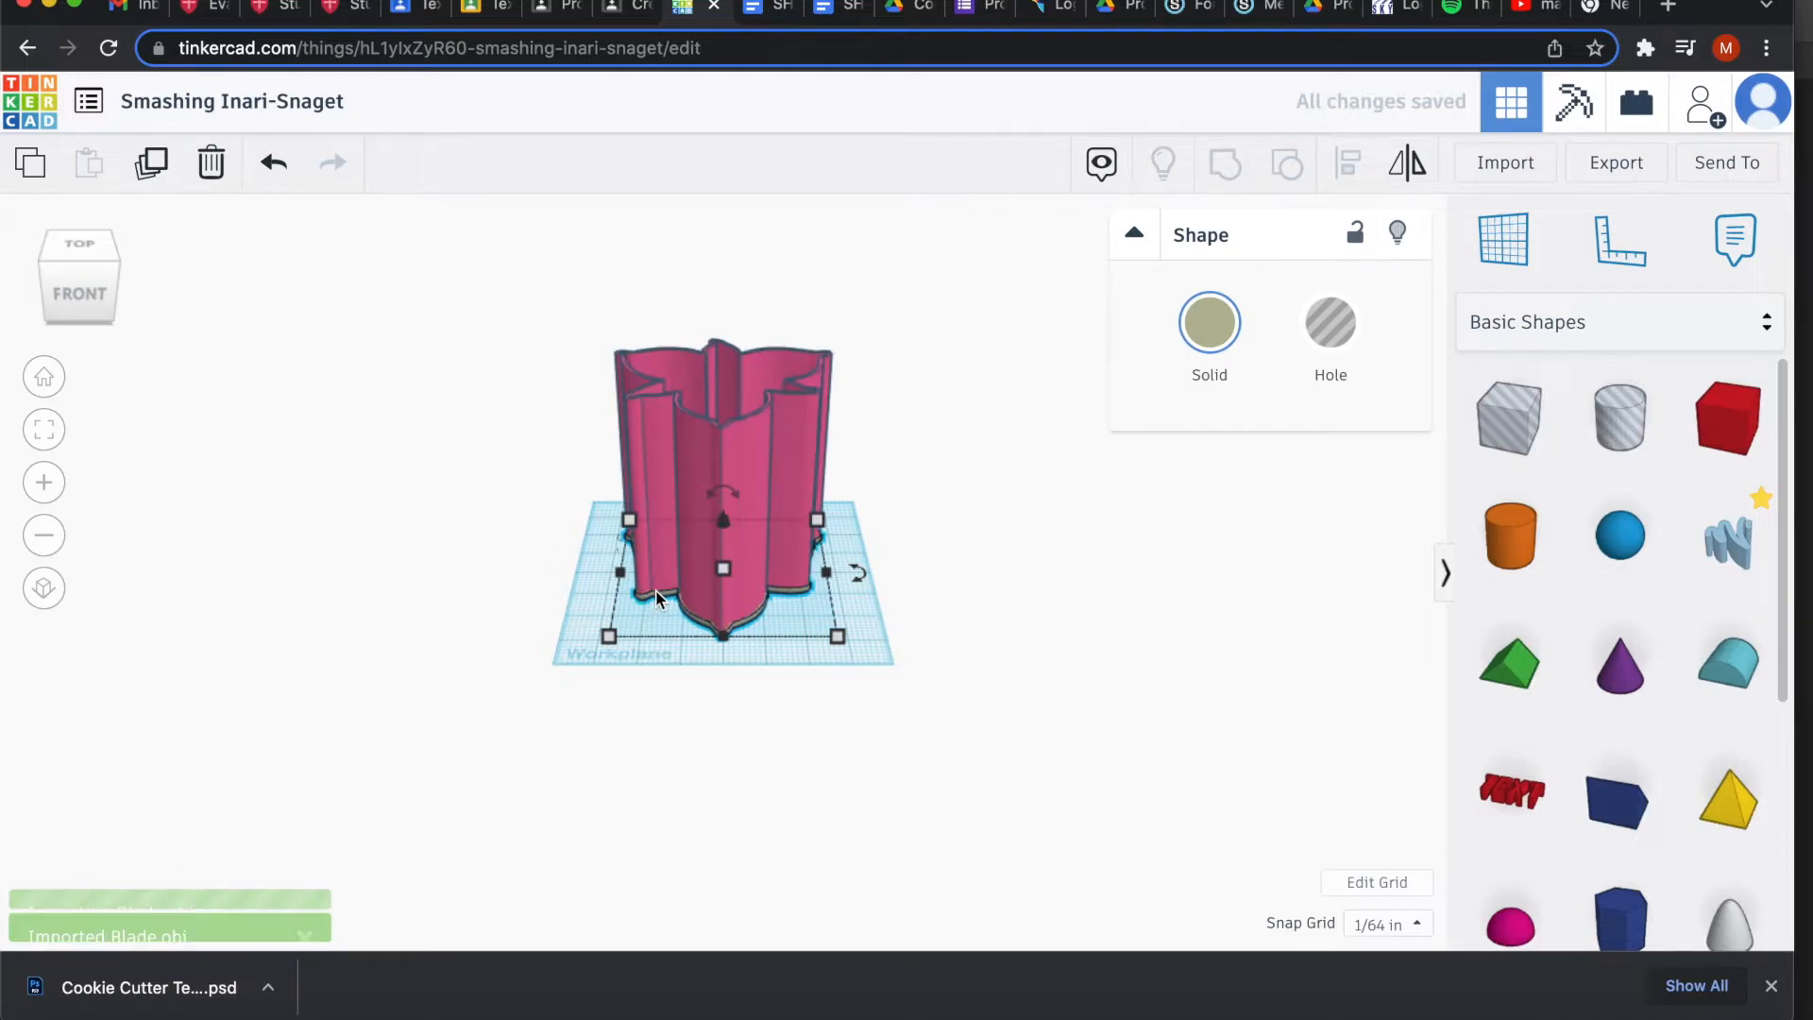
{"action": "left_click", "coordinate": [716, 452]}
{"action": "left_click_drag", "start_coordinate": [723, 410], "coordinate": [721, 557]}
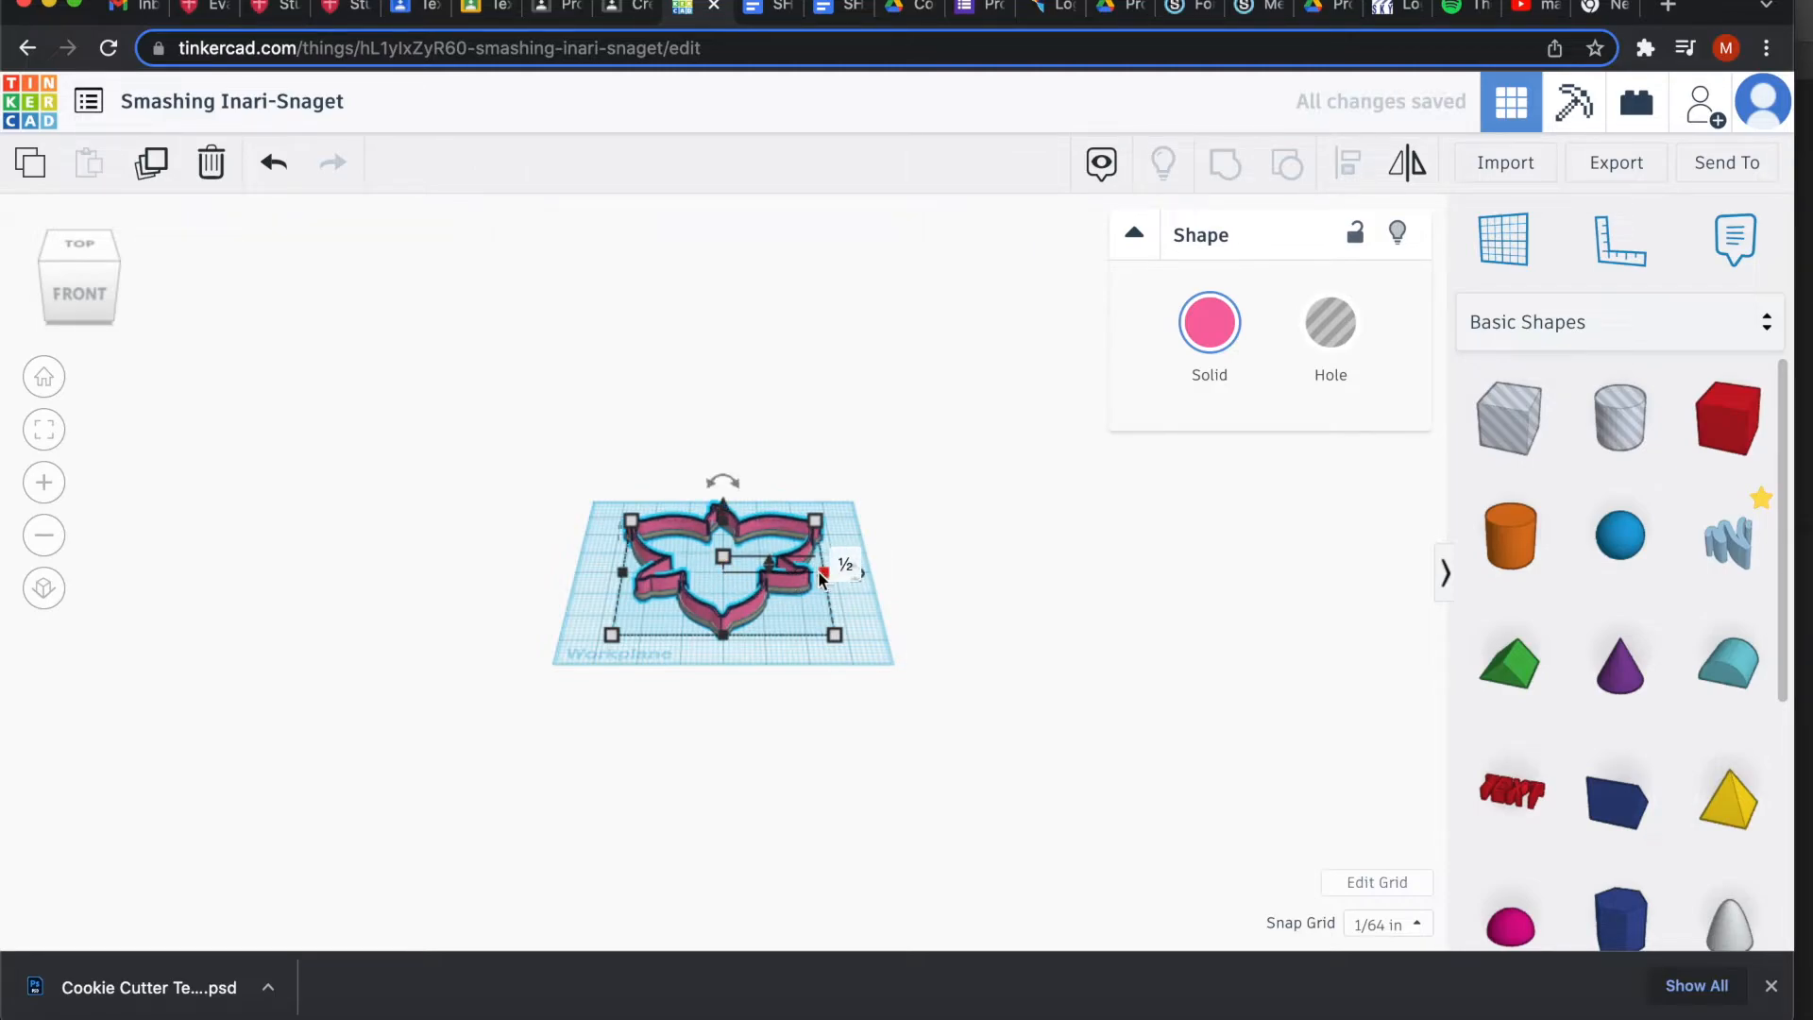
Select the blade and guard together and group them into one shape.
{"action": "left_click", "coordinate": [863, 601]}
{"action": "key", "text": "f"}
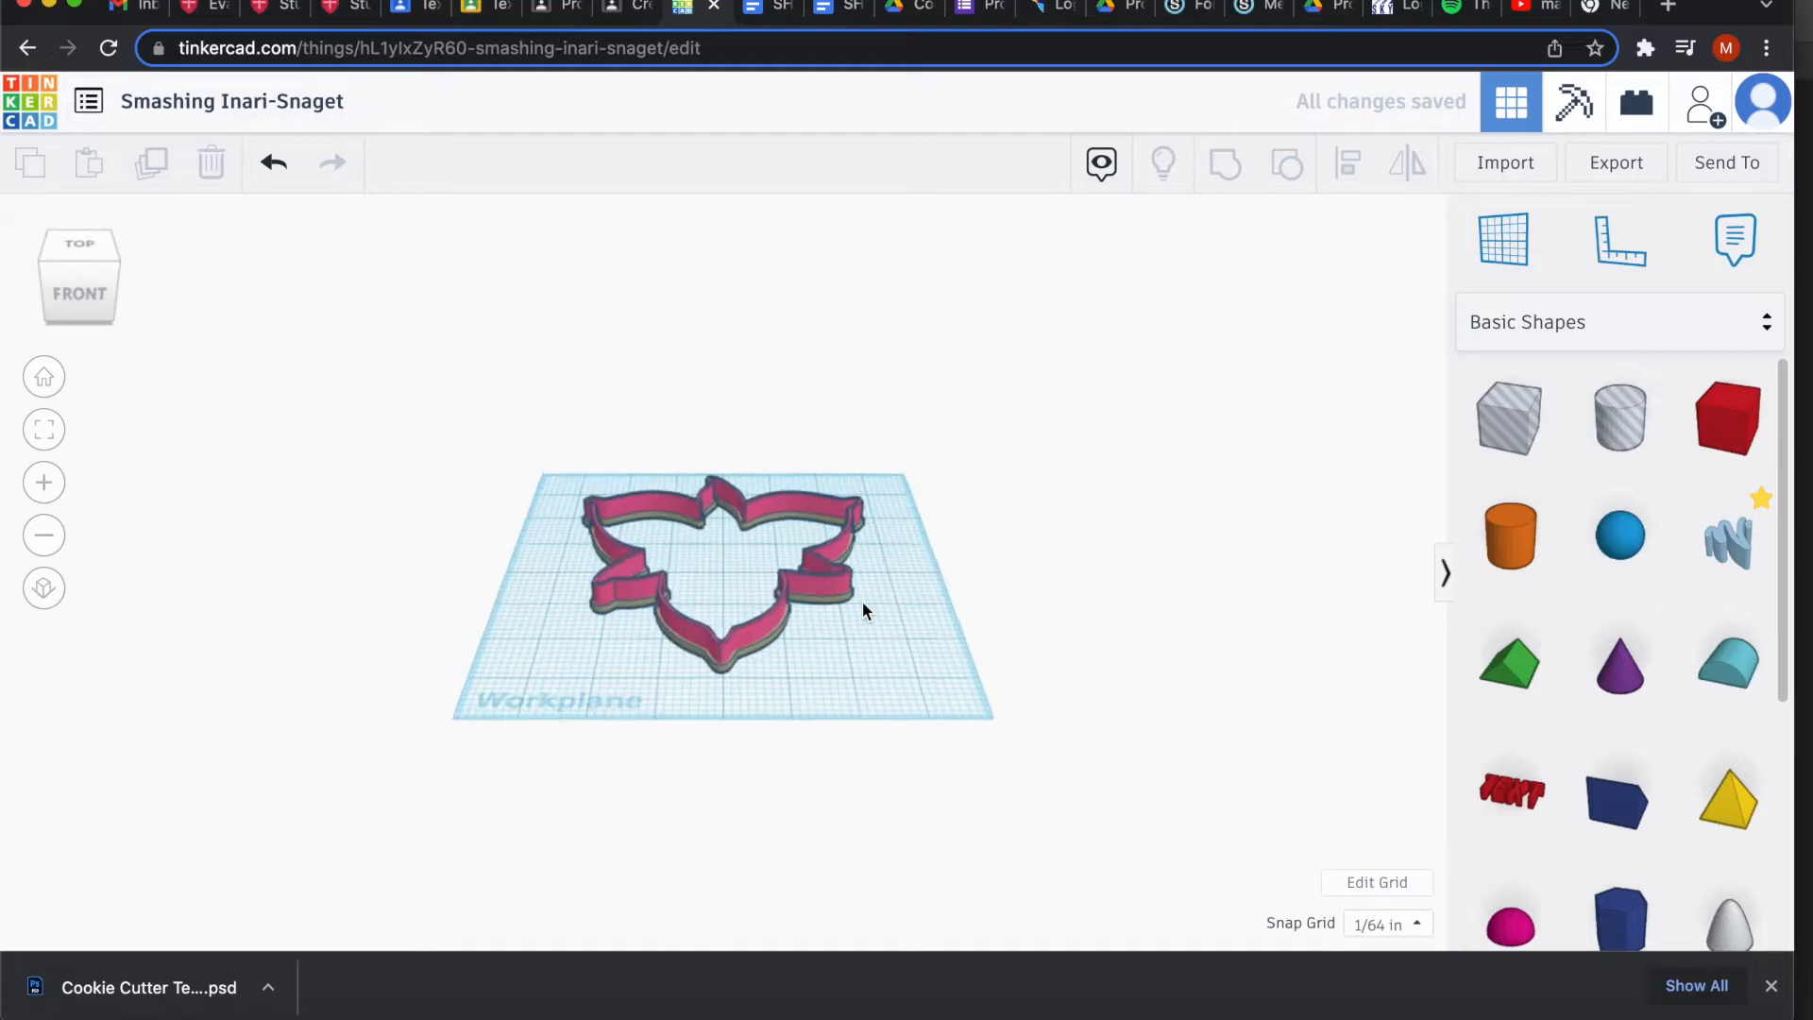
{"action": "scroll", "coordinate": [863, 602], "scroll_direction": "up", "scroll_amount": 5}
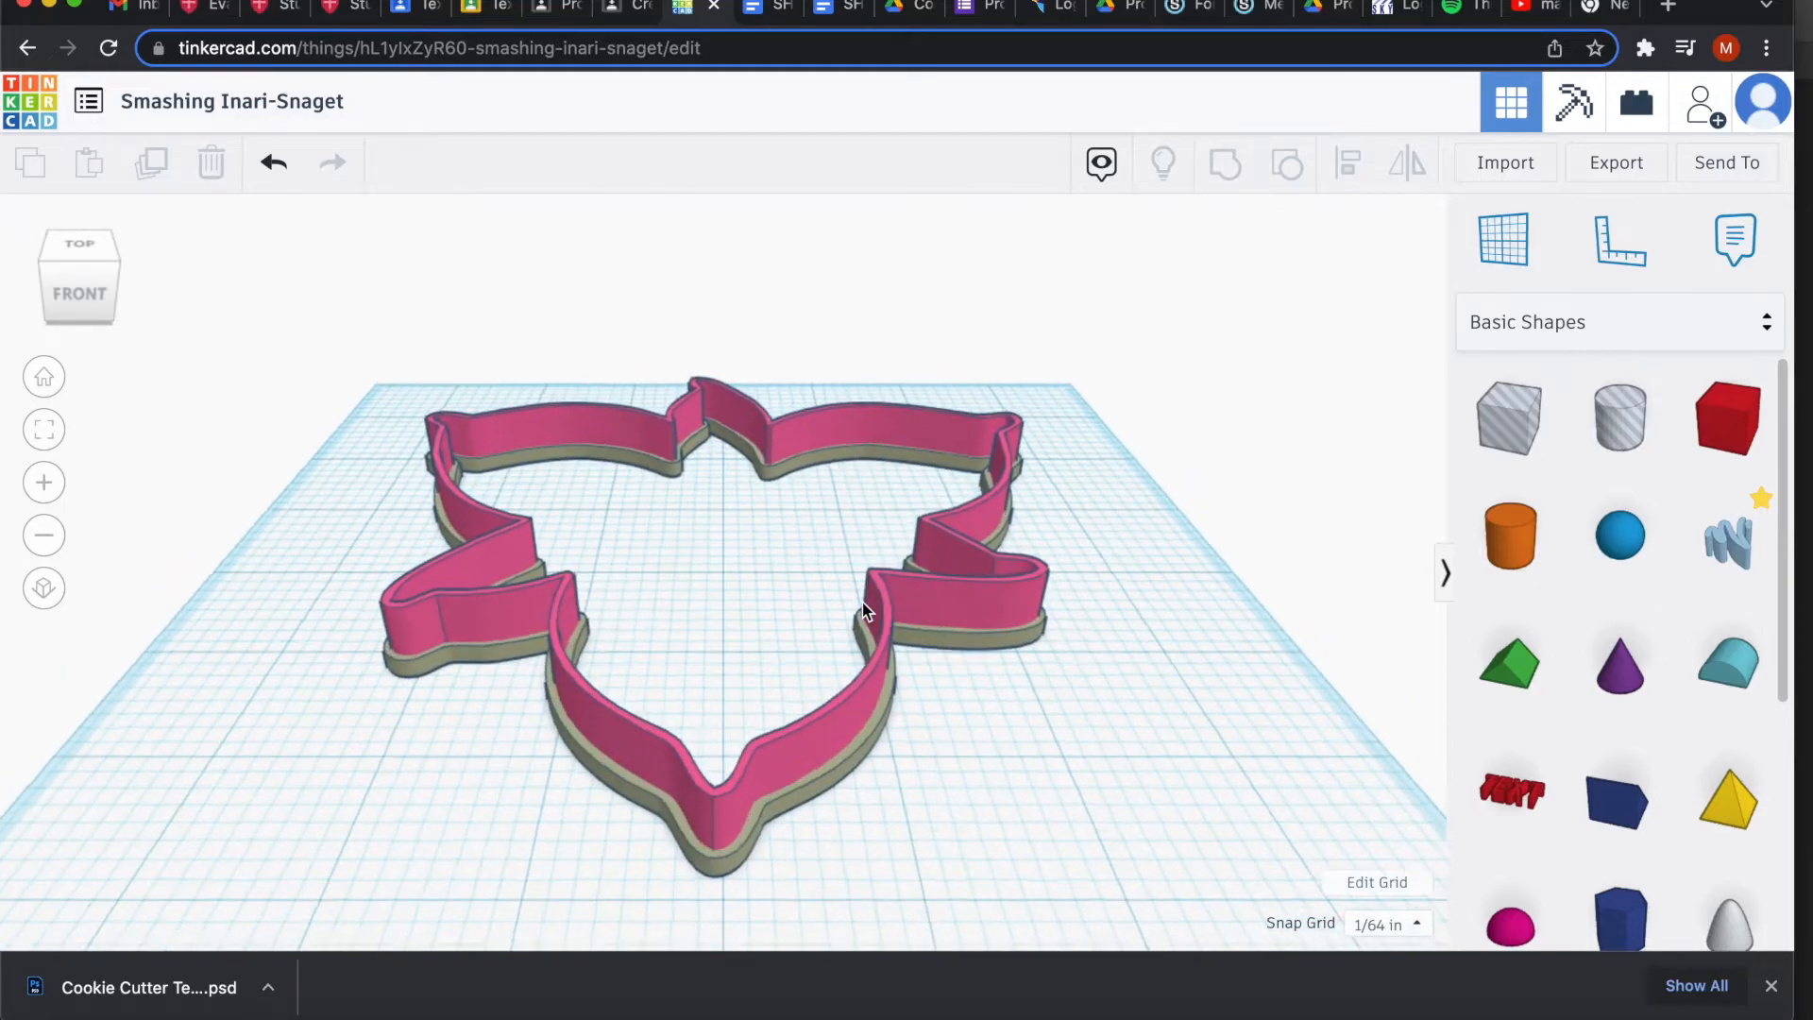
{"action": "scroll", "coordinate": [863, 602], "scroll_direction": "down", "scroll_amount": 3}
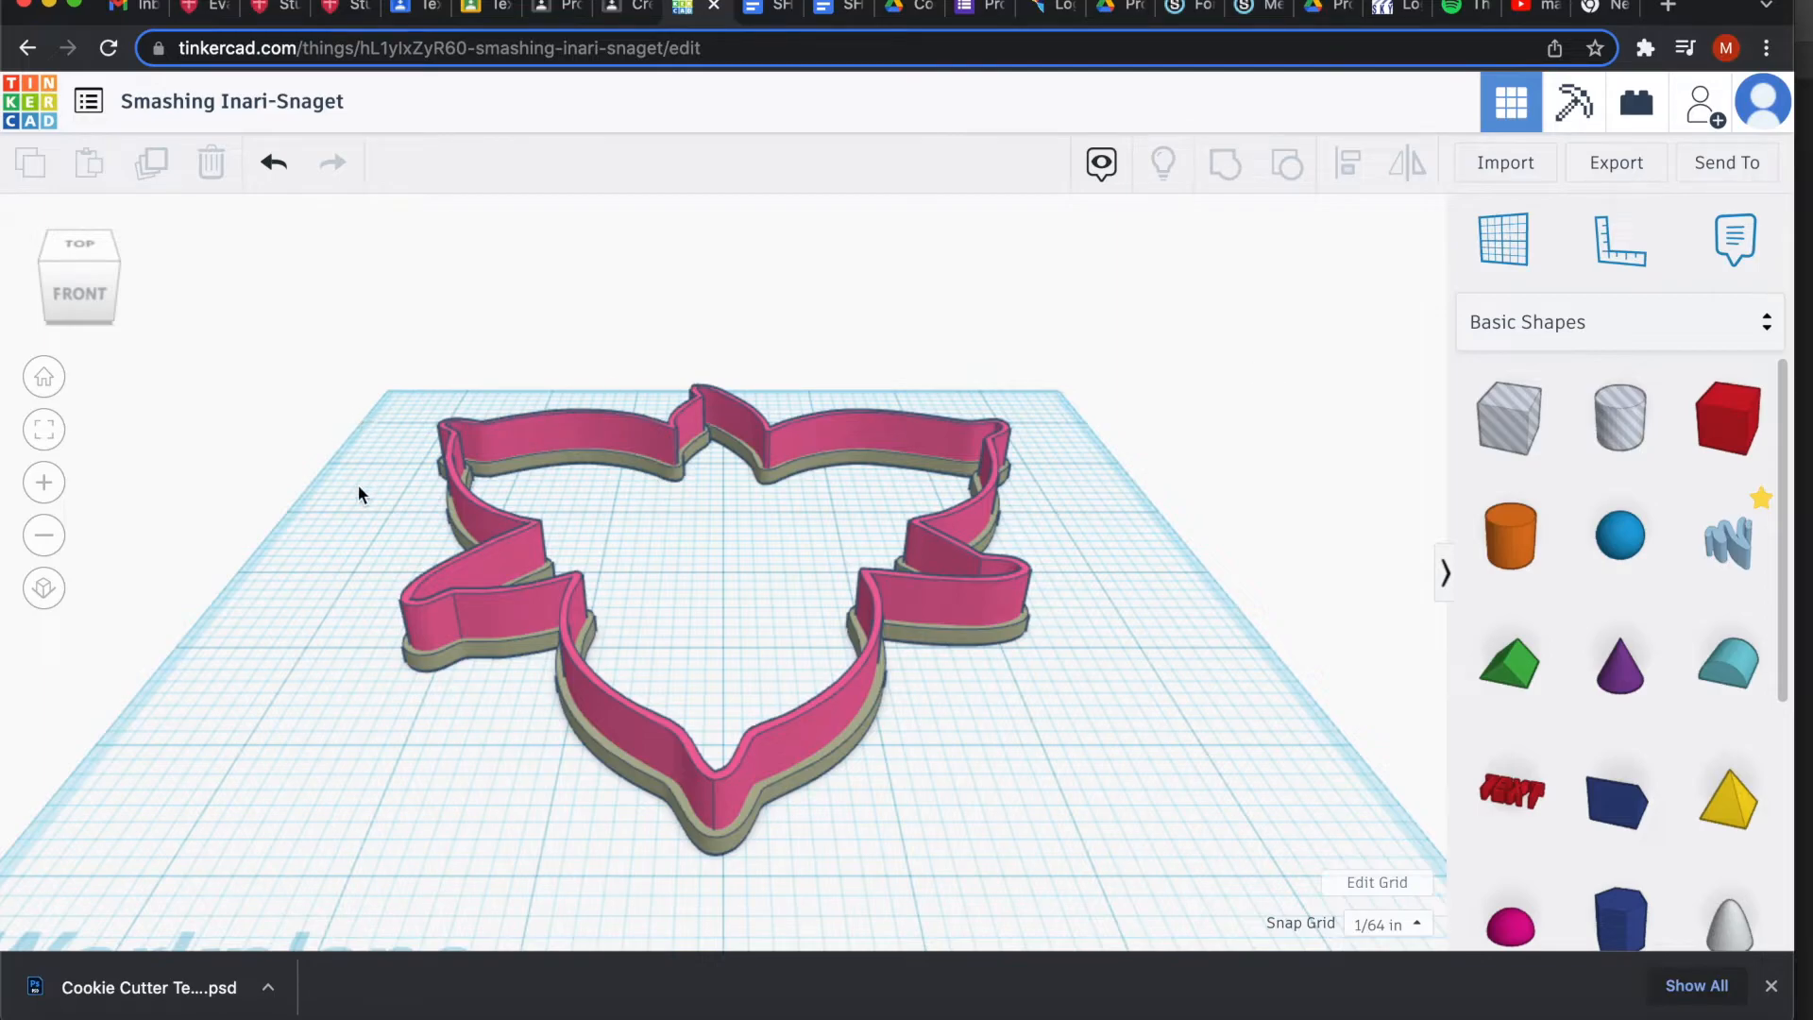
{"action": "left_click_drag", "start_coordinate": [351, 528], "coordinate": [1043, 790]}
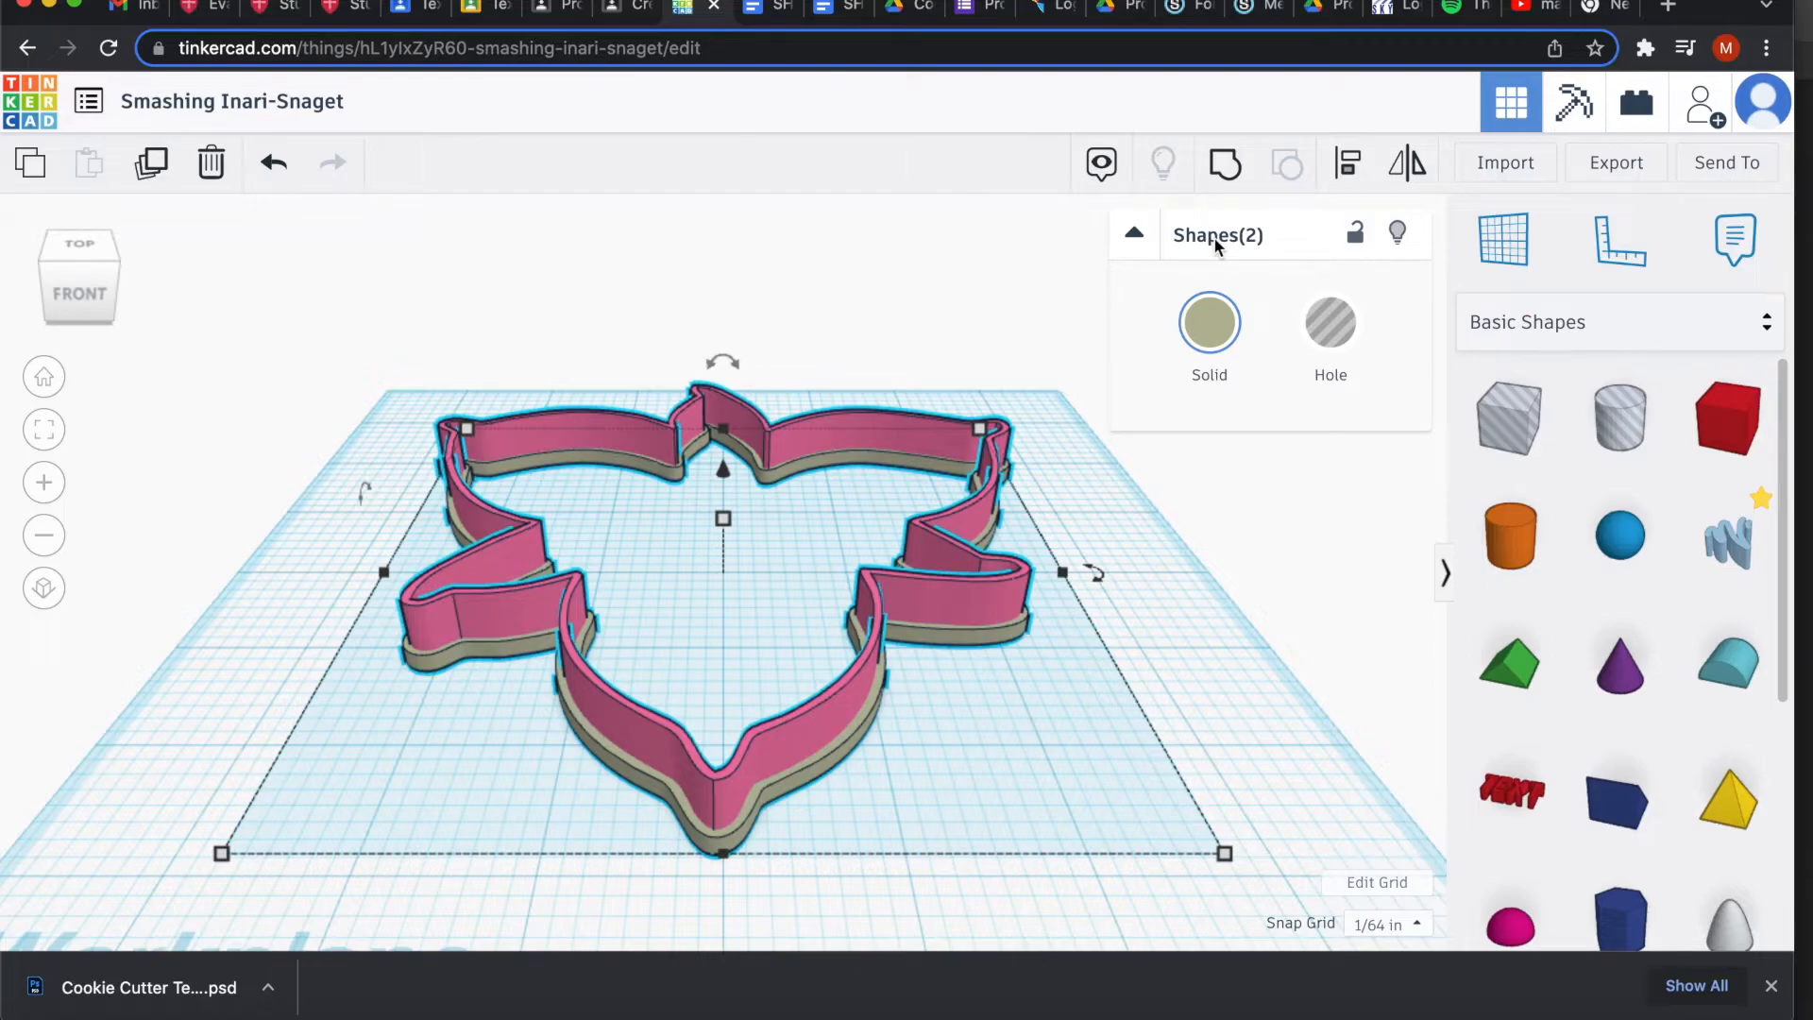
{"action": "left_click", "coordinate": [1225, 166]}
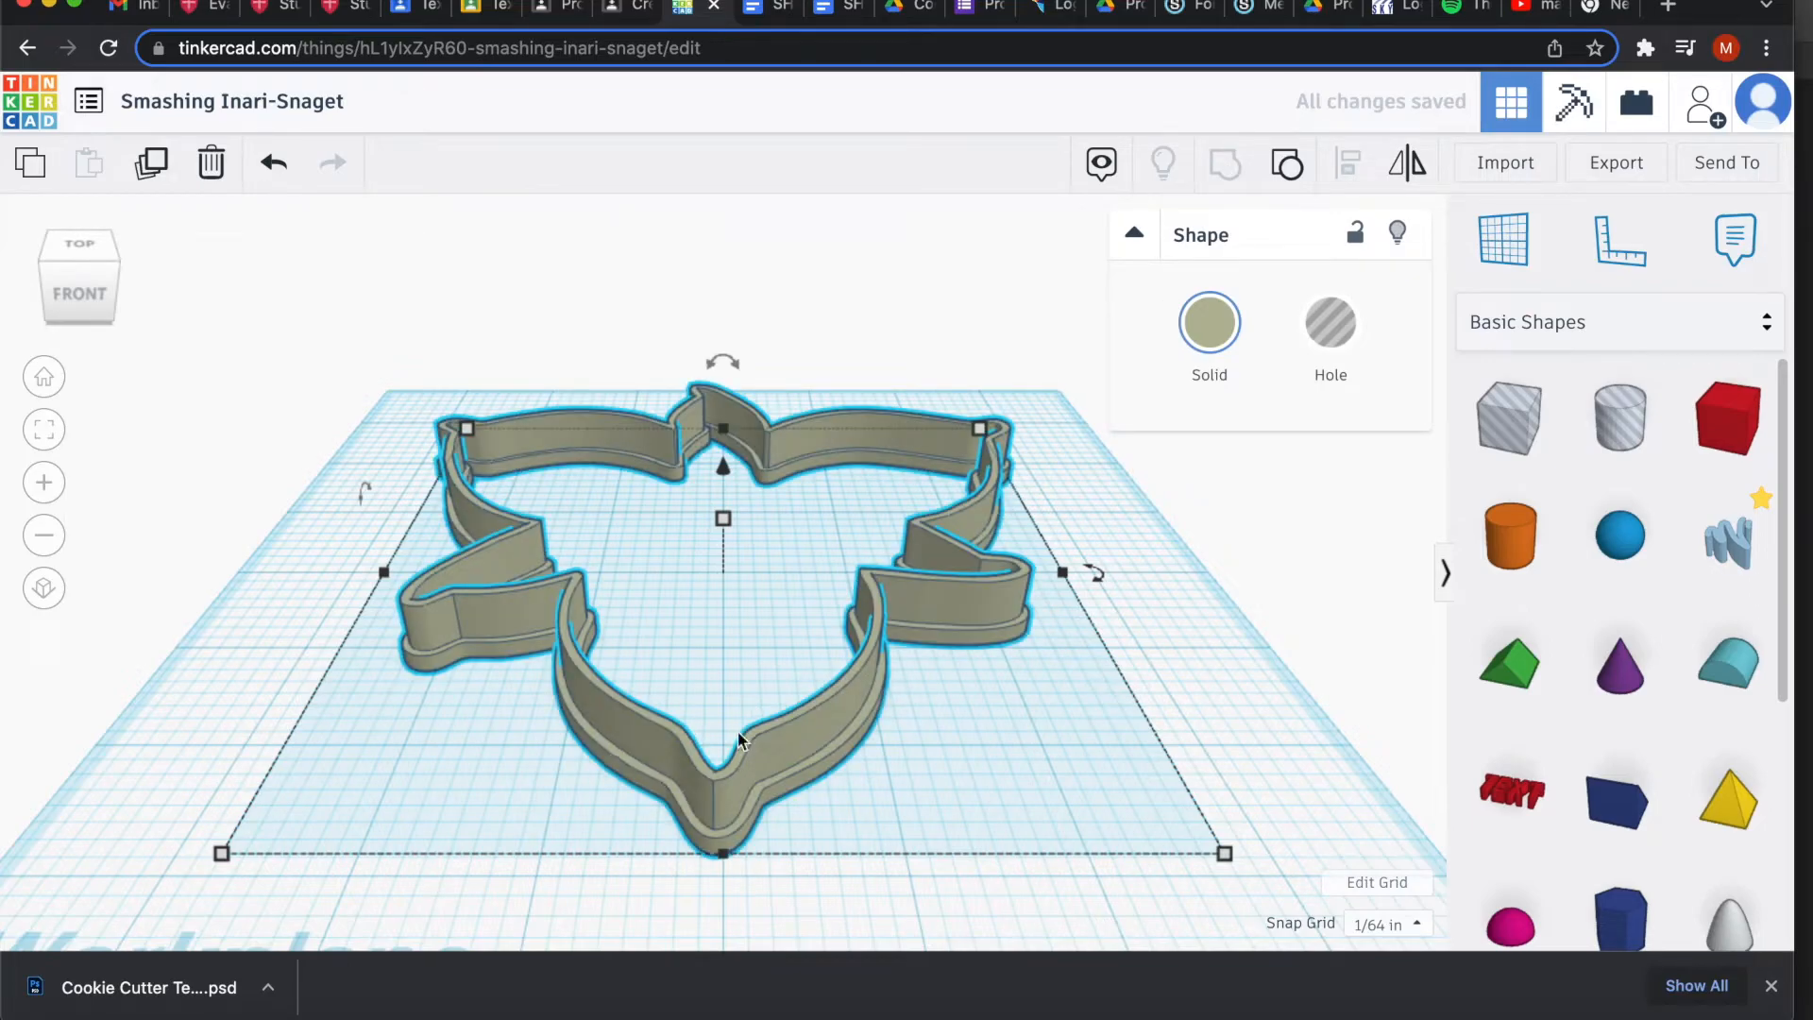
Colour the grouped cookie cutter red and view it from the top.
{"action": "left_click", "coordinate": [1210, 322]}
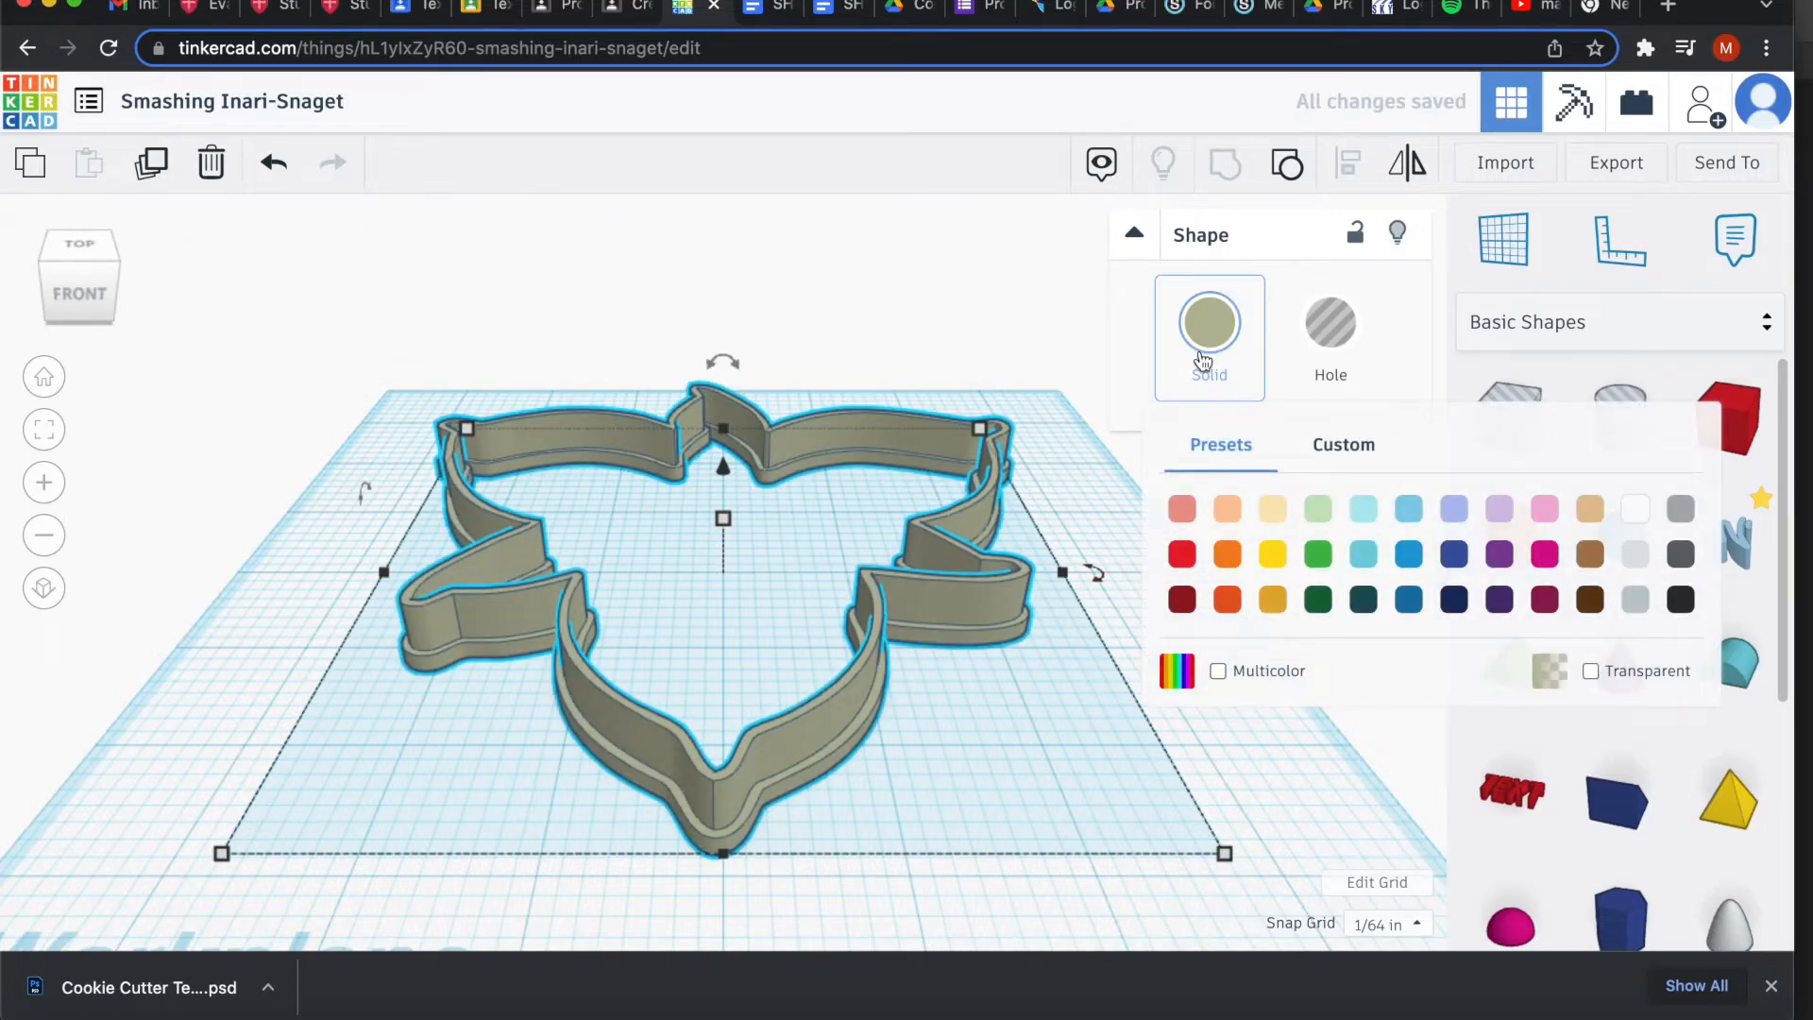
{"action": "left_click", "coordinate": [1179, 554]}
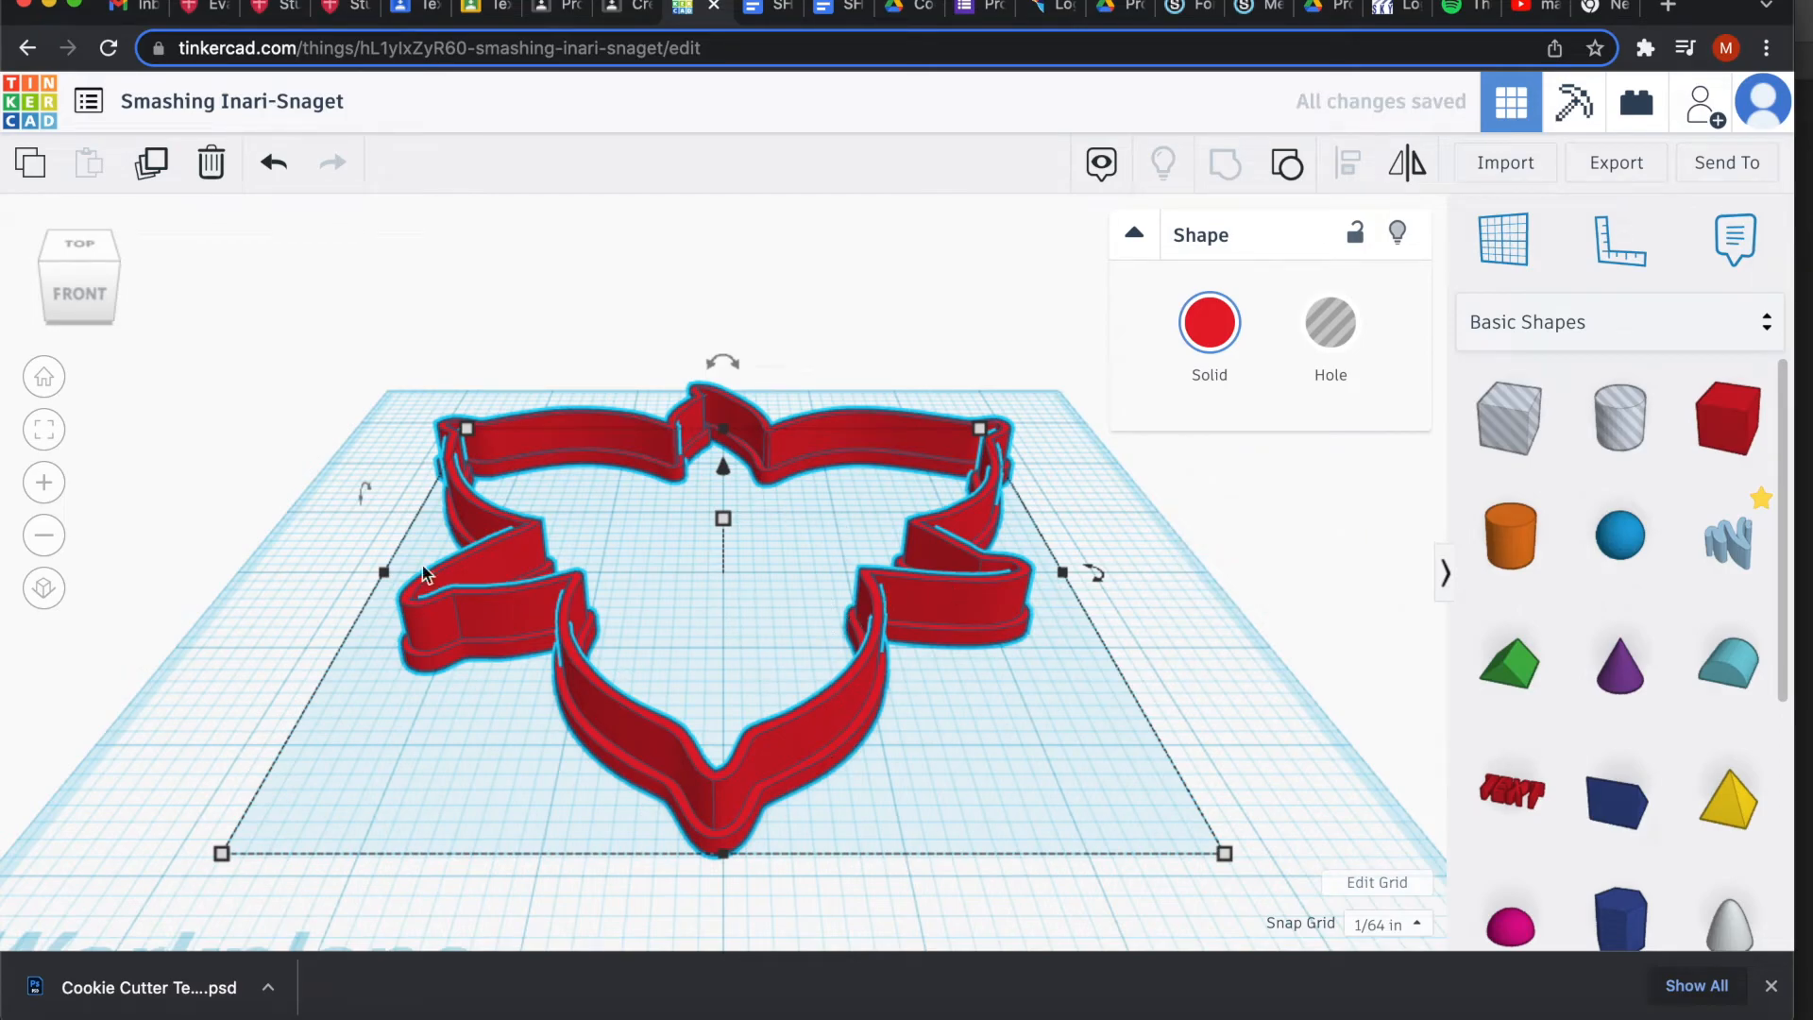
{"action": "left_click", "coordinate": [102, 257]}
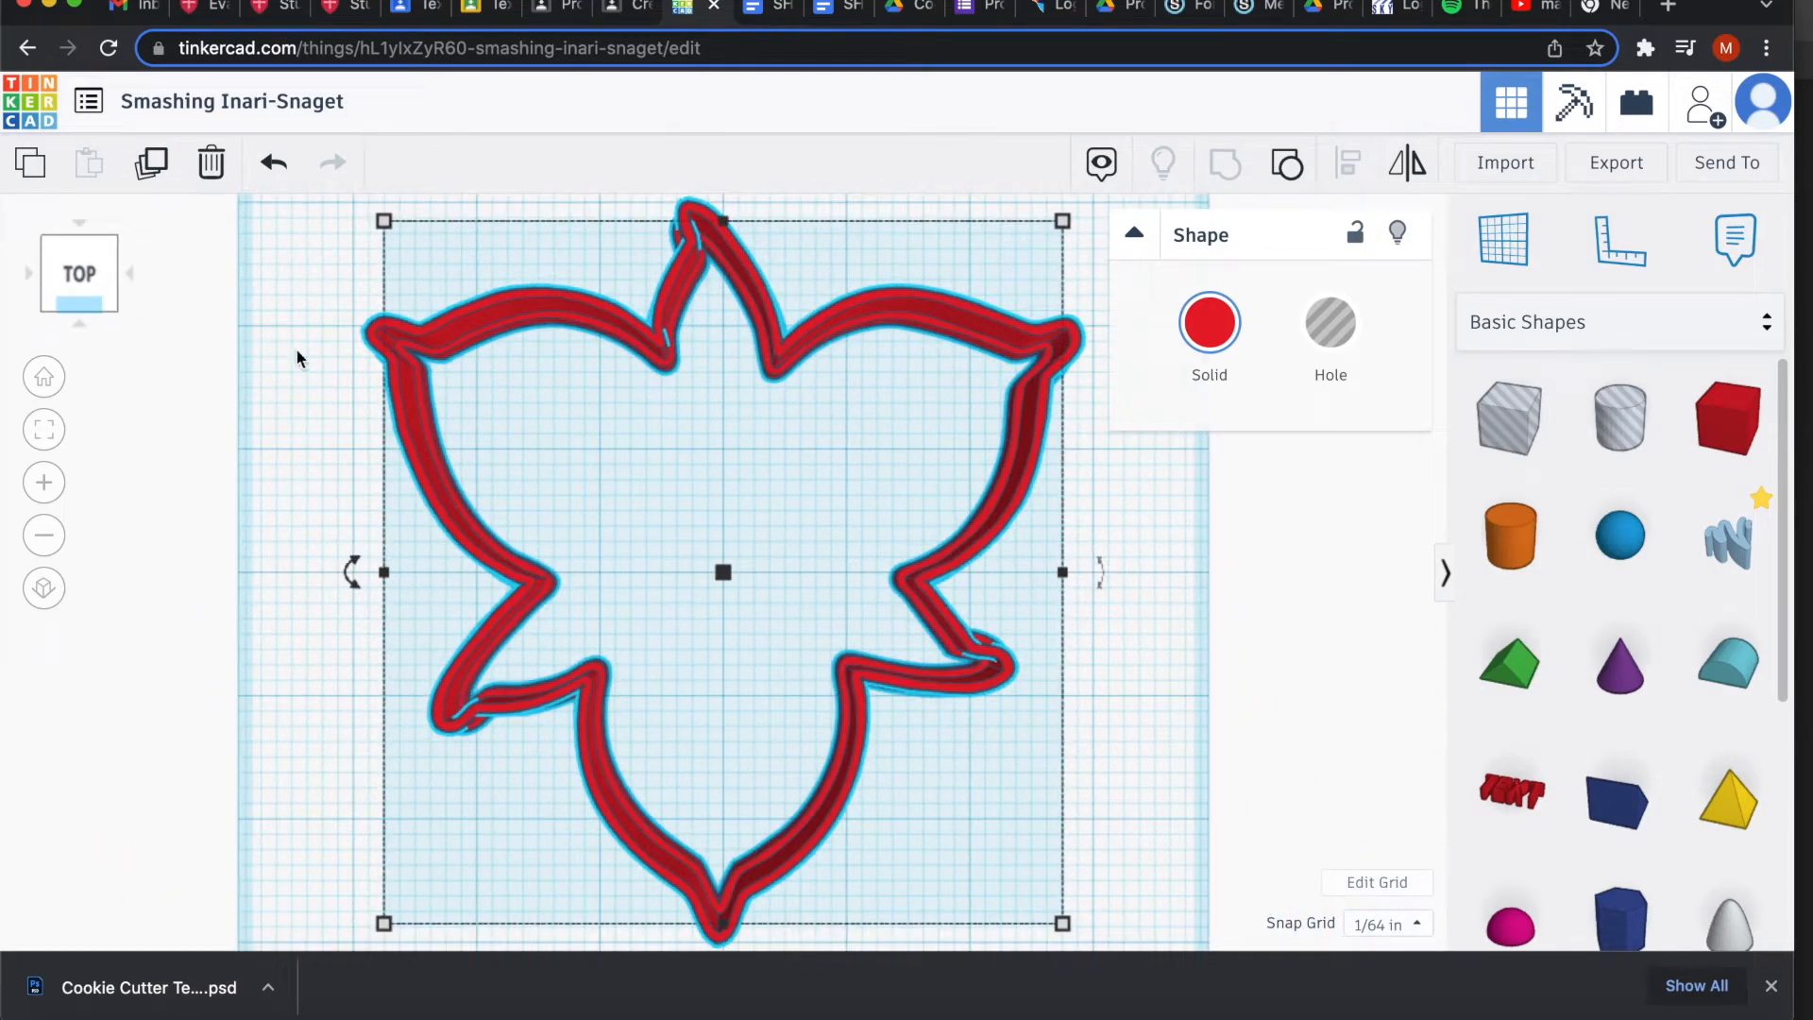
Scale the red cookie cutter down proportionally to 4.5 by 4.346 inches.
{"action": "mouse_move", "coordinate": [94, 279]}
{"action": "left_mouse_down"}
{"action": "mouse_move", "coordinate": [104, 217]}
{"action": "mouse_move", "coordinate": [120, 215]}
{"action": "mouse_move", "coordinate": [121, 253]}
{"action": "mouse_move", "coordinate": [93, 248]}
{"action": "mouse_move", "coordinate": [100, 265]}
{"action": "mouse_move", "coordinate": [93, 248]}
{"action": "left_mouse_up"}
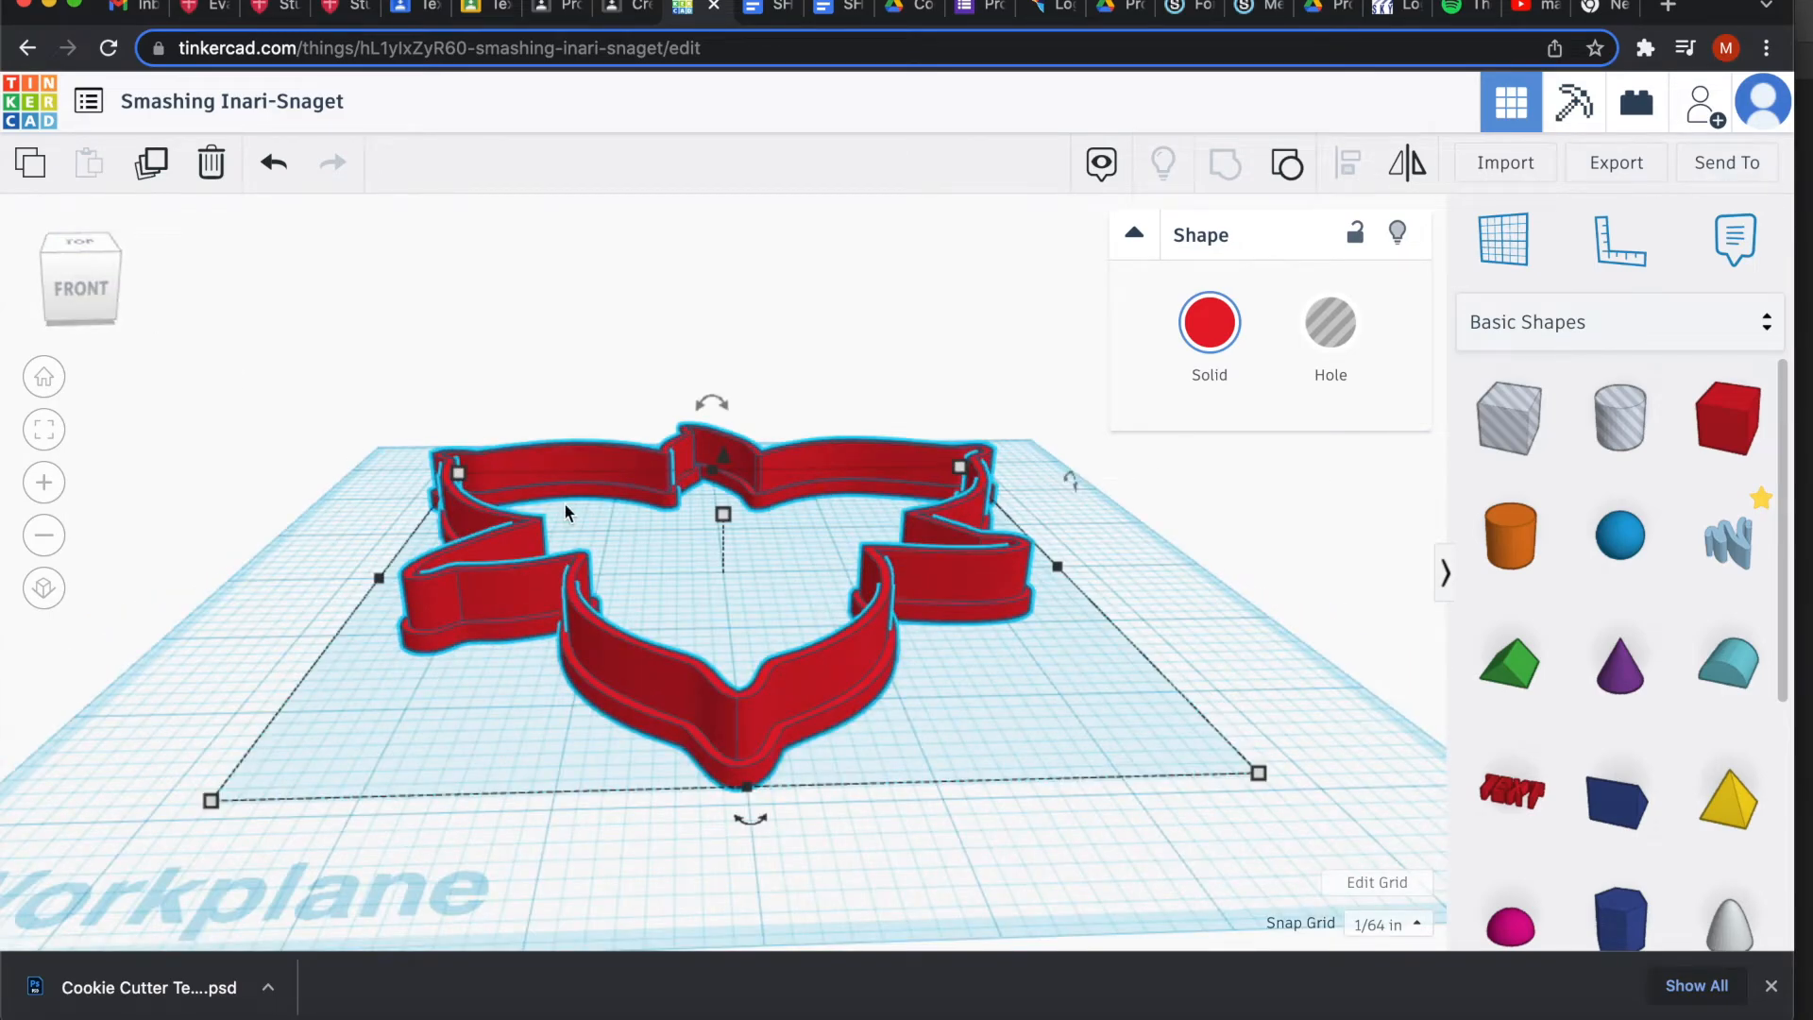
{"action": "scroll", "coordinate": [565, 504], "scroll_direction": "down", "scroll_amount": 3}
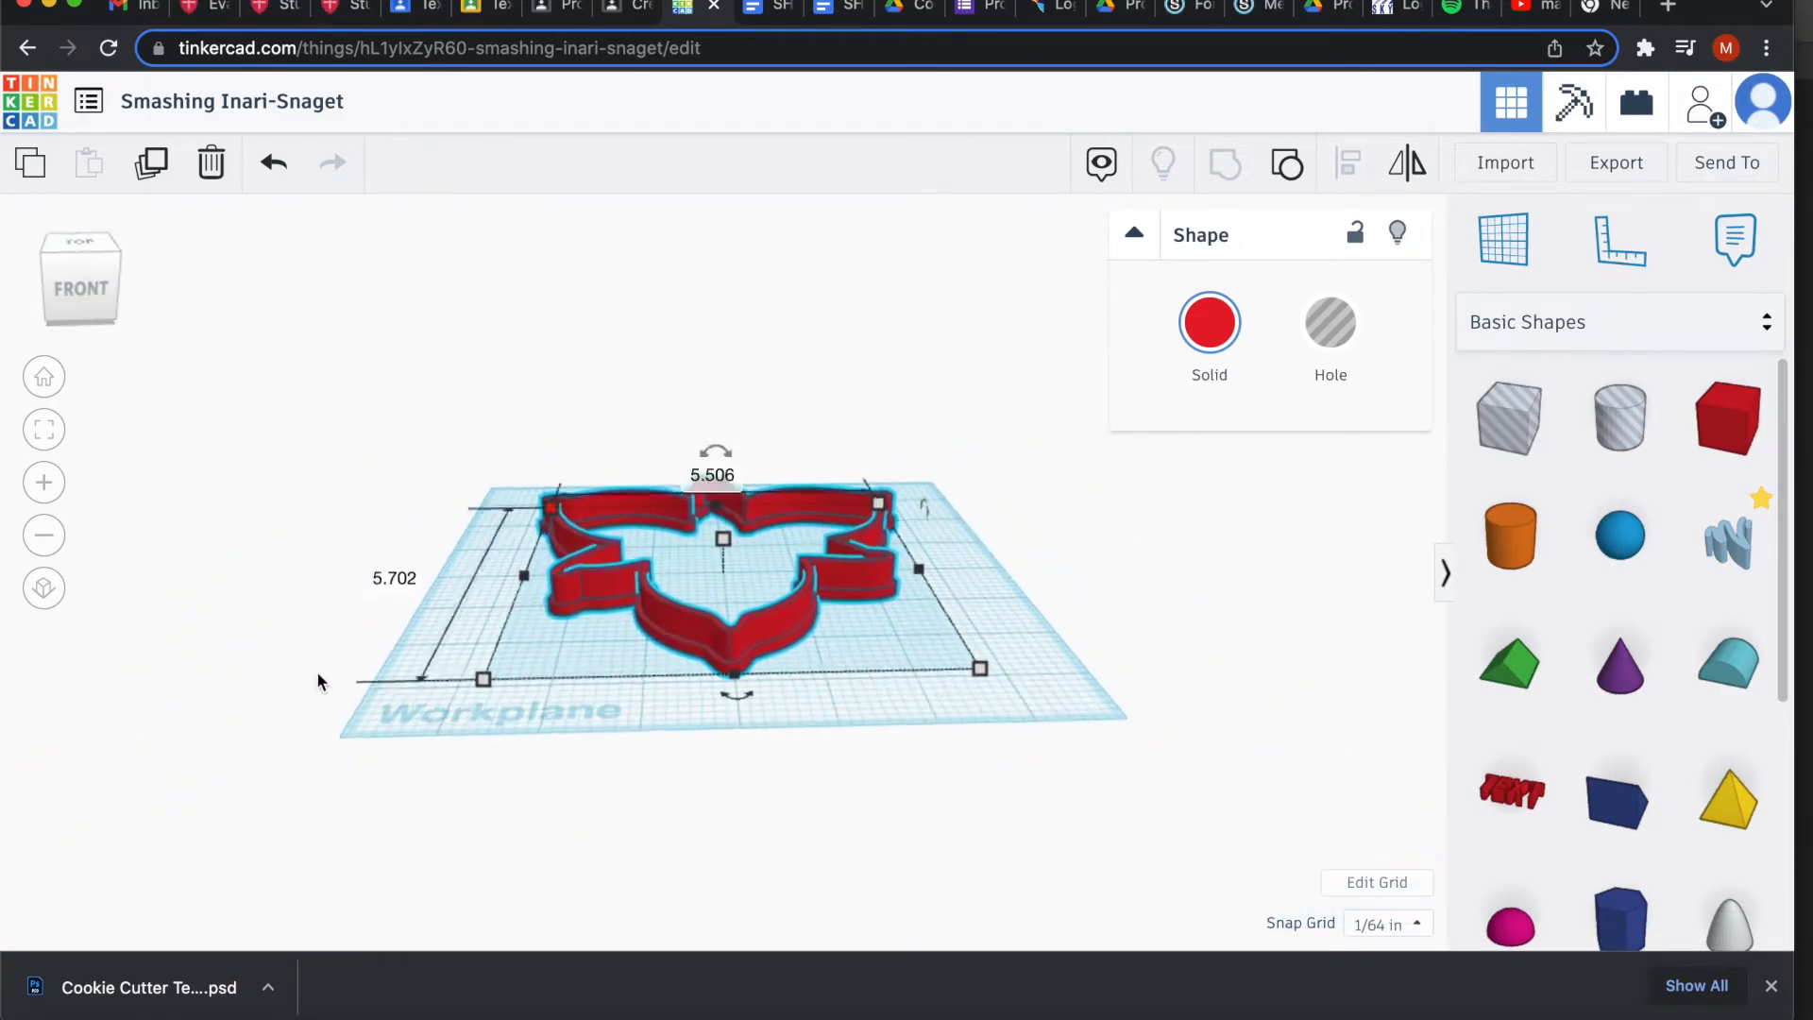
{"action": "left_click", "coordinate": [488, 681]}
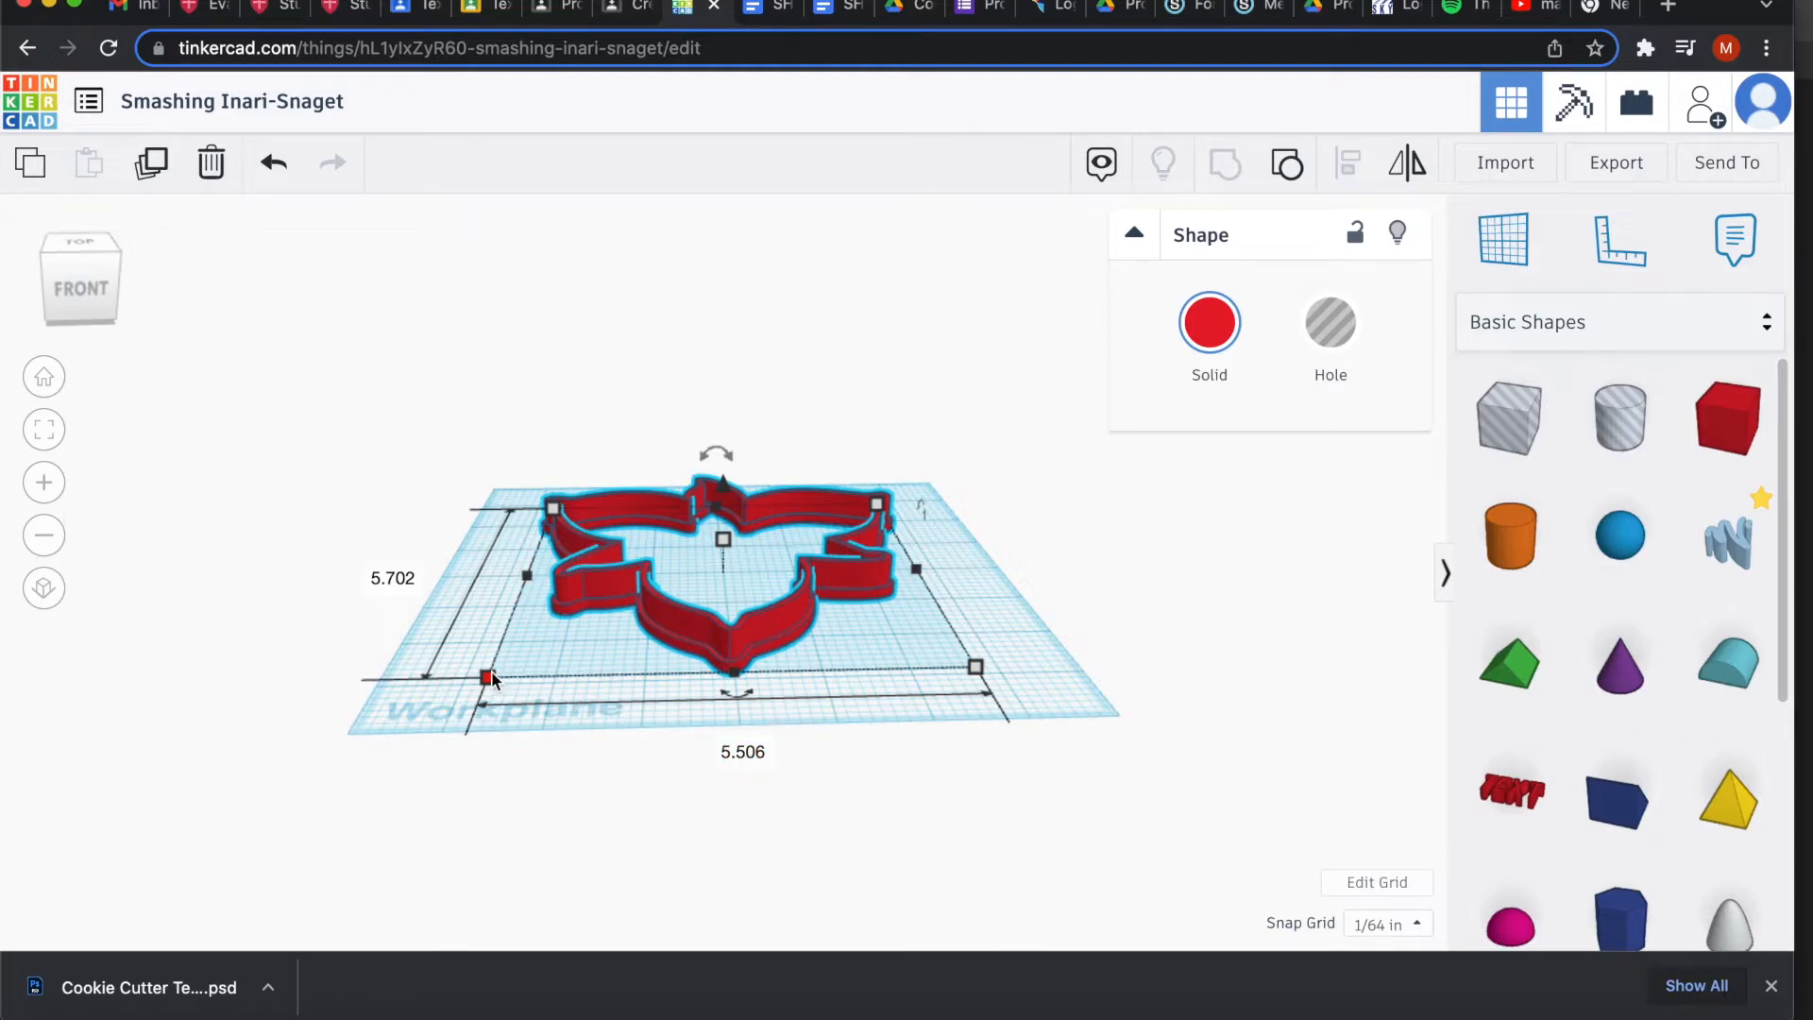
{"action": "left_click_drag", "start_coordinate": [490, 673], "coordinate": [618, 535]}
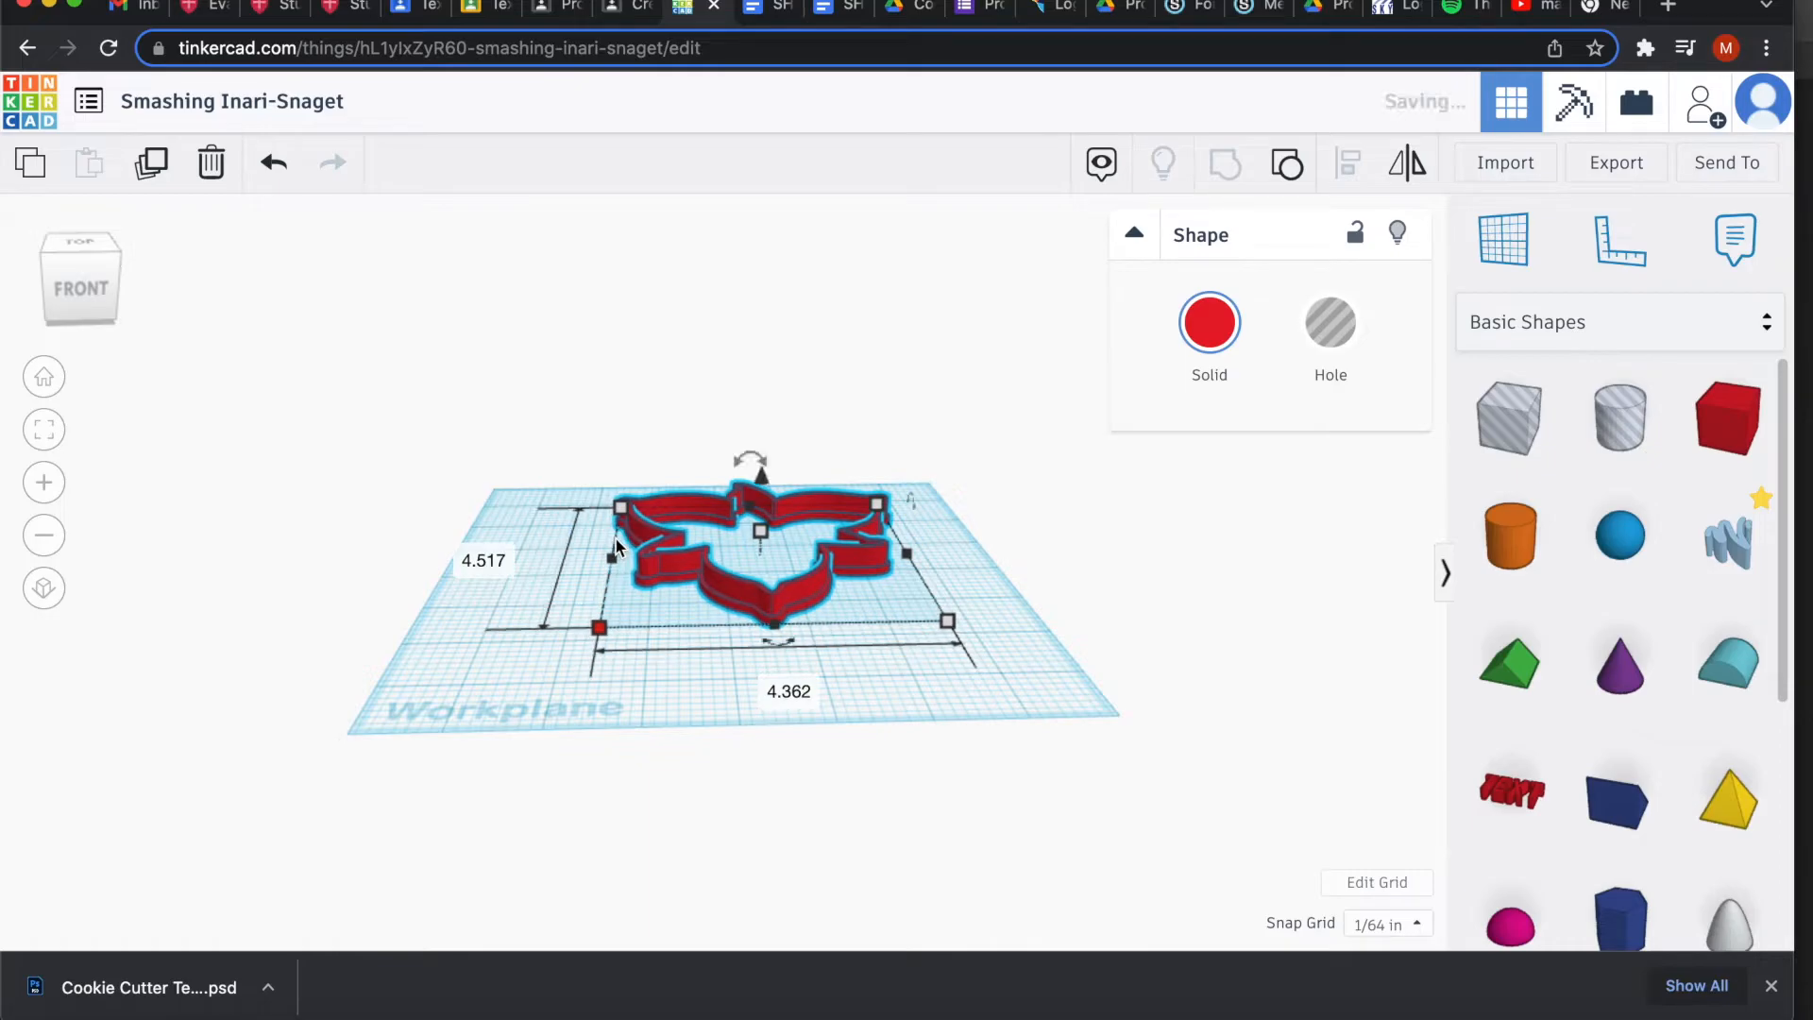
{"action": "left_click", "coordinate": [490, 558]}
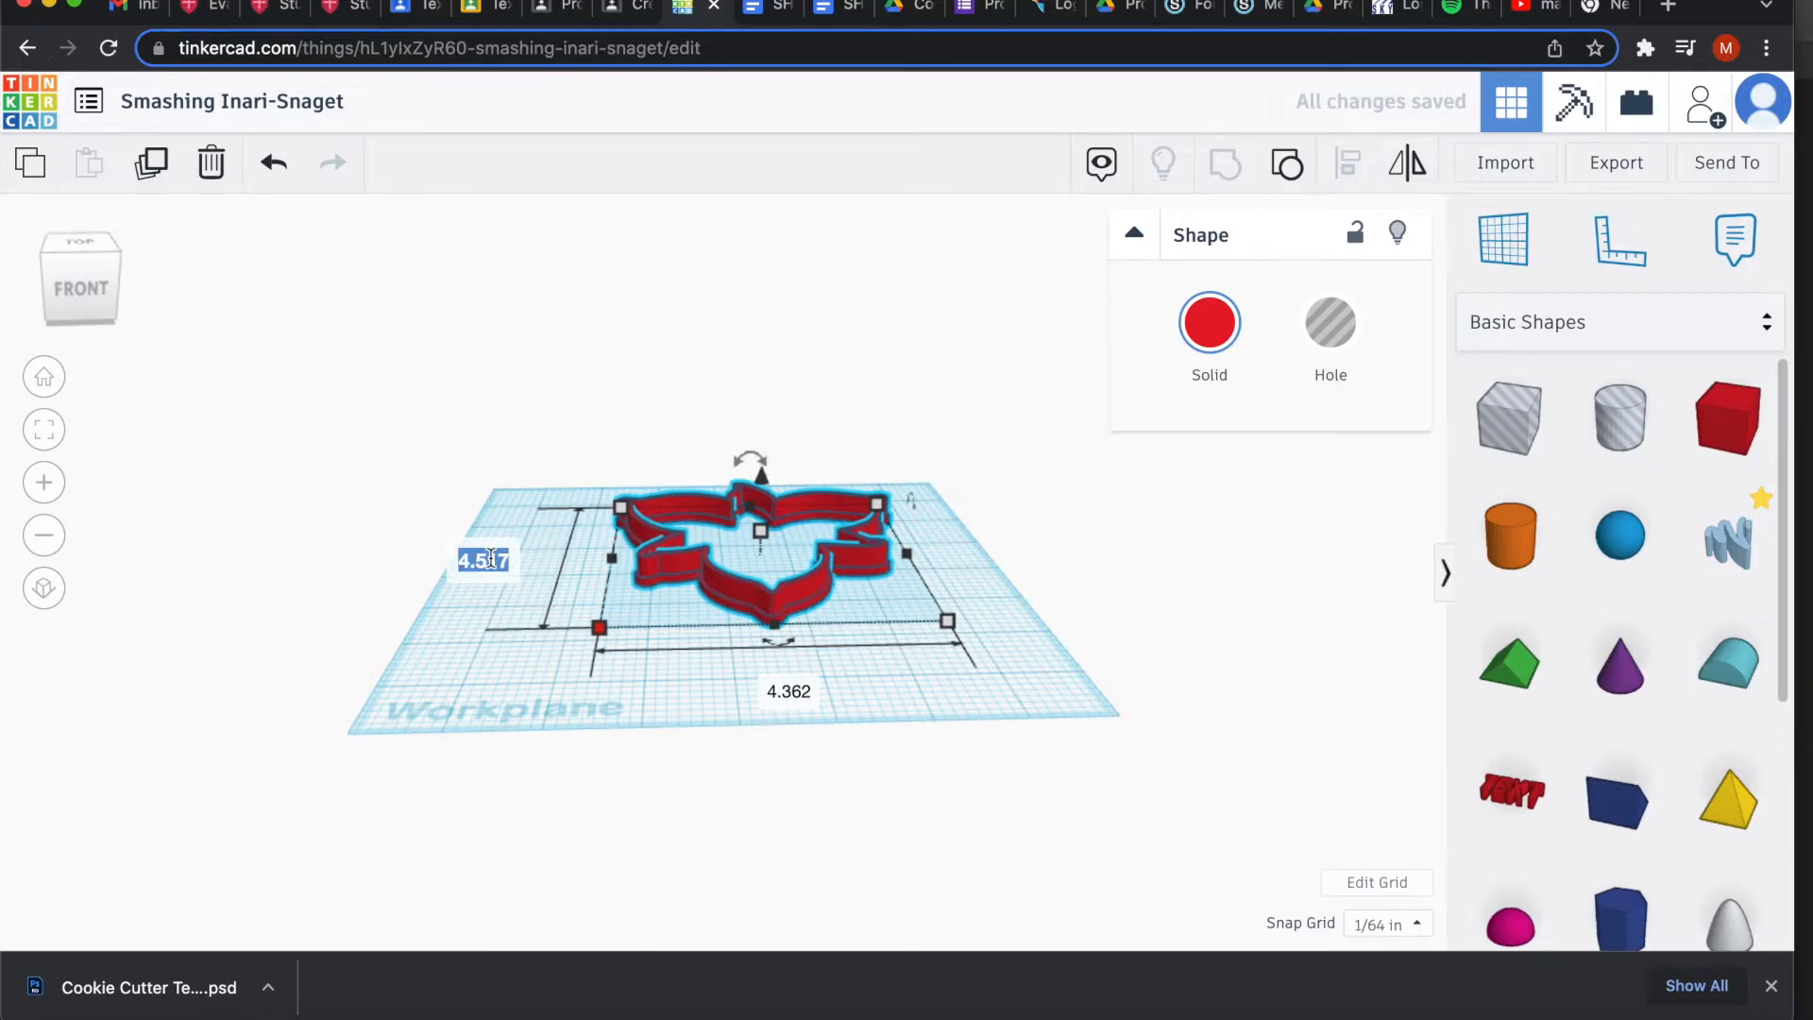
{"action": "type", "text": "4.5"}
{"action": "key", "text": "Return"}
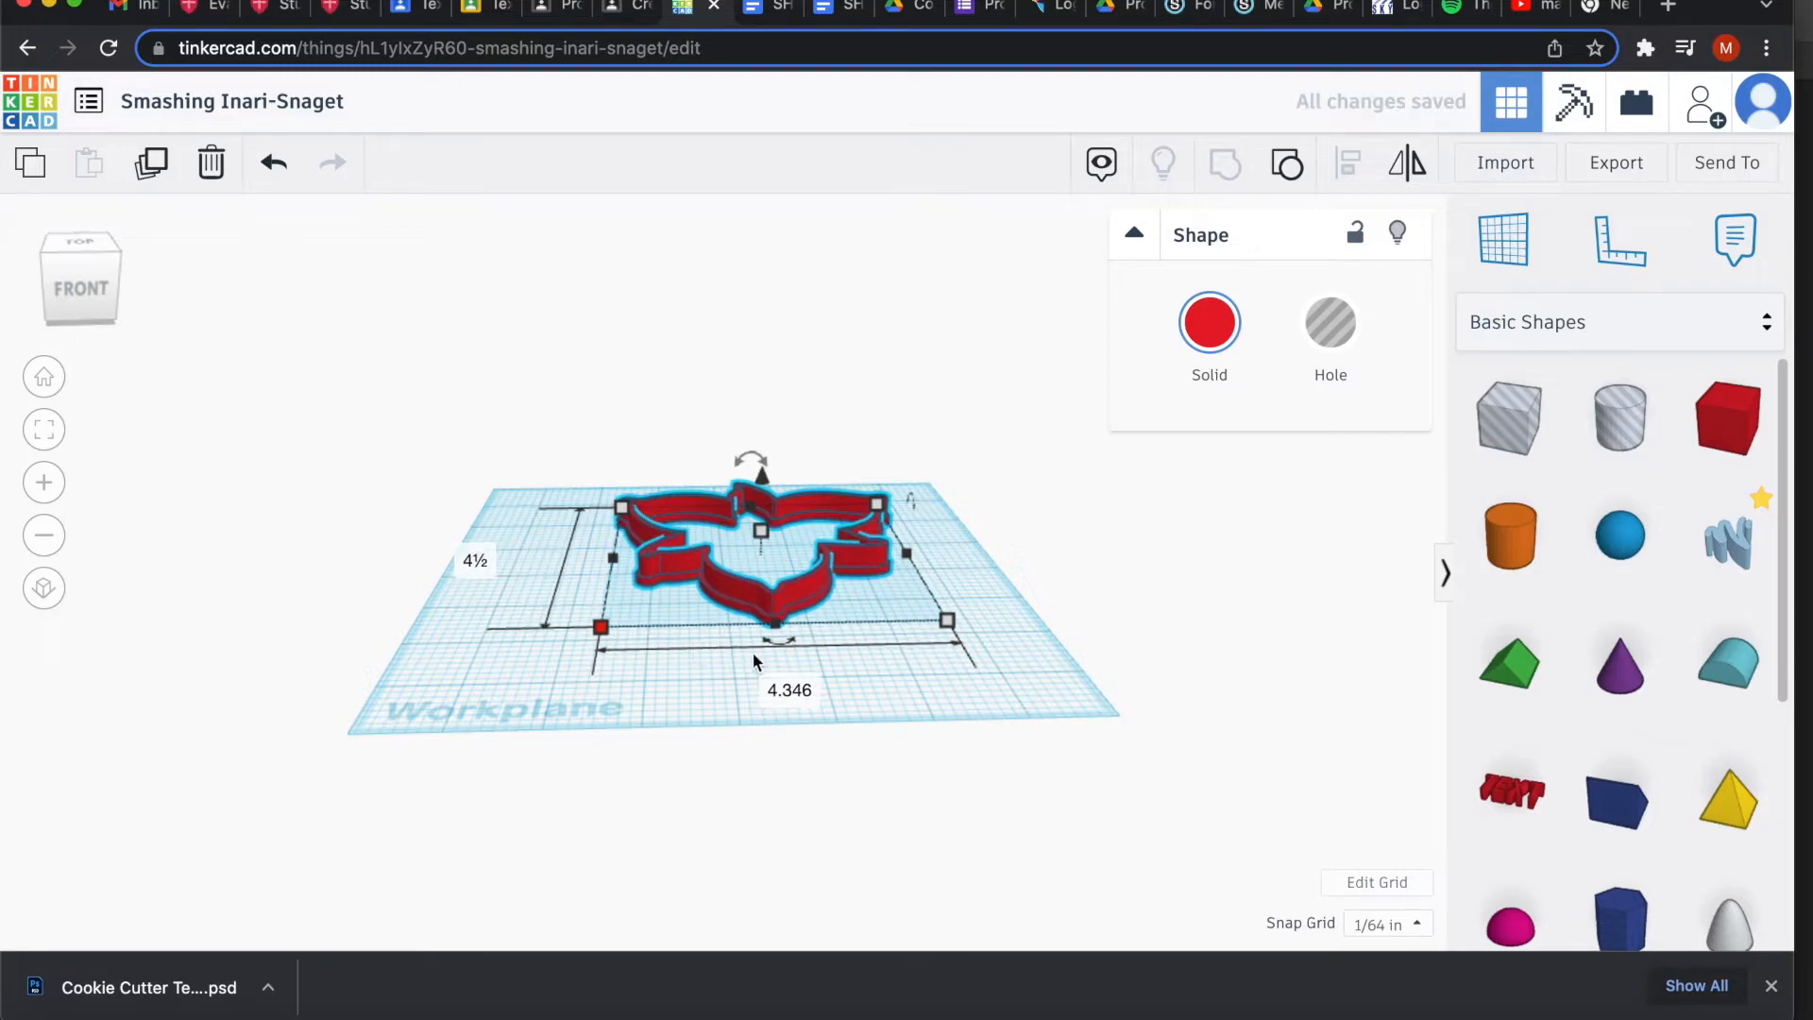
{"action": "left_click", "coordinate": [891, 613]}
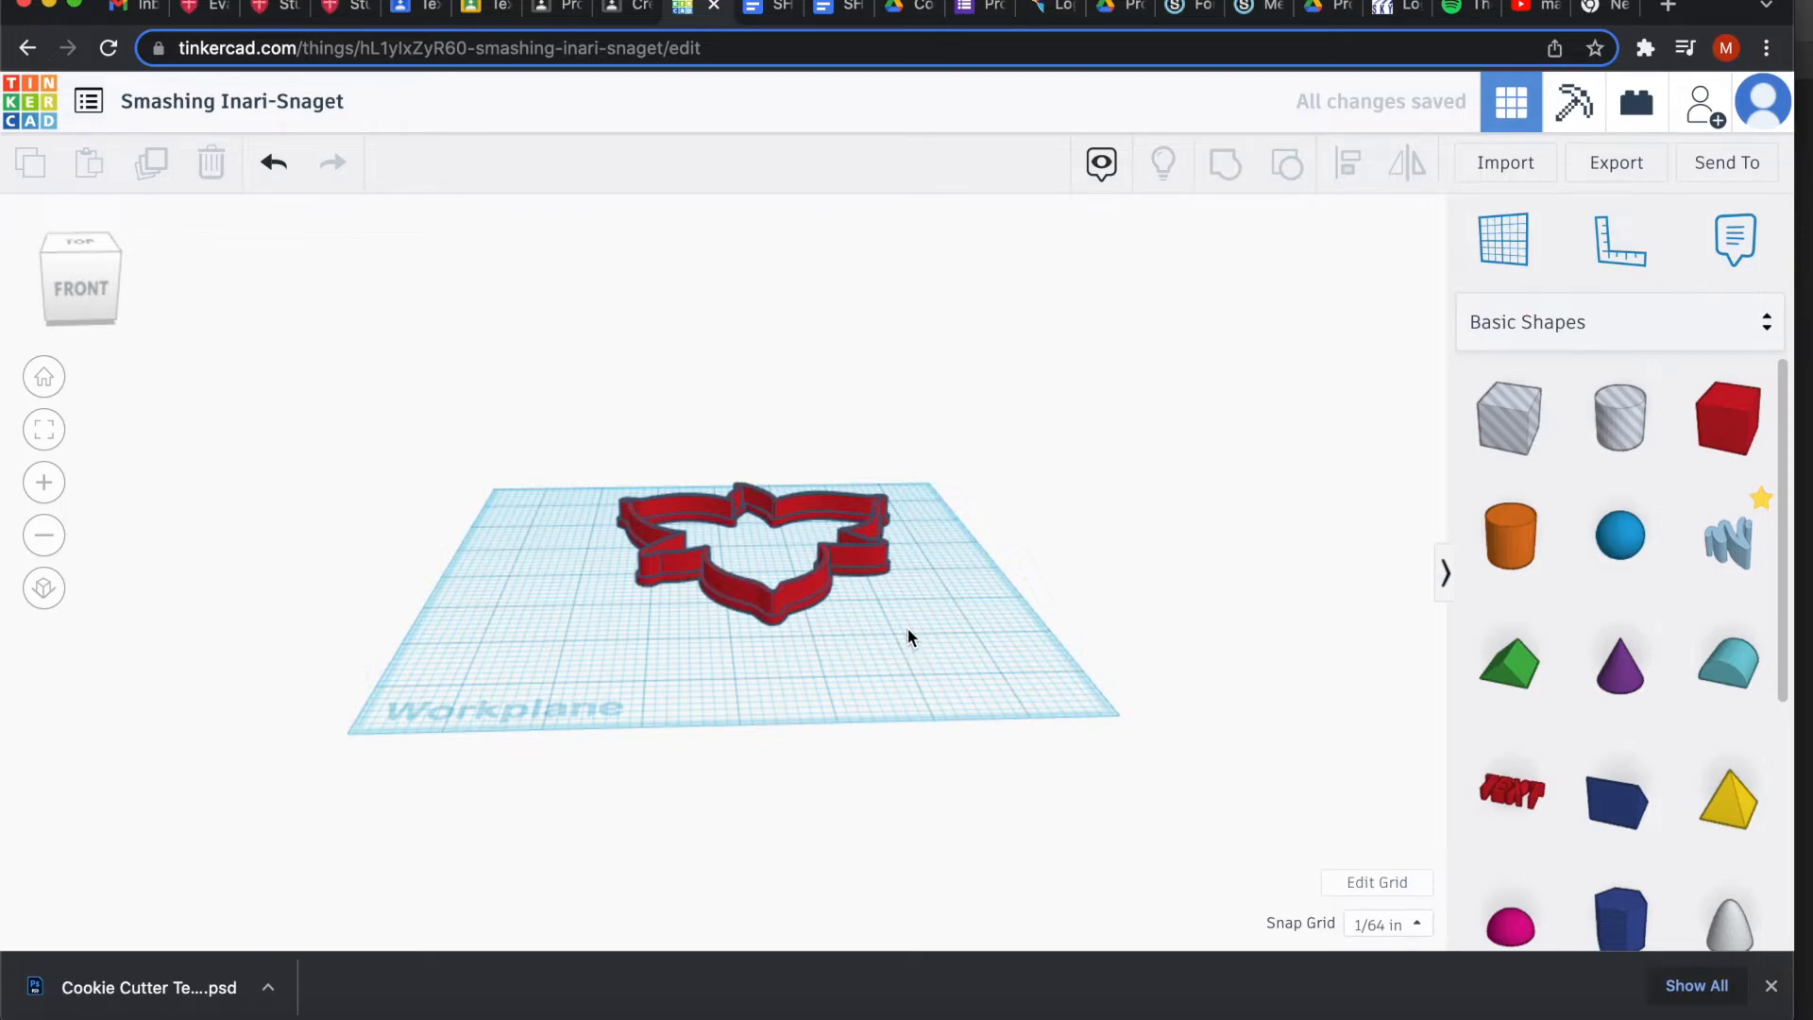
Raise the cutter's height from 0.395 back up to ½ inch.
{"action": "left_click_drag", "start_coordinate": [848, 648], "coordinate": [841, 604]}
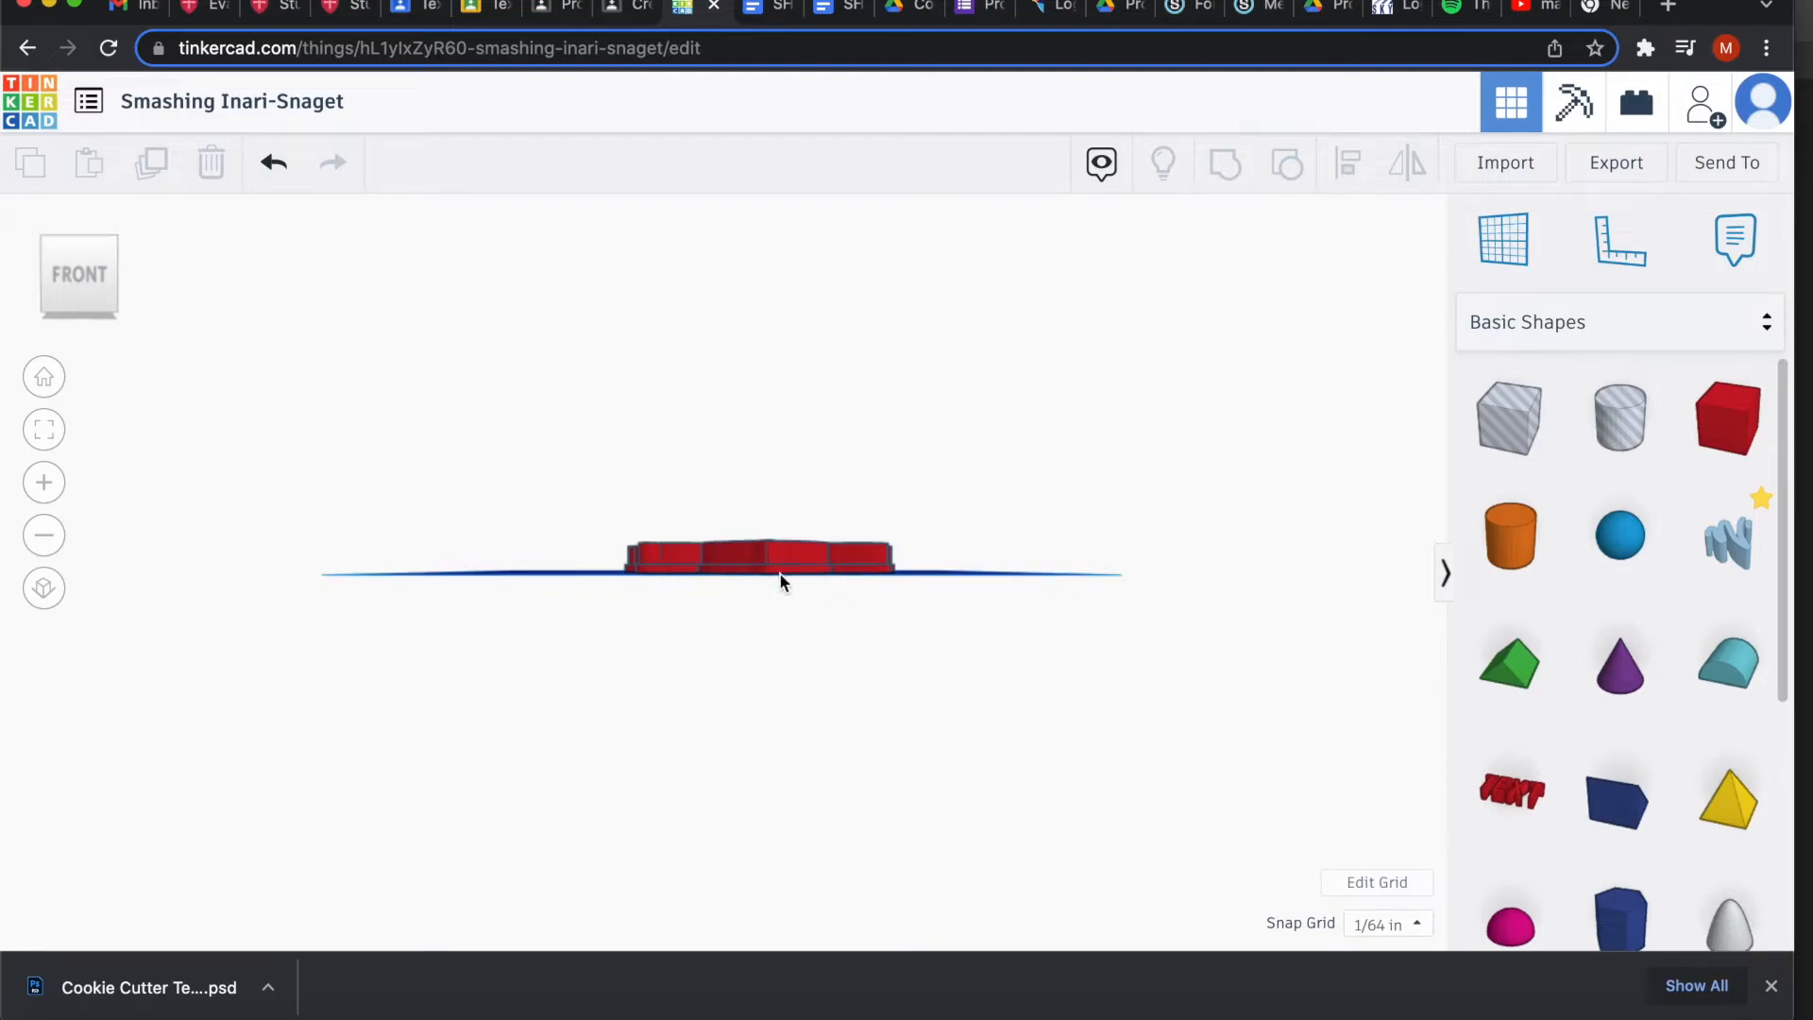
{"action": "left_click_drag", "start_coordinate": [893, 575], "coordinate": [830, 633]}
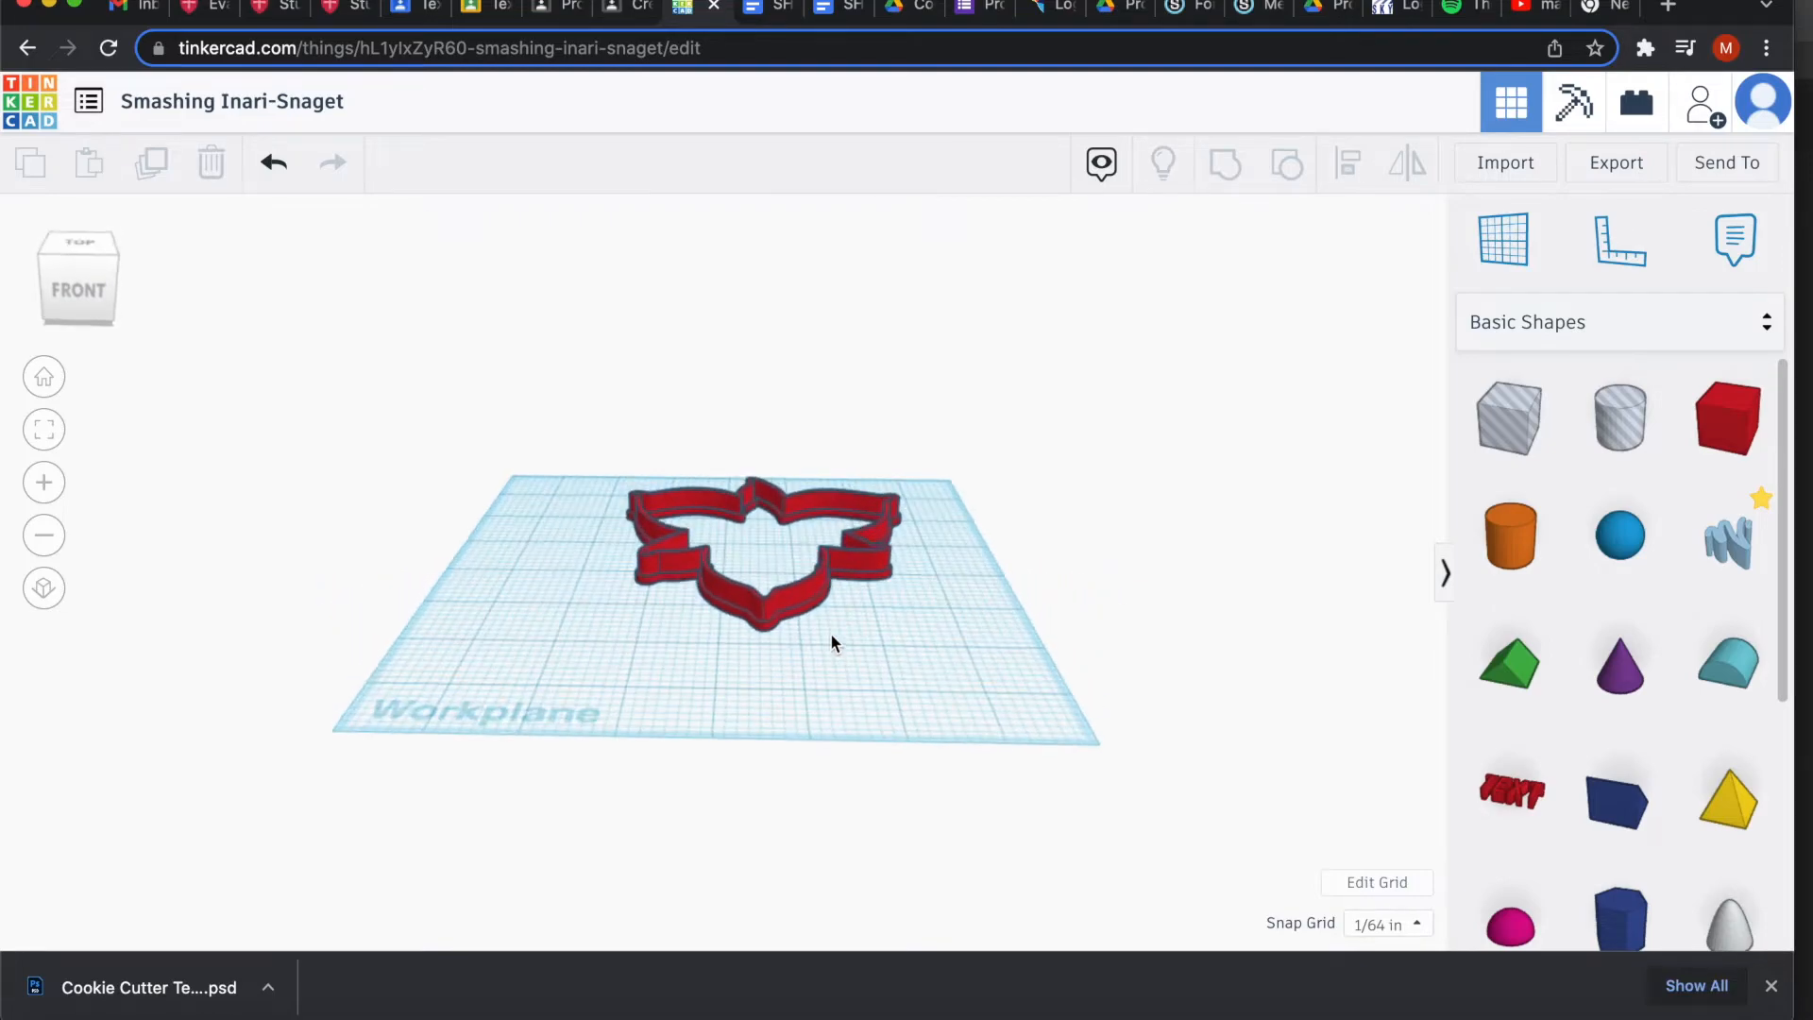
{"action": "left_click", "coordinate": [794, 602]}
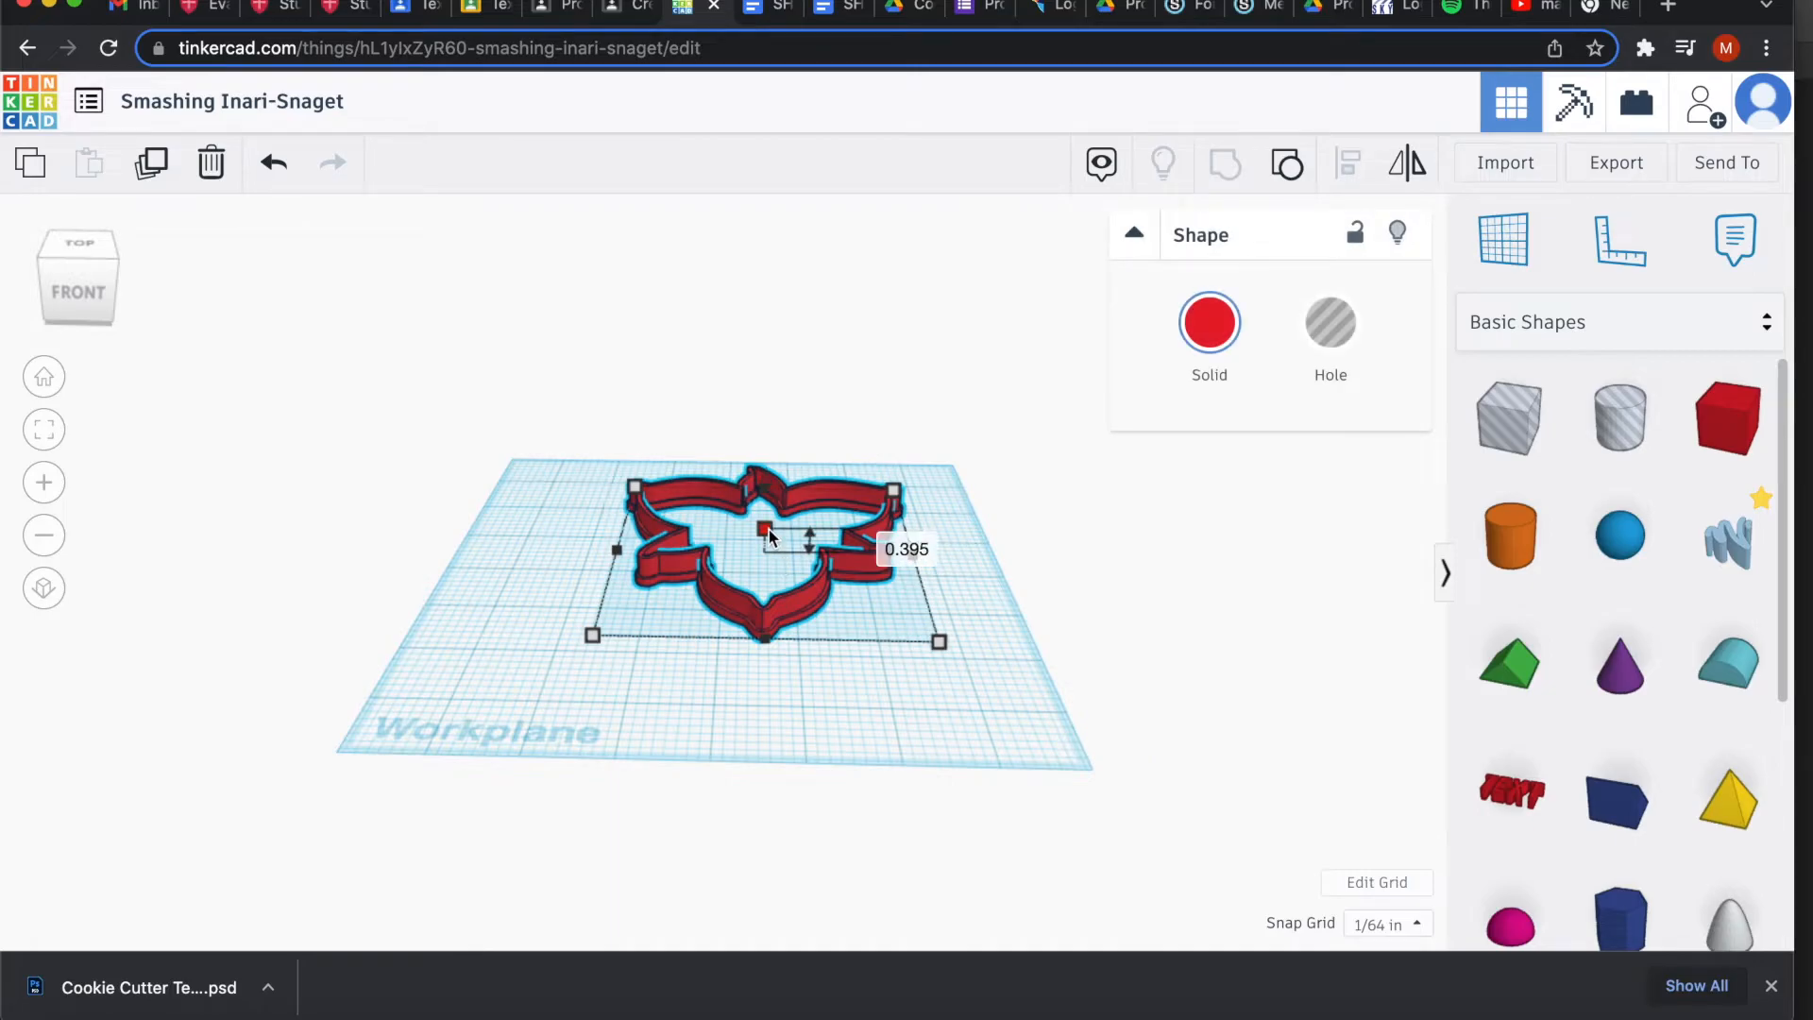
{"action": "left_click_drag", "start_coordinate": [768, 530], "coordinate": [769, 523]}
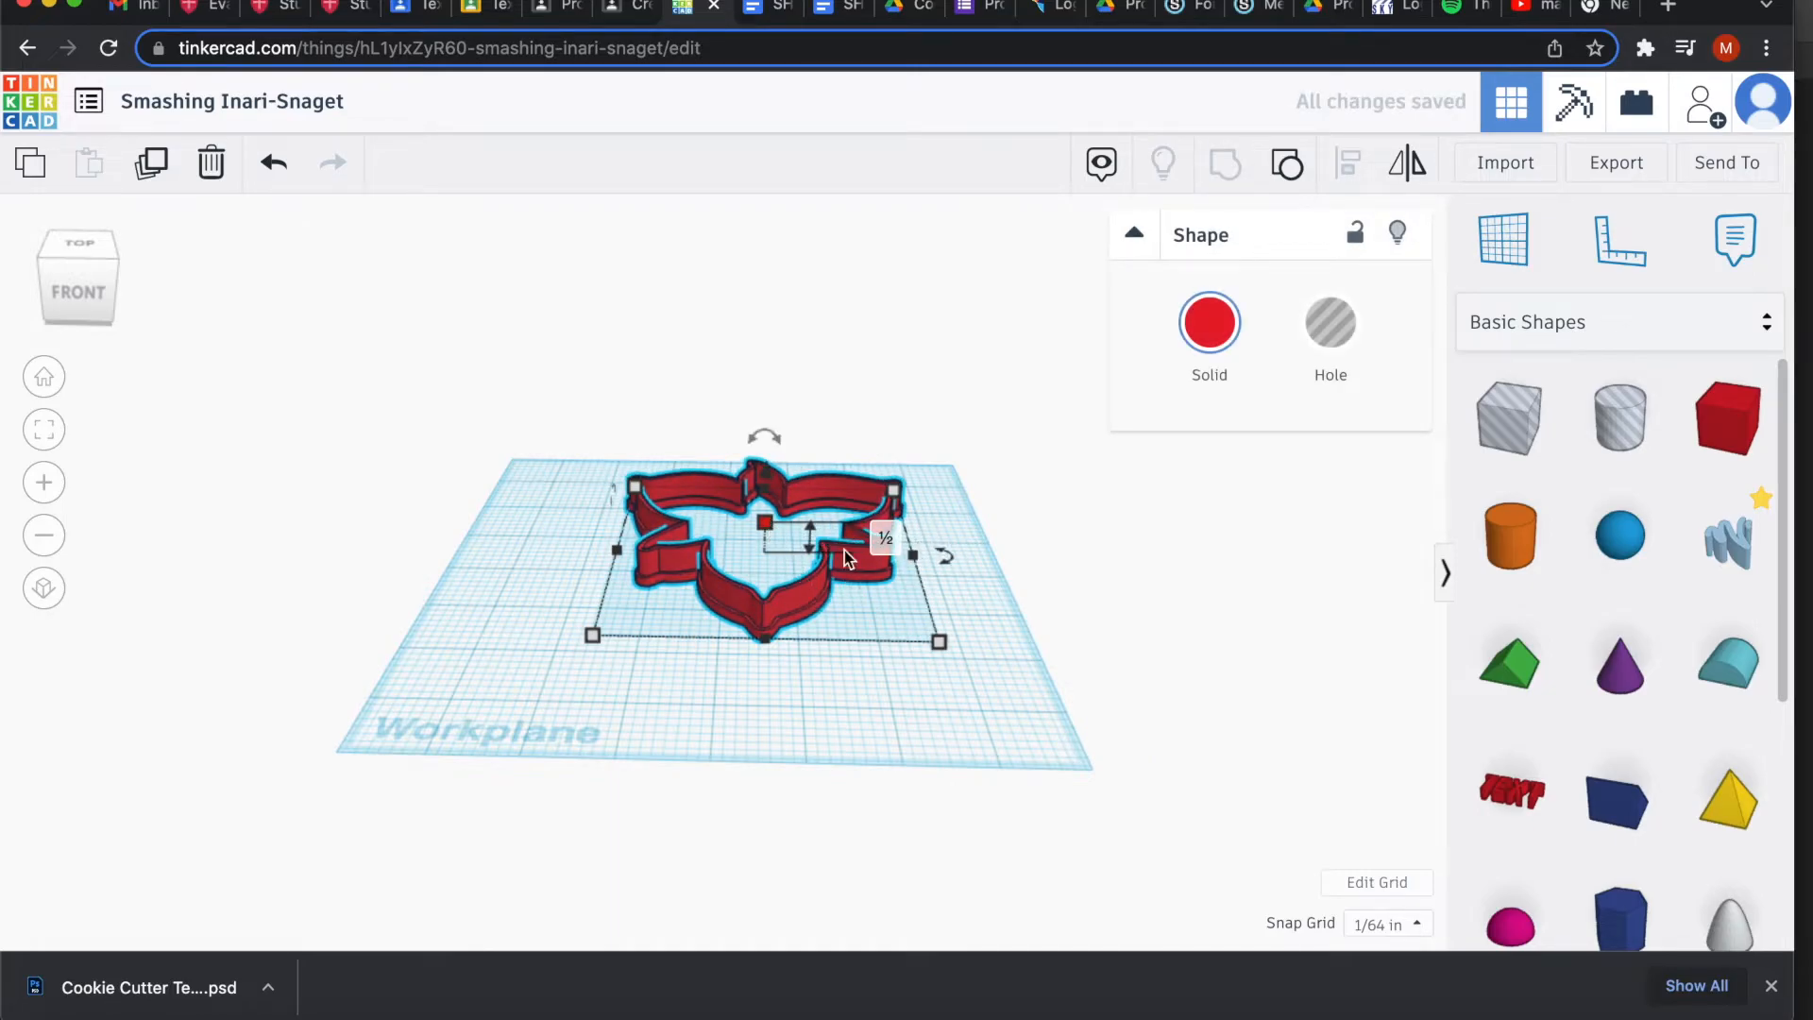
Replace the title 'Smashing Inari-Snaget' with the maker's name plus 'Cookie Cutter Red 1'.
{"action": "left_click", "coordinate": [848, 672]}
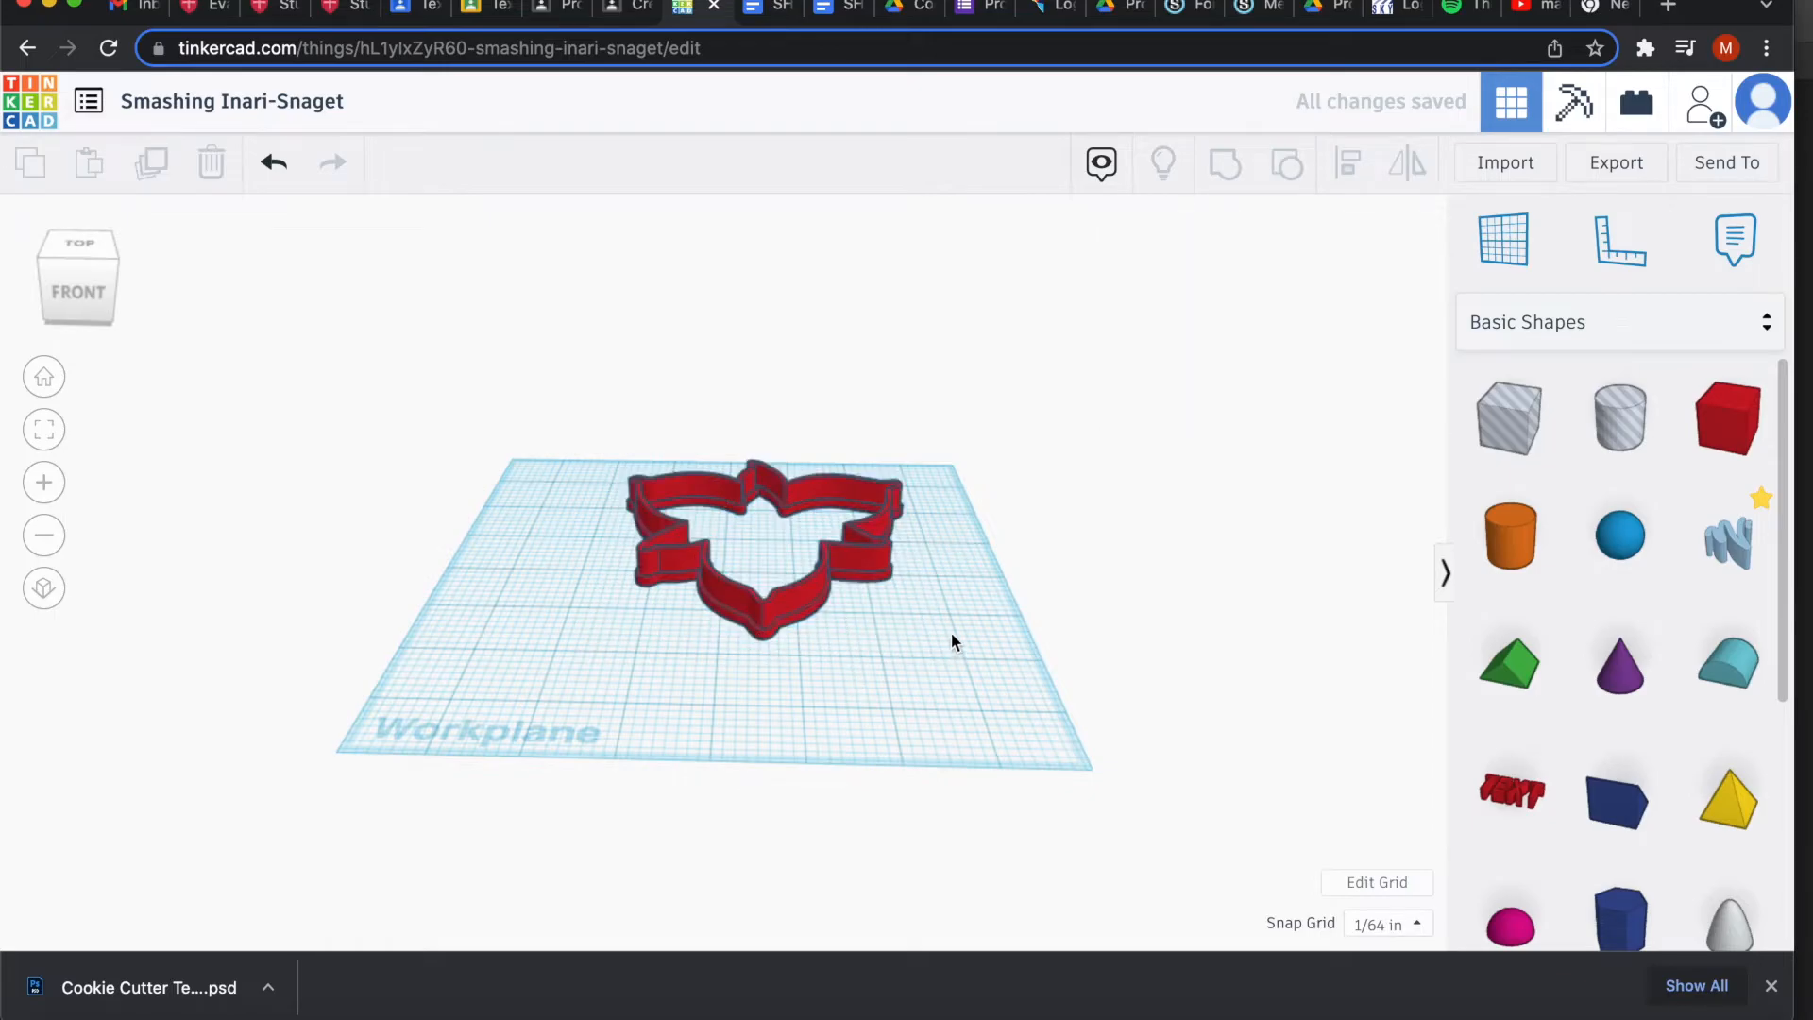
{"action": "left_click_drag", "start_coordinate": [961, 591], "coordinate": [961, 658]}
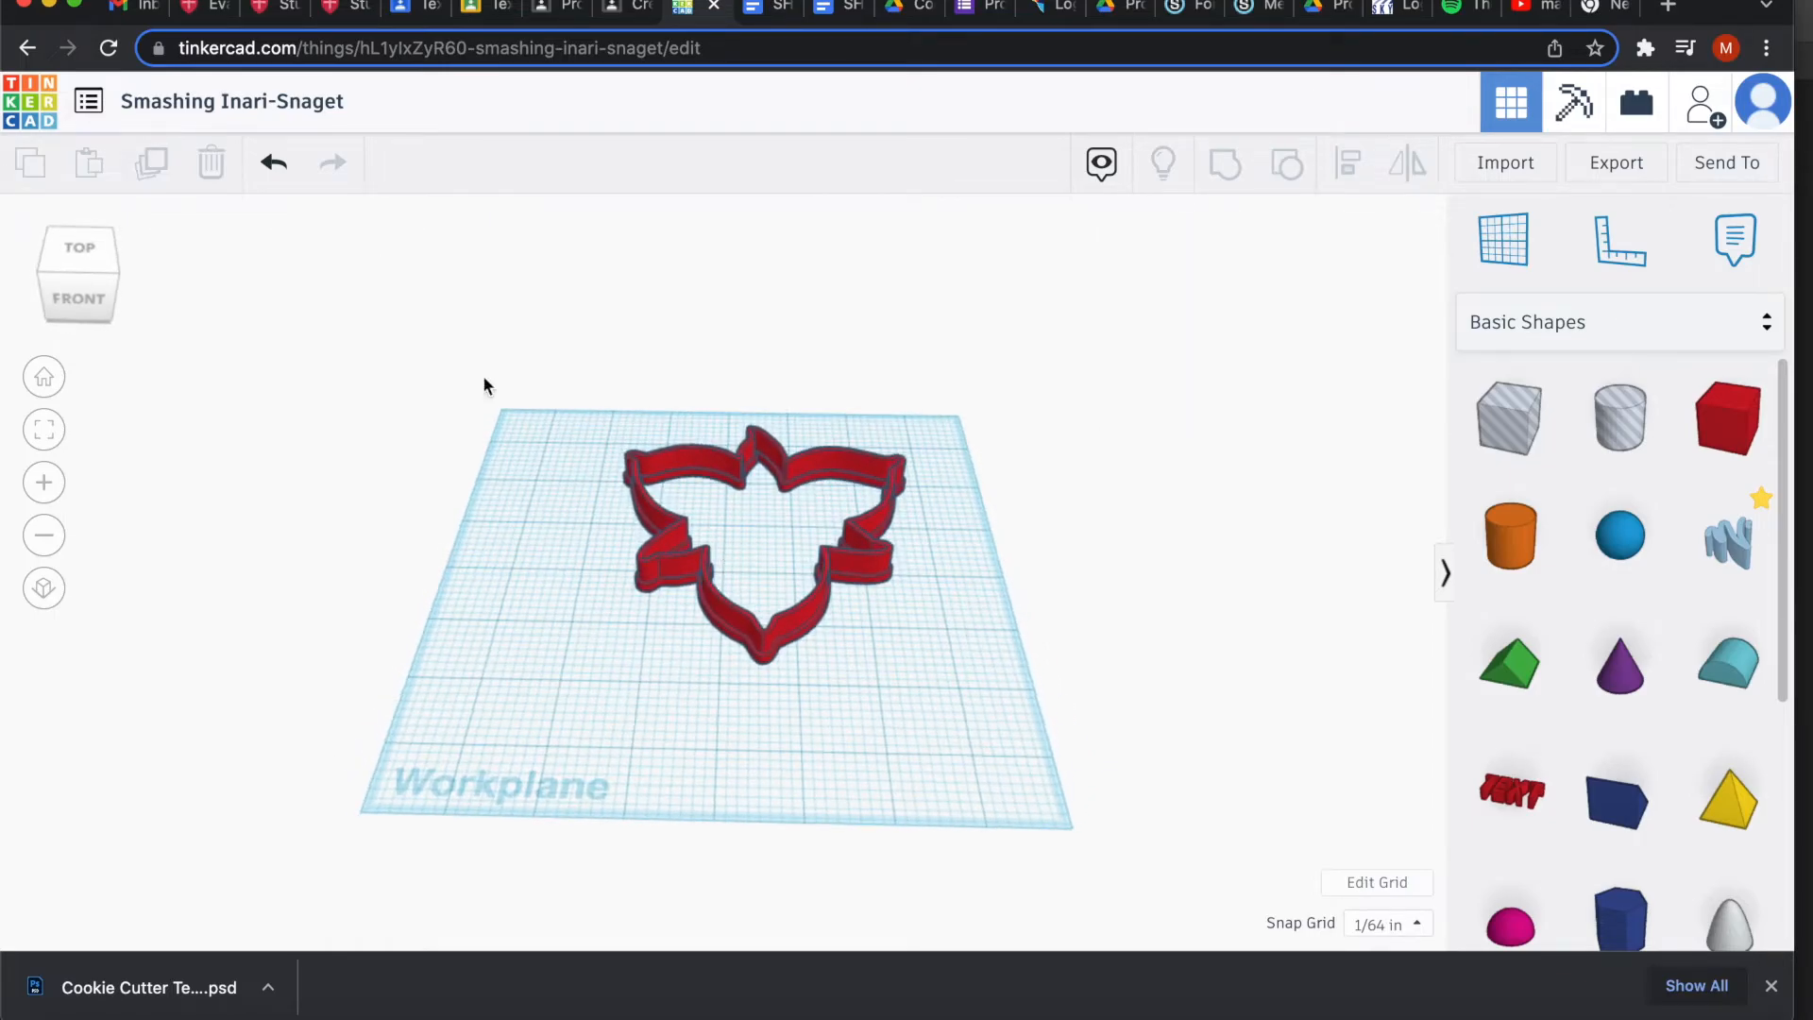
{"action": "left_click", "coordinate": [261, 104]}
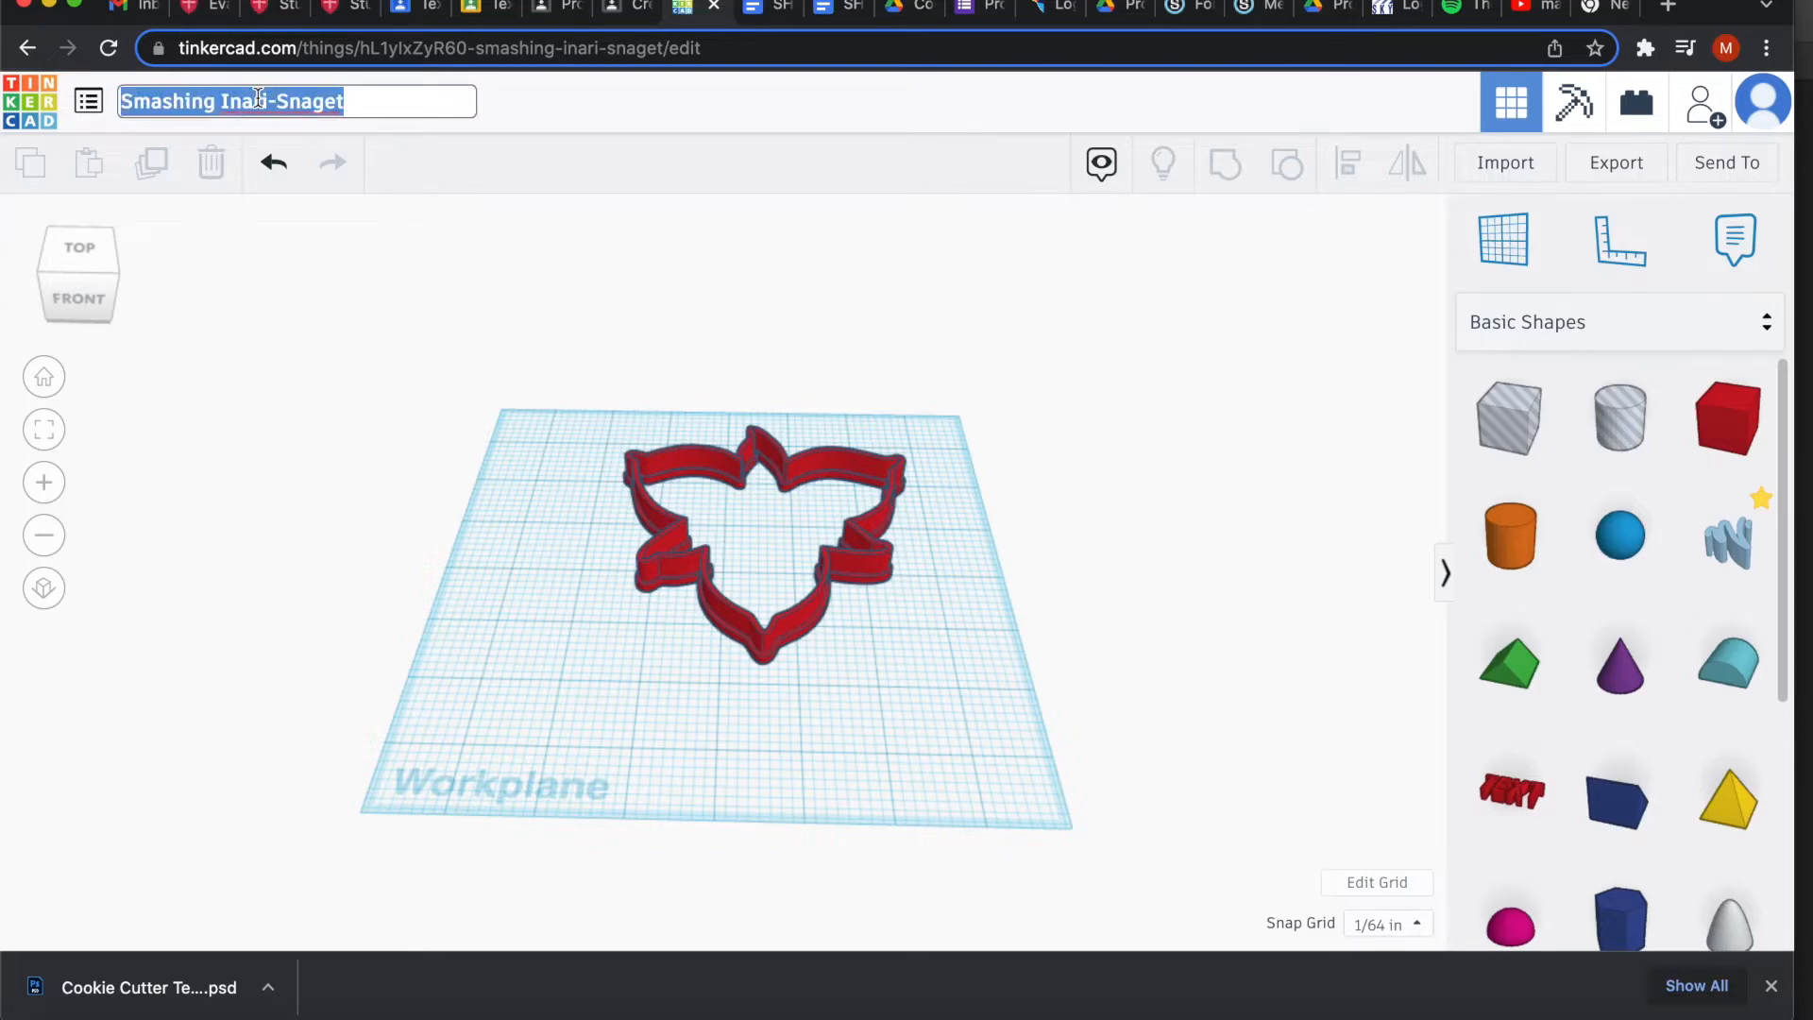
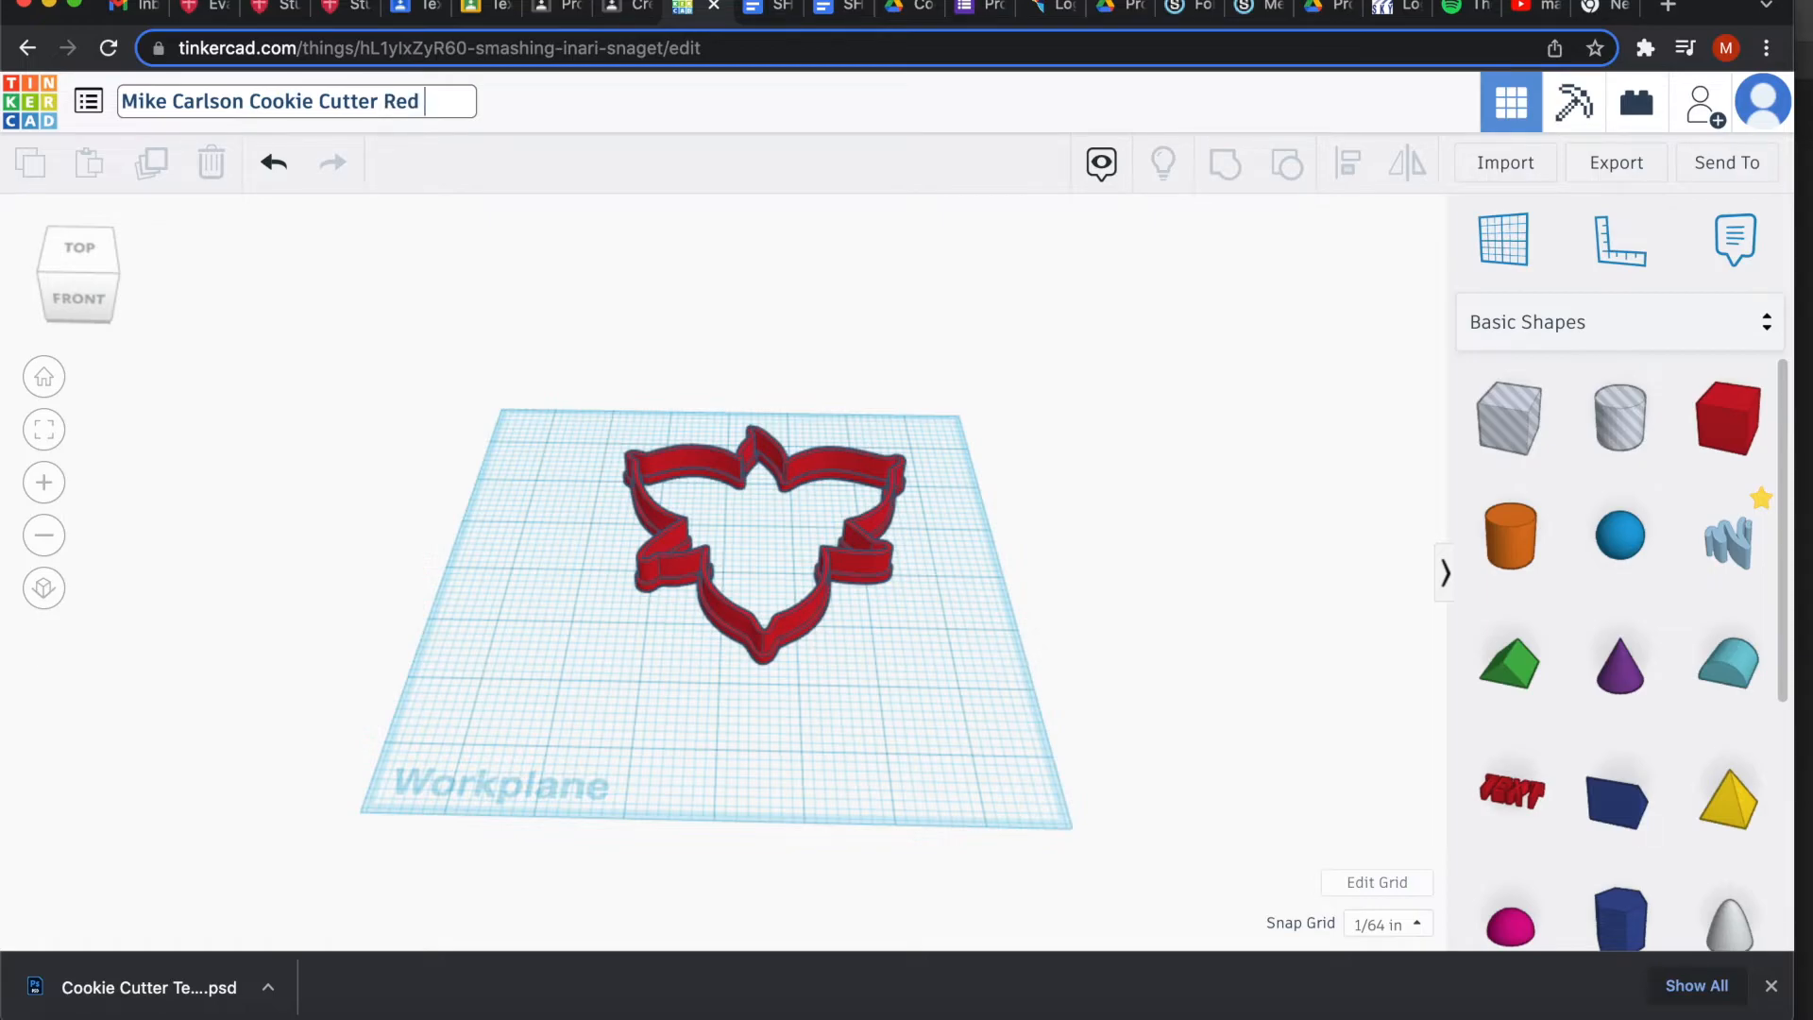
{"action": "type", "text": " 1"}
Export the design as a 263 KB STL file and reveal it in Finder.
{"action": "left_click", "coordinate": [1613, 172]}
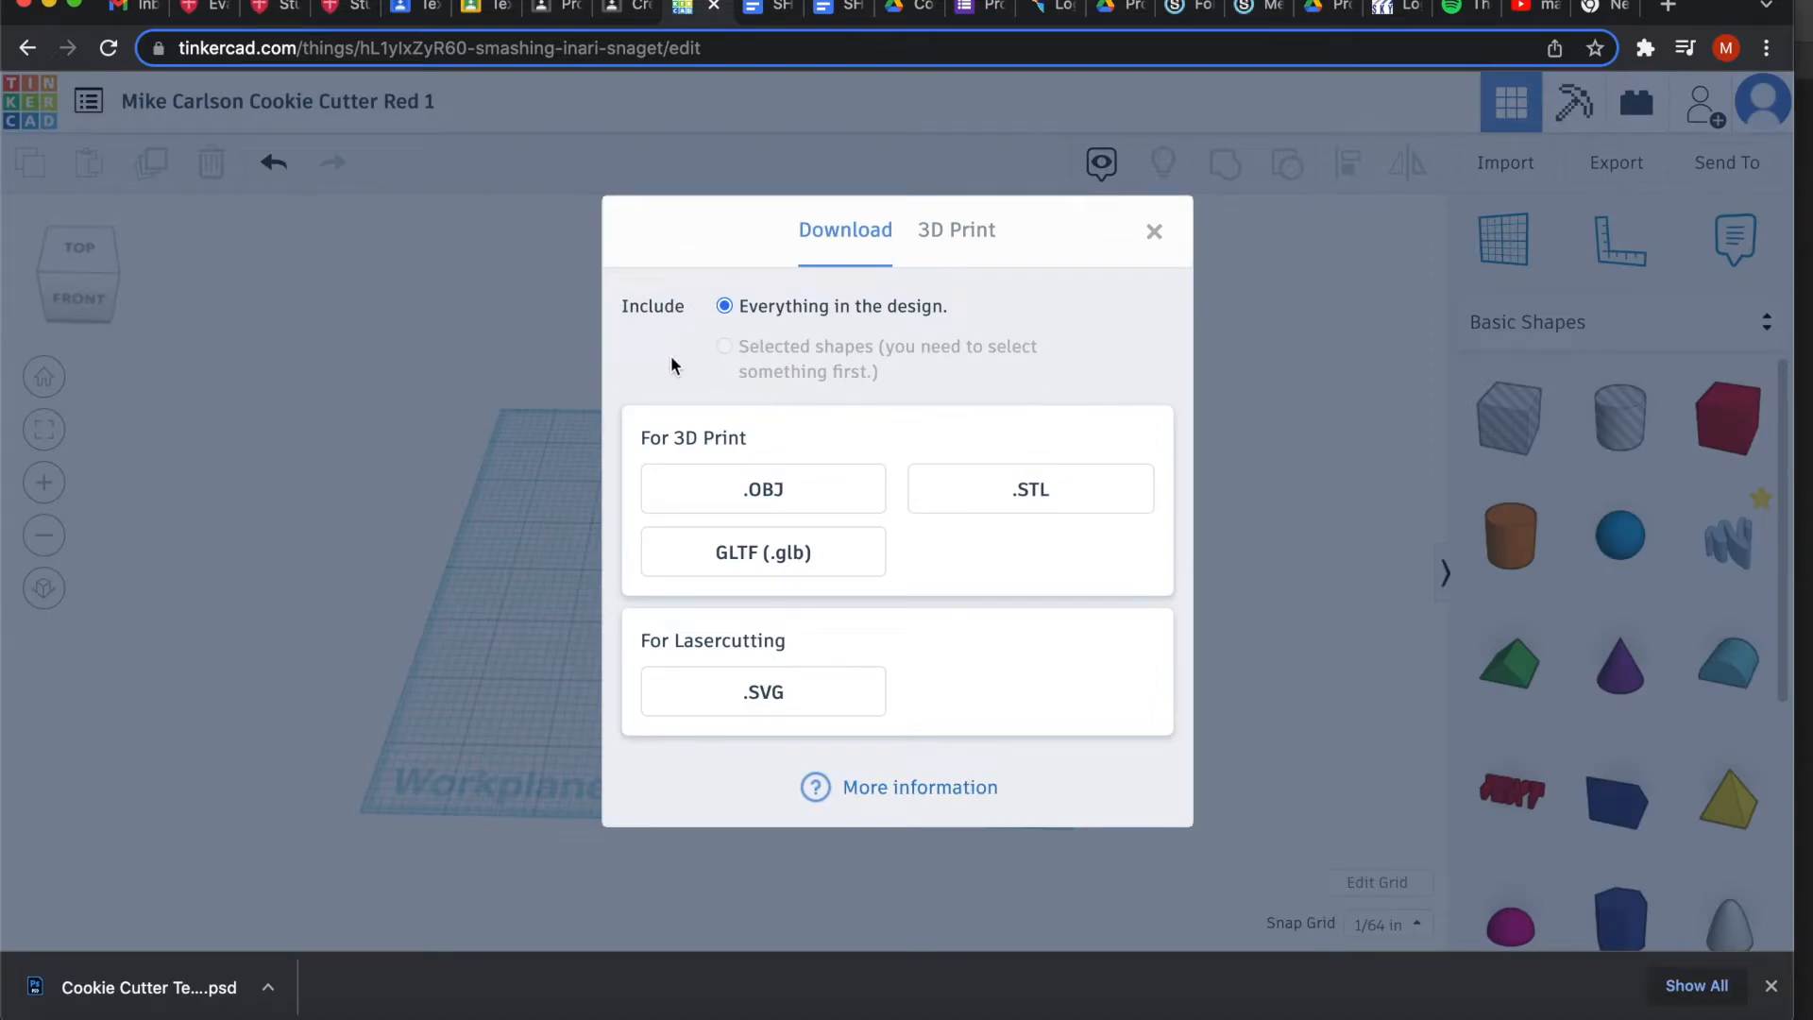
{"action": "left_click", "coordinate": [1020, 496]}
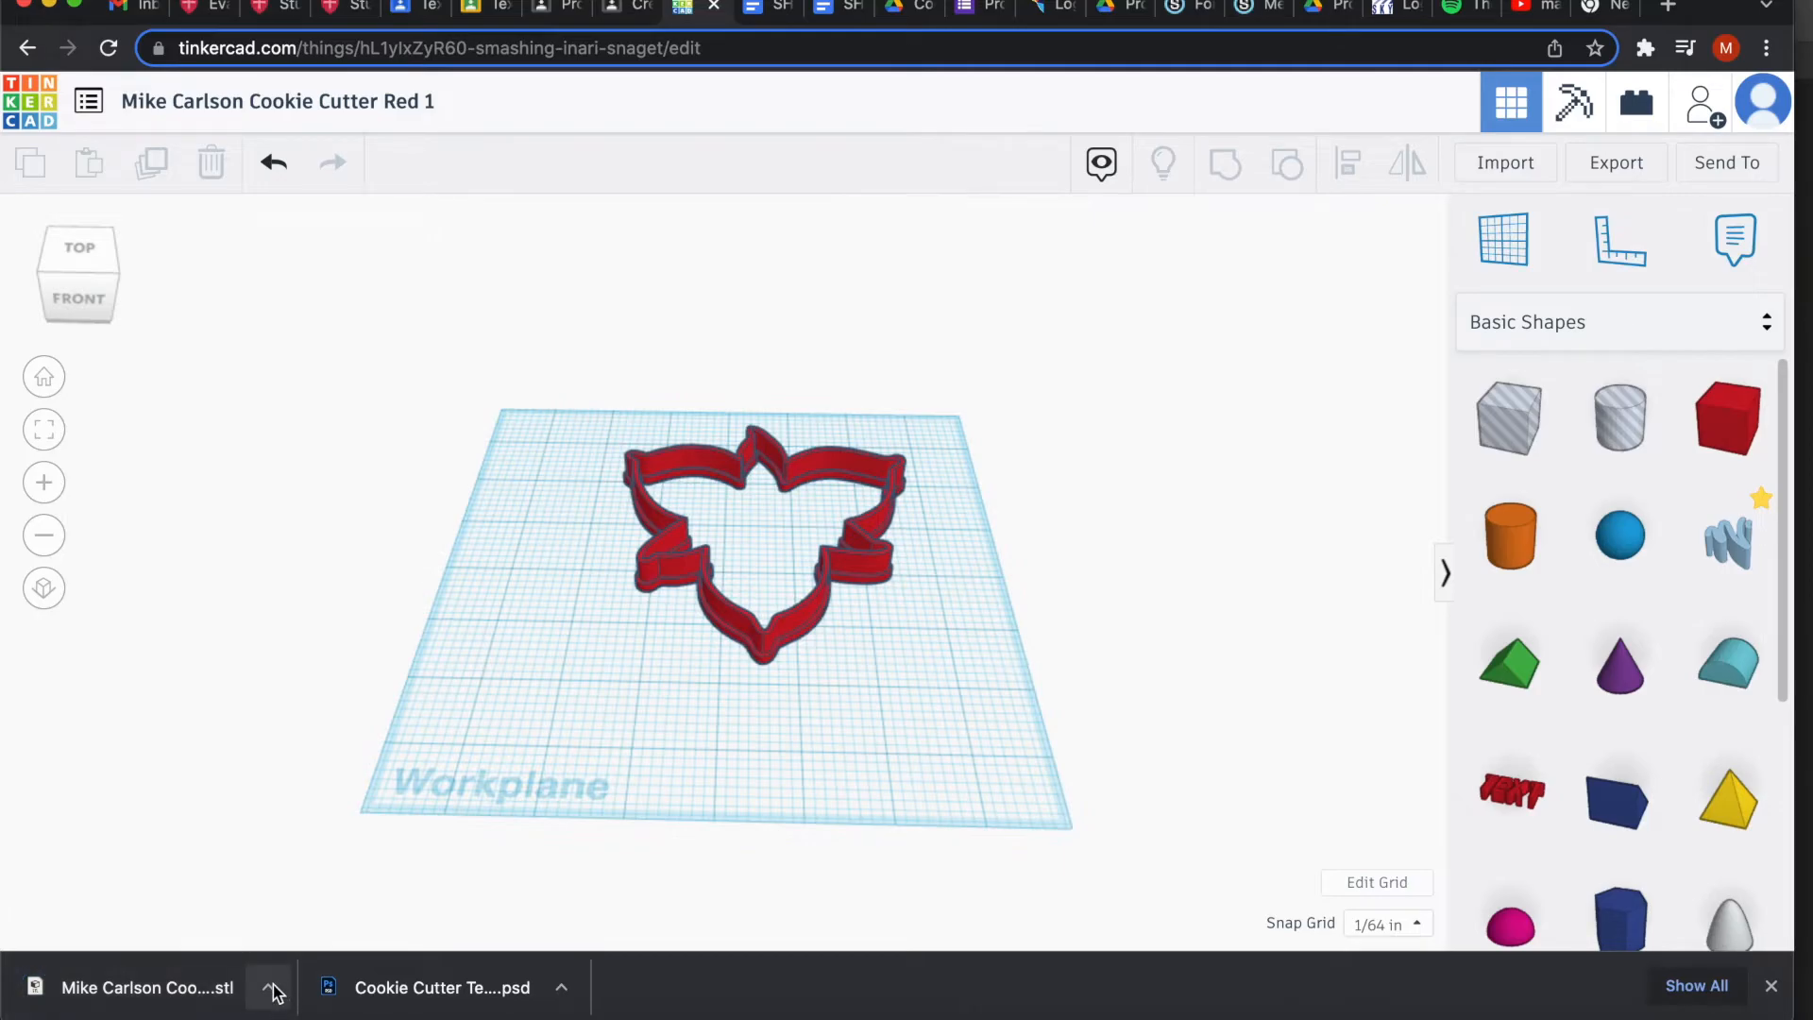
{"action": "left_click", "coordinate": [270, 988]}
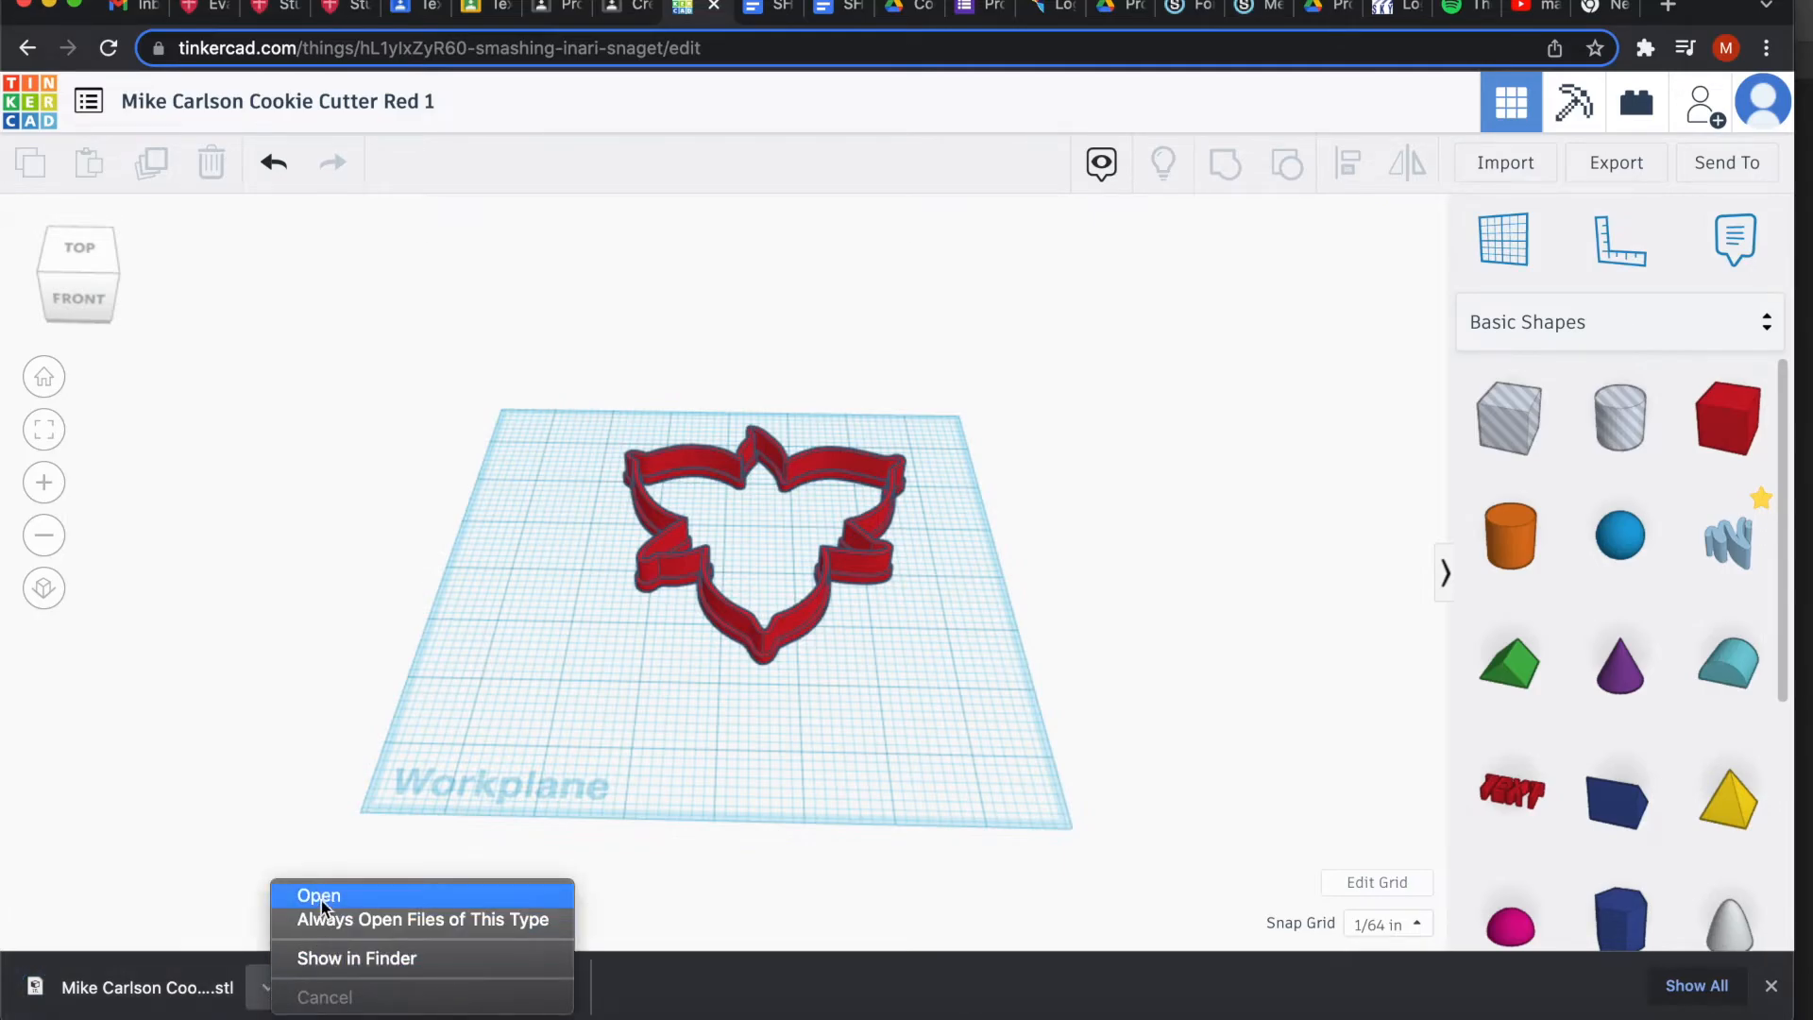
{"action": "left_click", "coordinate": [326, 958]}
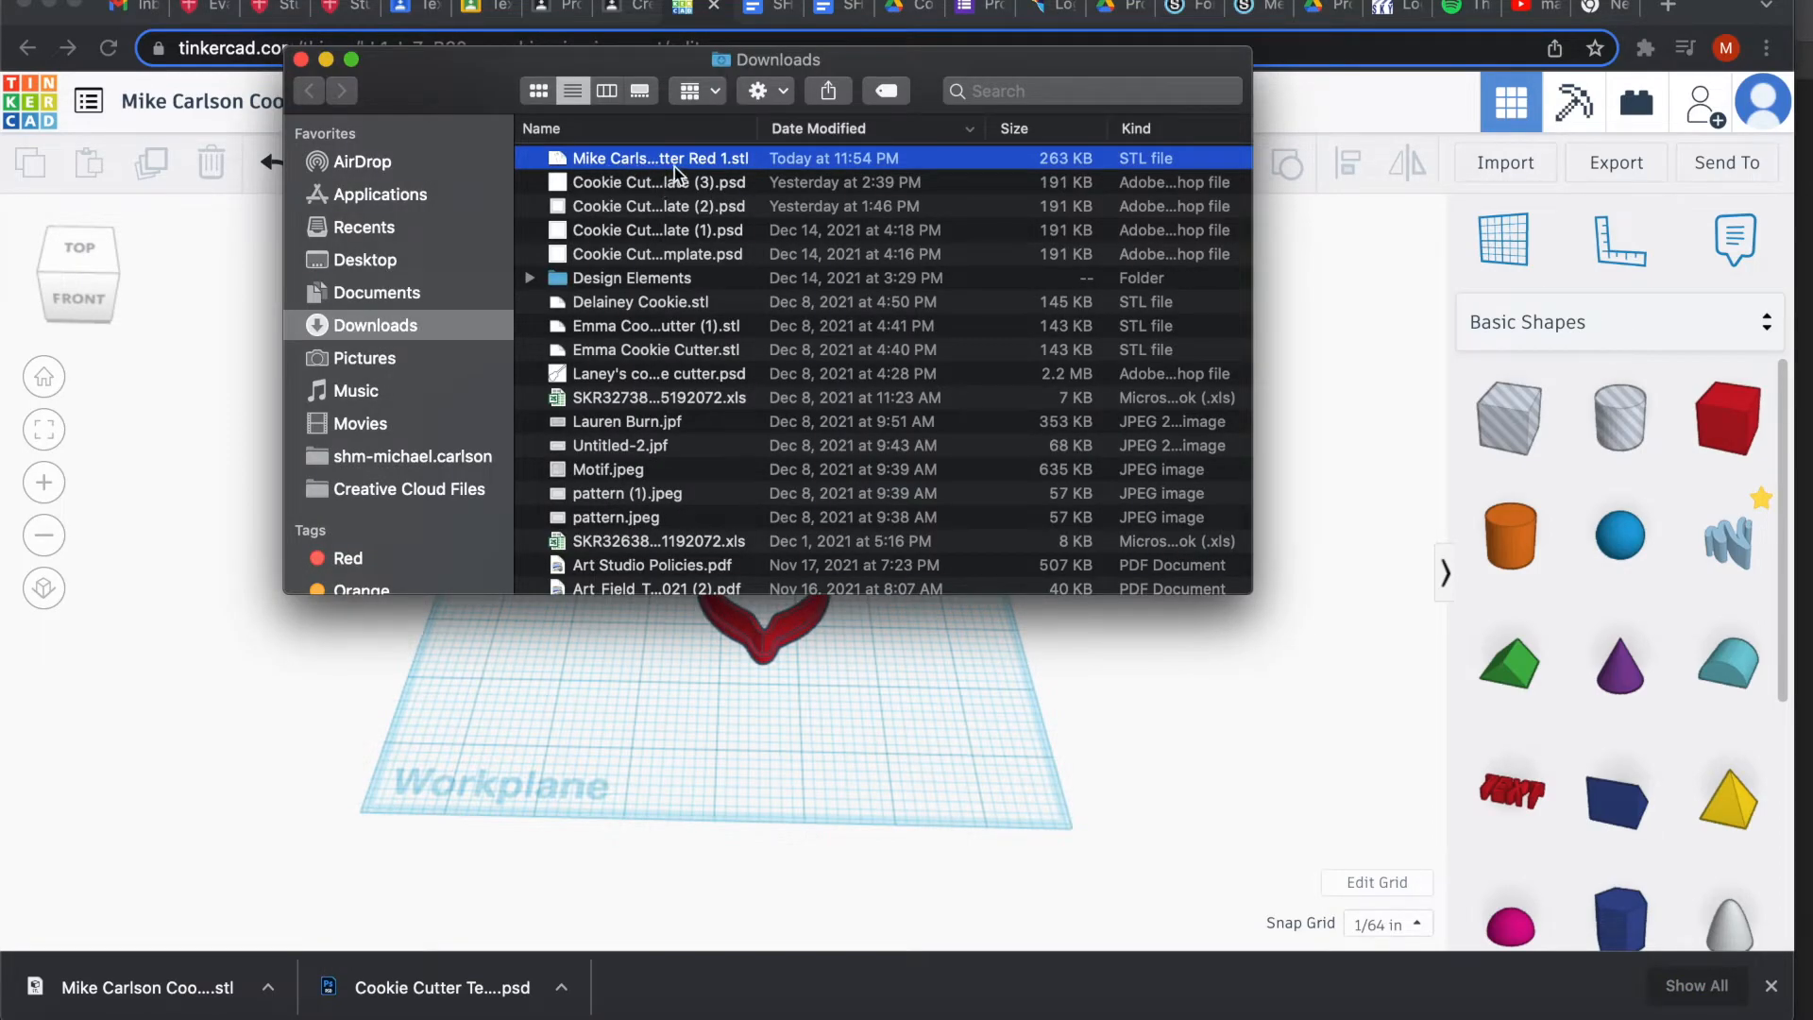
{"action": "left_click", "coordinate": [326, 60]}
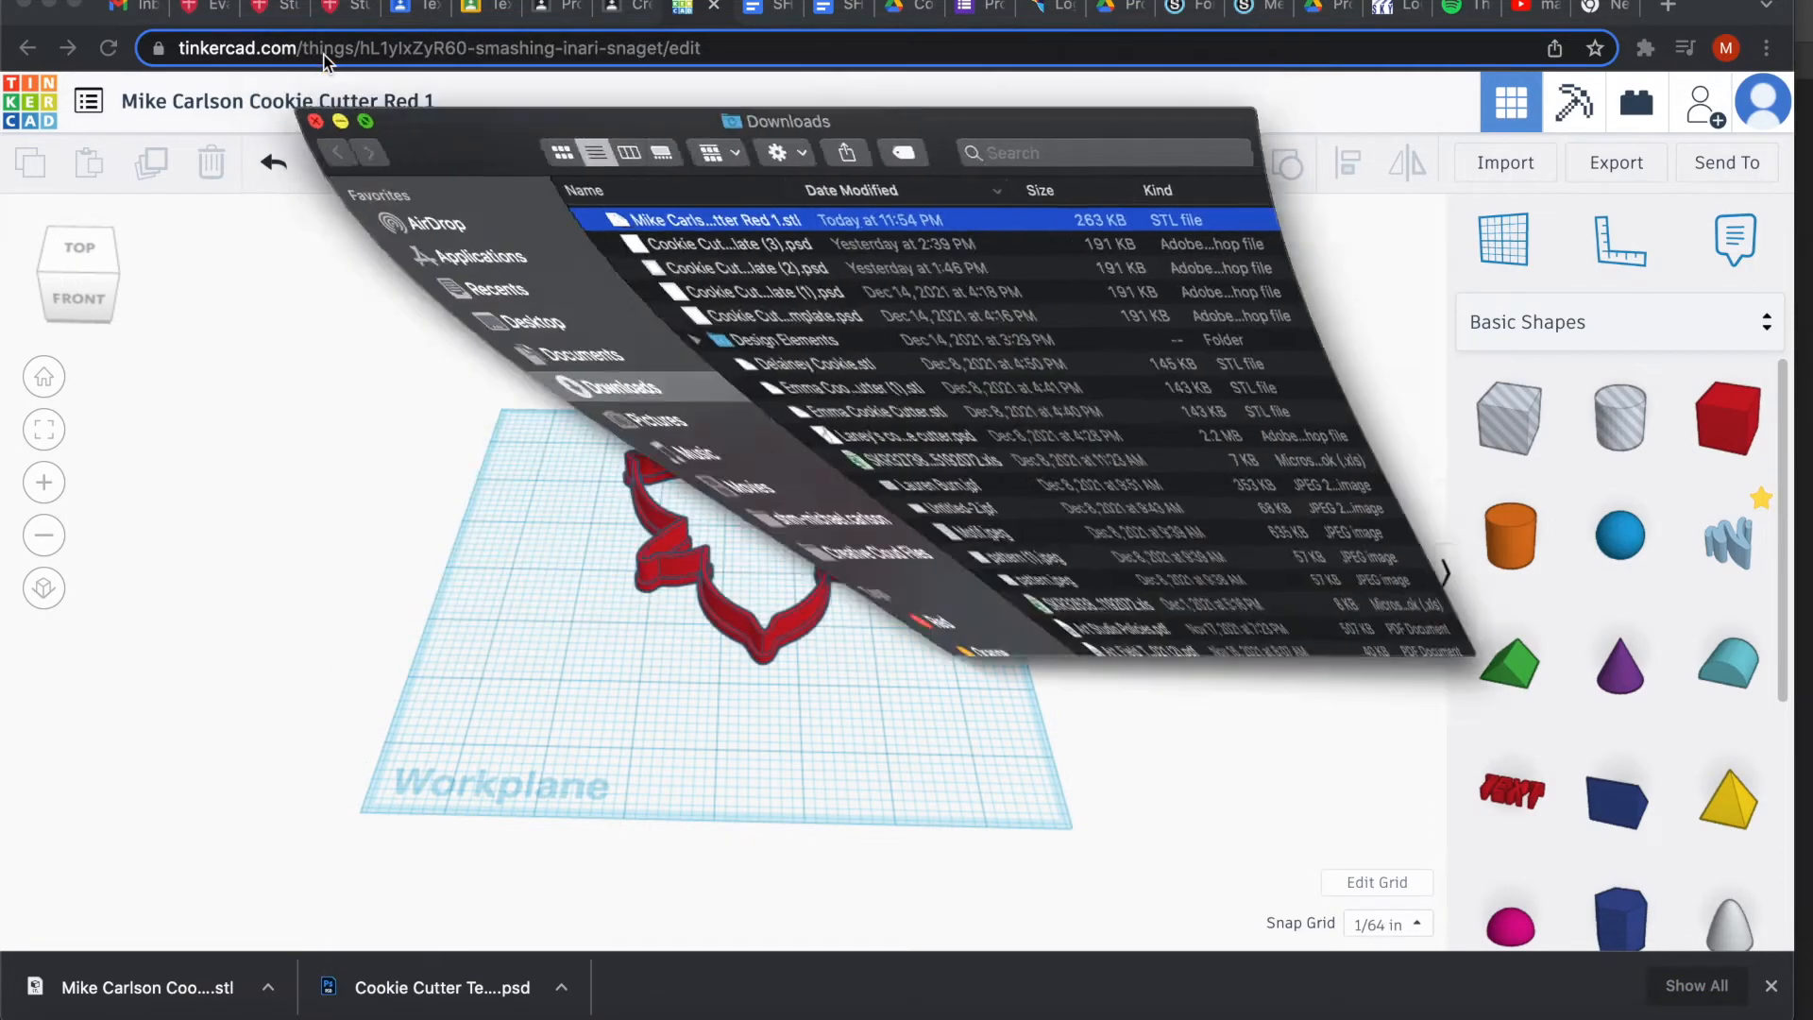
Import the MC.obj initials logo in millimetres, sized 13.67 × 16.08 × 13.67.
{"action": "scroll", "coordinate": [313, 320], "scroll_direction": "down", "scroll_amount": 5}
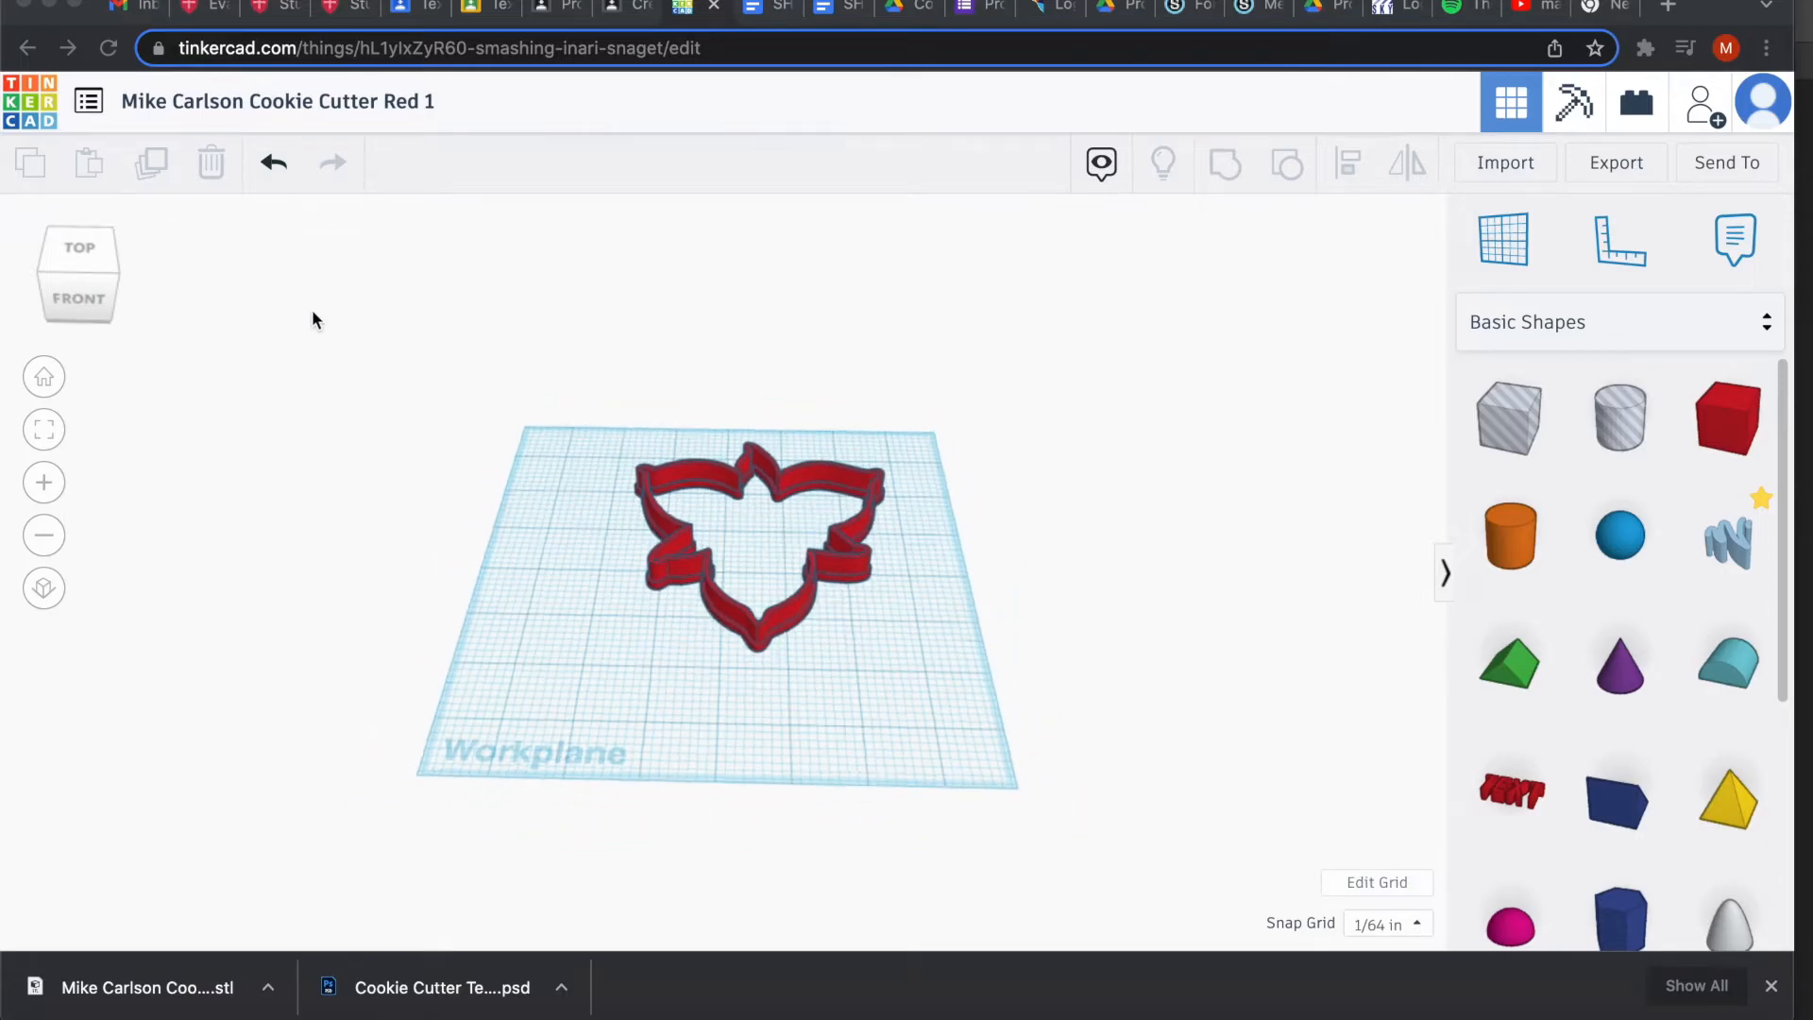
{"action": "scroll", "coordinate": [313, 319], "scroll_direction": "up", "scroll_amount": 2}
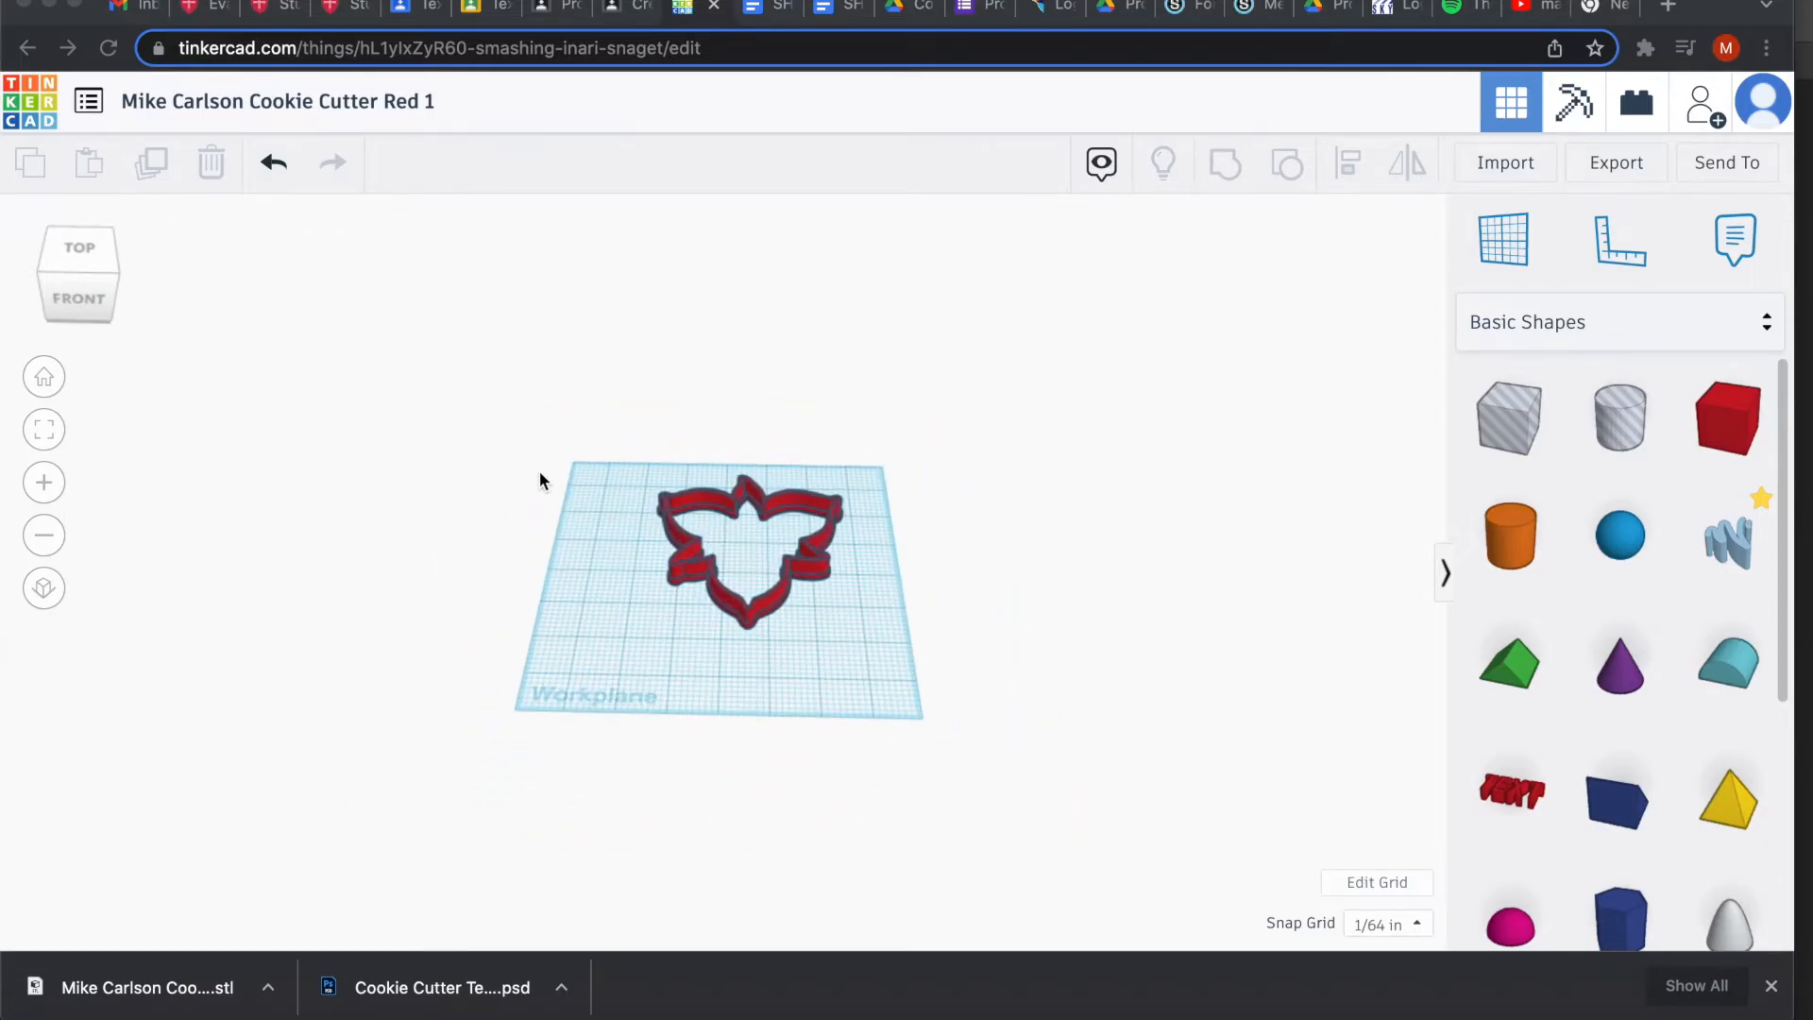
{"action": "scroll", "coordinate": [540, 472], "scroll_direction": "up", "scroll_amount": 6}
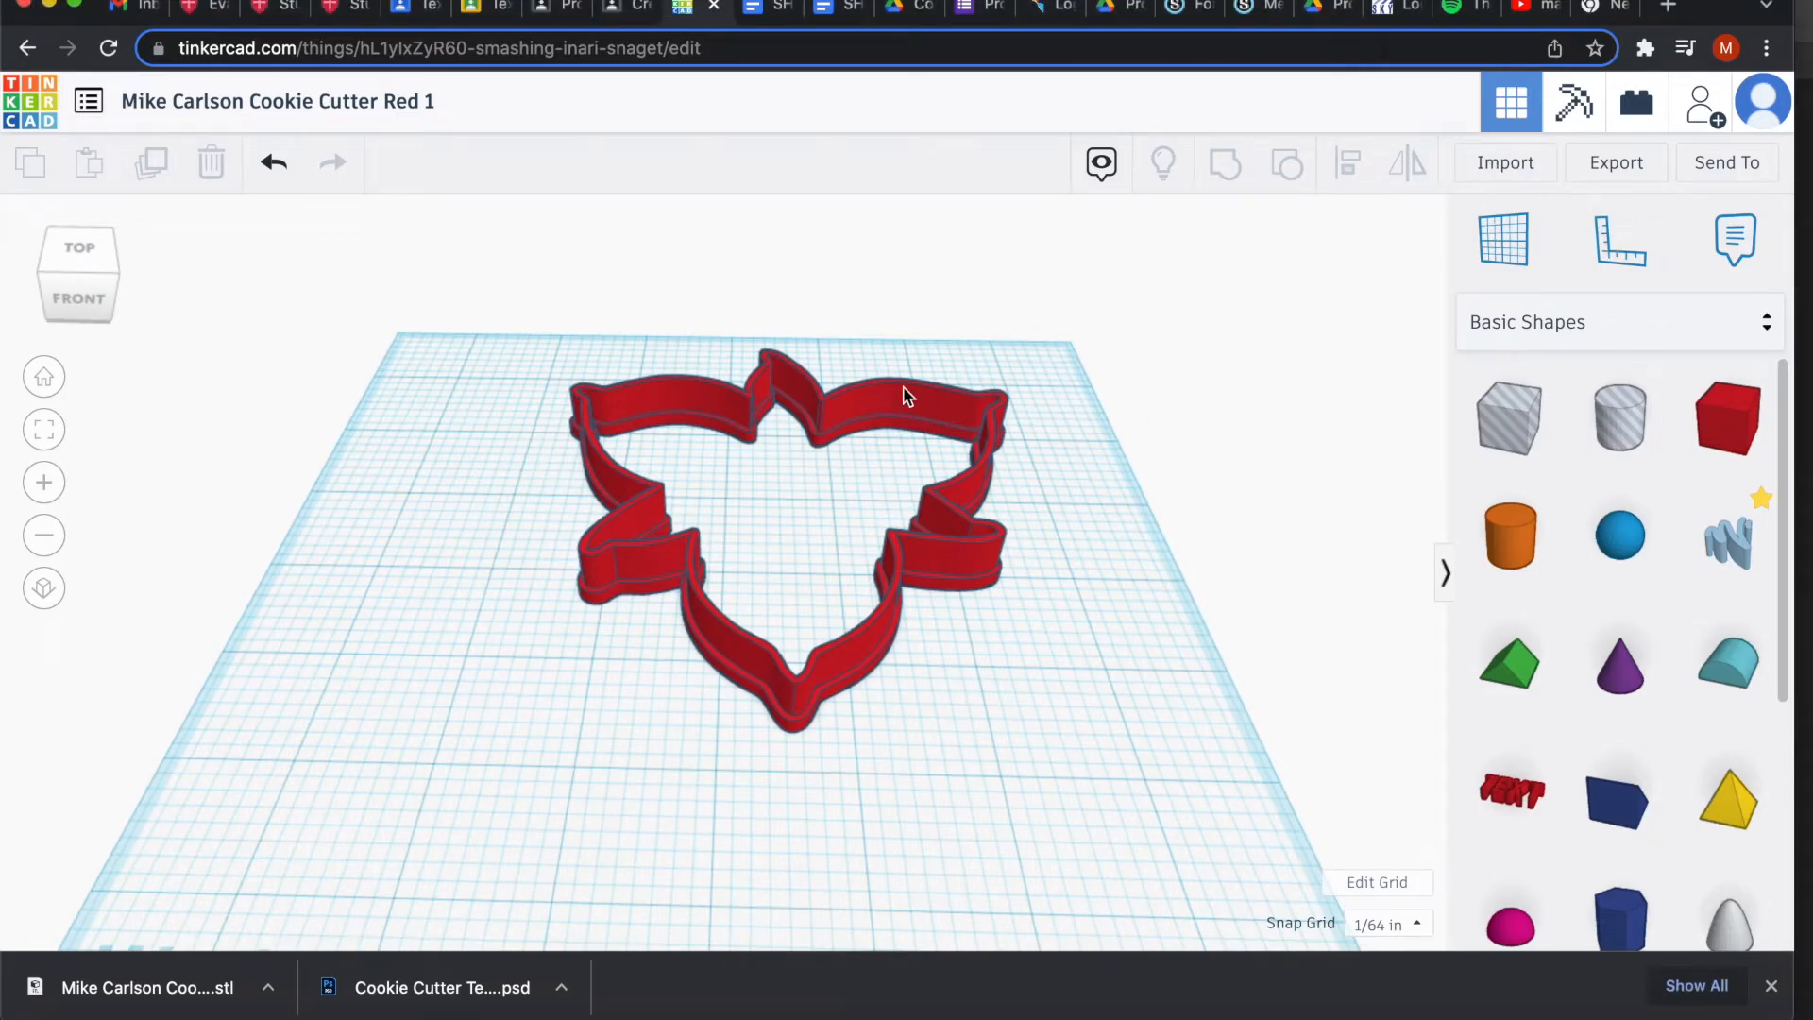
{"action": "left_click", "coordinate": [1505, 166]}
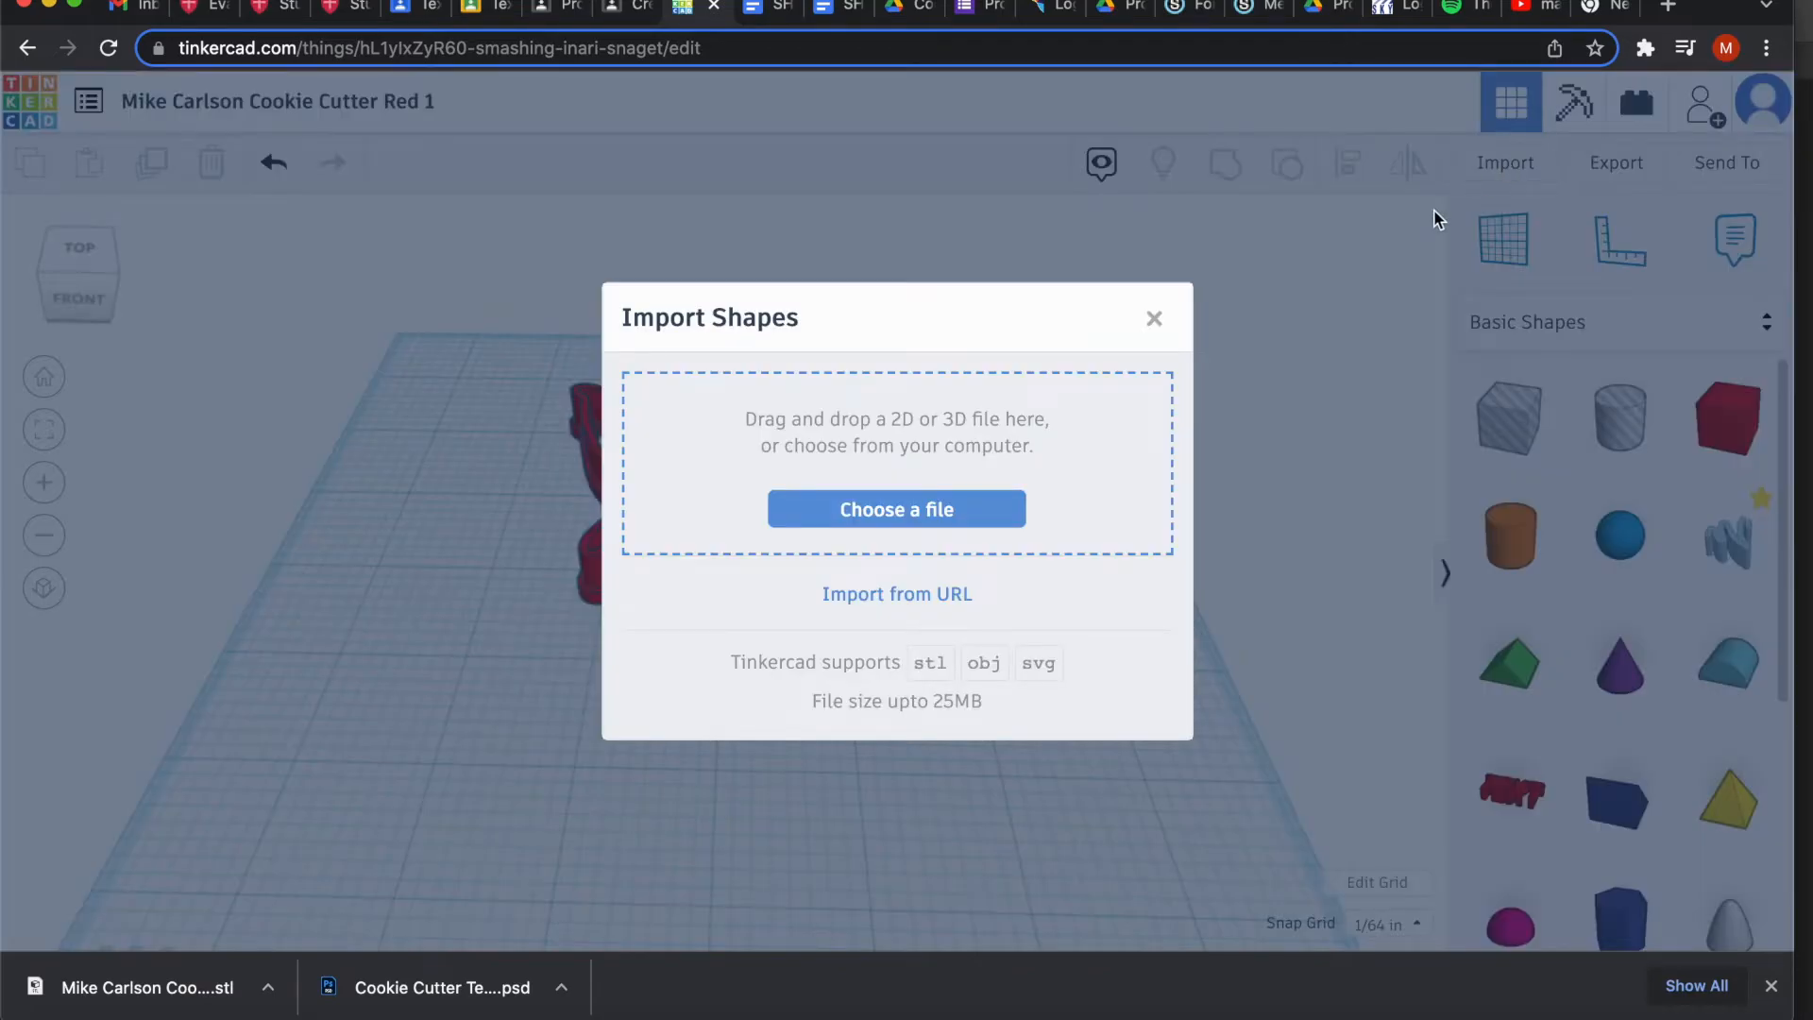
{"action": "left_click", "coordinate": [928, 510]}
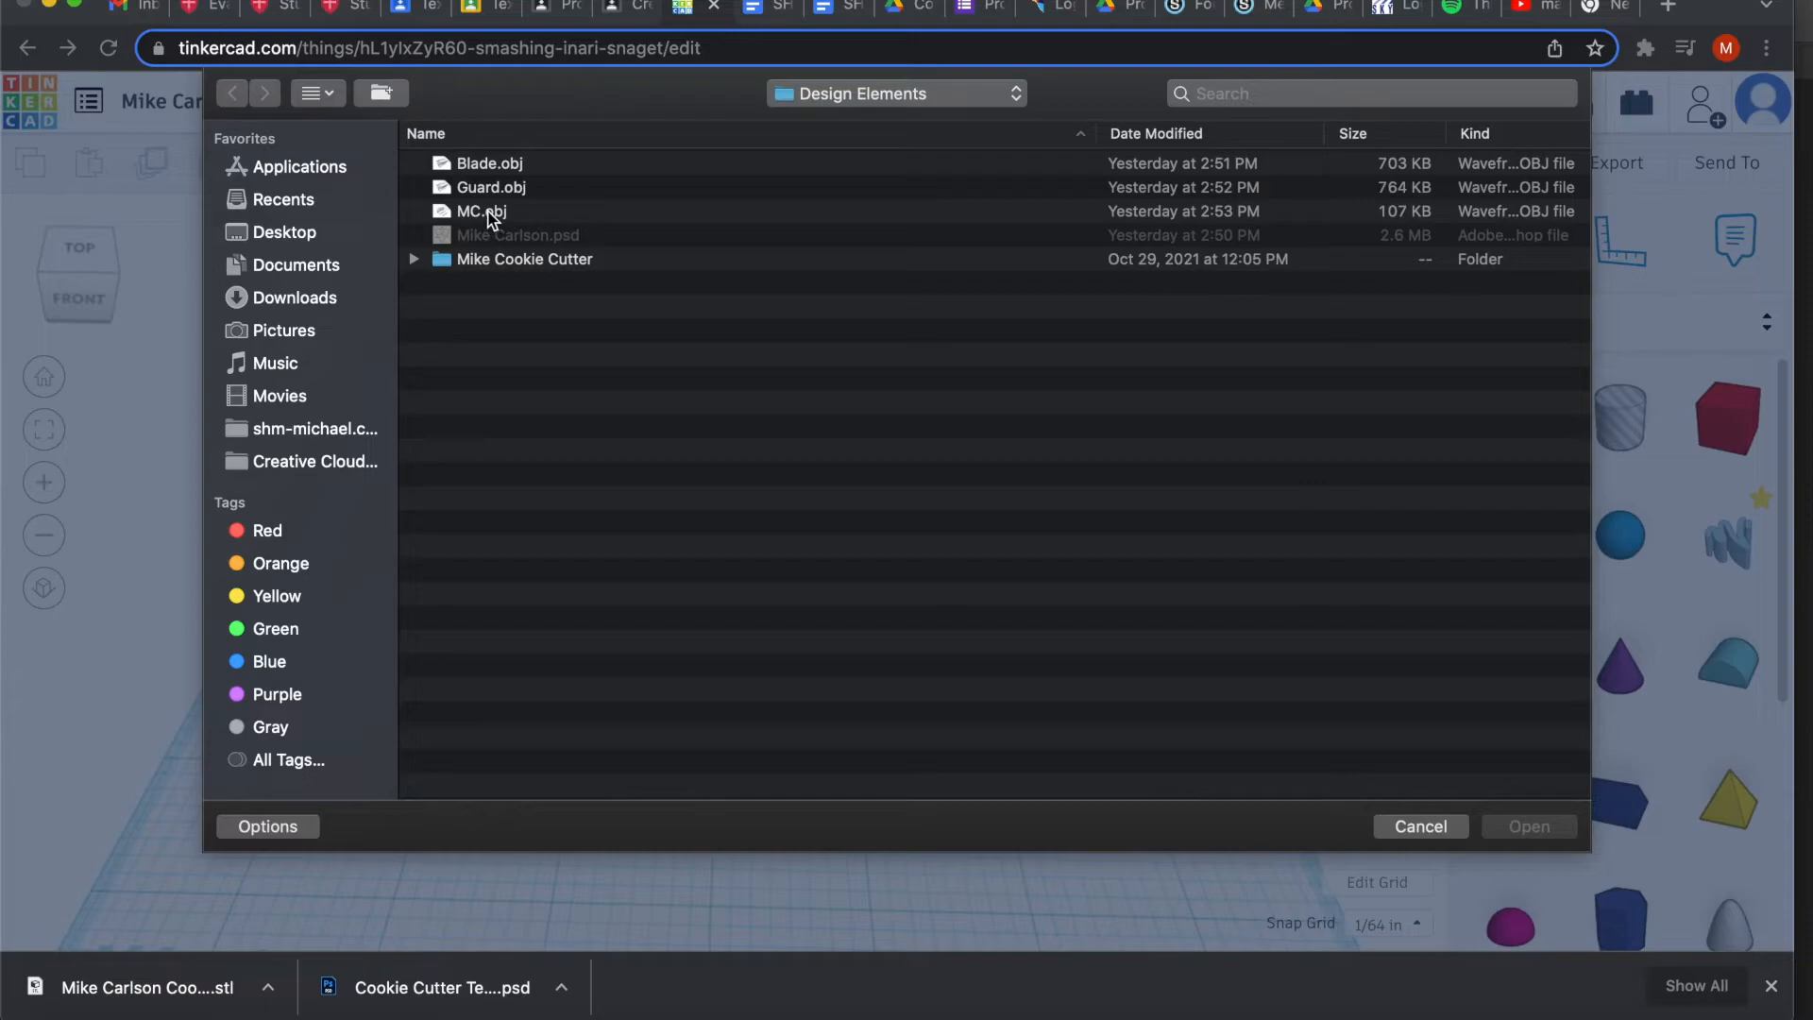
{"action": "left_click", "coordinate": [488, 214]}
{"action": "left_click", "coordinate": [1528, 827]}
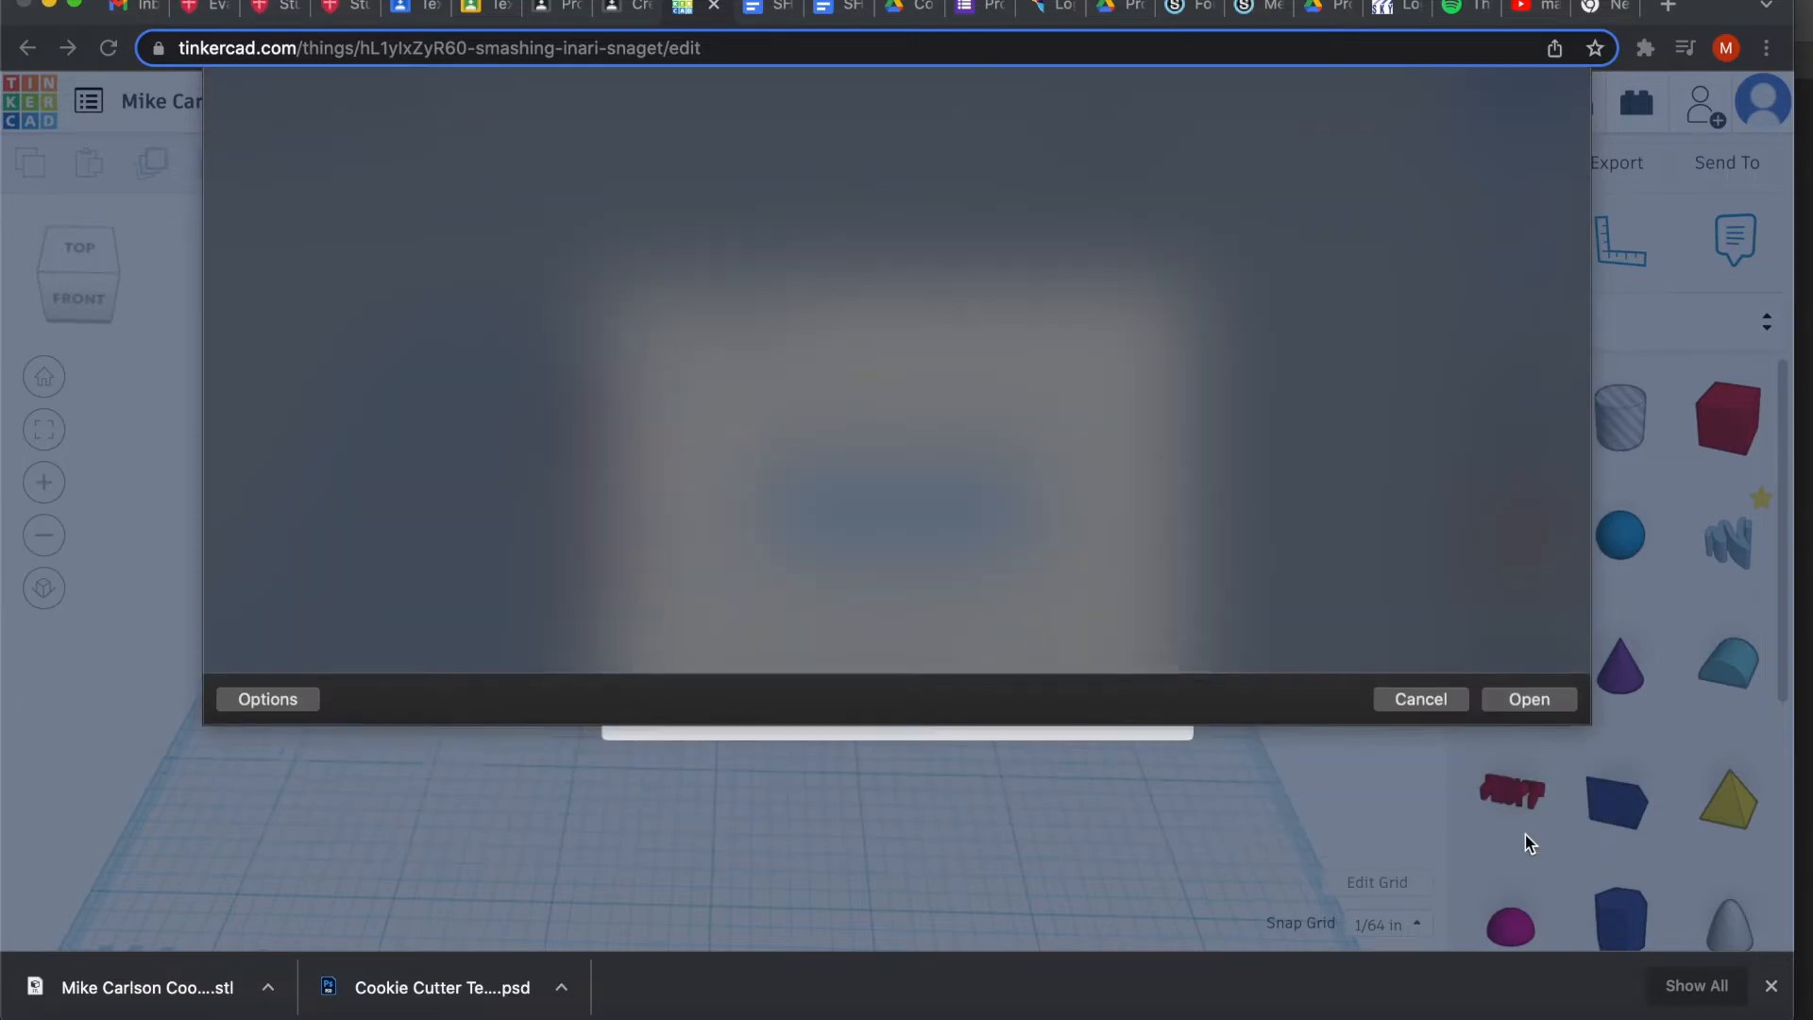
{"action": "left_click", "coordinate": [830, 605]}
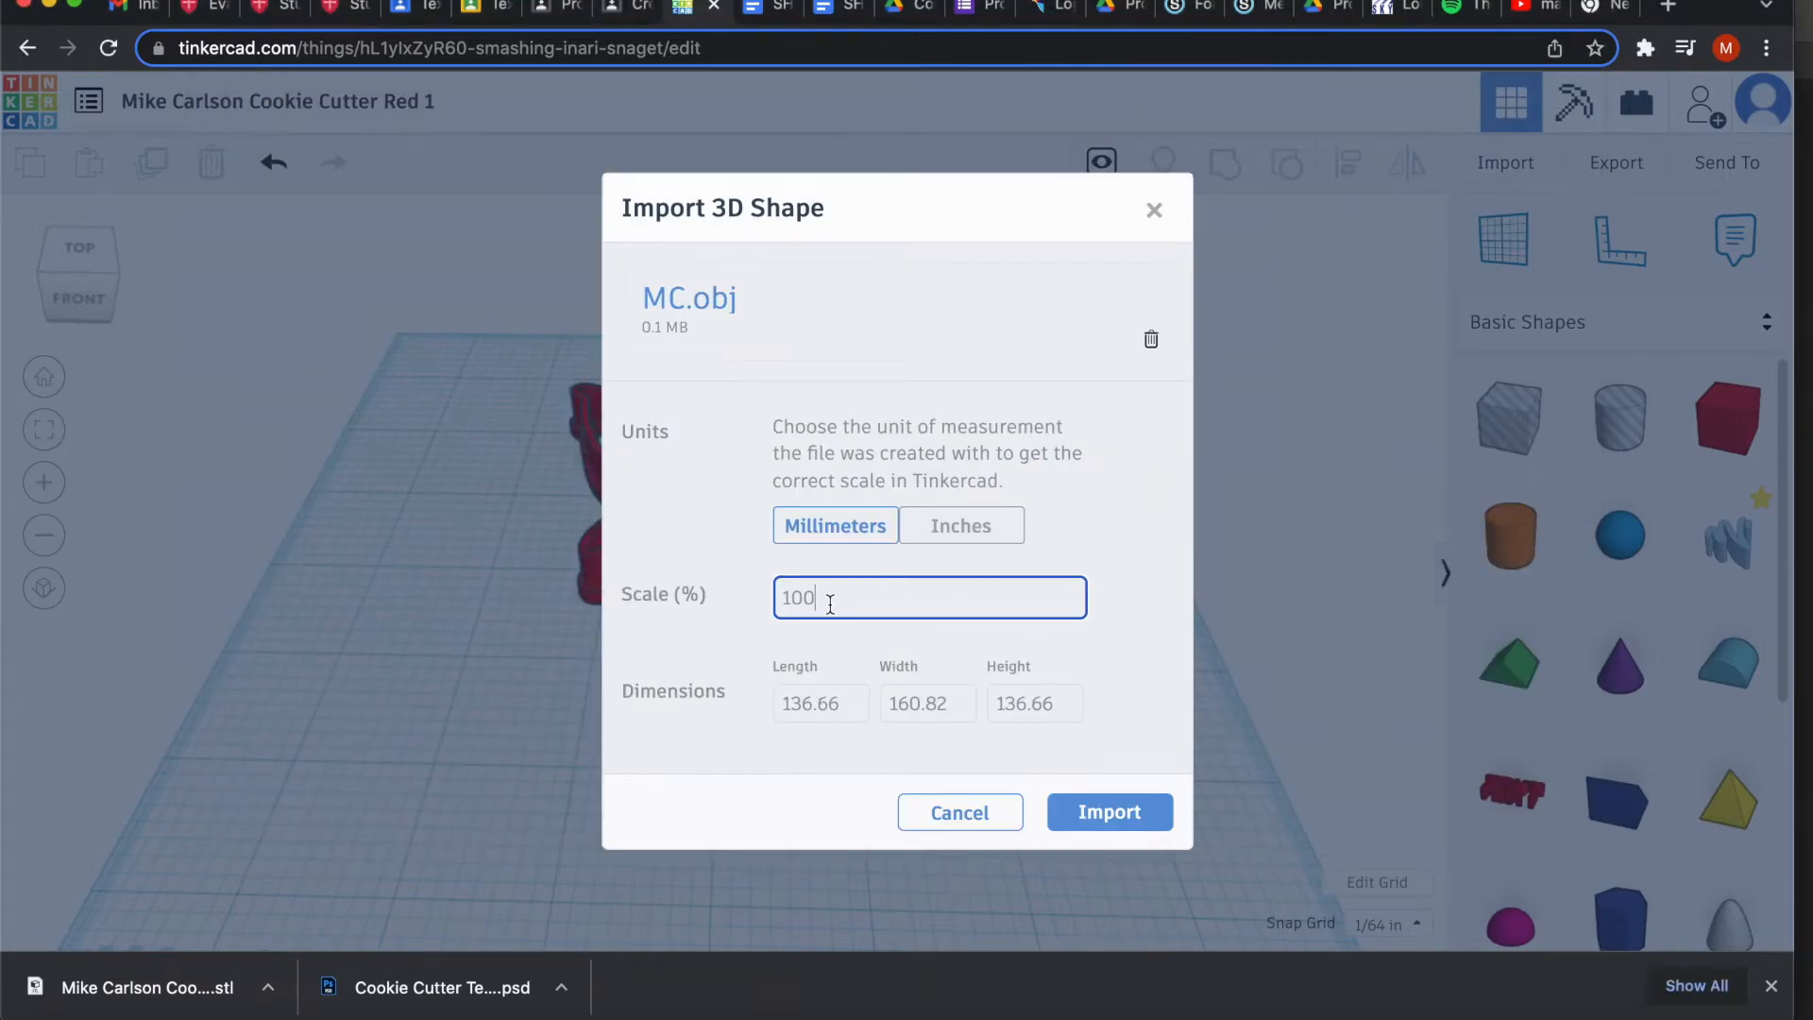
{"action": "left_click", "coordinate": [1119, 813]}
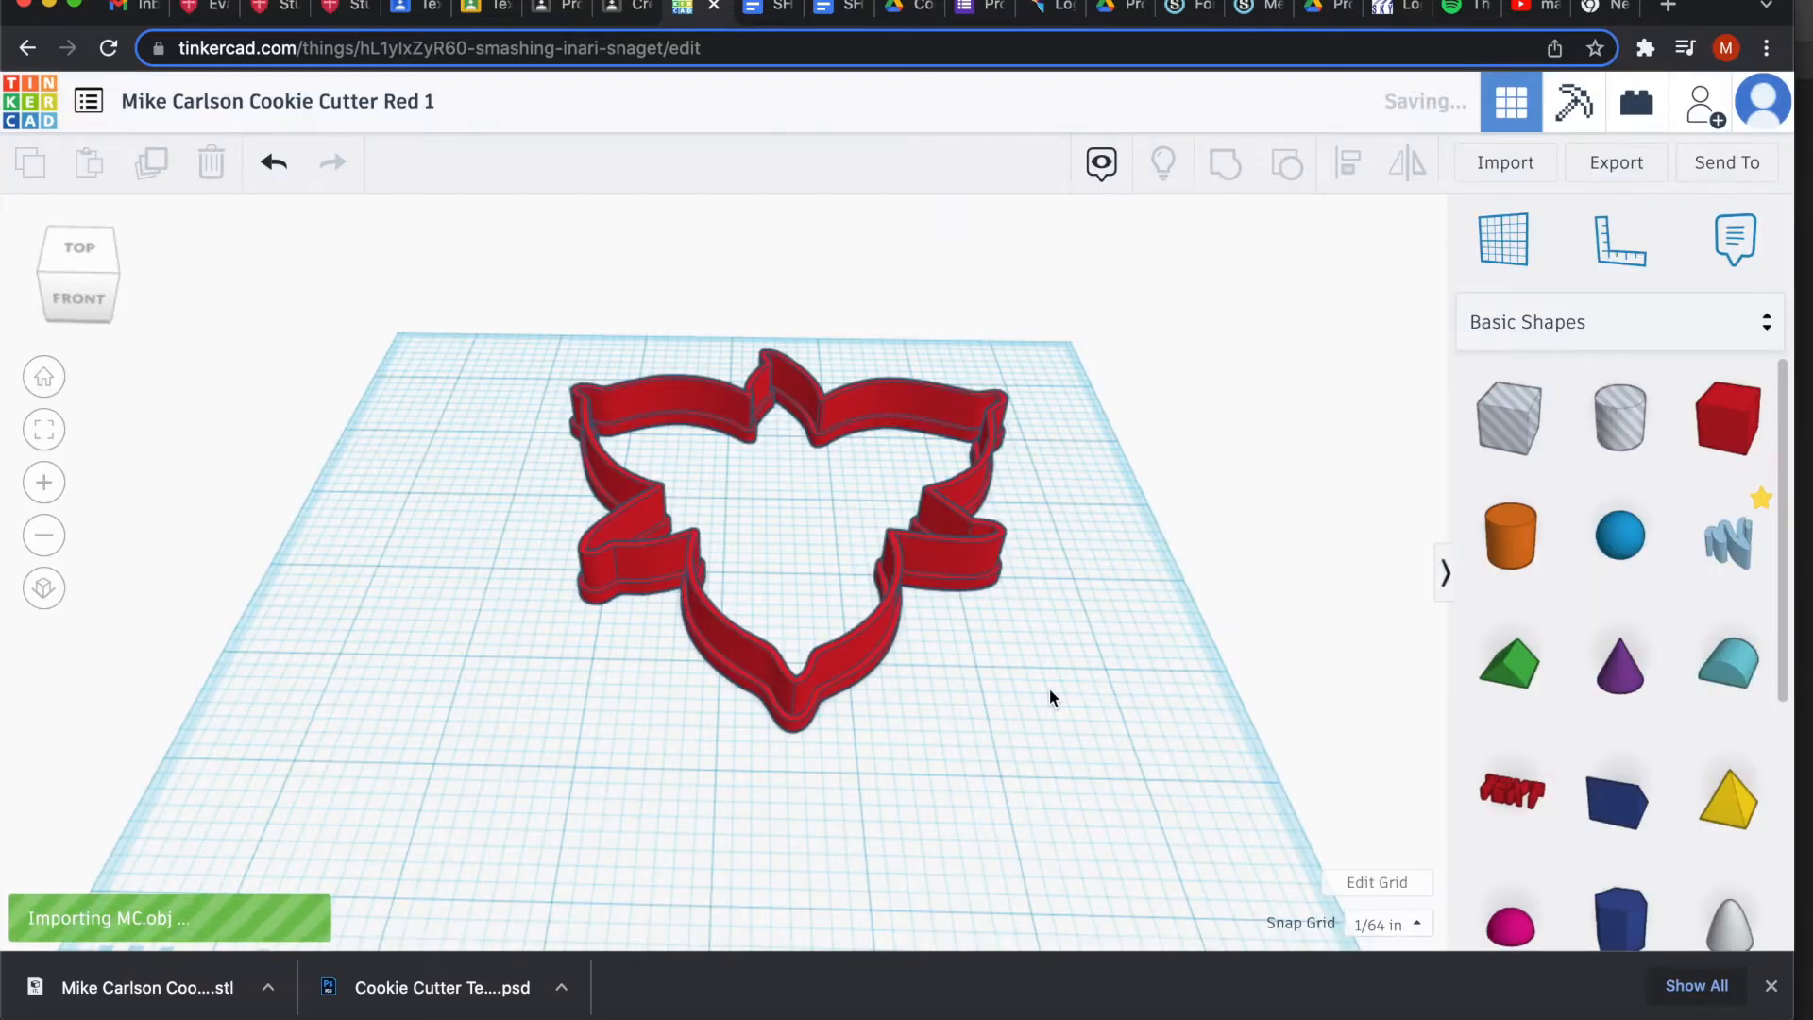
Move the navy MC logo beside the cutter, rotate it 90° upright, and lower it to about 0.46.
{"action": "left_click_drag", "start_coordinate": [741, 562], "coordinate": [1009, 659]}
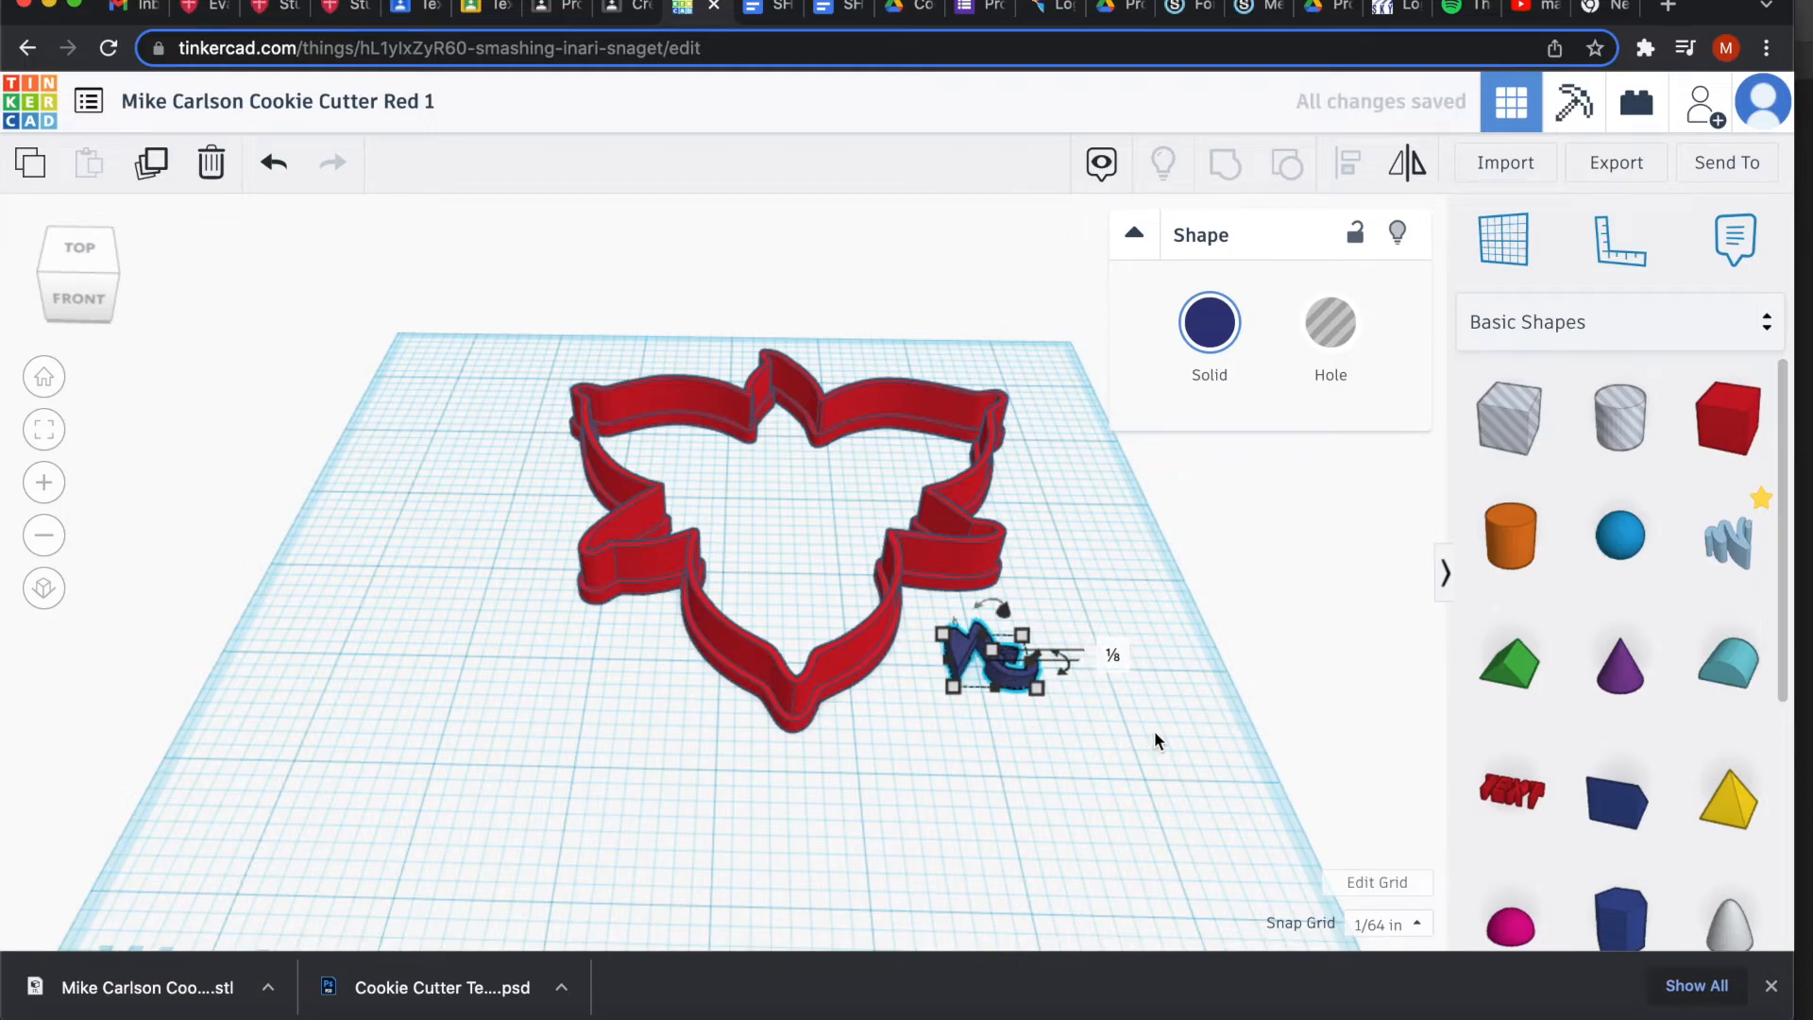
{"action": "left_click_drag", "start_coordinate": [89, 279], "coordinate": [45, 265]}
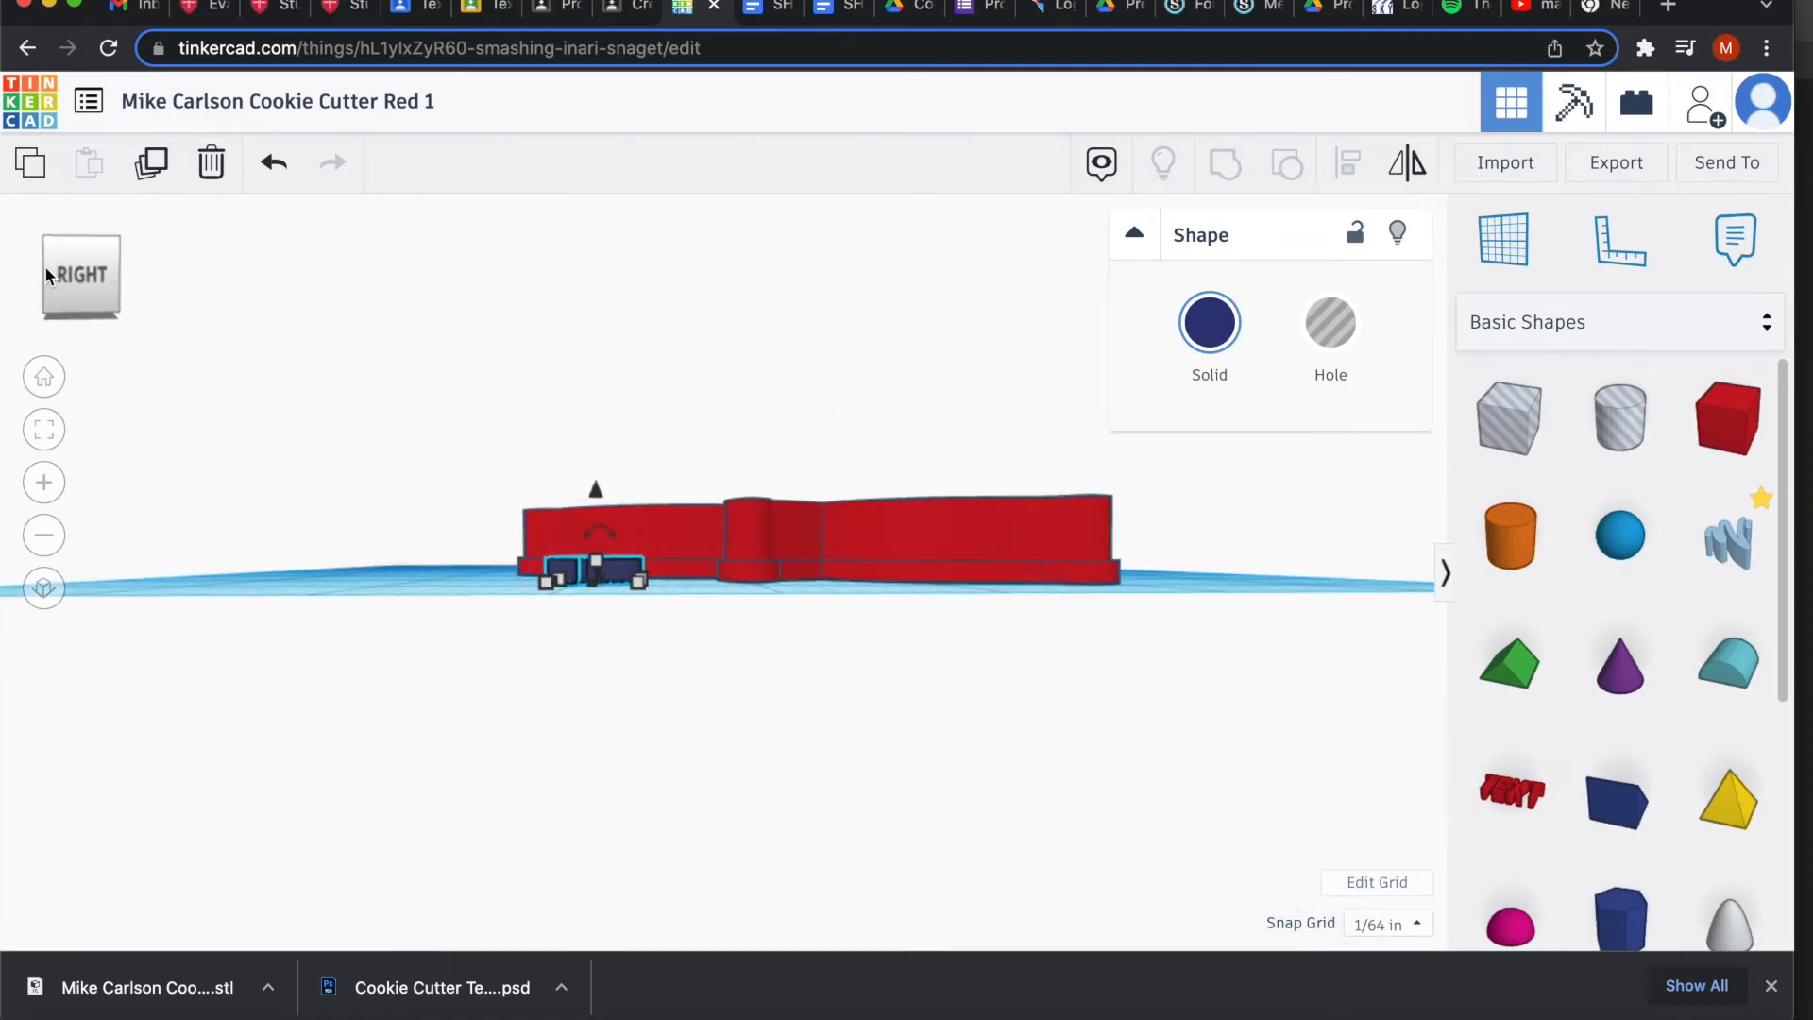
{"action": "left_click_drag", "start_coordinate": [592, 517], "coordinate": [500, 565]}
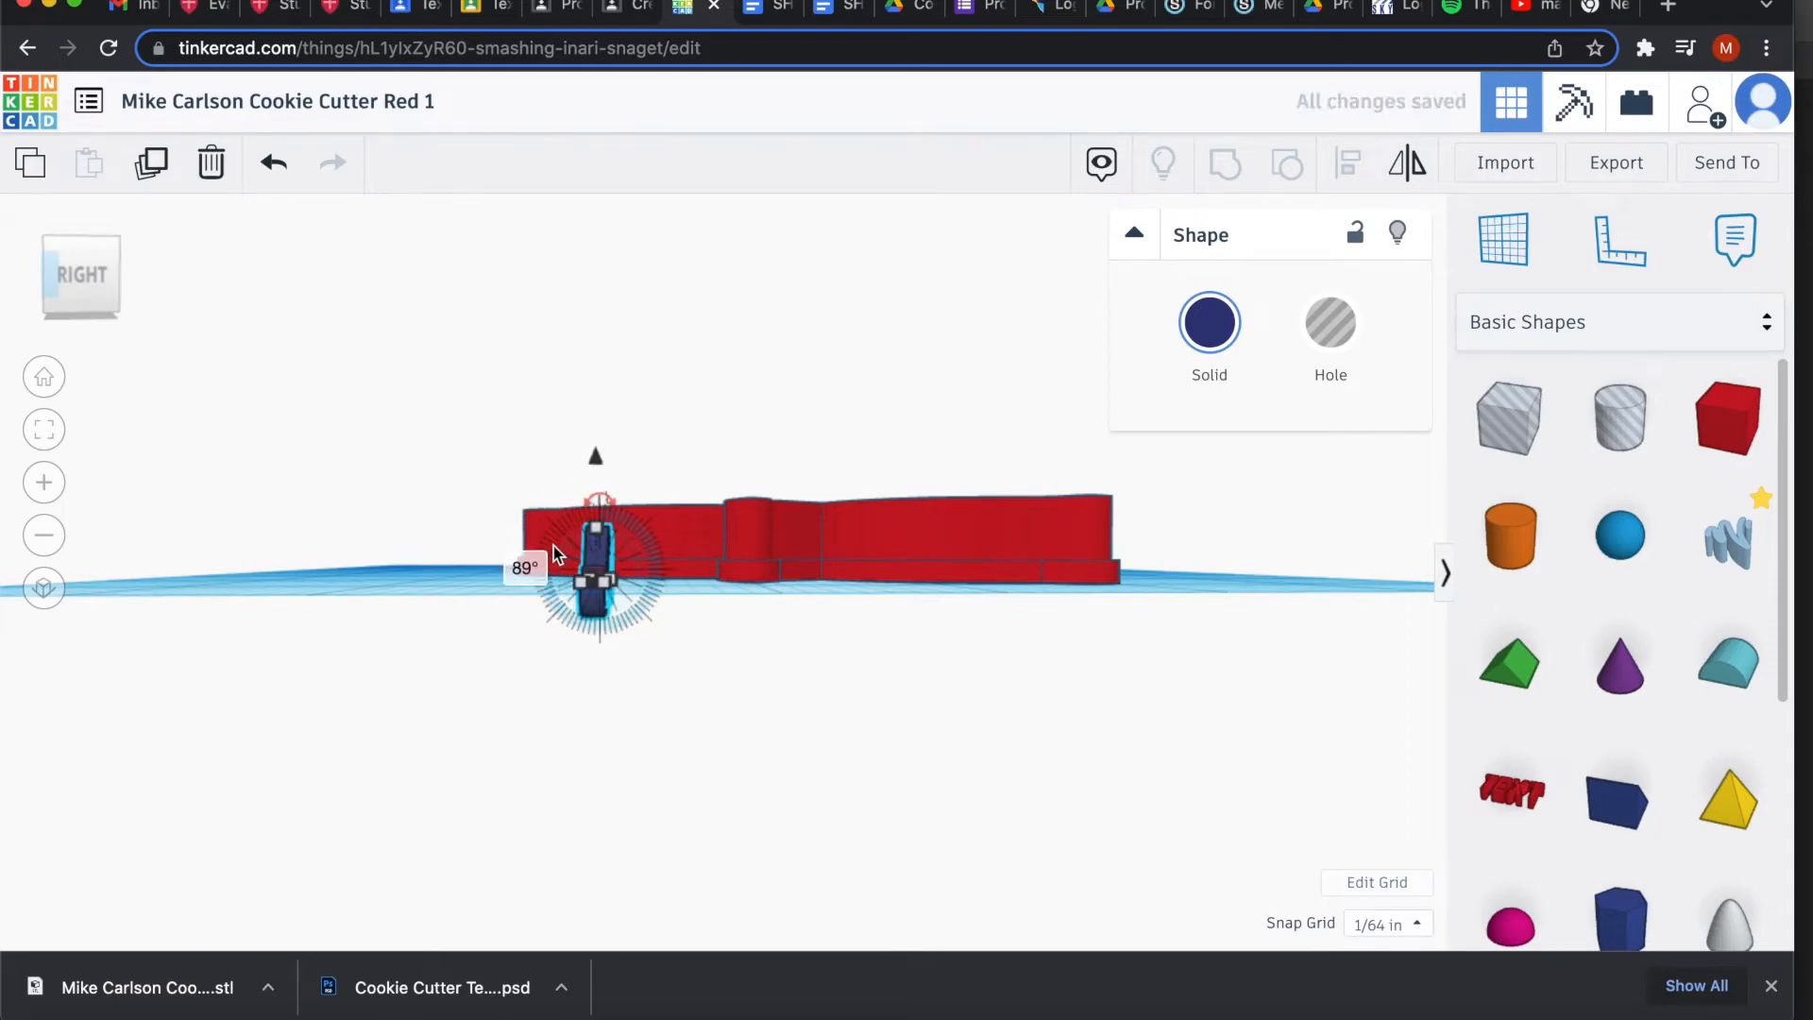
{"action": "left_click_drag", "start_coordinate": [595, 530], "coordinate": [595, 547]}
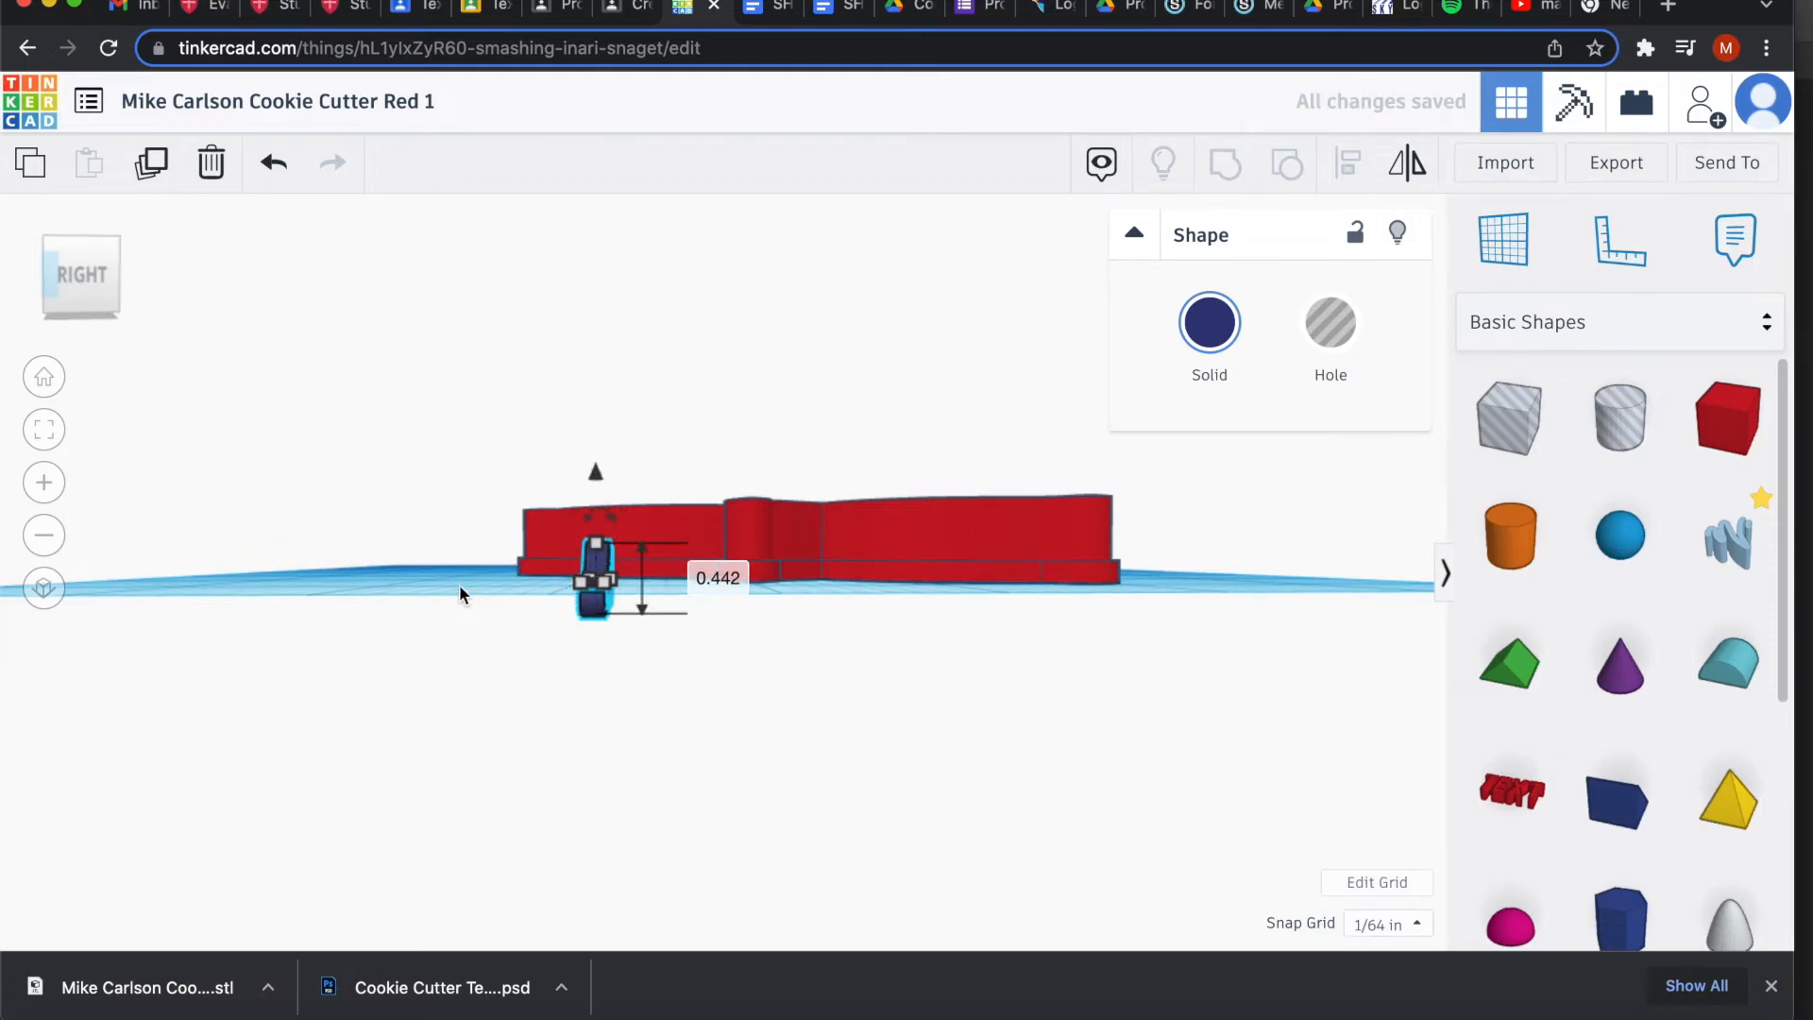
Position the upright MC logo in the gap against the cutter's outer wall, raised off the workplane.
{"action": "left_click_drag", "start_coordinate": [453, 579], "coordinate": [904, 652]}
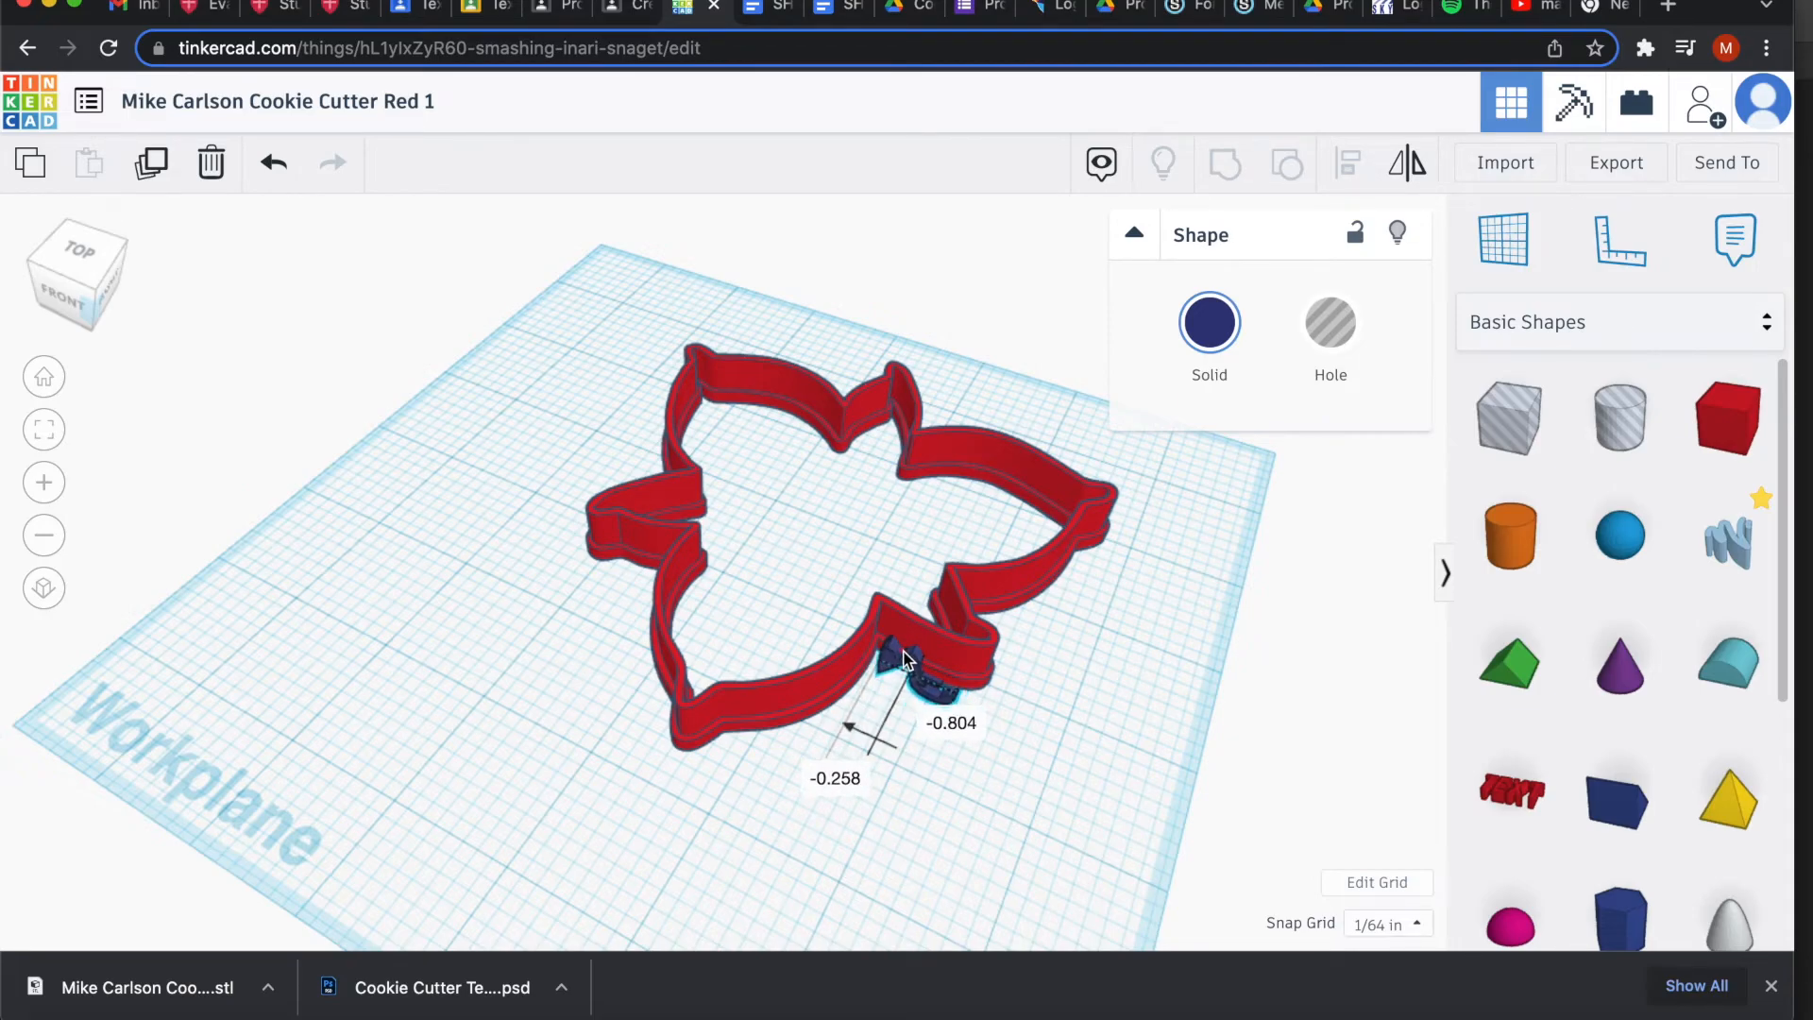
{"action": "left_click_drag", "start_coordinate": [937, 621], "coordinate": [938, 613]}
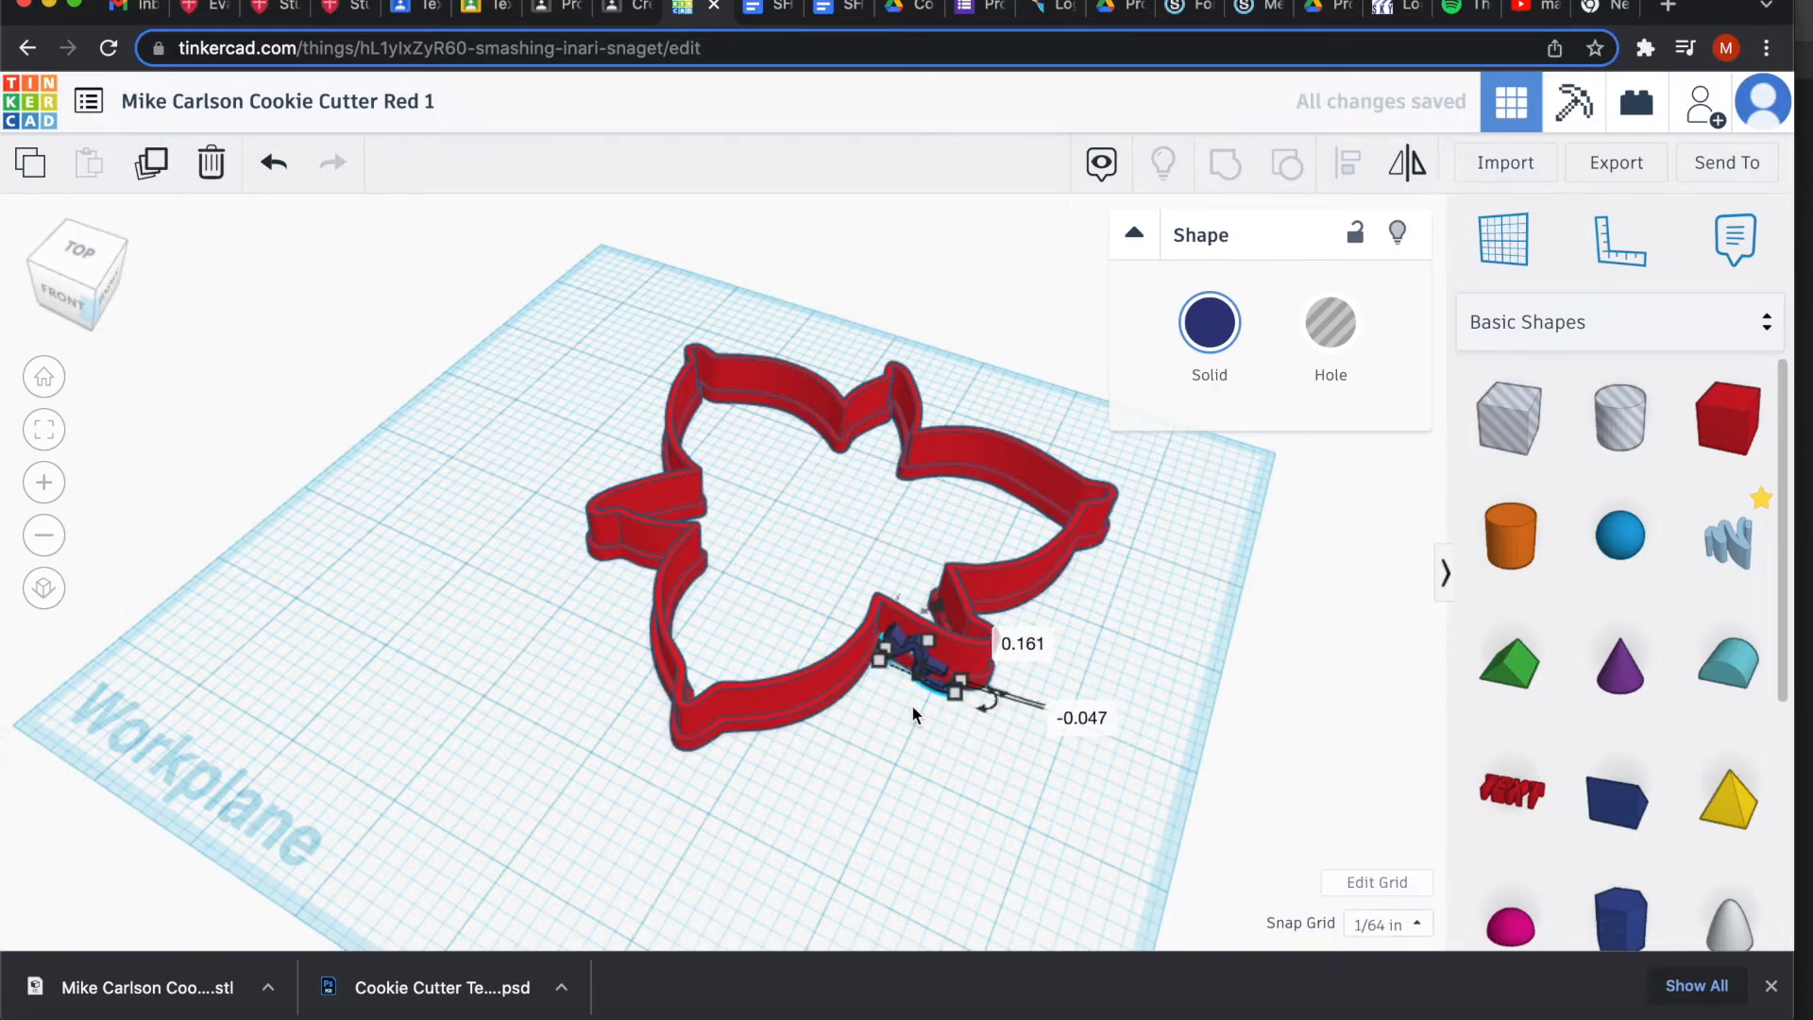
{"action": "left_click_drag", "start_coordinate": [892, 825], "coordinate": [964, 706]}
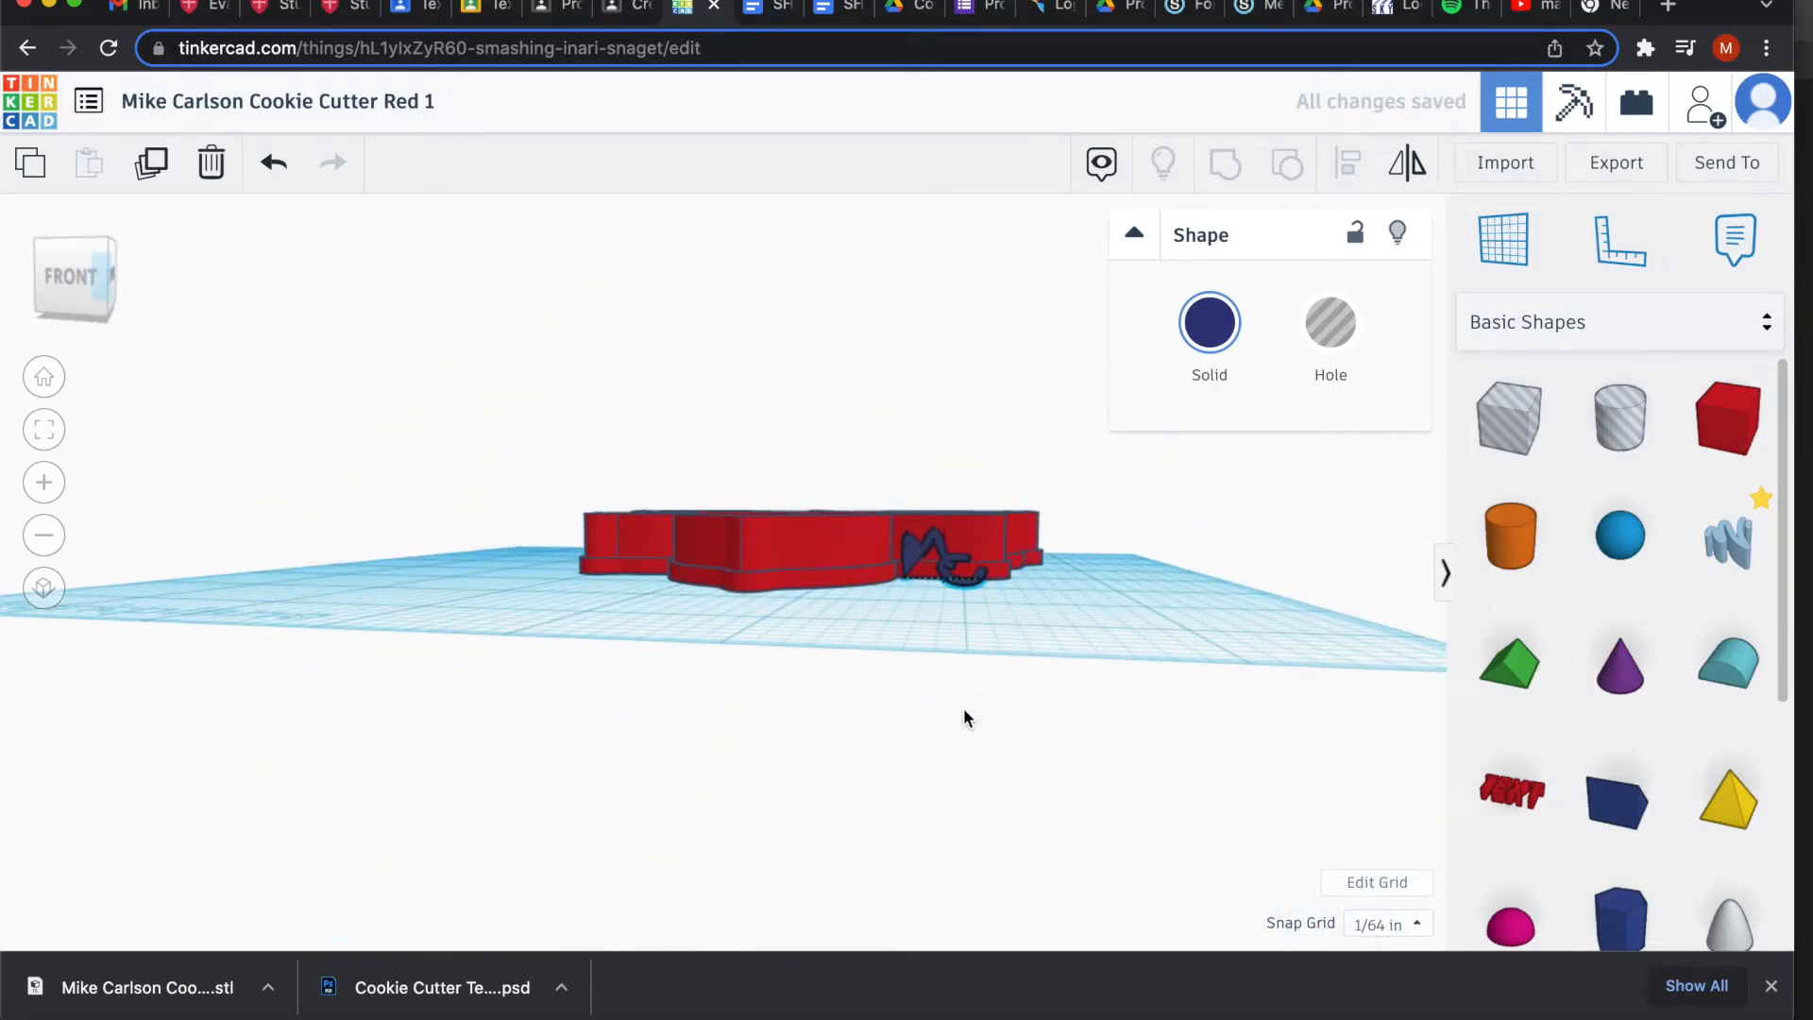
{"action": "left_click_drag", "start_coordinate": [942, 466], "coordinate": [623, 758]}
Set the MC logo's height to 0.641.
{"action": "left_click", "coordinate": [748, 782]}
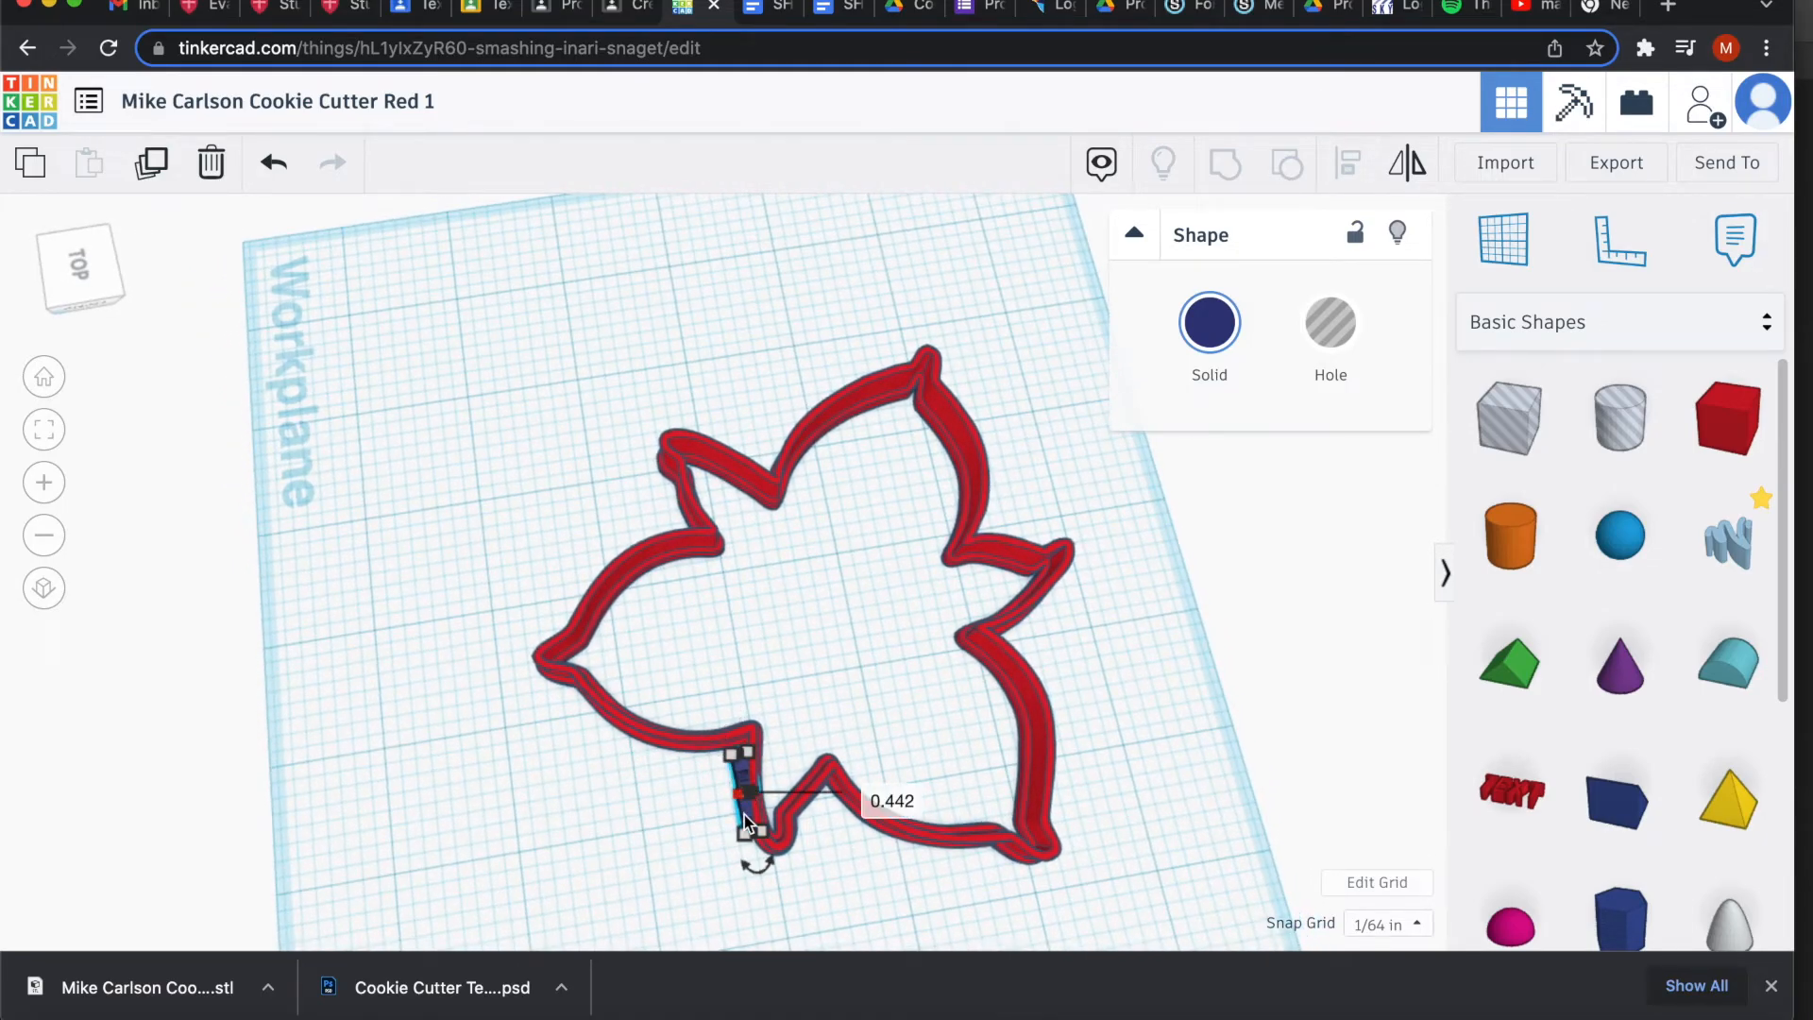
{"action": "left_click_drag", "start_coordinate": [746, 835], "coordinate": [902, 614]}
{"action": "left_click", "coordinate": [716, 847]}
Undo a trial grouping, make the MC logo a hole, and select it with the cutter.
{"action": "left_click", "coordinate": [1226, 162]}
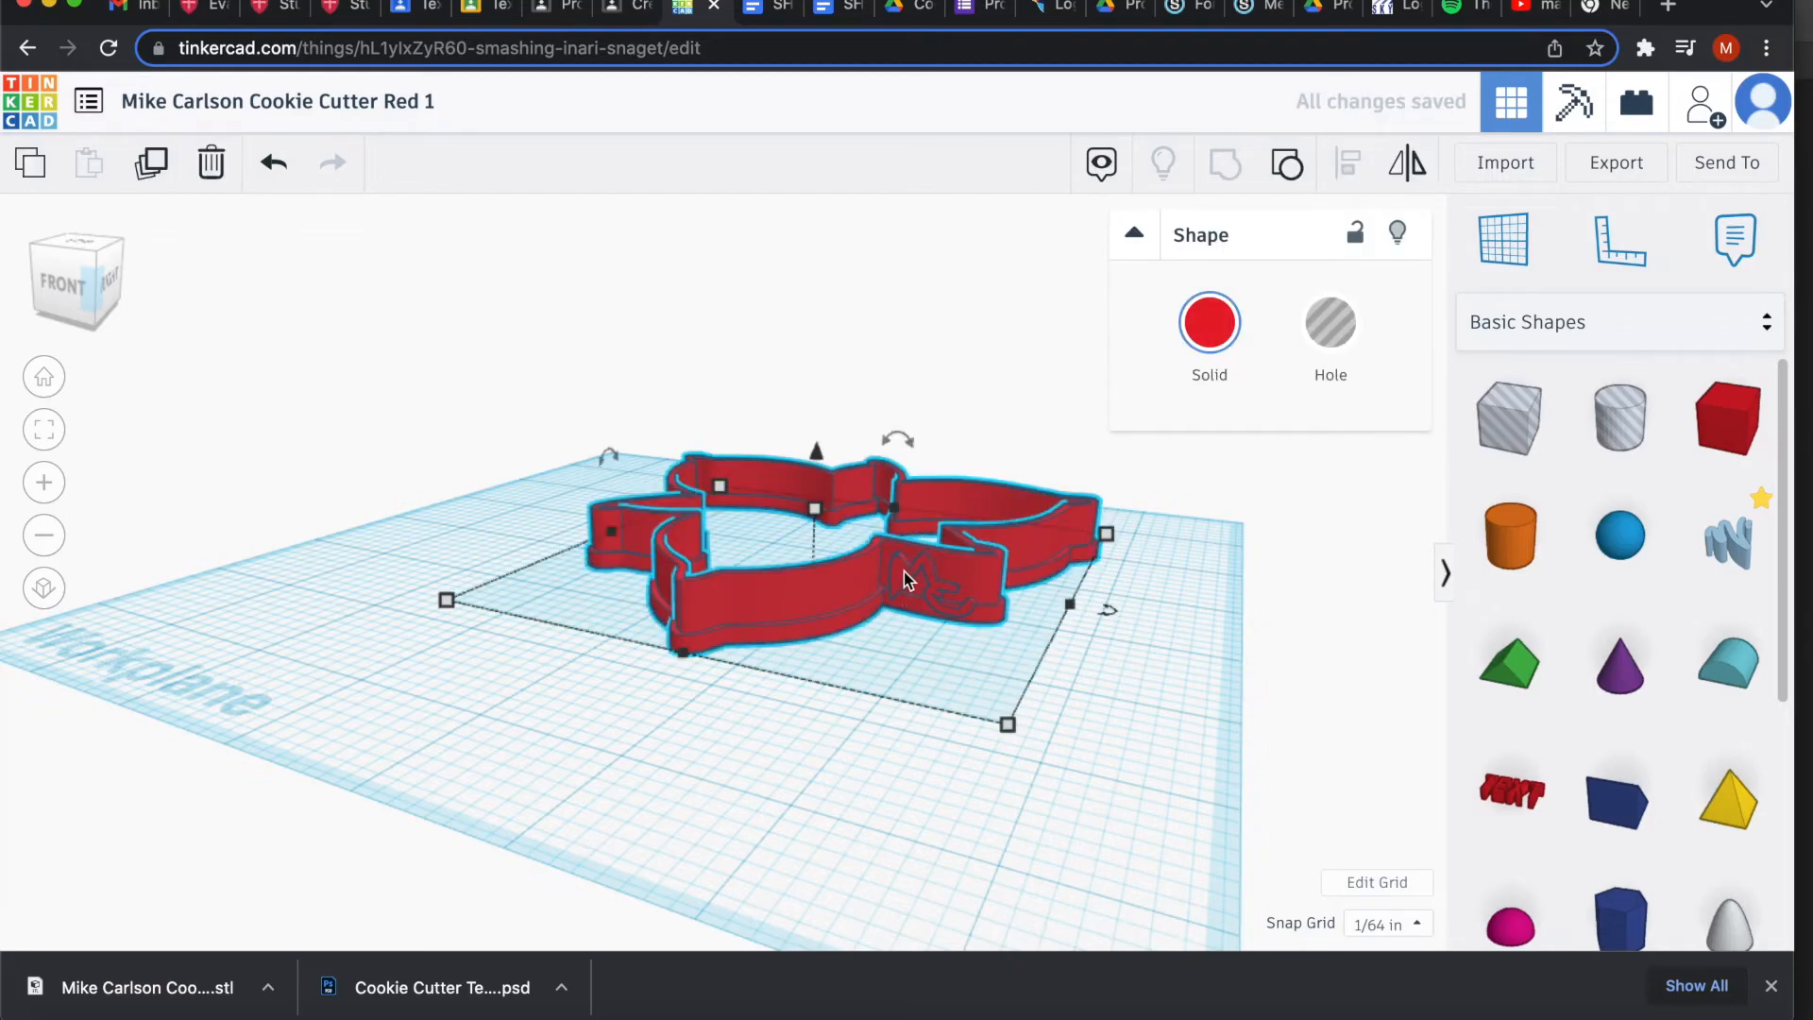
{"action": "left_click", "coordinate": [274, 162]}
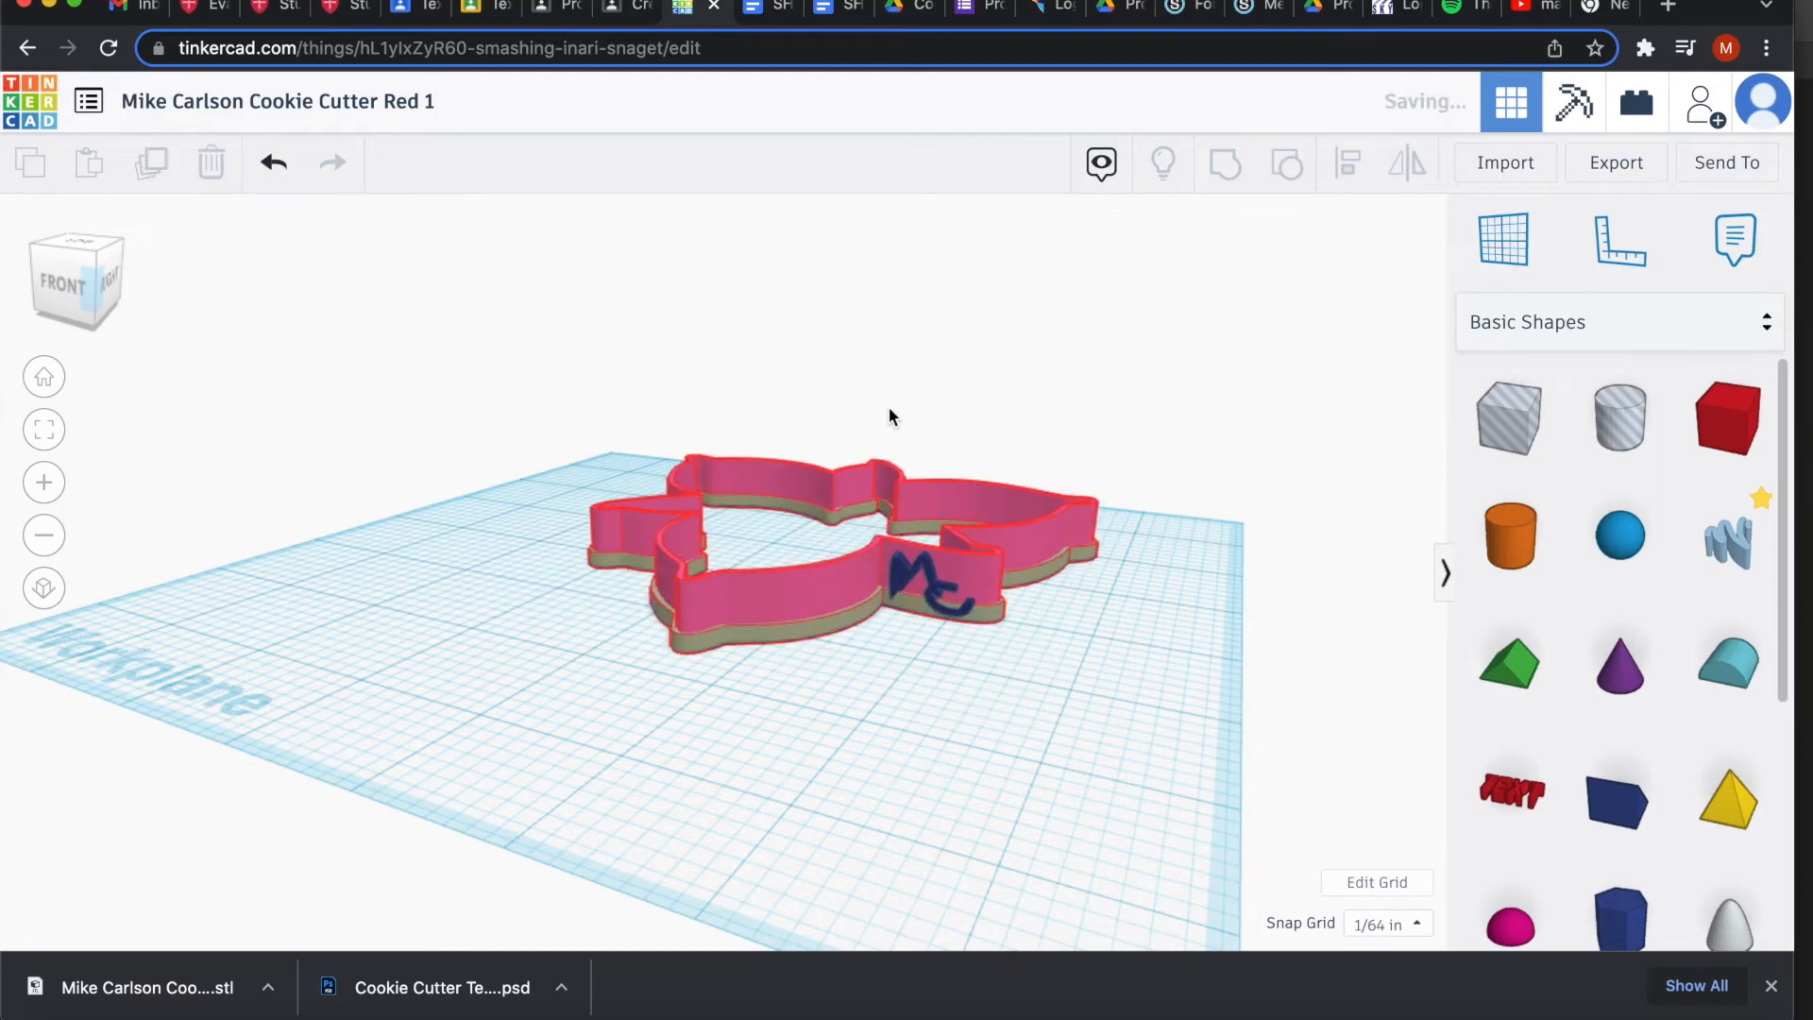
{"action": "left_click", "coordinate": [904, 578]}
{"action": "left_click", "coordinate": [1331, 326]}
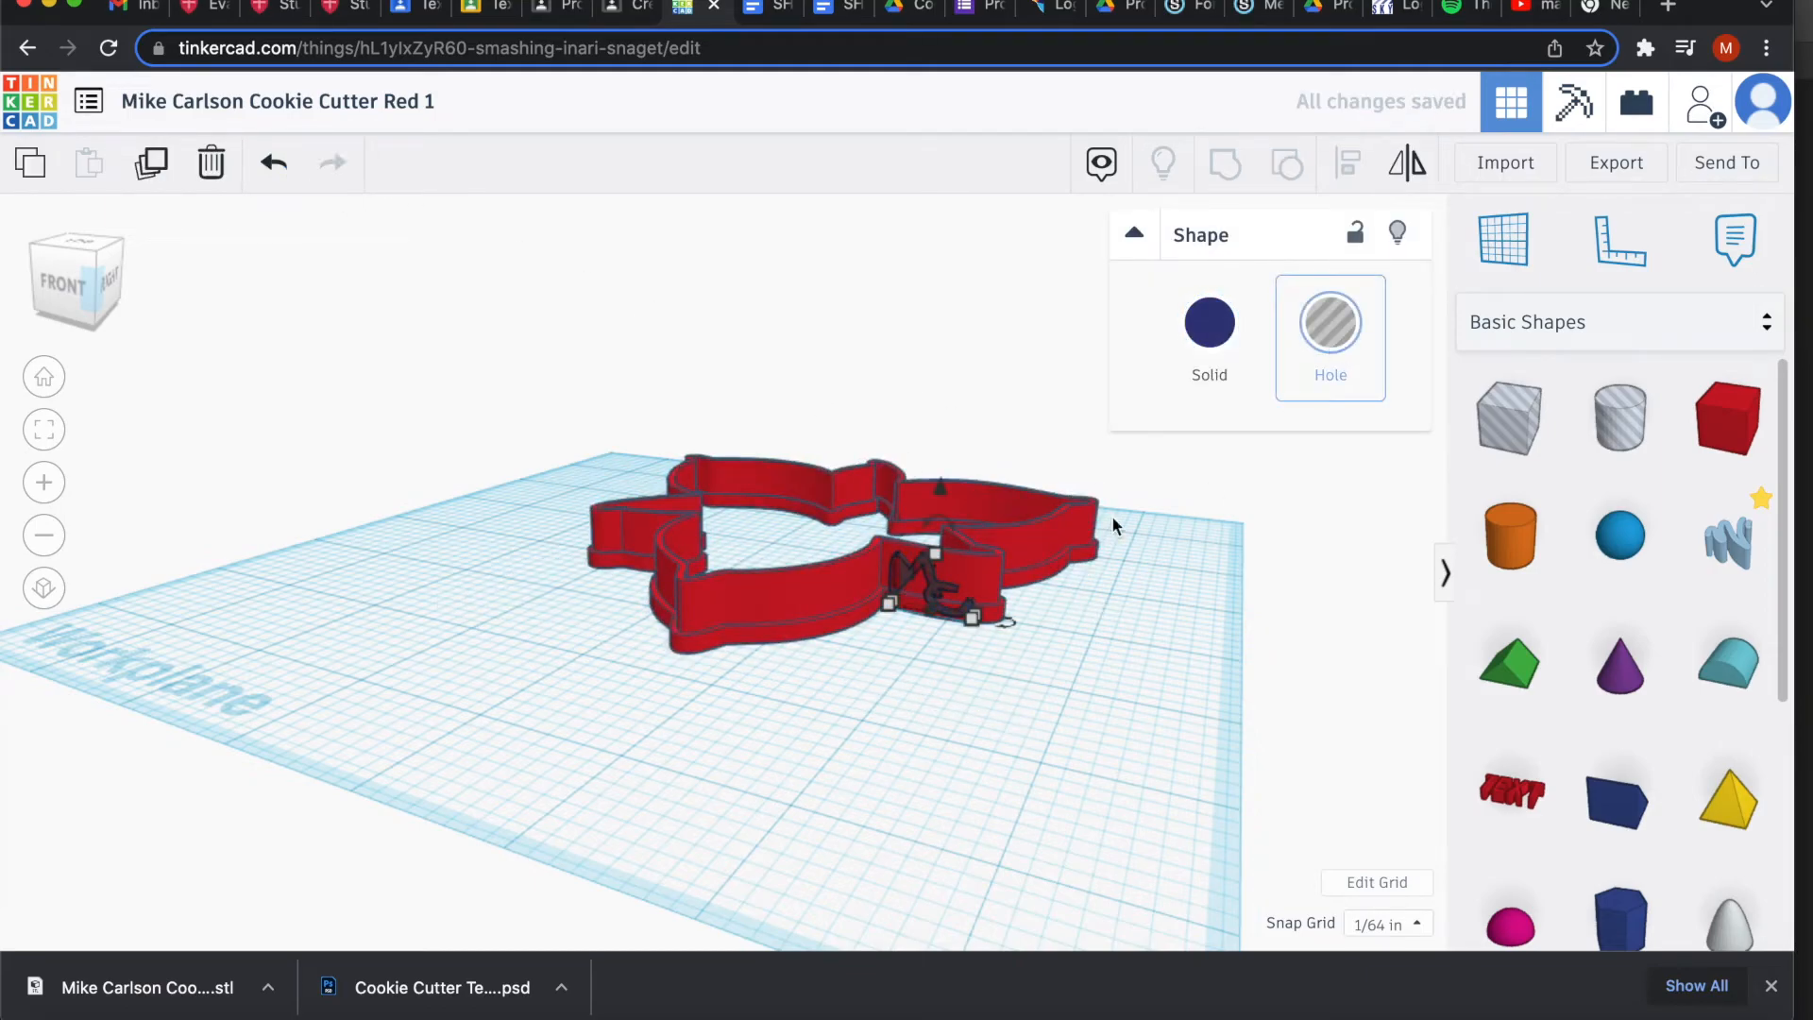
{"action": "left_click_drag", "start_coordinate": [951, 688], "coordinate": [912, 512]}
Group the cutter with the MC hole and look closer at the wall.
{"action": "left_click", "coordinate": [1224, 162]}
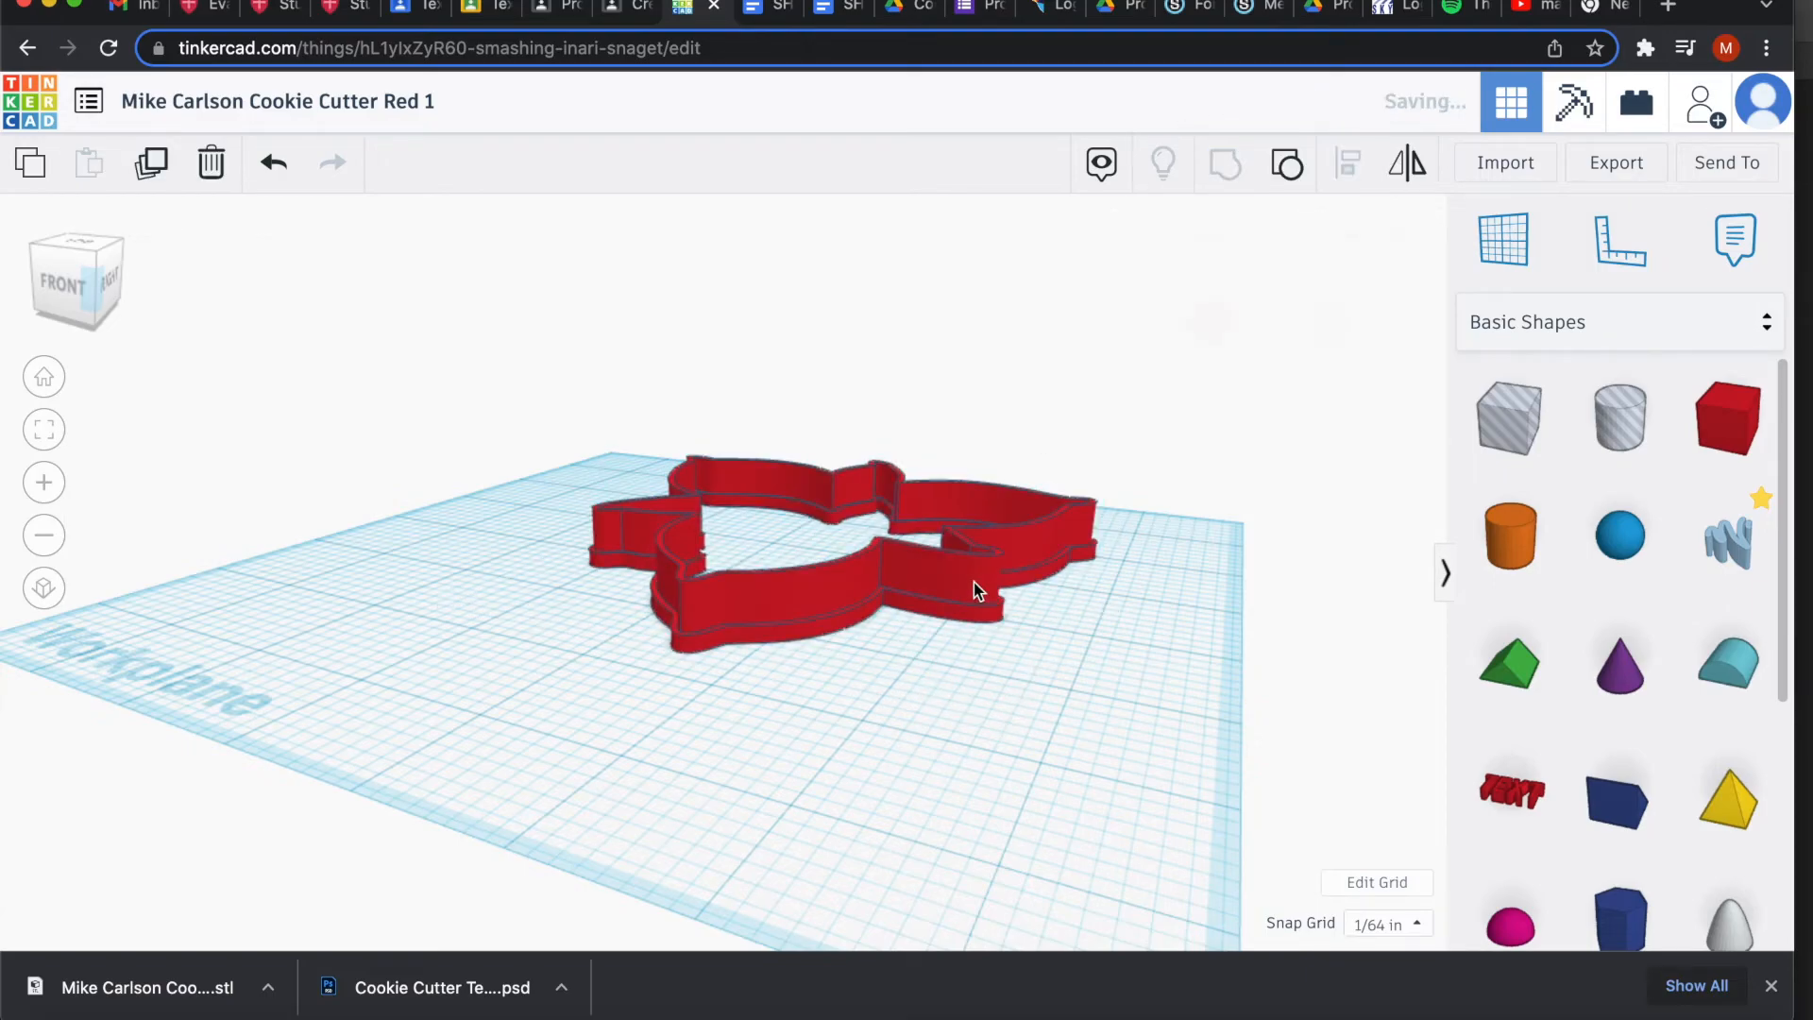
{"action": "scroll", "coordinate": [923, 650], "scroll_direction": "up", "scroll_amount": 5}
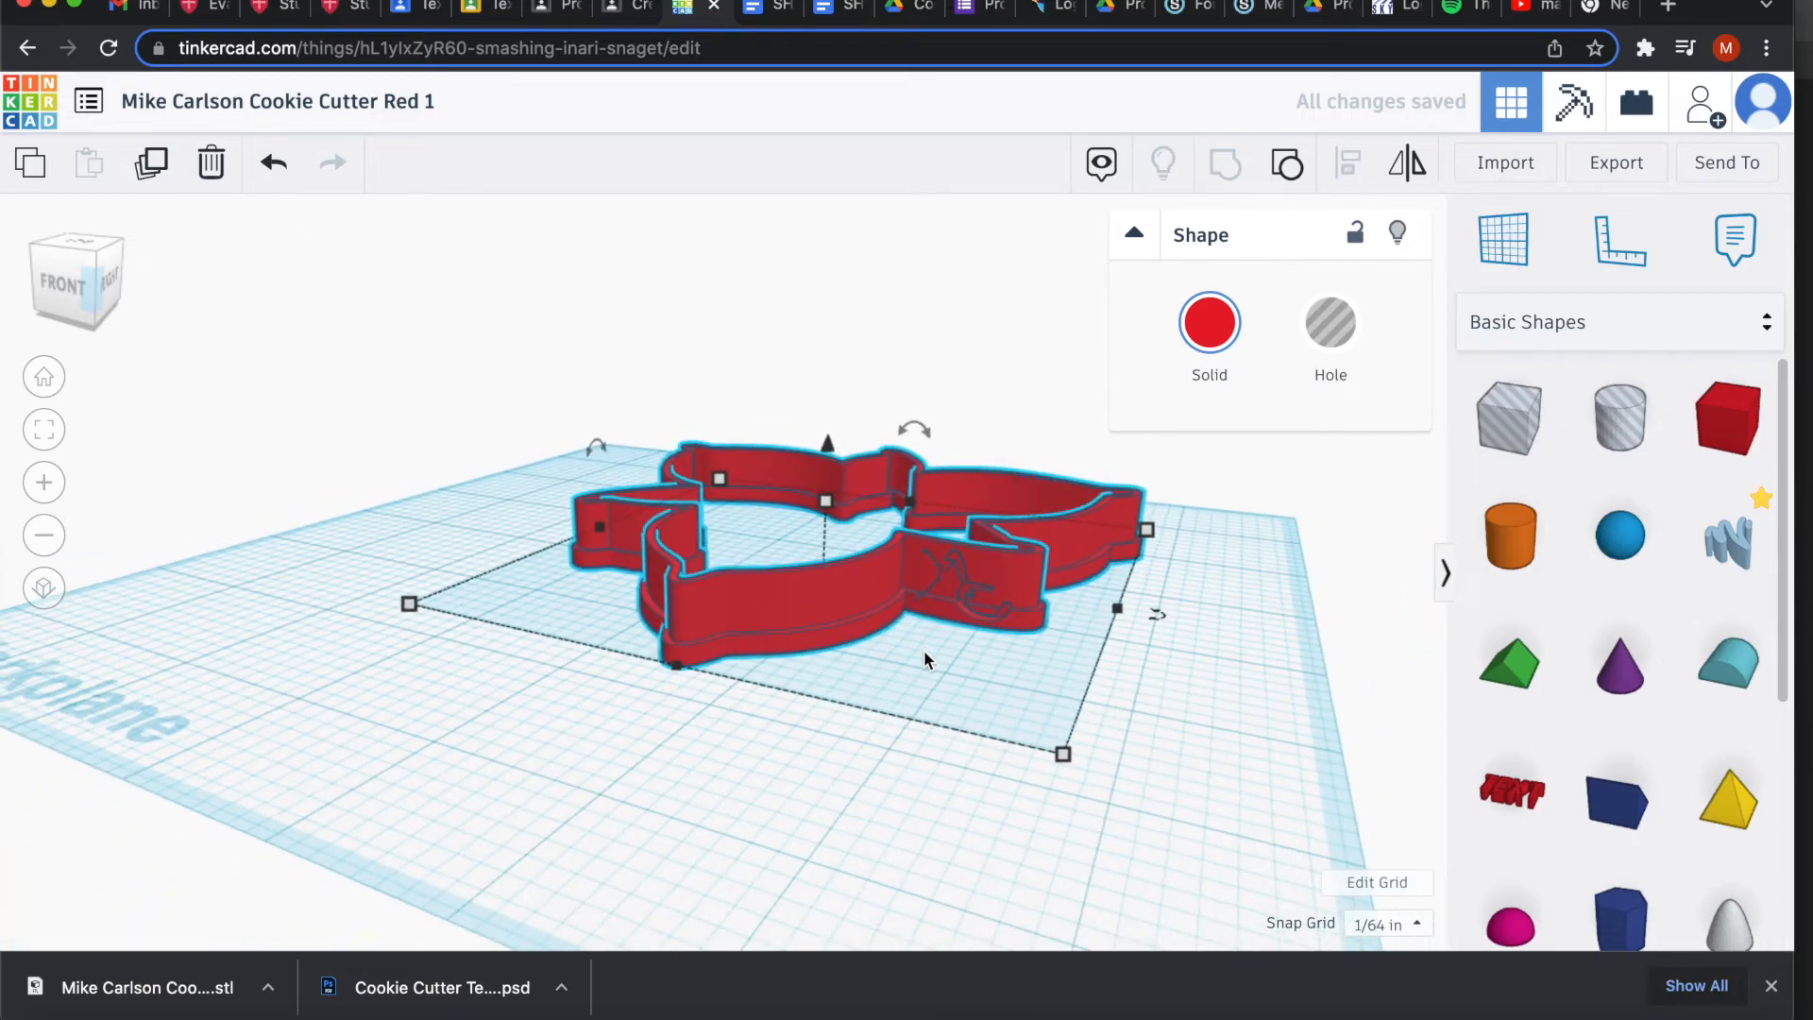
{"action": "scroll", "coordinate": [924, 649], "scroll_direction": "up", "scroll_amount": 3}
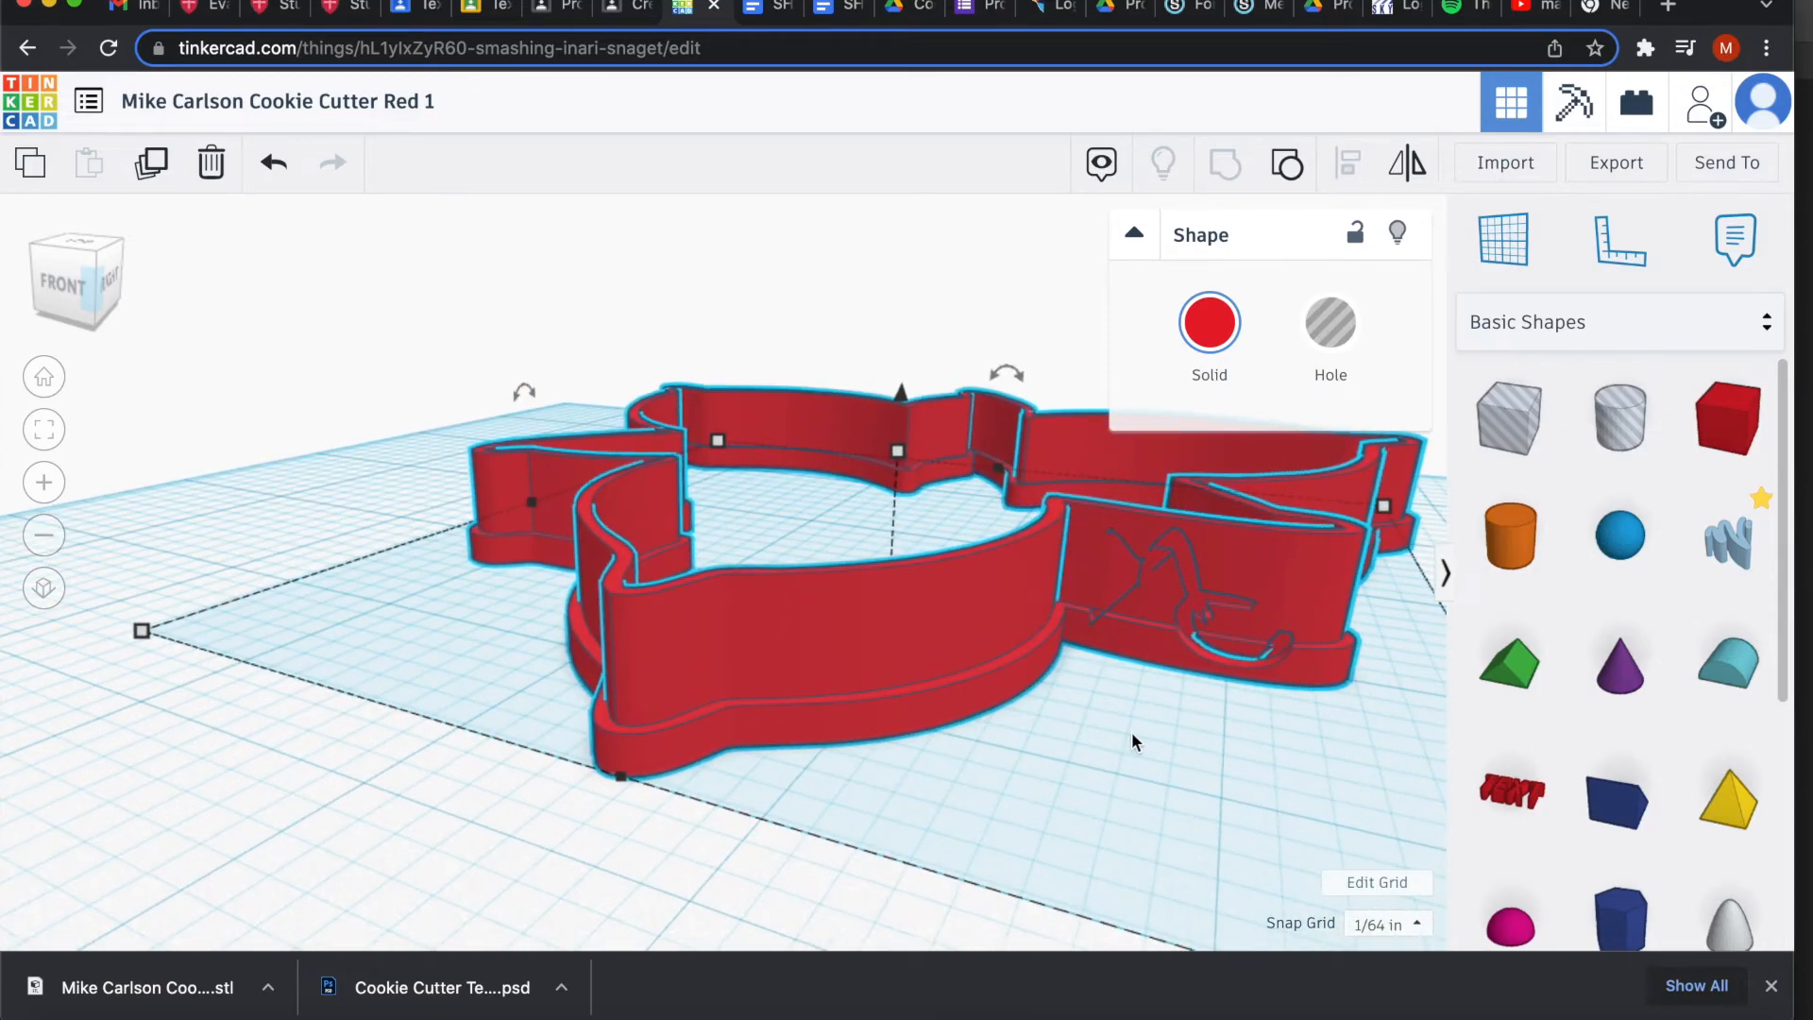
{"action": "mouse_move", "coordinate": [1129, 745]}
{"action": "left_mouse_down"}
{"action": "mouse_move", "coordinate": [1073, 785]}
{"action": "mouse_move", "coordinate": [899, 765]}
{"action": "mouse_move", "coordinate": [886, 740]}
{"action": "mouse_move", "coordinate": [915, 680]}
{"action": "mouse_move", "coordinate": [943, 671]}
{"action": "mouse_move", "coordinate": [1114, 739]}
{"action": "left_mouse_up"}
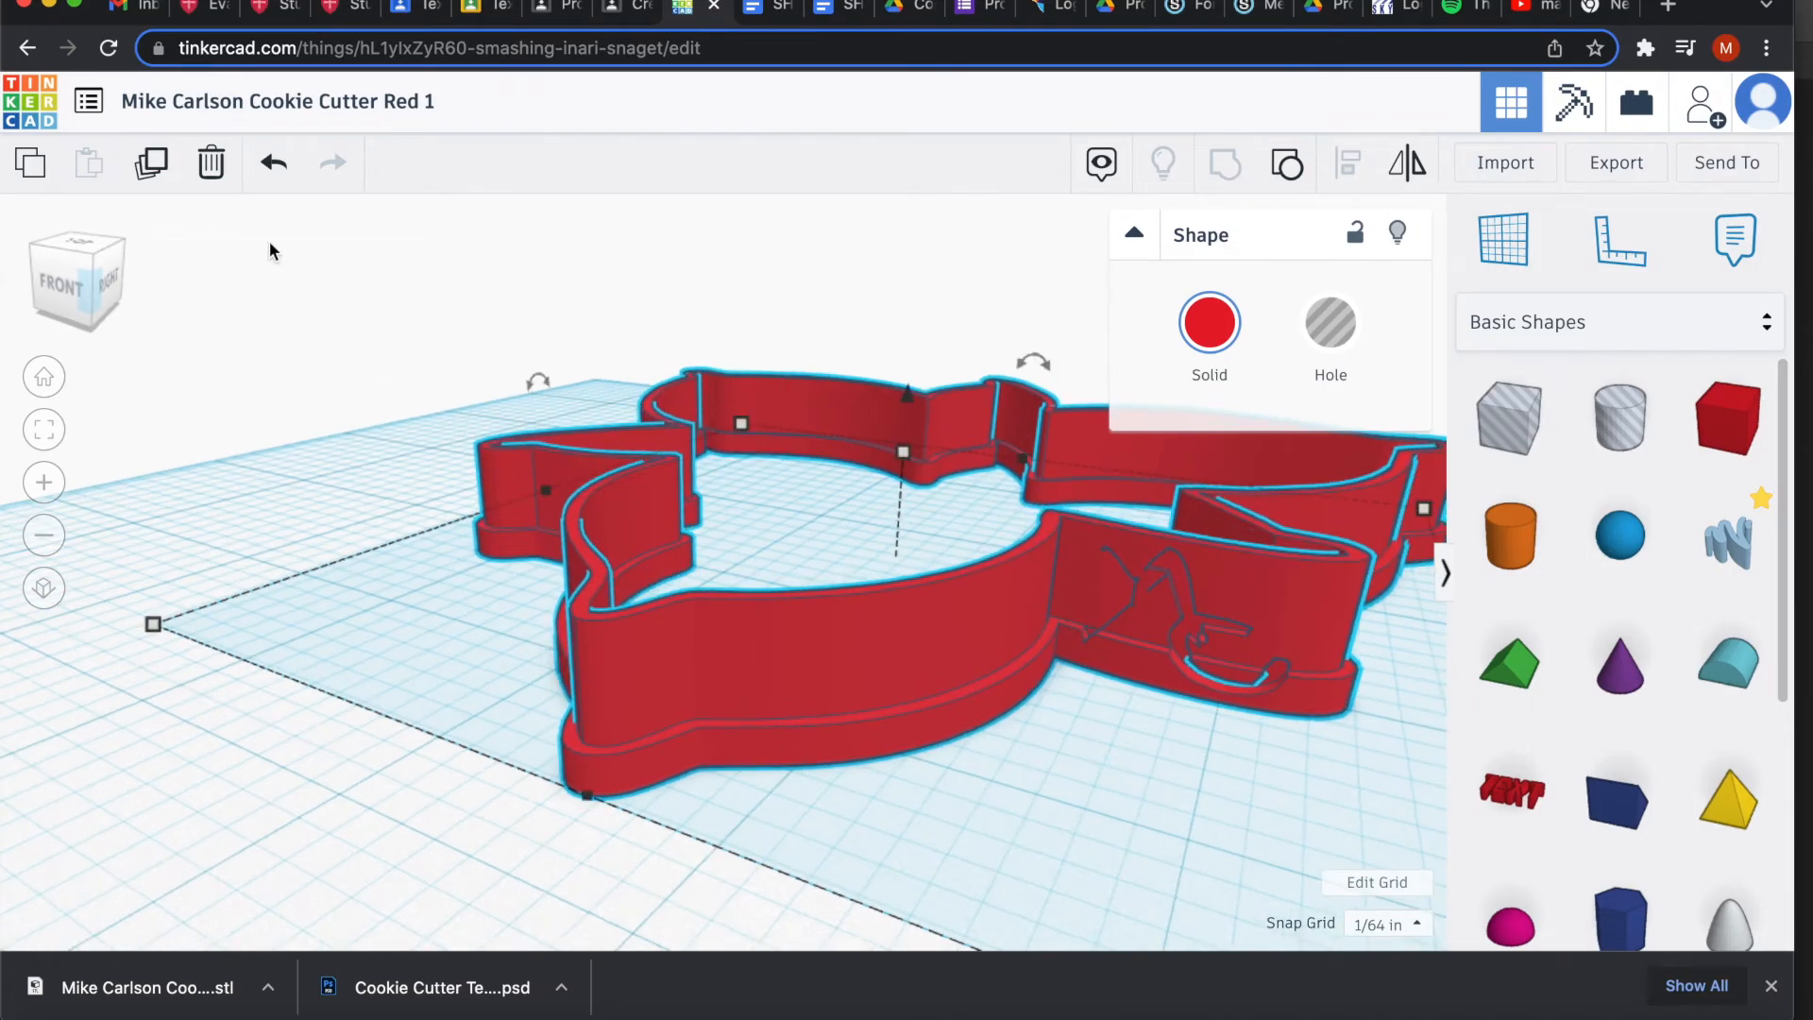
Undo the hole grouping, make the MC text solid navy, and group it with the red cutter.
{"action": "left_click", "coordinate": [271, 166]}
{"action": "left_click", "coordinate": [1123, 595]}
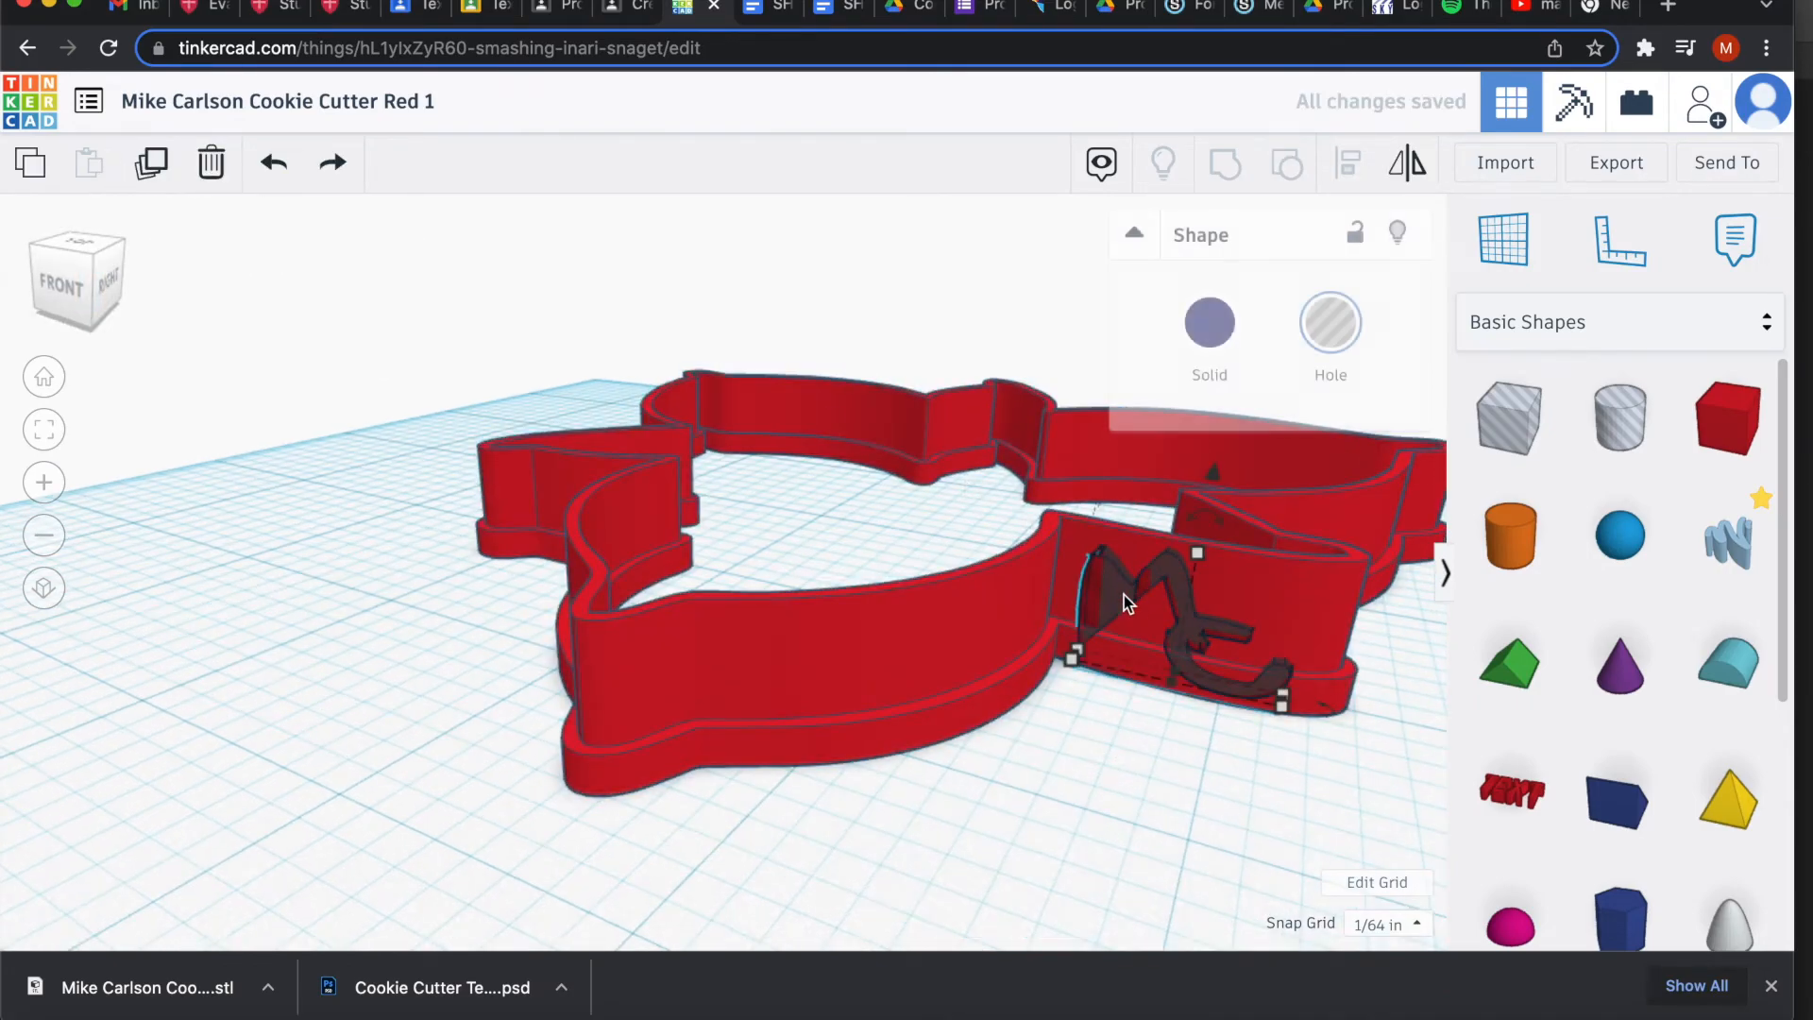
{"action": "left_click", "coordinate": [1223, 326]}
{"action": "left_click", "coordinate": [1140, 752]}
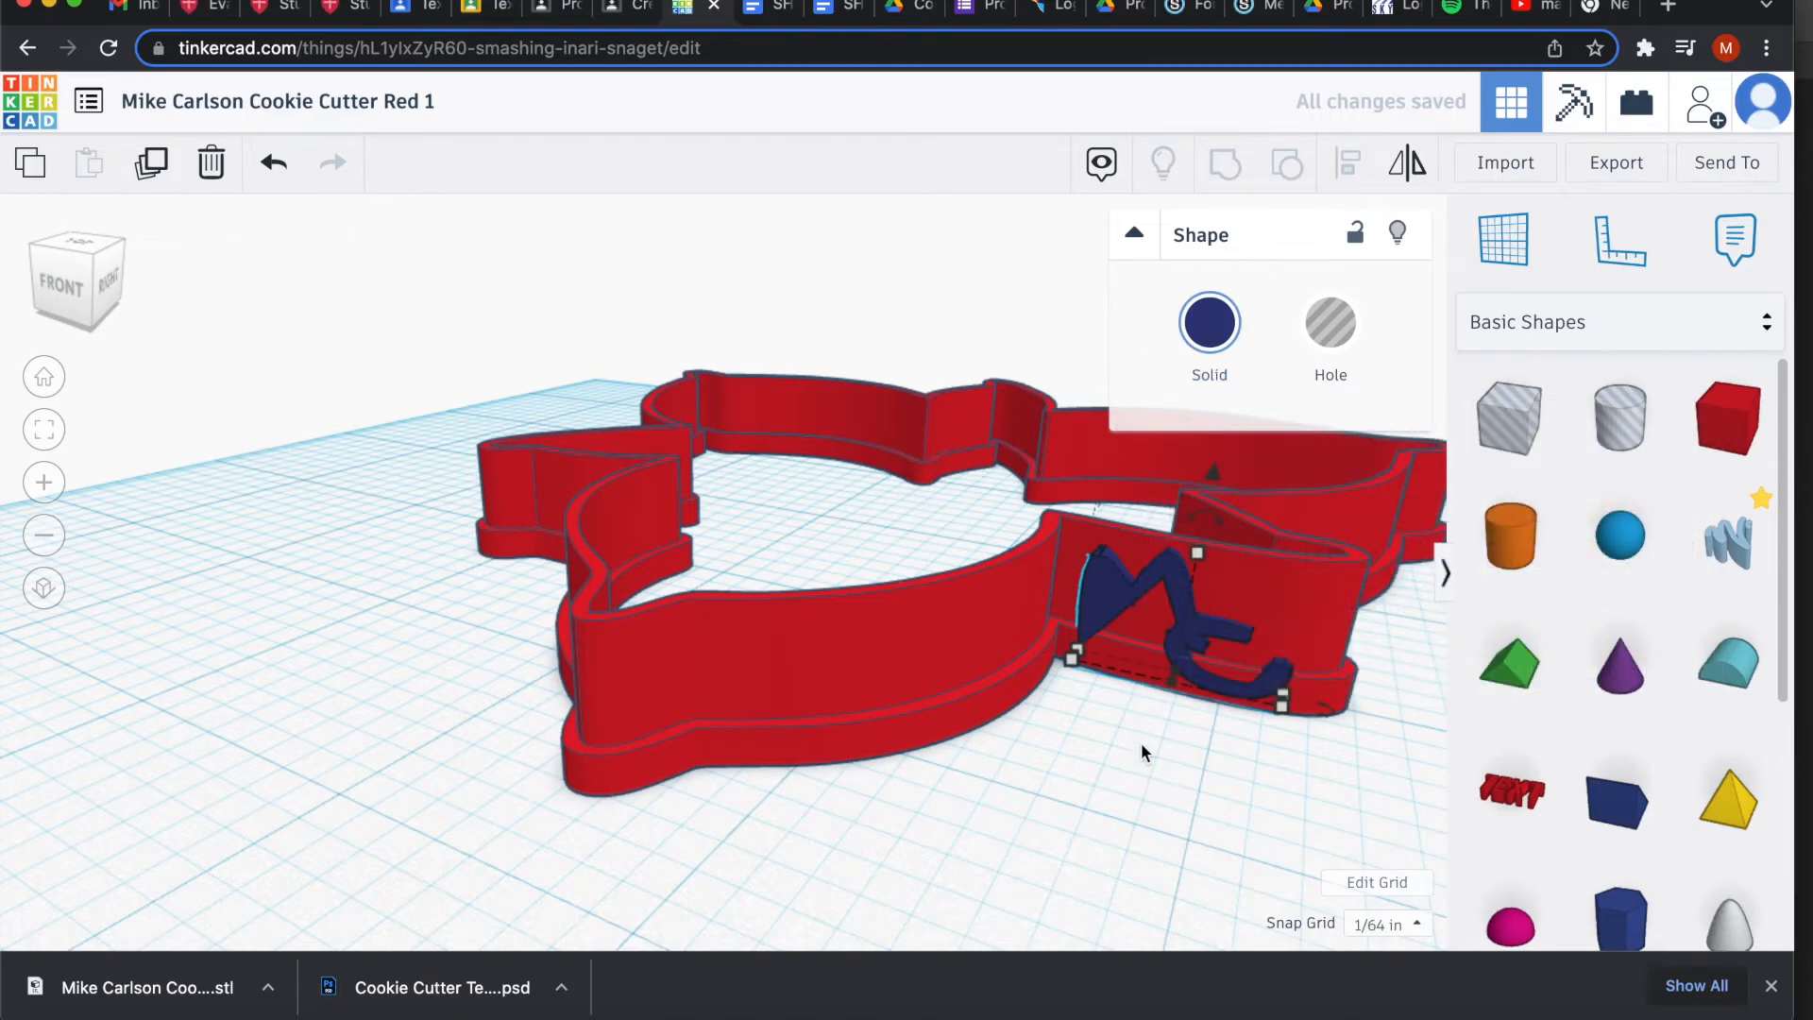
{"action": "left_click", "coordinate": [1173, 502], "text": "shift"}
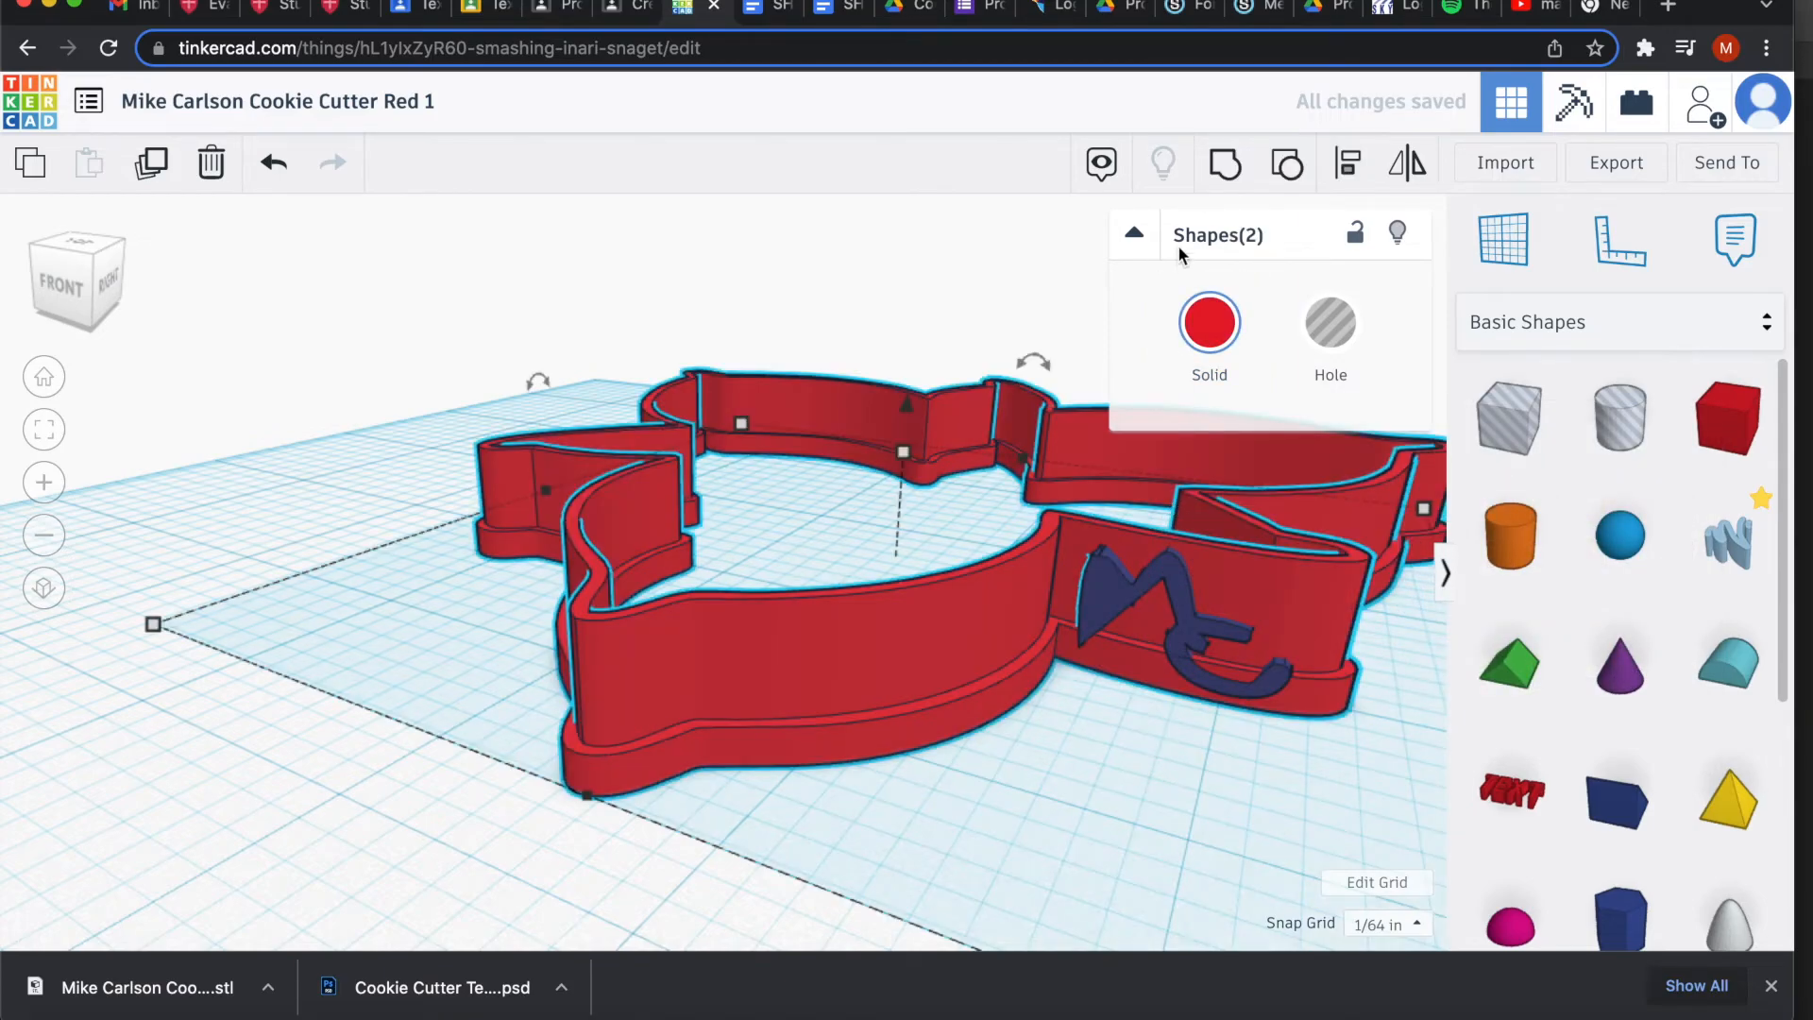
{"action": "left_click", "coordinate": [1224, 163]}
{"action": "left_click_drag", "start_coordinate": [1004, 799], "coordinate": [1120, 865]}
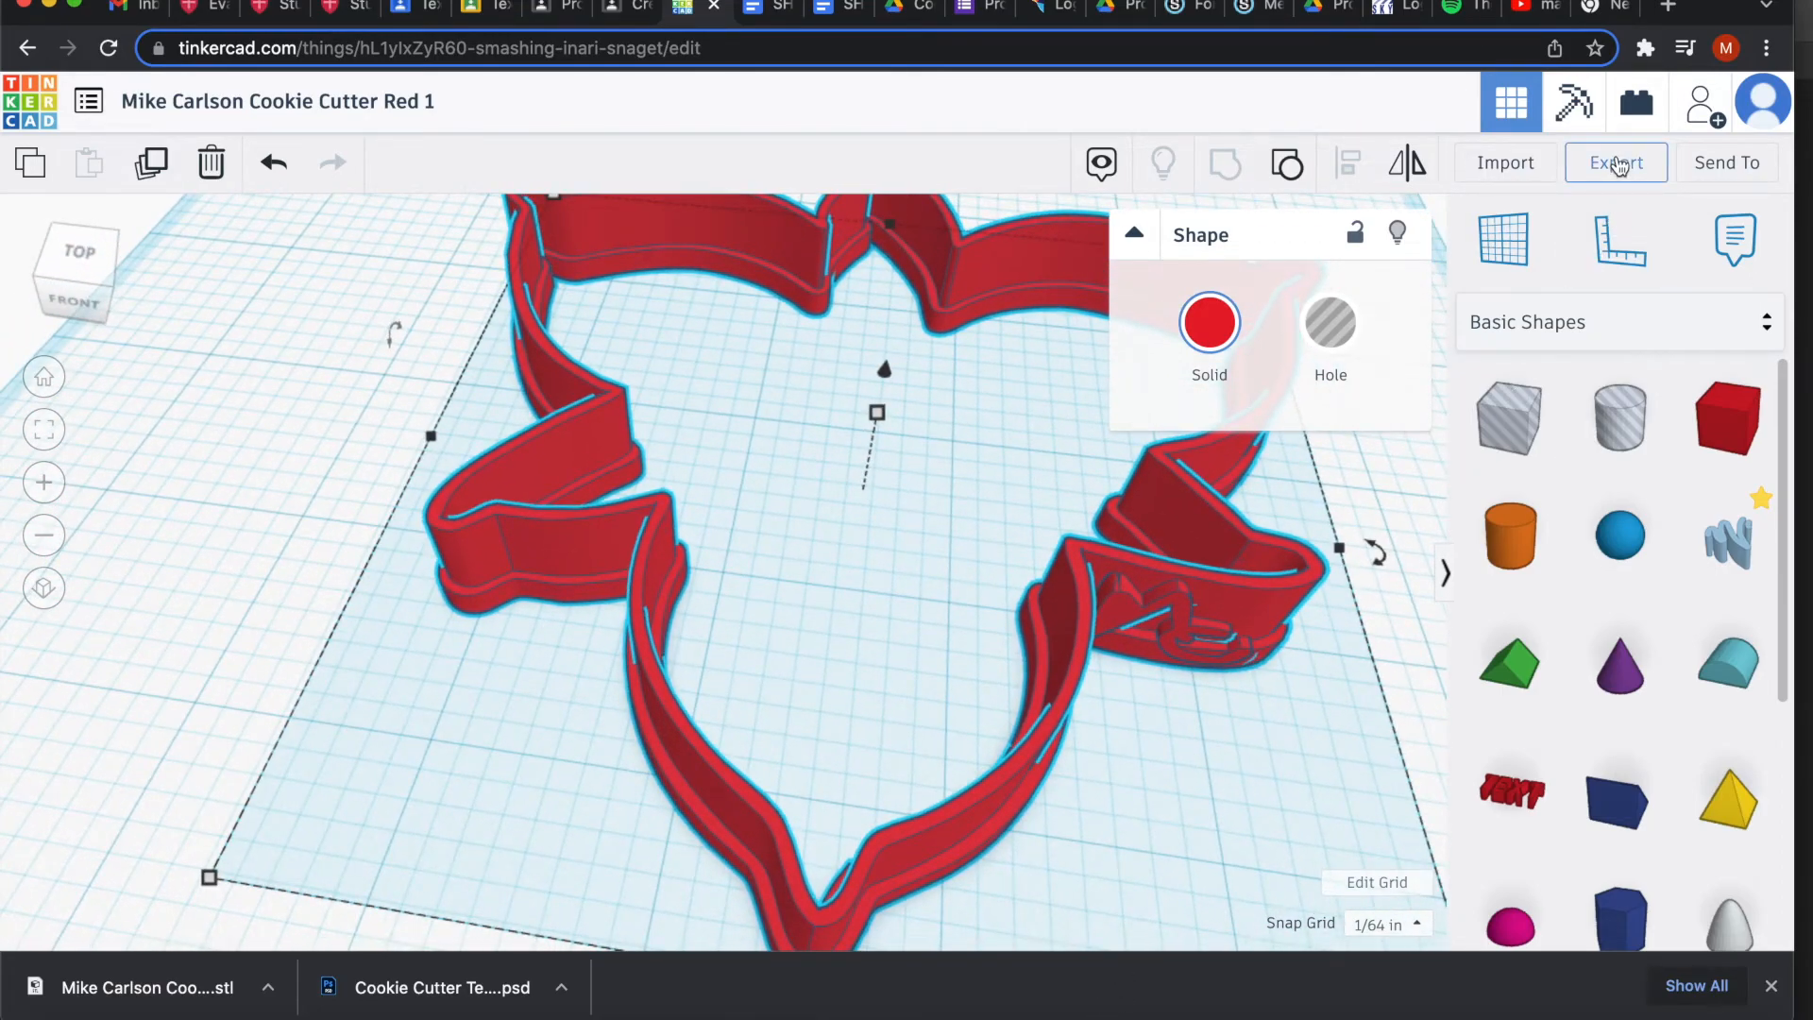
{"action": "scroll", "coordinate": [773, 606], "scroll_direction": "down", "scroll_amount": 2}
{"action": "scroll", "coordinate": [772, 607], "scroll_direction": "up", "scroll_amount": 3}
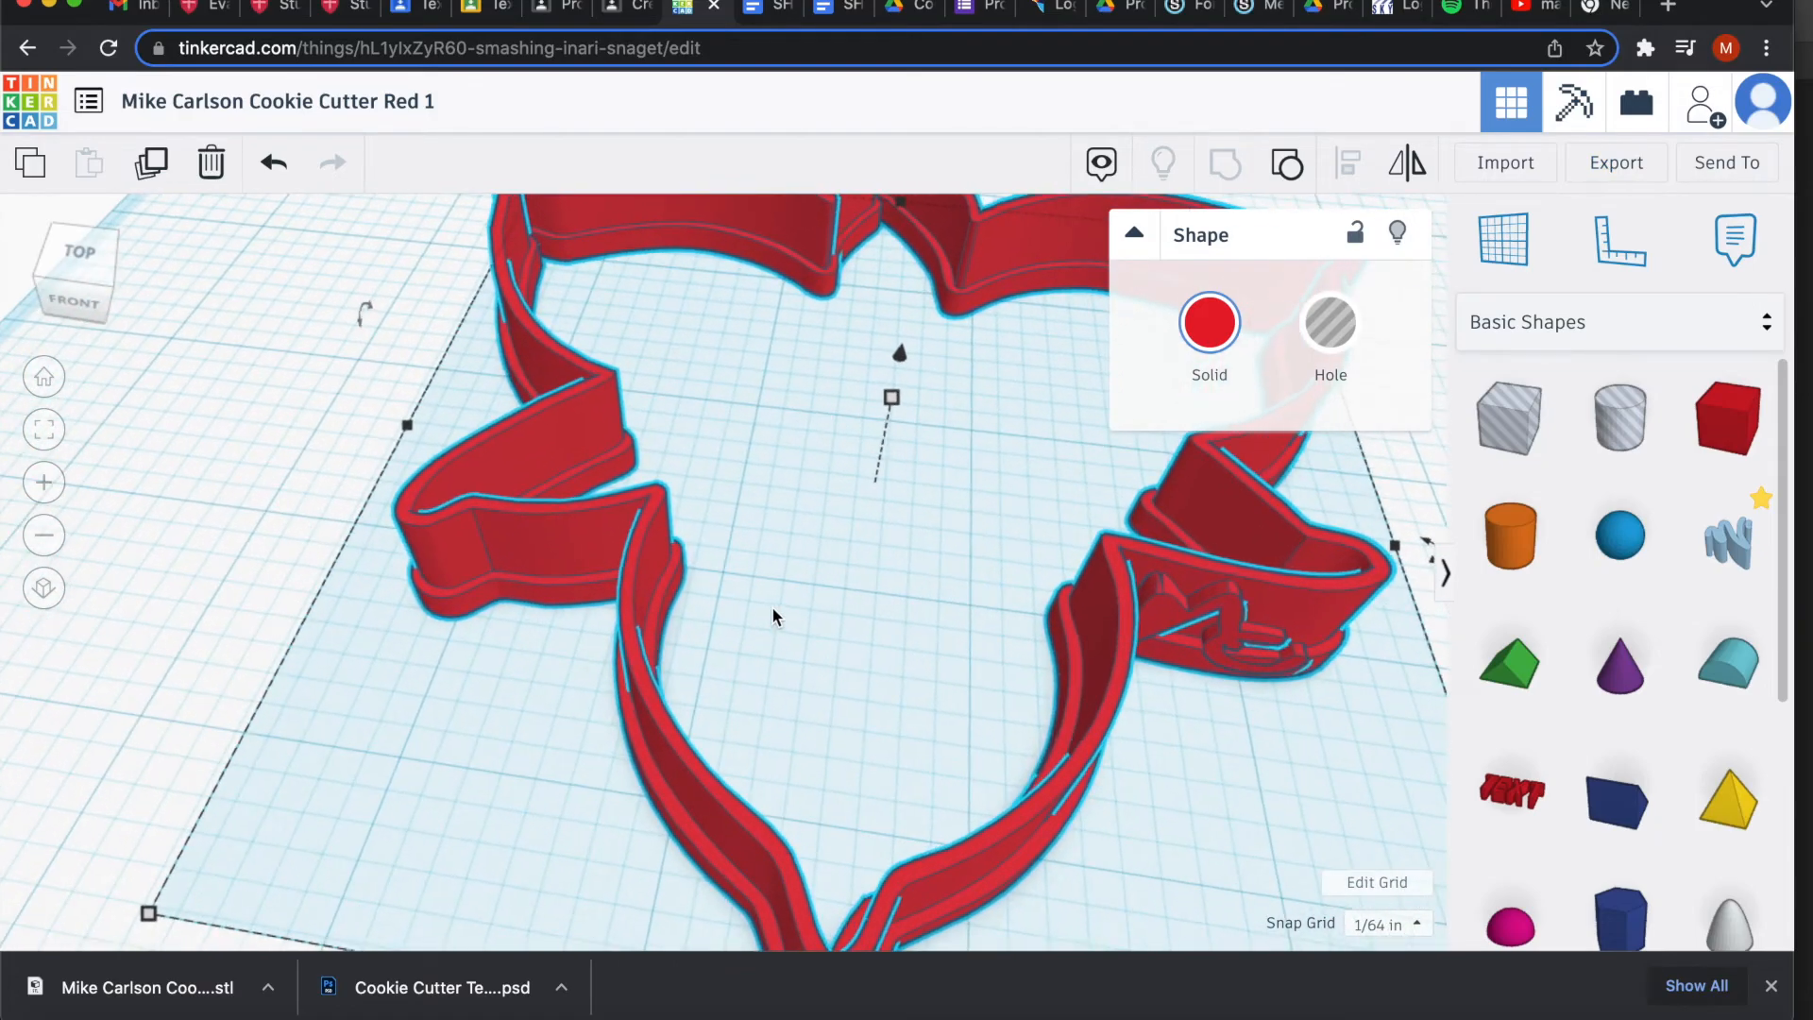